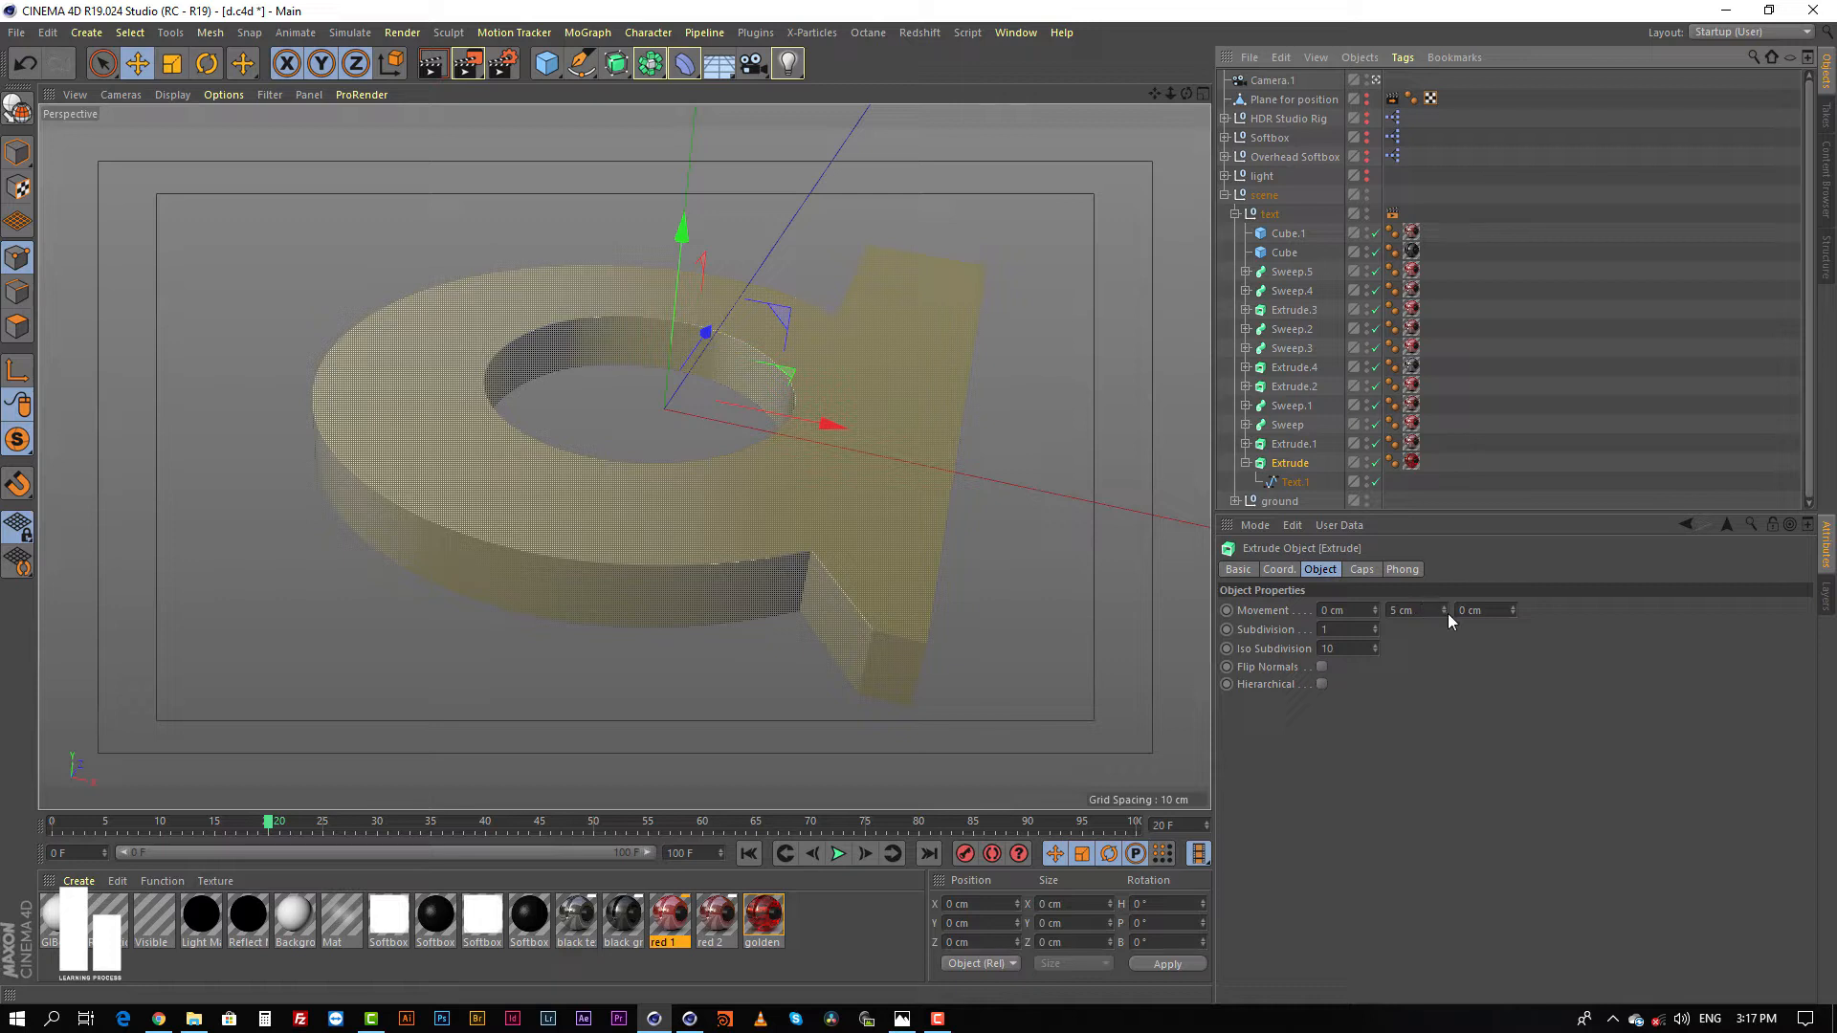
Step: Examine the Extrude object's movement settings and its child Text.1 spline
drag(1442, 610, 1443, 609)
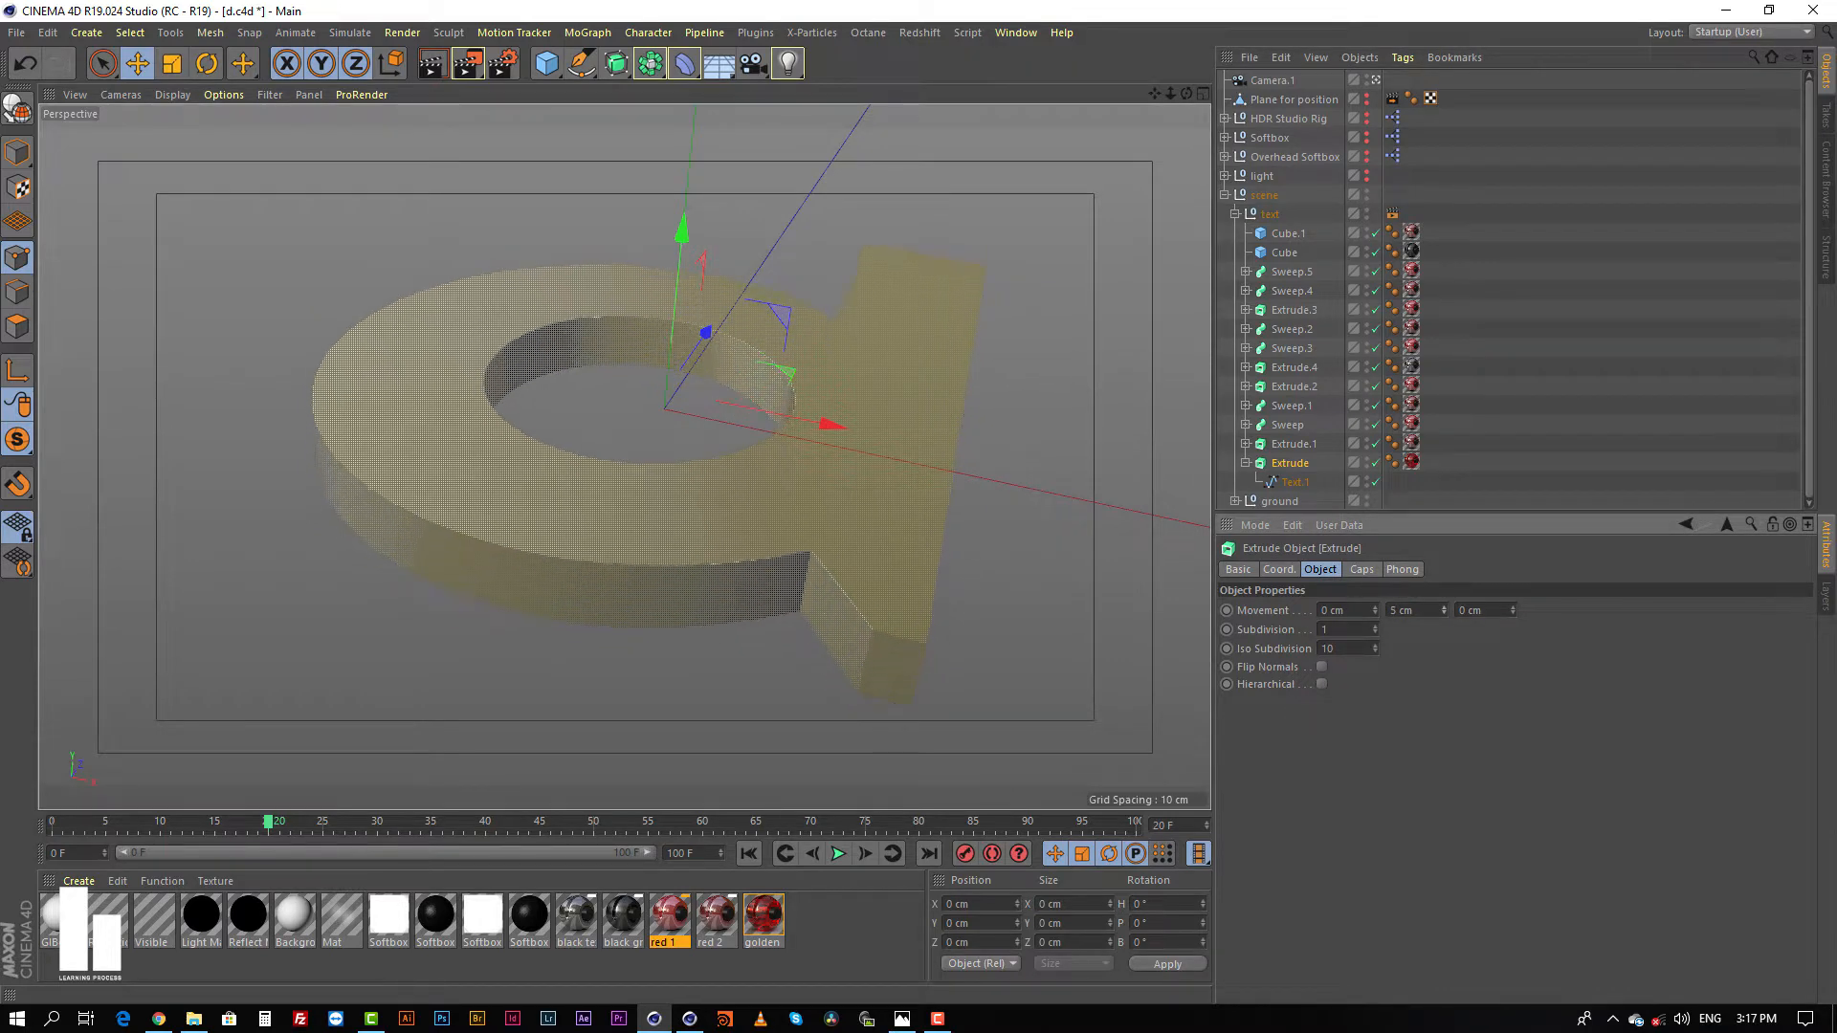
click(1485, 466)
click(1298, 466)
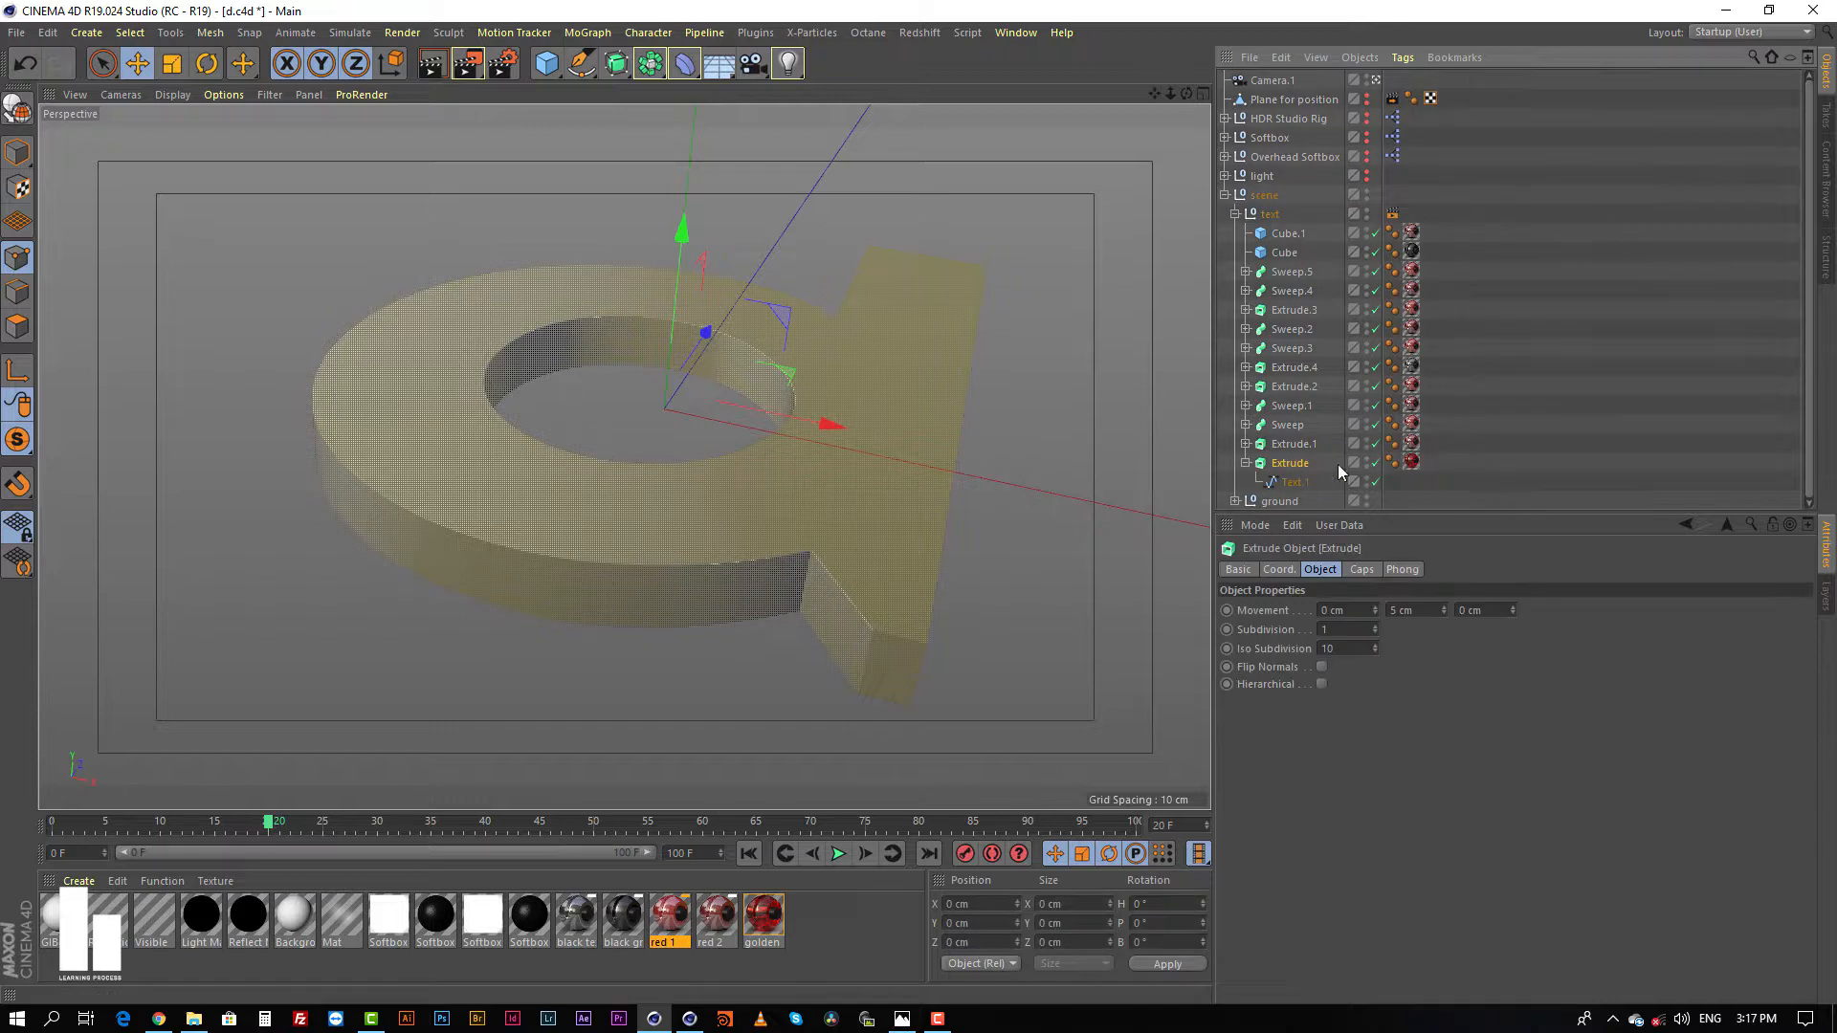
click(1296, 484)
click(1289, 464)
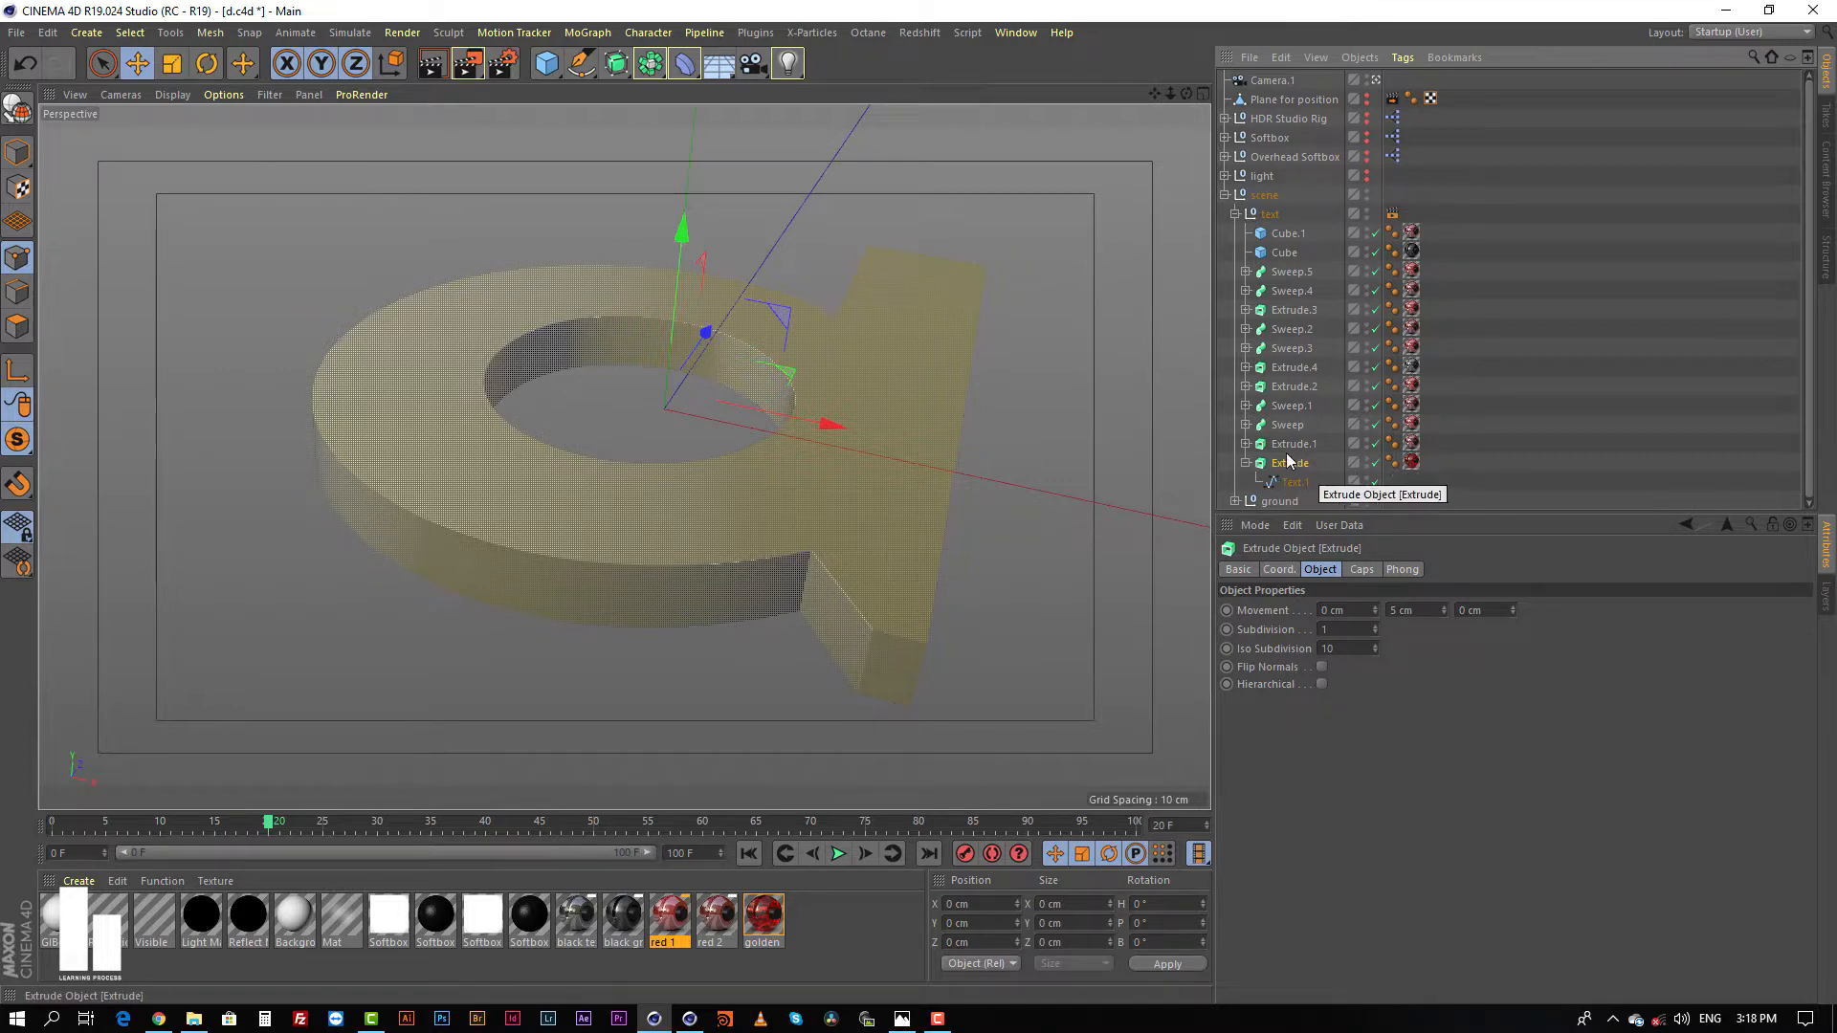
Step: Isolate Extrude.1 in the viewport with Viewport Solo Single
click(1292, 446)
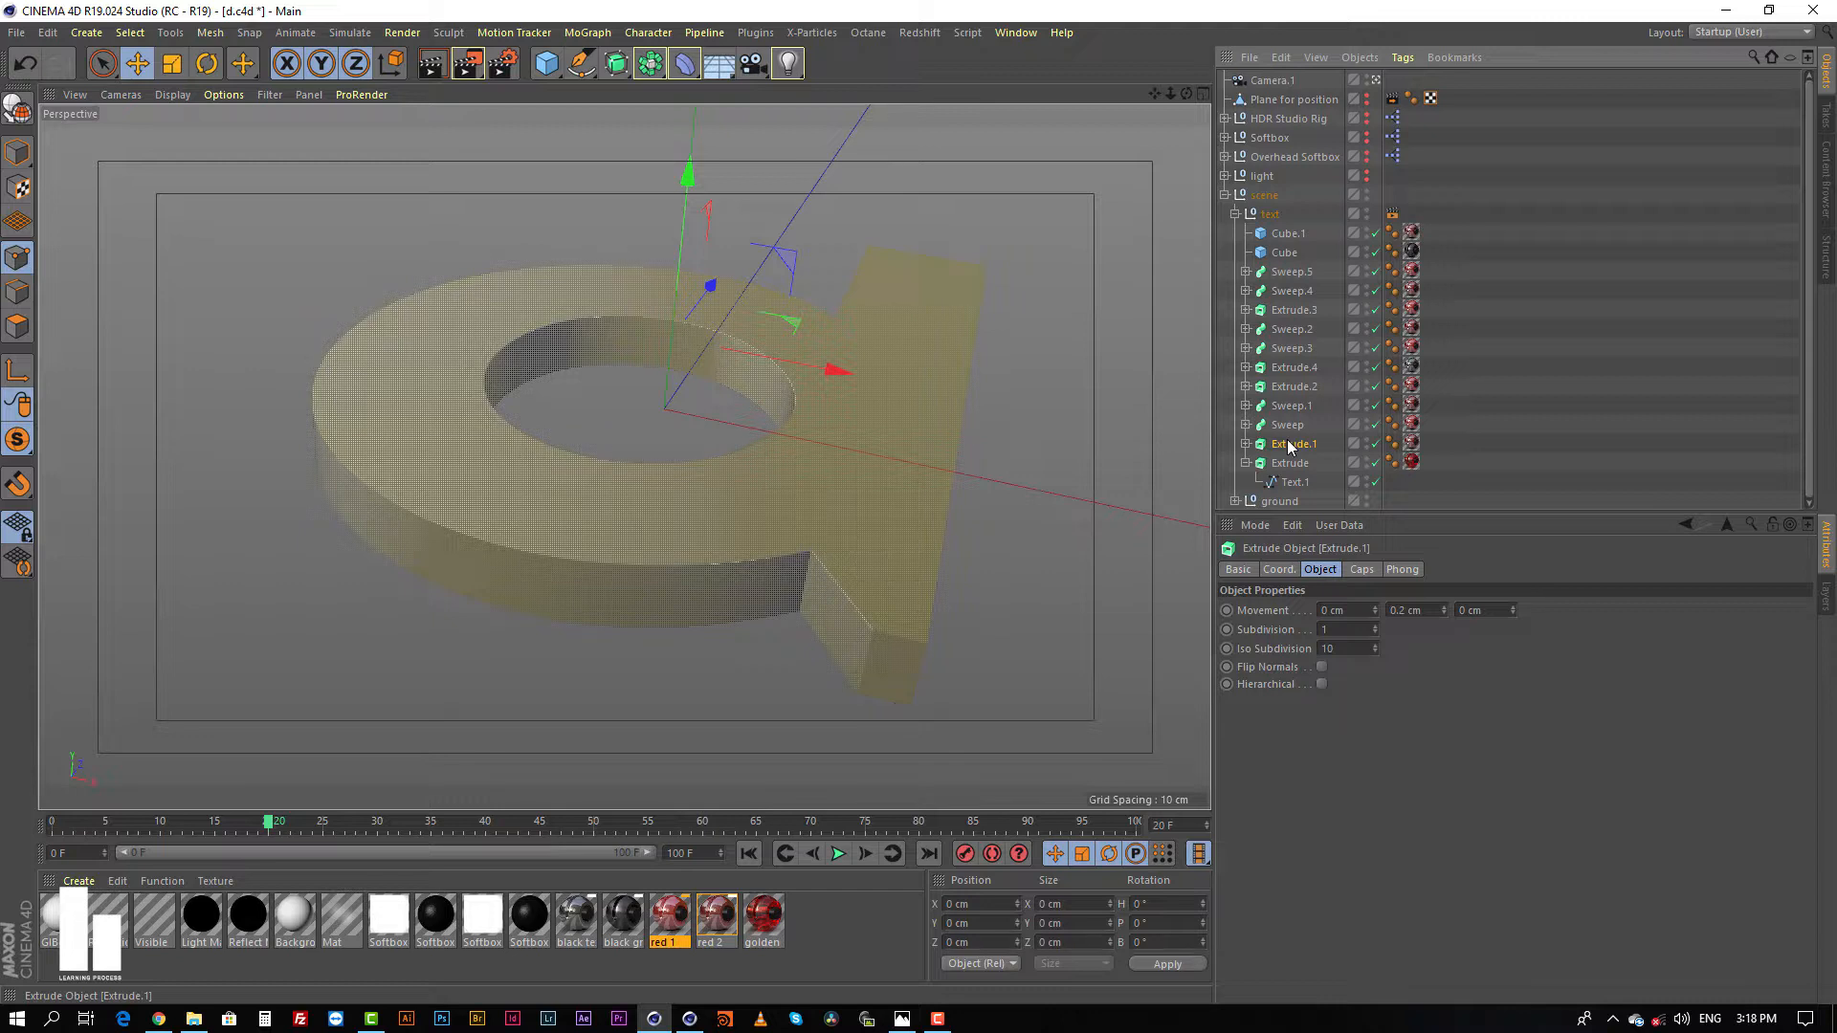
click(17, 443)
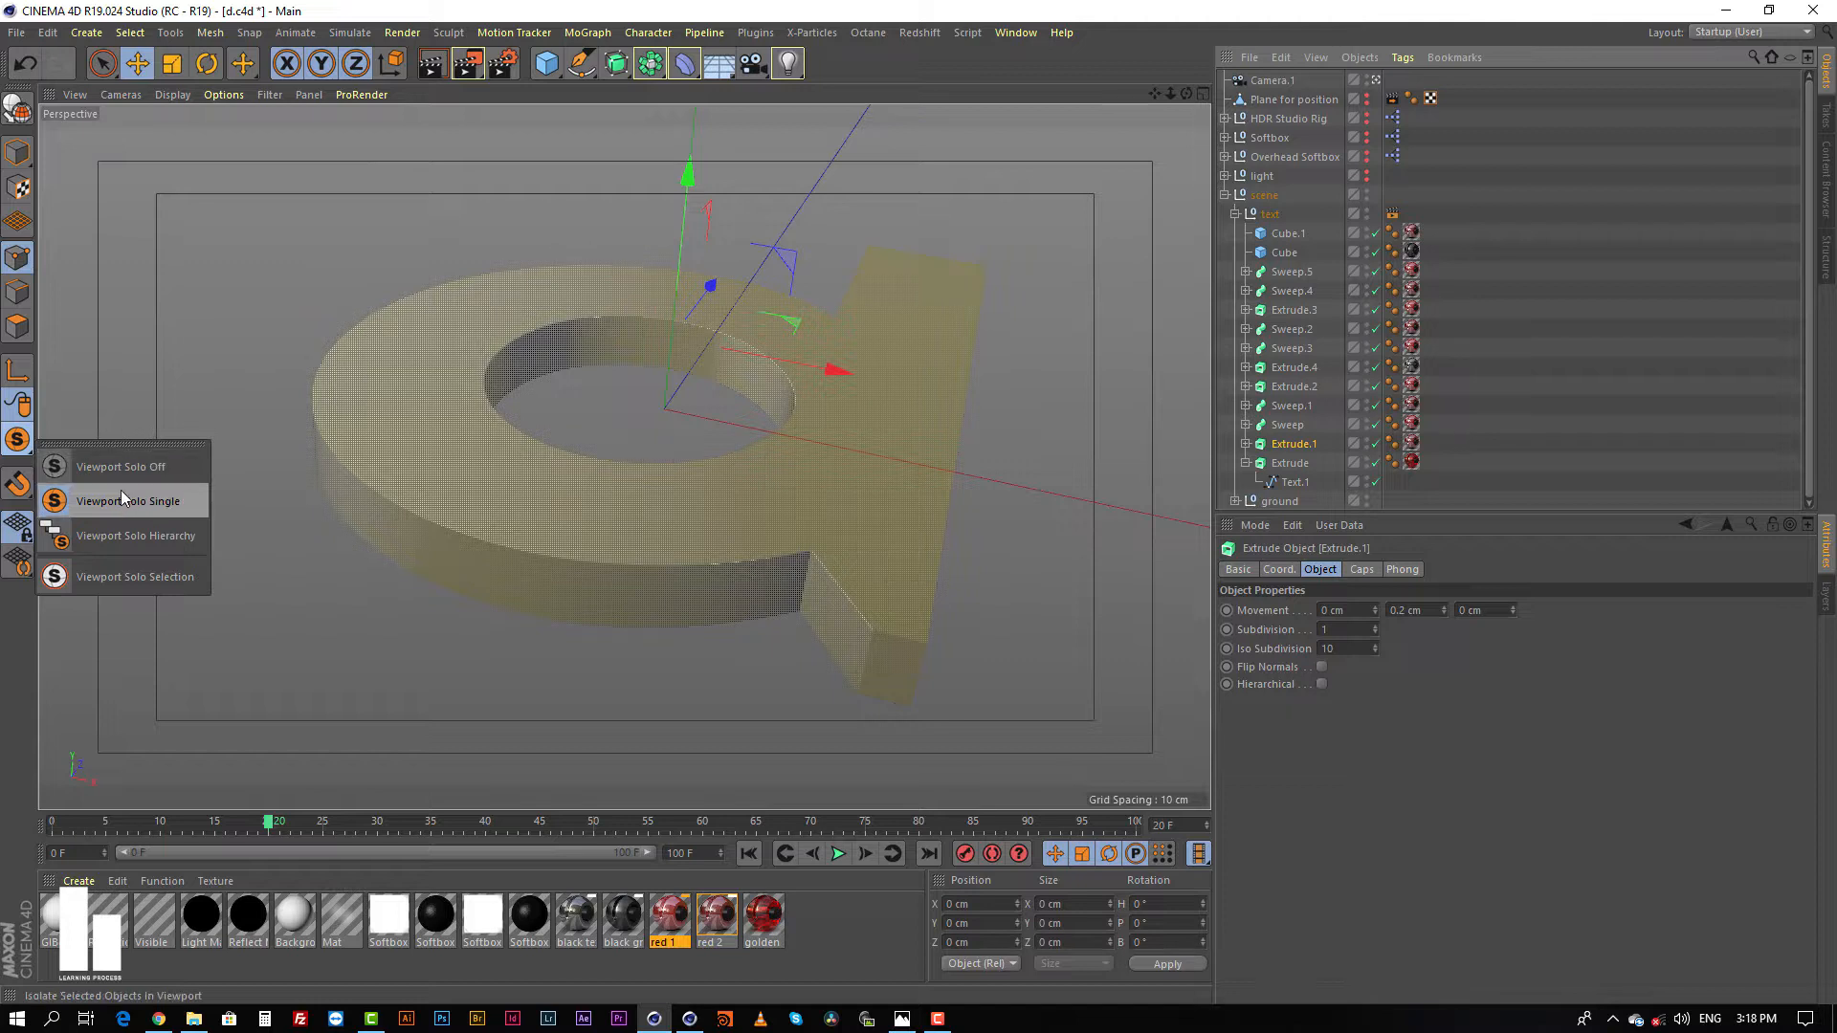
click(128, 466)
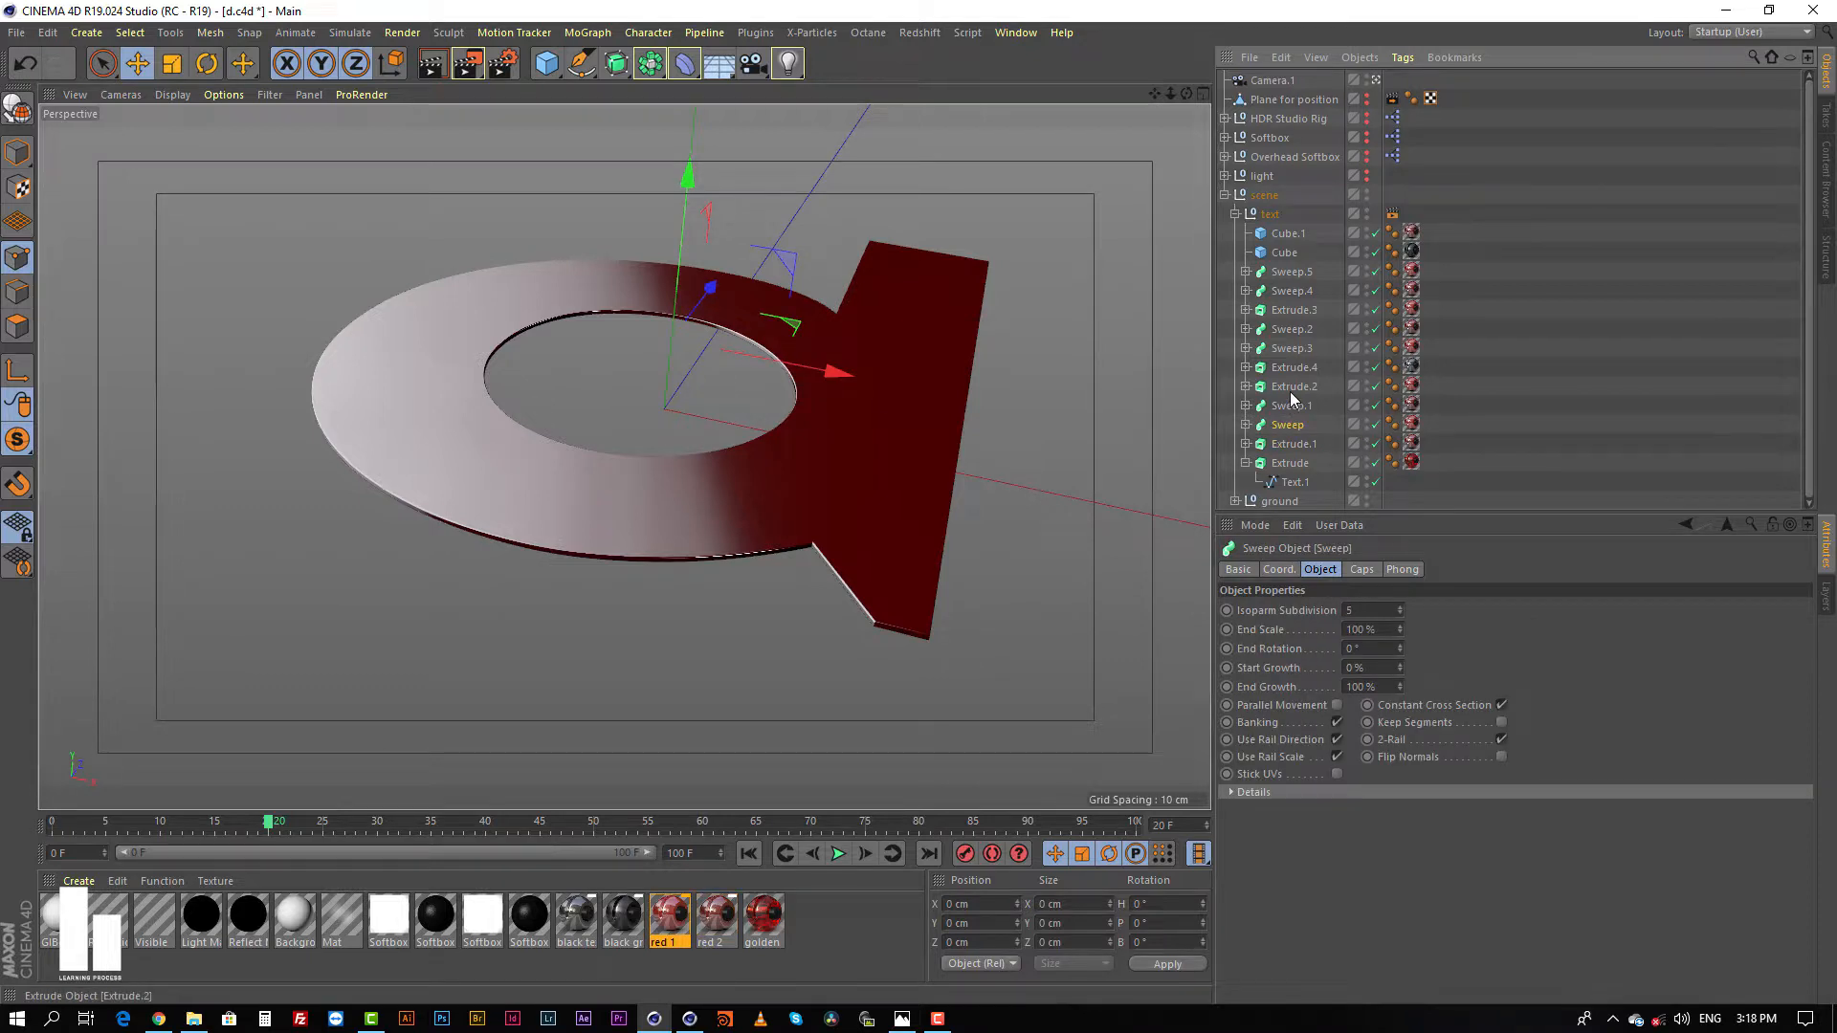
Step: Turn off viewport solo to show the whole letter and select Extrude.2
click(1294, 387)
drag(17, 439, 135, 455)
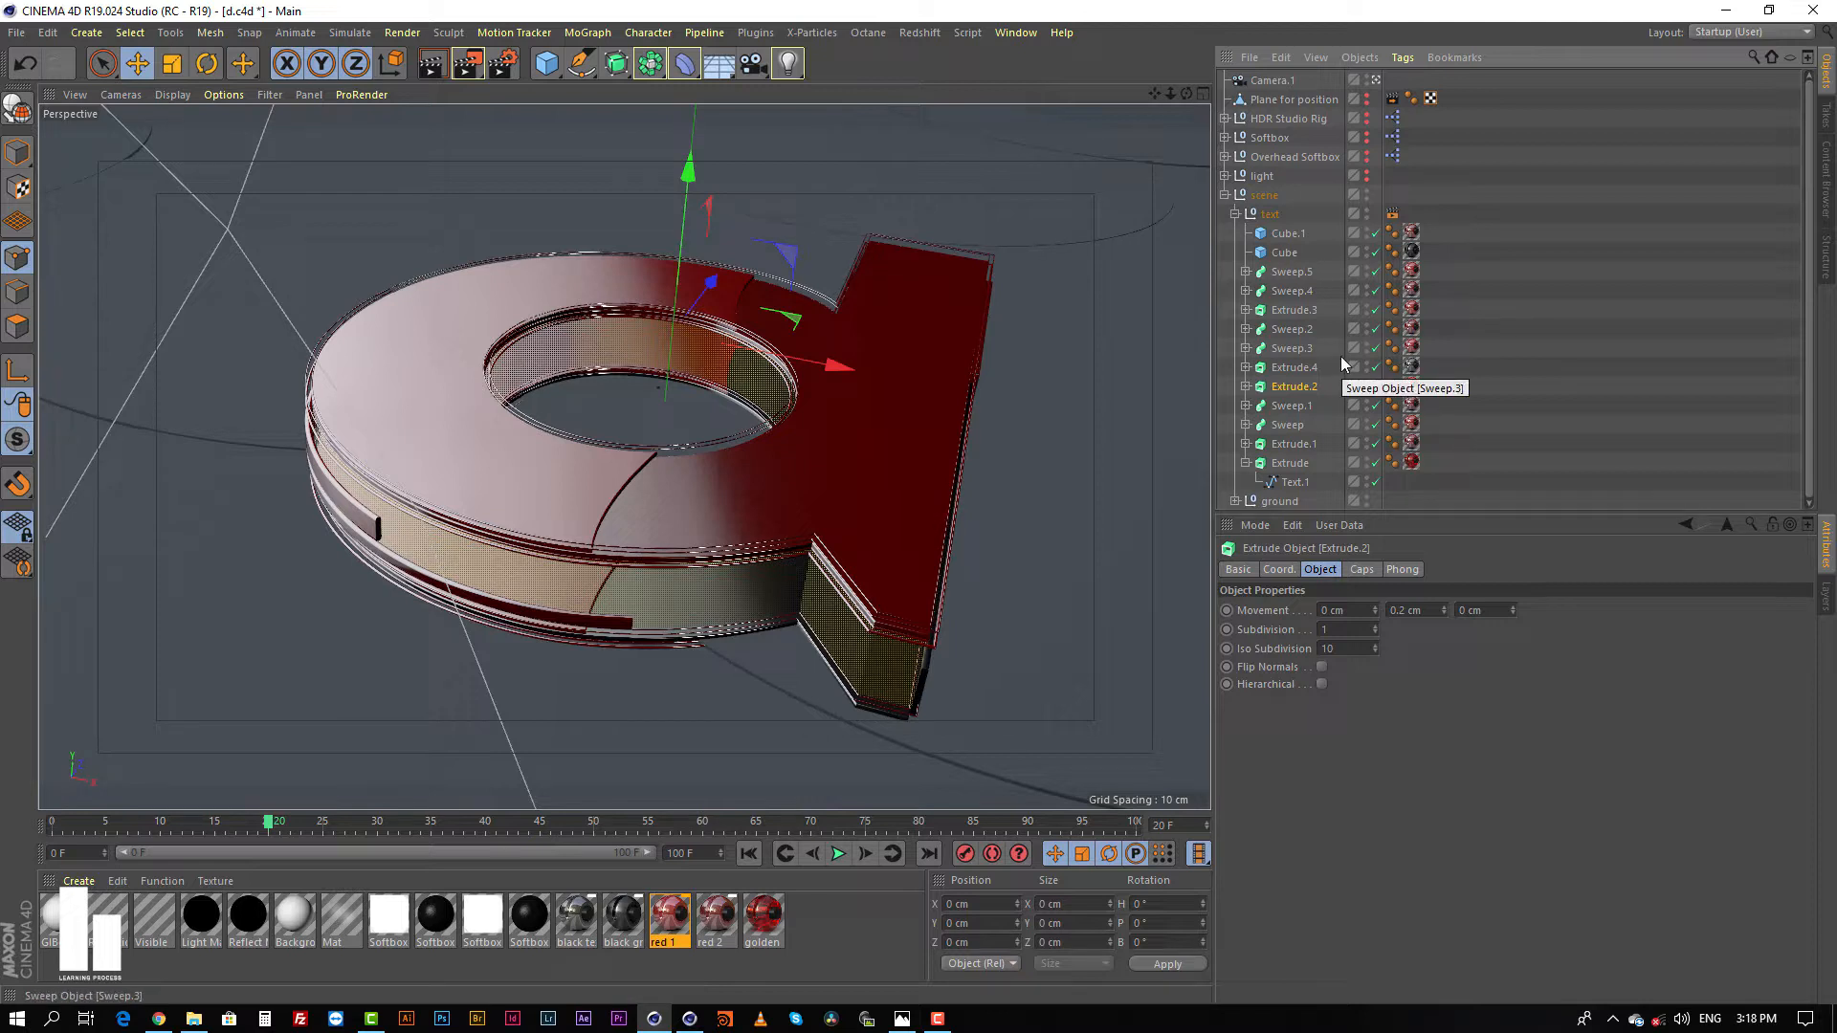
click(1488, 361)
click(1293, 387)
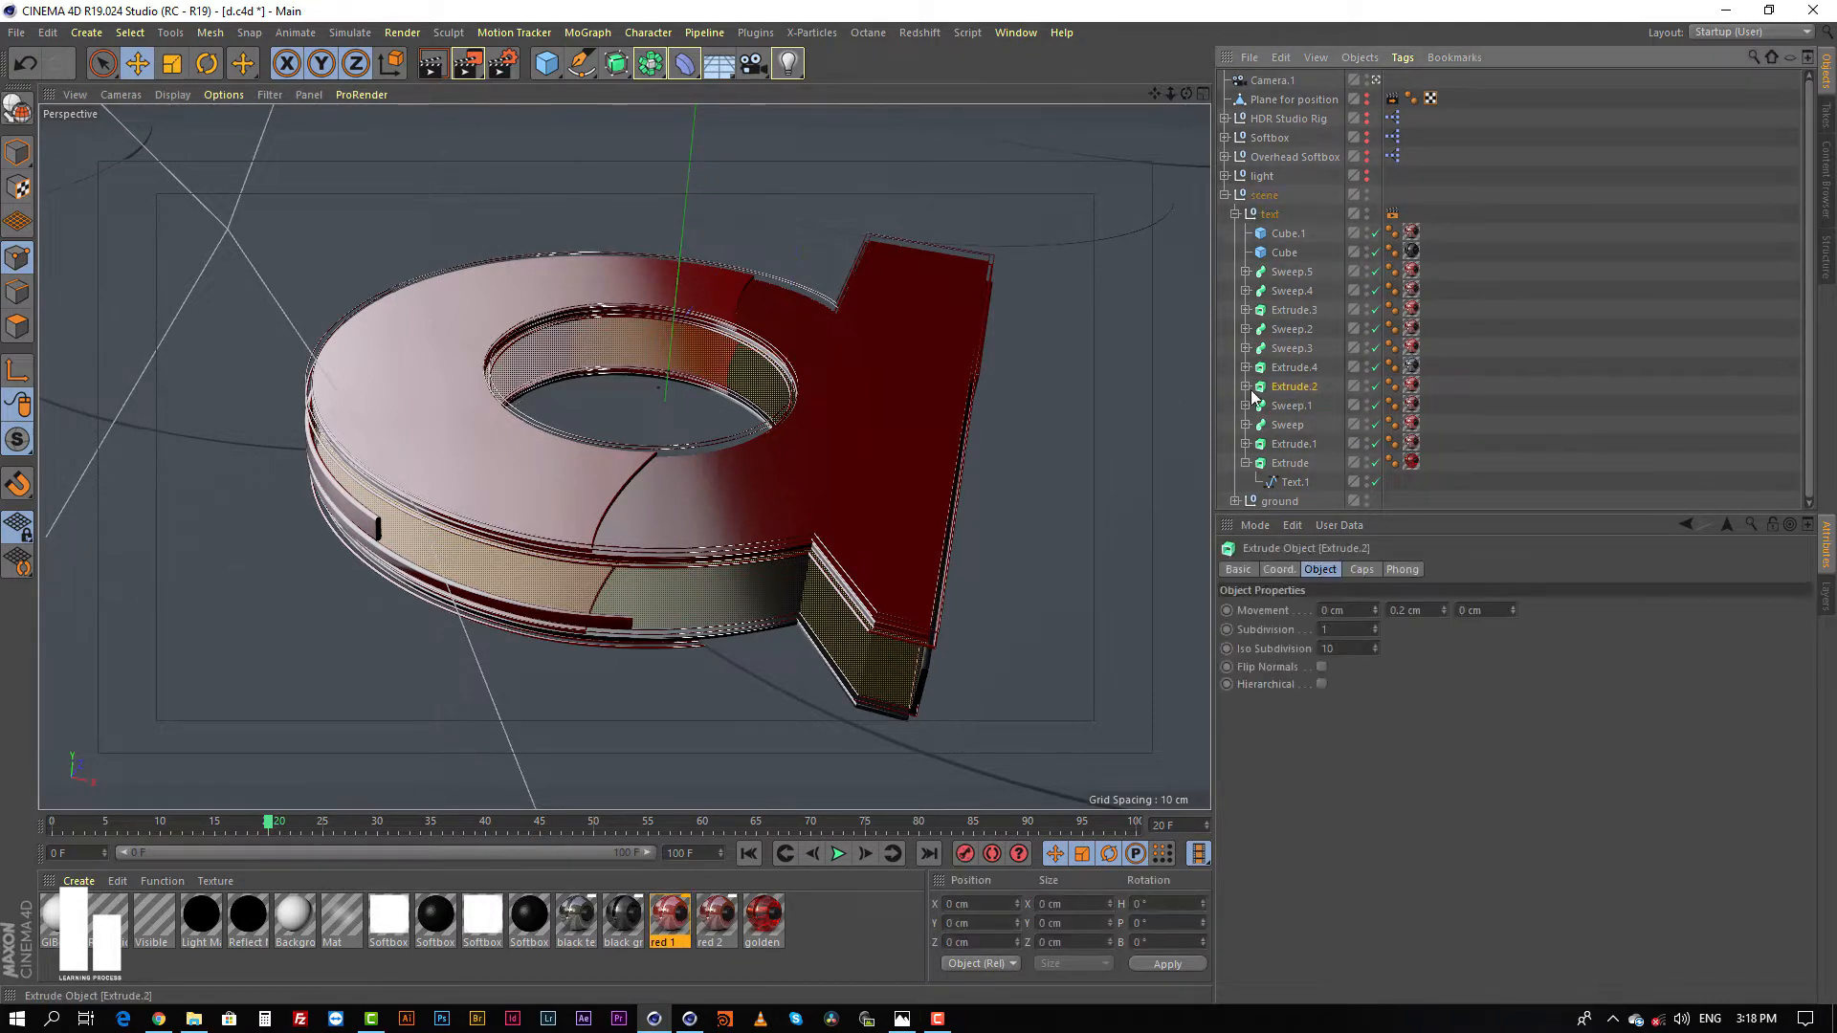
Step: Expand Extrude.2, try raising it along its vertical axis above the letter, and undo the move
click(1246, 386)
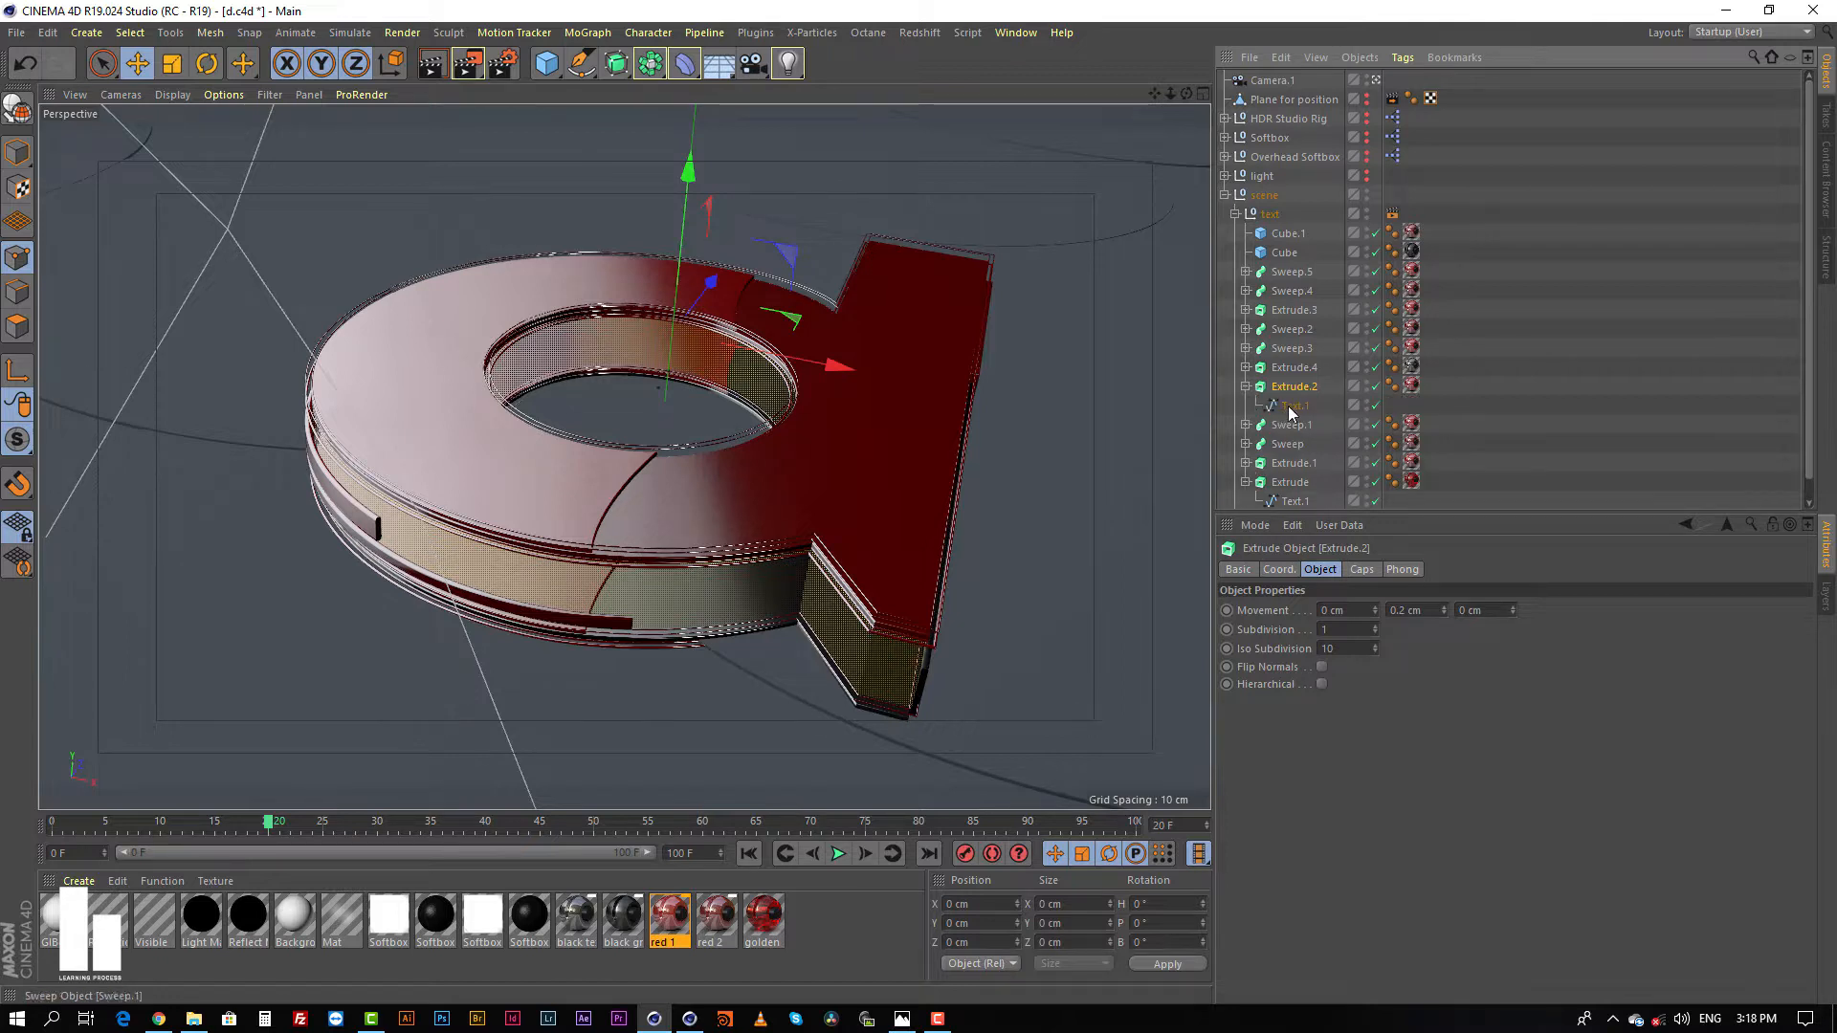
click(1294, 405)
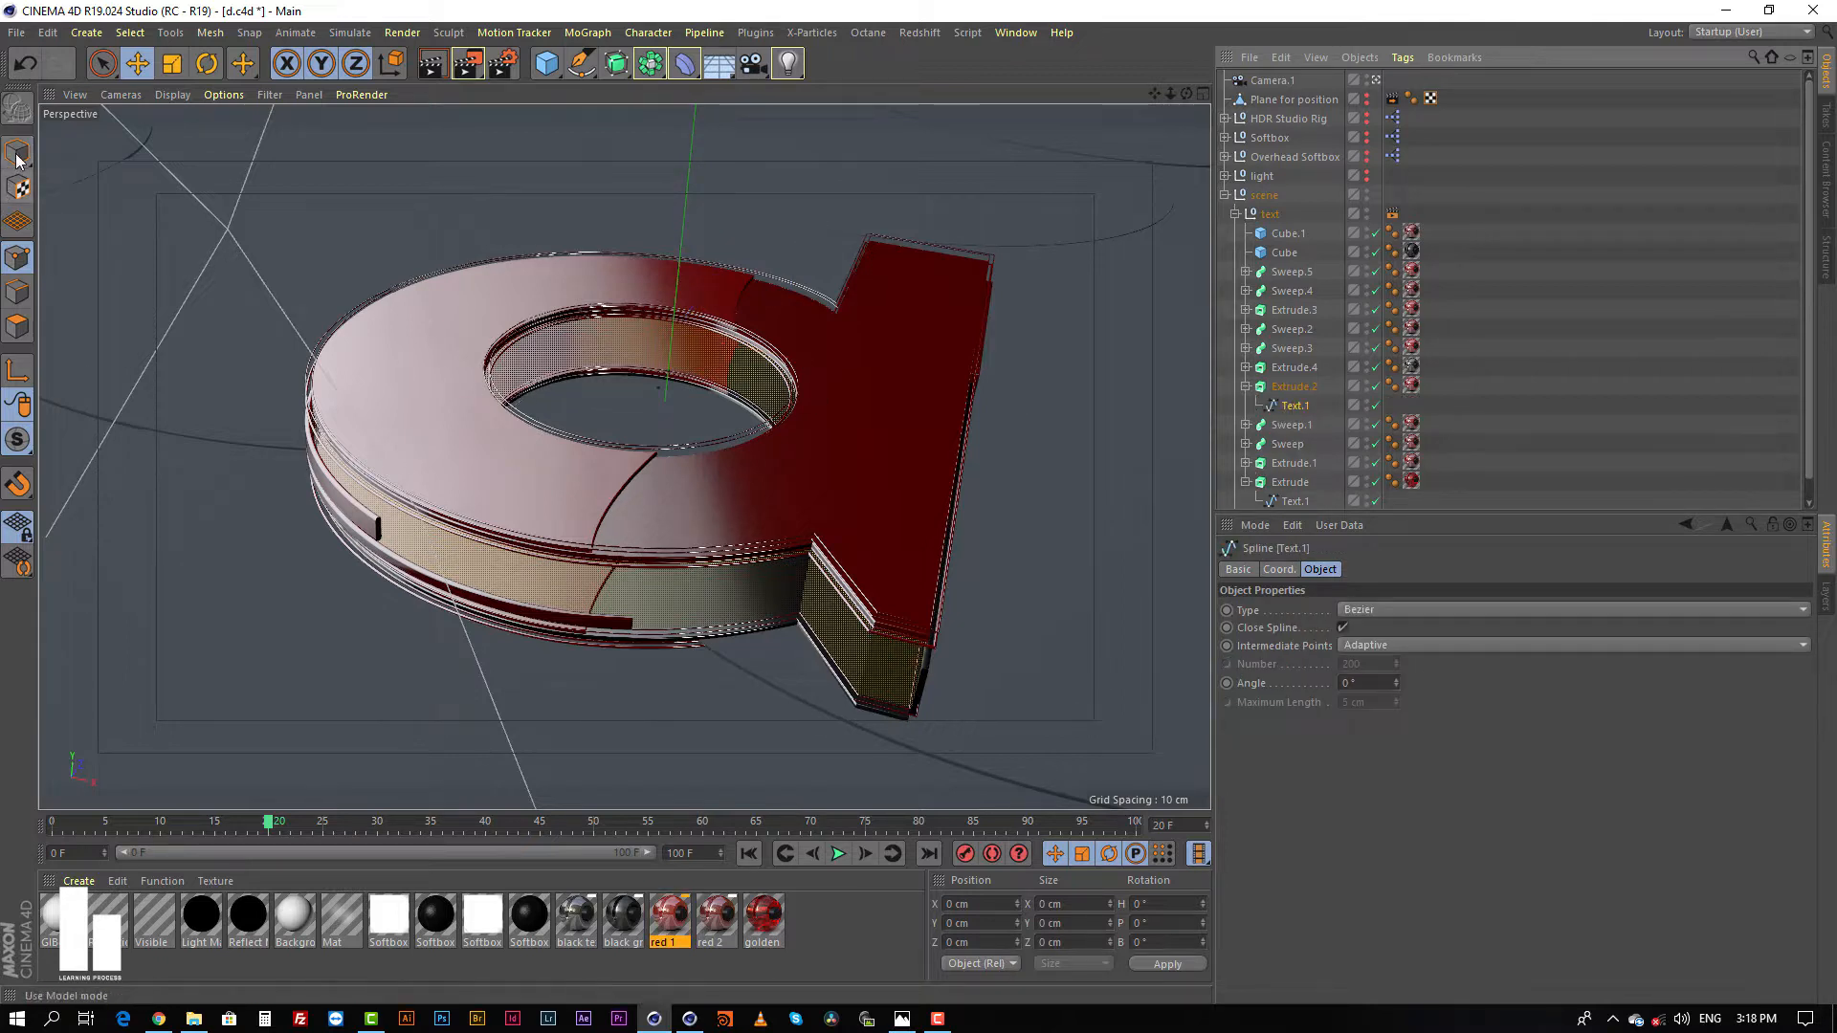
click(469, 409)
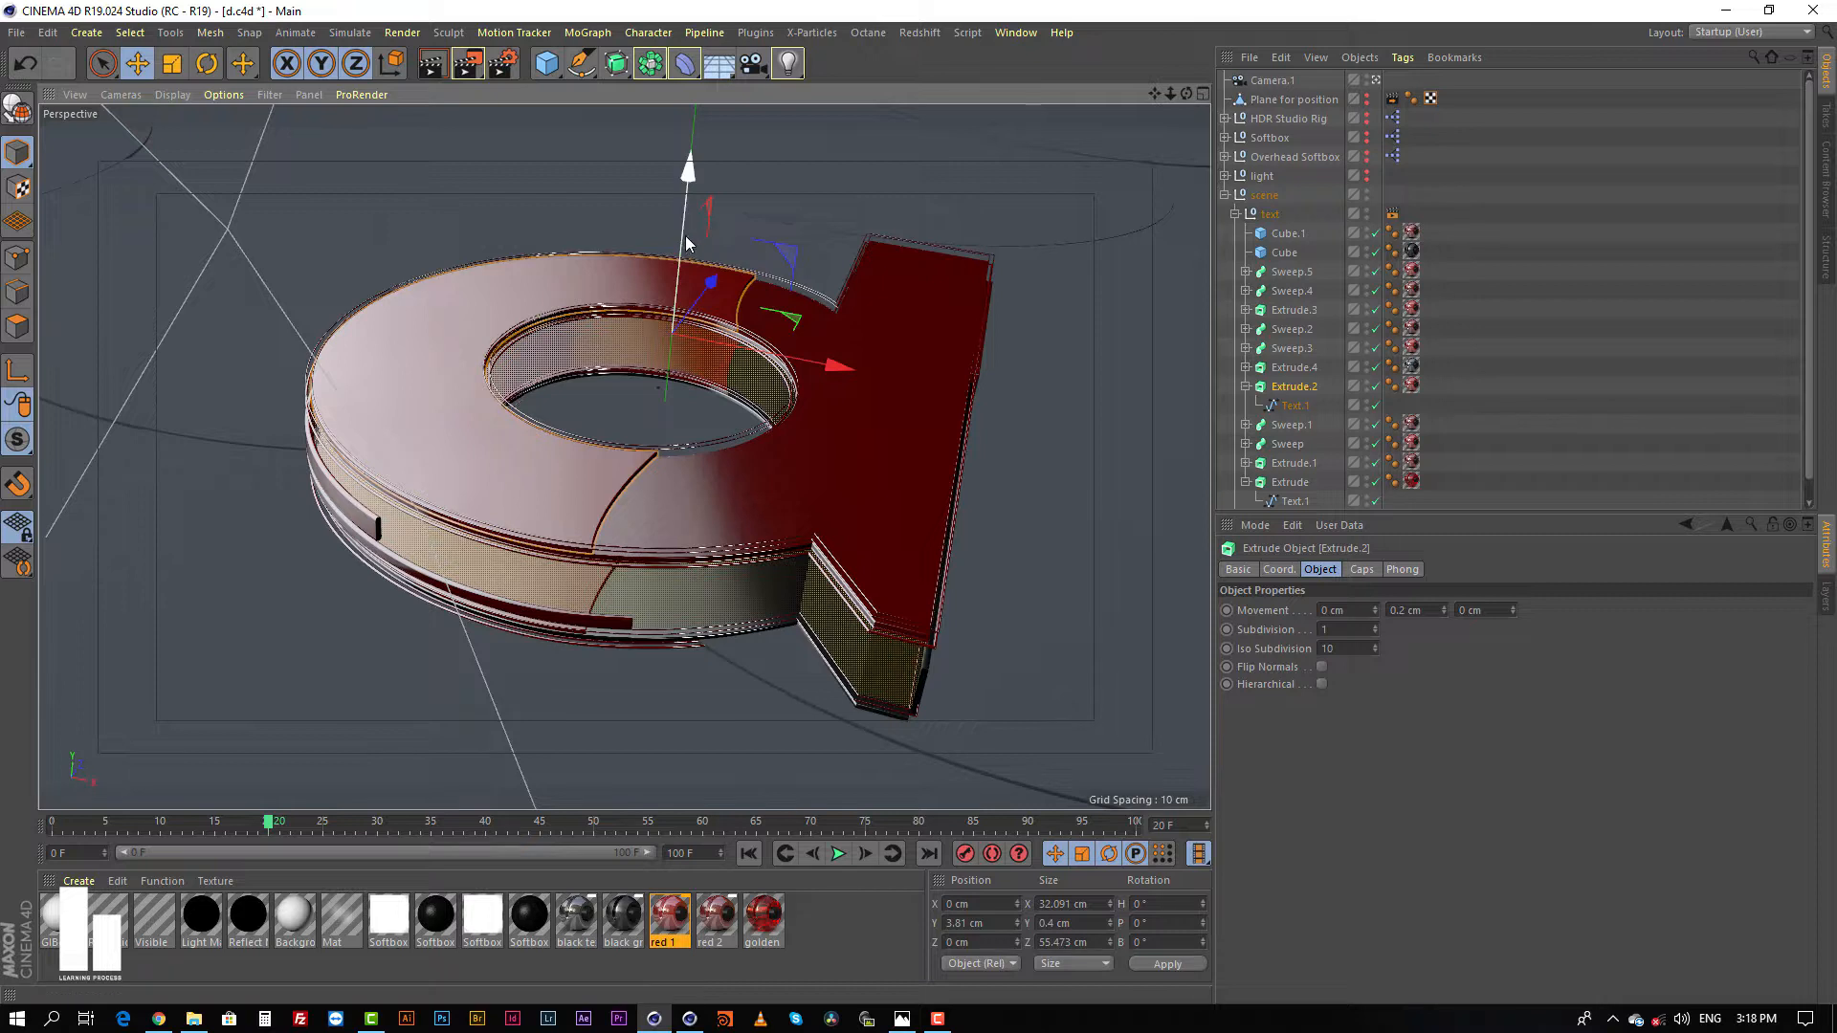
drag(685, 235, 691, 197)
key(ctrl+z)
Step: Disable the Extrude.2 generator to expose its child Text.1 spline
click(1293, 406)
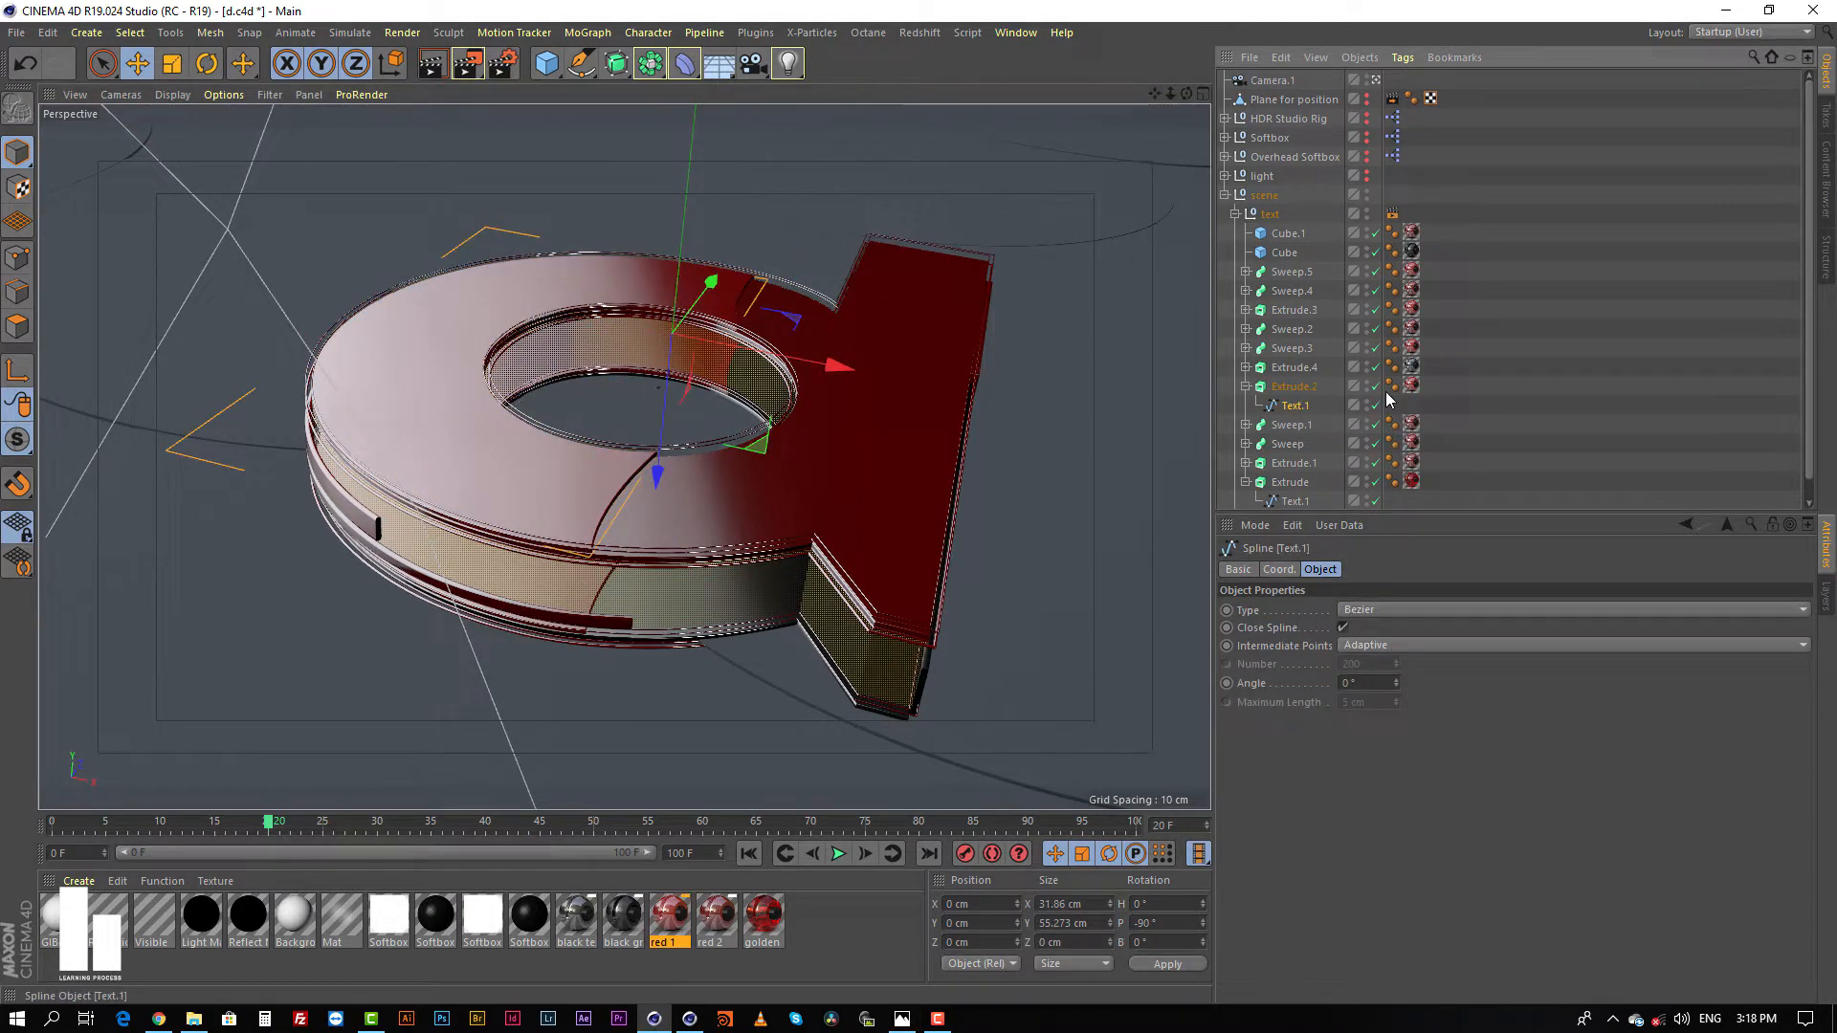
click(1375, 386)
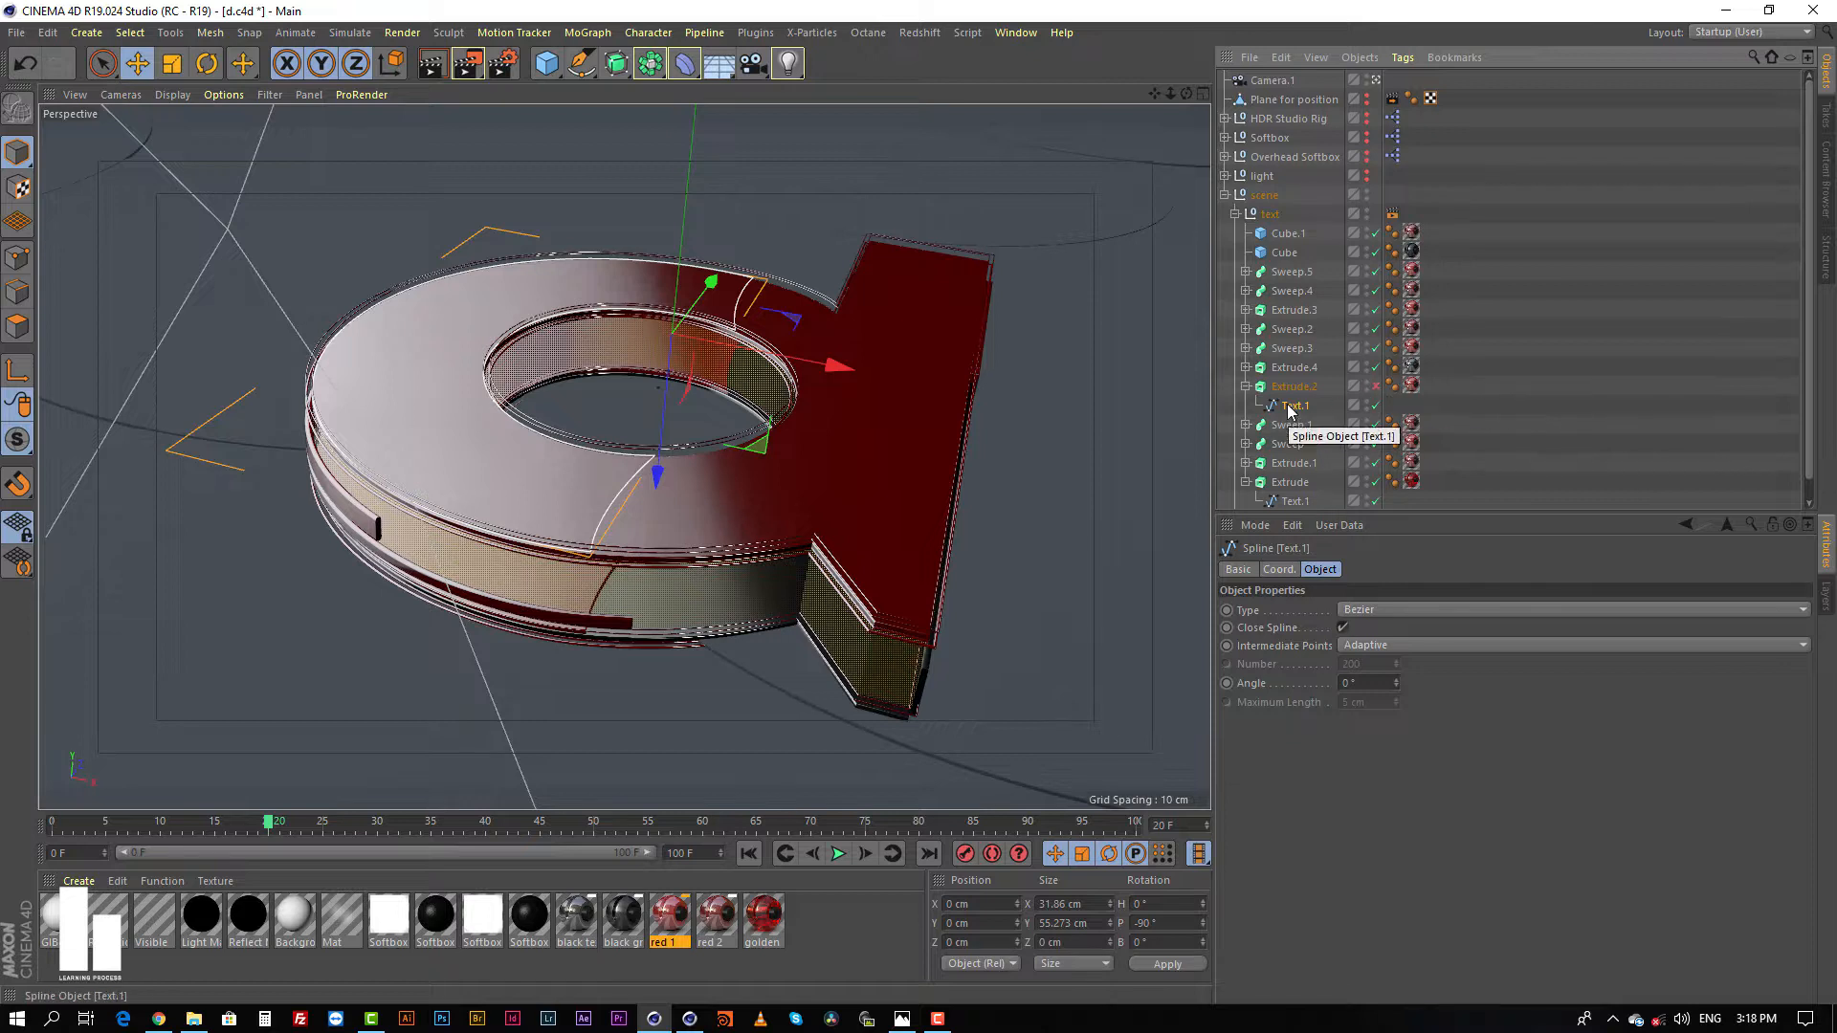
Step: Try moving points of Extrude.2's Text.1 spline in point mode, and return to model mode with nothing selected
click(17, 256)
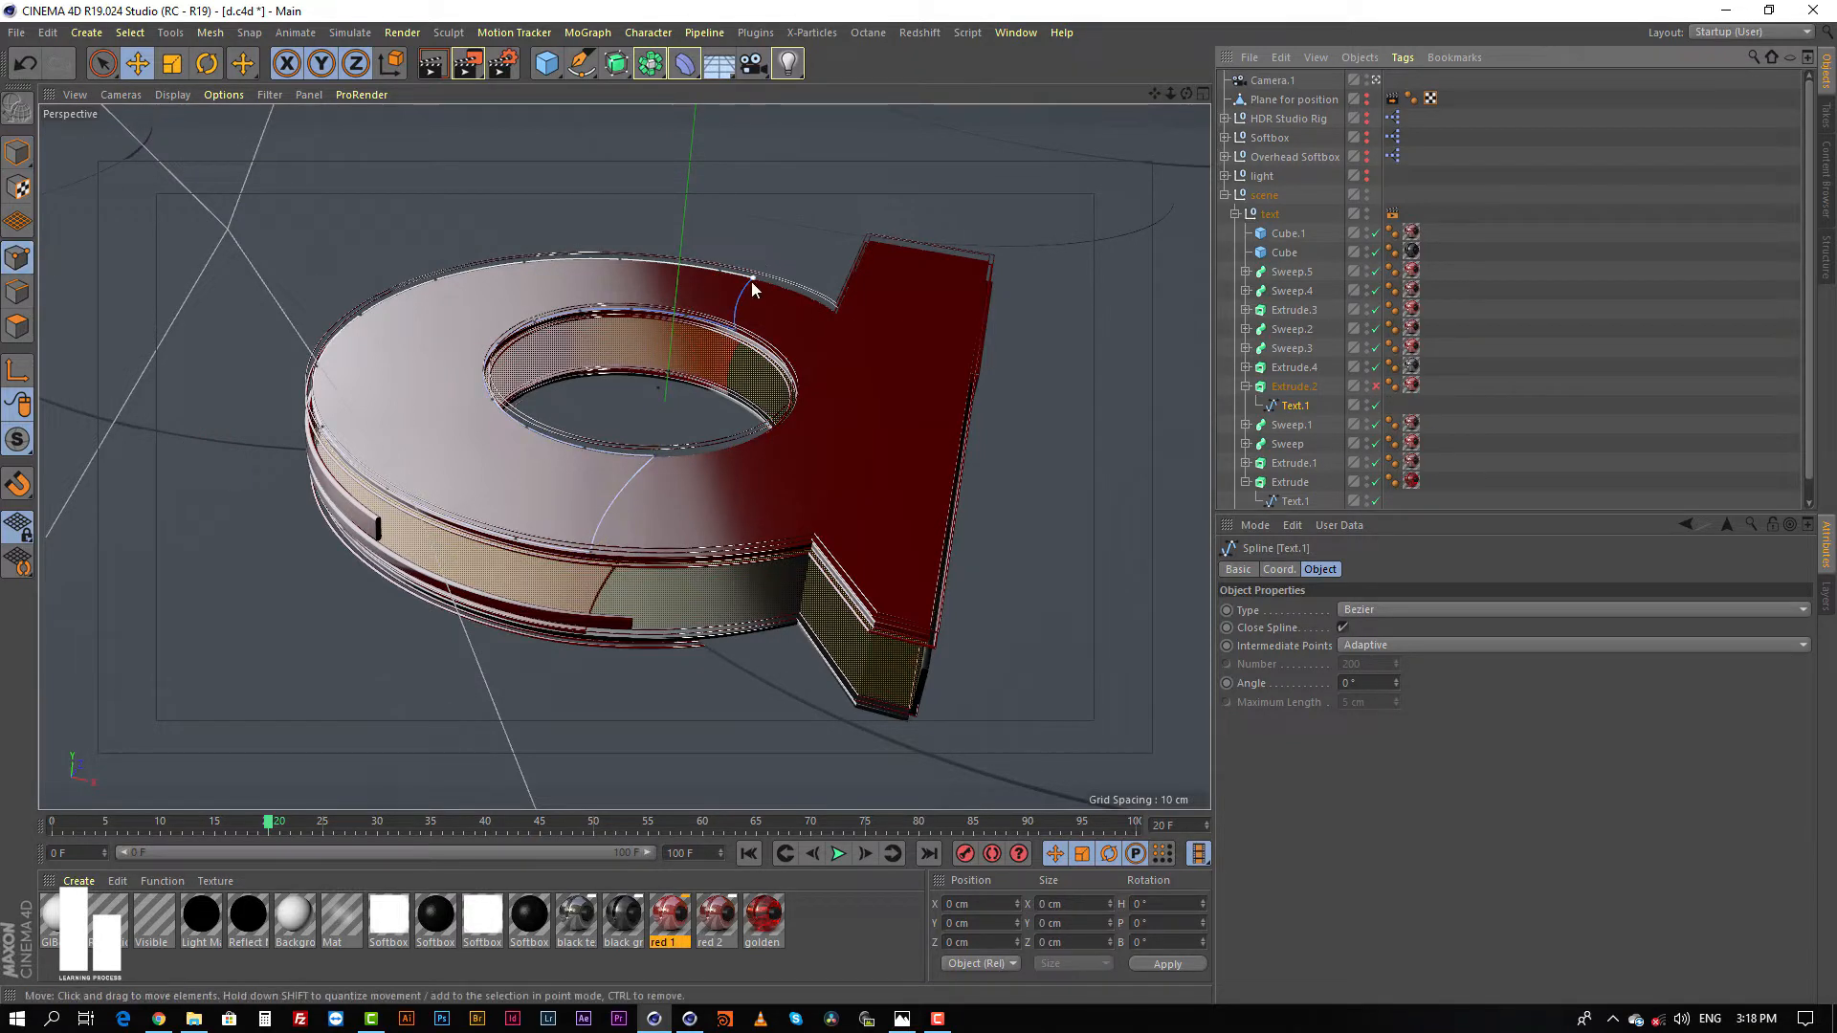
click(861, 247)
drag(956, 307, 823, 313)
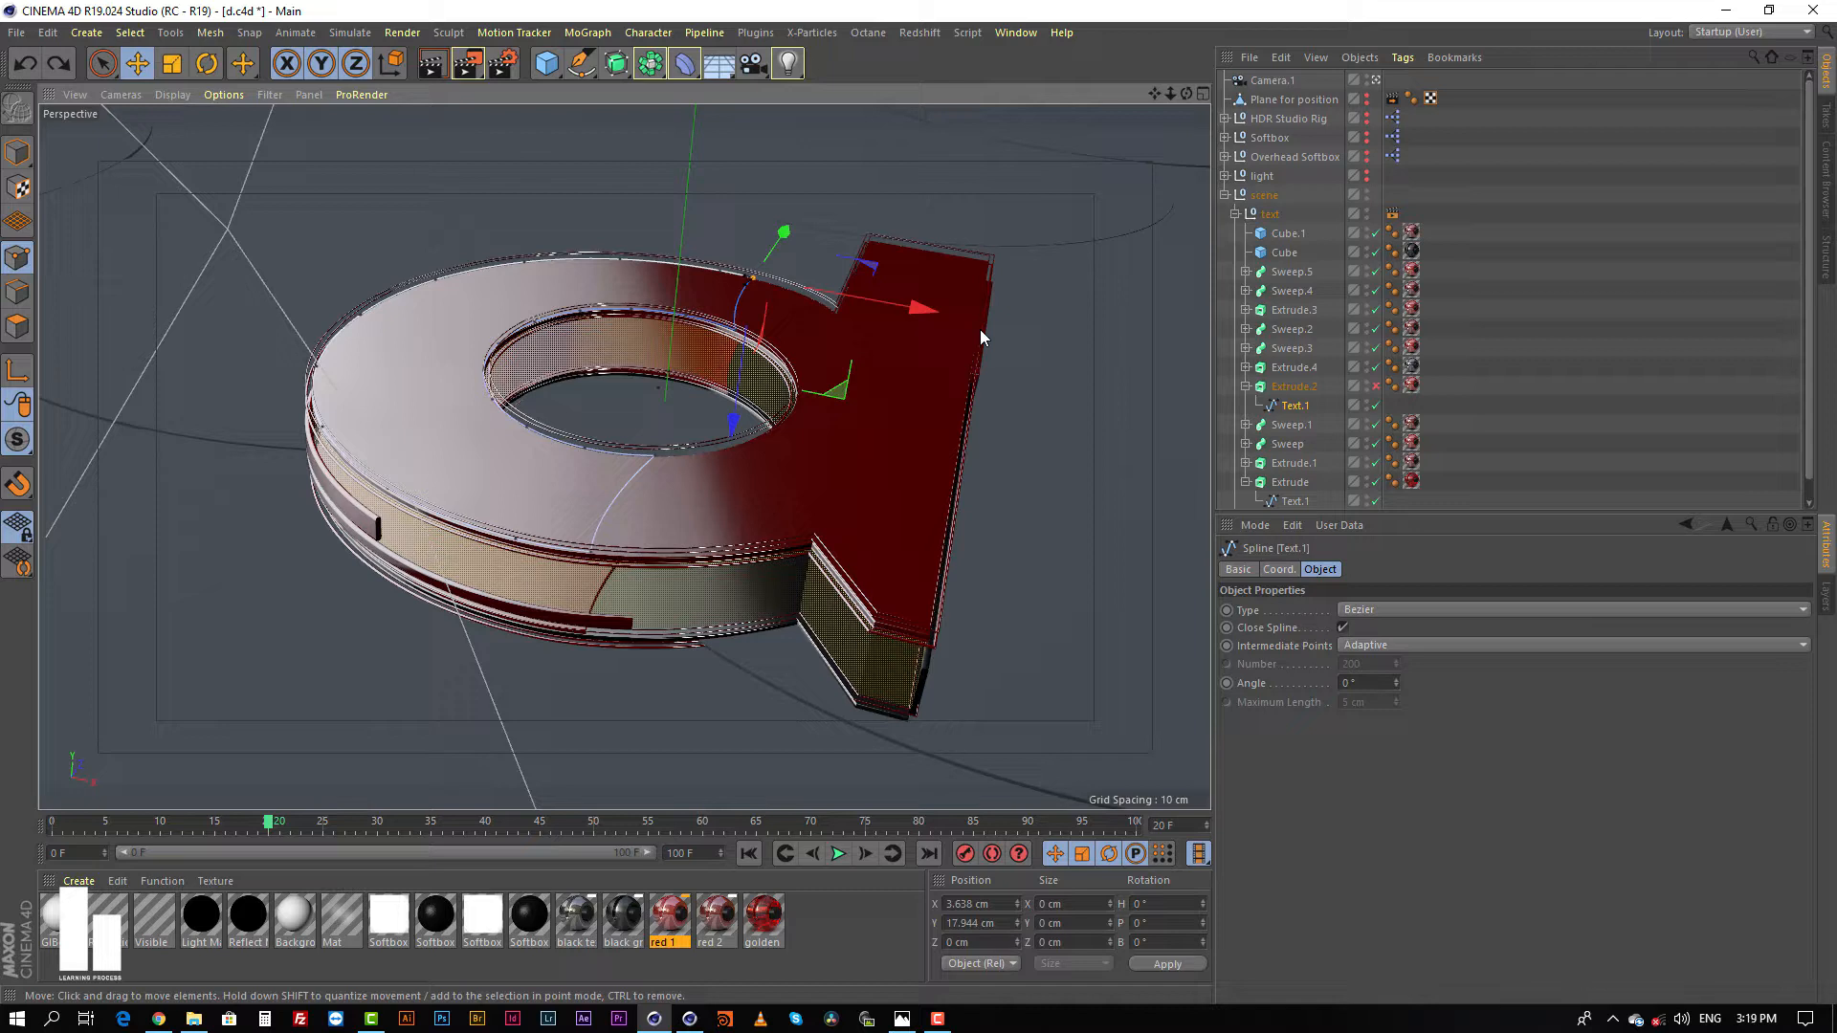
click(18, 153)
click(1524, 418)
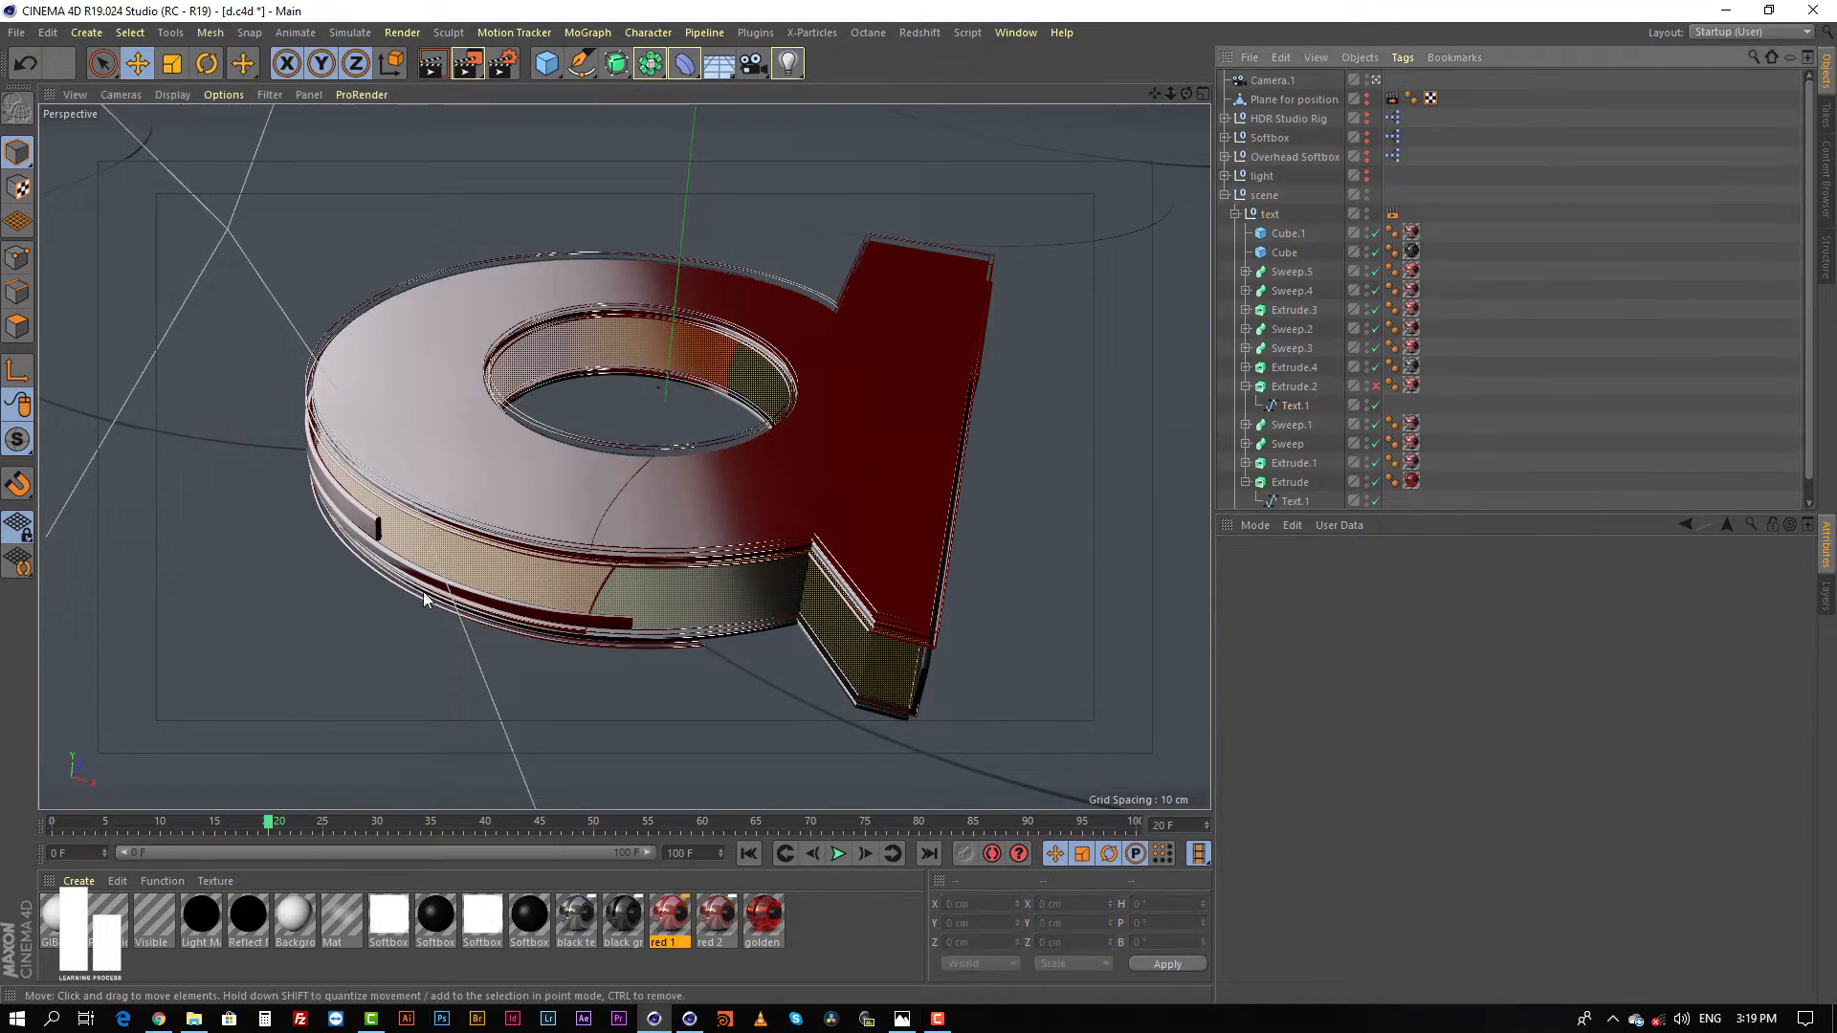
Step: Select the red strip Sweep.5 on the letter's side, disable it, and expand its child splines
click(357, 510)
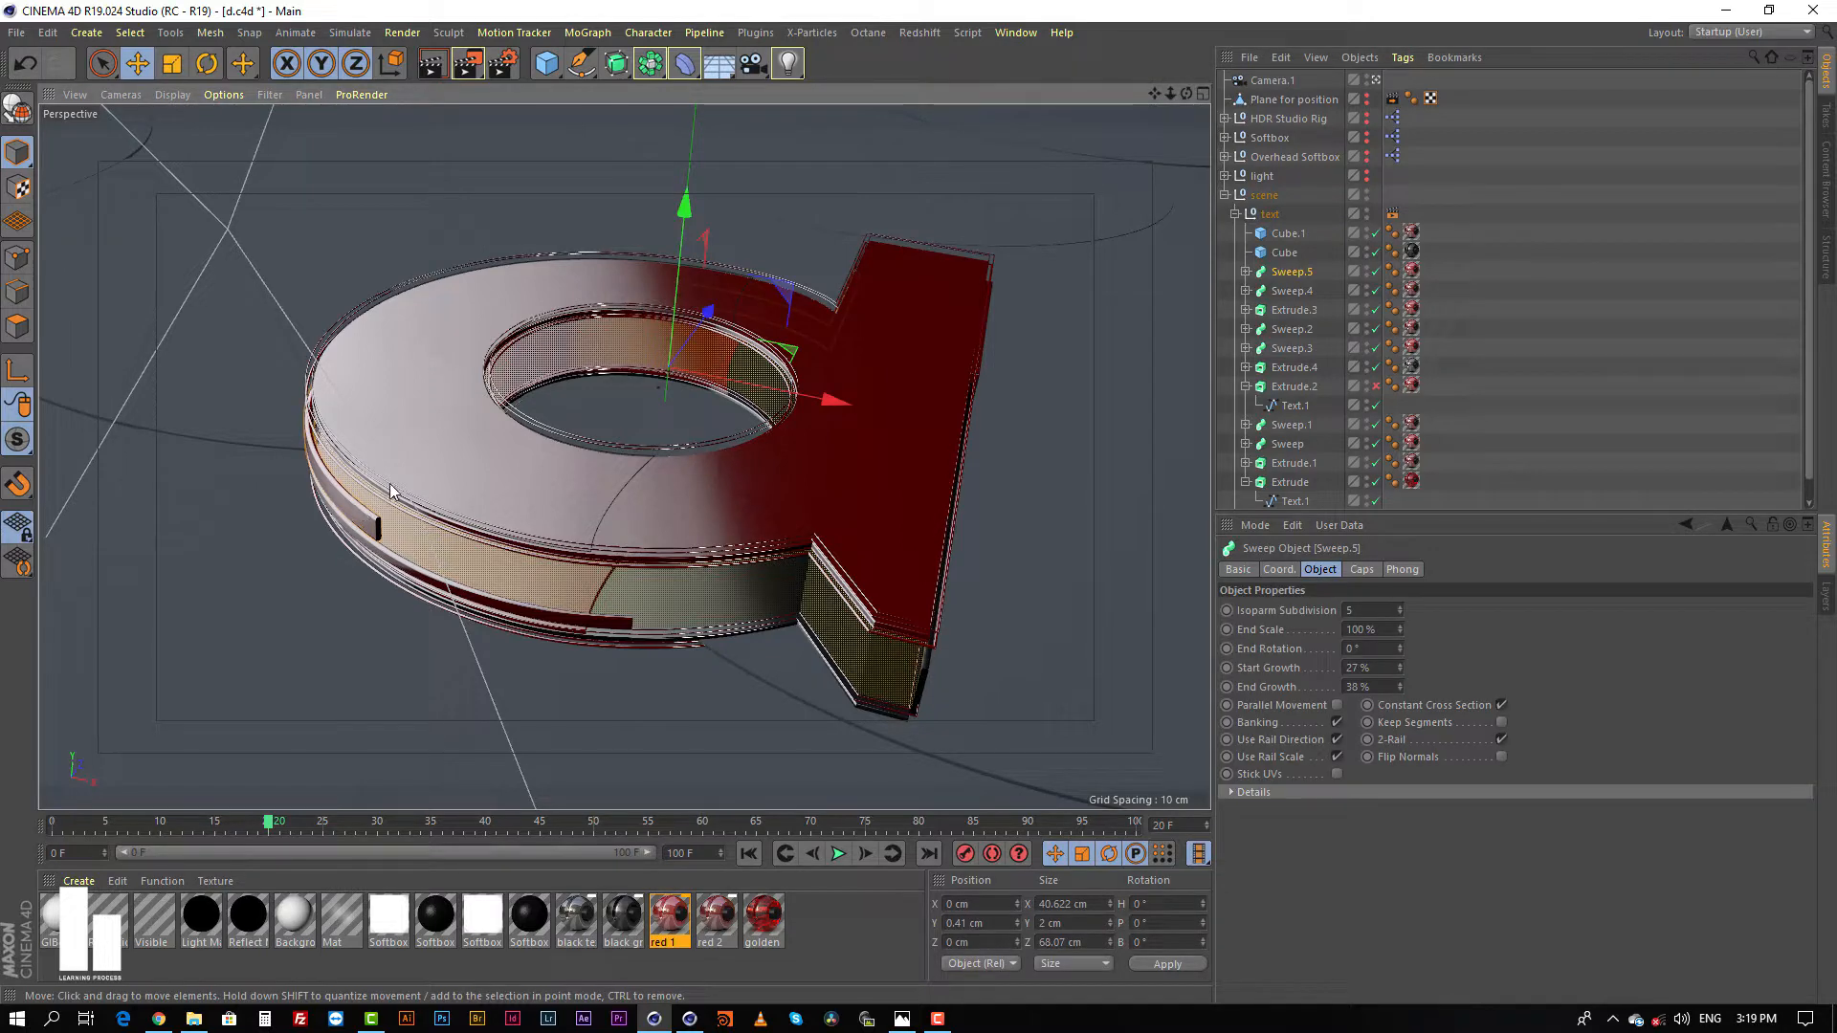
alt+drag(392, 482, 537, 391)
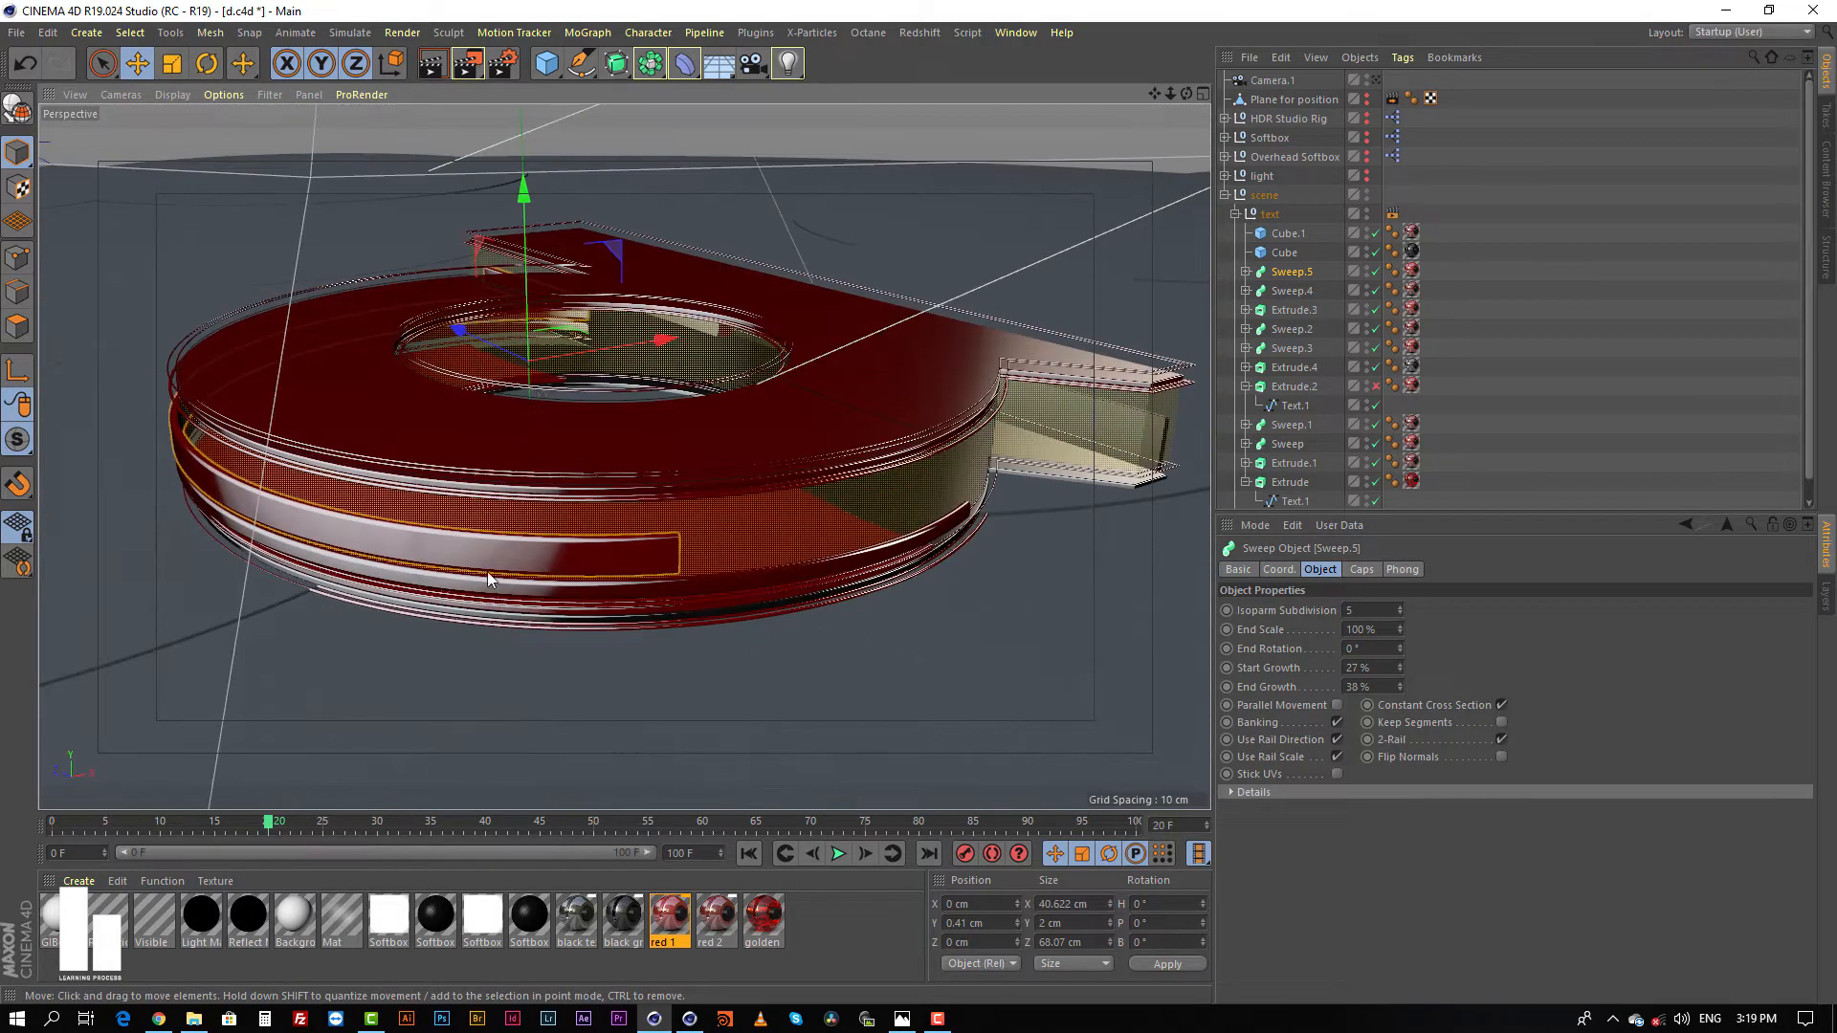
alt+drag(518, 557, 756, 450)
click(1375, 272)
click(1246, 271)
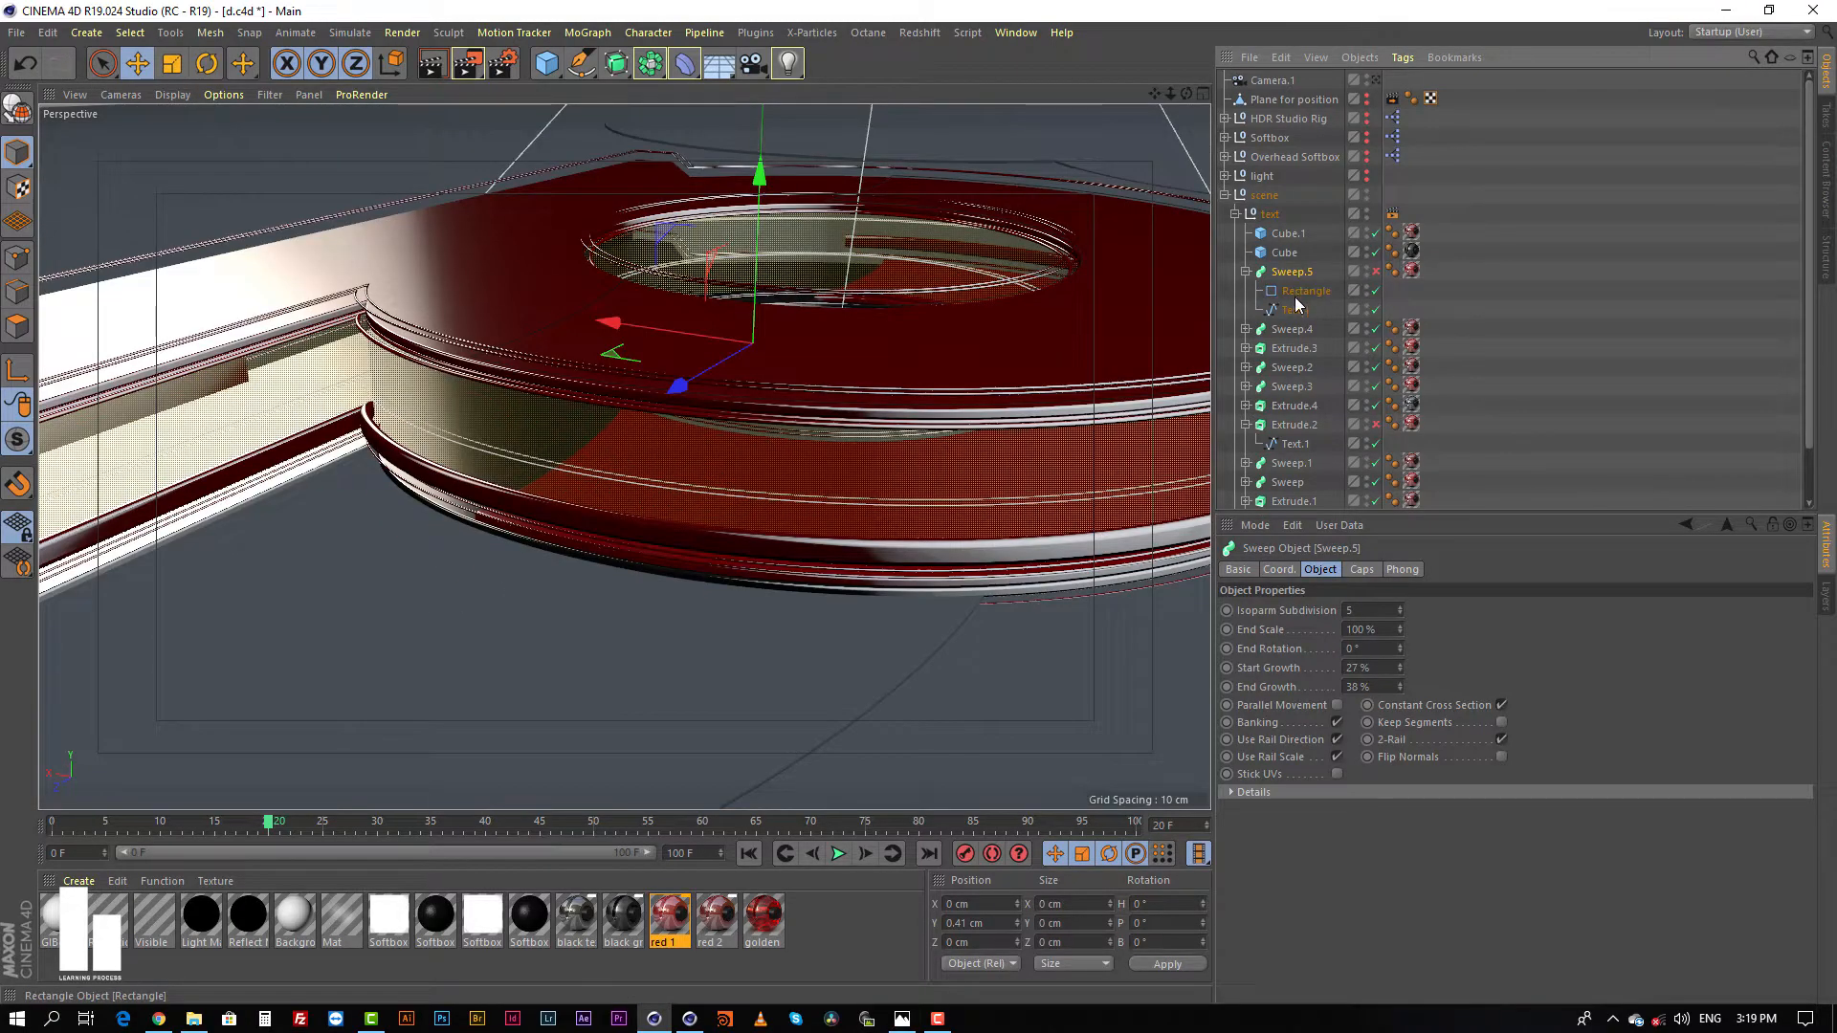
Step: Raise Sweep.5's Text.1 spline about 9.3 cm above the letter
click(1293, 309)
alt+drag(564, 493, 800, 463)
alt+right_drag(801, 463, 658, 482)
alt+middle_drag(882, 427, 745, 446)
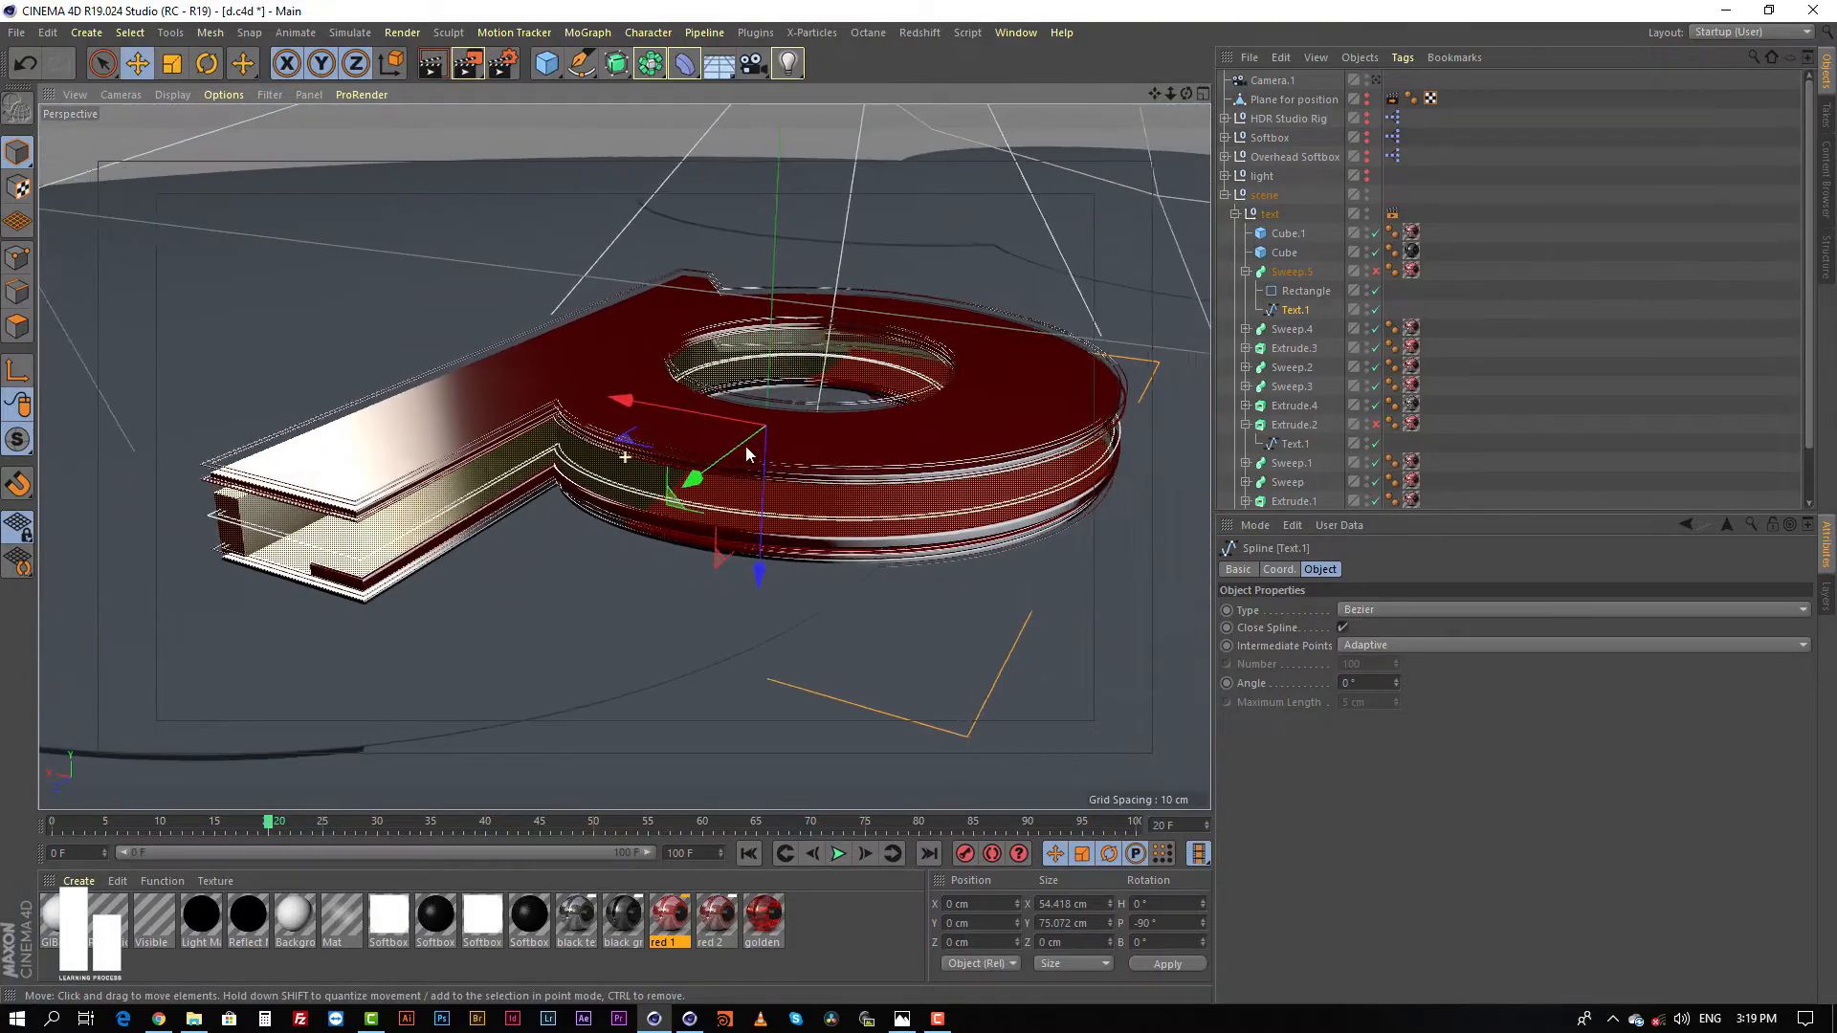
mouse_move(693, 461)
alt+mouse_down()
mouse_move(812, 497)
mouse_move(693, 497)
alt+mouse_up()
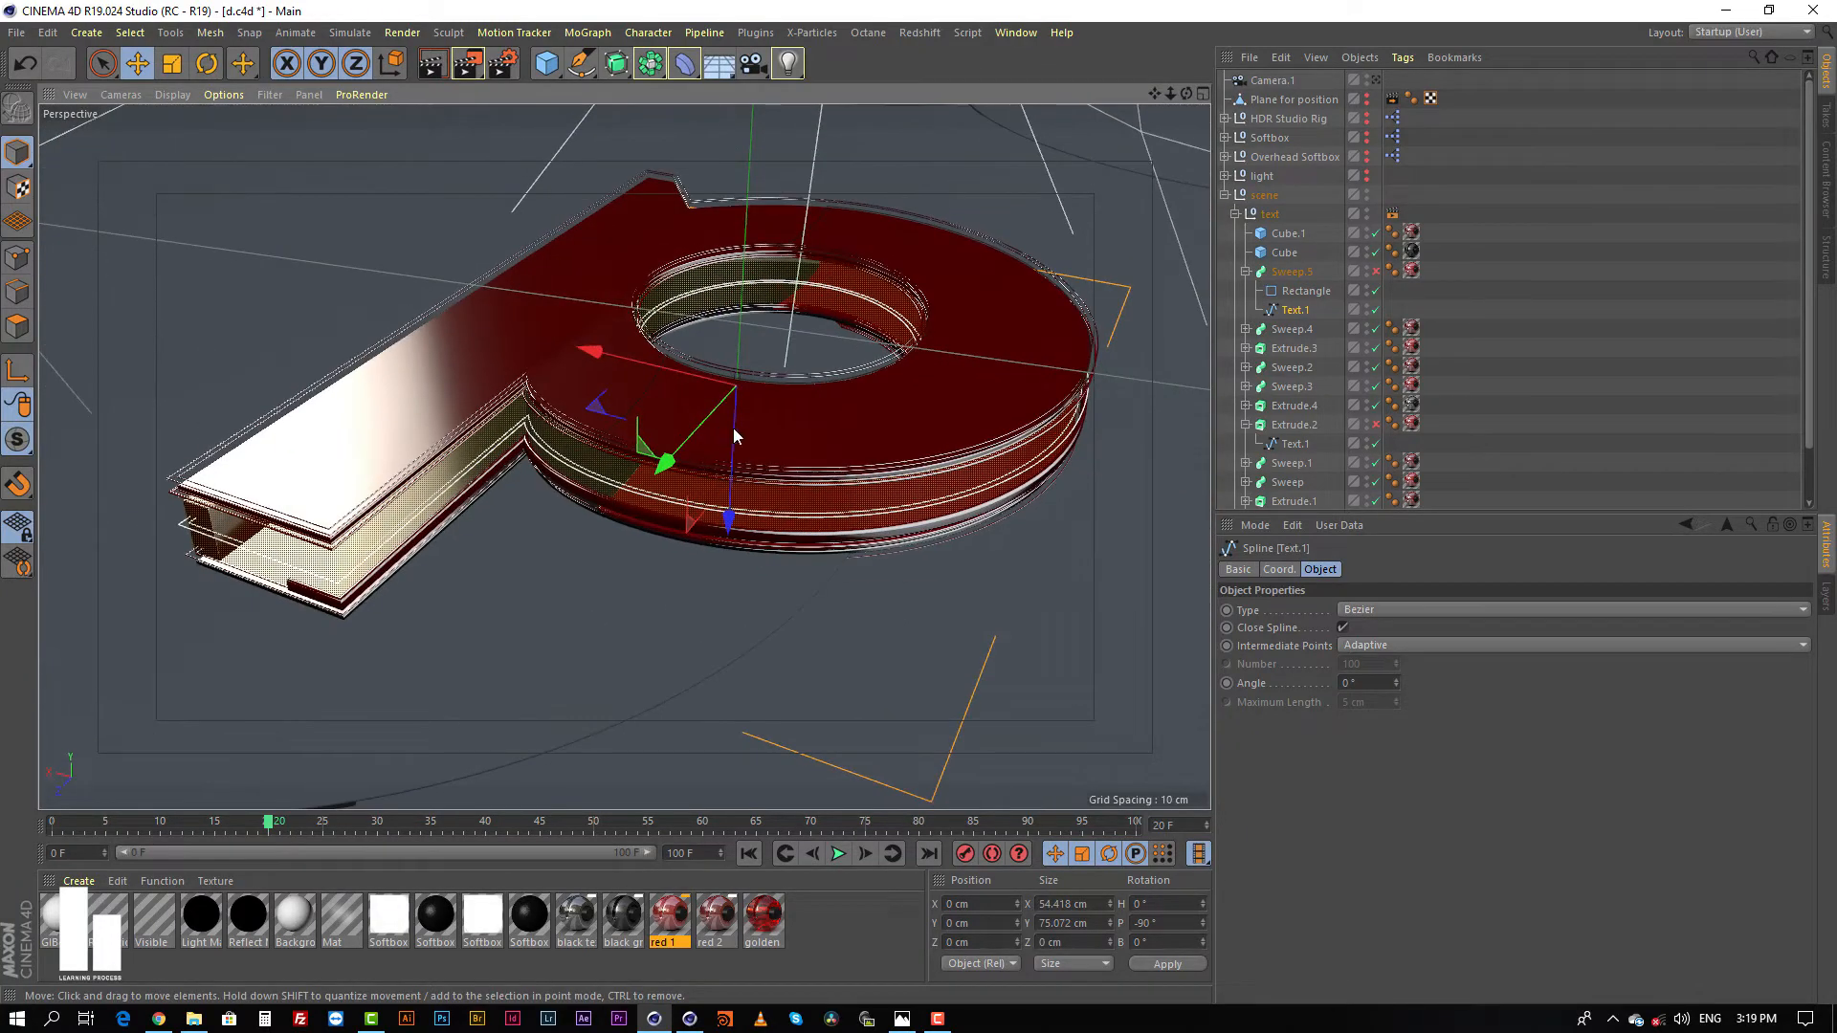
drag(735, 435, 775, 341)
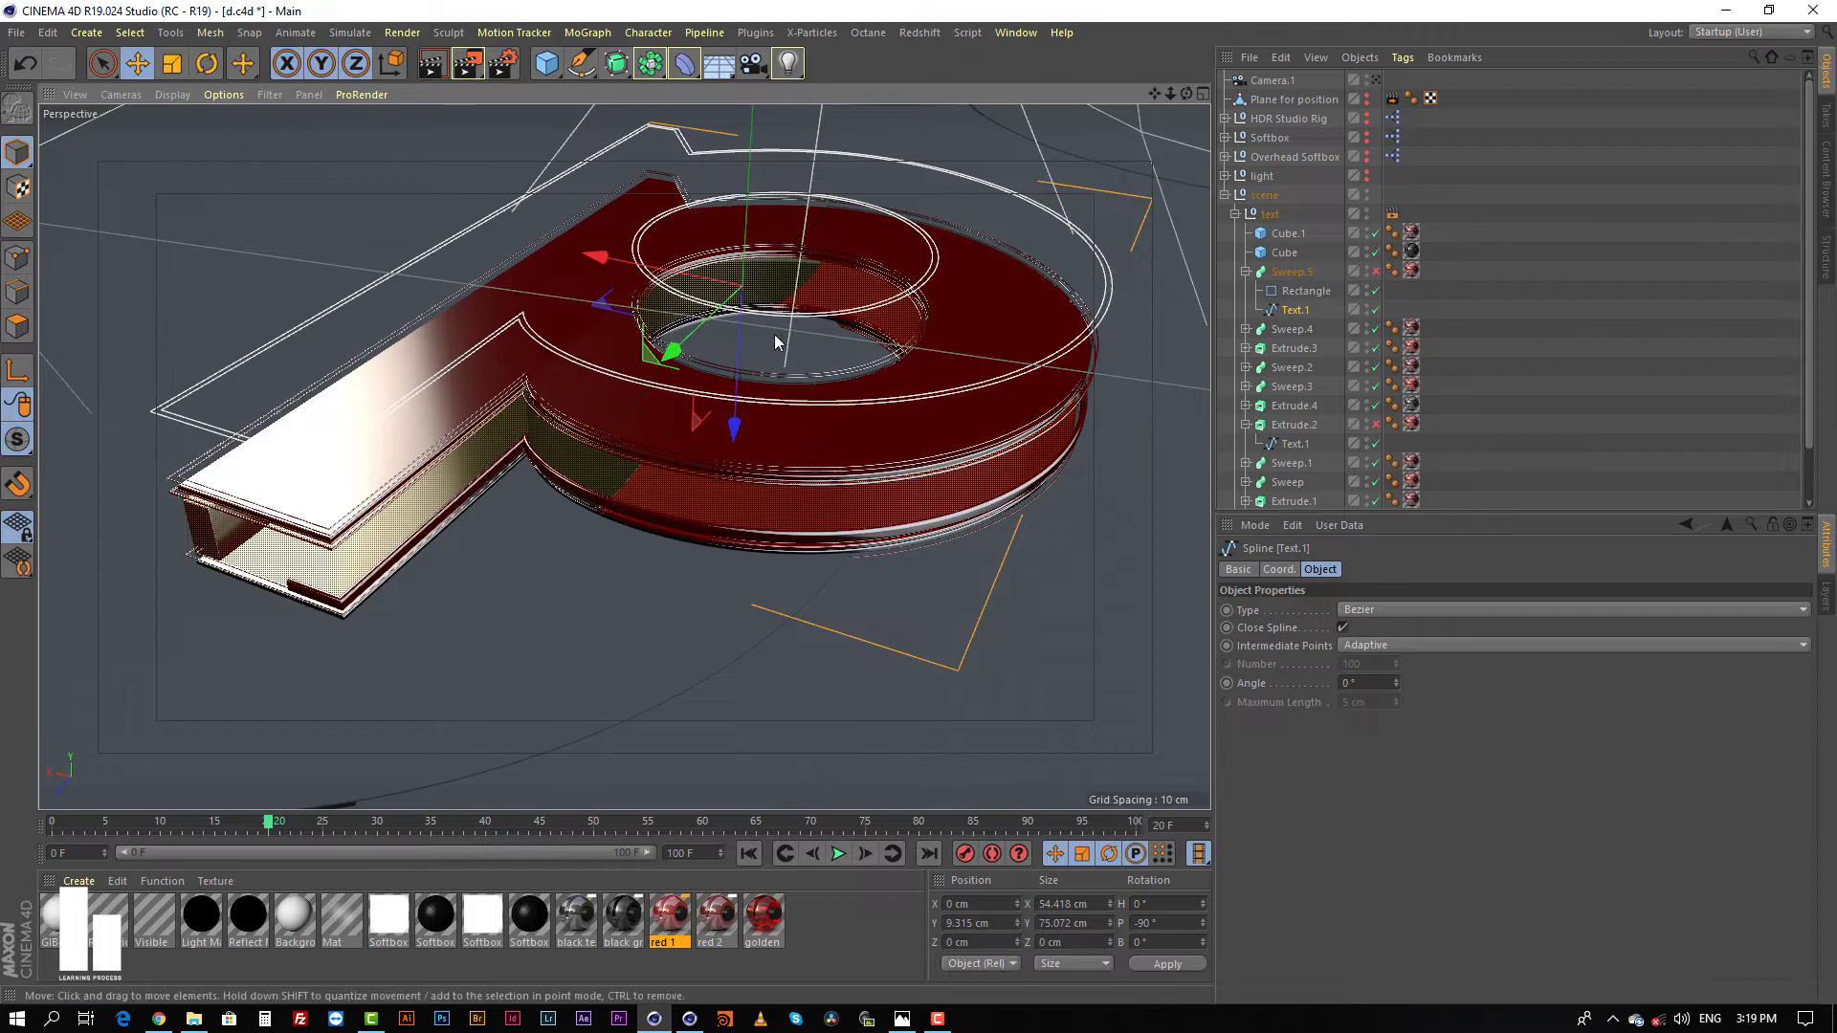
alt+middle_drag(774, 334, 793, 459)
alt+drag(793, 459, 735, 418)
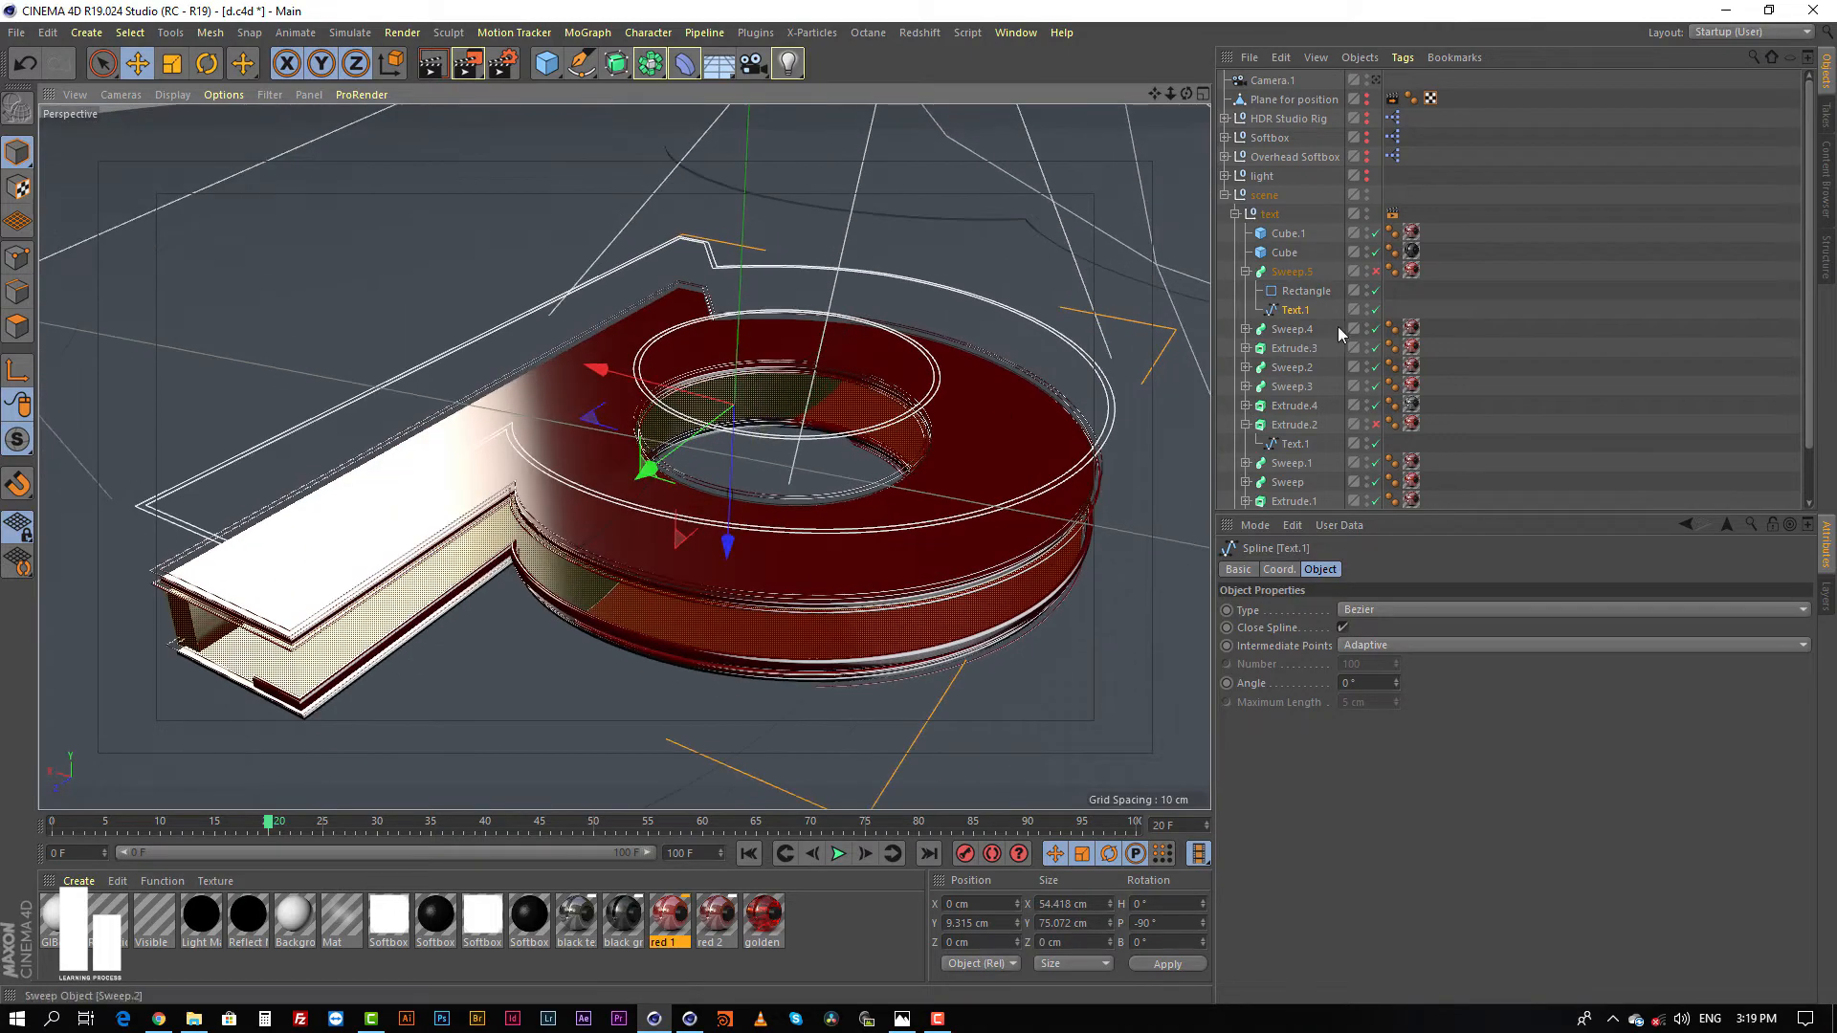
Step: Undo the move of Sweep.5's Text.1 spline and re-enable Sweep.5
click(1283, 276)
alt+drag(766, 542, 229, 517)
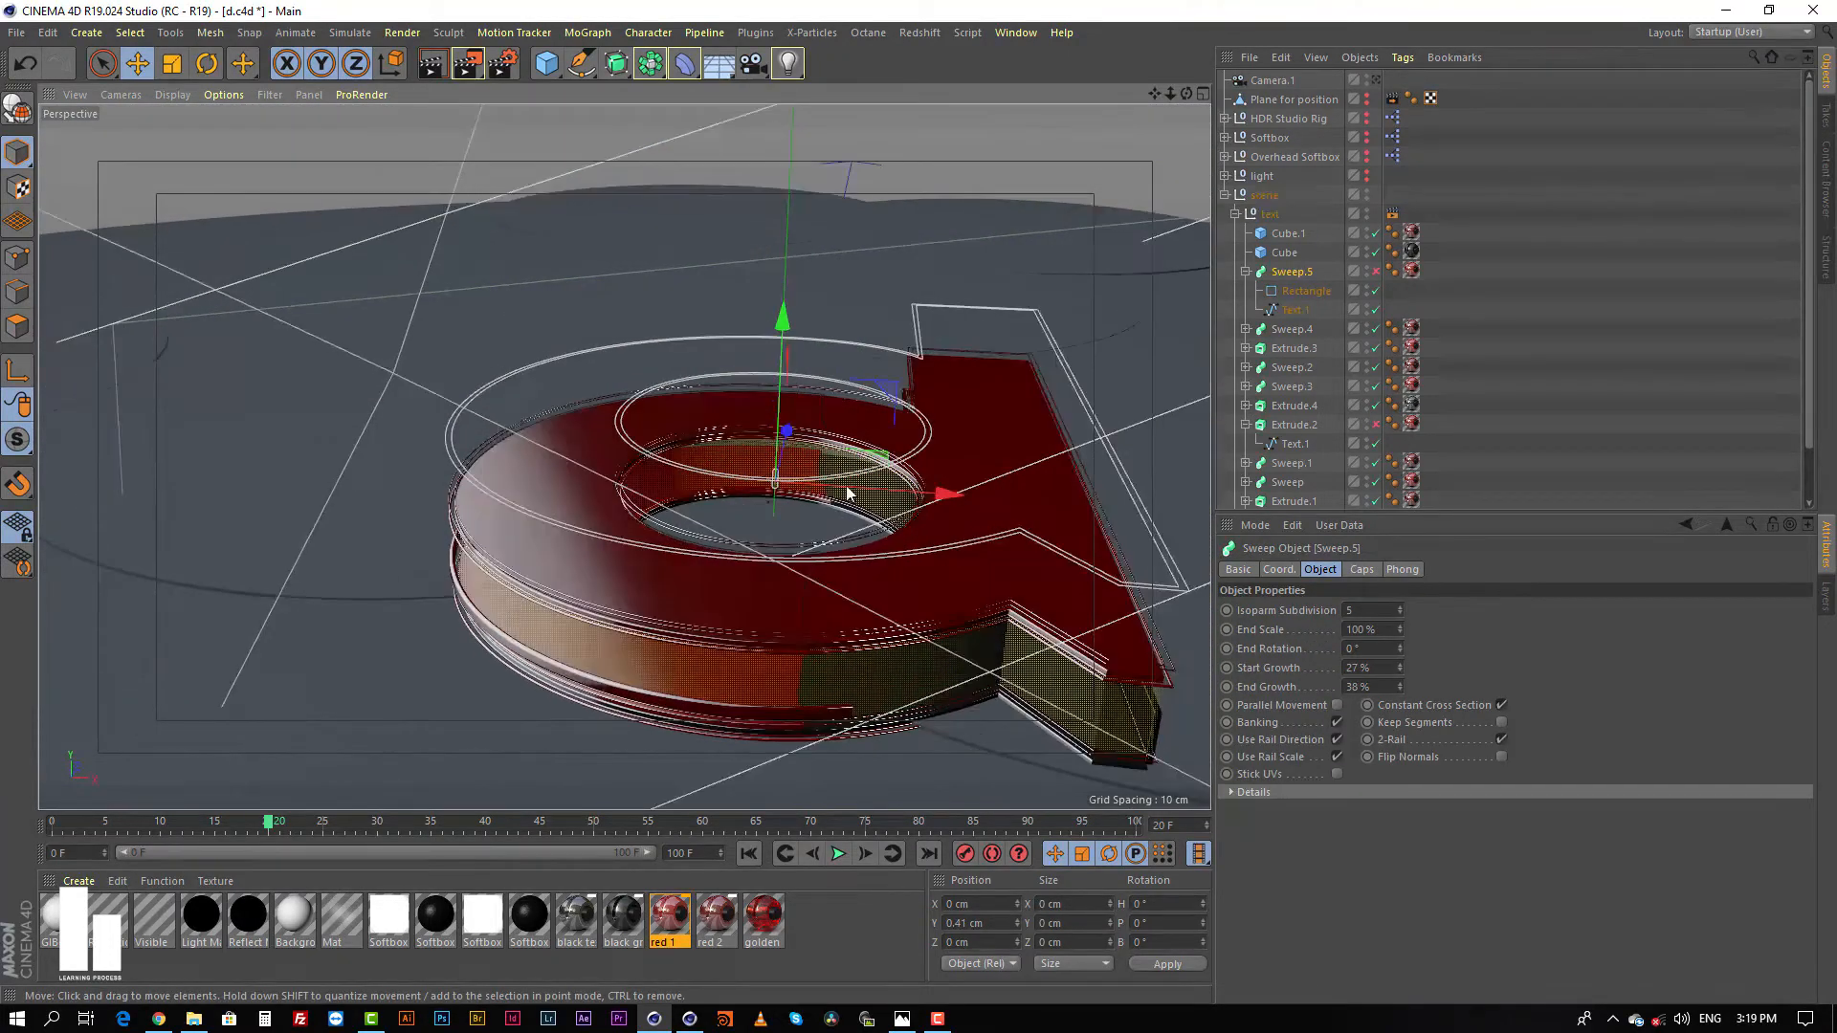
mouse_move(846, 493)
alt+mouse_down()
mouse_move(813, 486)
mouse_move(871, 469)
alt+mouse_up()
key(ctrl+z)
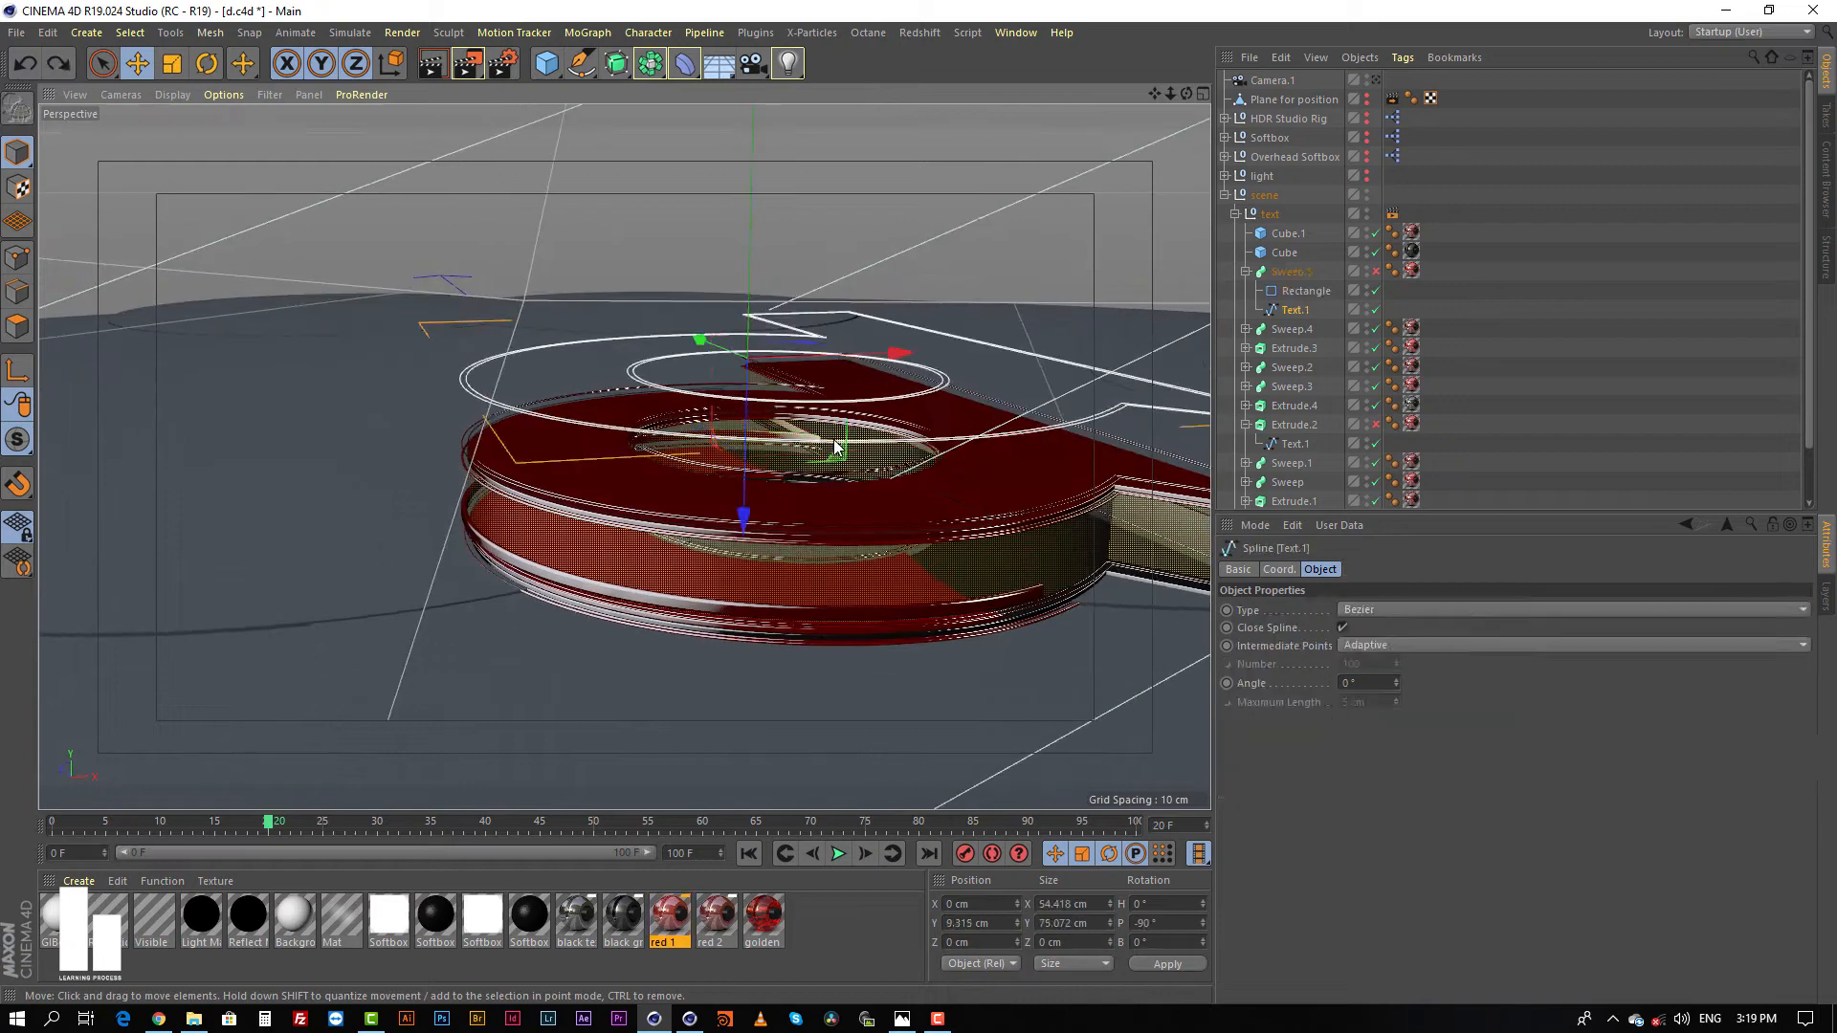
click(1376, 272)
alt+drag(648, 467, 433, 472)
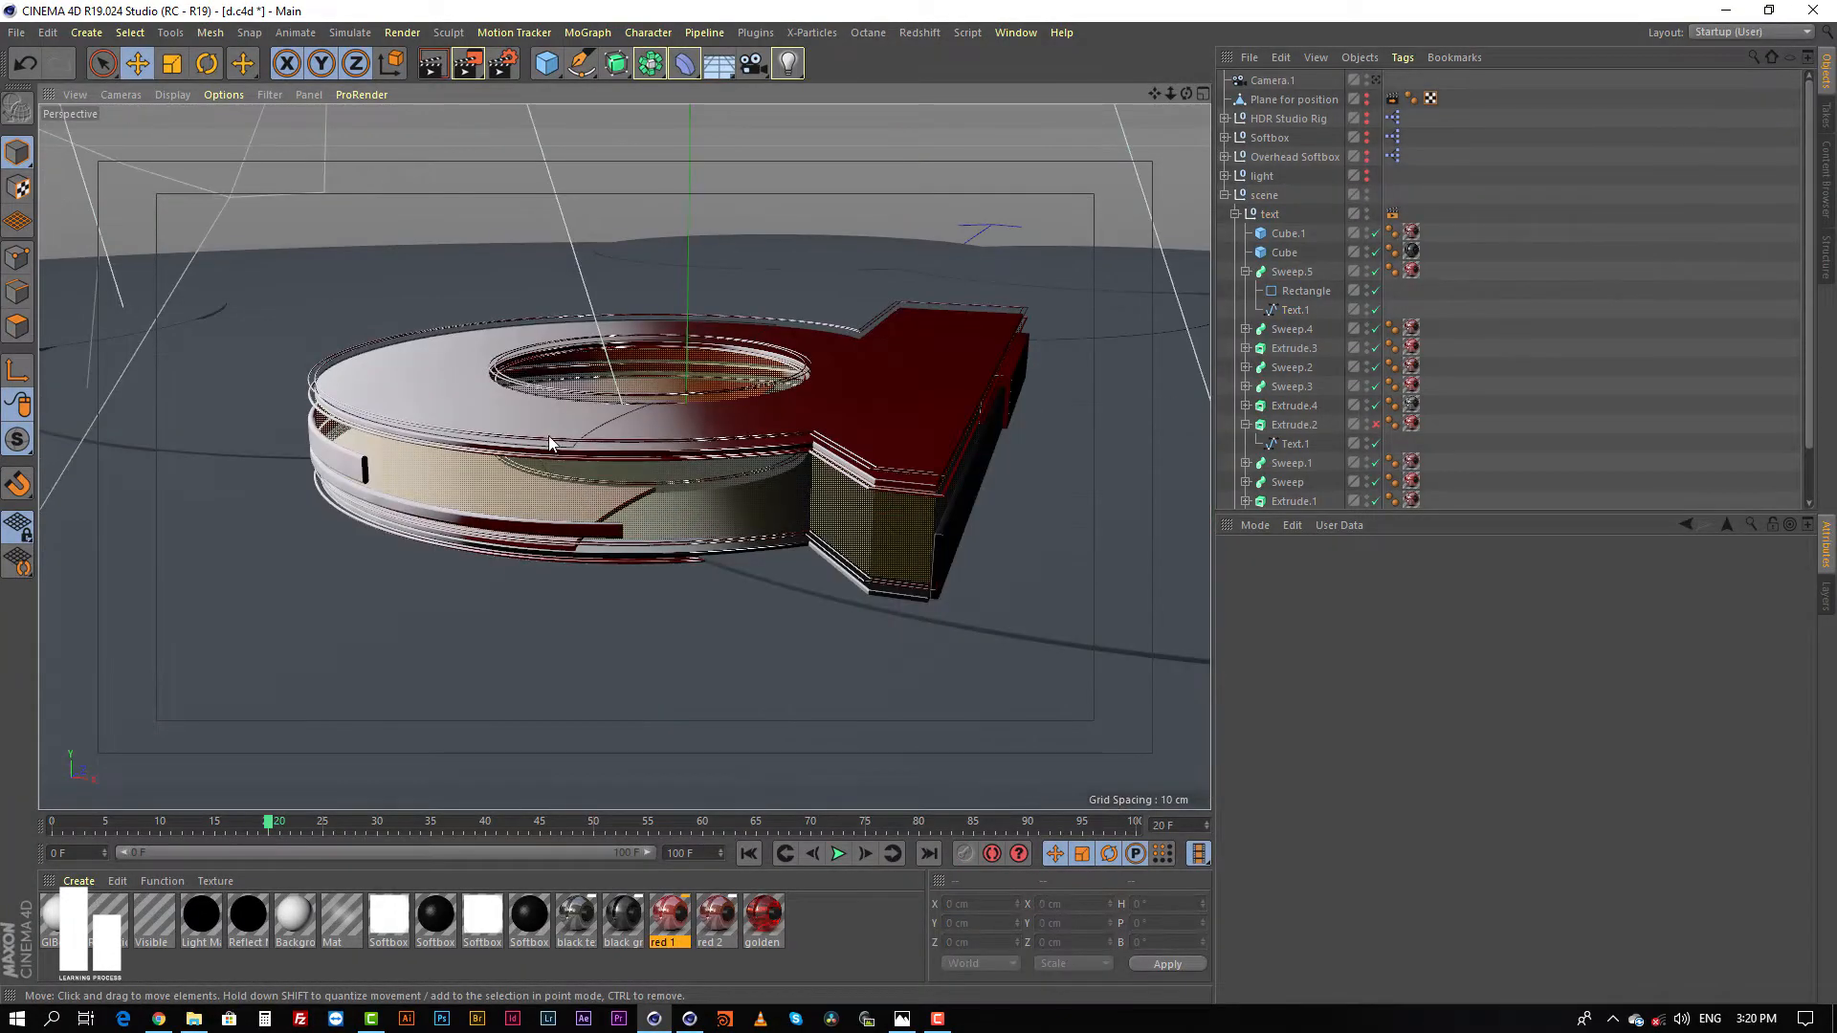
Step: Try shifting Cube.1 and Cube on the letter's straight side along X, undoing each move
click(548, 437)
alt+drag(711, 461, 608, 468)
click(823, 466)
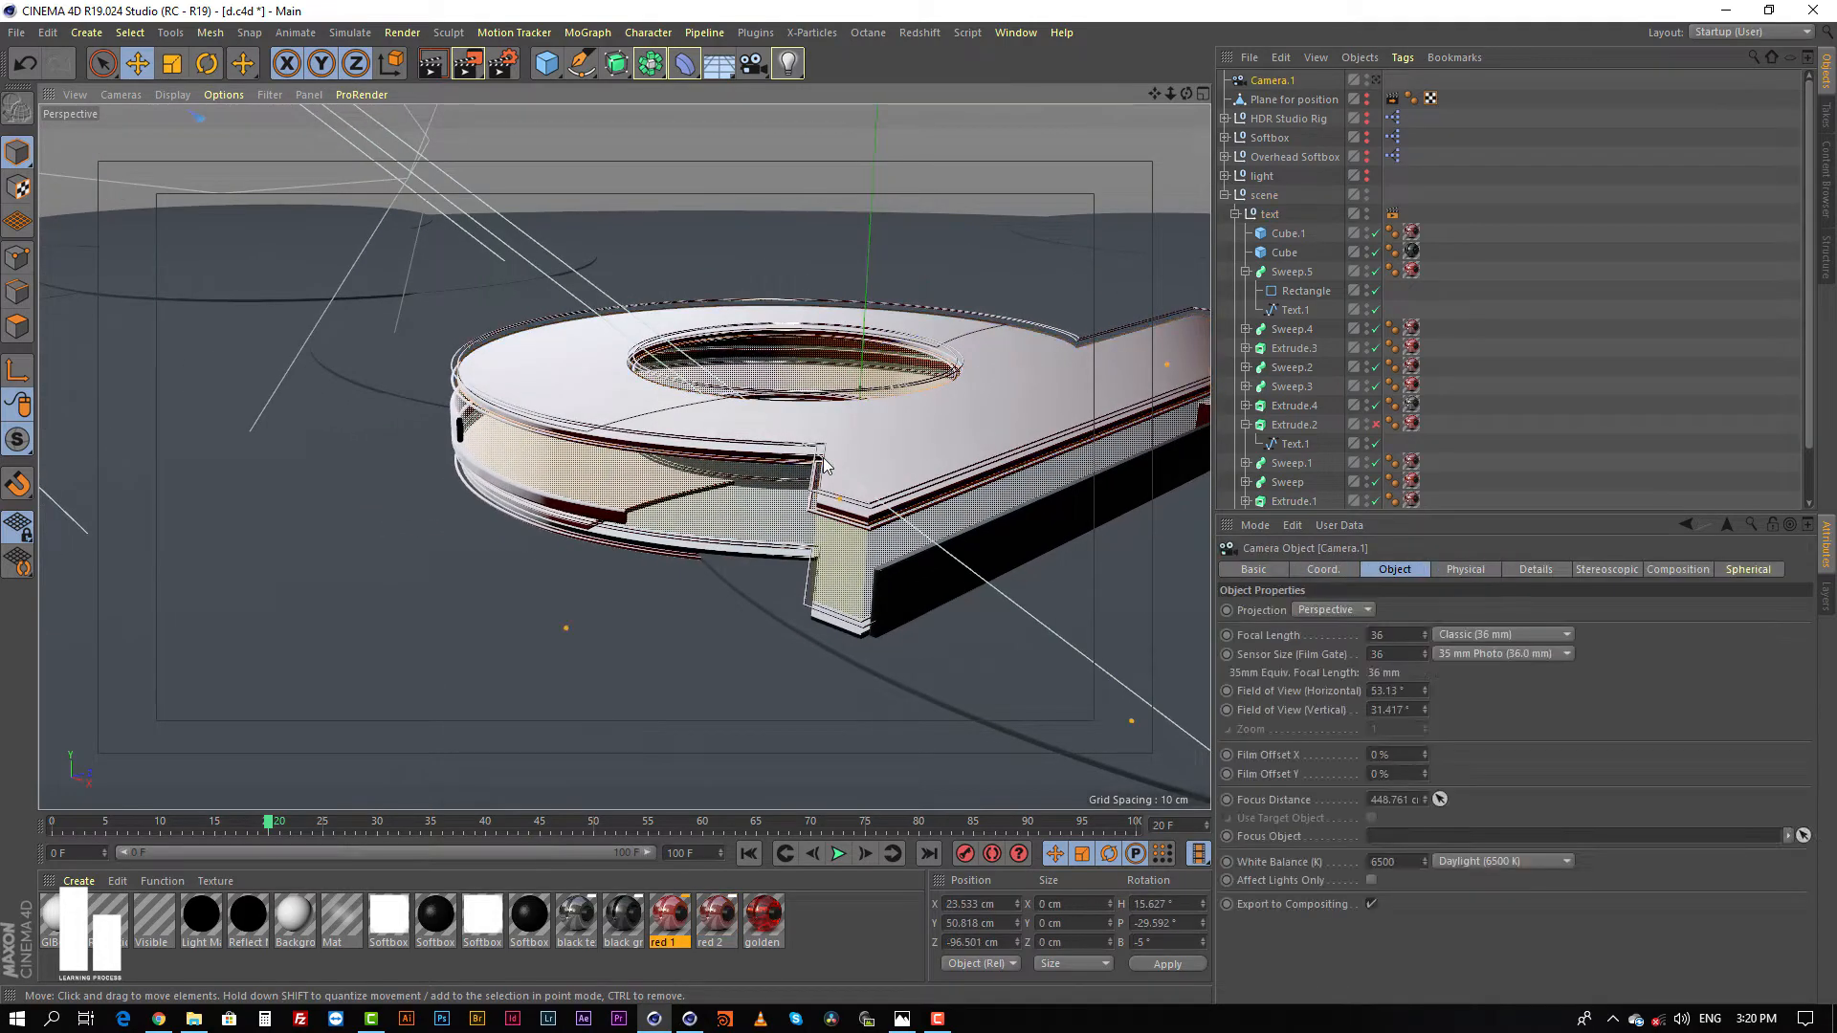
alt+drag(823, 465, 1088, 448)
click(936, 428)
key(ctrl+z)
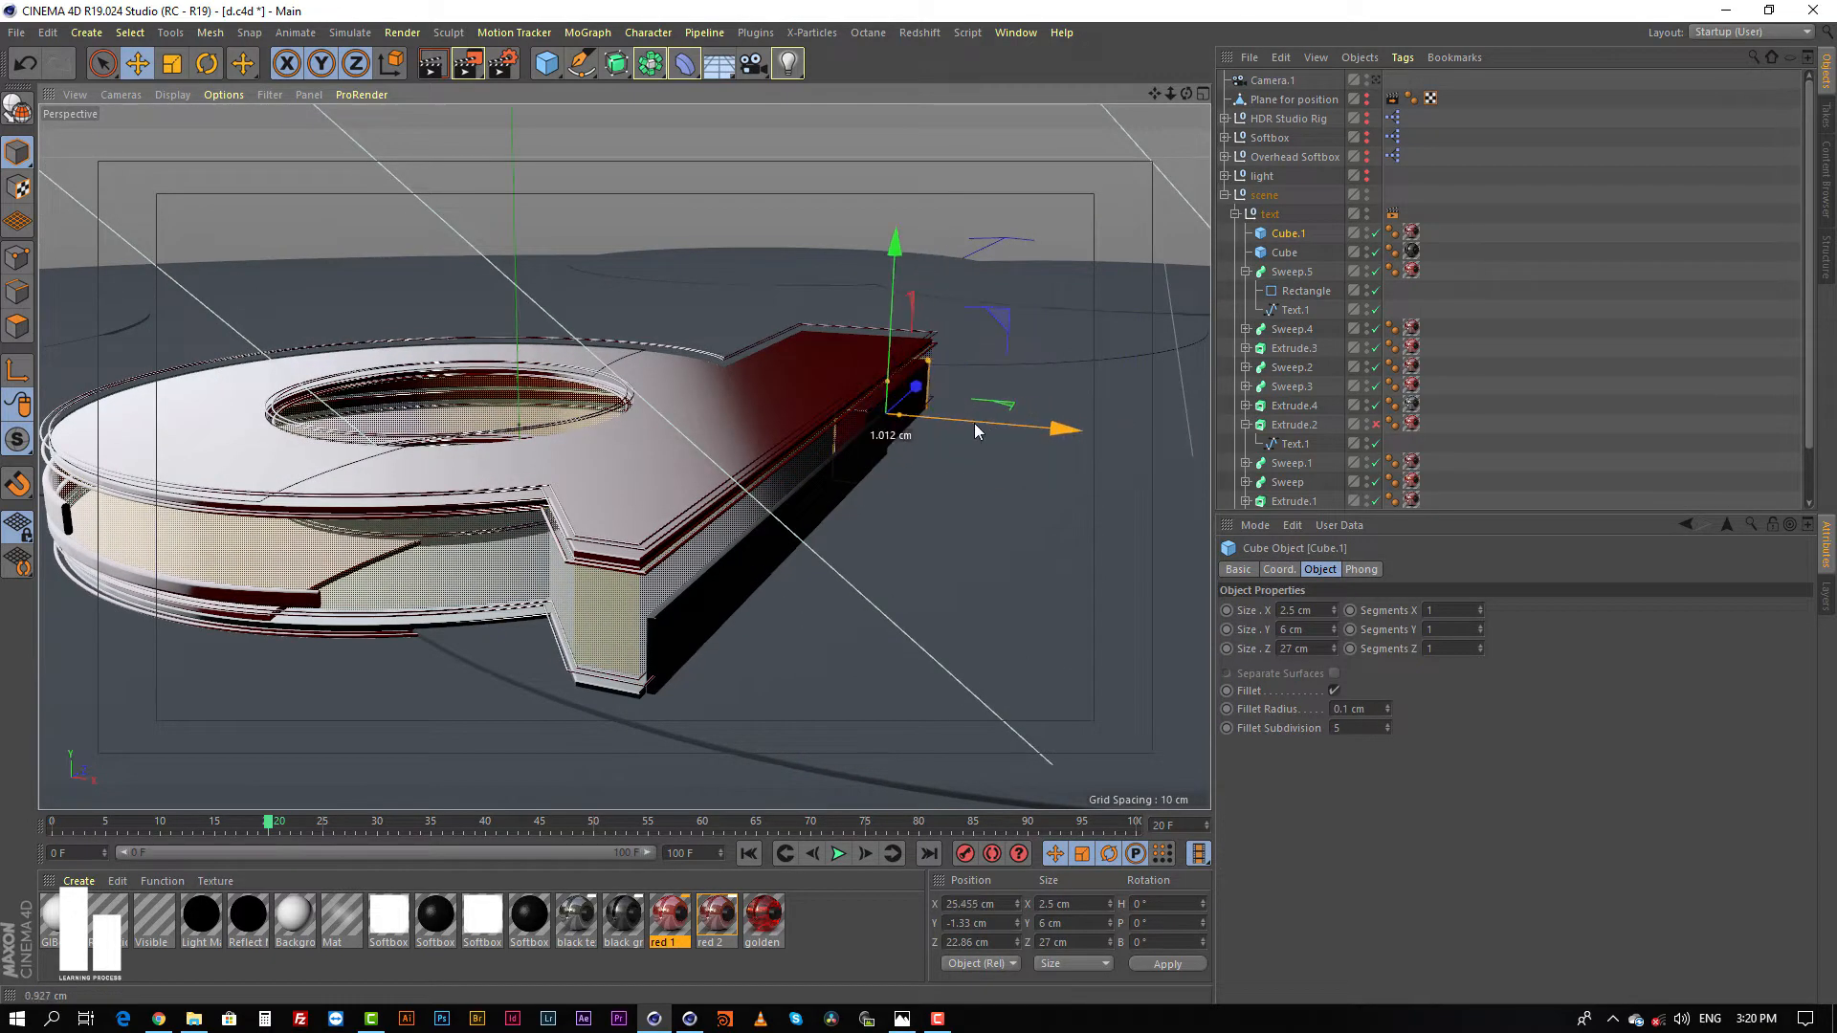
click(787, 525)
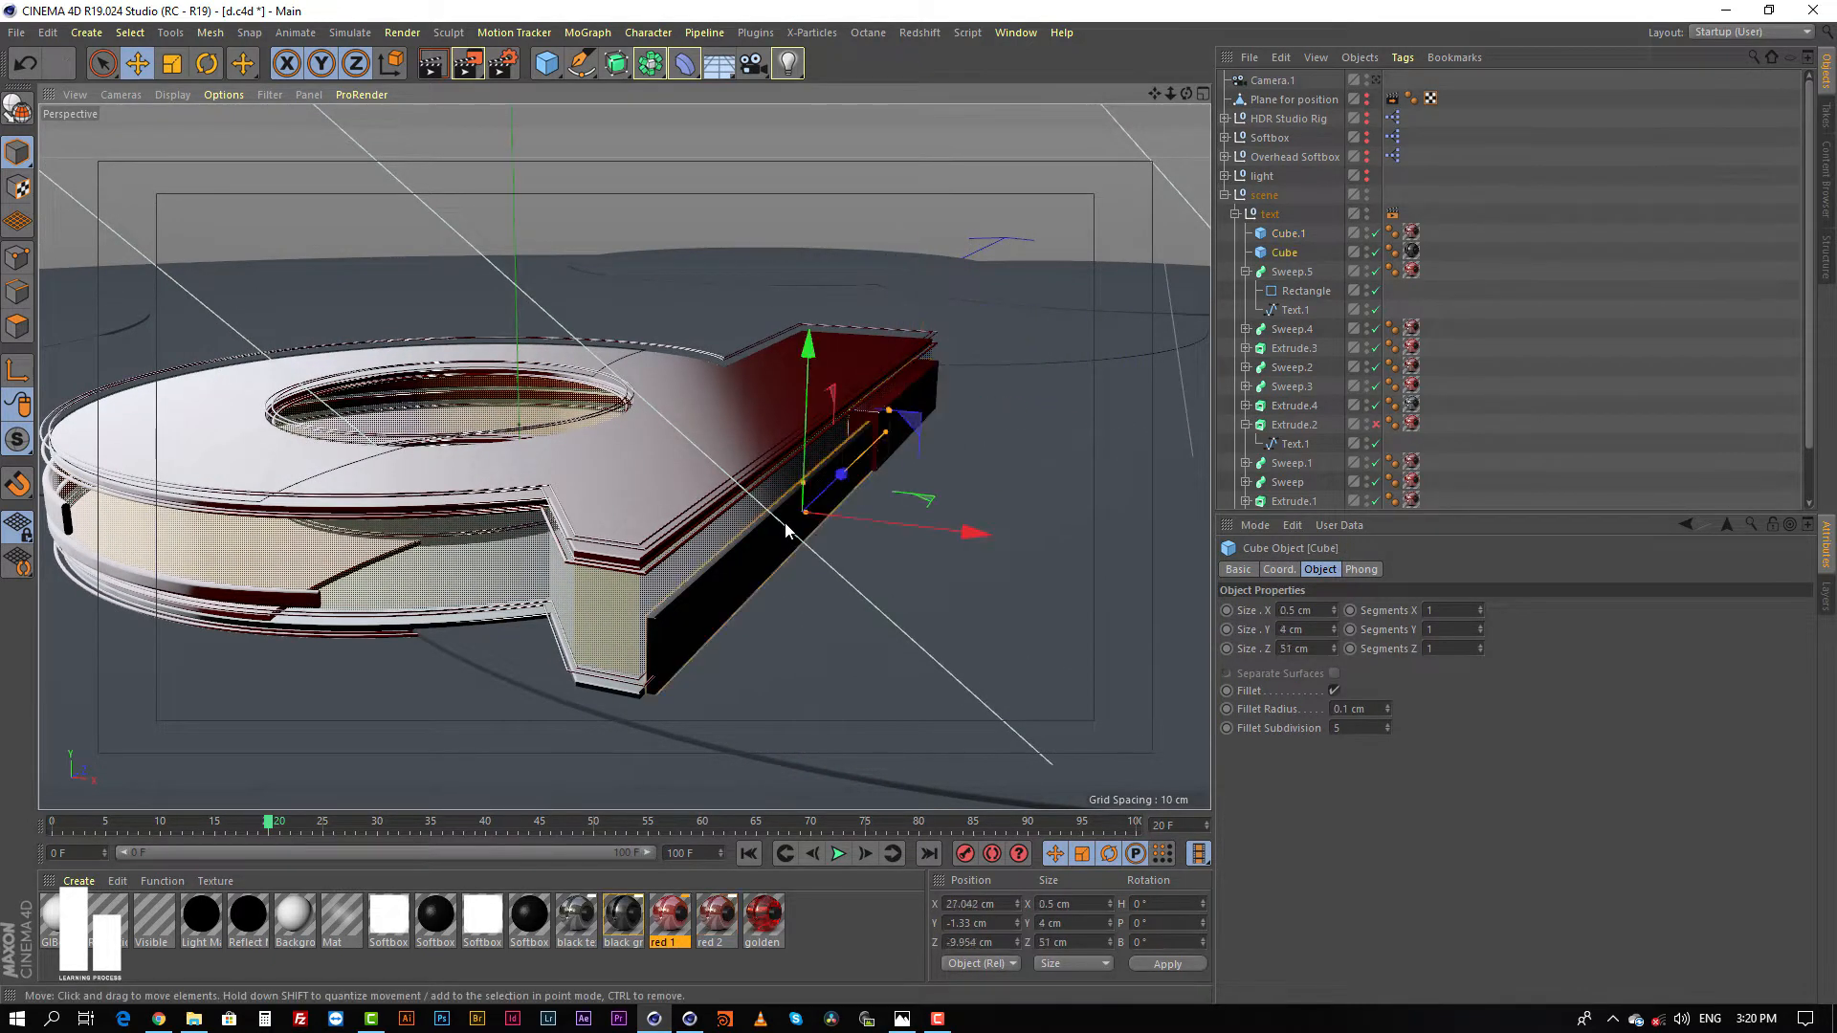
mouse_move(937, 520)
mouse_down()
mouse_move(989, 532)
mouse_move(894, 526)
mouse_move(937, 532)
mouse_up()
Step: Try adding a new Cube primitive to the scene, and undo the addition
drag(546, 63, 702, 117)
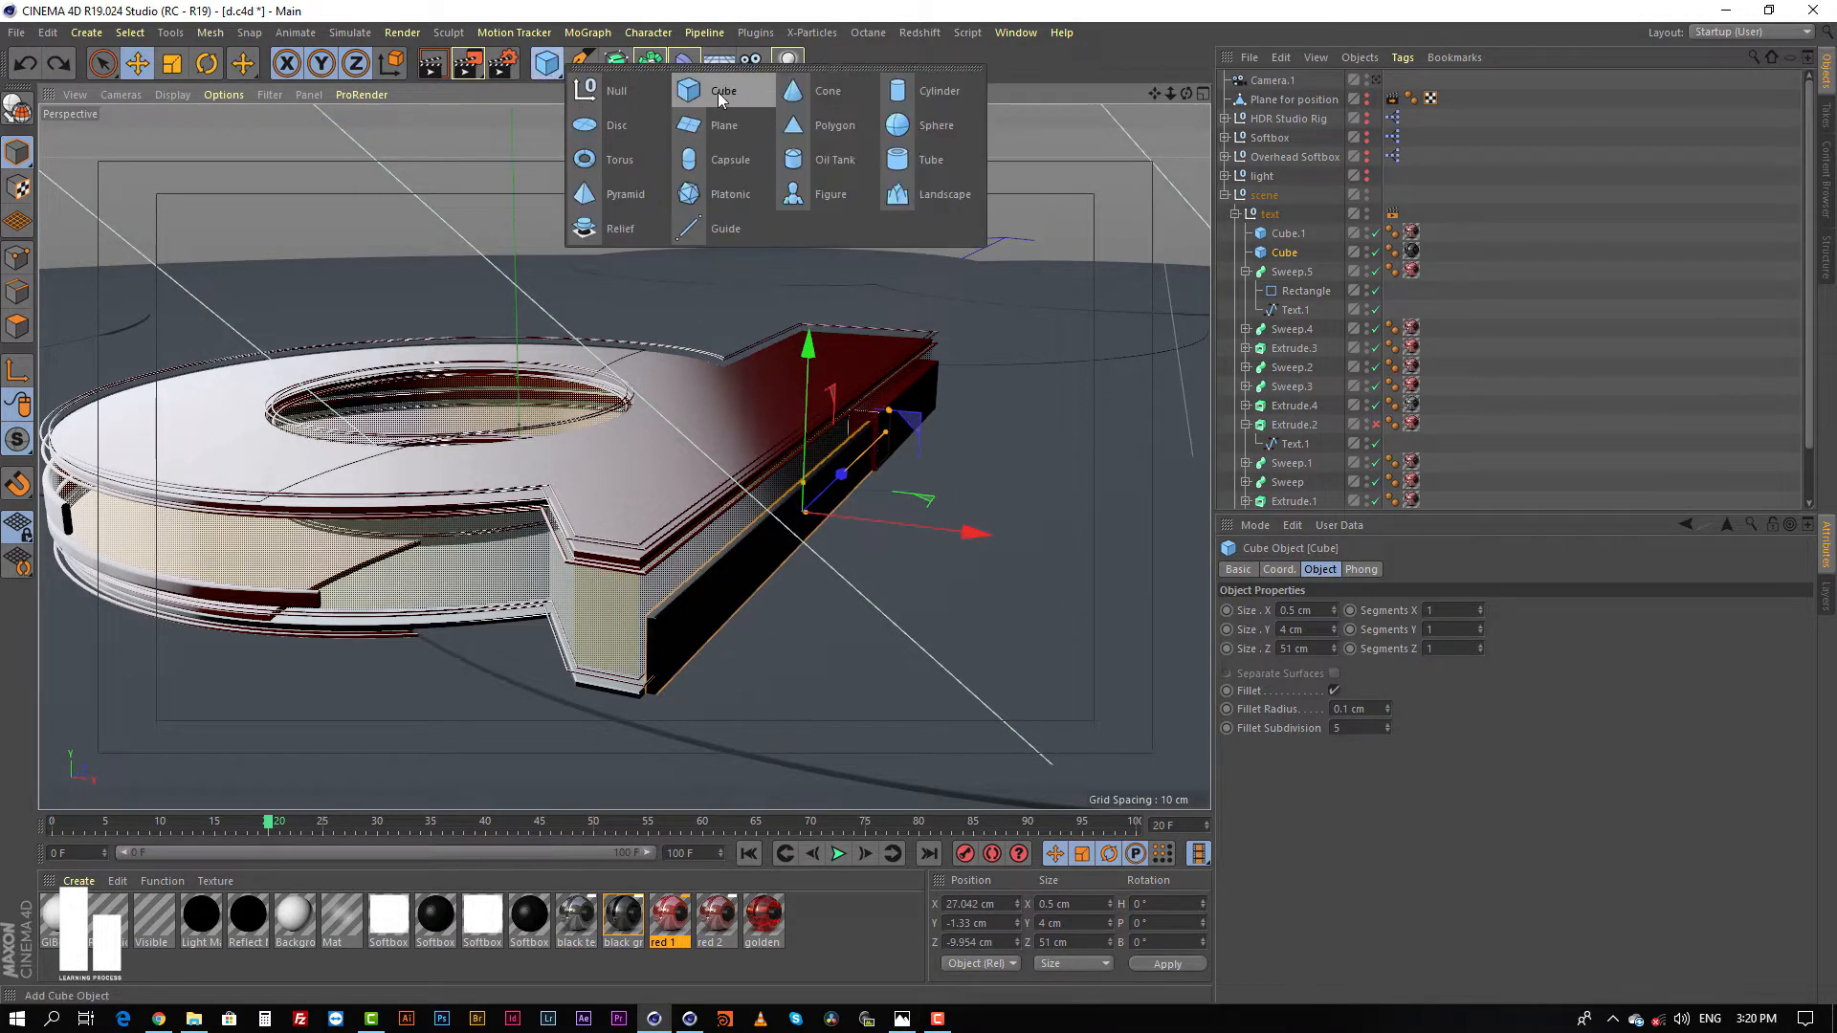
click(708, 90)
click(1615, 402)
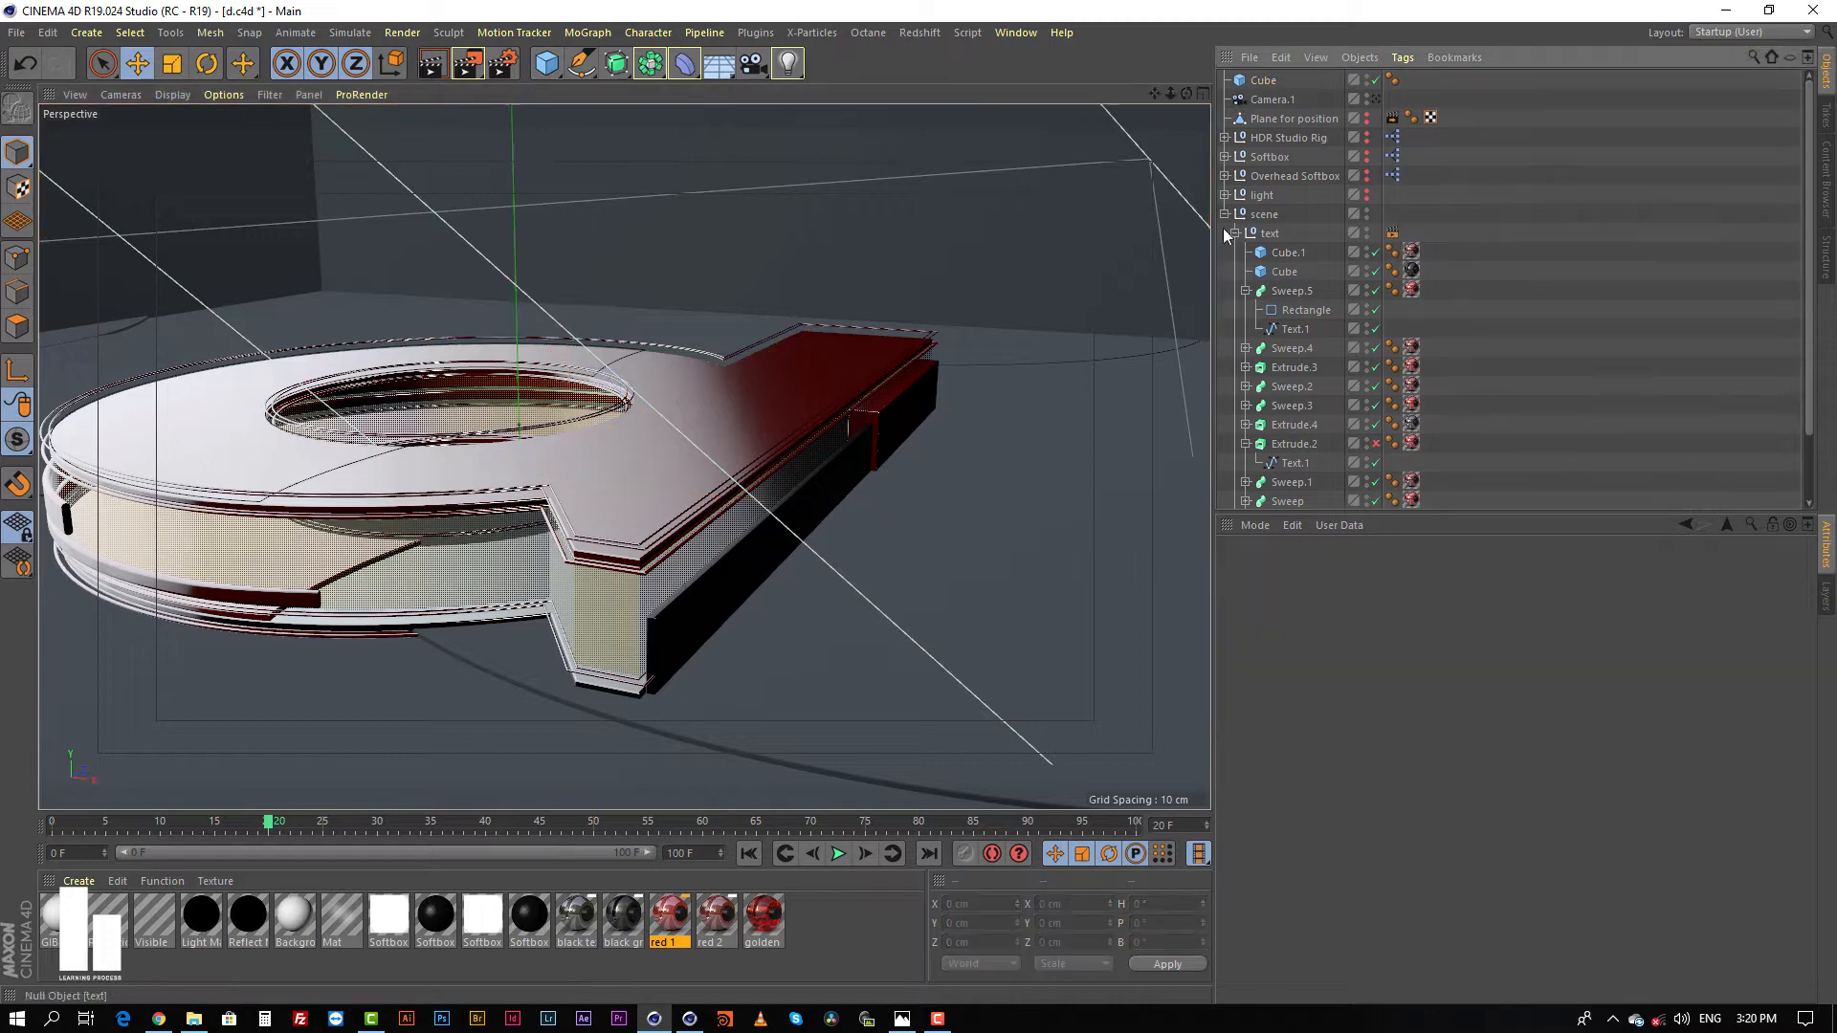
click(1282, 252)
key(ctrl+z)
key(ctrl+z)
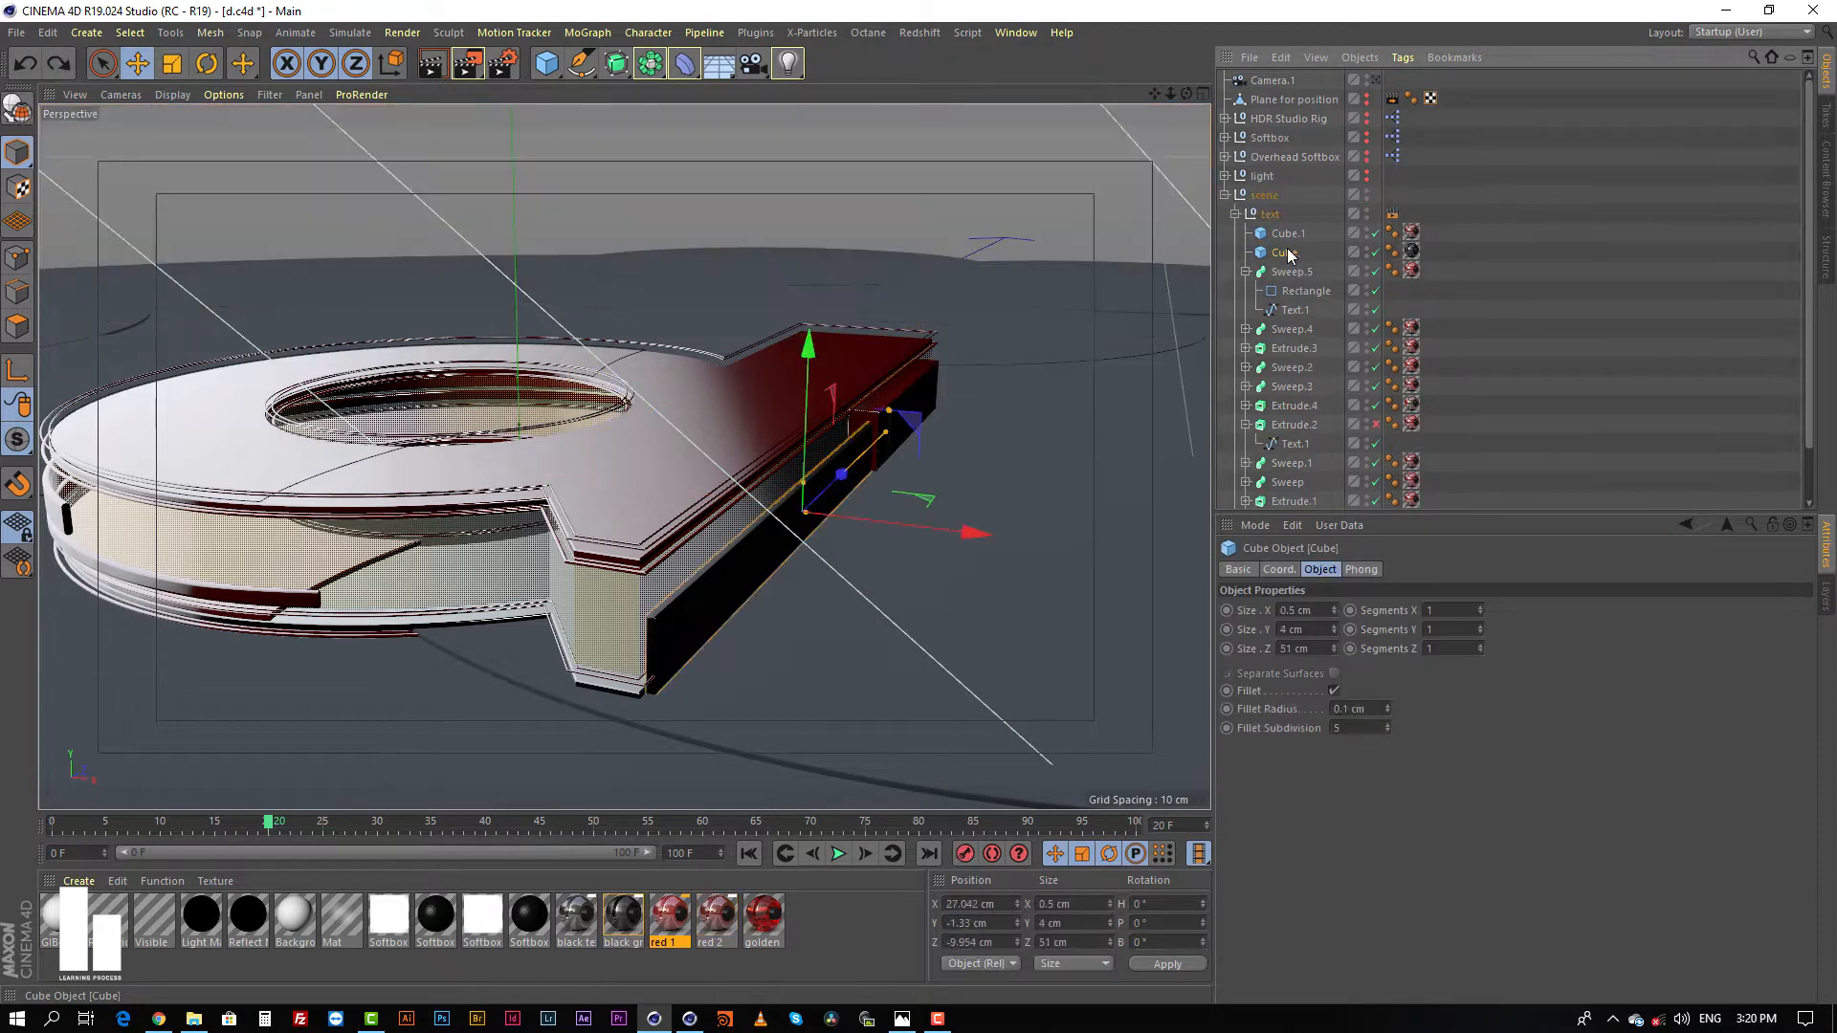
click(1624, 265)
scroll(848, 478, up, 5)
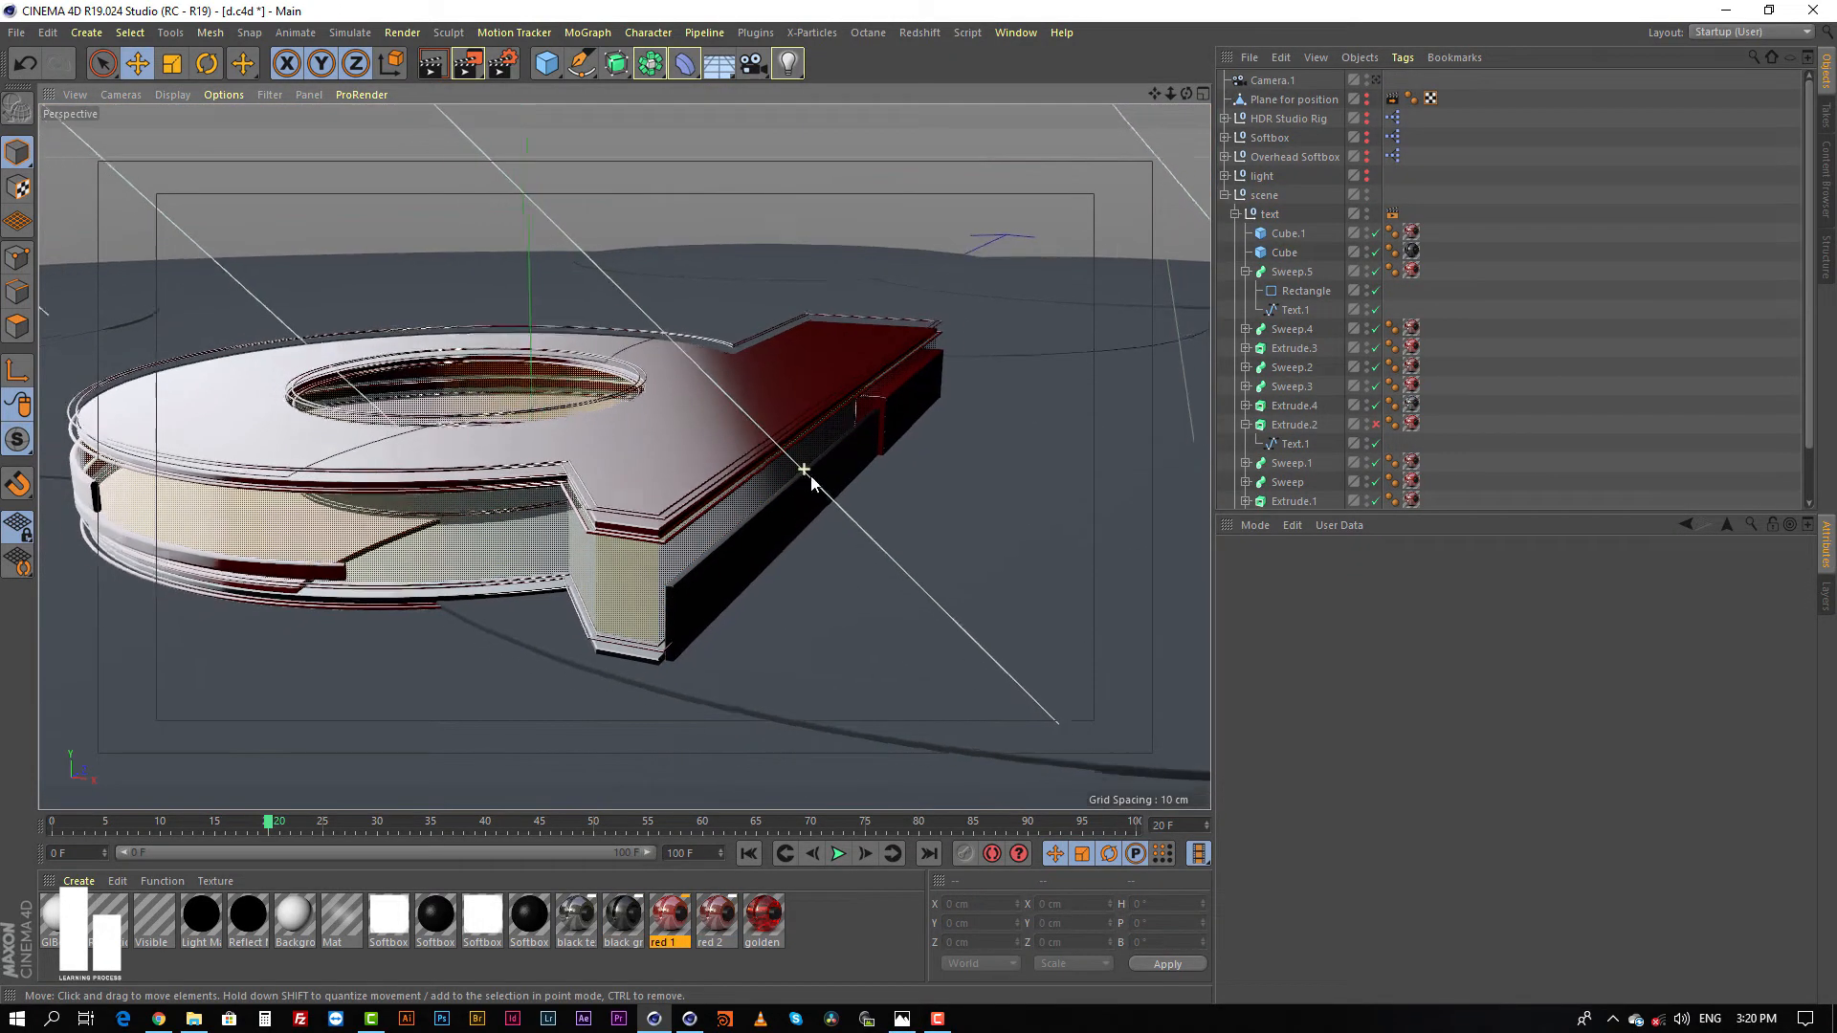
scroll(878, 474, up, 8)
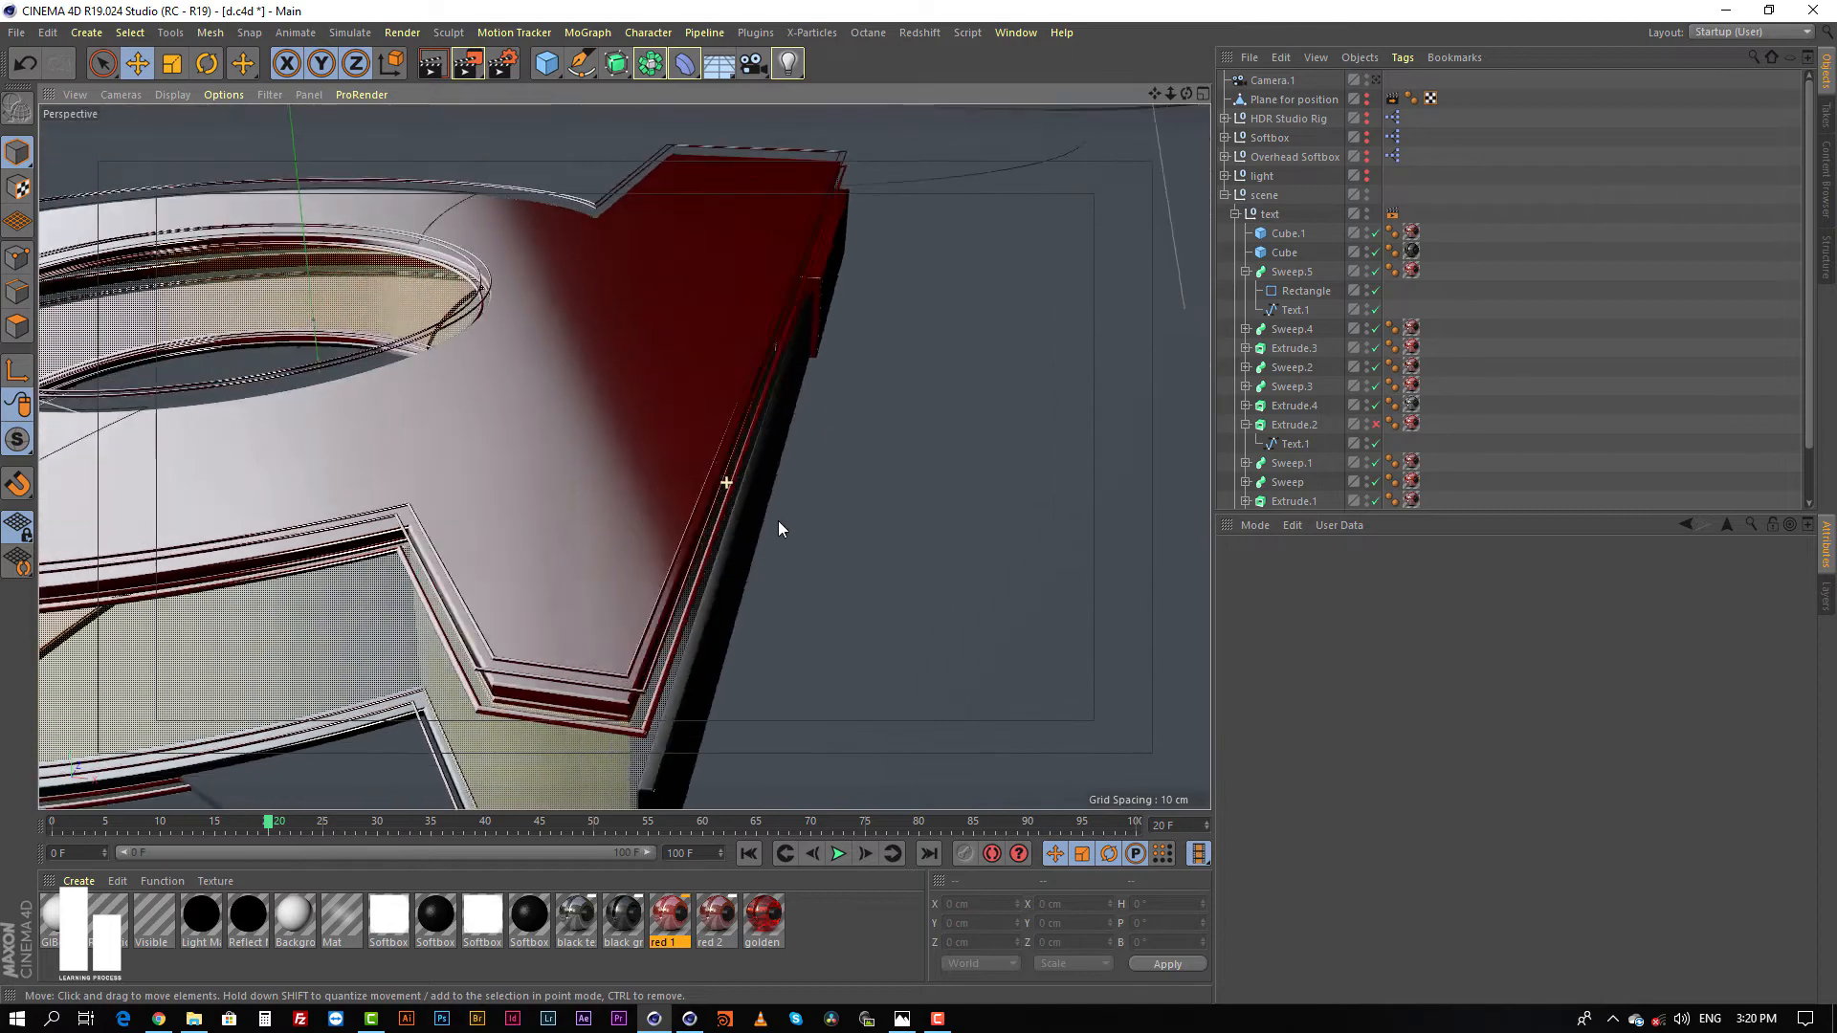
alt+drag(794, 519, 783, 456)
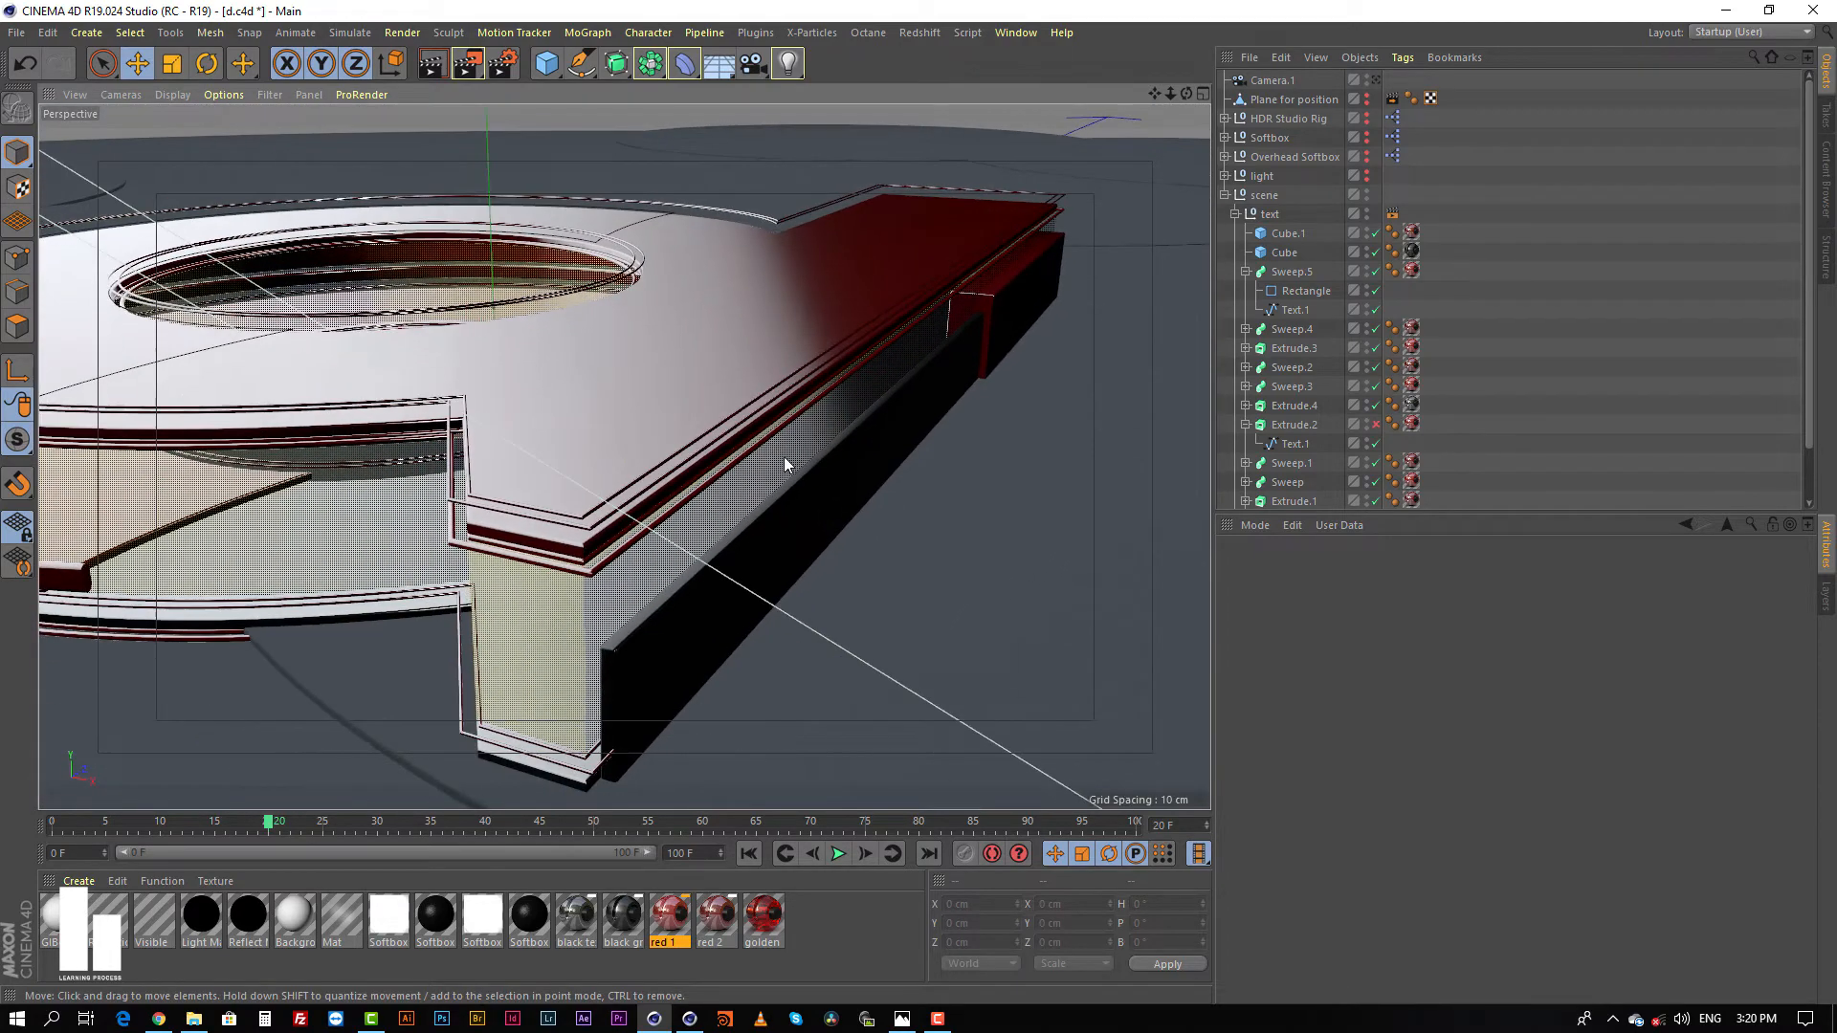
Step: Collapse the text group and switch its viewport visibility off and back on to check what it contains
scroll(783, 455, down, 8)
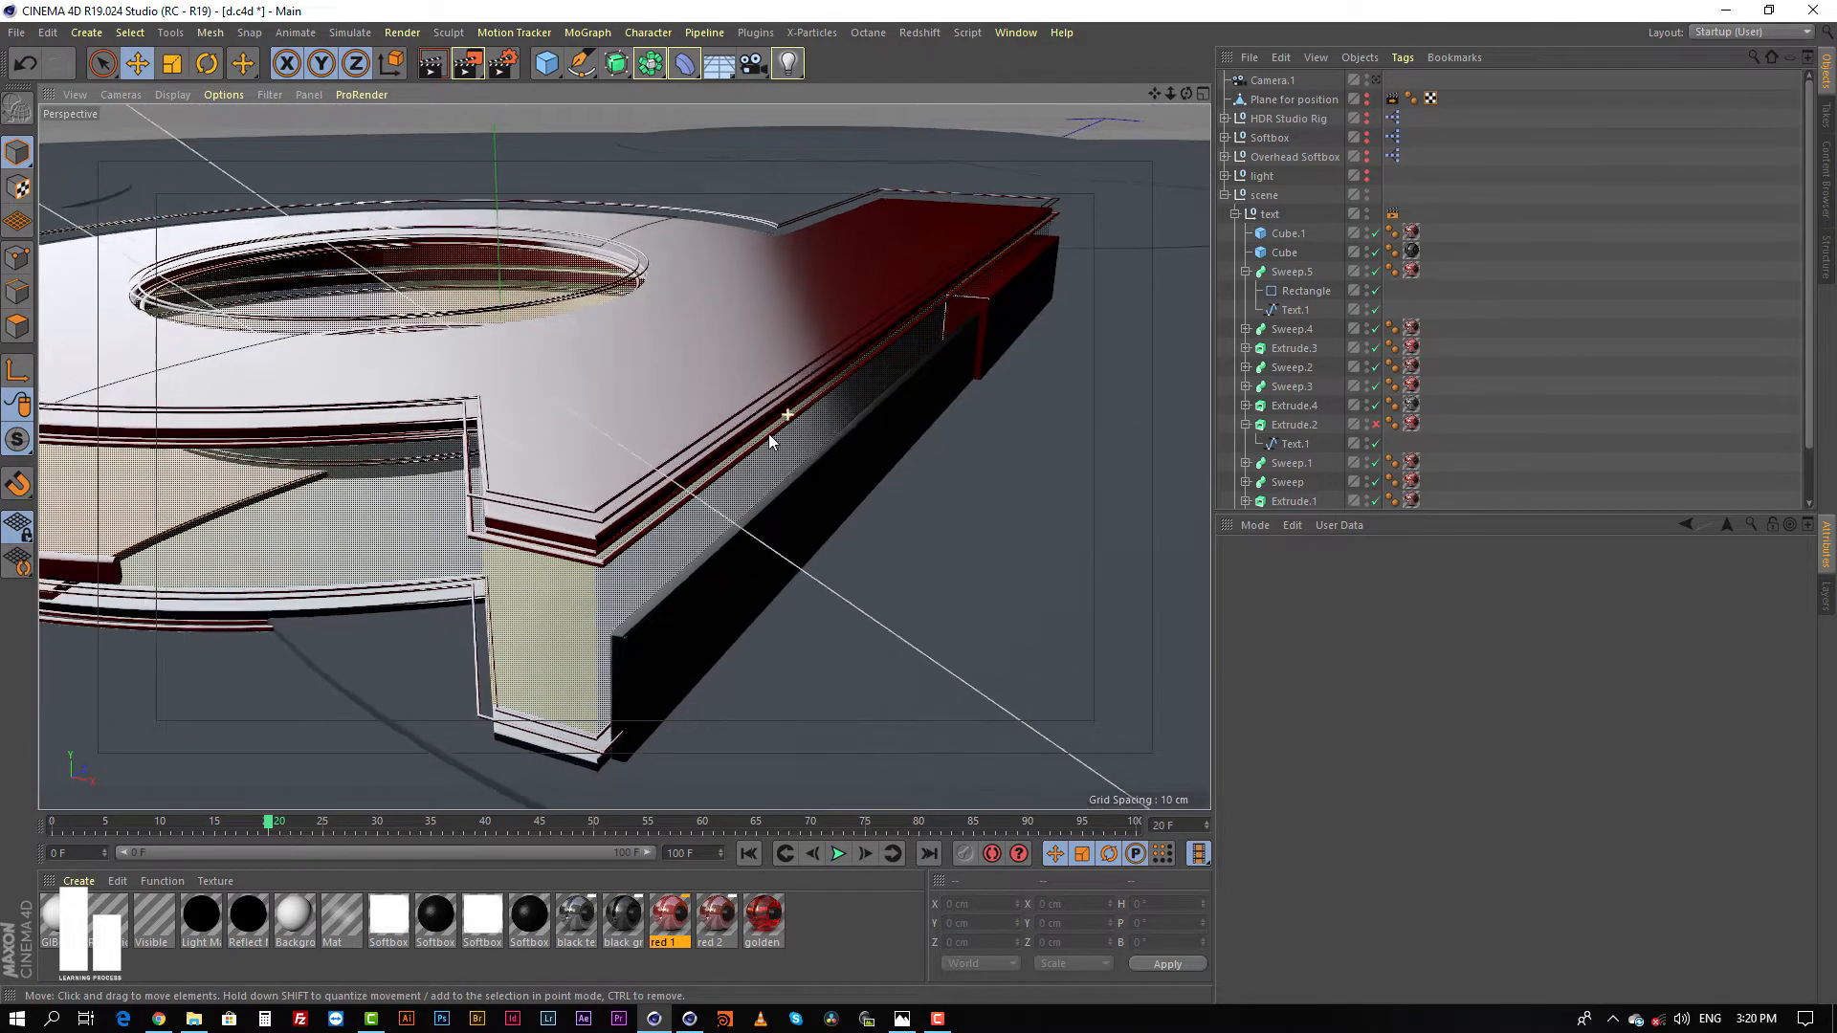
alt+drag(731, 450, 744, 434)
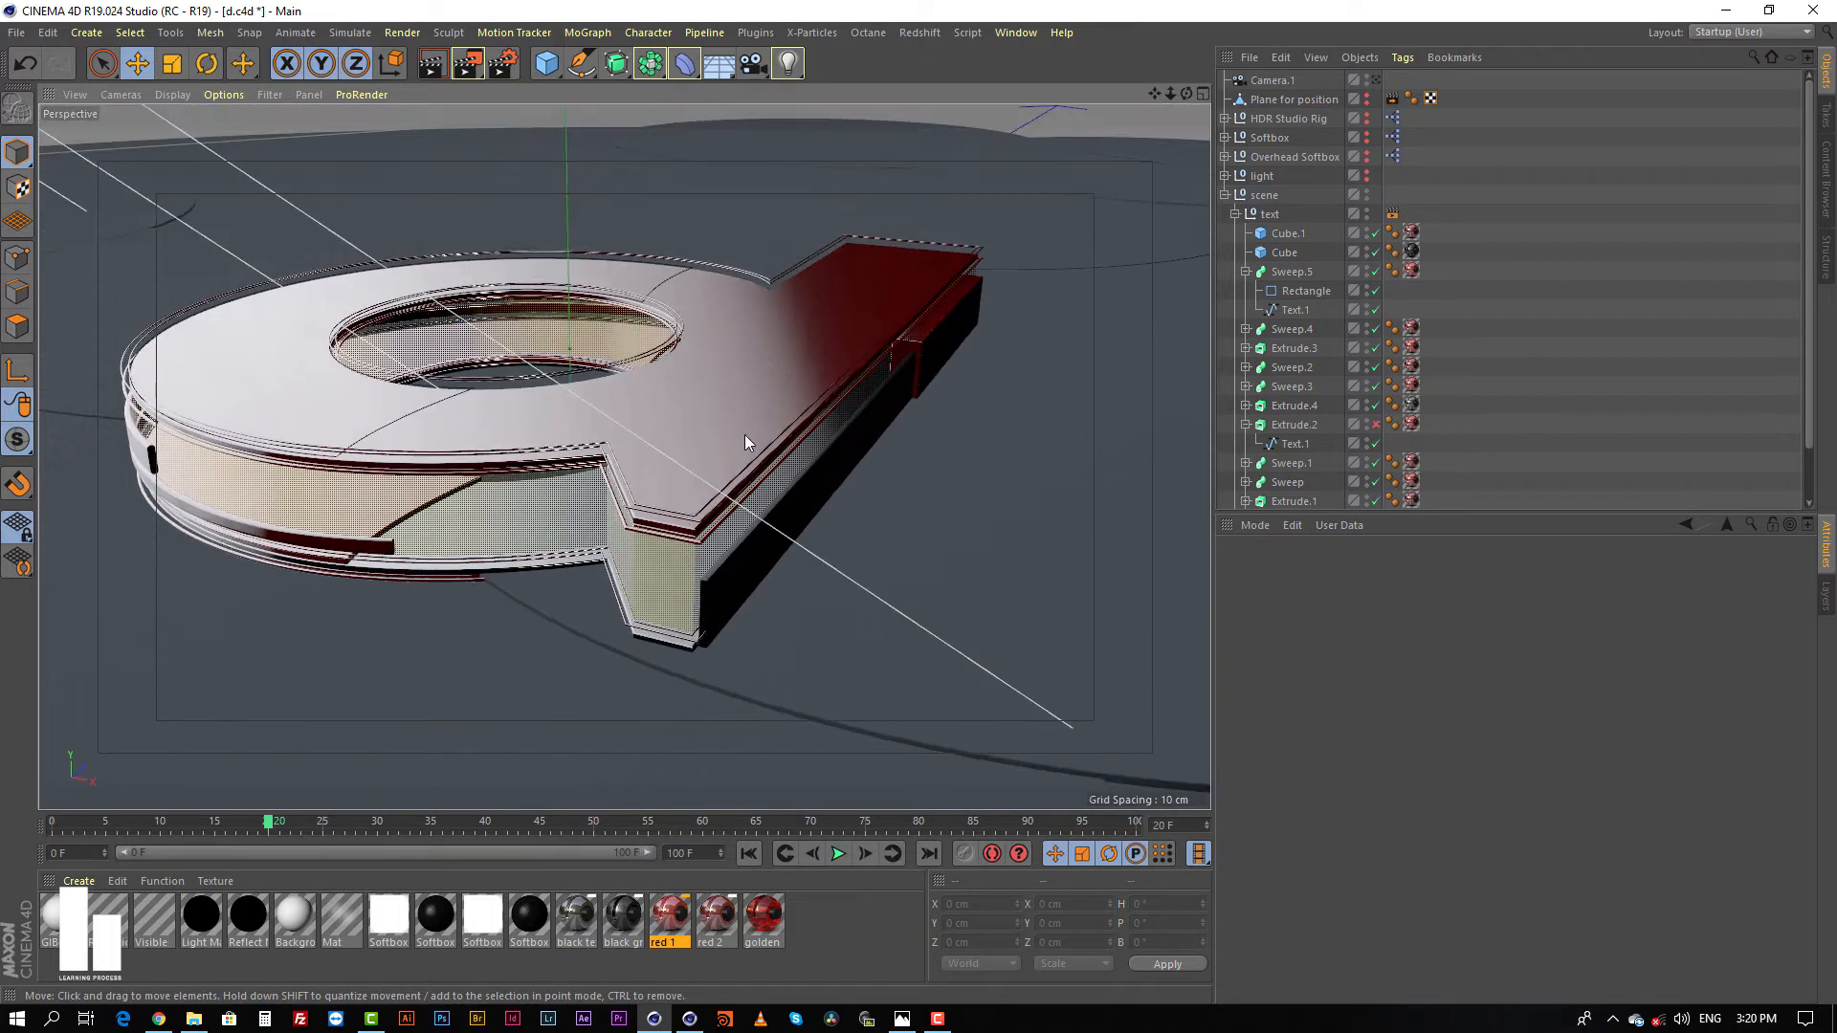
click(1234, 213)
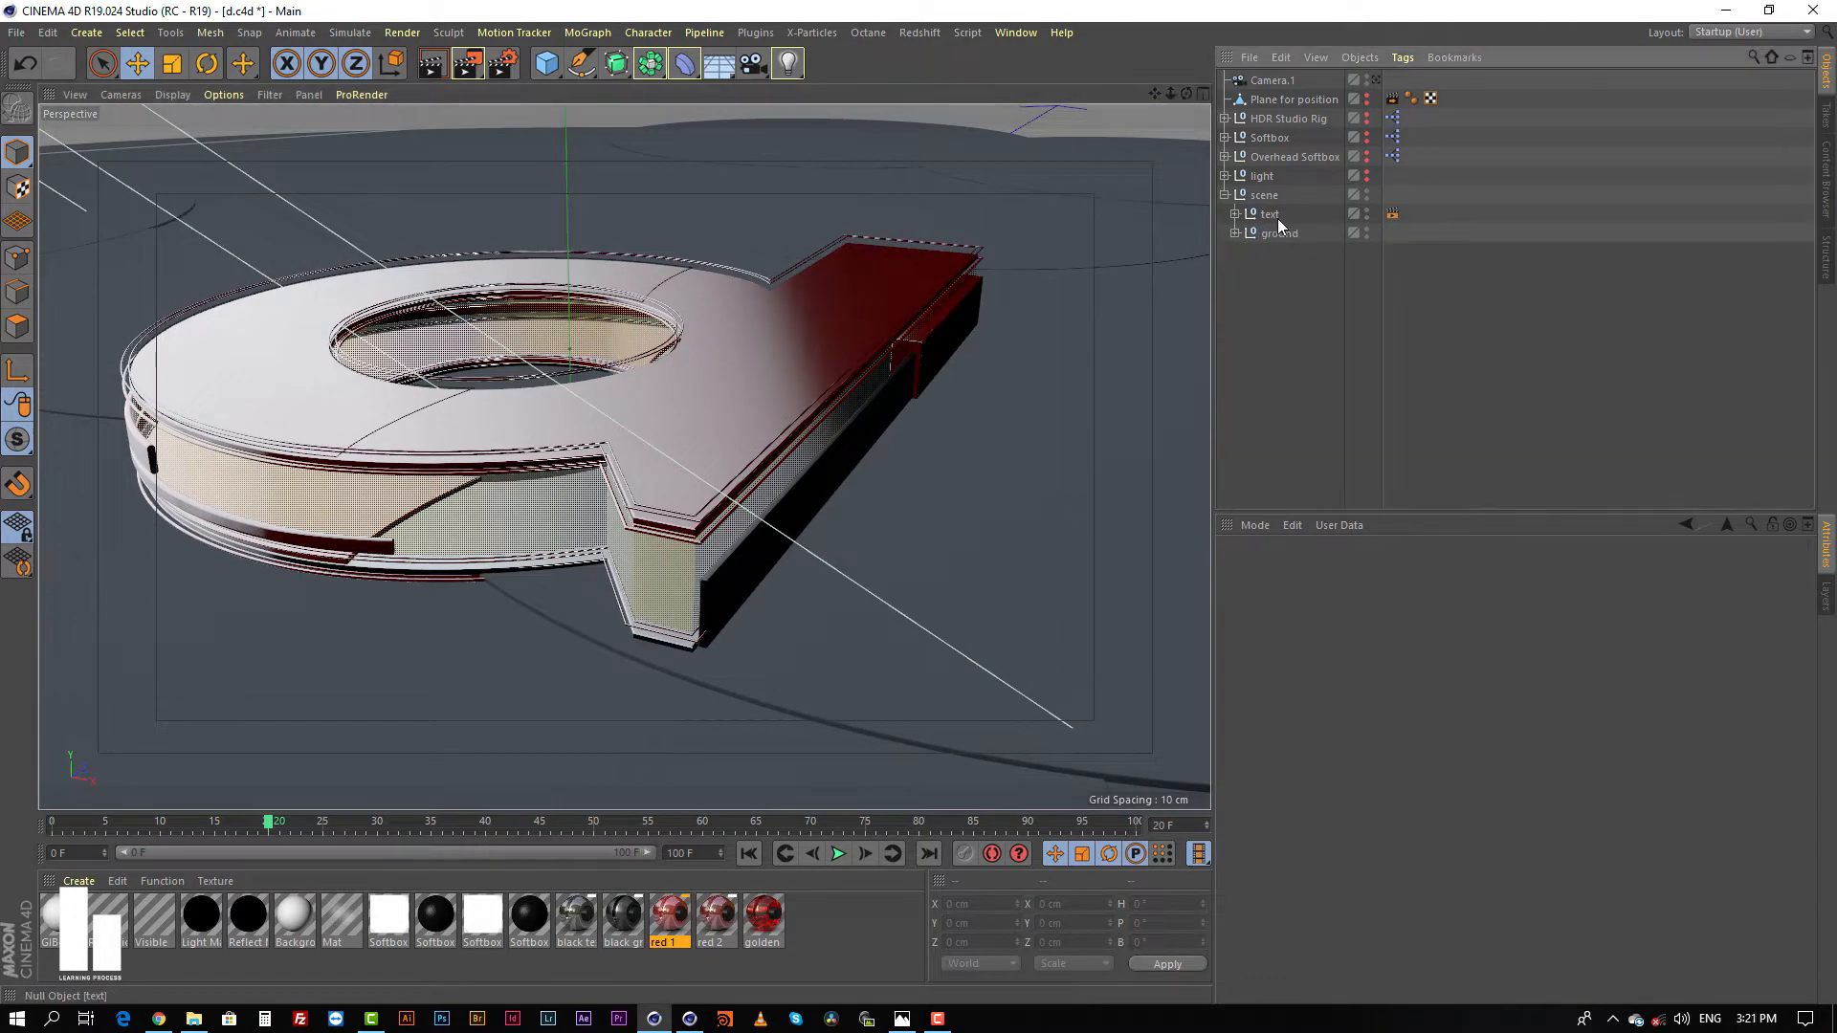
click(1277, 215)
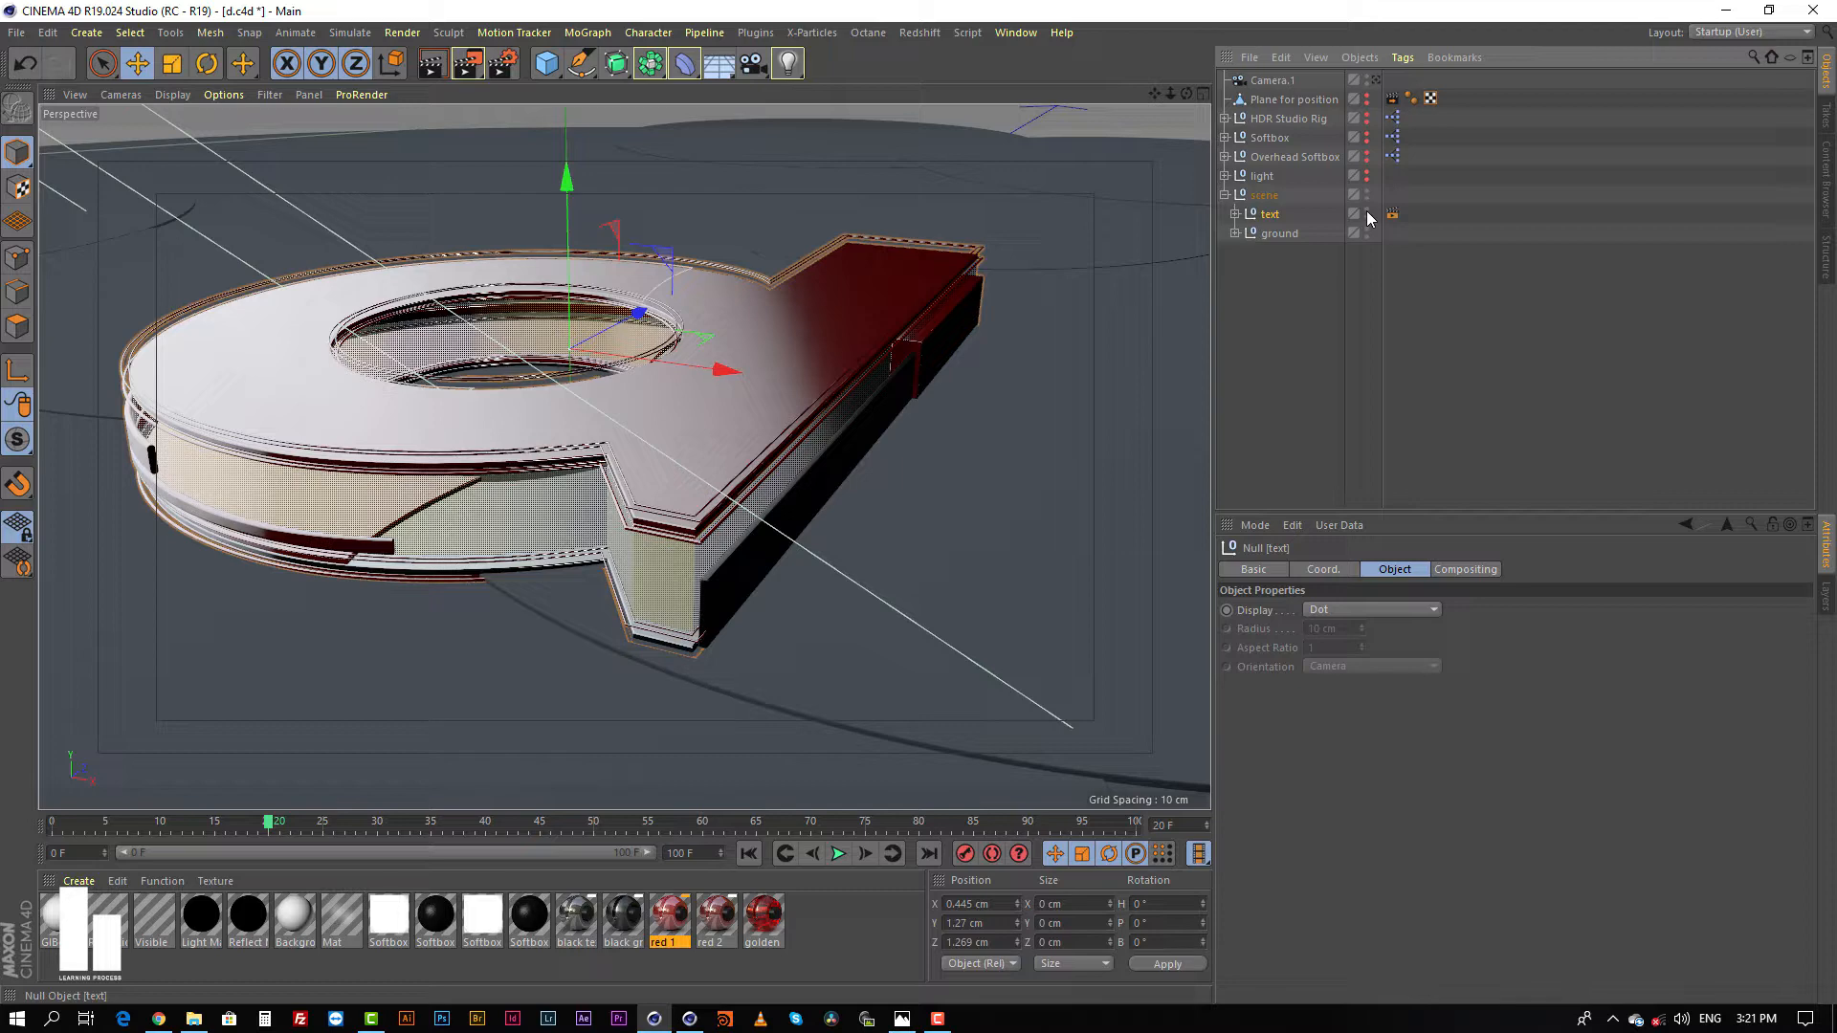
click(1366, 210)
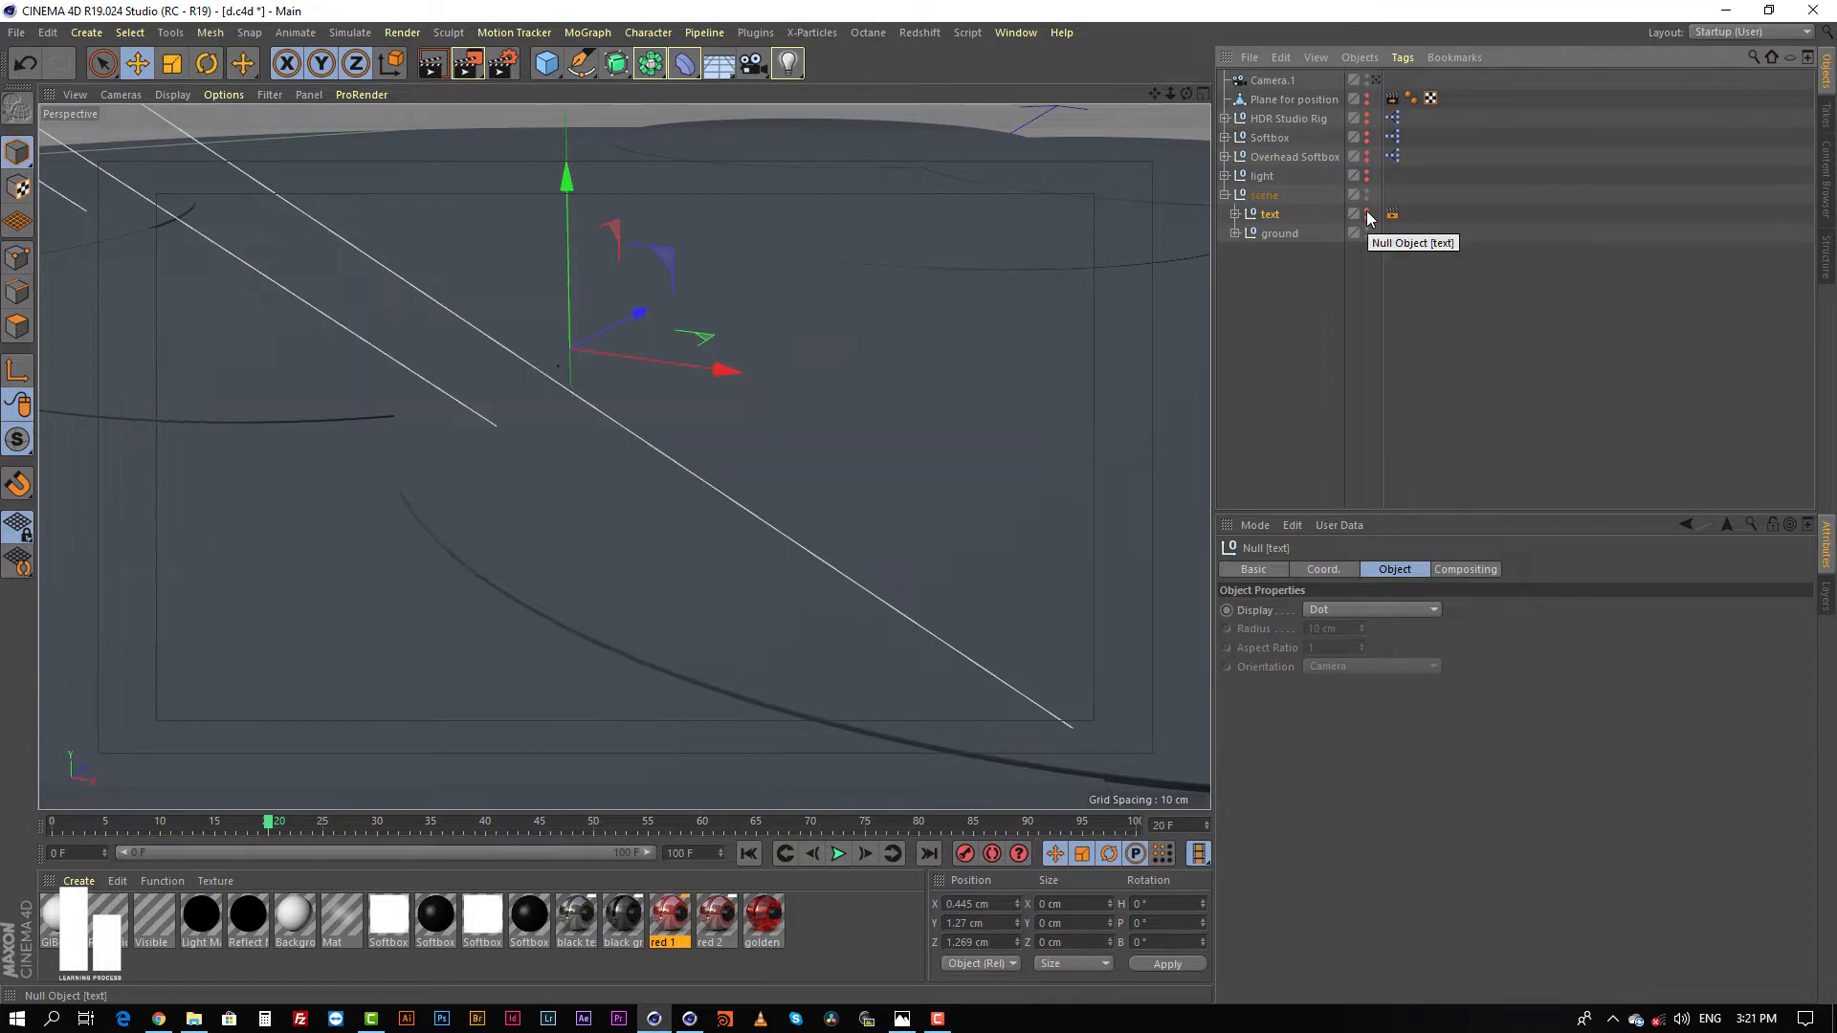
click(1366, 210)
scroll(753, 410, up, 2)
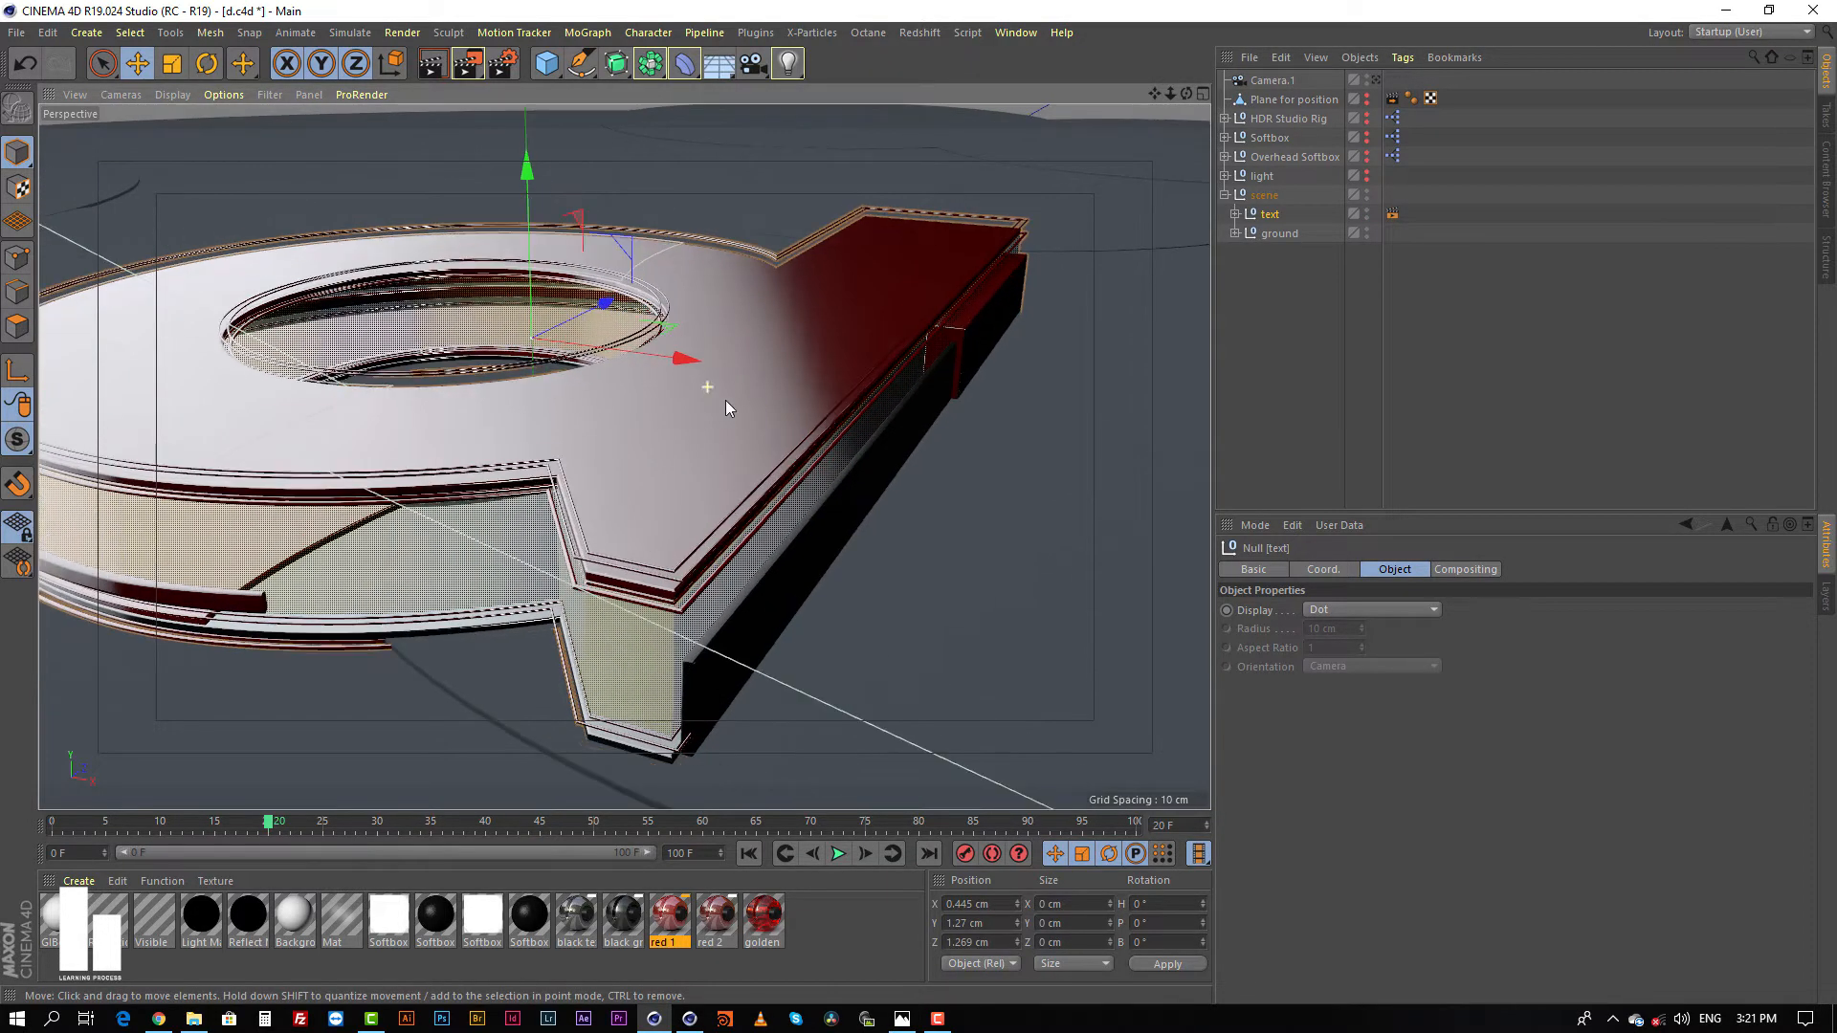
alt+drag(782, 393, 751, 425)
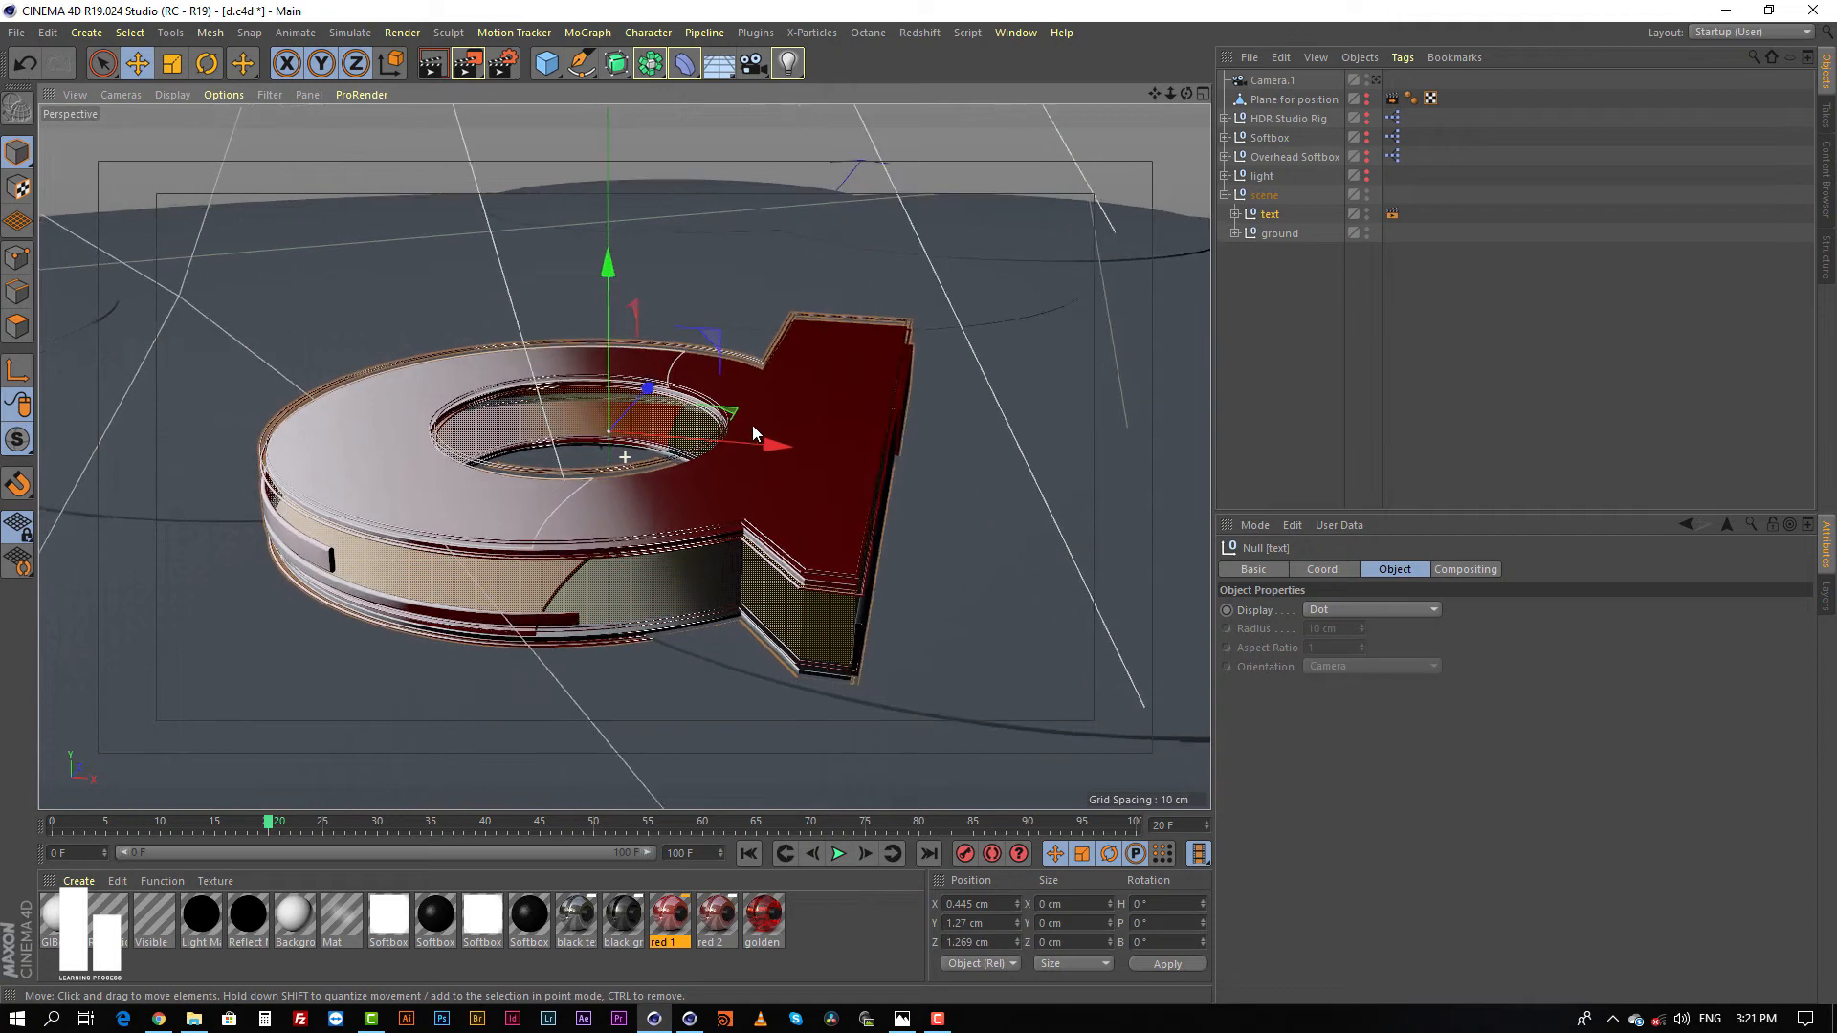
click(1232, 369)
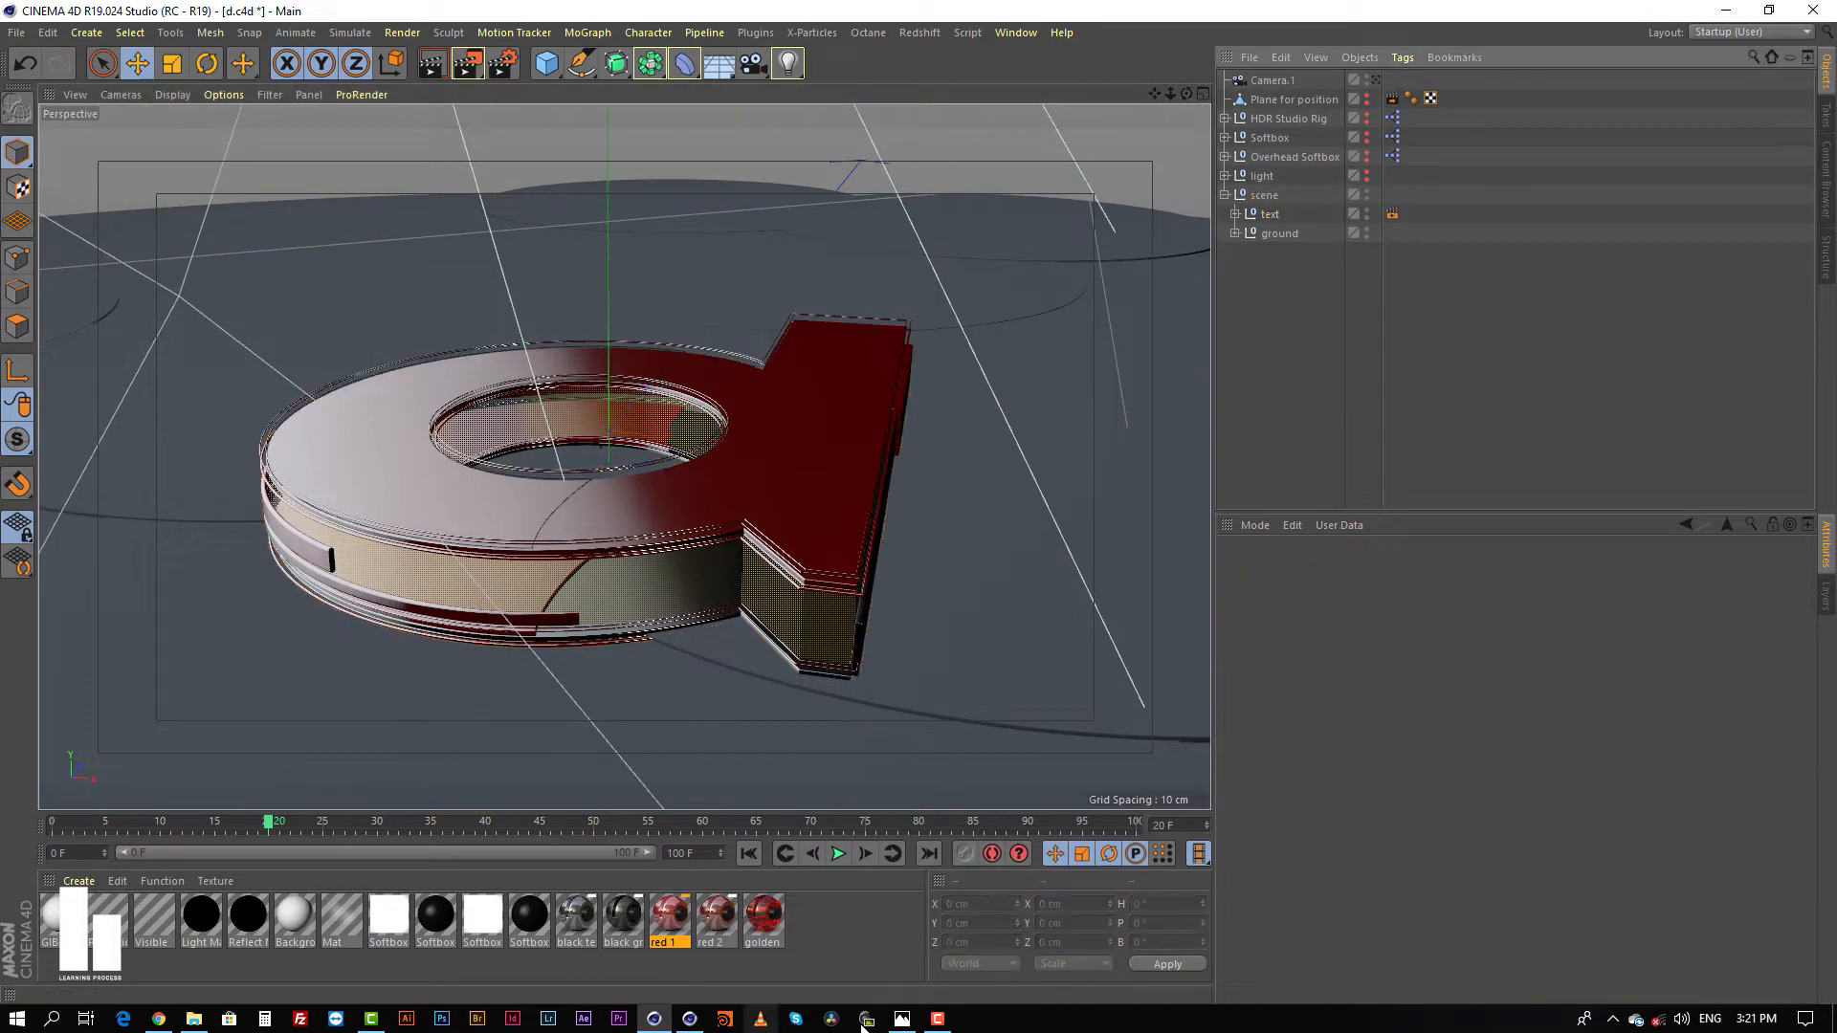
Step: Examine the finished render d 3.png in Photos and the scene's Cinema 4D R20 version, and return to the R19 window
click(904, 1020)
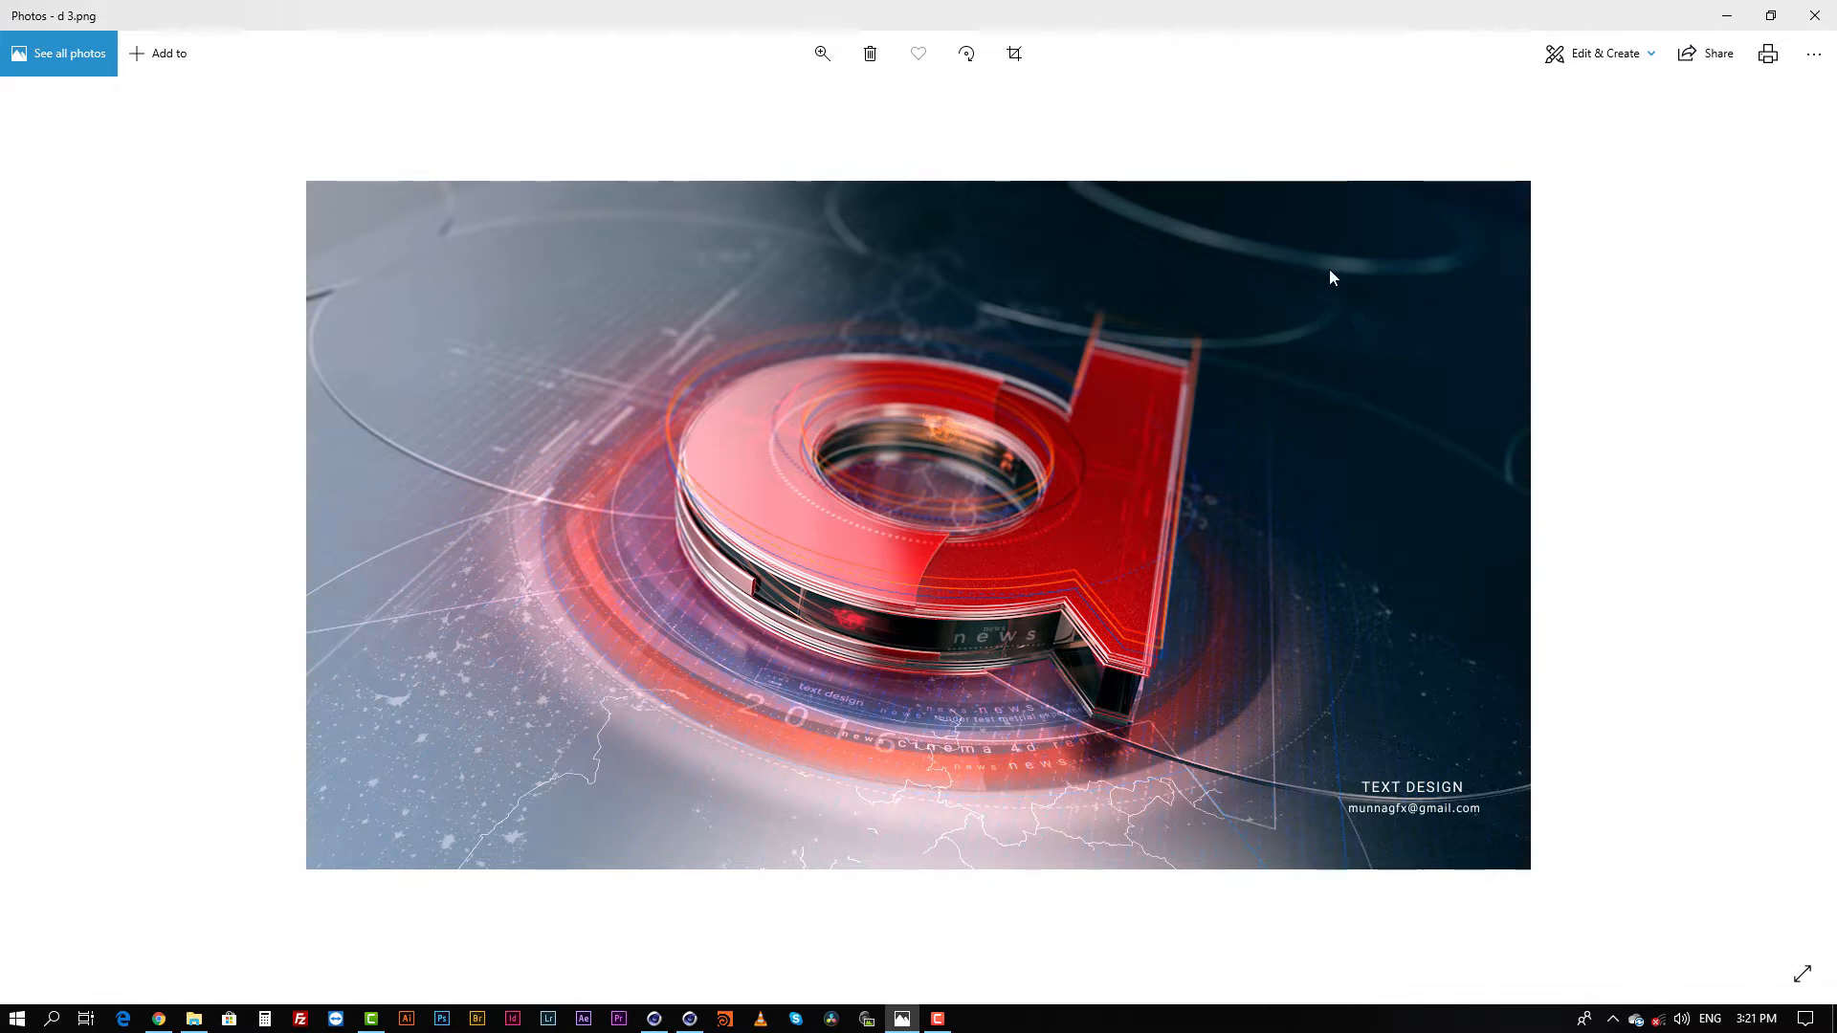
mouse_move(691, 1020)
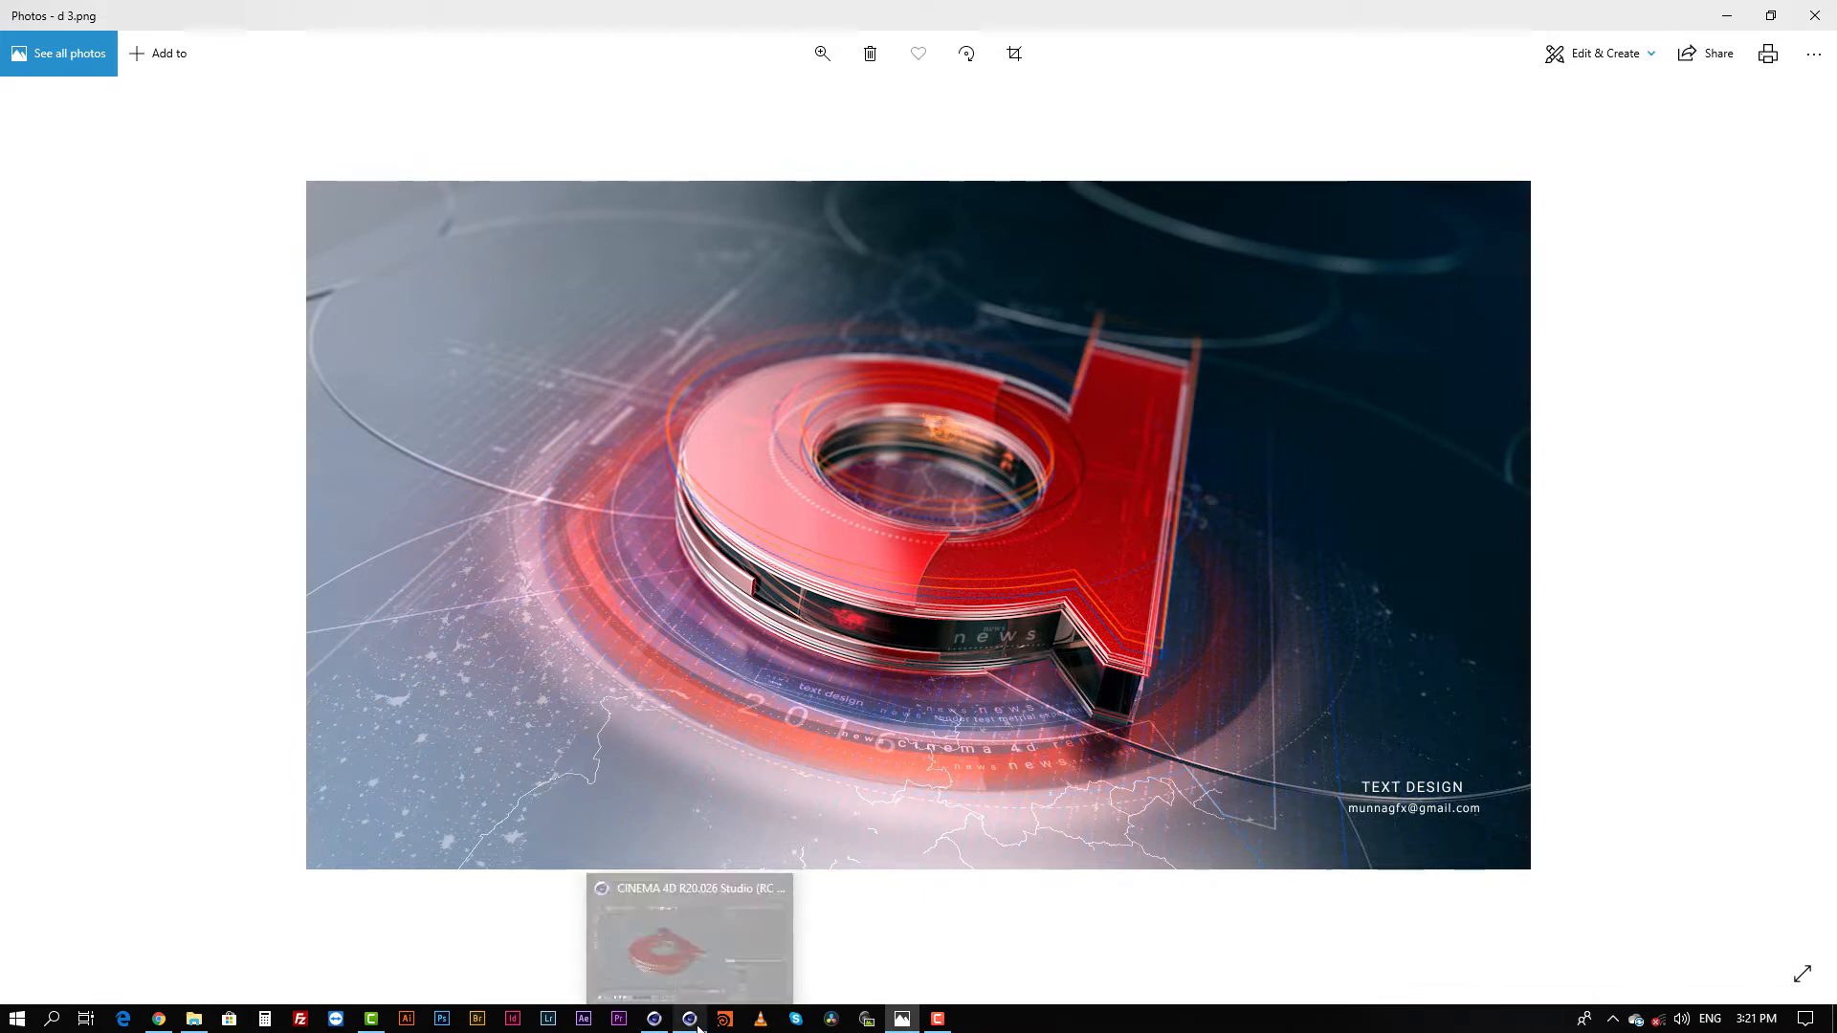
click(691, 1019)
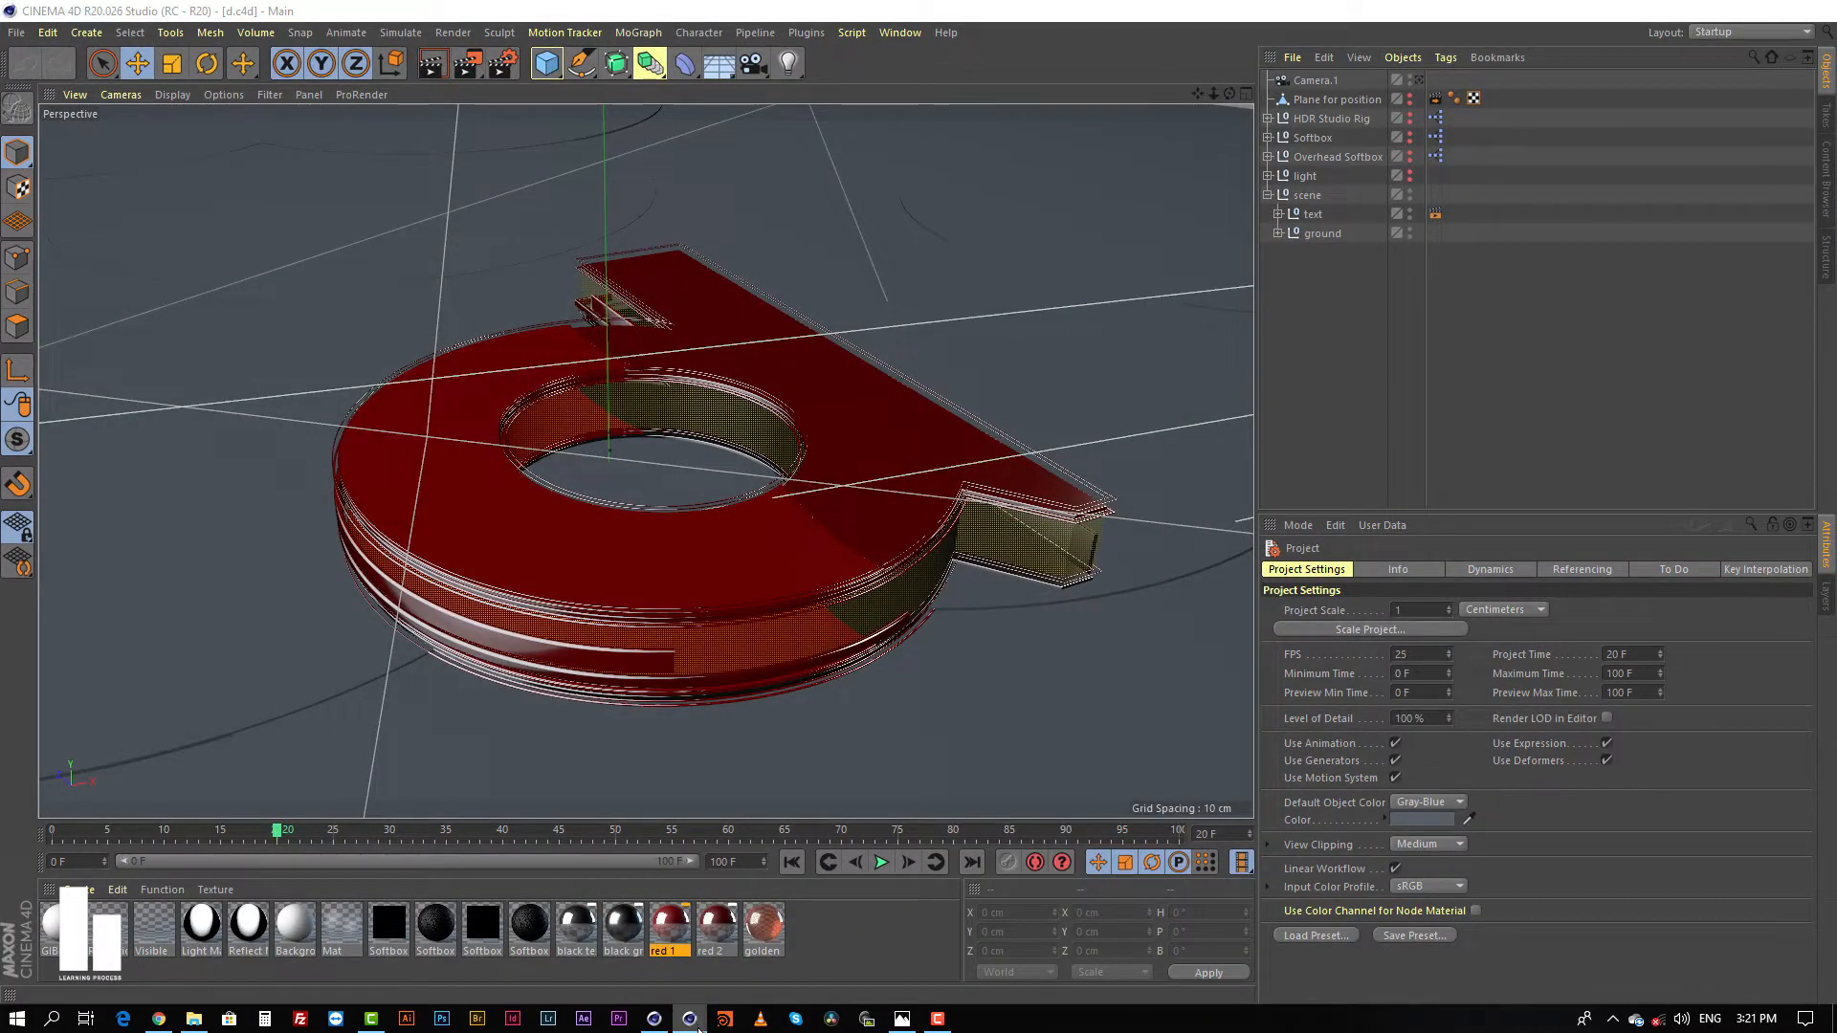
click(699, 1026)
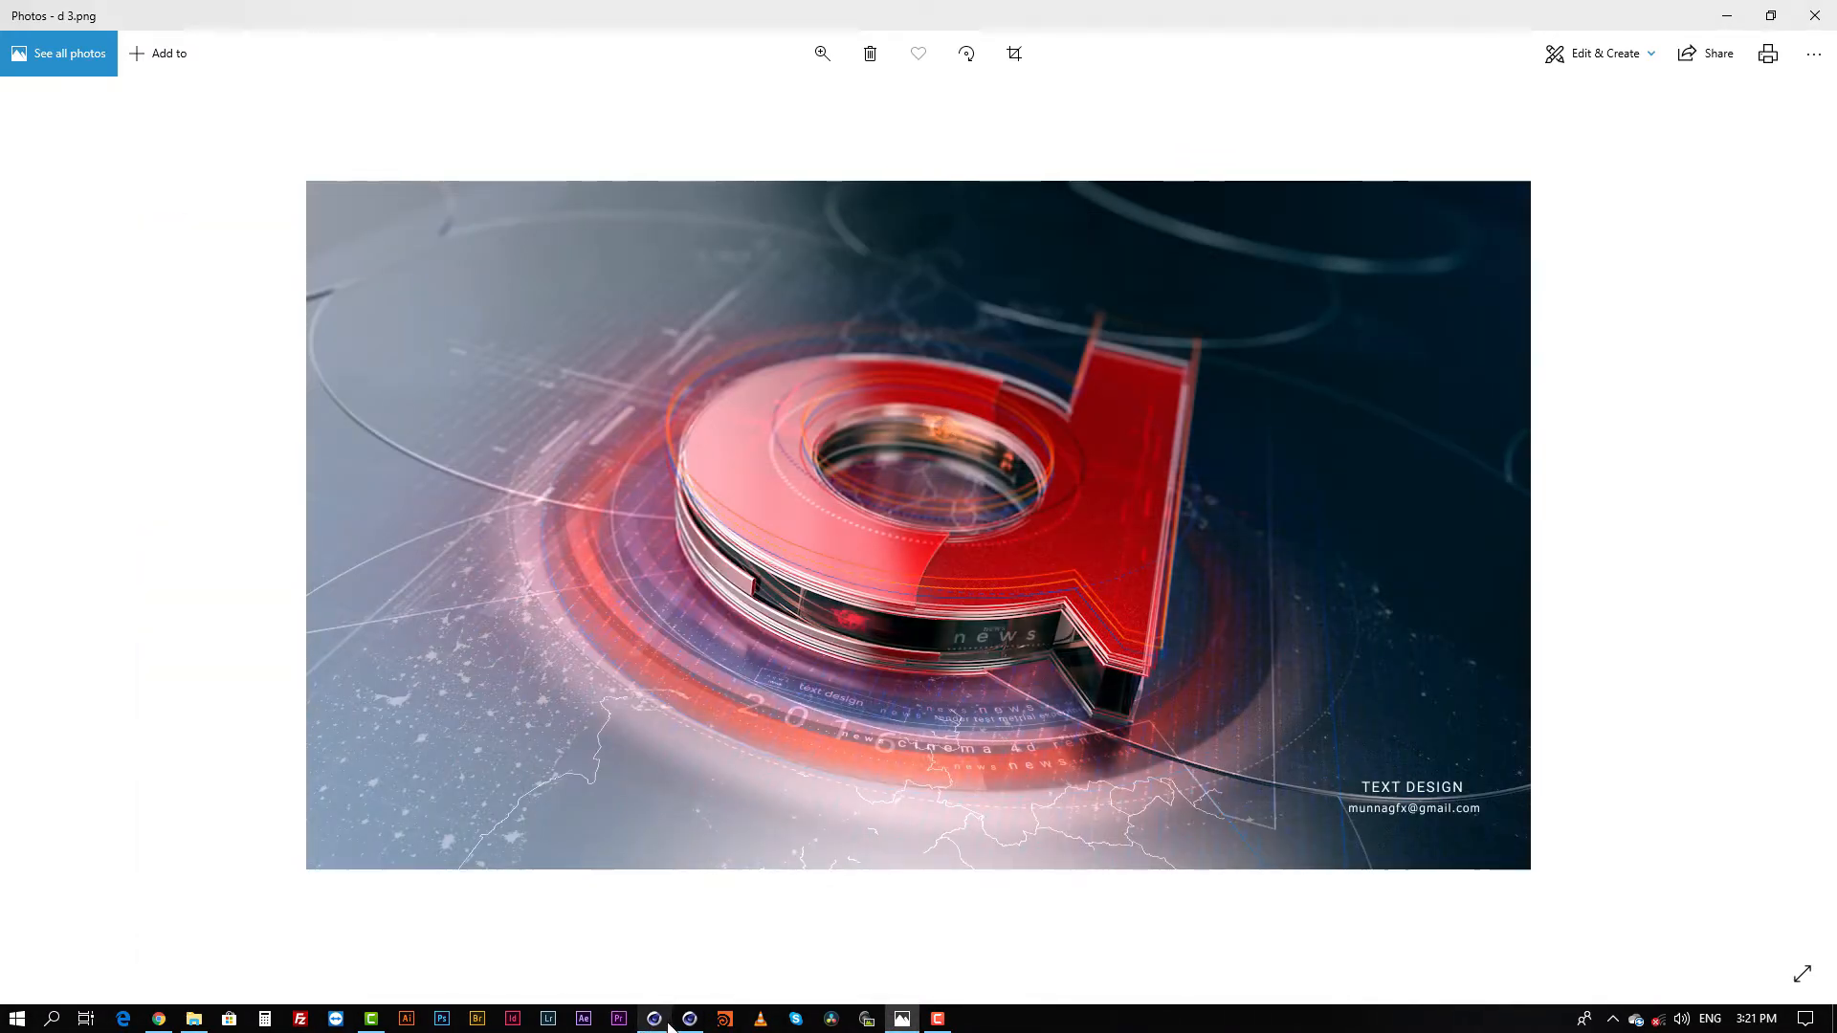
click(669, 1024)
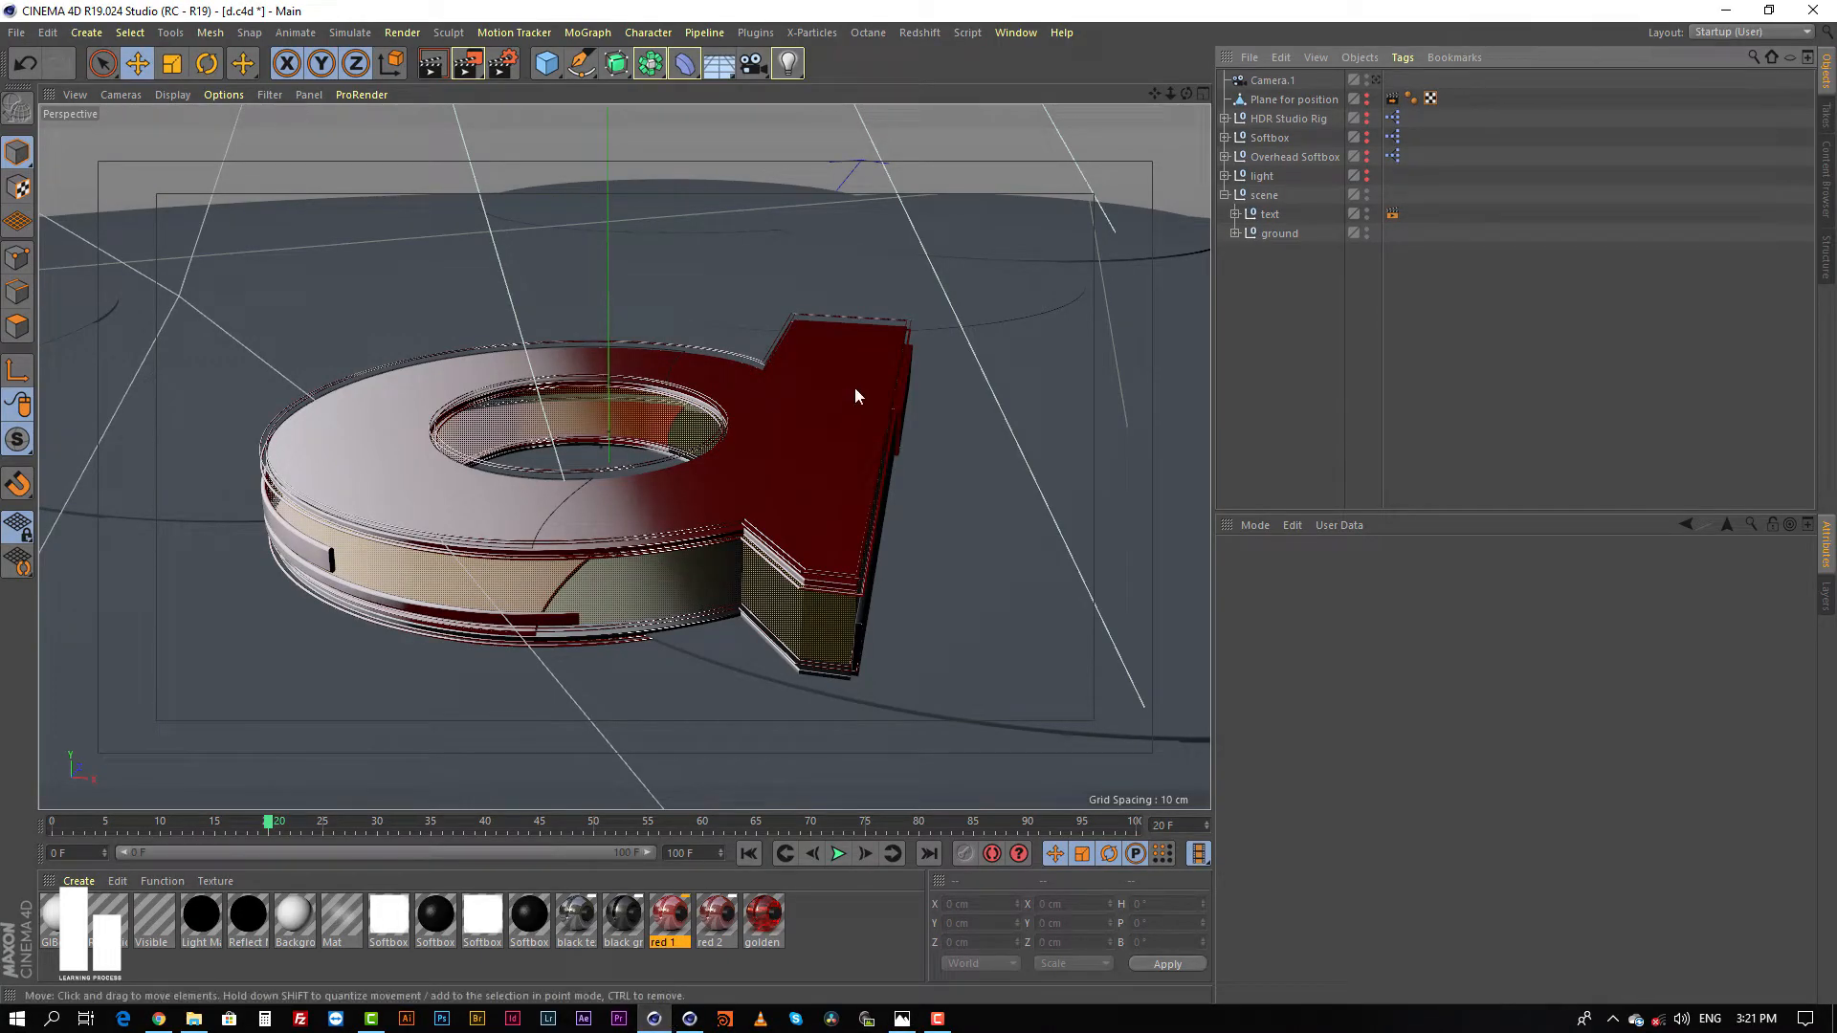
Step: Hide the text group in the viewport and select the round ground disc beneath the letter
alt+drag(882, 382, 817, 427)
alt+right_drag(817, 427, 761, 461)
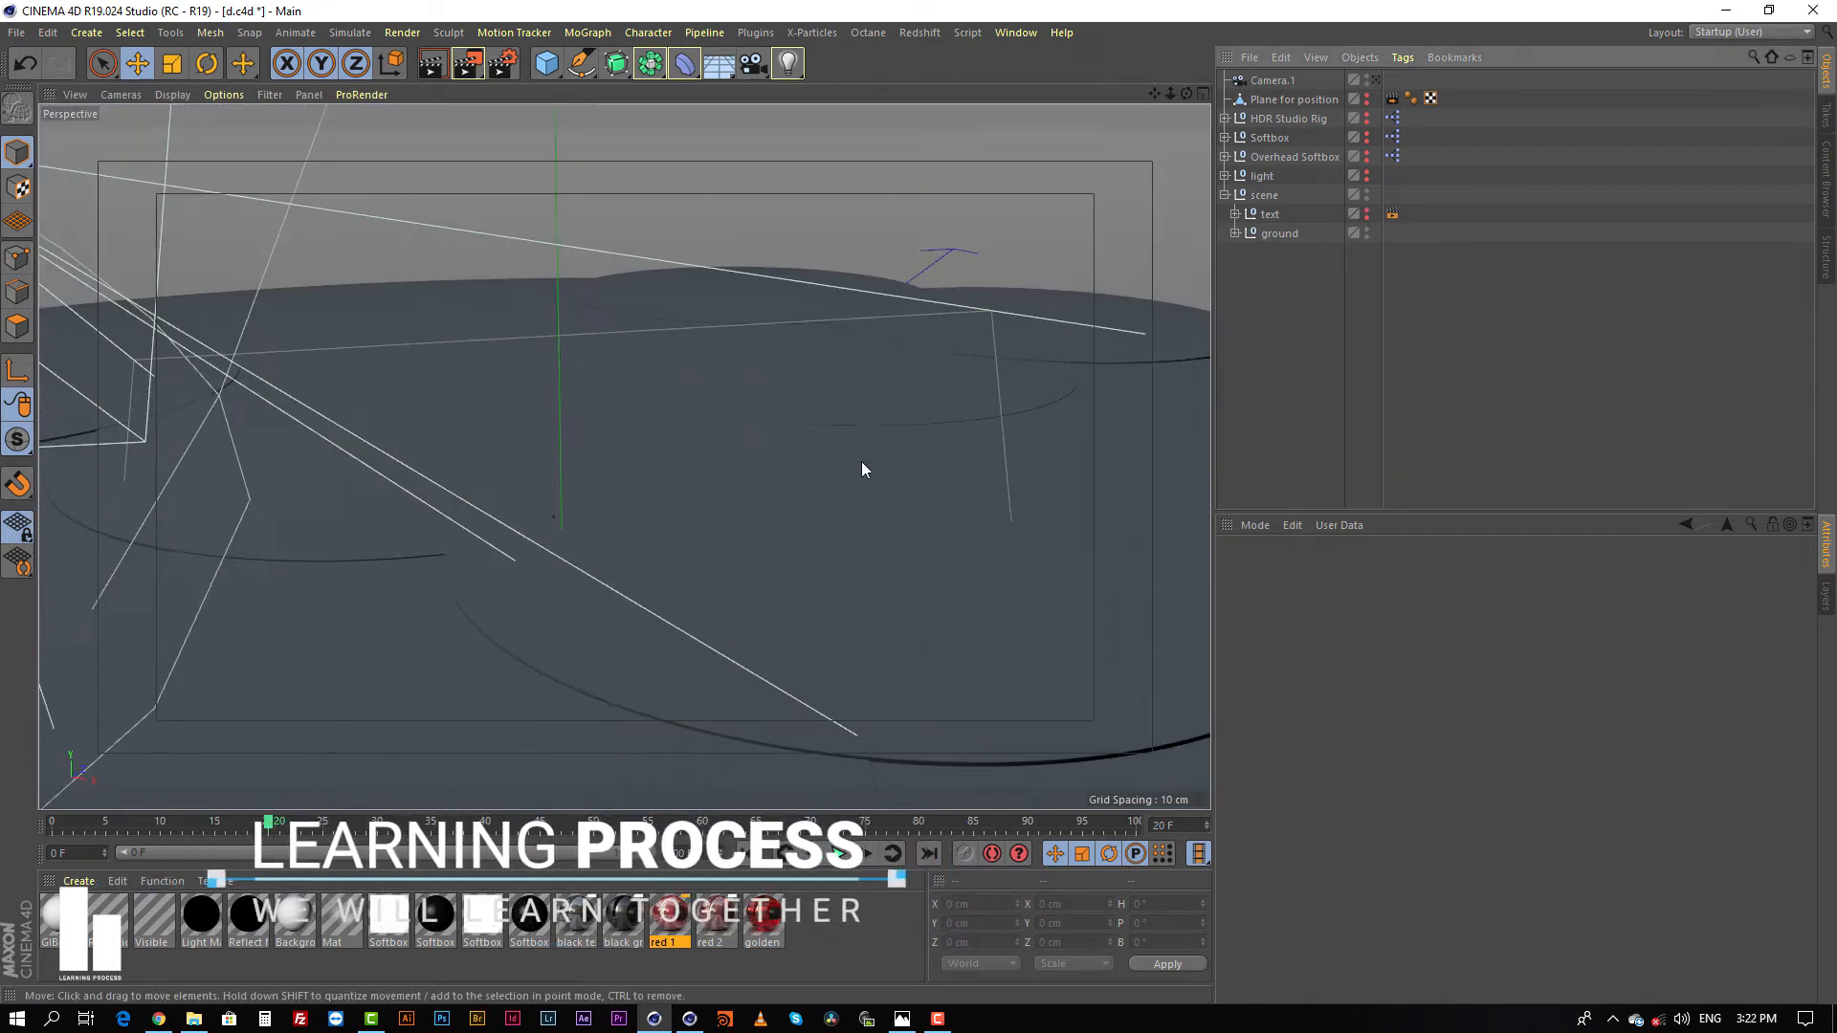
alt+drag(858, 398, 742, 371)
click(680, 407)
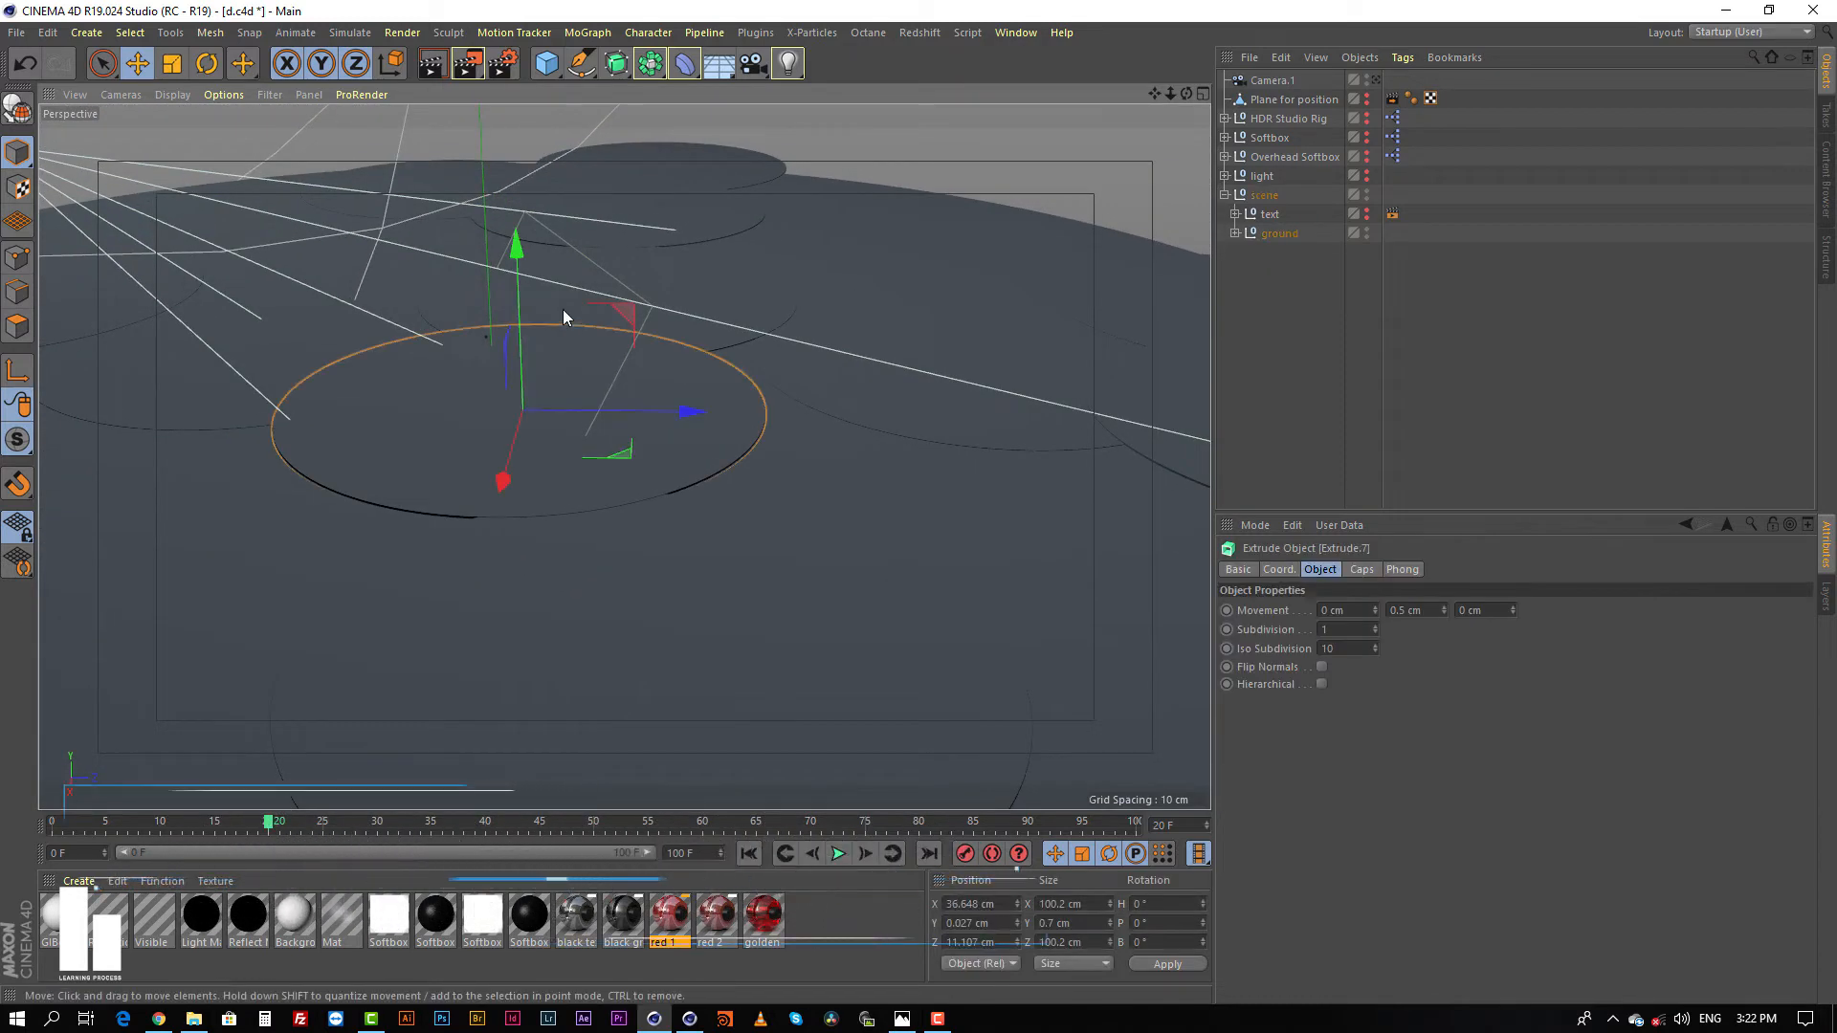
mouse_move(522, 313)
mouse_down()
mouse_move(524, 295)
mouse_move(527, 314)
mouse_up()
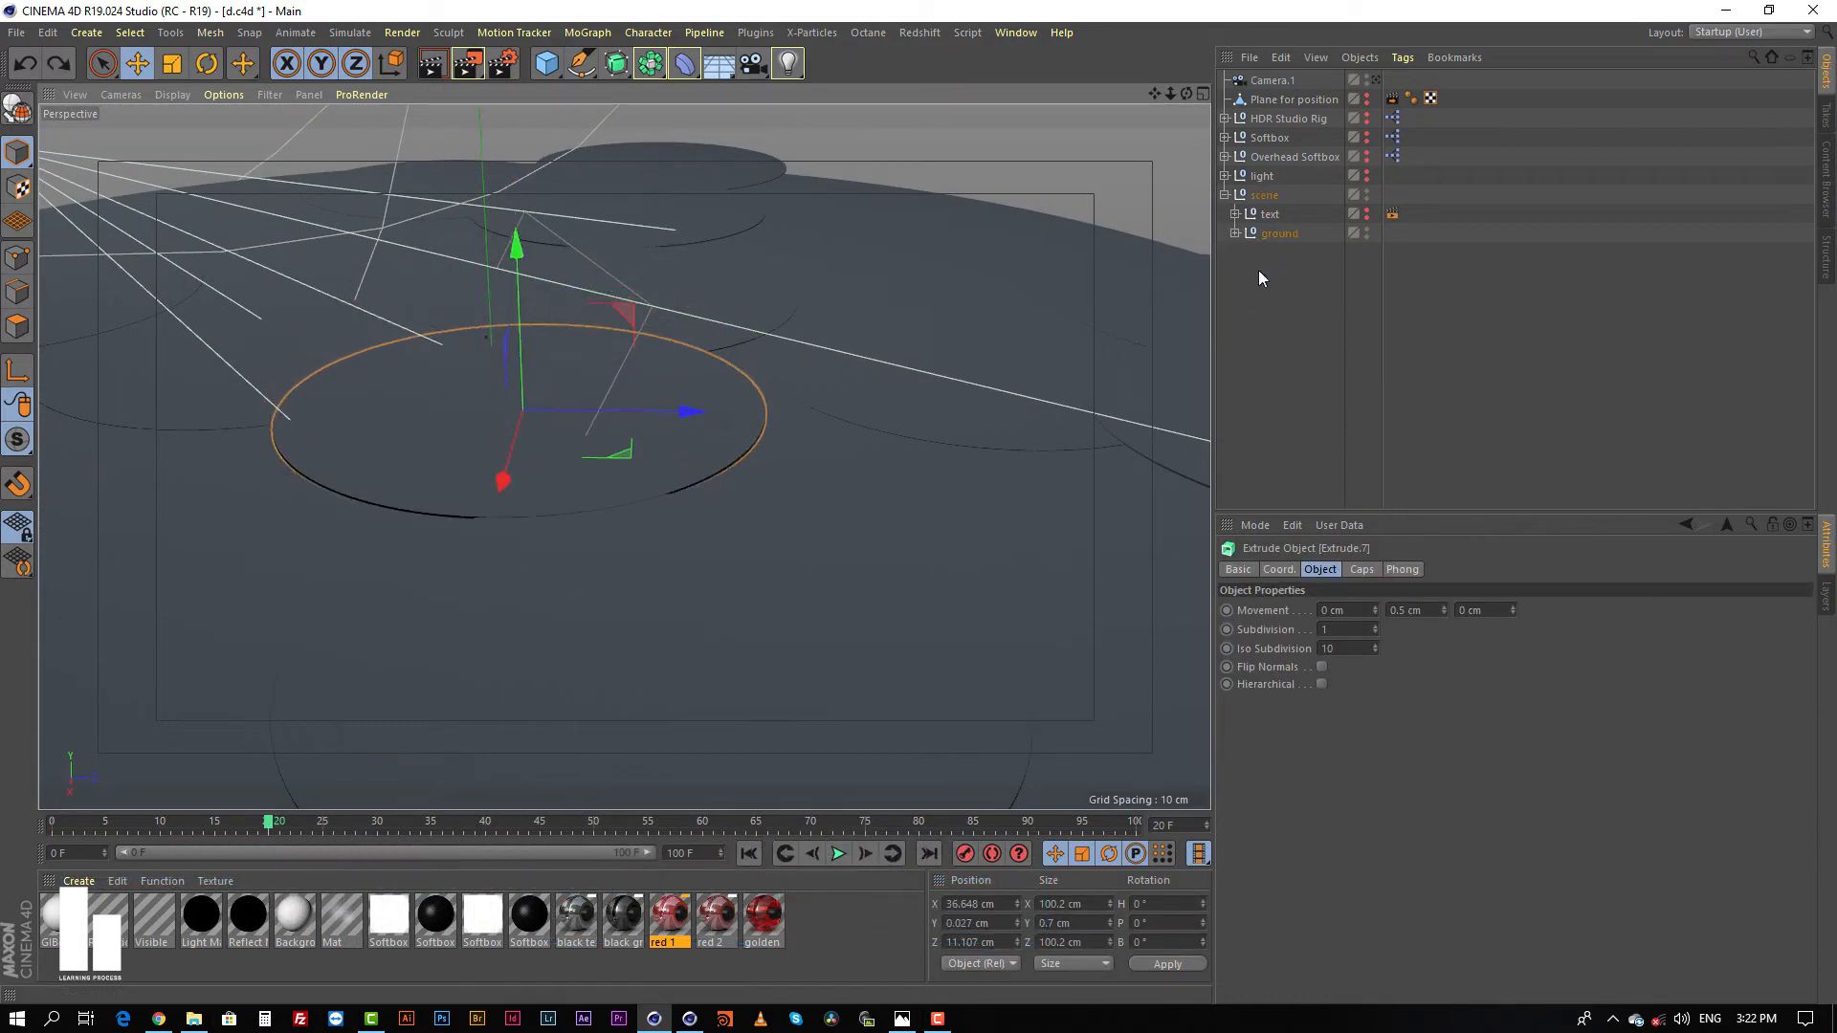
Step: Expand the ground group and Extrude.7, and inspect the settings of its Circle spline
click(1235, 233)
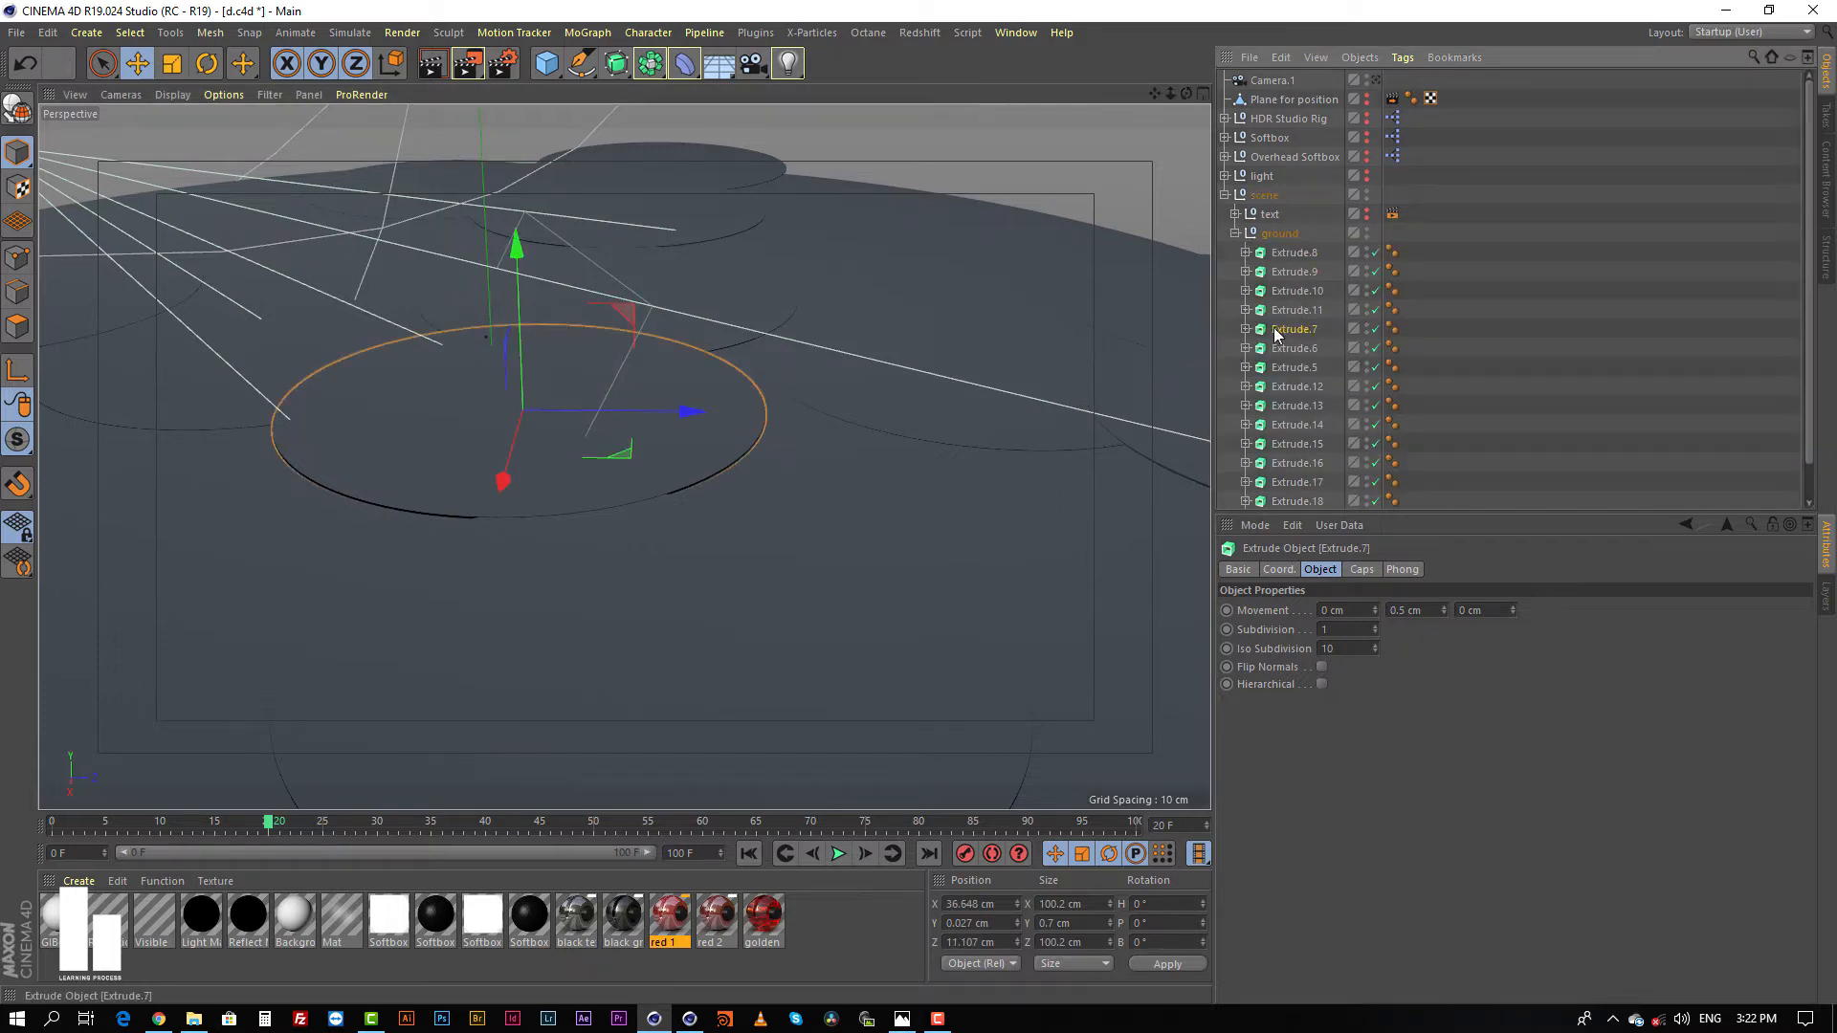
click(1245, 329)
click(1291, 349)
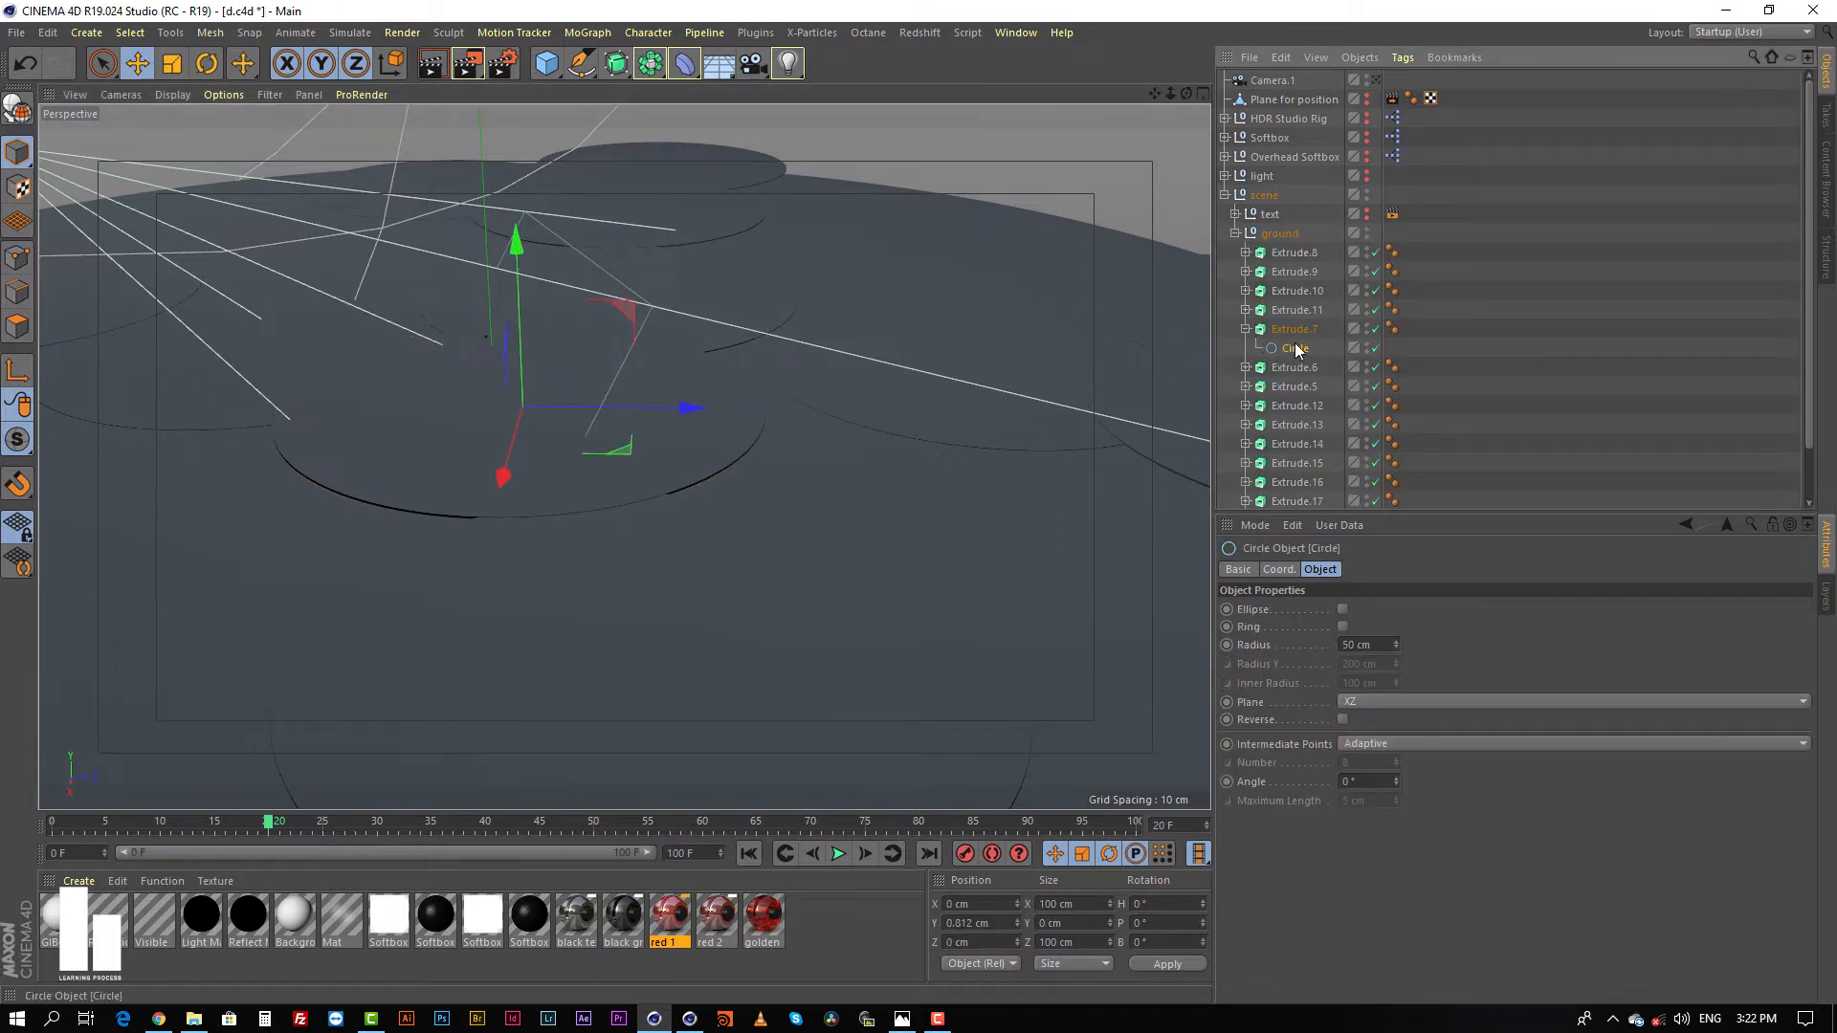
scroll(1291, 349, down, 1)
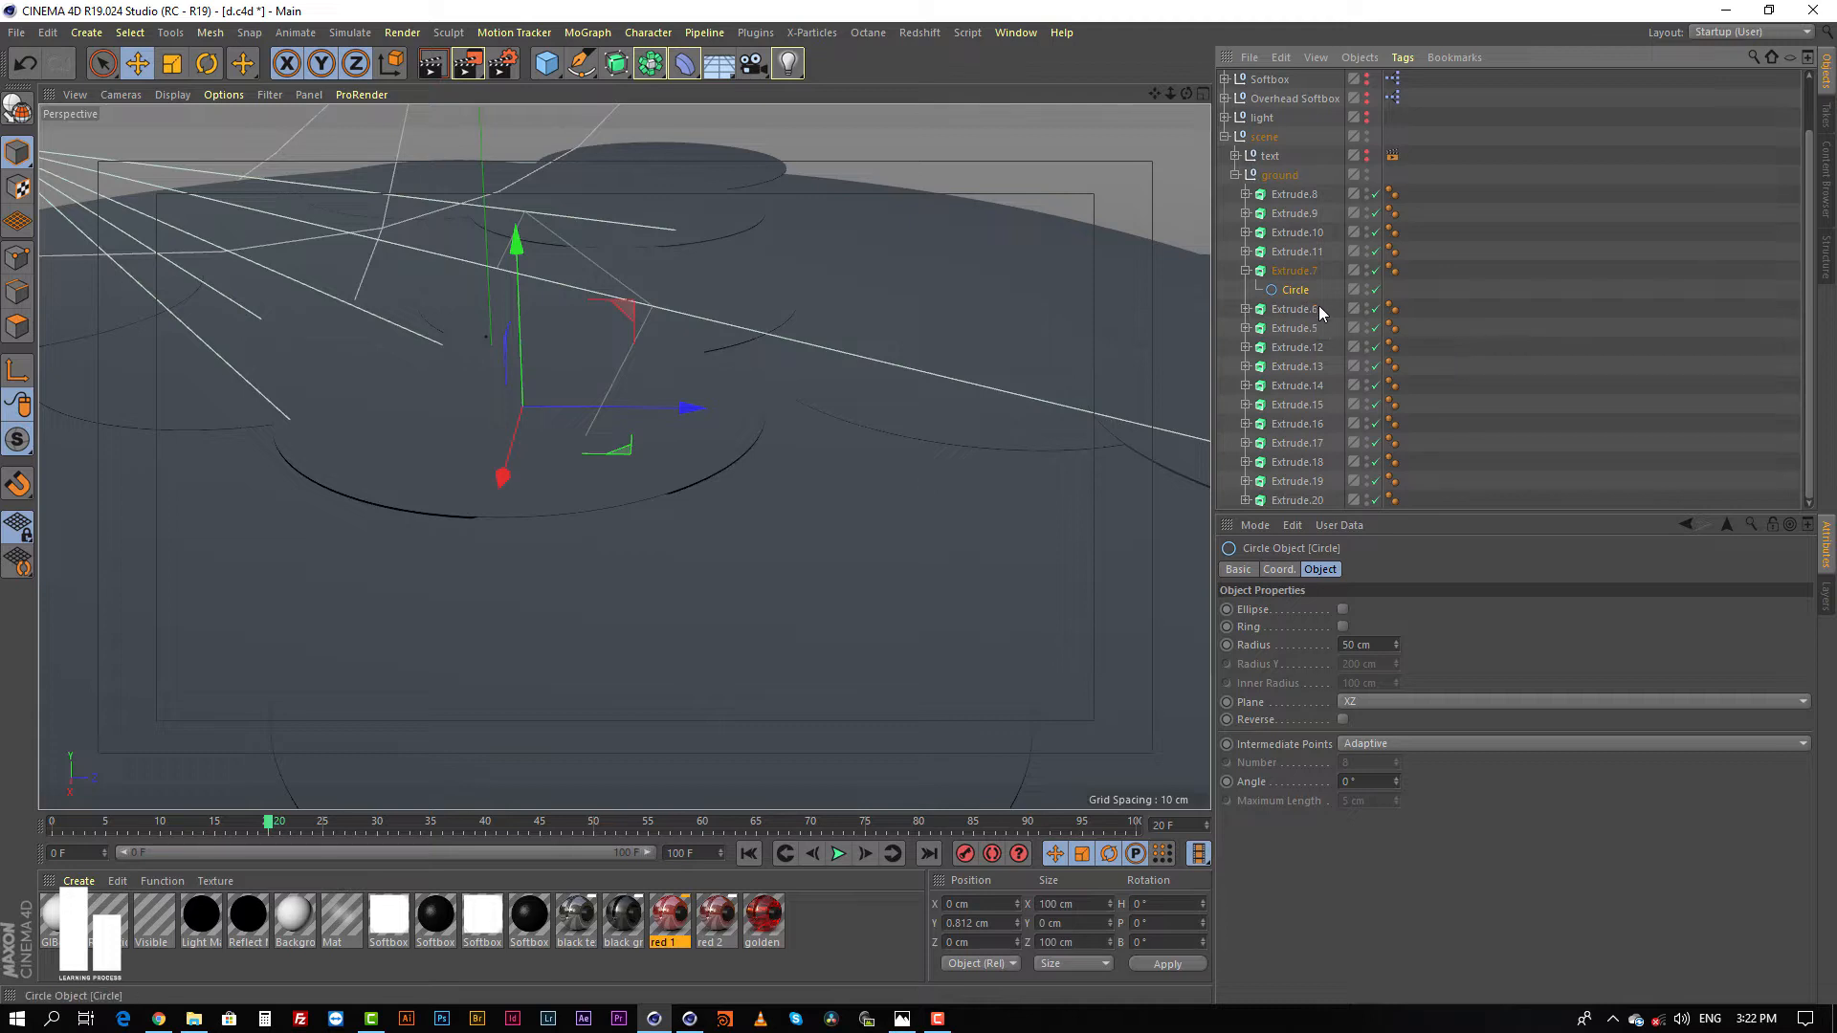
scroll(749, 302, down, 2)
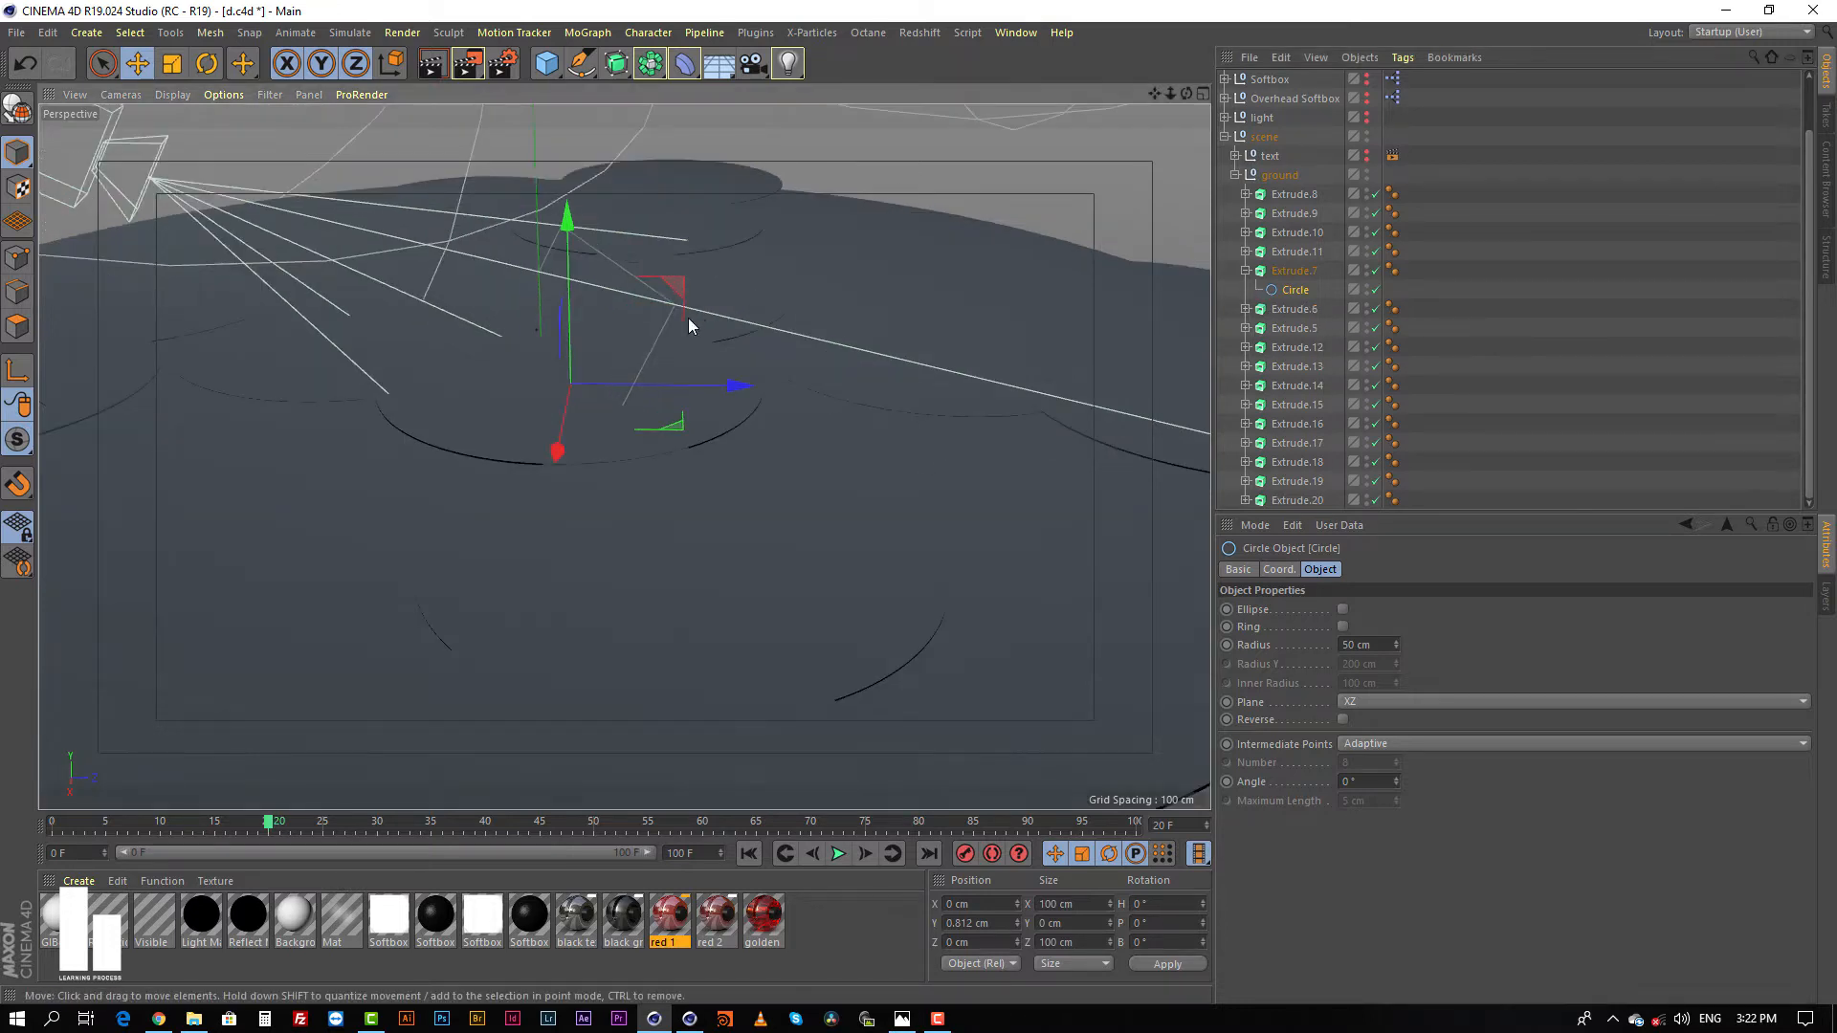
Step: Select the neighbouring ground disc Extrude.5 and examine how the ground discs overlap from several angles
alt+drag(673, 328, 759, 350)
alt+middle_drag(760, 350, 858, 341)
click(346, 422)
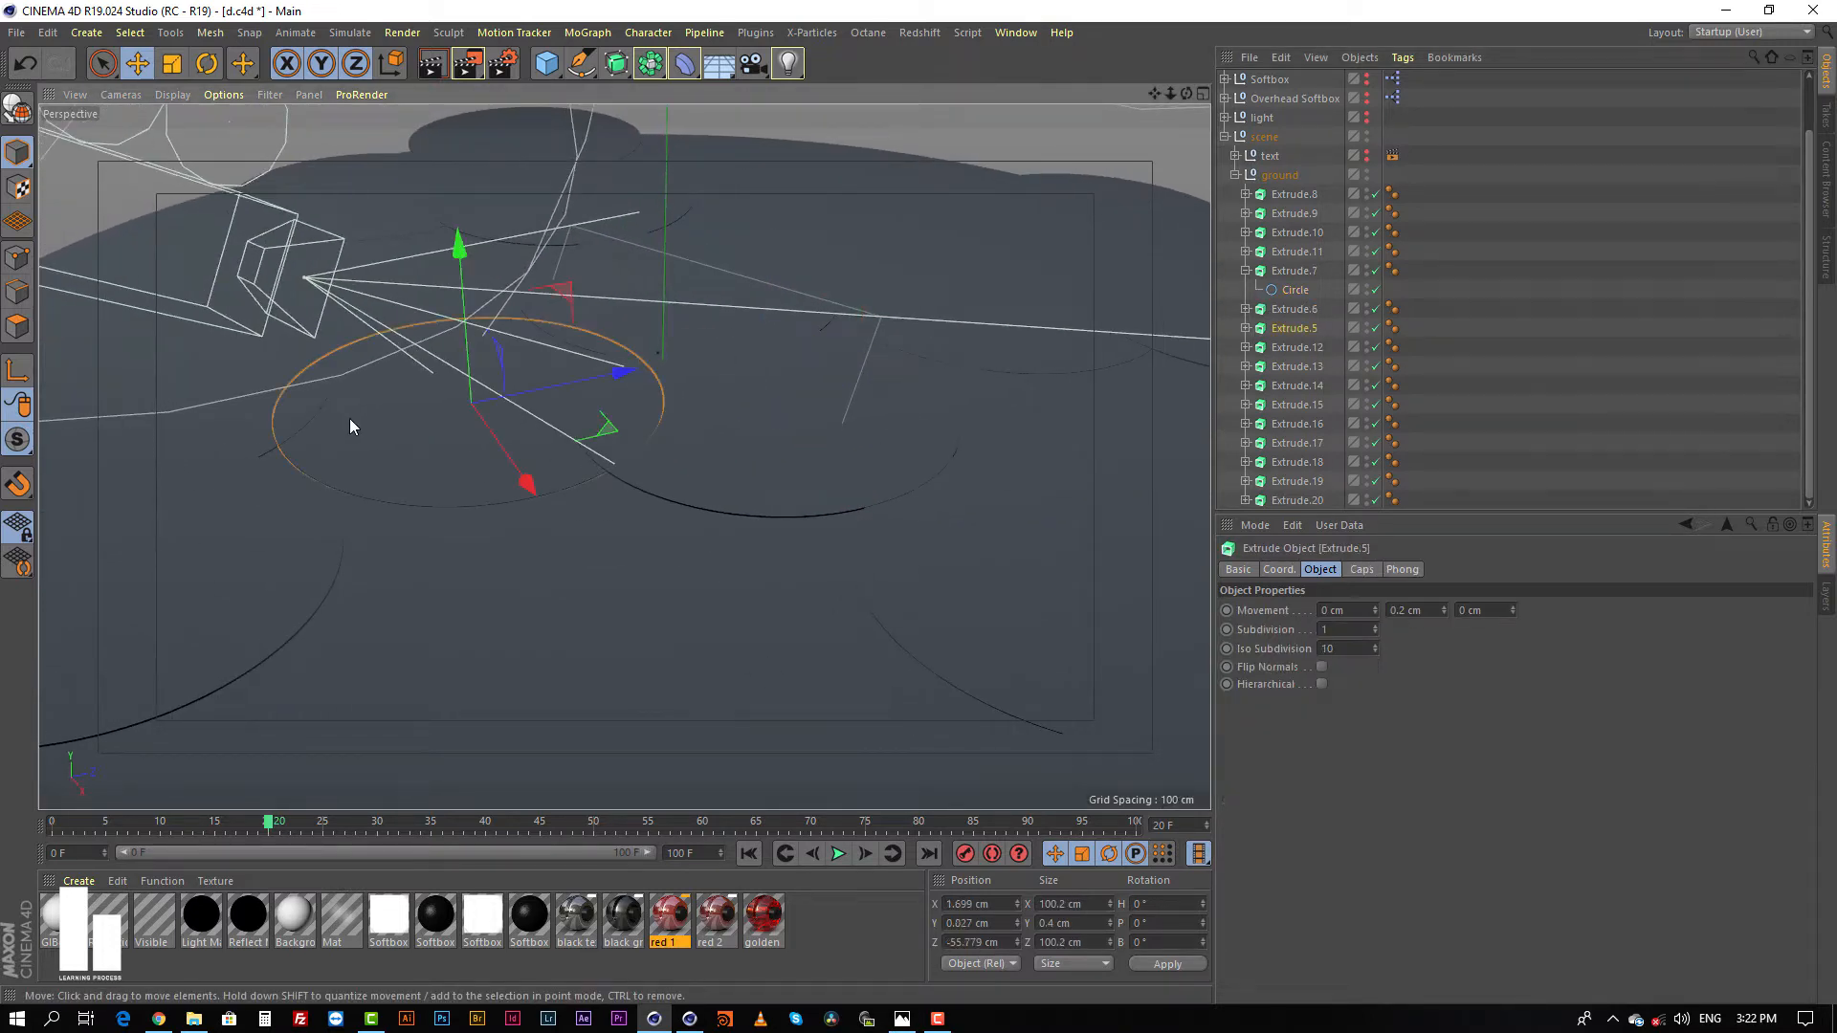
alt+drag(656, 467, 445, 512)
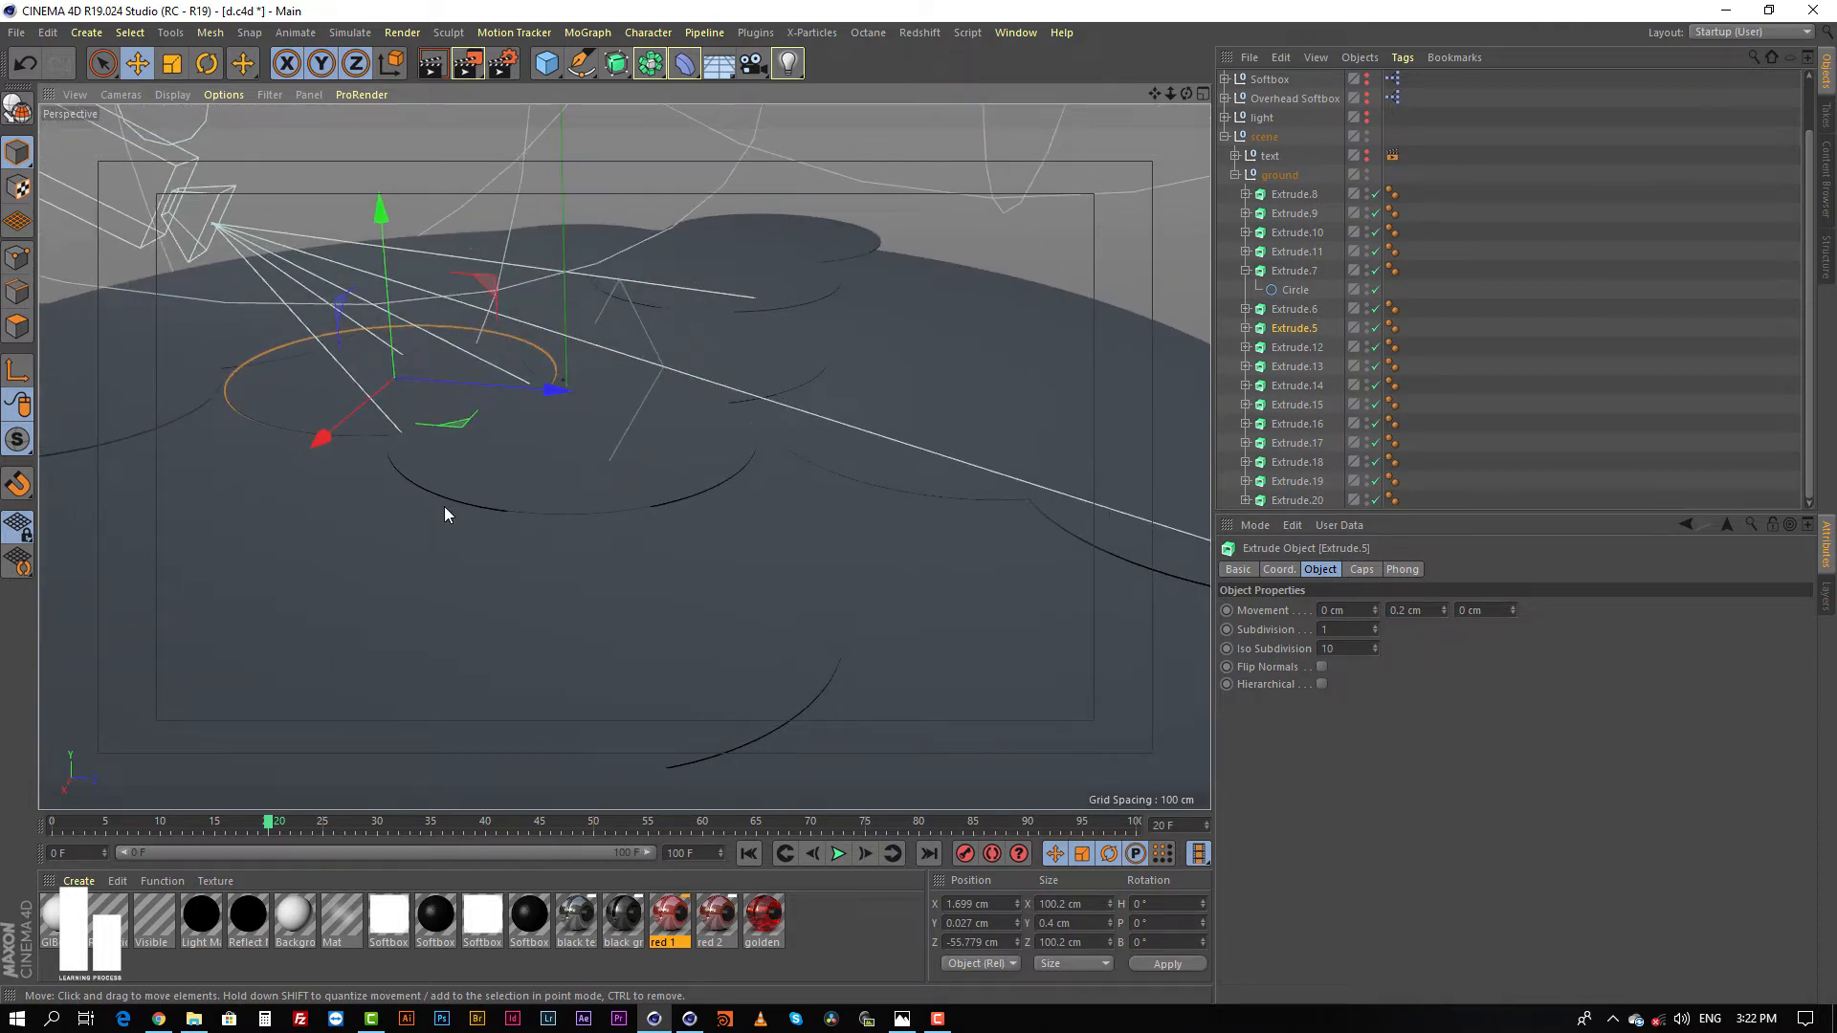
alt+drag(682, 448, 843, 475)
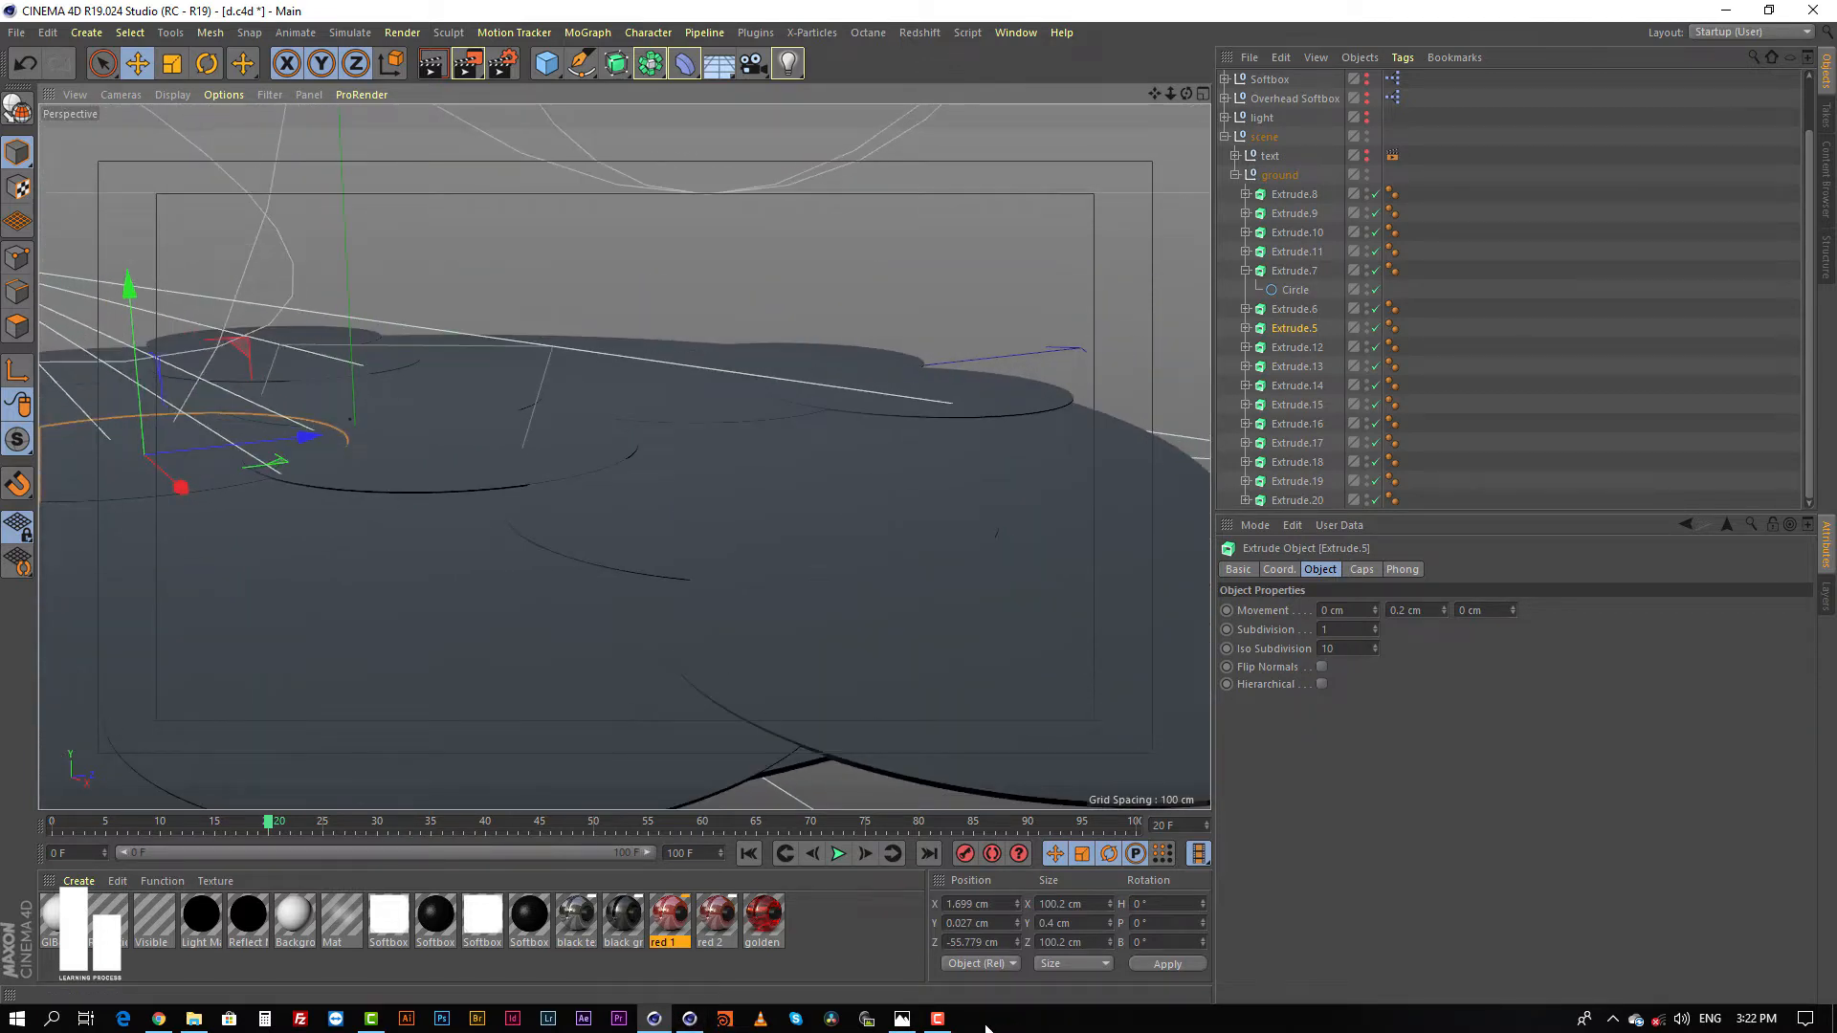
Step: Review the ground in the finished render d 3.png, and close the image
click(901, 1018)
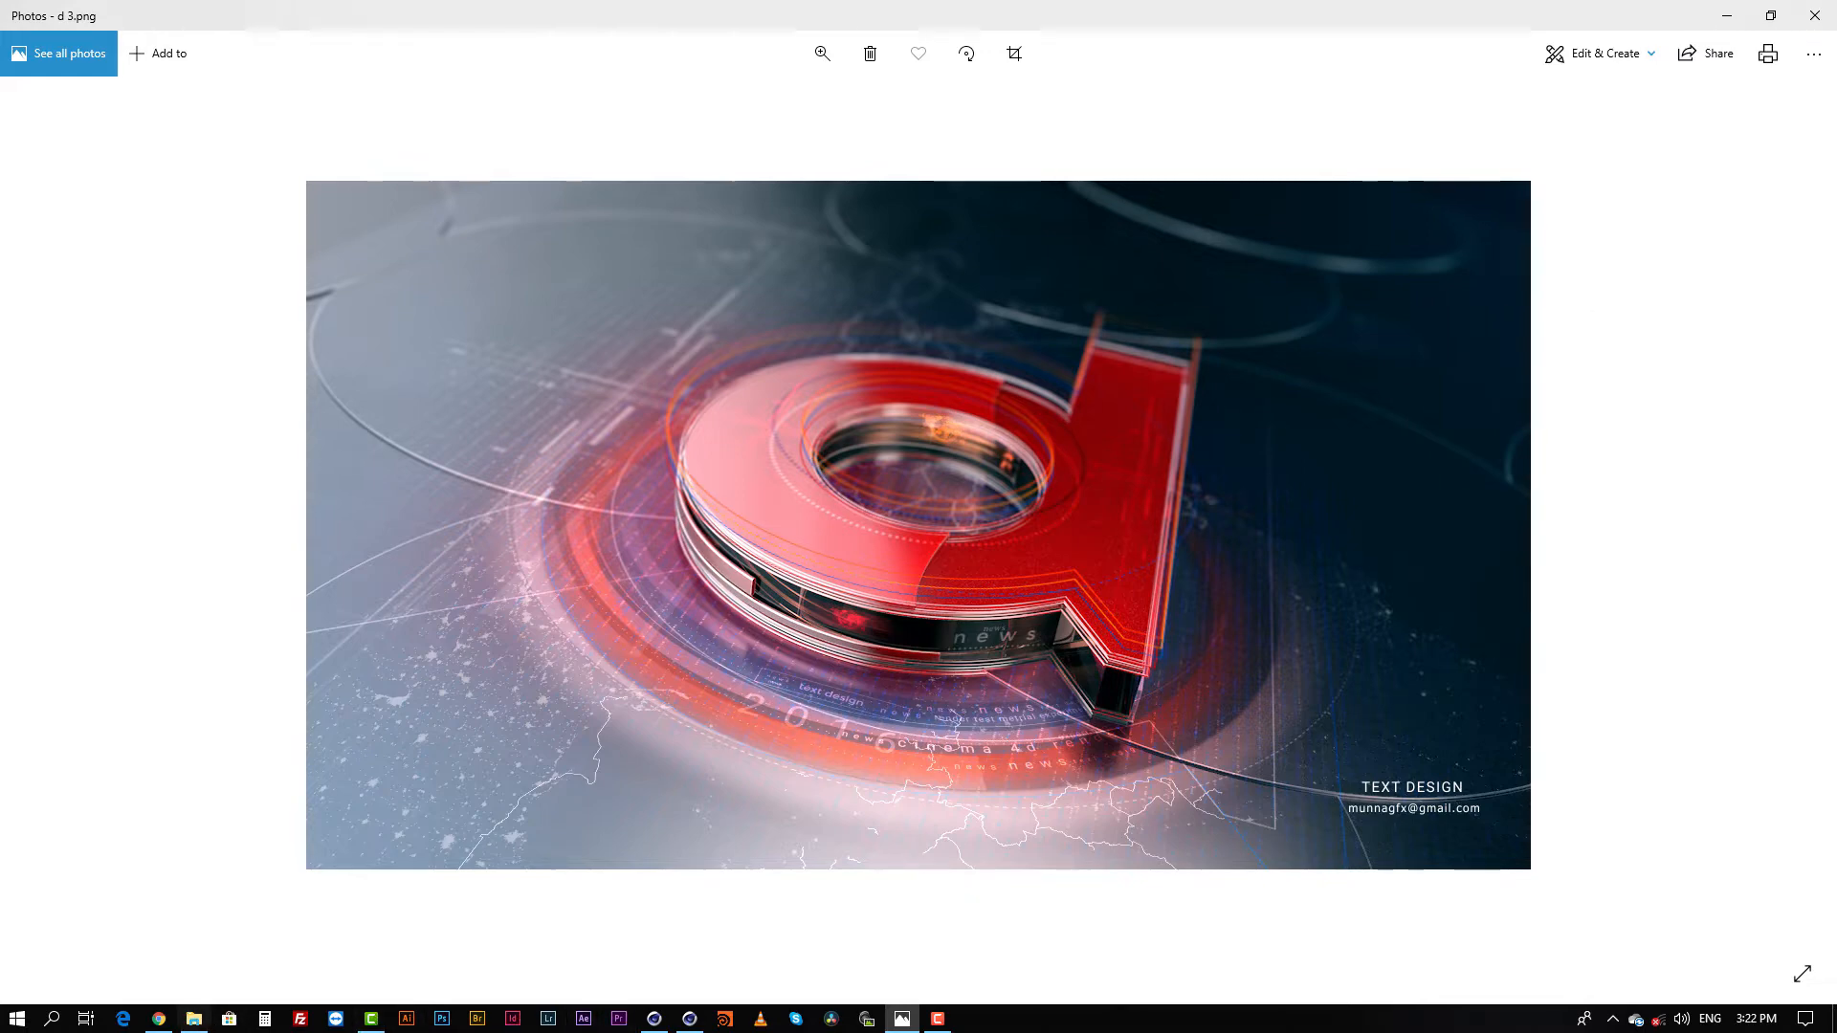
click(1813, 15)
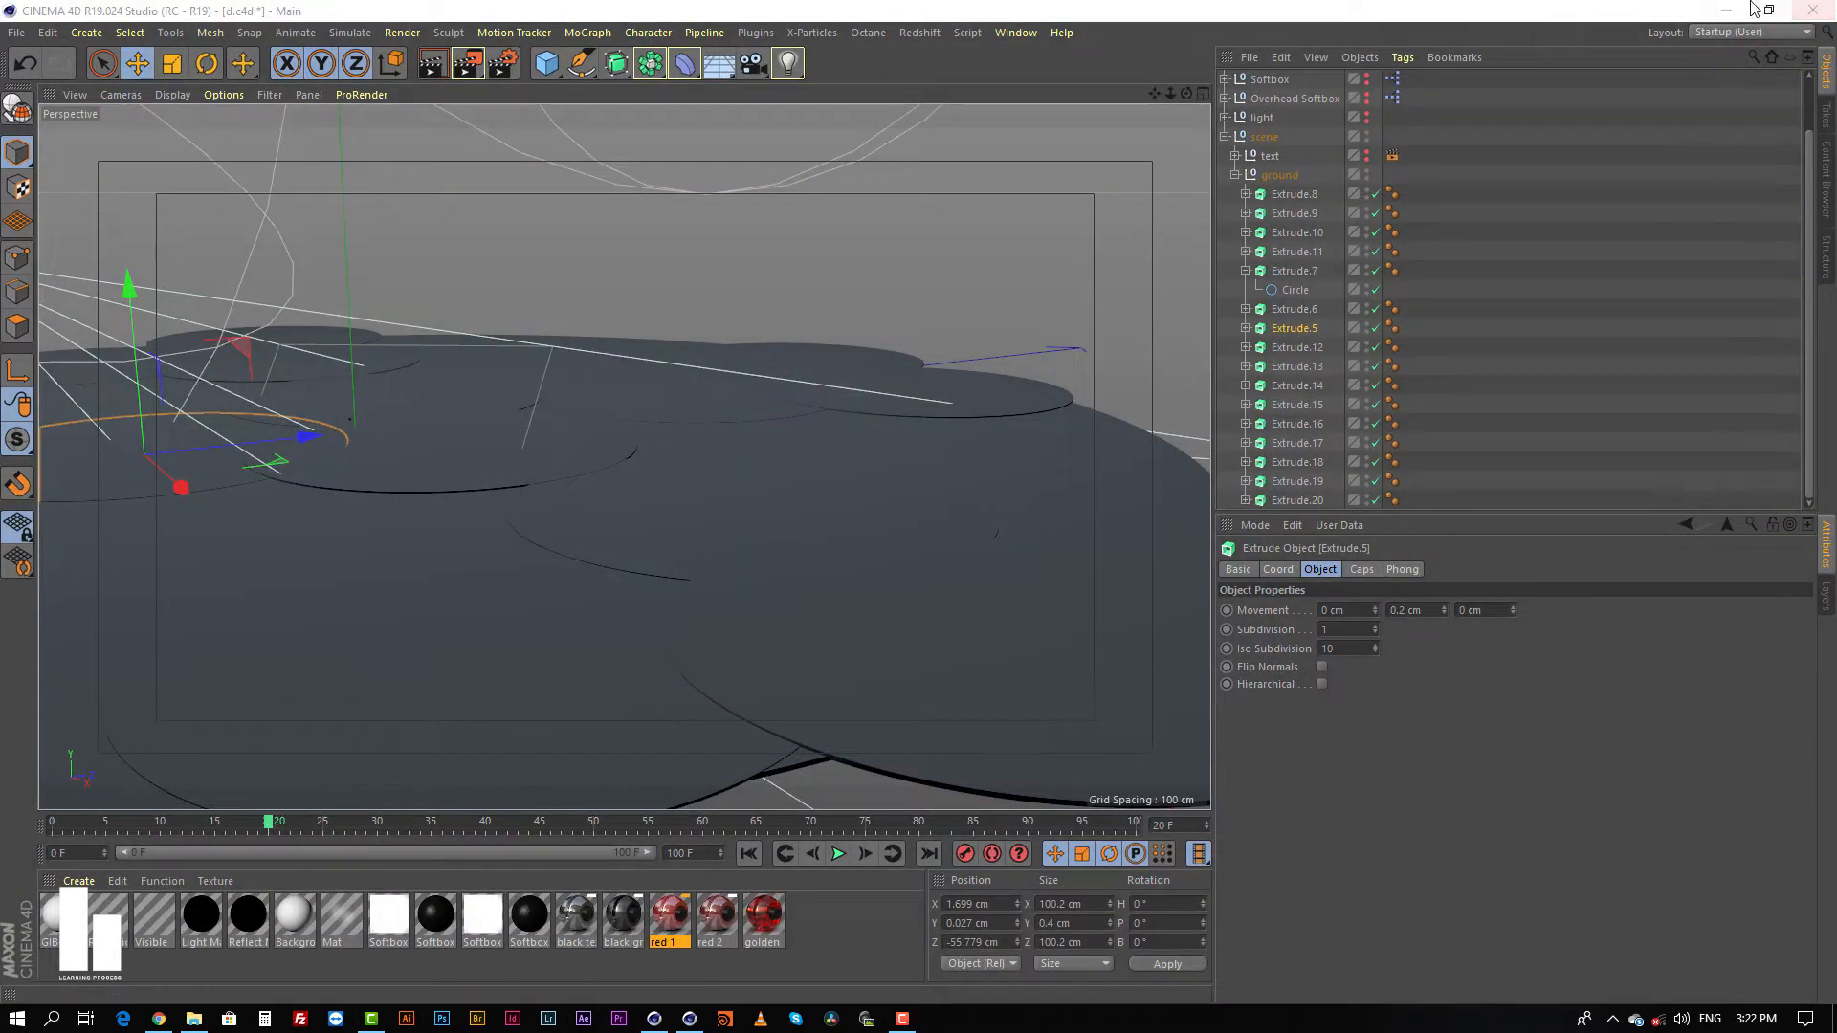
click(1535, 308)
Step: Collapse the ground group and make the text group visible in the viewport again
click(1234, 174)
click(1267, 213)
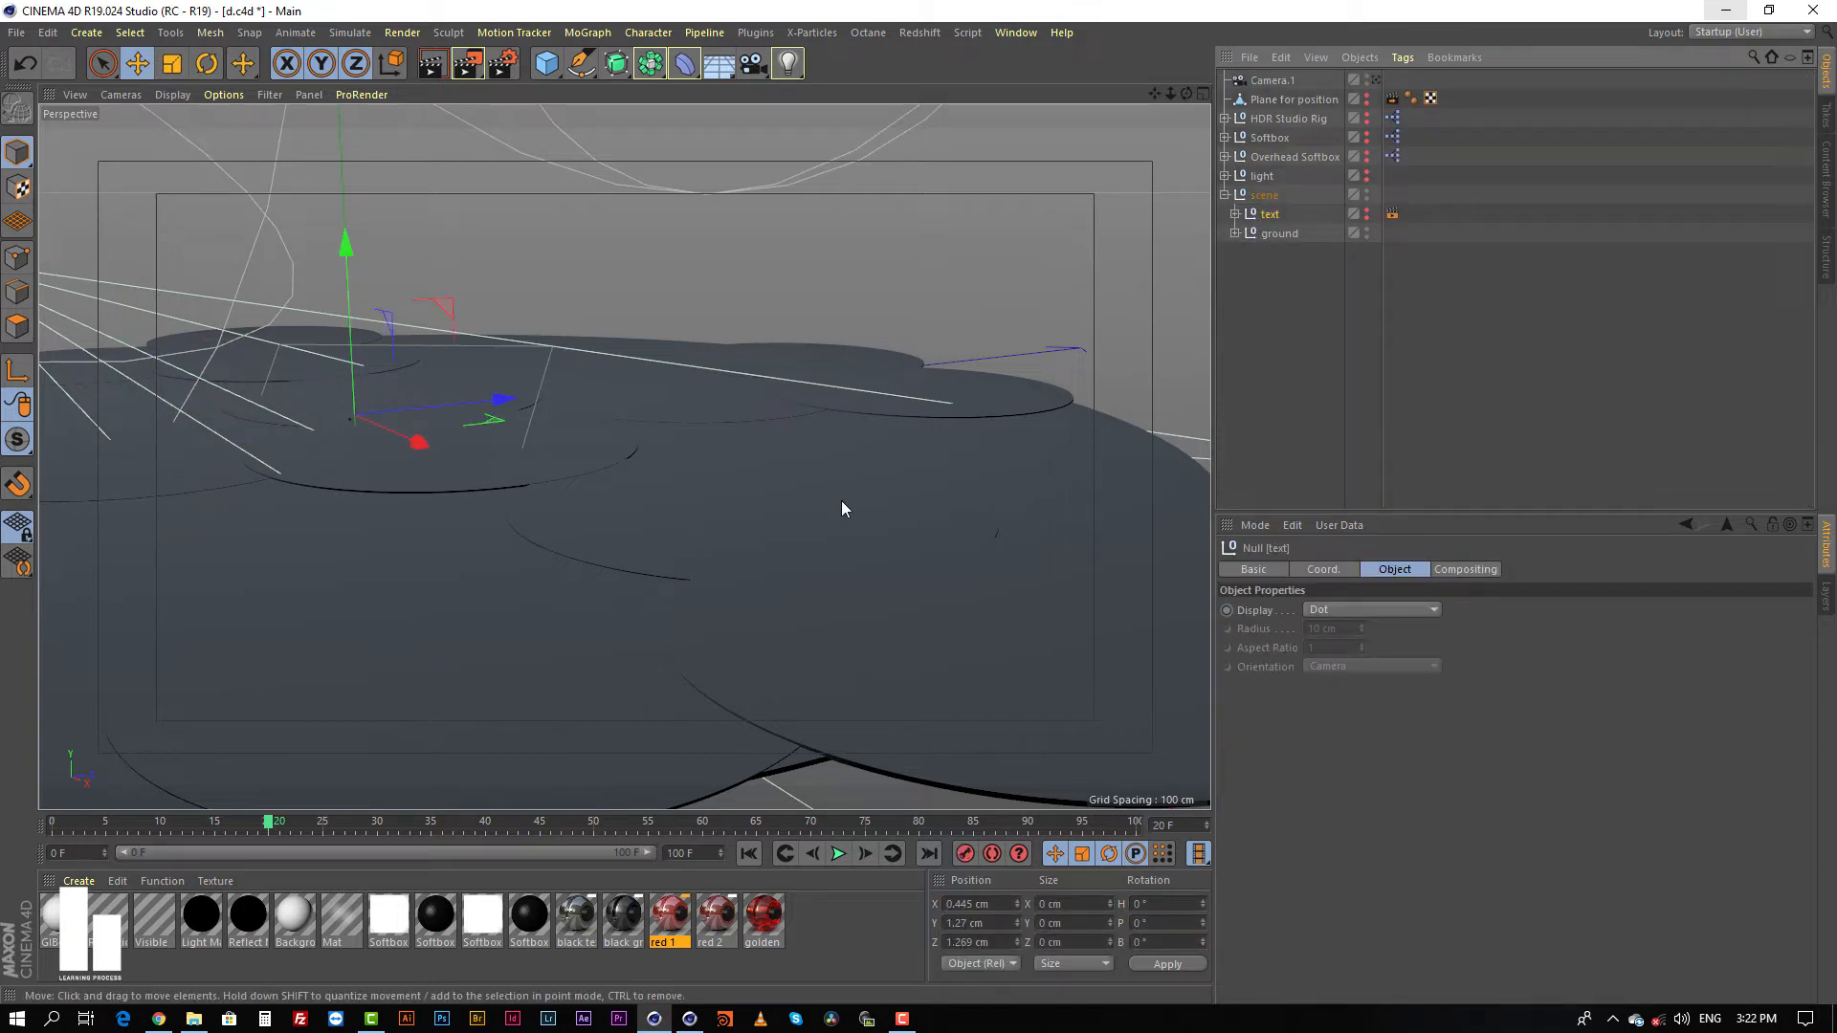
click(1366, 212)
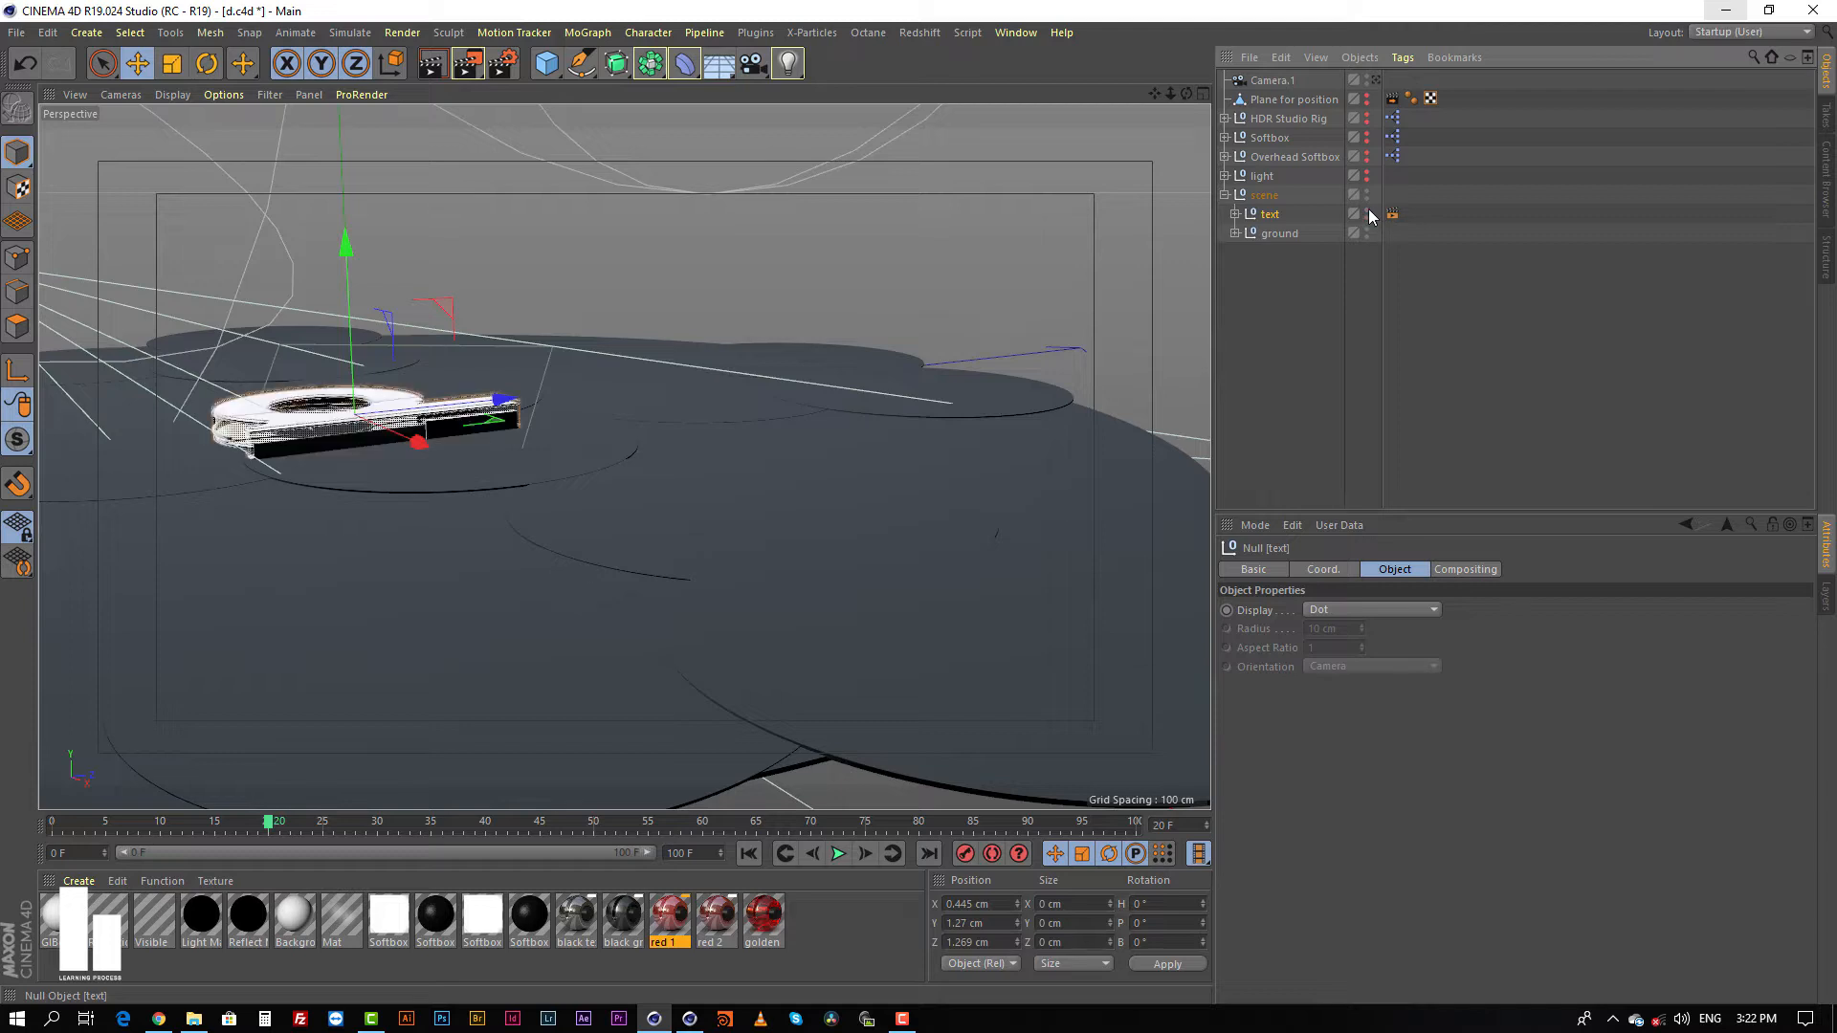
click(1291, 274)
Step: Look through Camera.1 and enable its composition helpers
alt+middle_drag(545, 448, 838, 430)
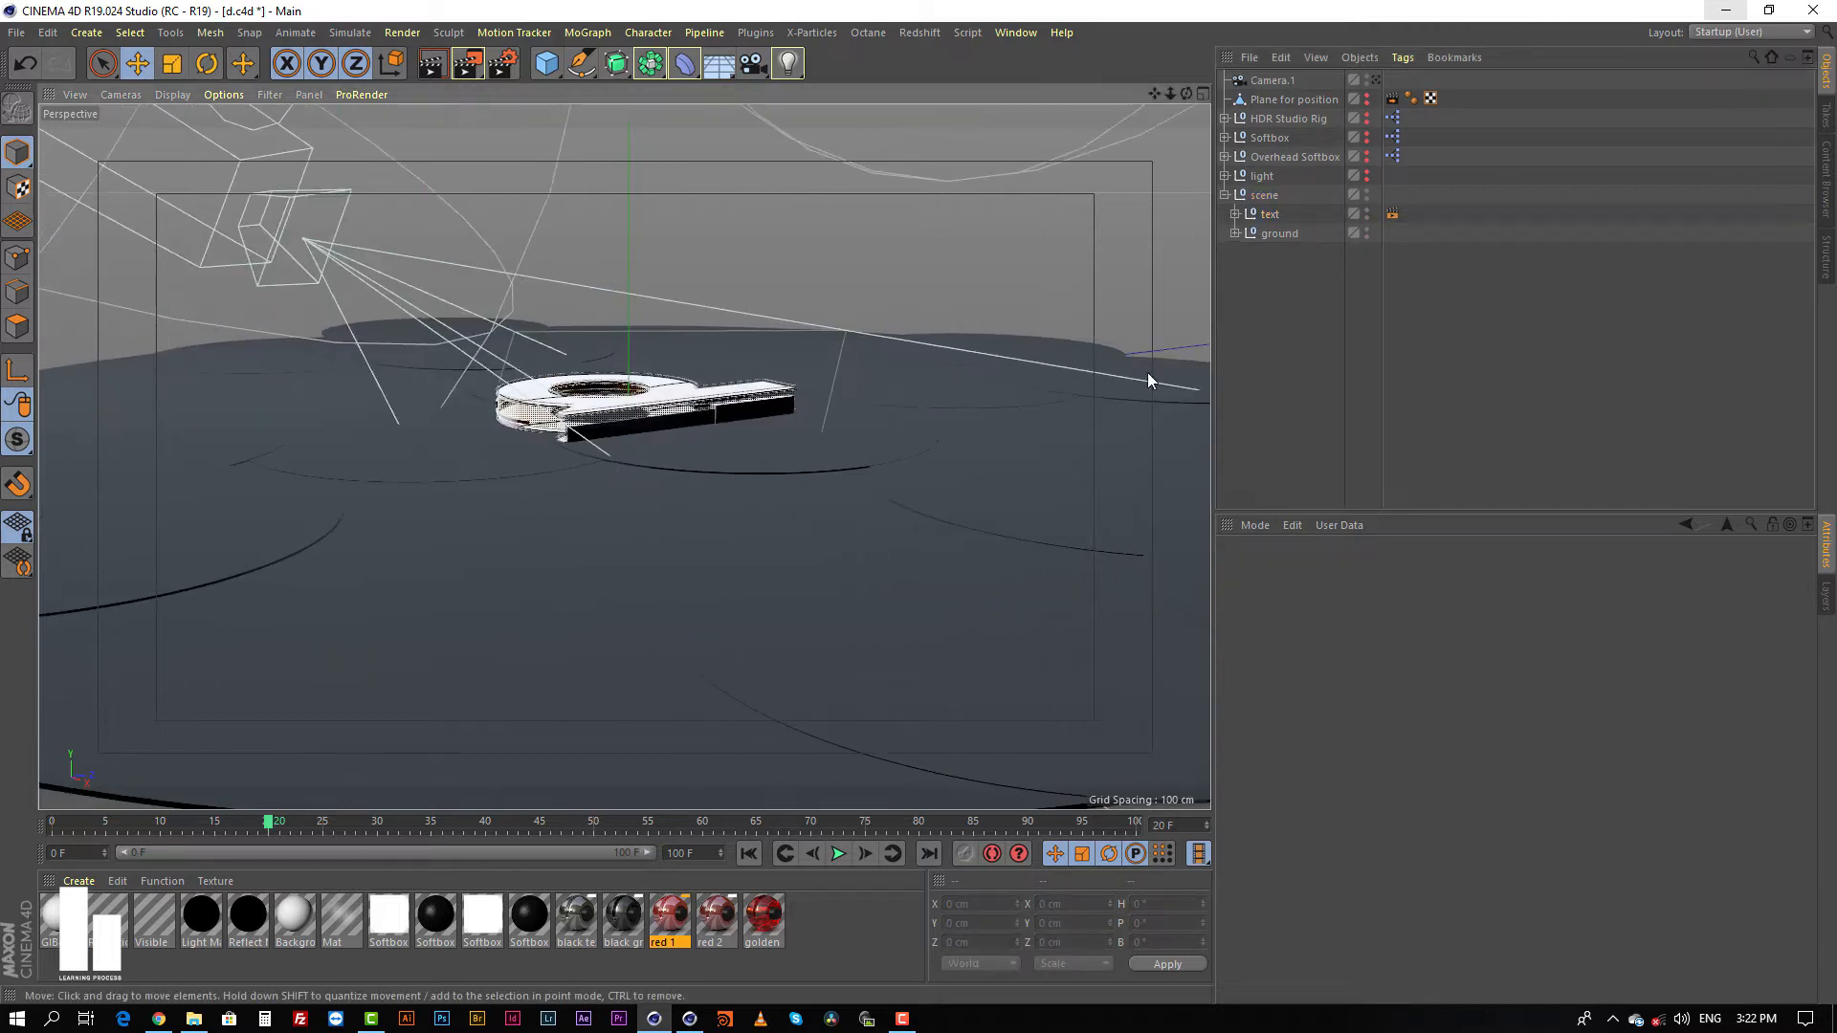
click(1374, 80)
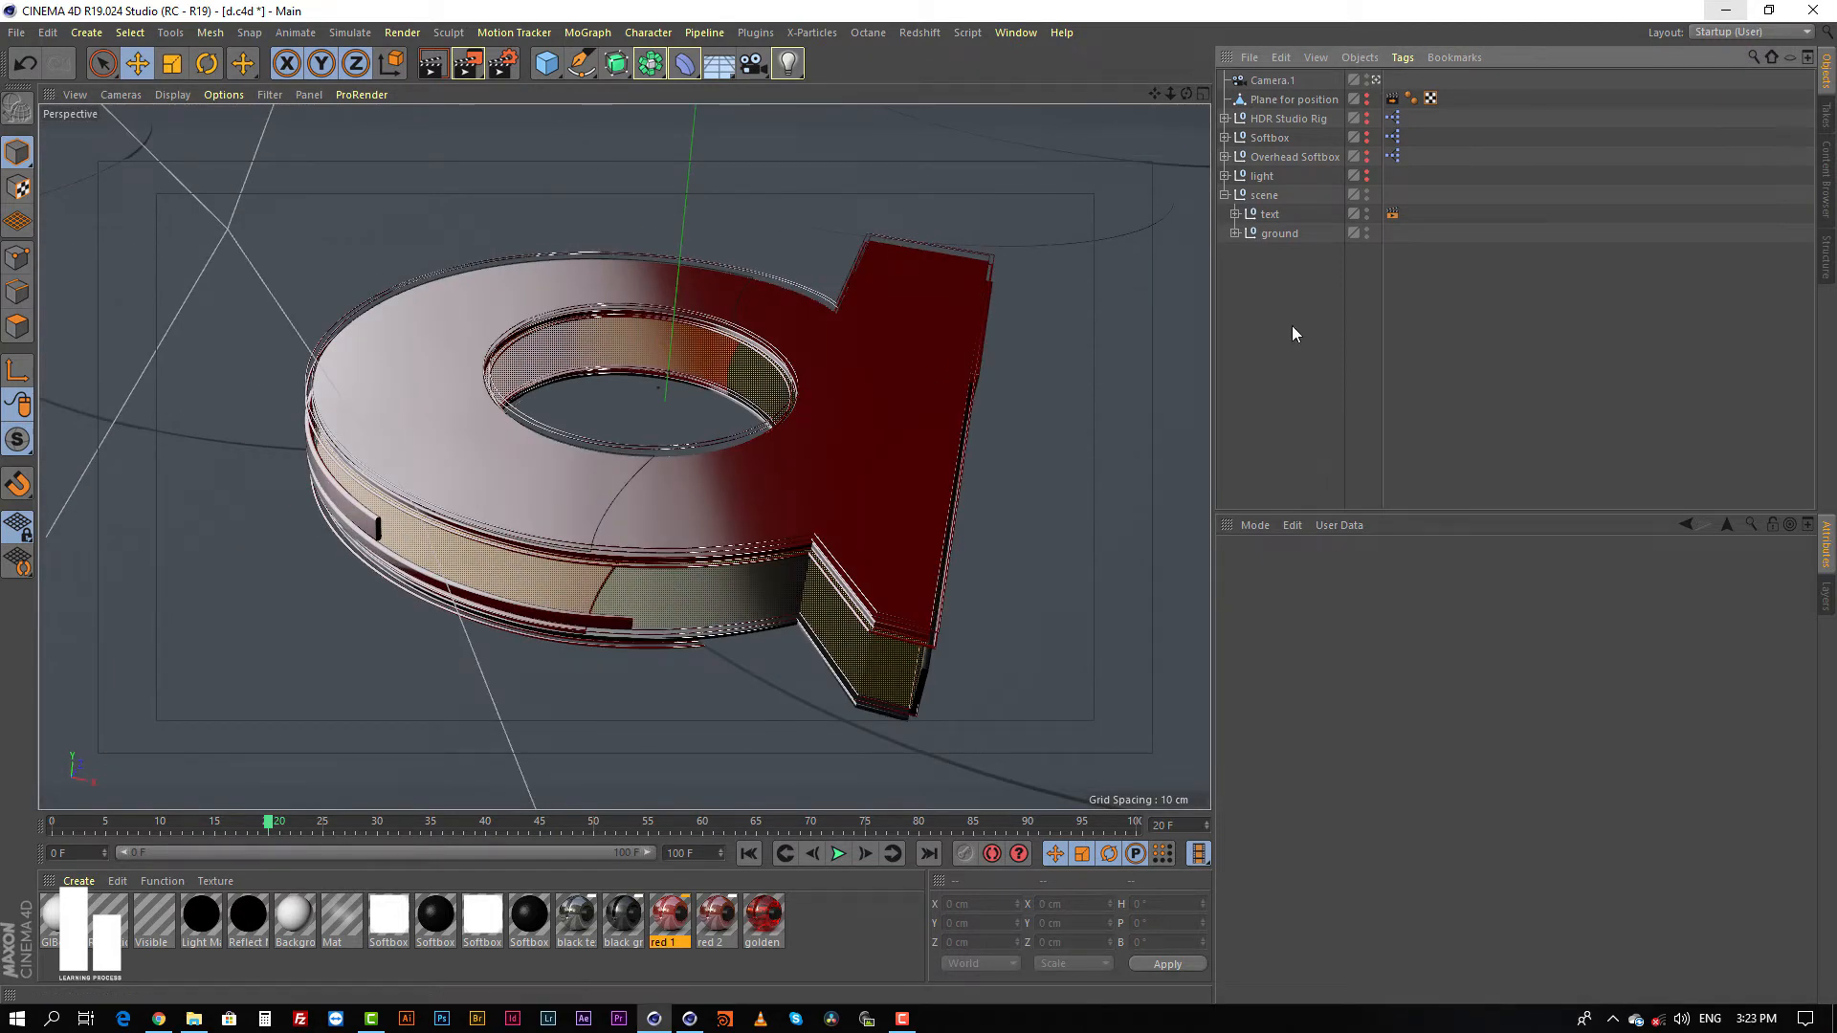
click(1272, 81)
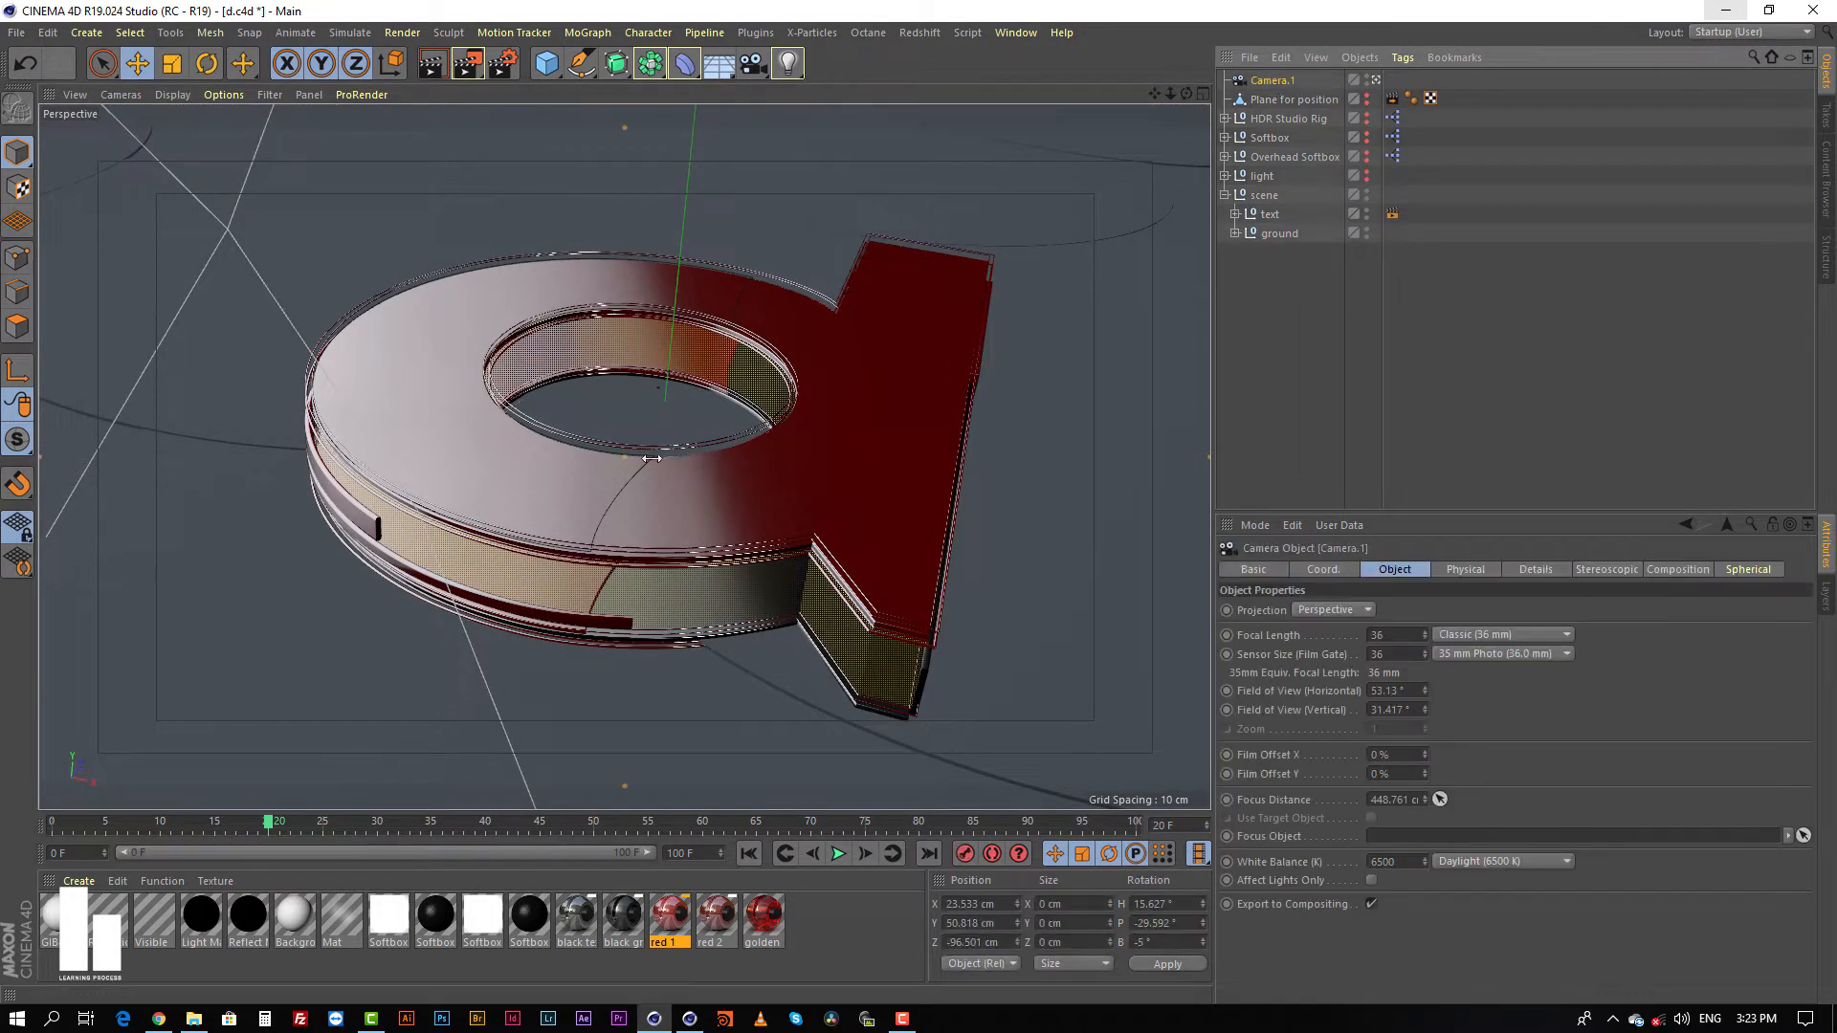
click(1691, 570)
click(1314, 609)
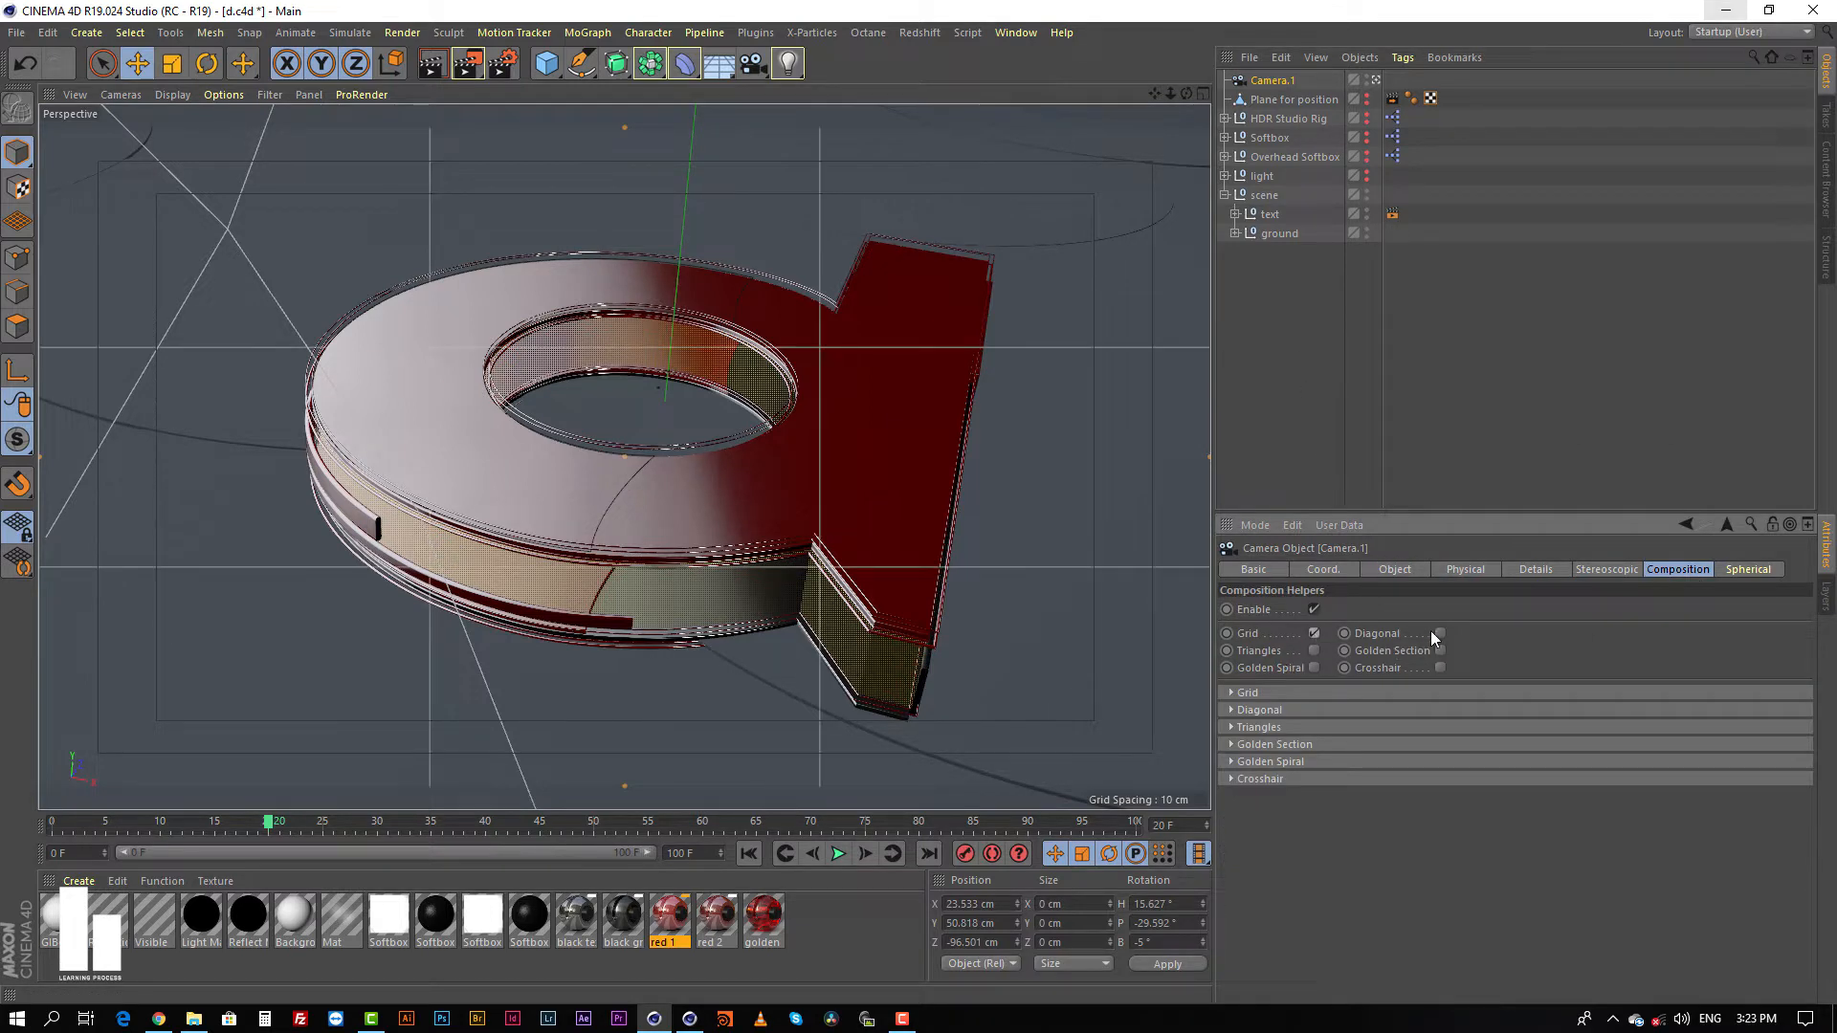
Step: Turn on the Diagonal, Golden Section, Triangles, Golden Spiral and Crosshair helpers for Camera.1
click(1439, 633)
click(1439, 651)
click(1314, 651)
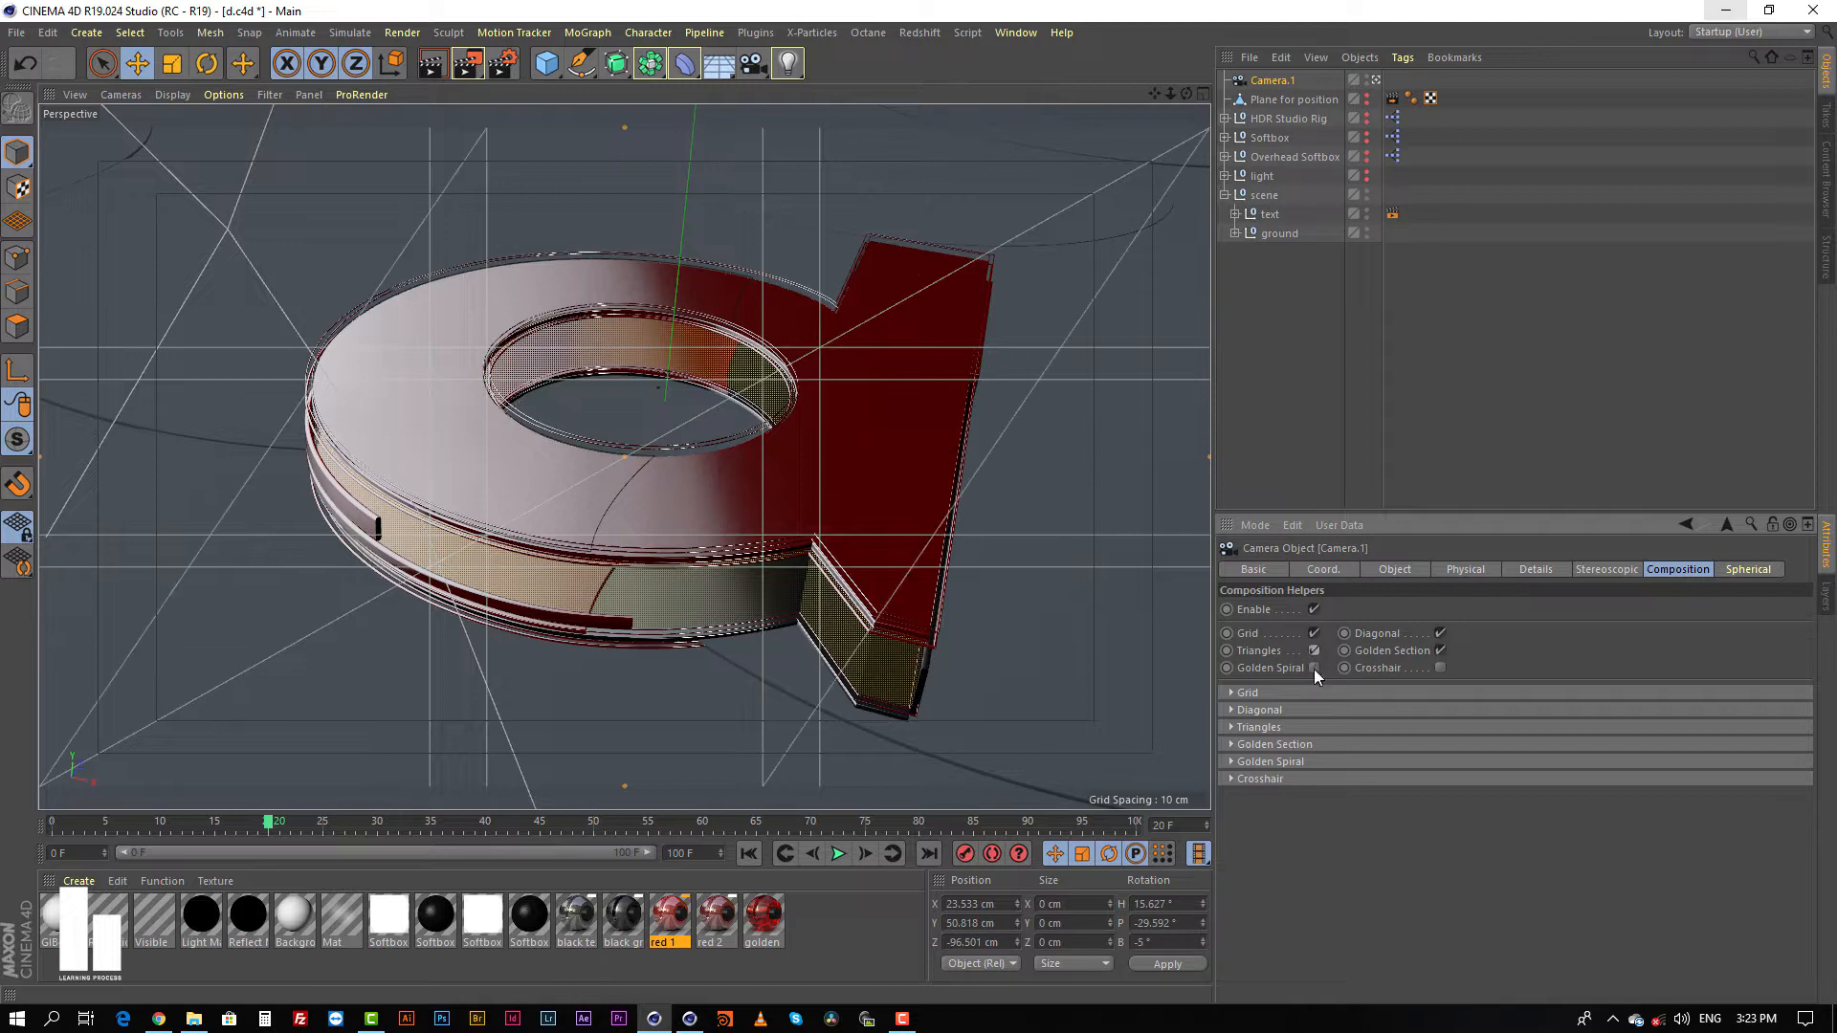
click(1314, 668)
click(1440, 668)
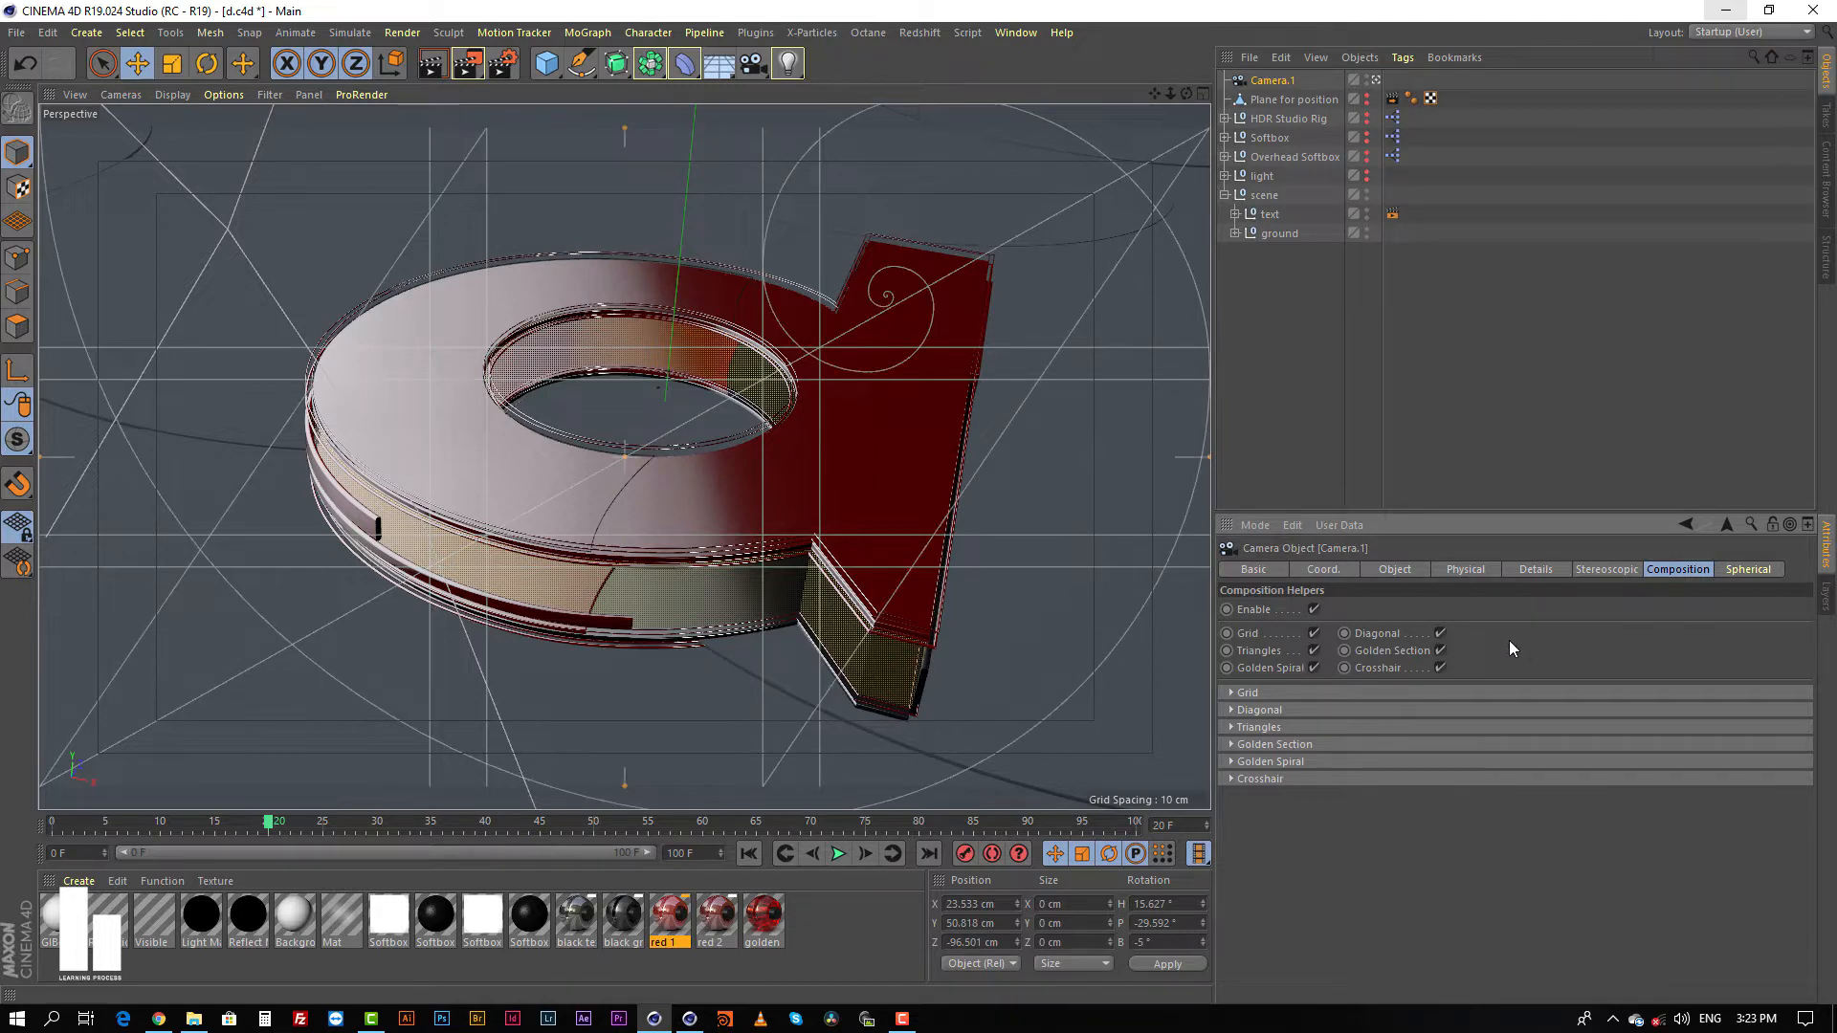
click(1326, 317)
click(1270, 83)
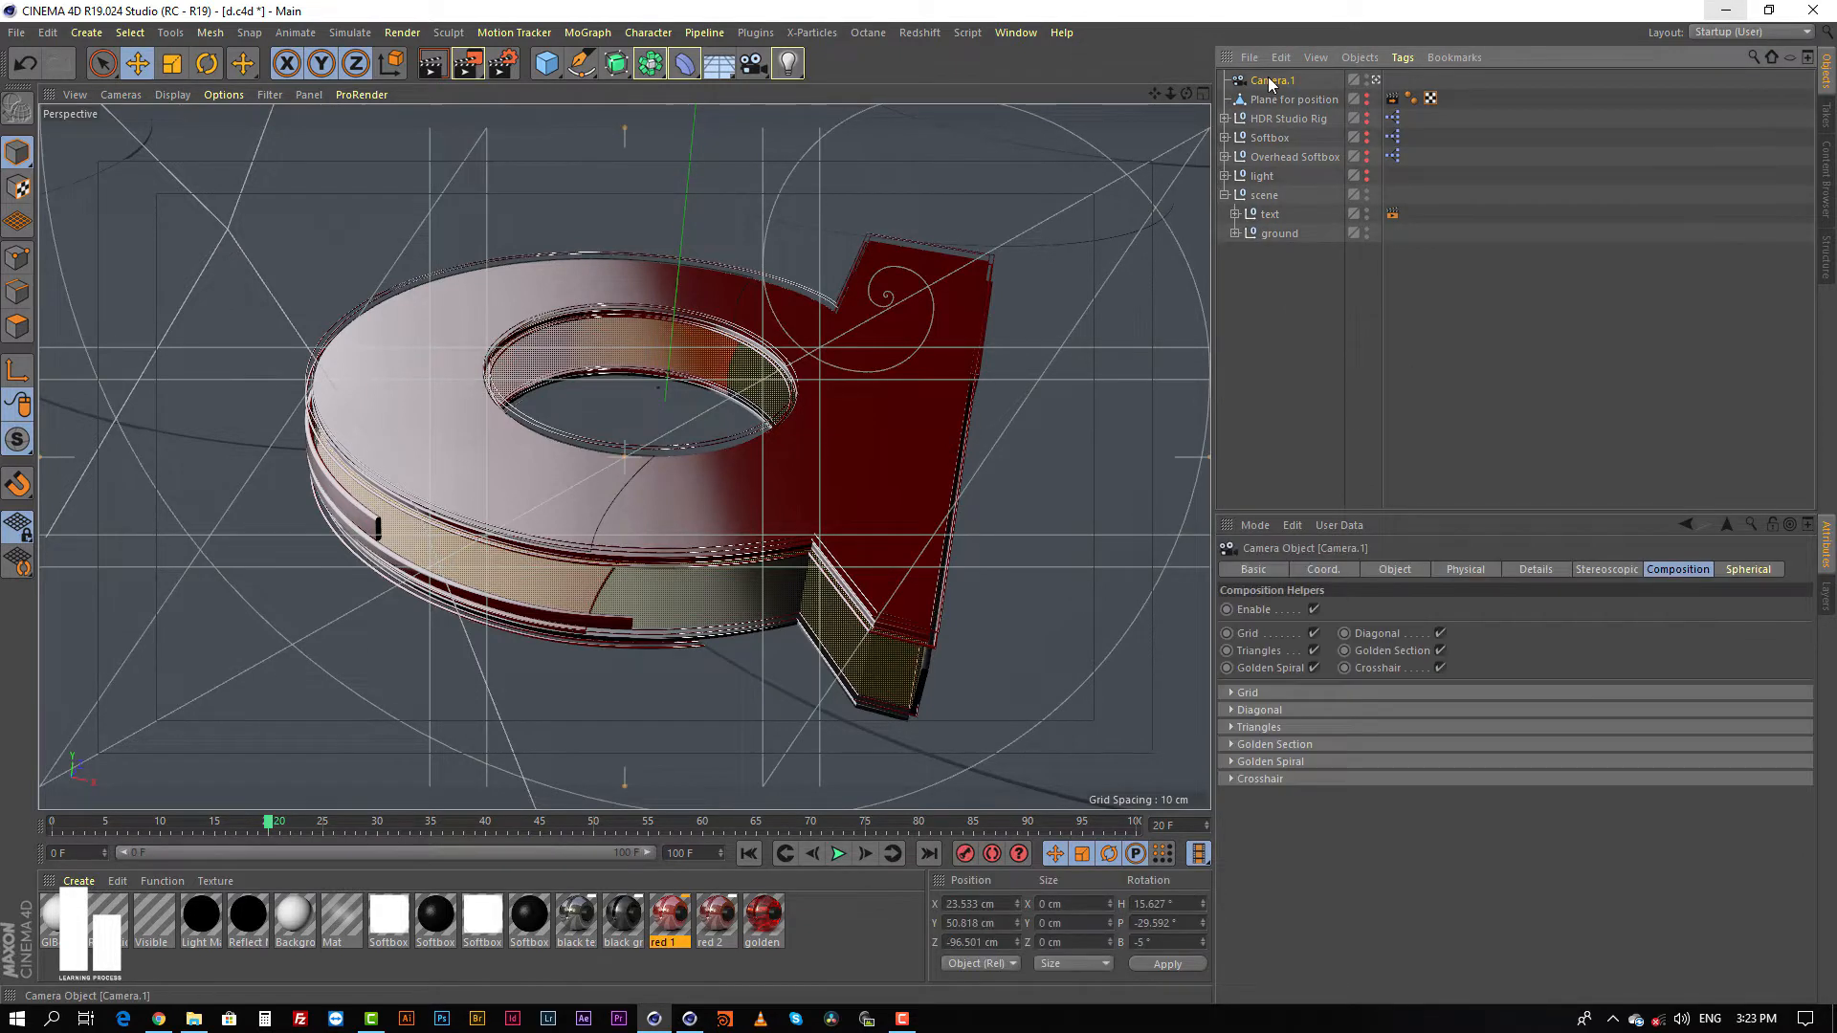
click(1288, 340)
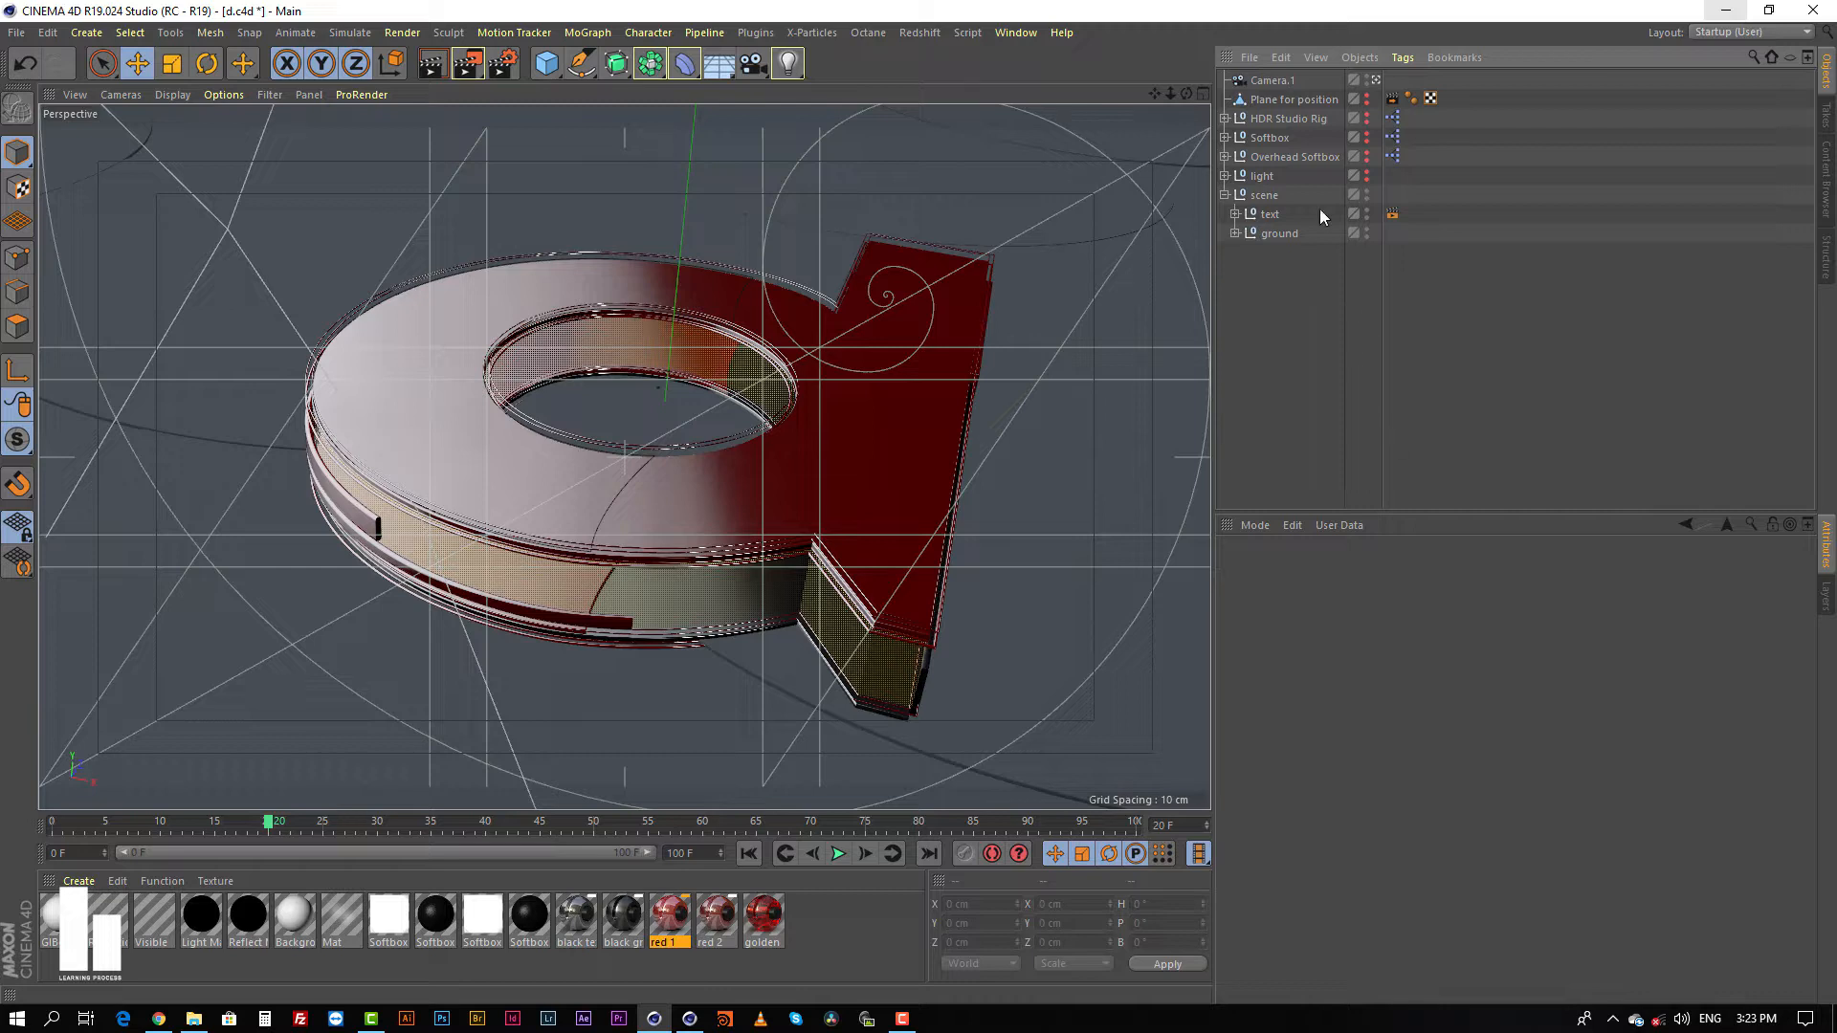
Step: Check the composition helper settings of Camera.1 and clear the selection
click(1272, 82)
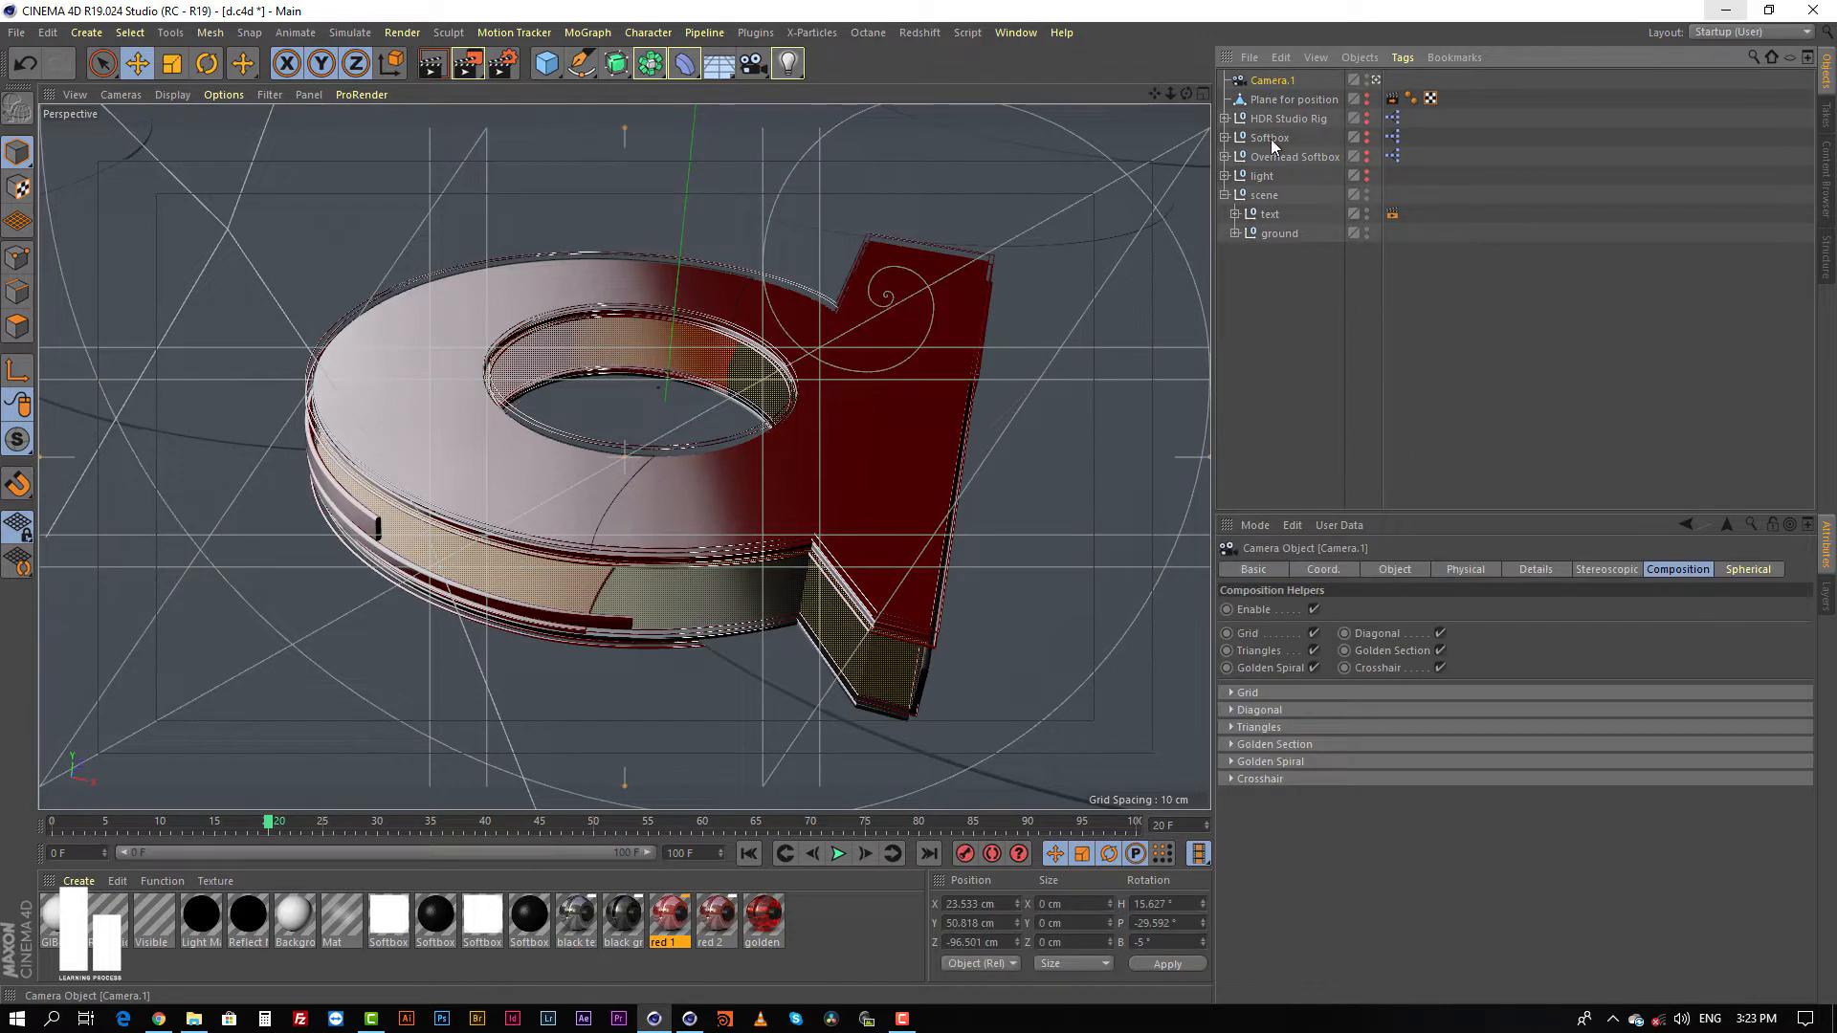
click(1272, 287)
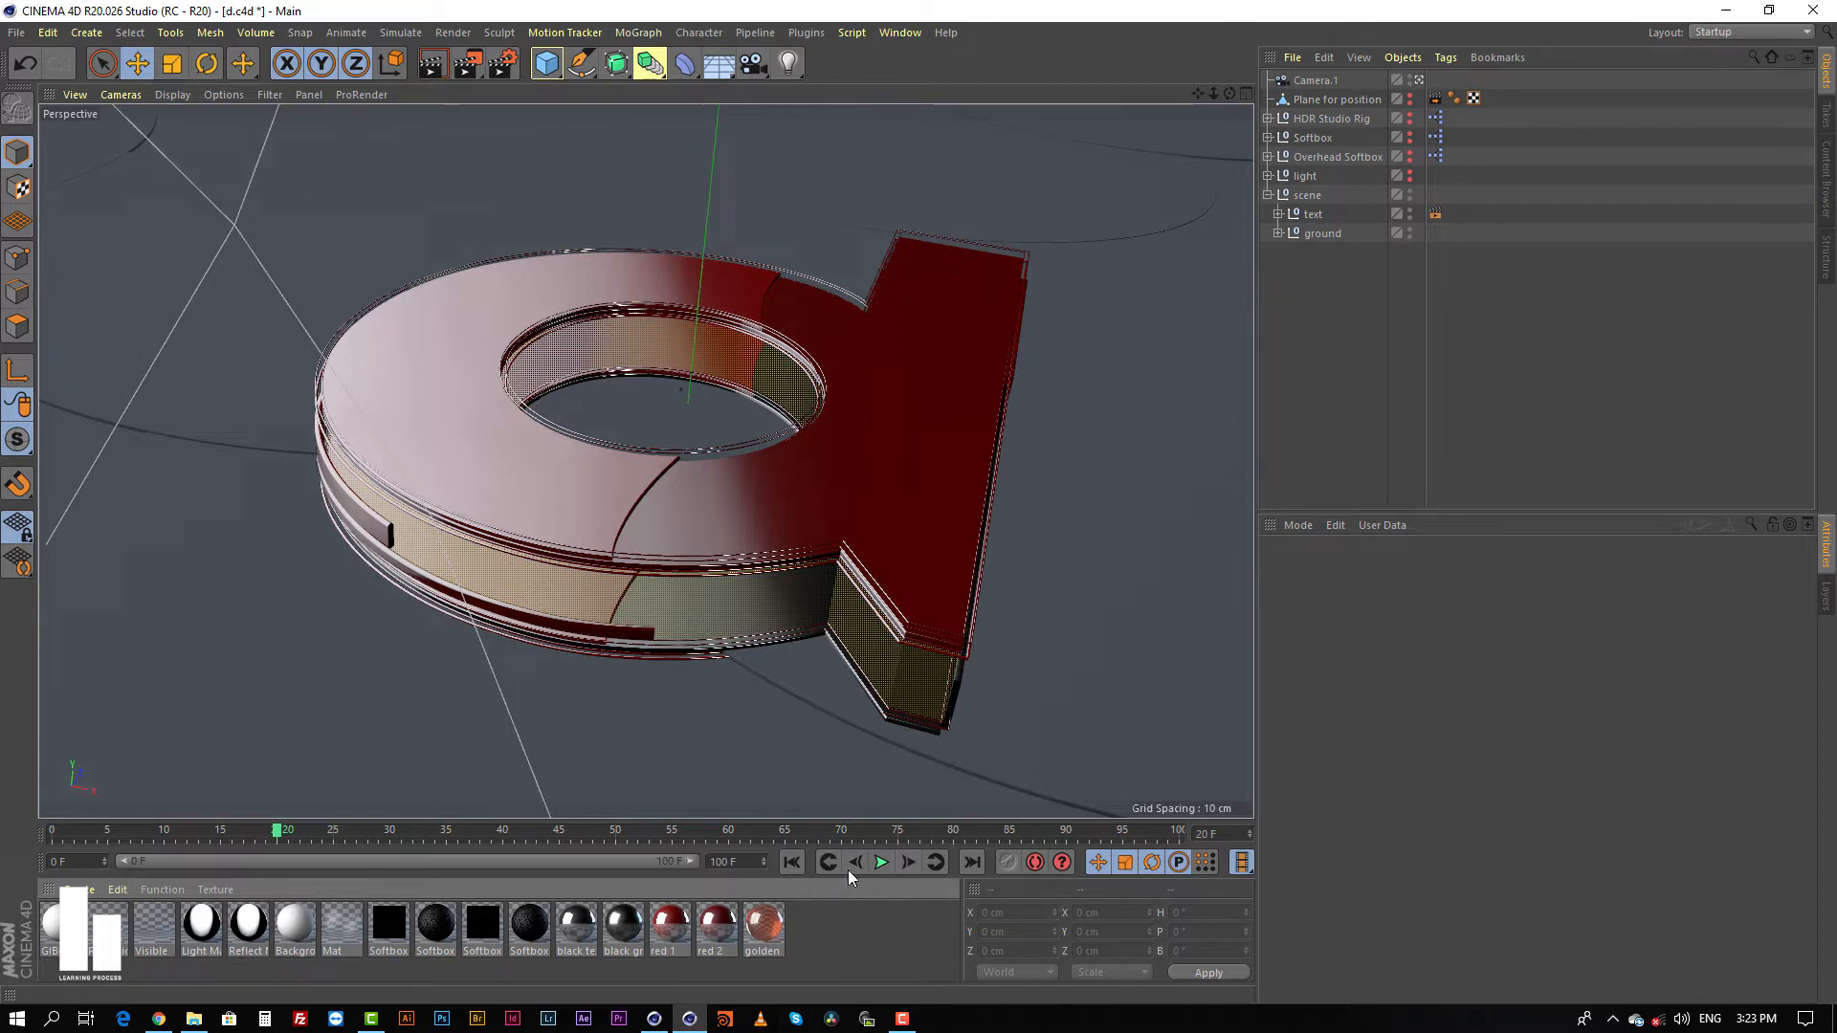
Step: Open the red 1 material's Reflectance channel in the Material Editor and expand Layer 1's Layer Fresnel settings
double_click(670, 924)
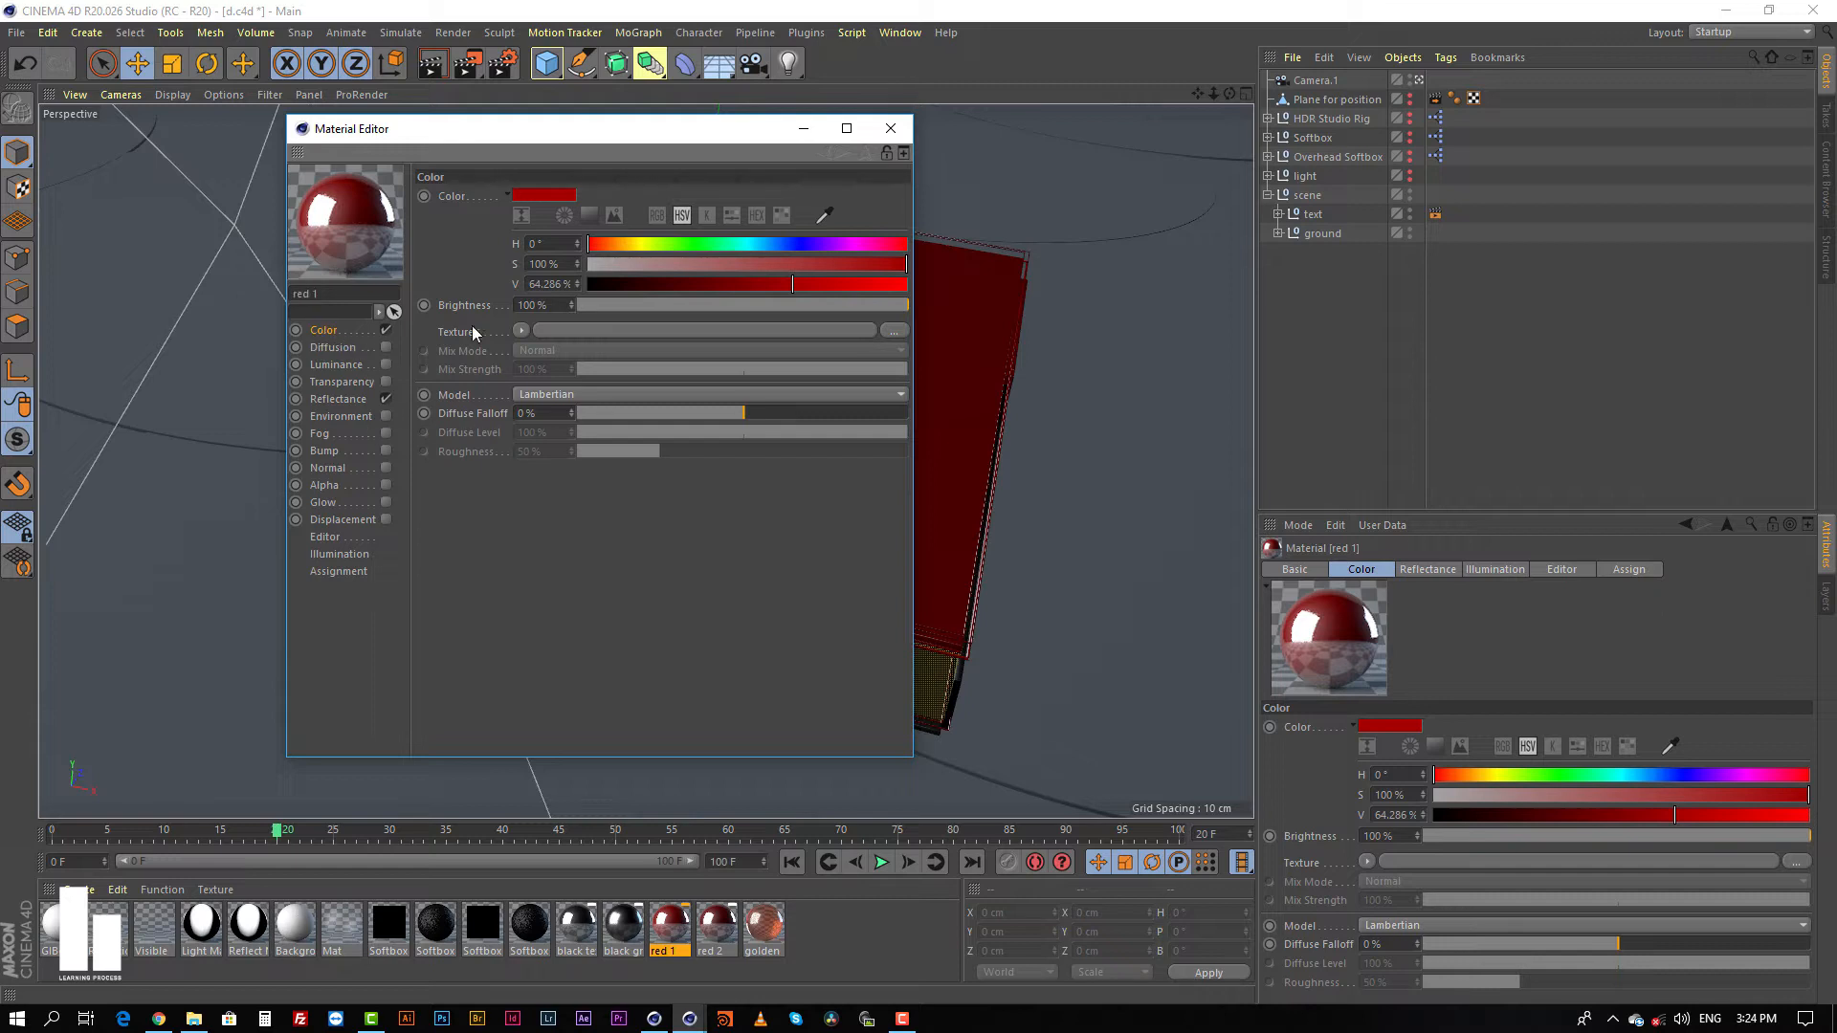
click(344, 399)
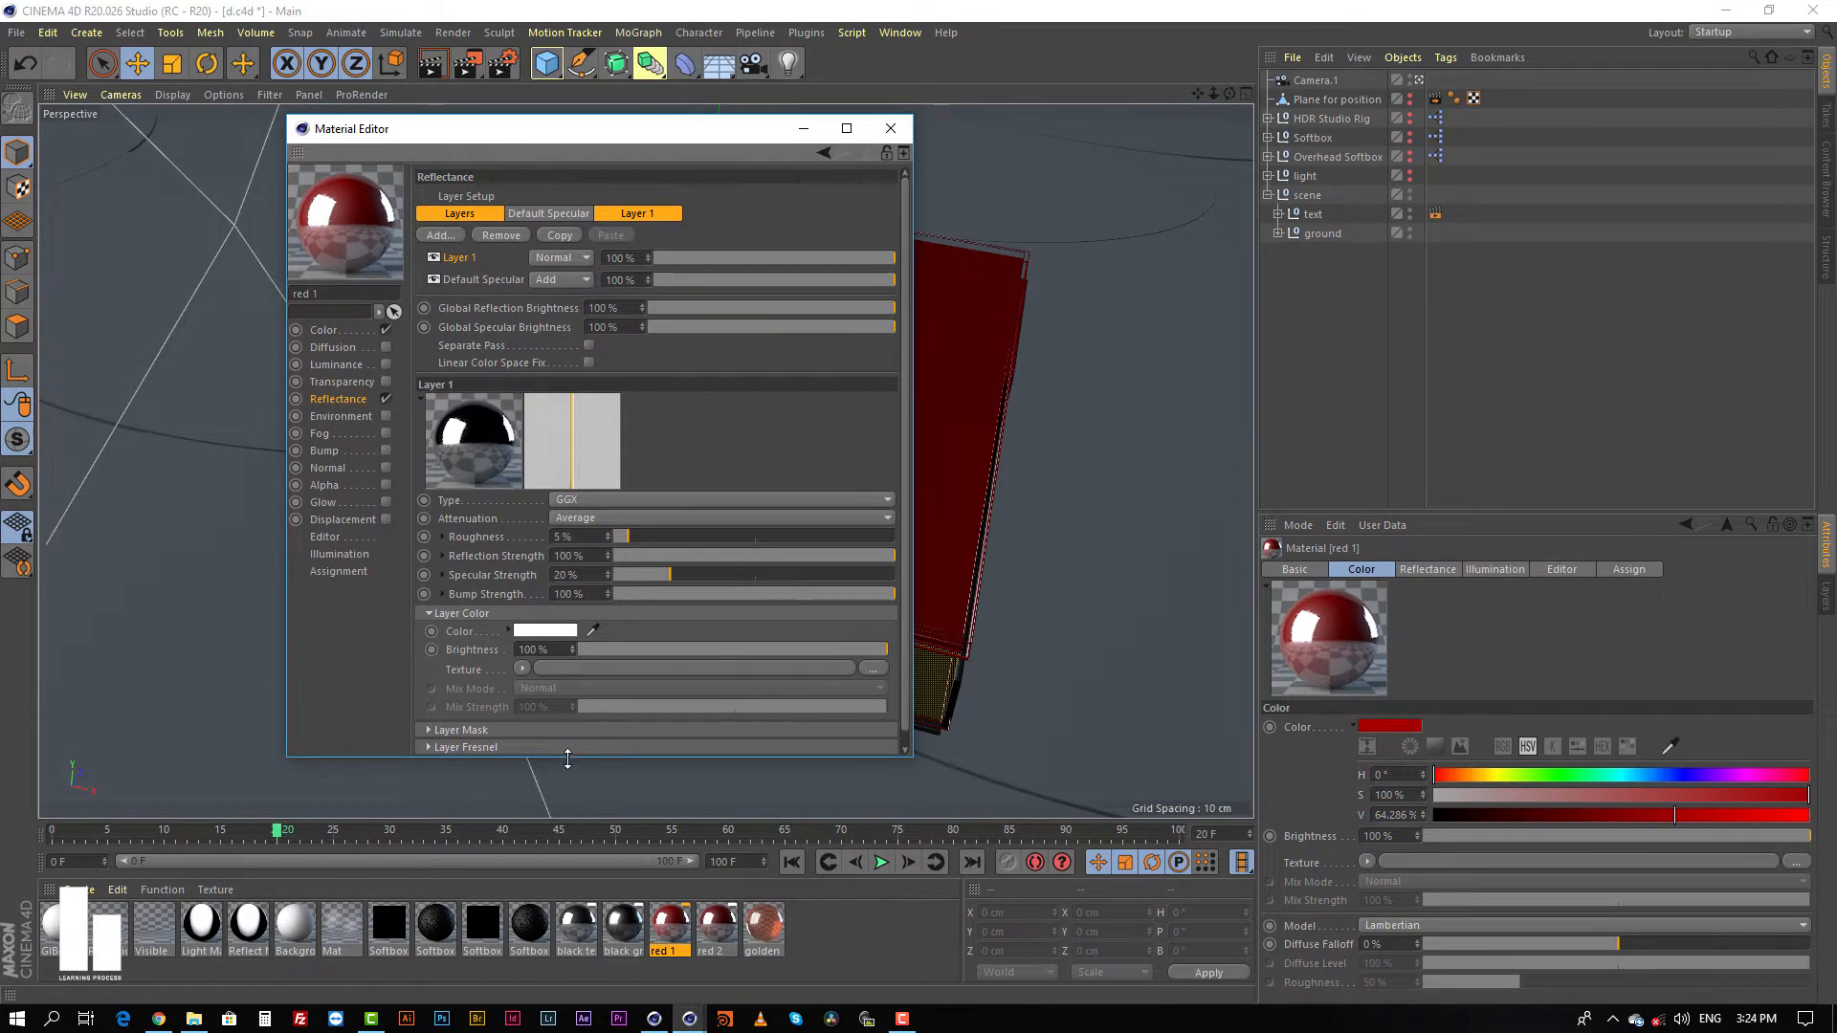
drag(568, 756, 568, 917)
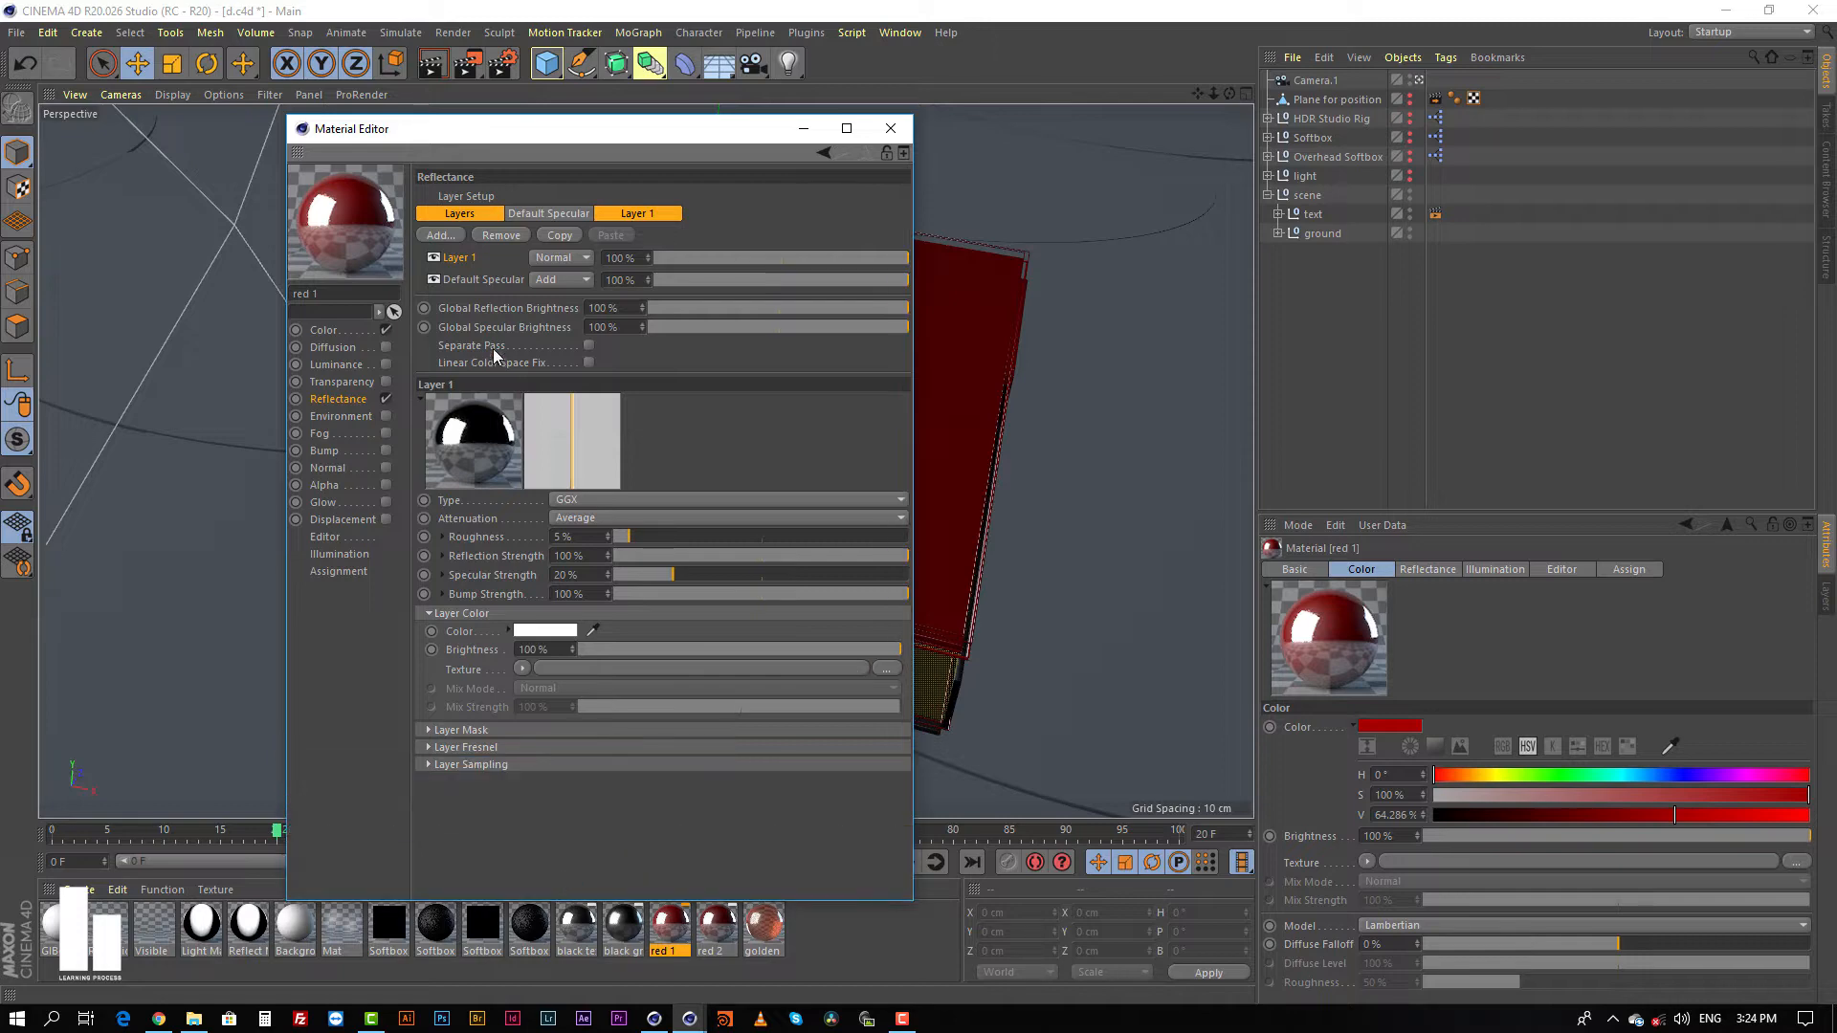
click(484, 749)
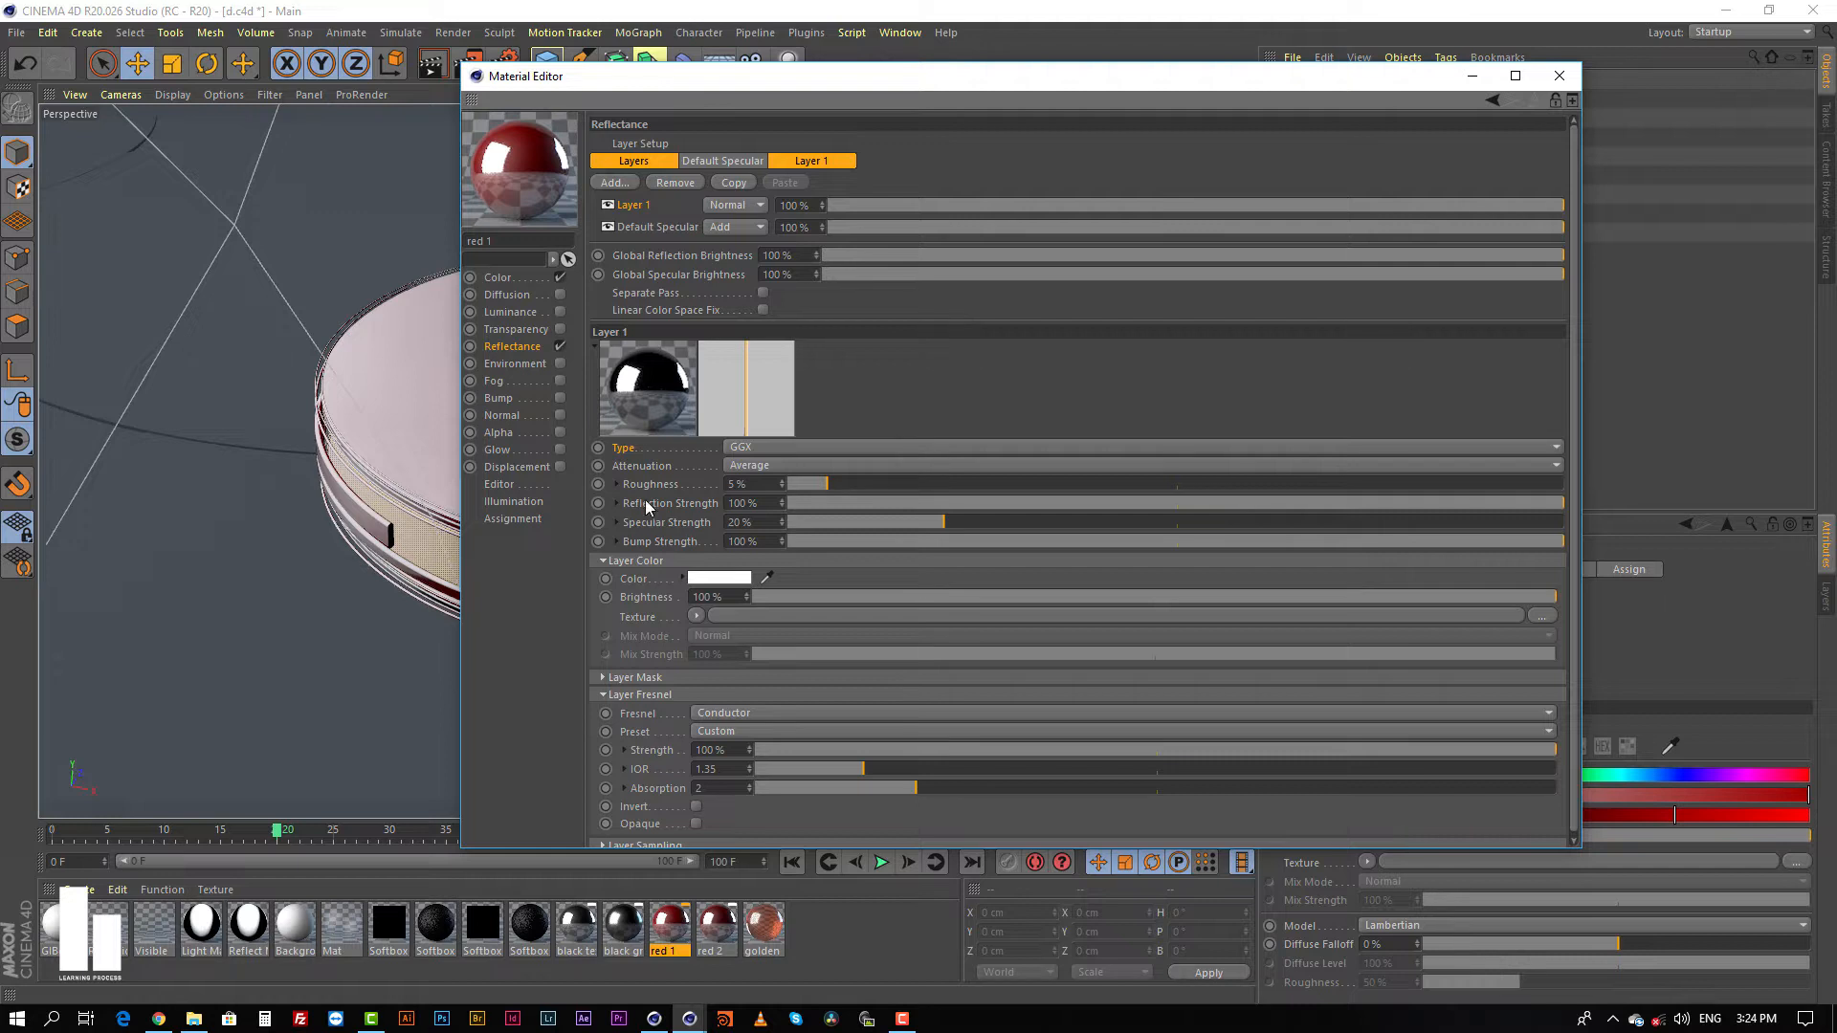
Step: Review the roughness, IOR and absorption of red 1's reflectance layer and its Color channel, and close the Material Editor
click(755, 484)
scroll(632, 623, down, 1)
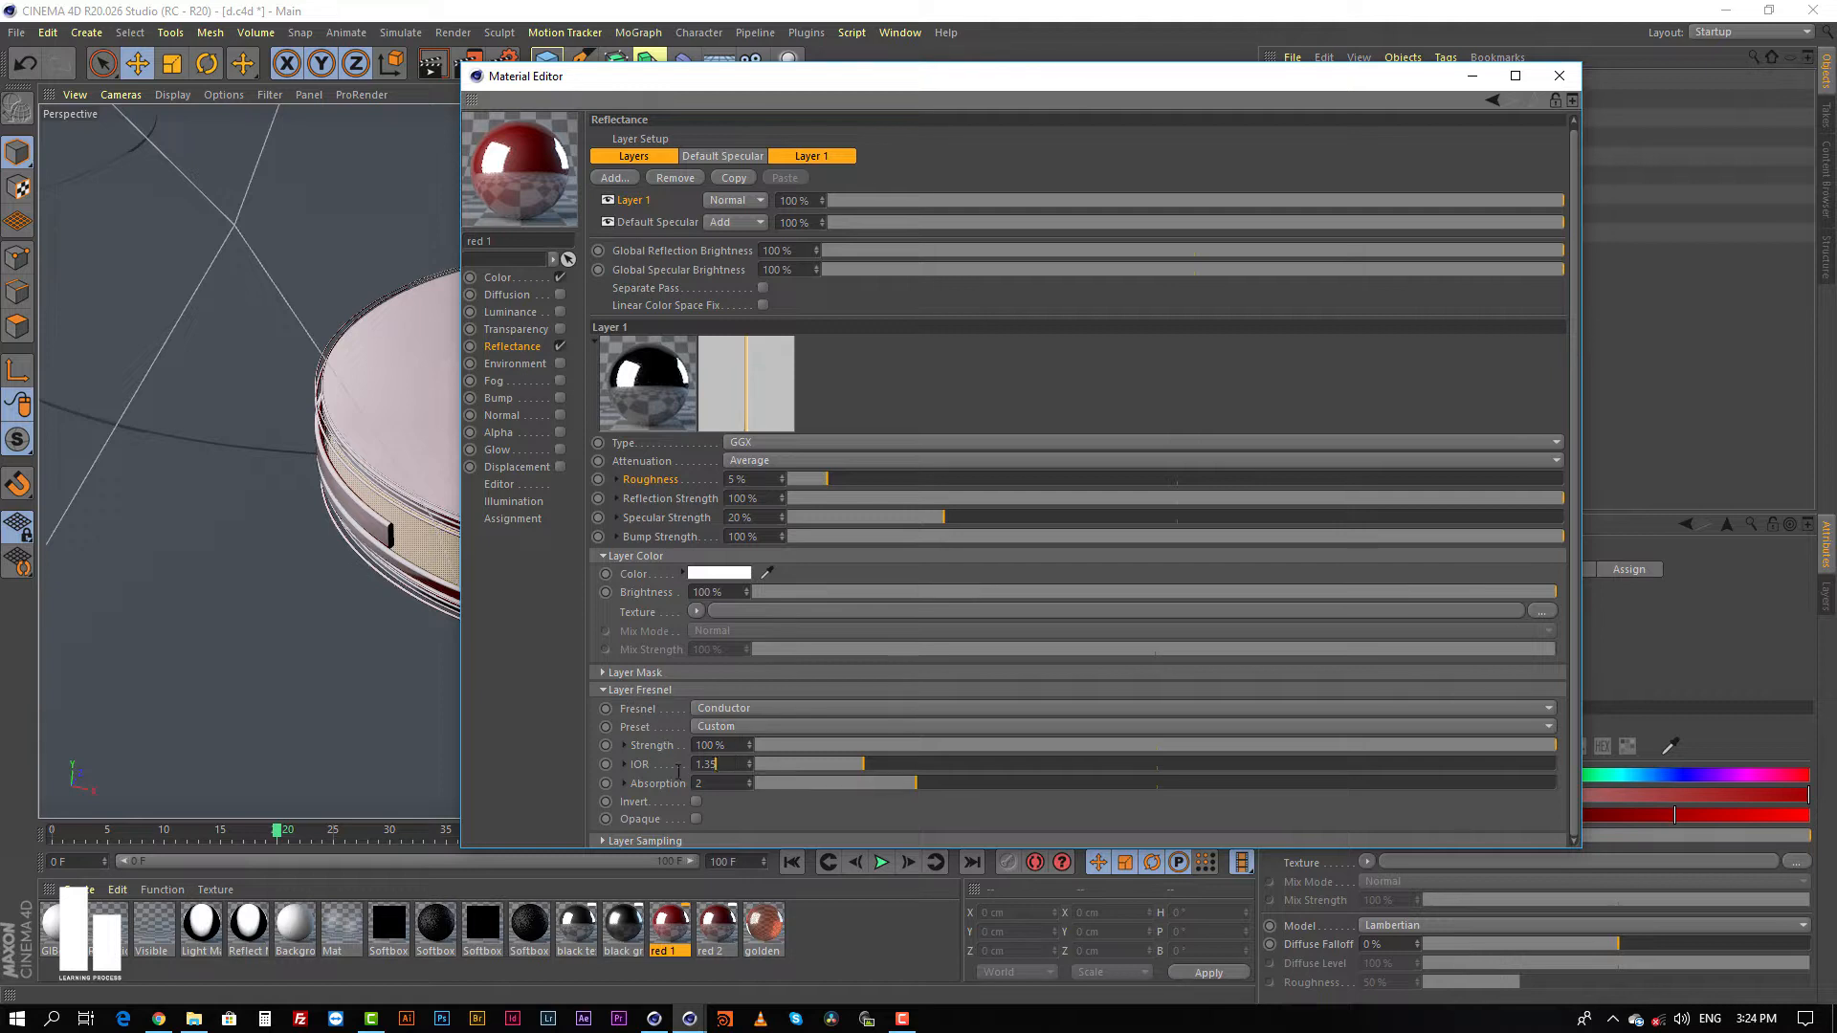
drag(678, 771, 594, 777)
click(728, 785)
click(513, 279)
click(513, 354)
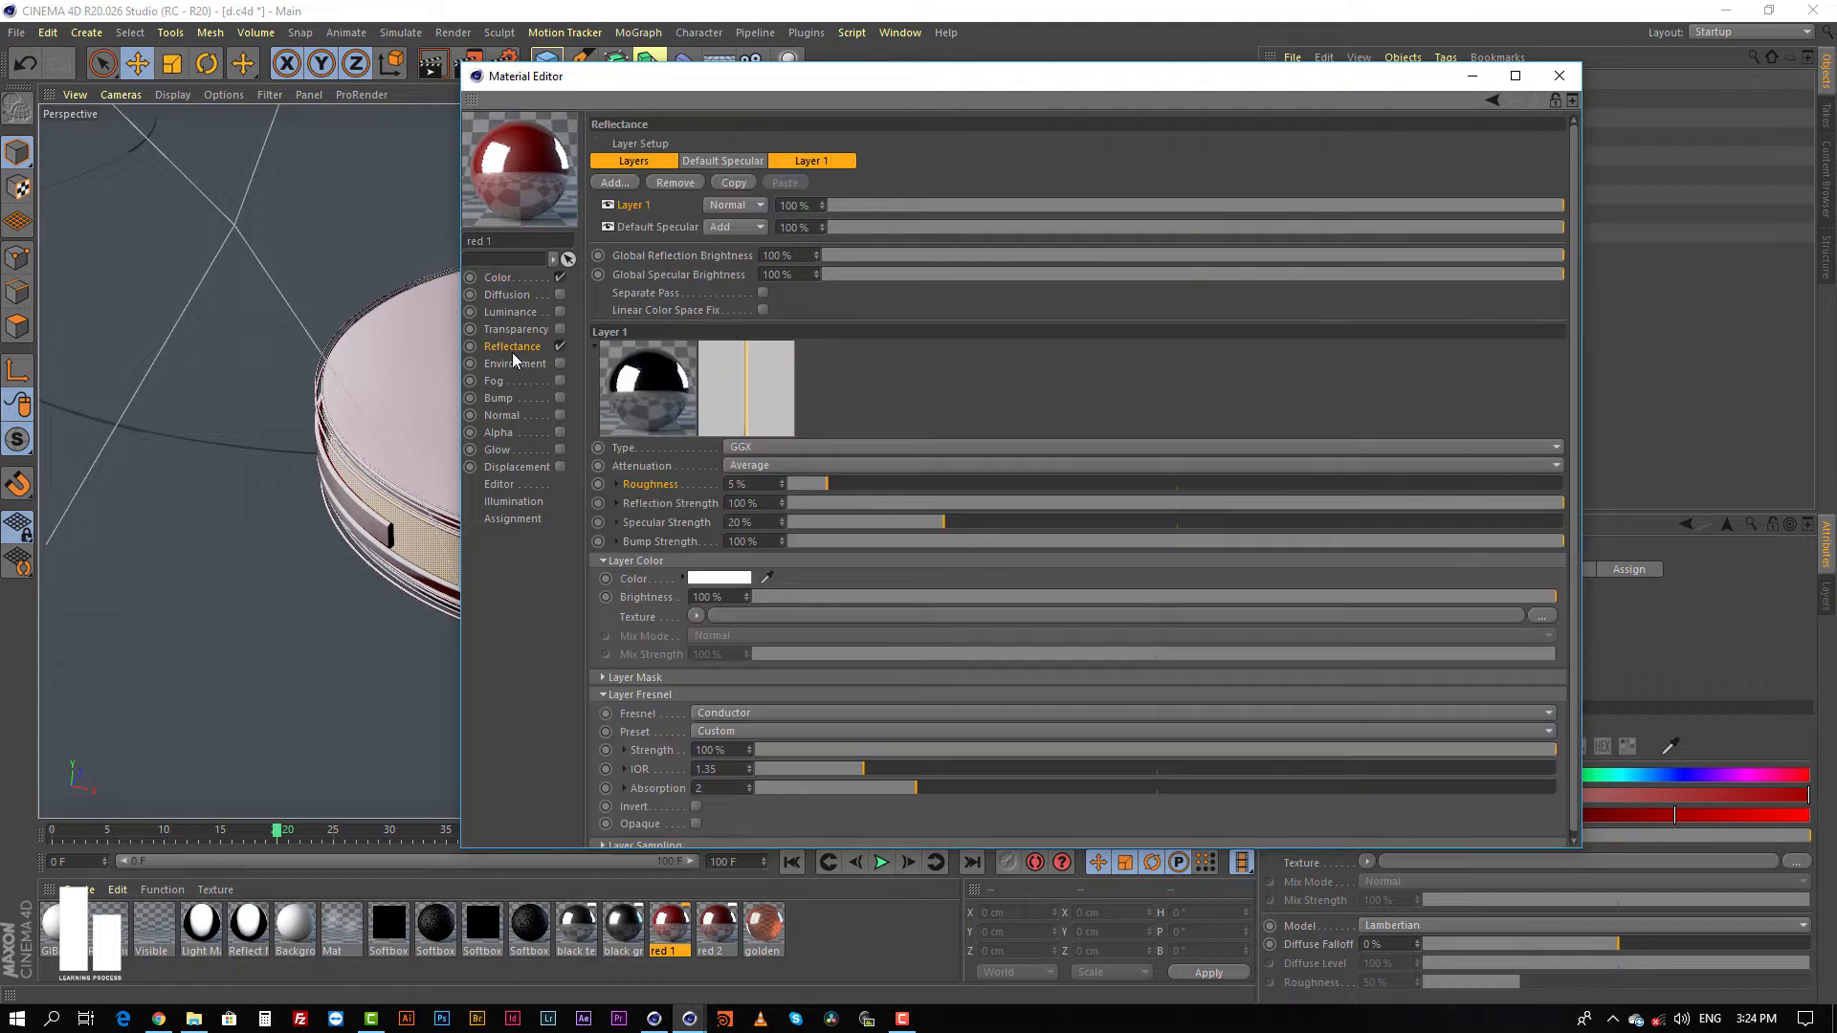
click(1559, 76)
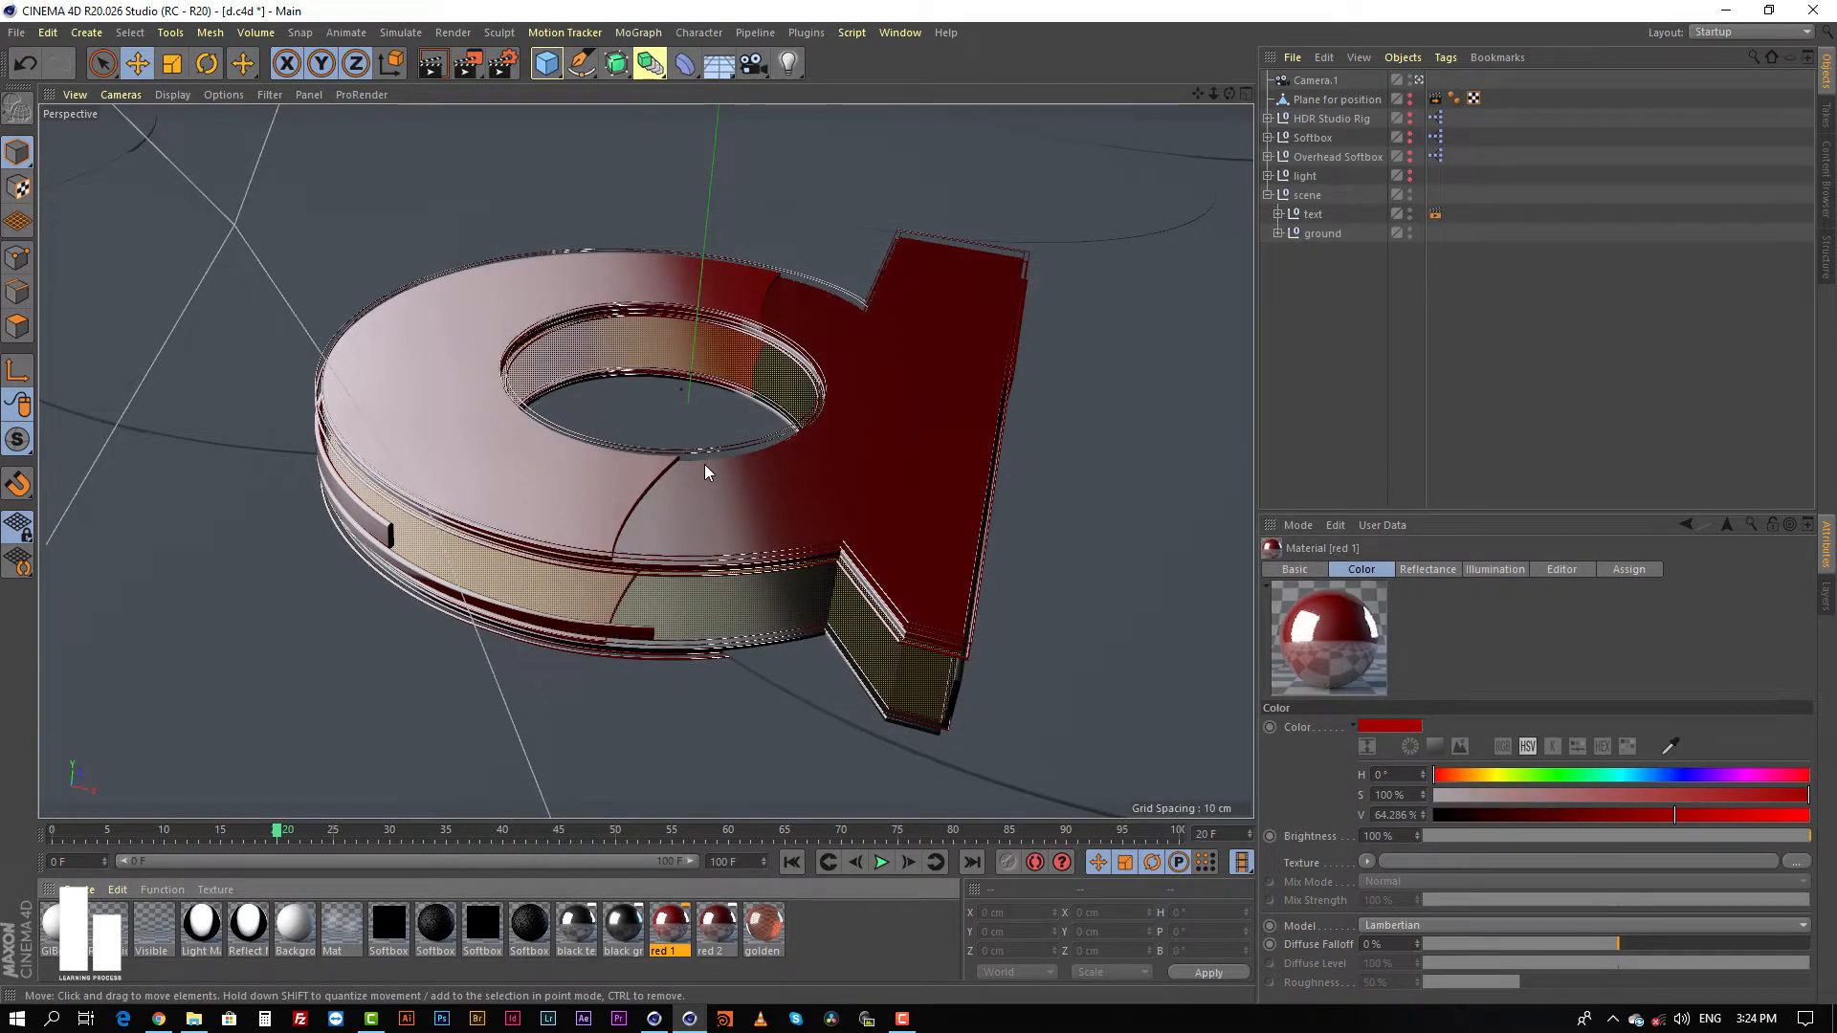
Step: Duplicate the red 1 material and delete the copy
click(1299, 324)
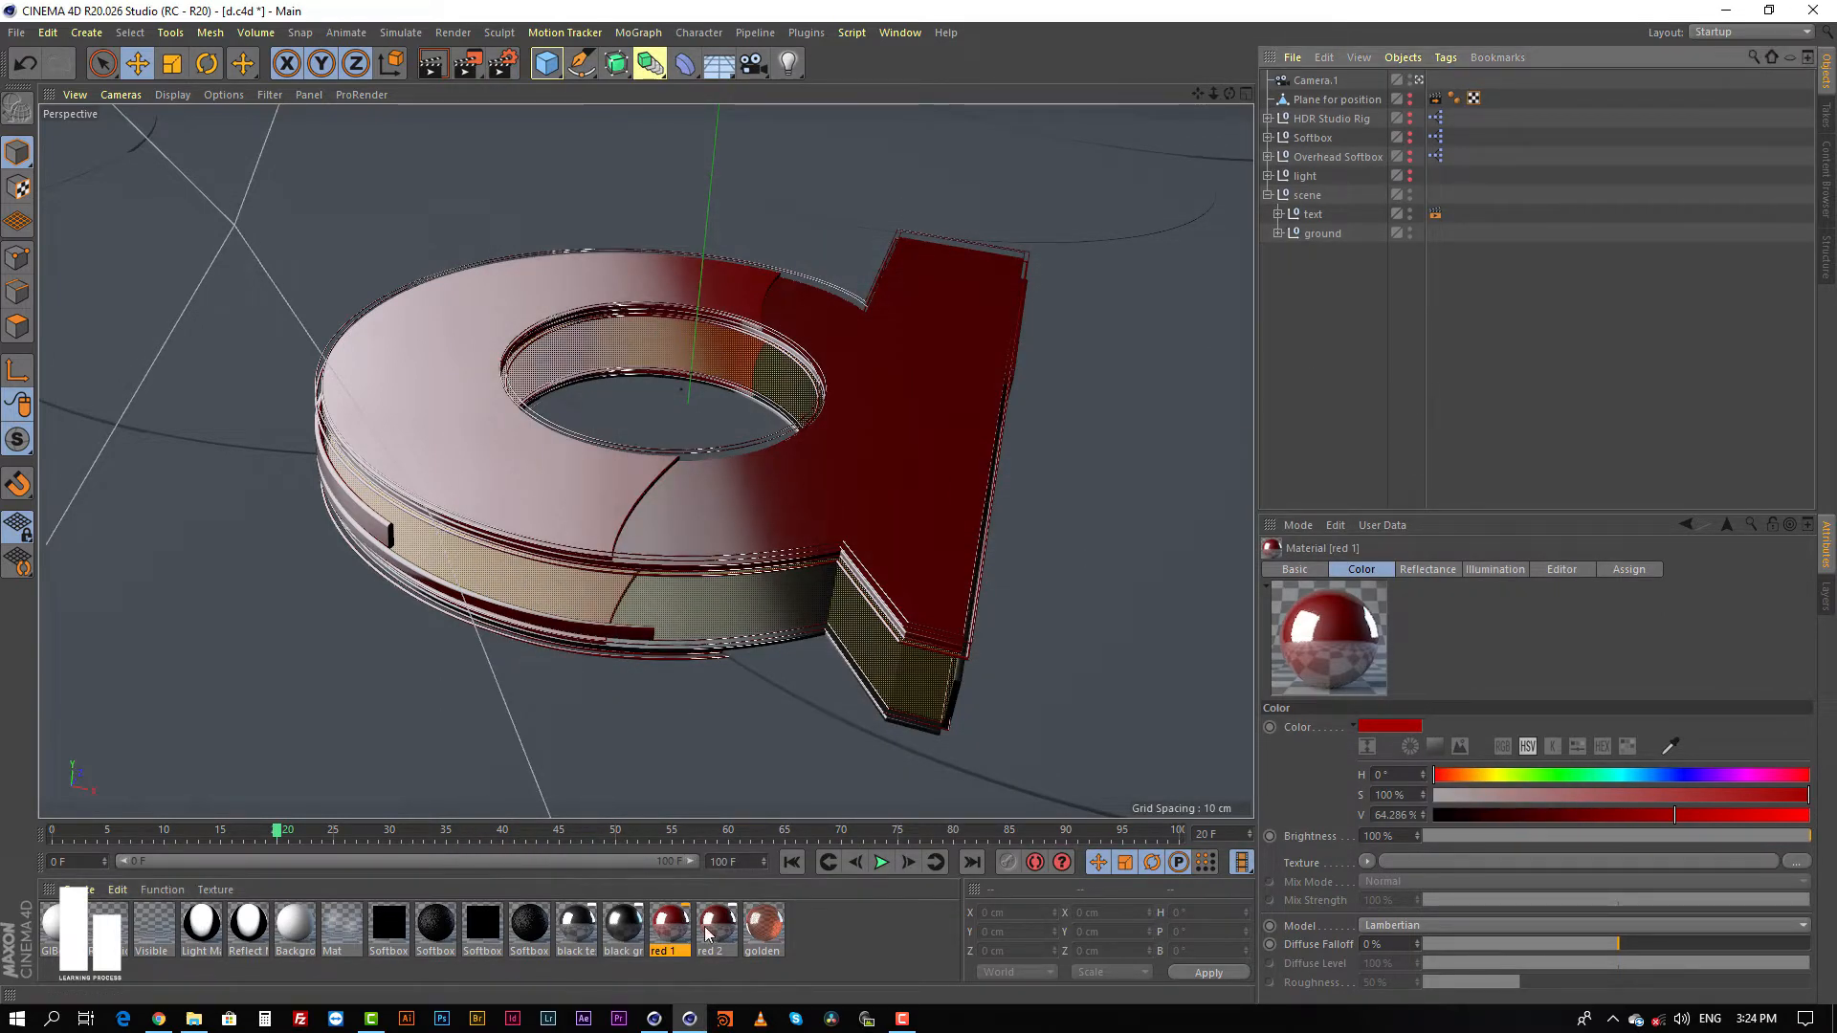
click(670, 932)
ctrl+drag(660, 928, 717, 930)
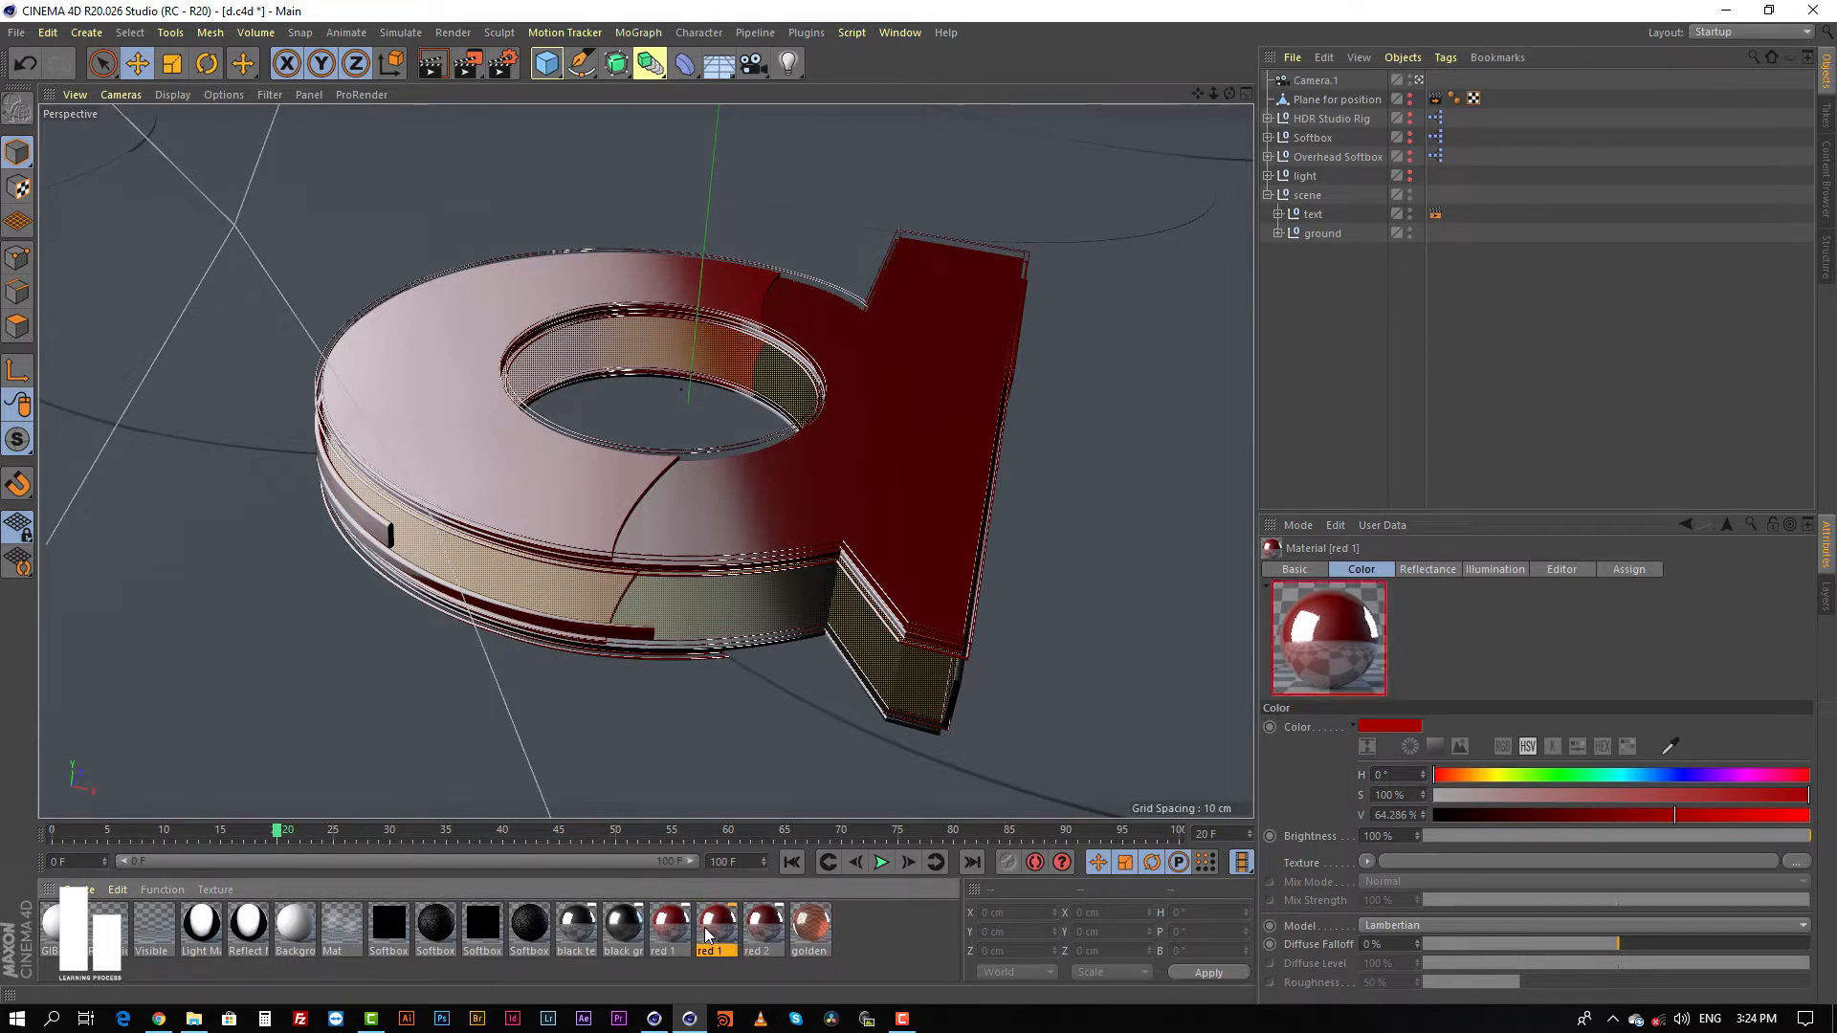
key(Delete)
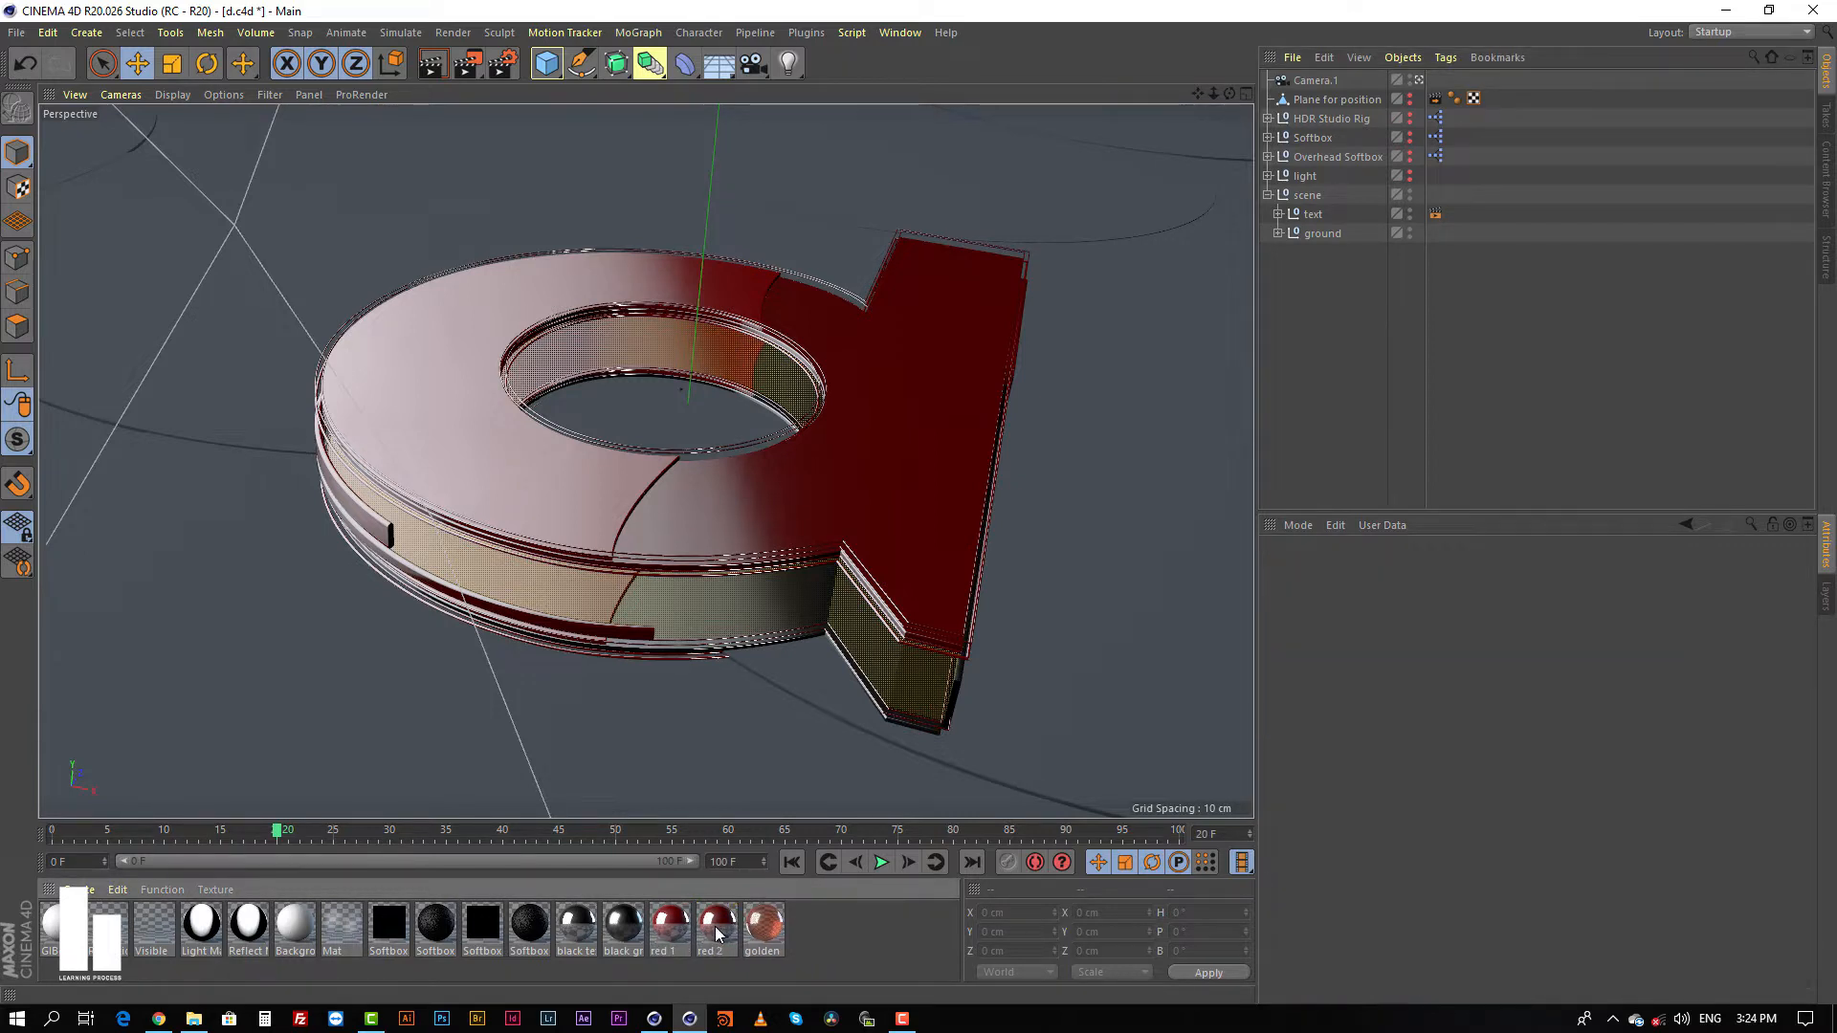
Step: Set the V value of the red 2 material's color to 54 % and close the Material Editor
click(715, 941)
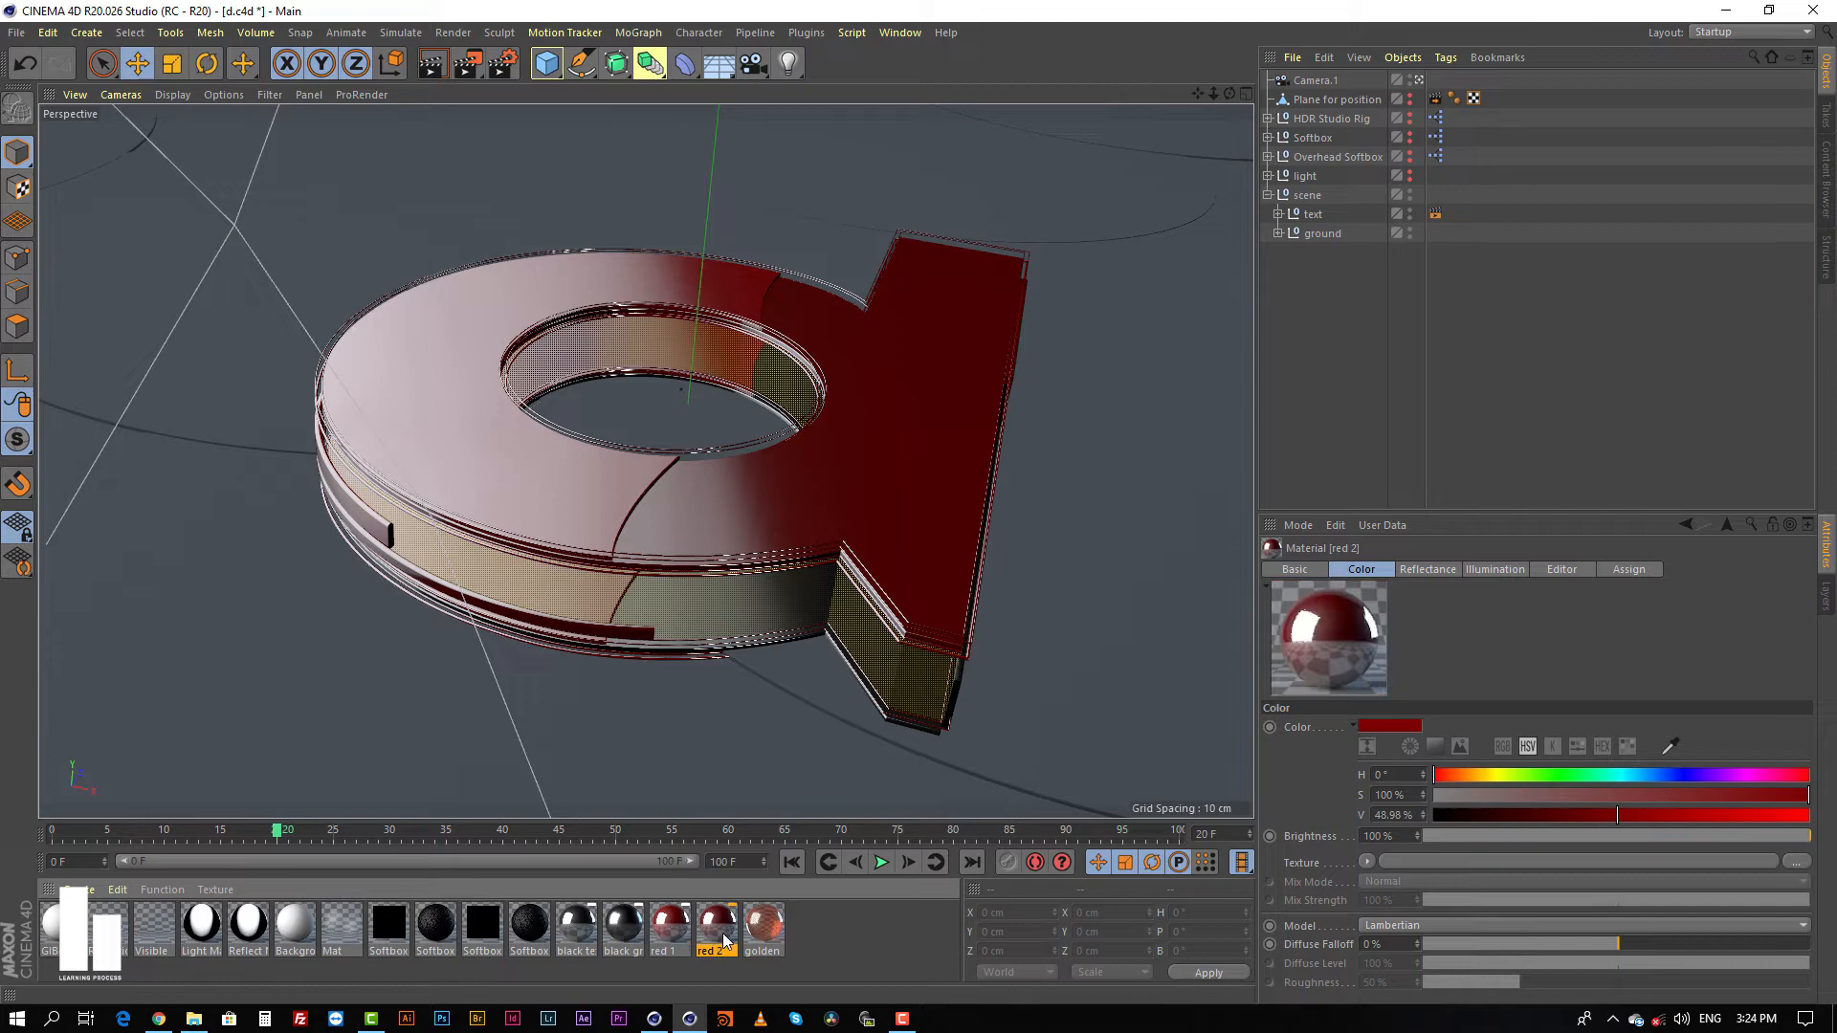
double_click(720, 933)
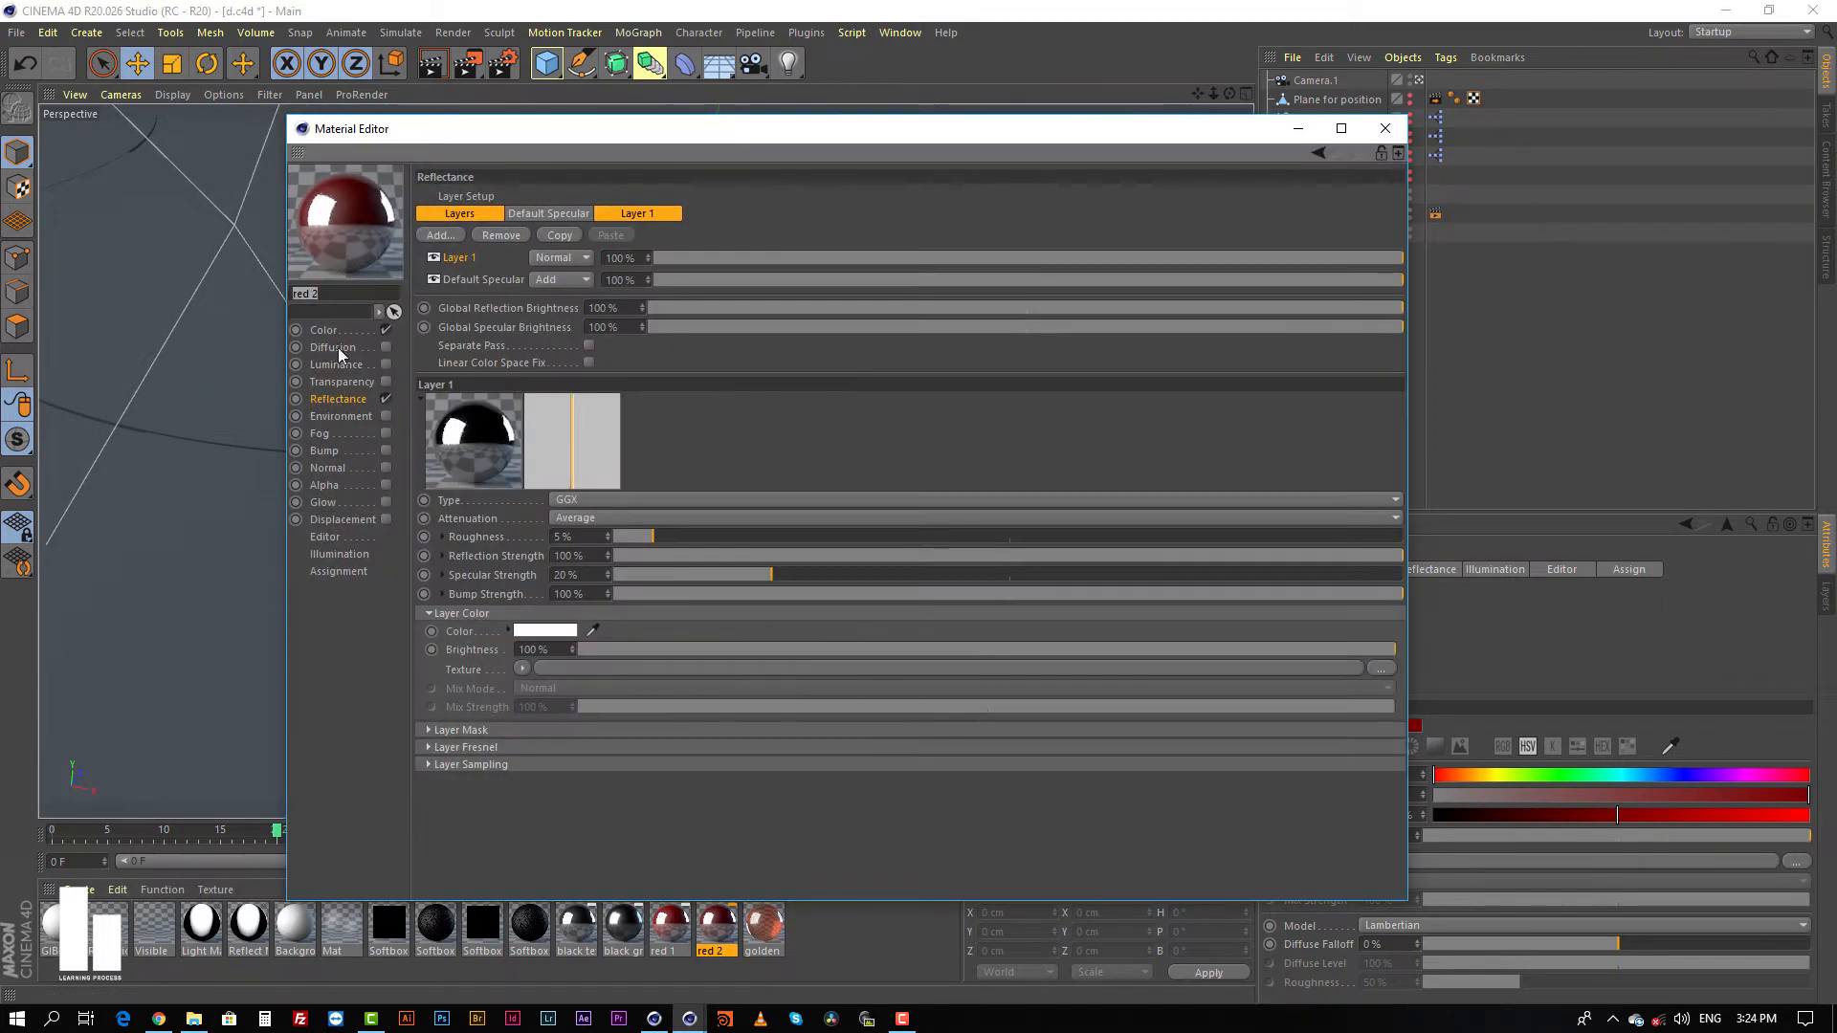
click(336, 330)
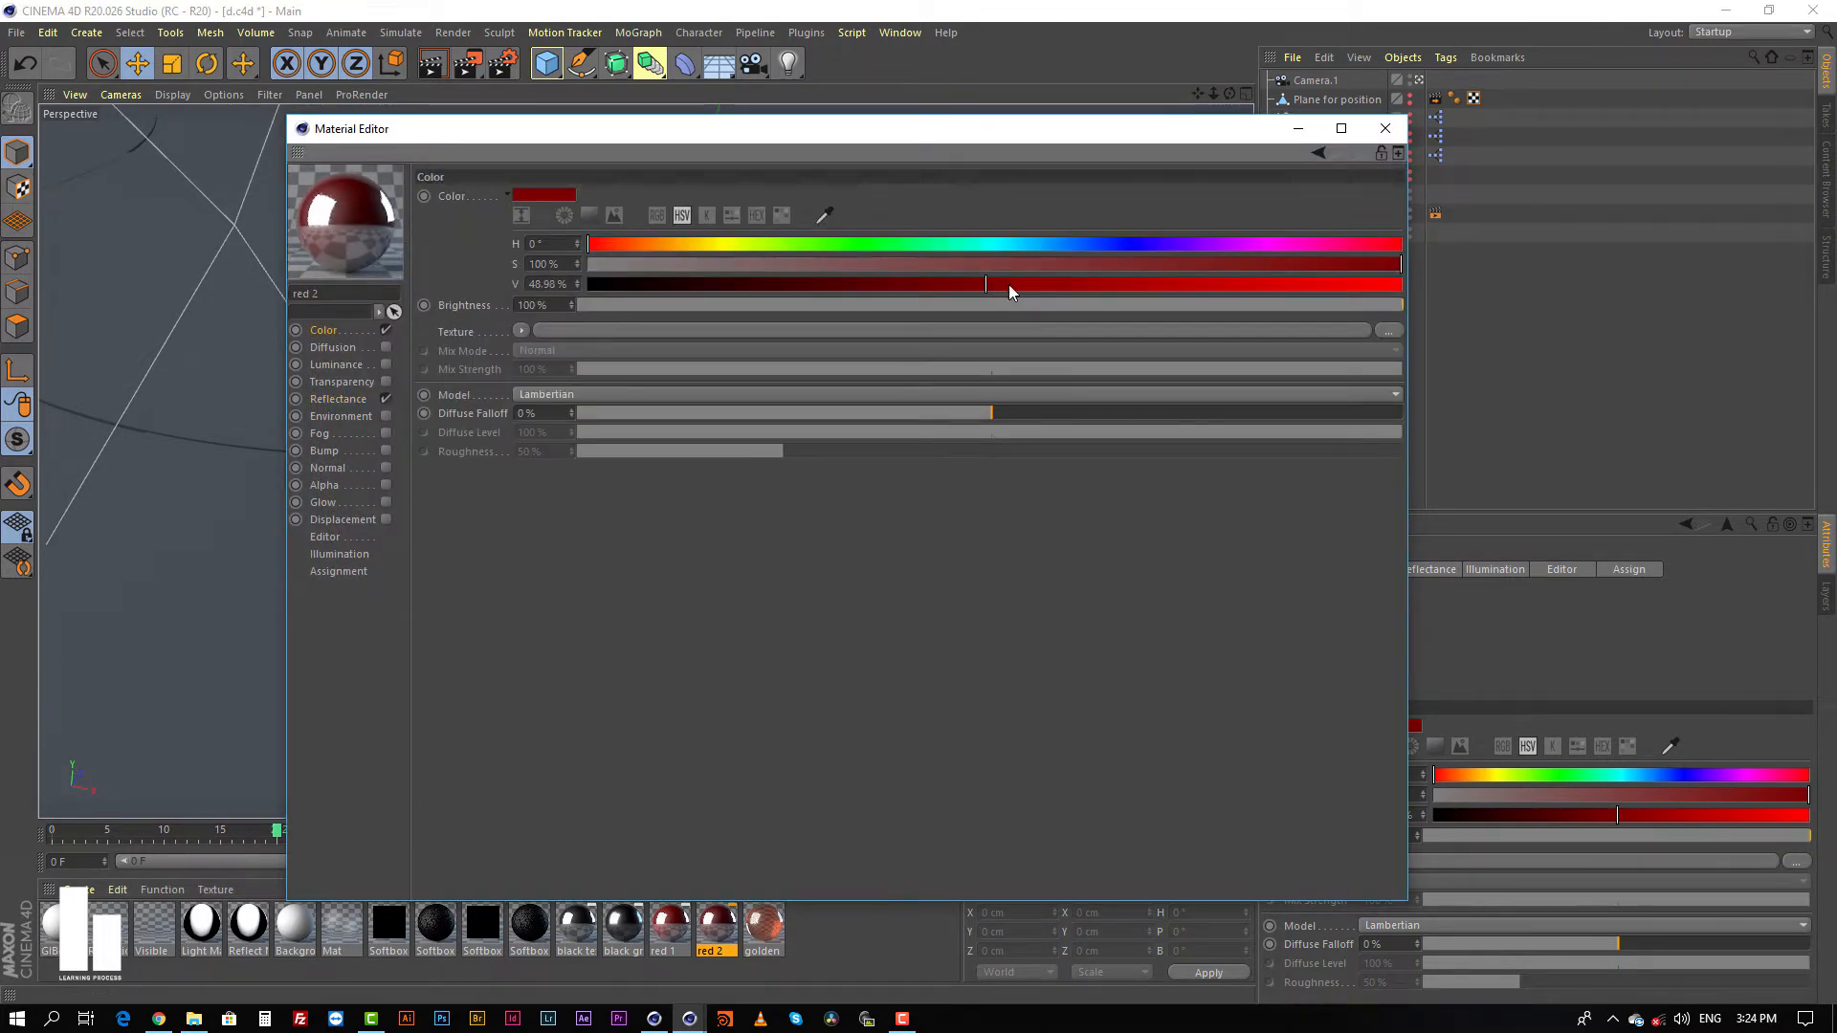
mouse_move(1008, 284)
mouse_down()
mouse_move(1265, 289)
mouse_move(836, 301)
mouse_move(1027, 287)
mouse_up()
click(1384, 129)
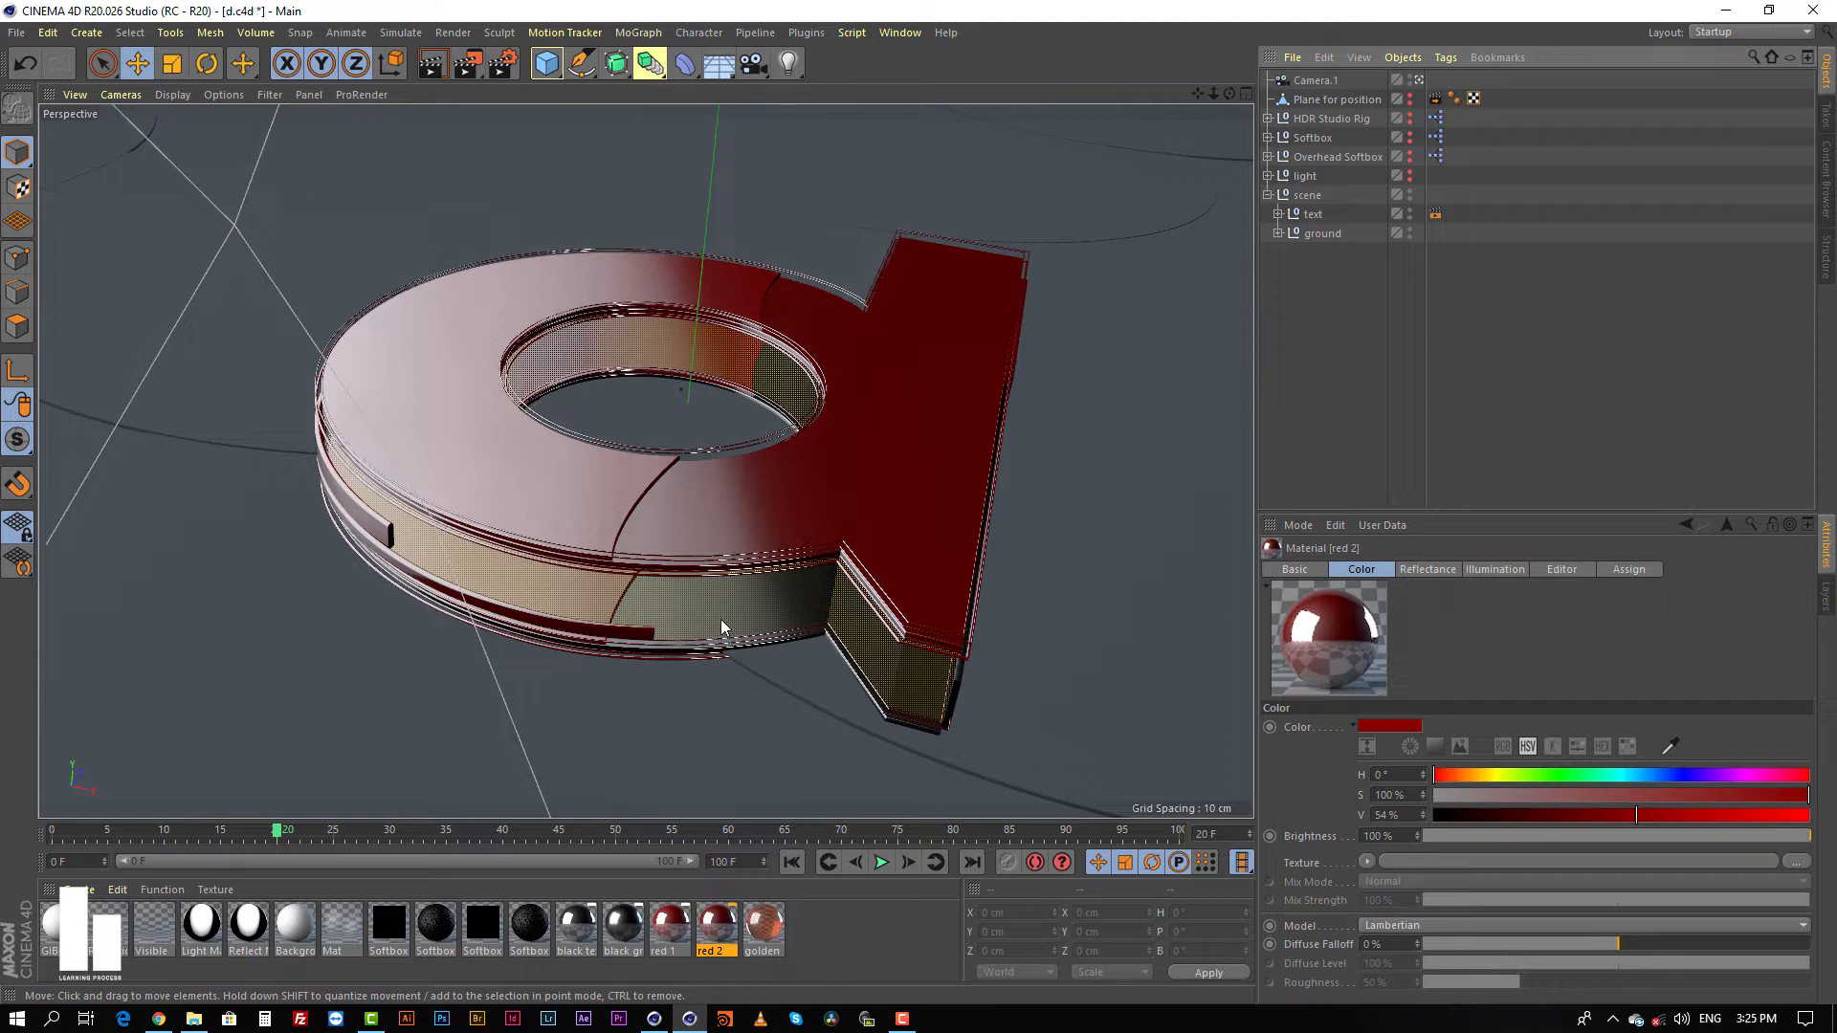
Step: Inspect the letter's side and top extrusions and the ground extrusion in the viewport, and clear the selection
click(887, 666)
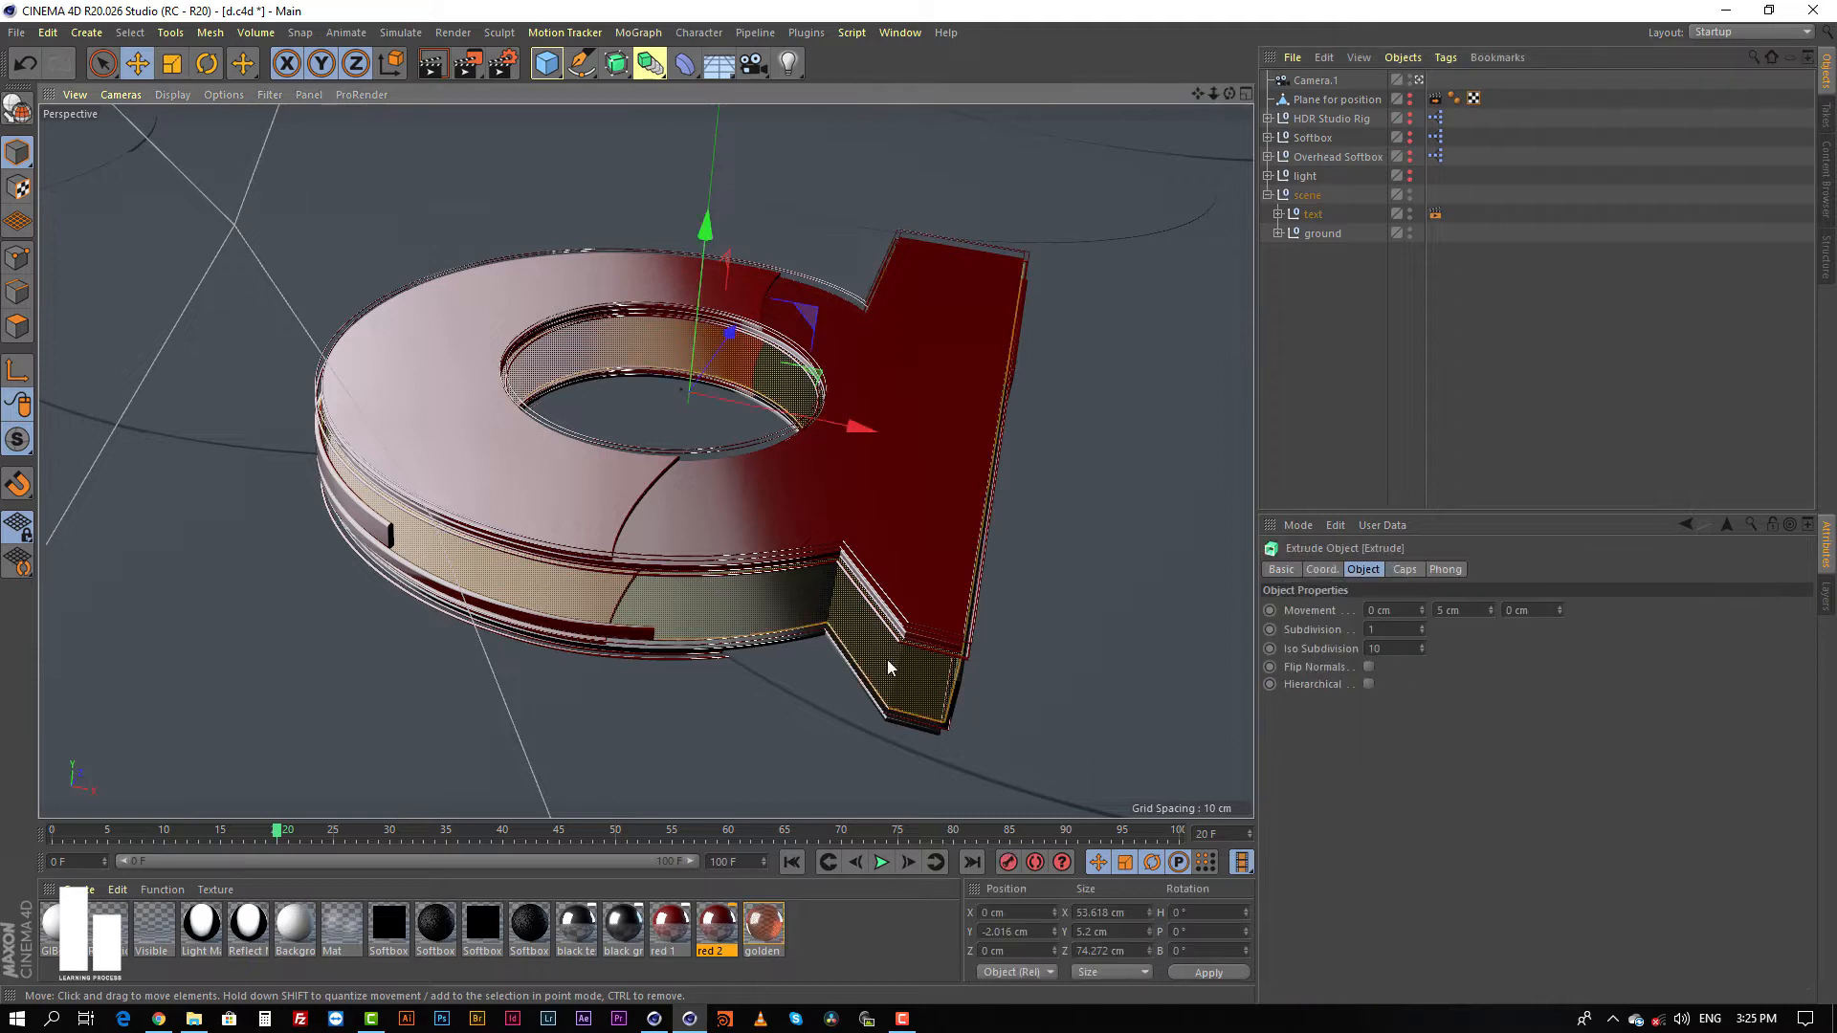
click(862, 497)
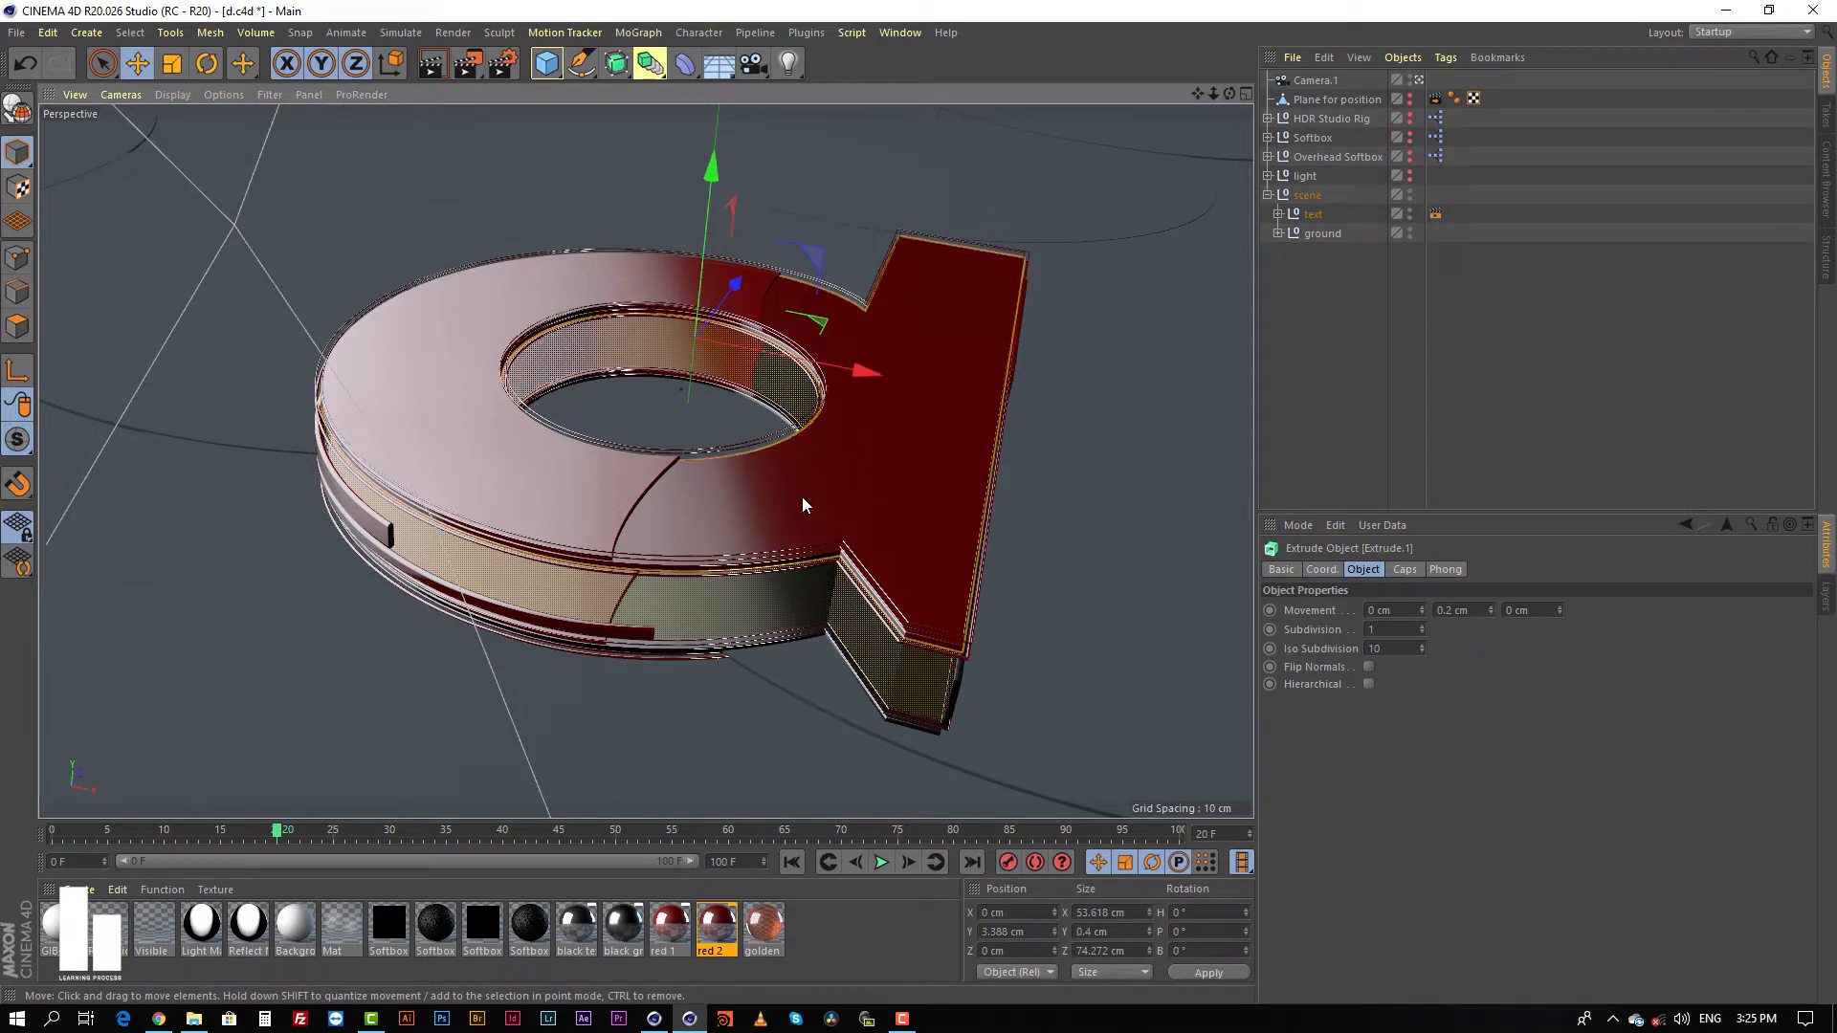
click(1069, 489)
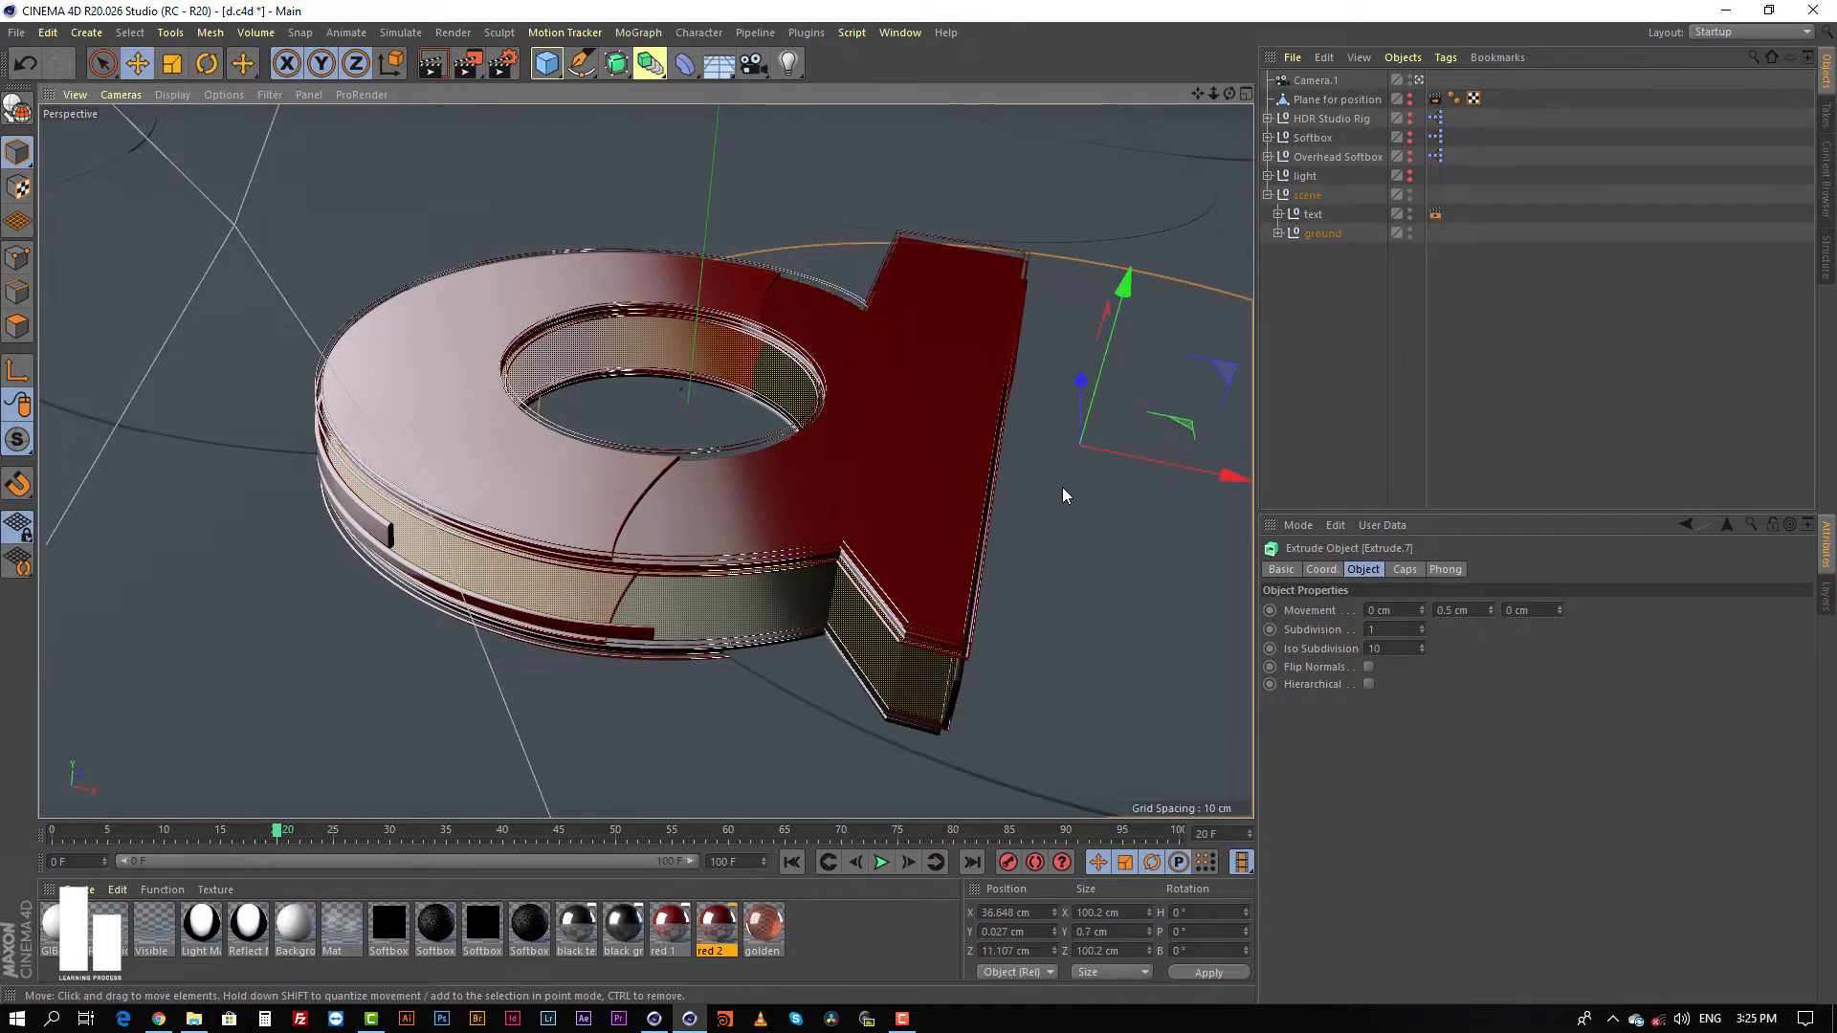
click(1058, 485)
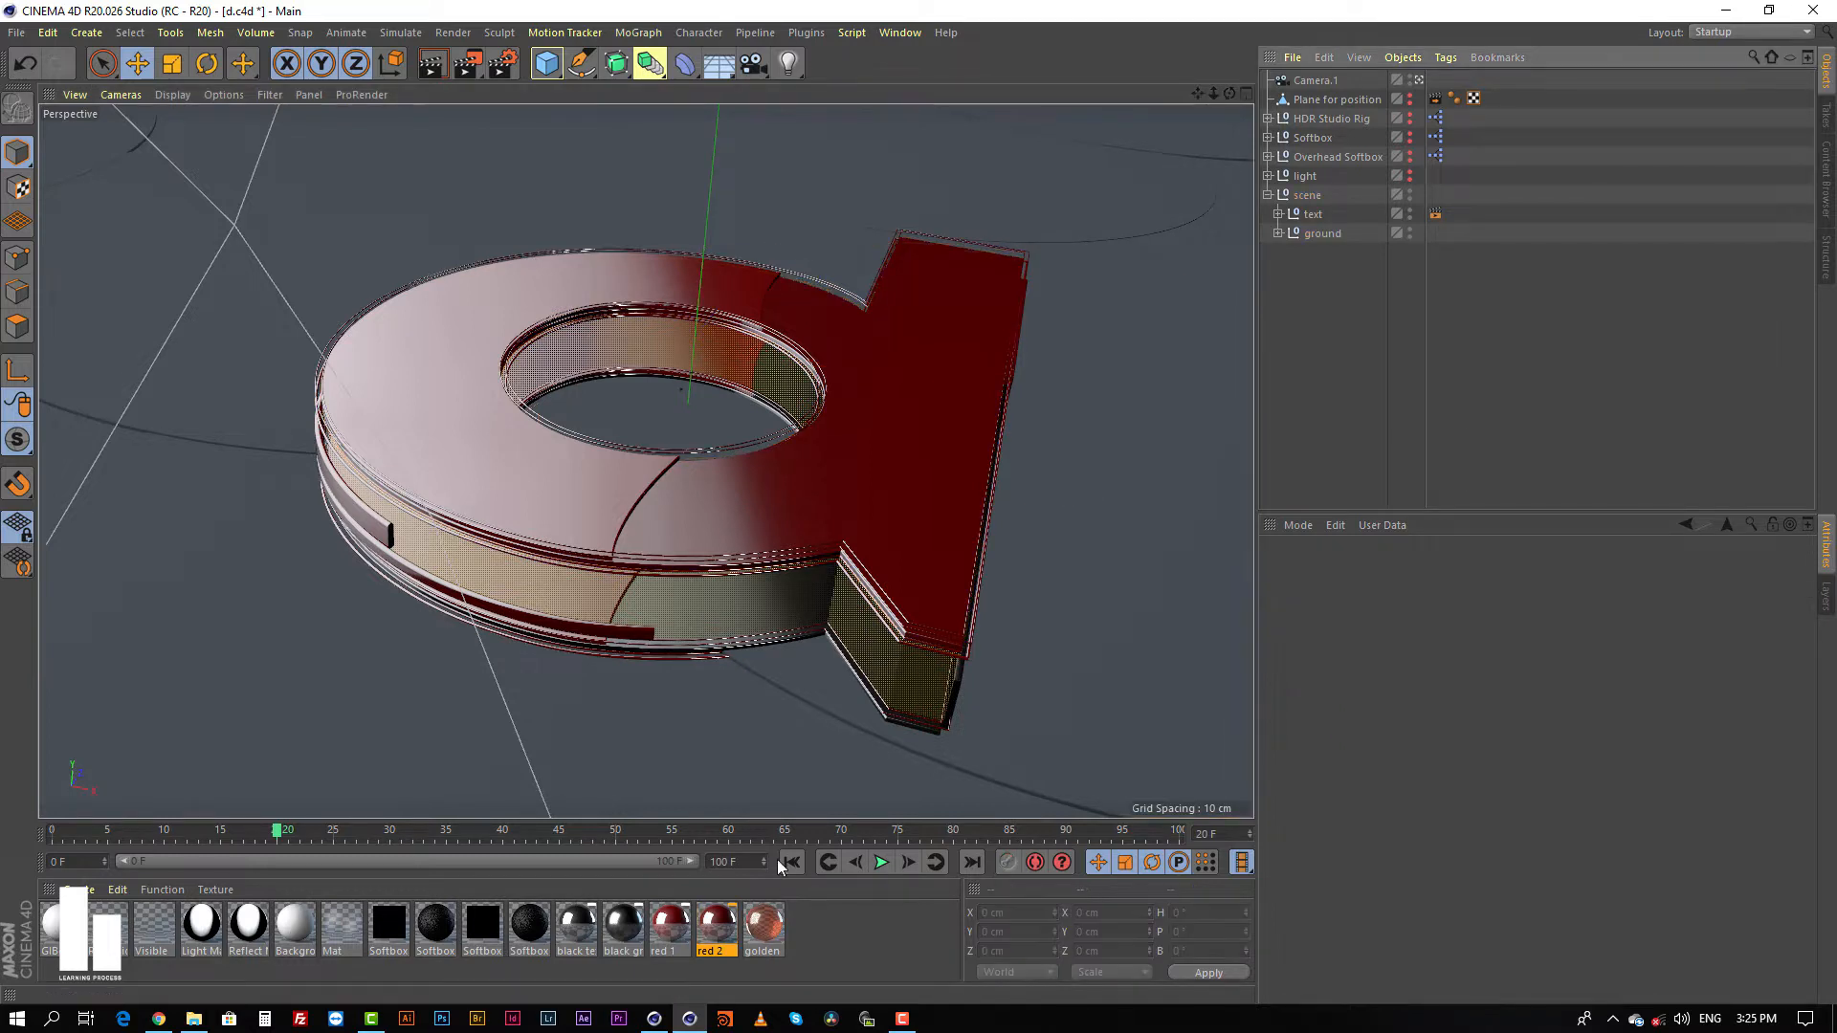
Step: Open the golden material and review its Transparency channel, including the absorption distance
click(763, 928)
double_click(764, 933)
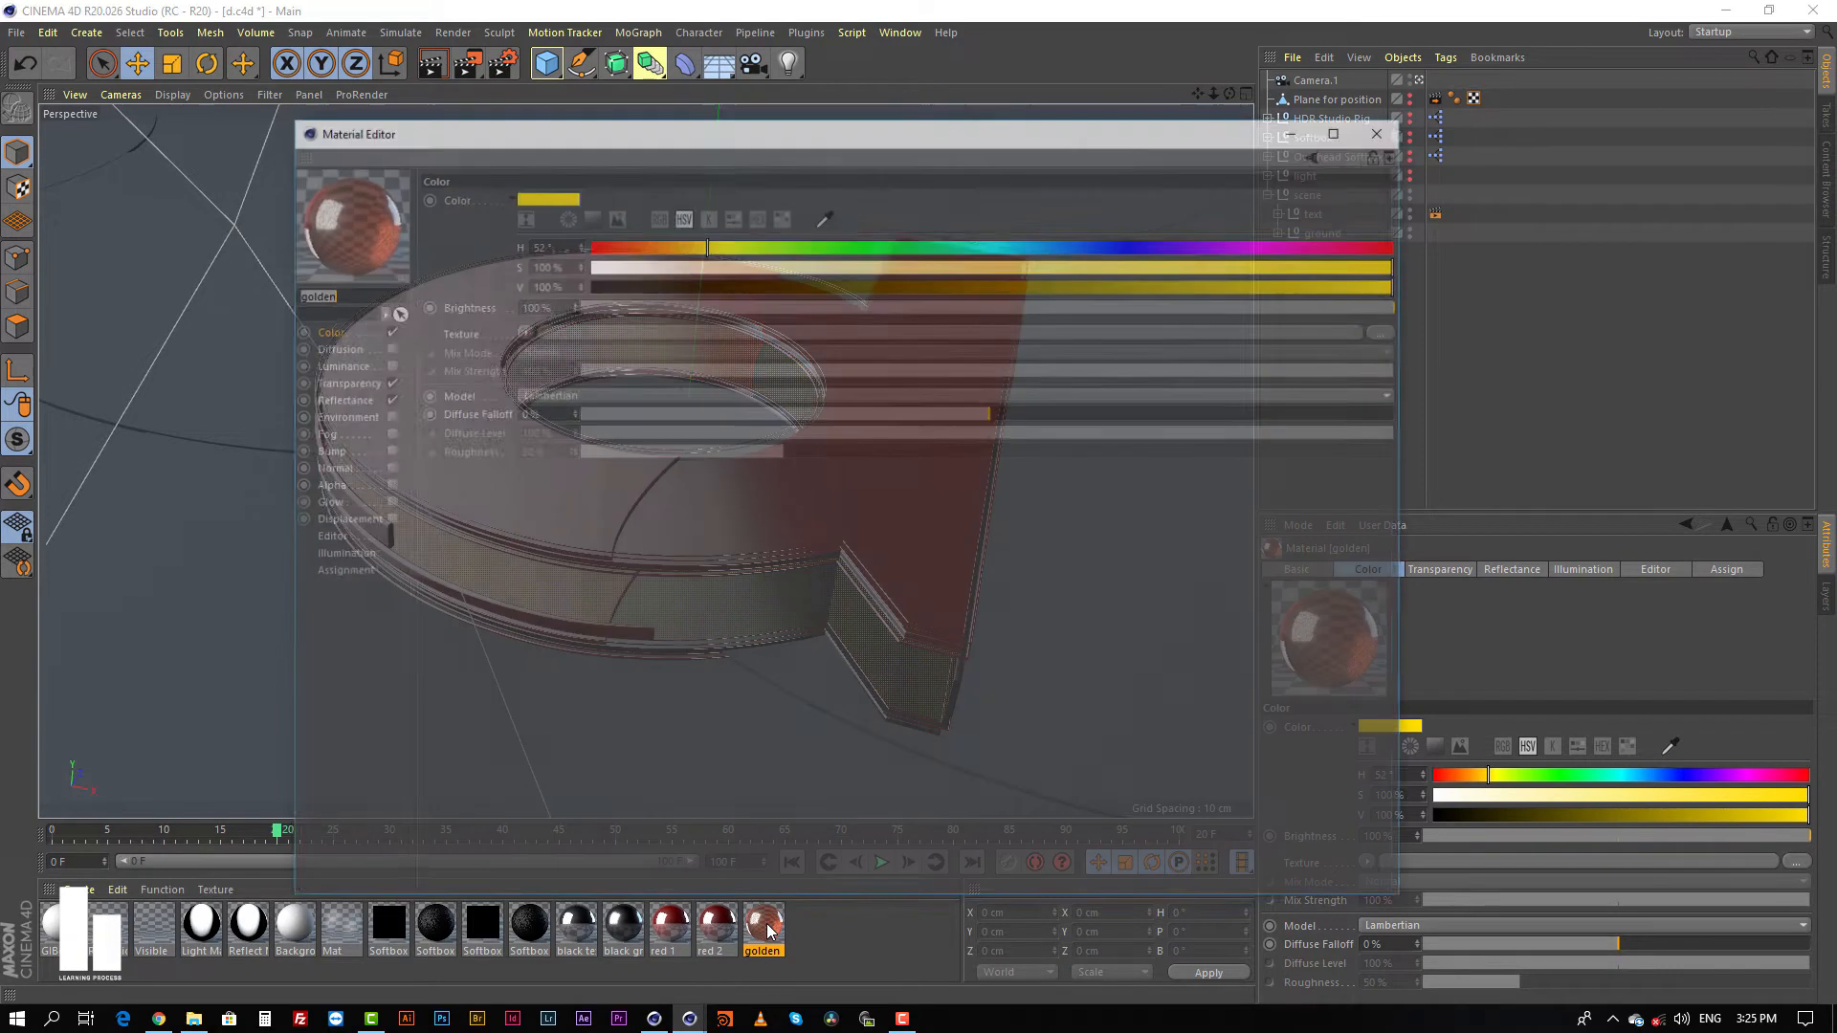
click(336, 398)
click(337, 382)
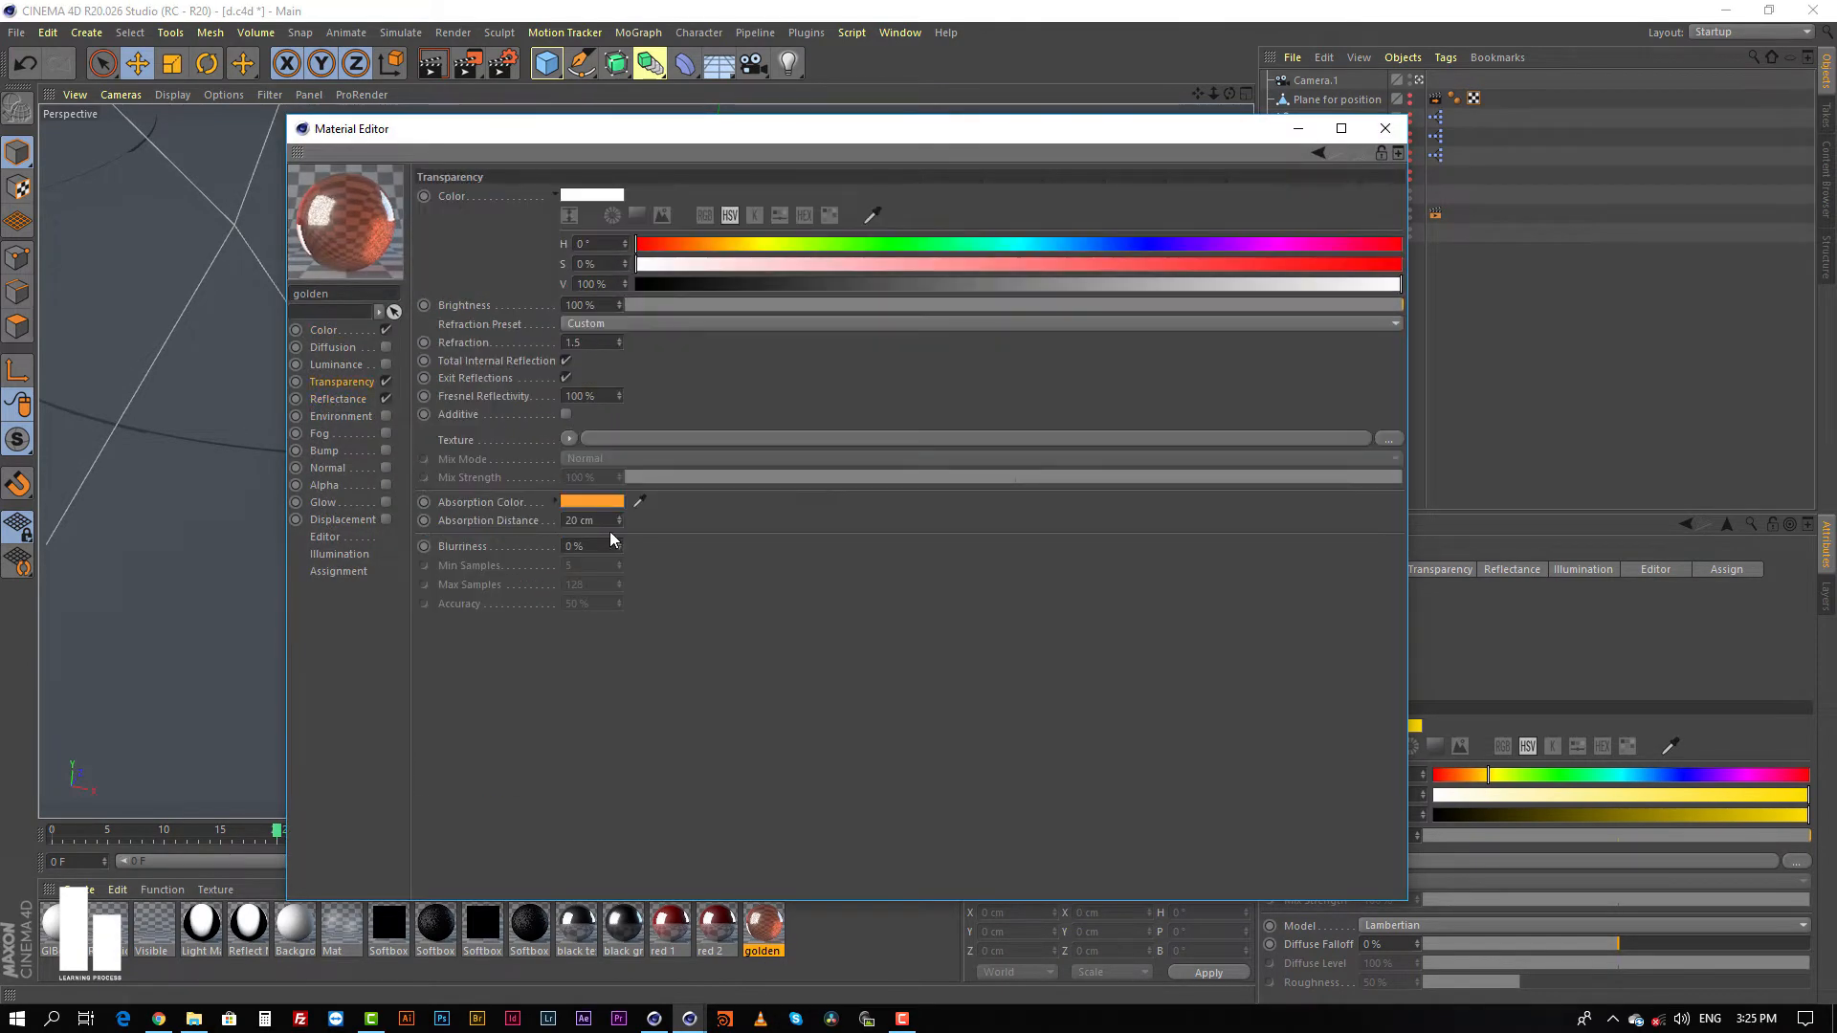
click(609, 520)
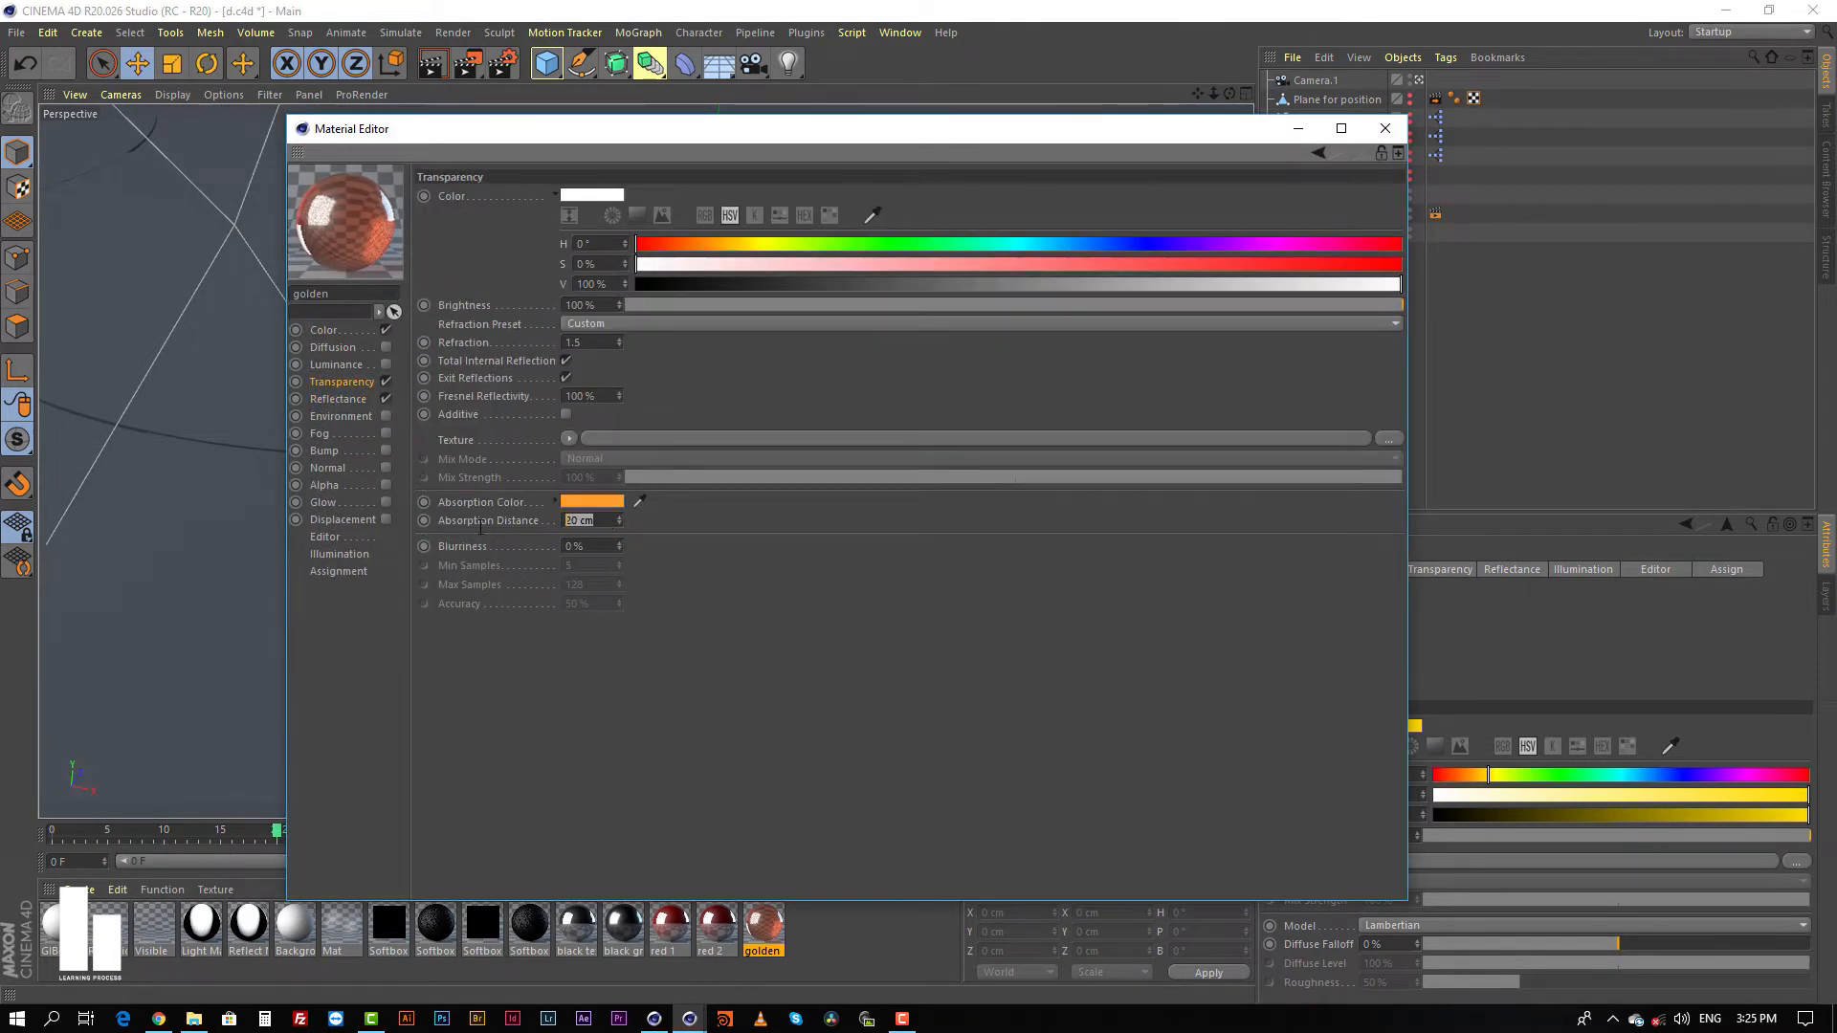
Step: Try a white absorption color on the golden material, undo the change and close the Material Editor
click(595, 503)
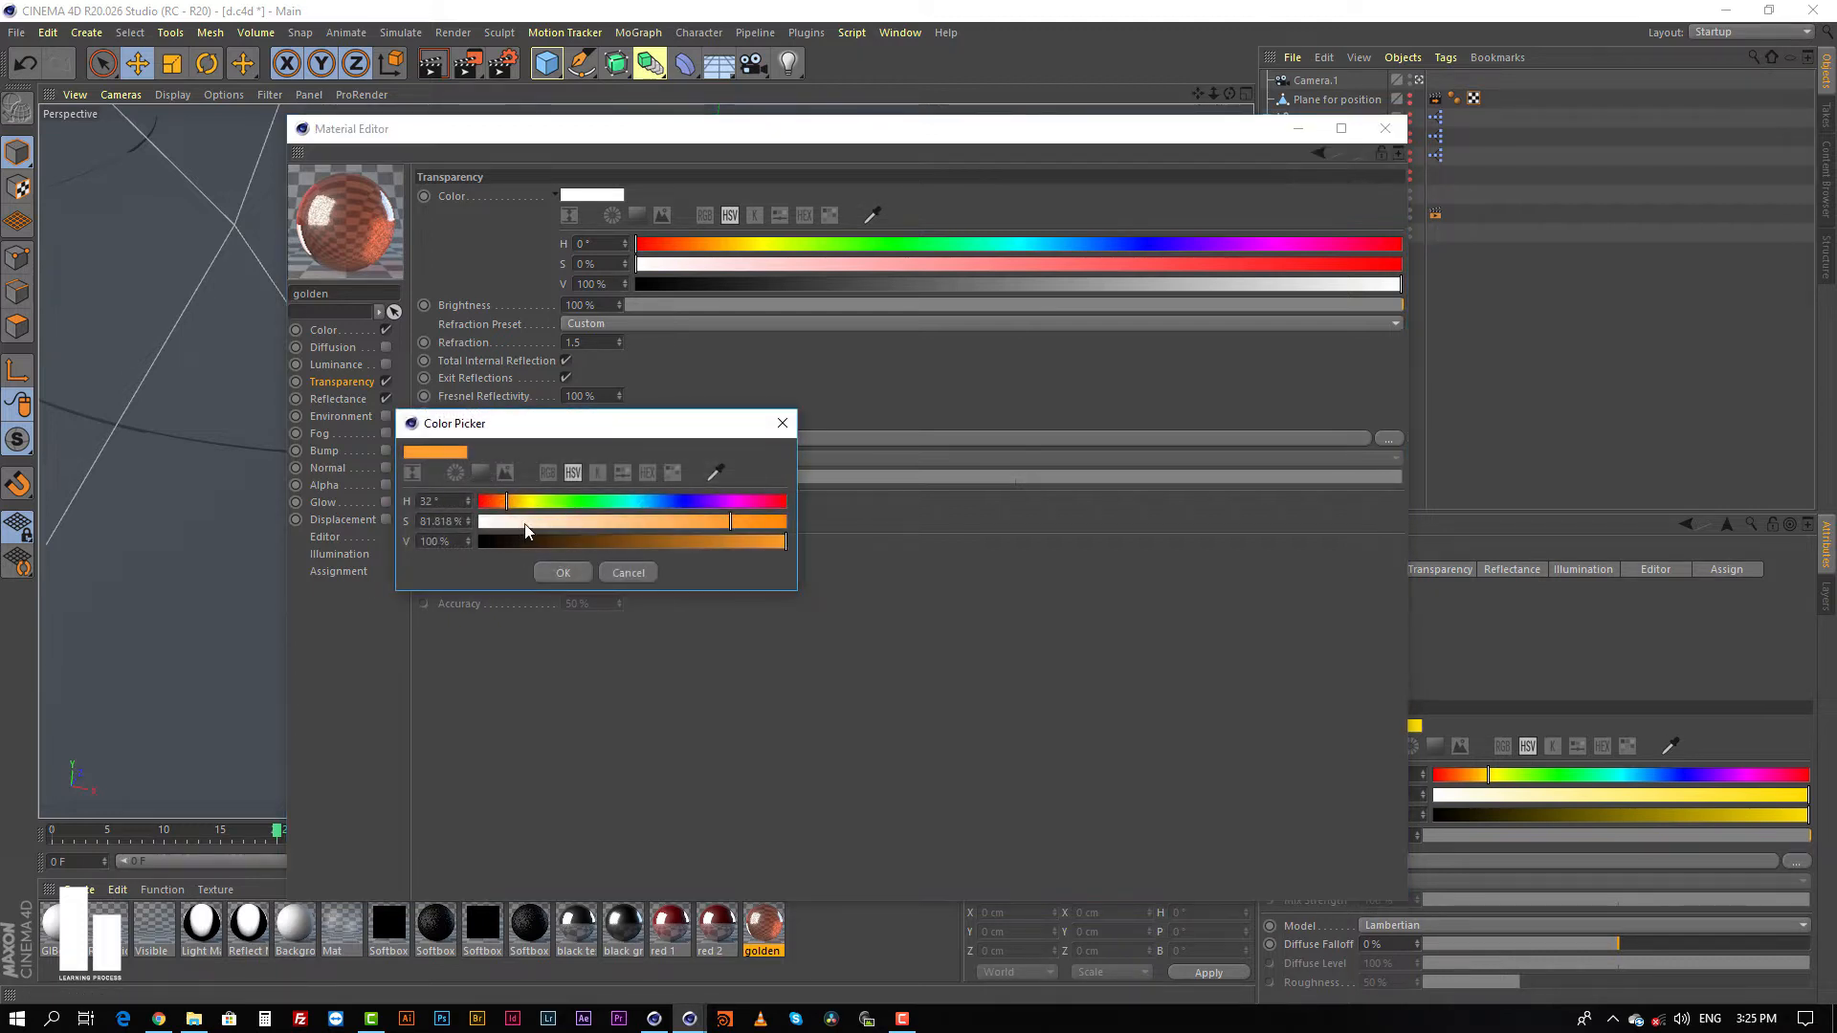
drag(525, 524, 472, 525)
click(565, 573)
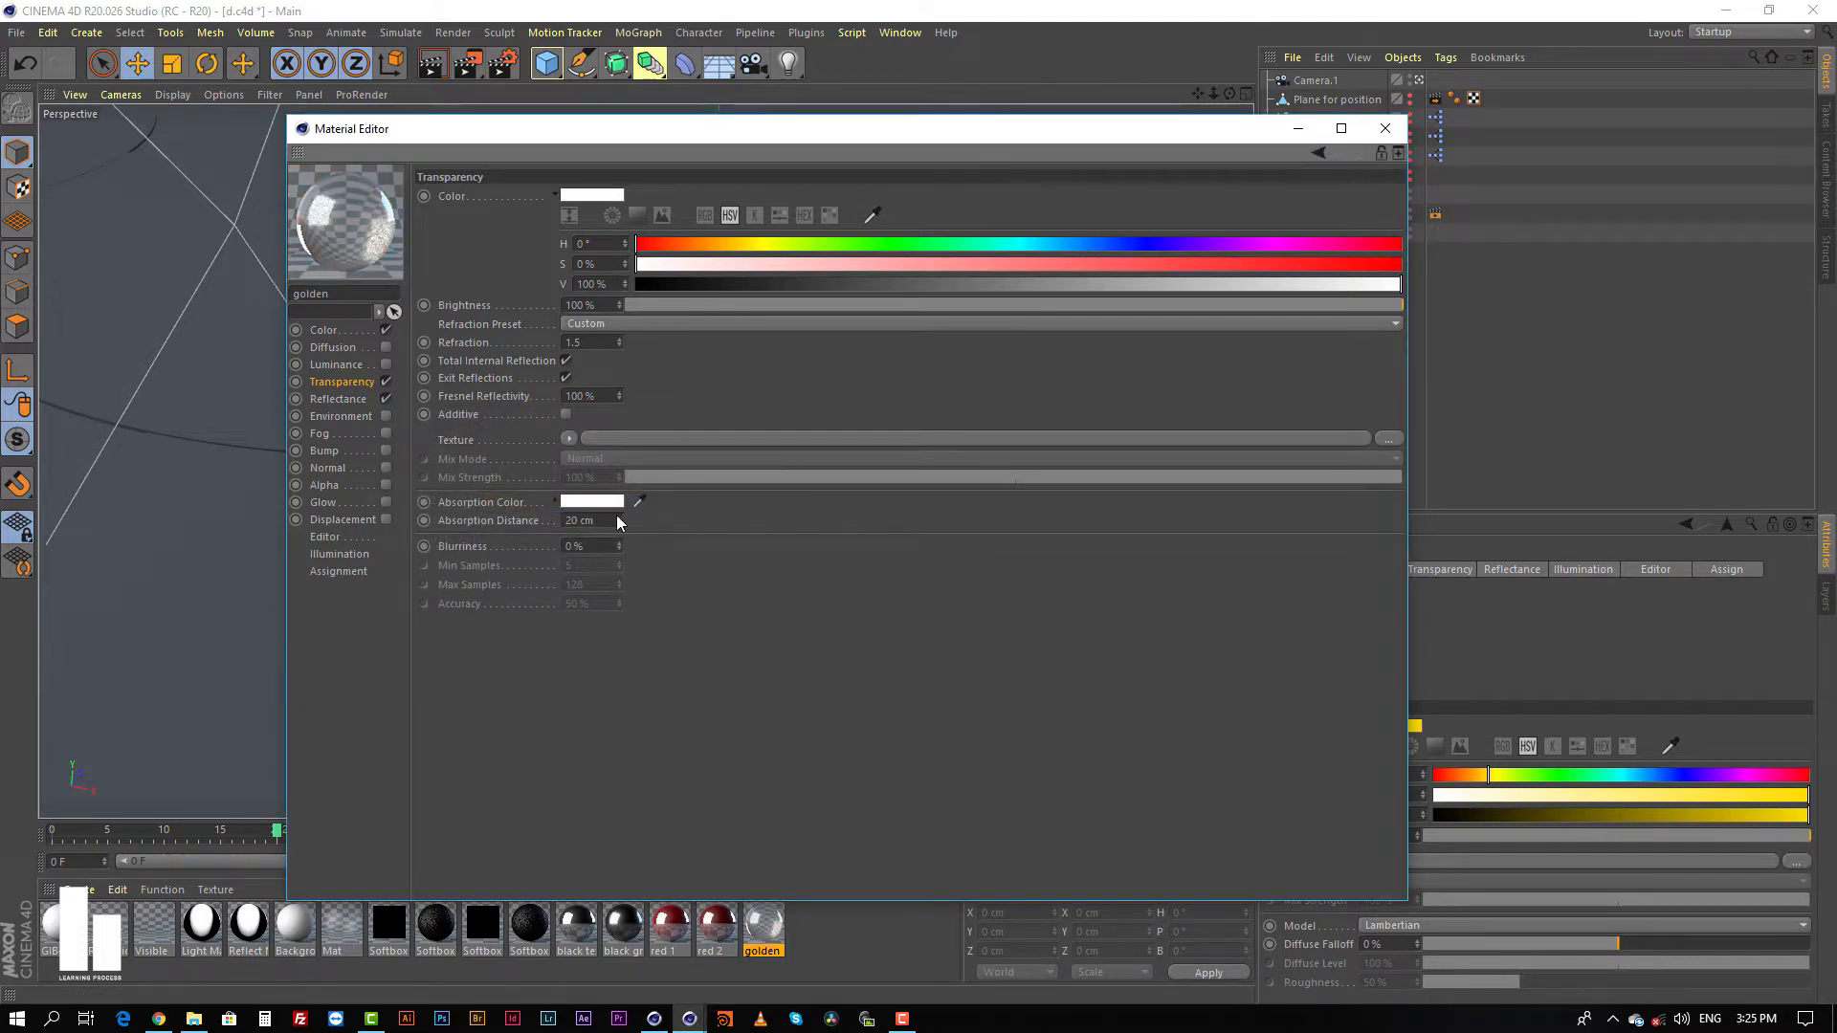
key(ctrl+z)
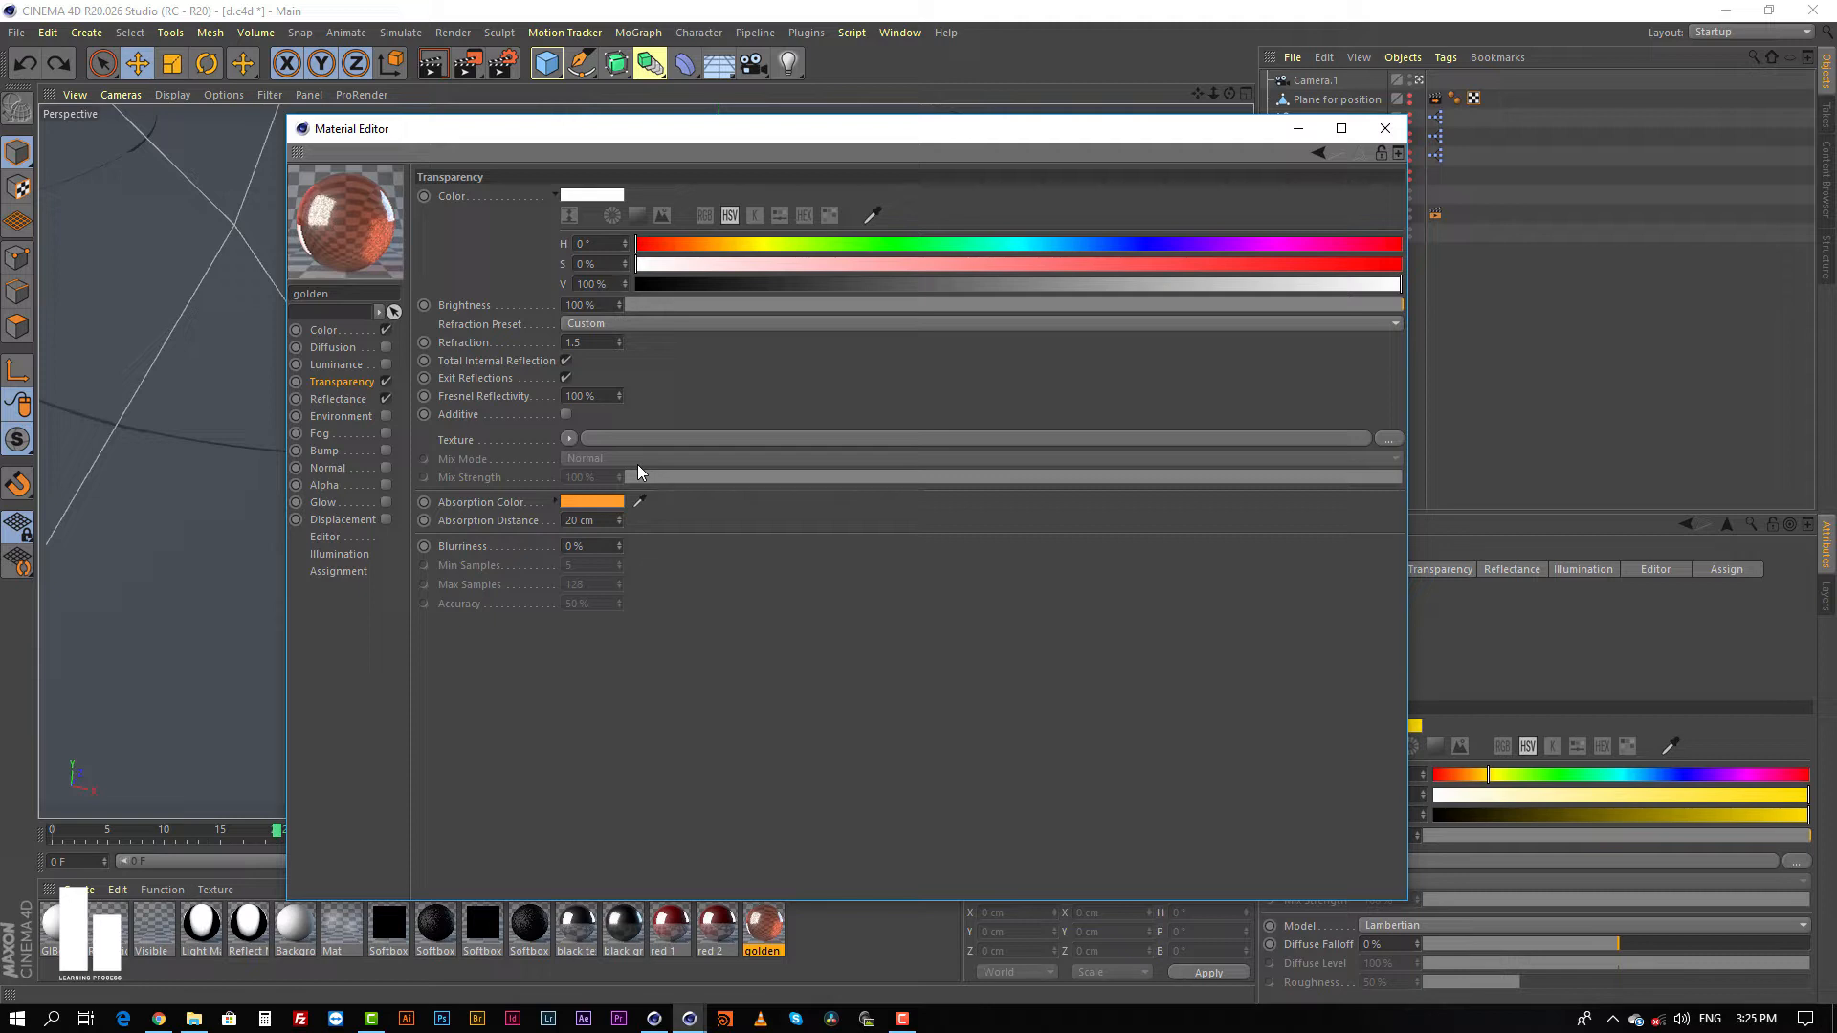
click(1385, 128)
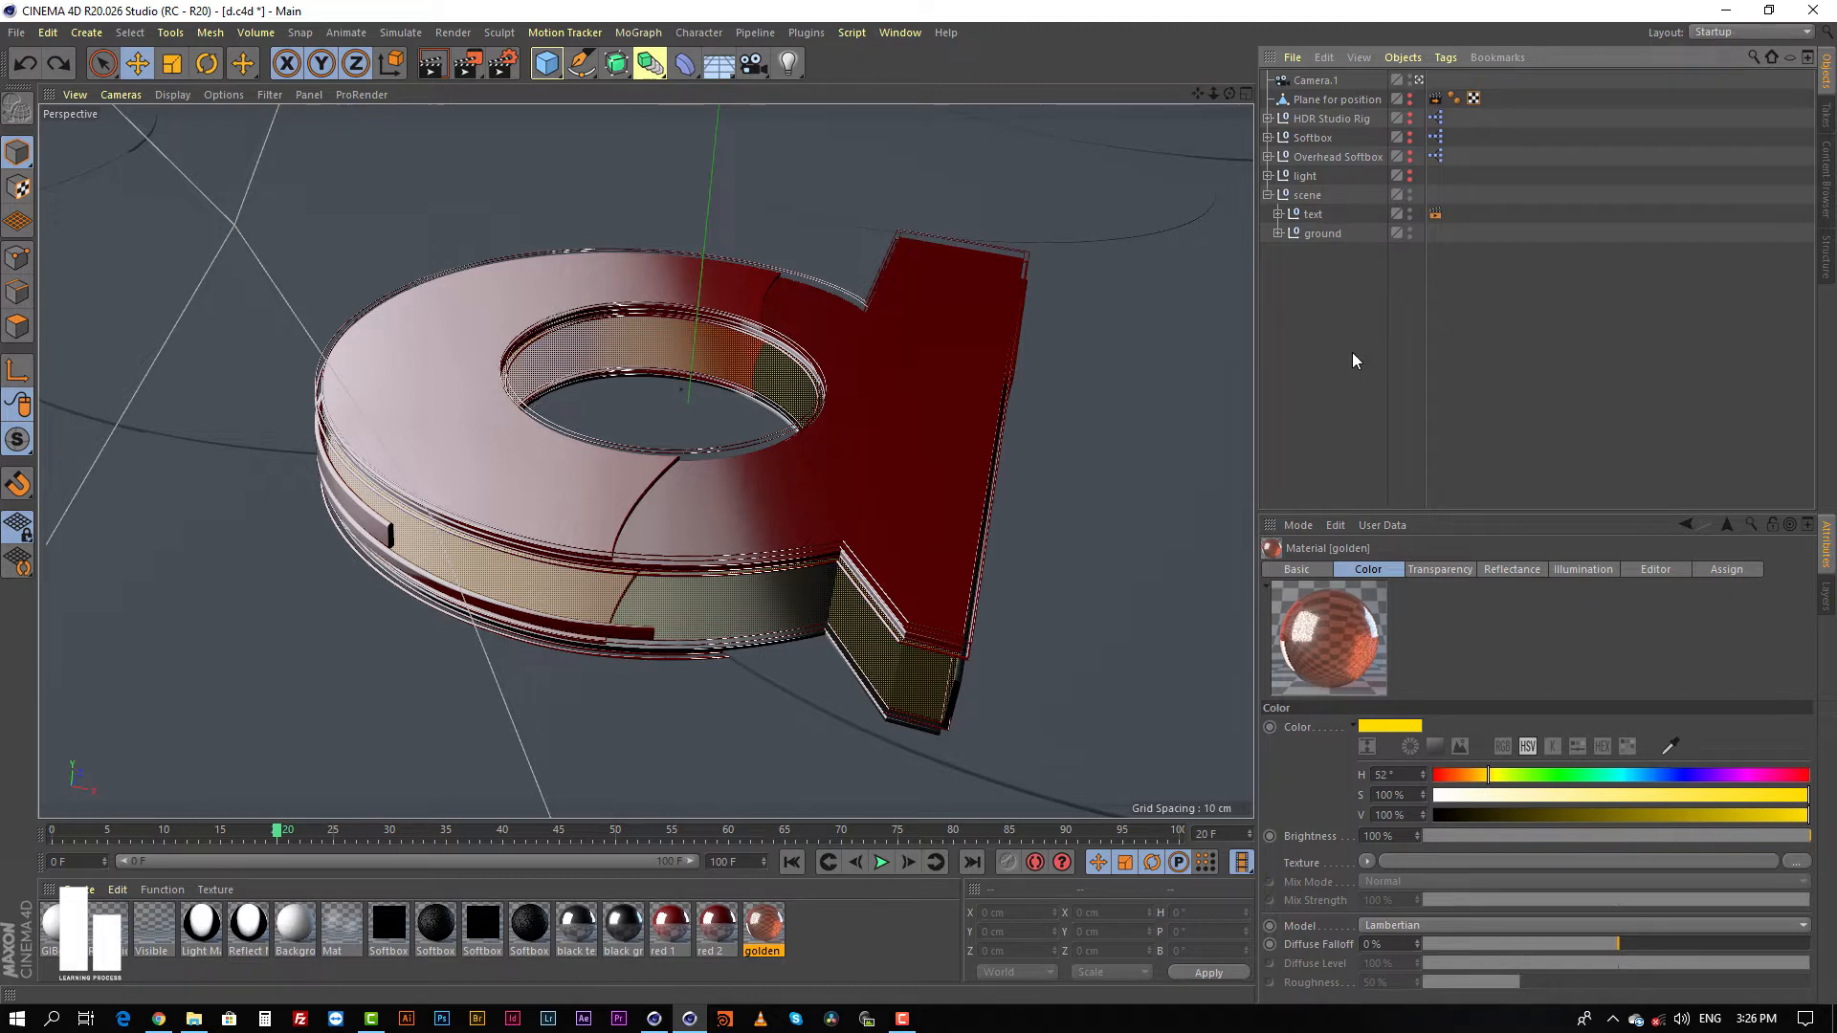
Step: Make the light group visible in the viewport and expand it
alt+click(1410, 173)
click(1269, 176)
Step: Examine the individual lights in the light group and the falloff details of Light.3
click(1318, 214)
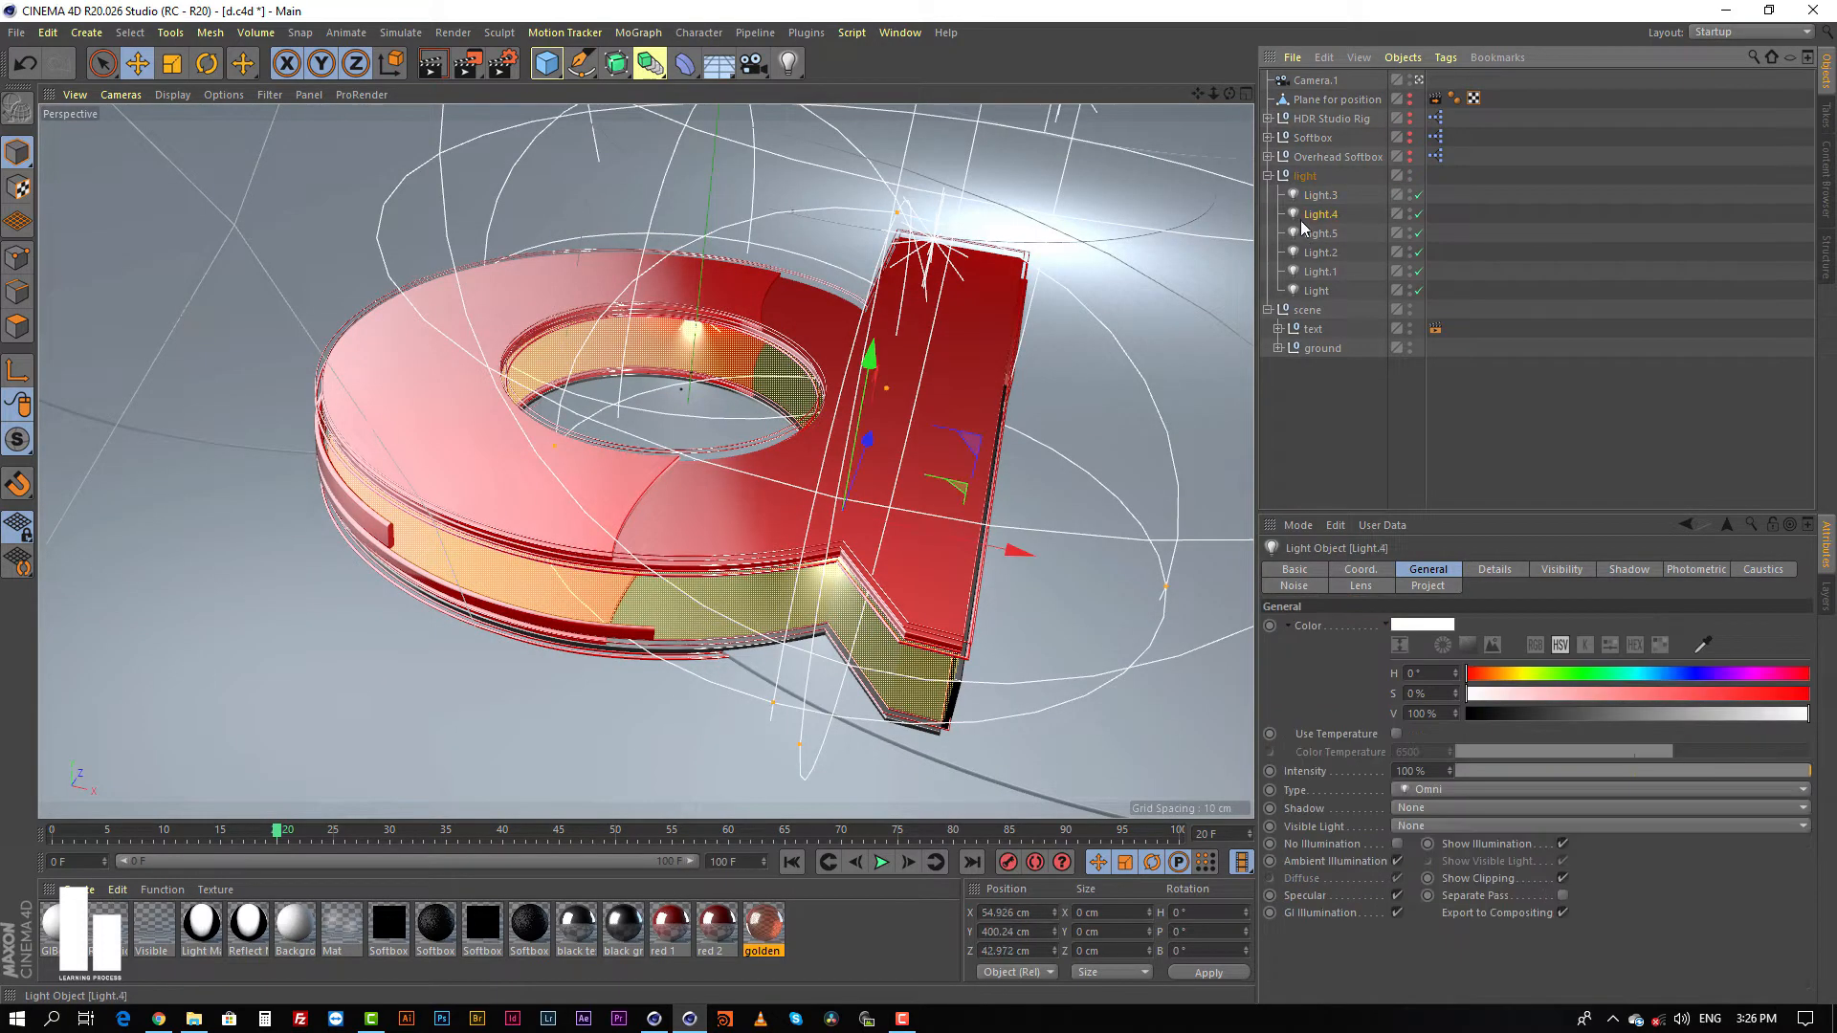
click(1308, 236)
click(1312, 270)
click(1311, 290)
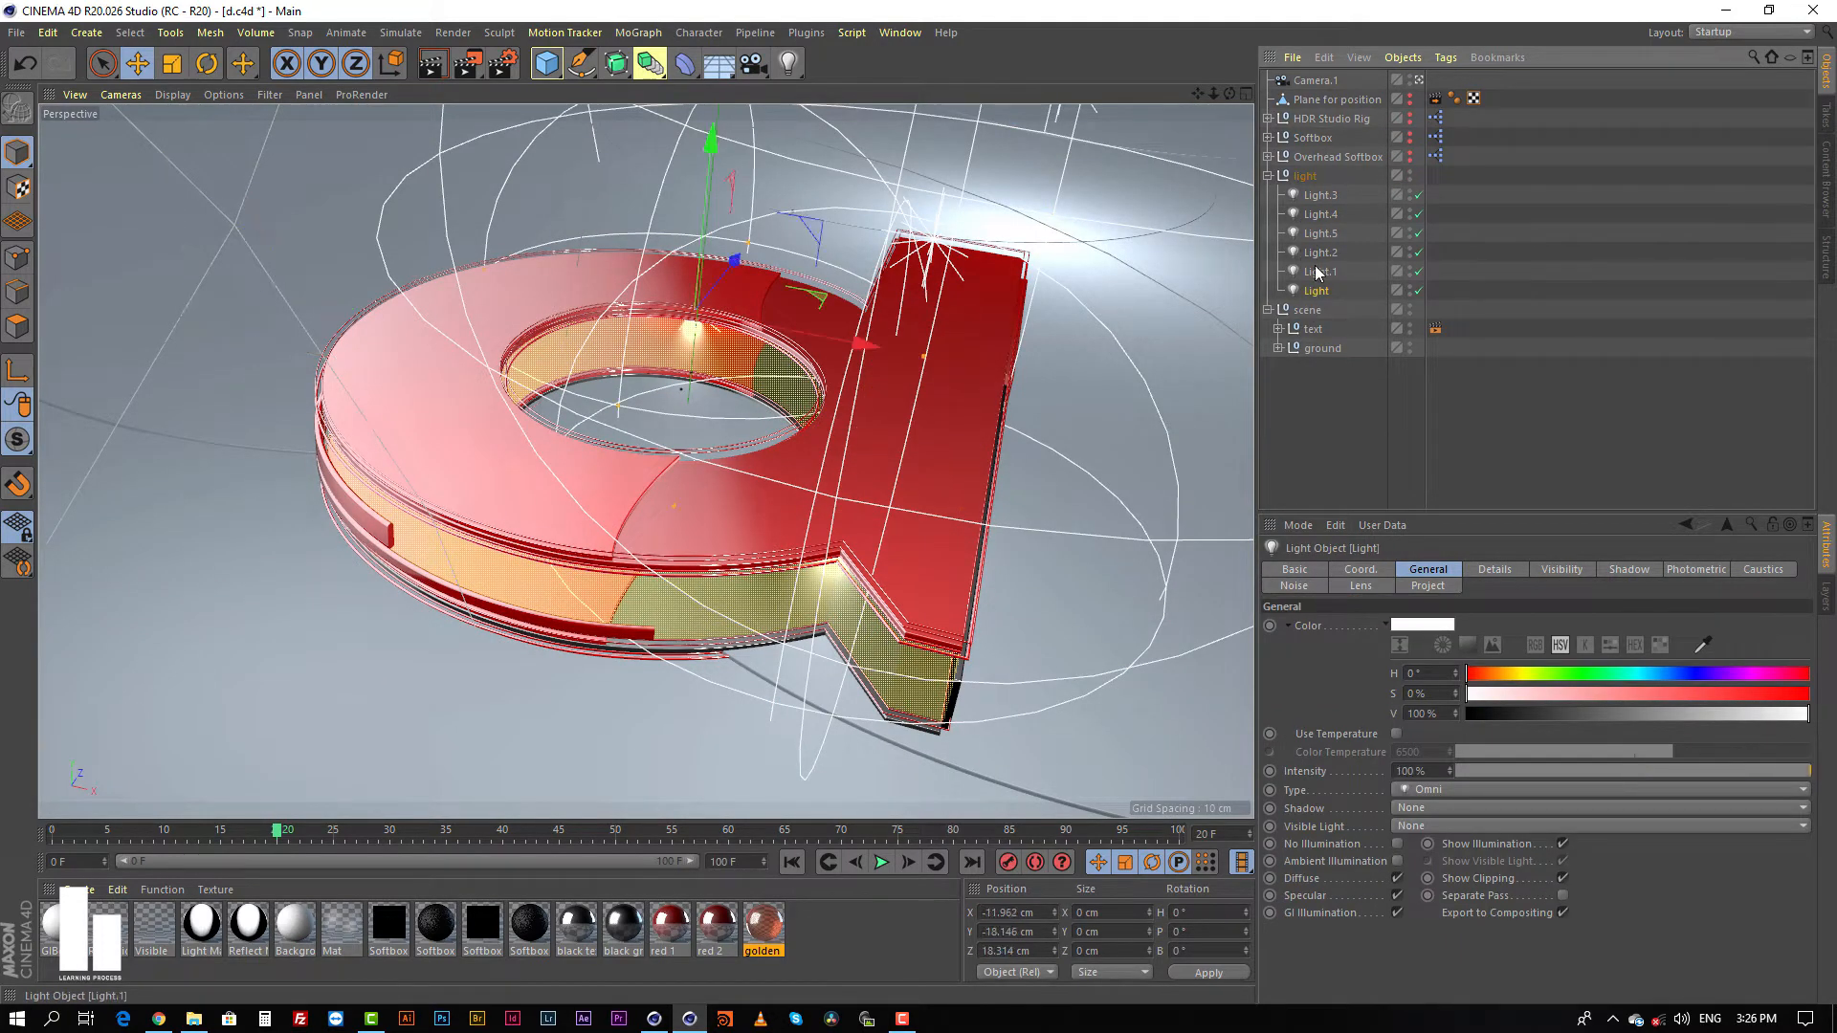
click(1317, 271)
click(1320, 253)
click(1320, 195)
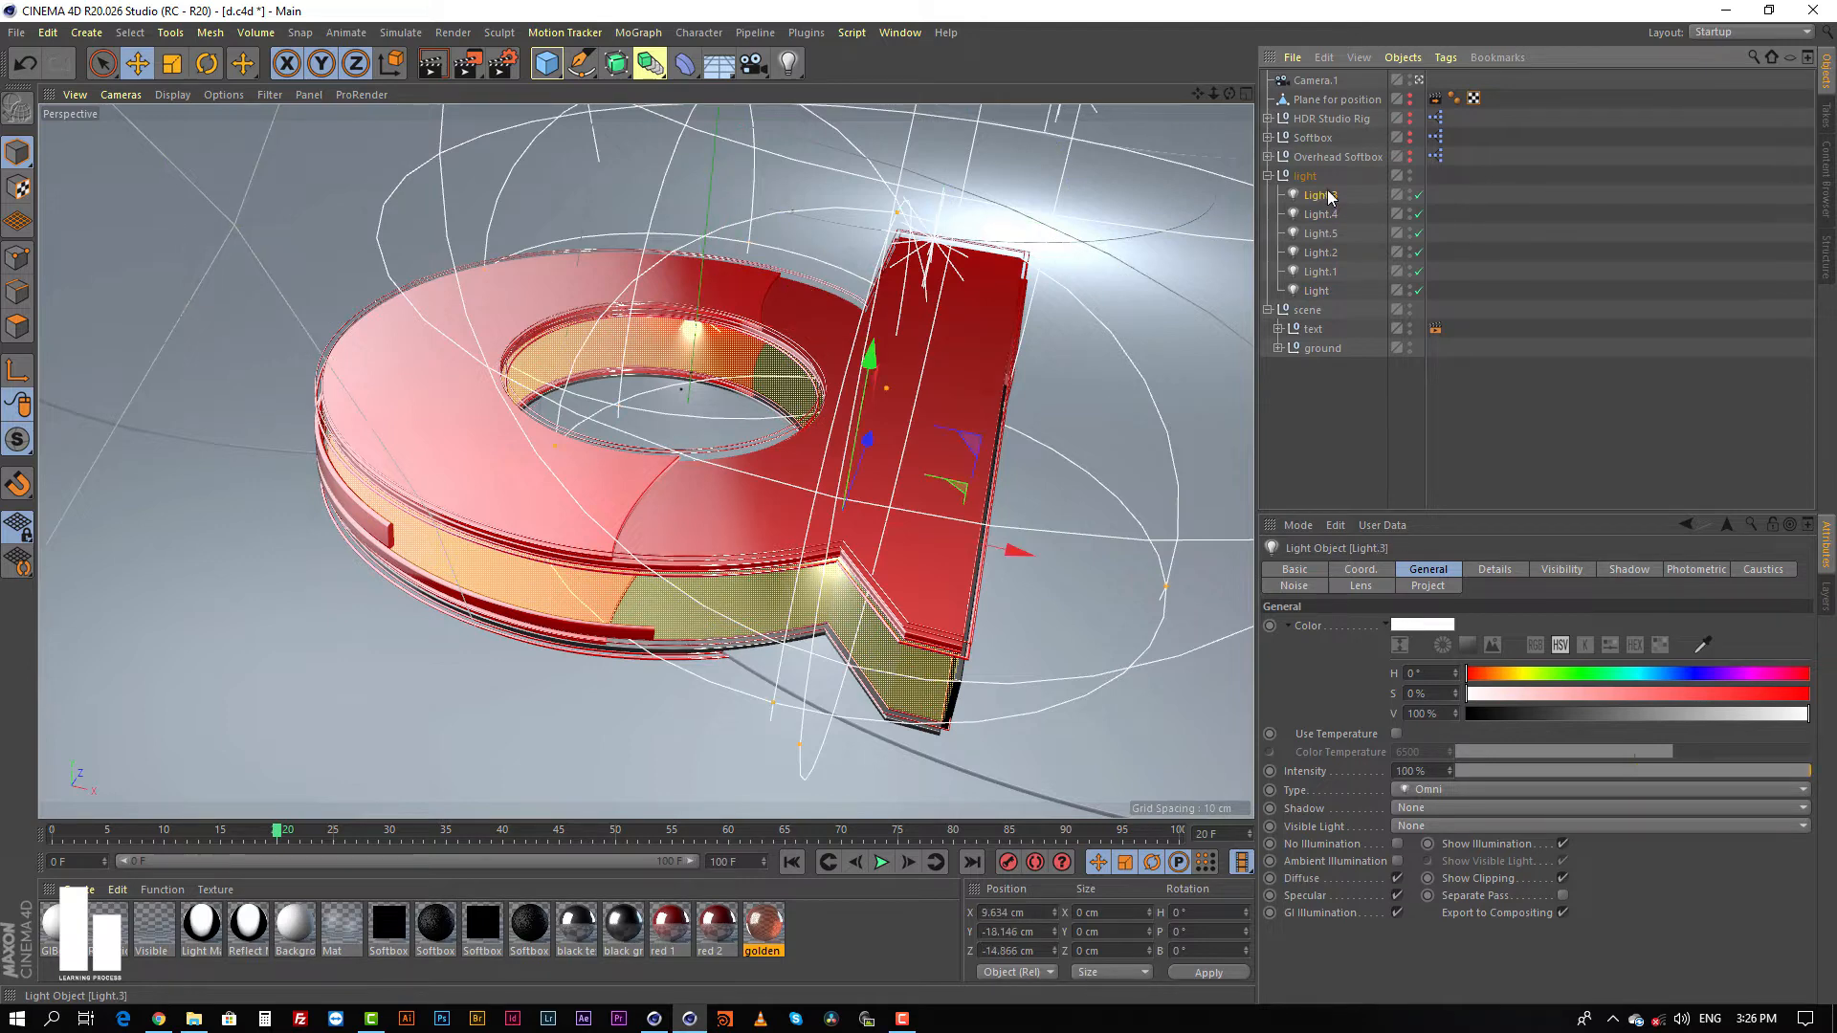
click(1494, 570)
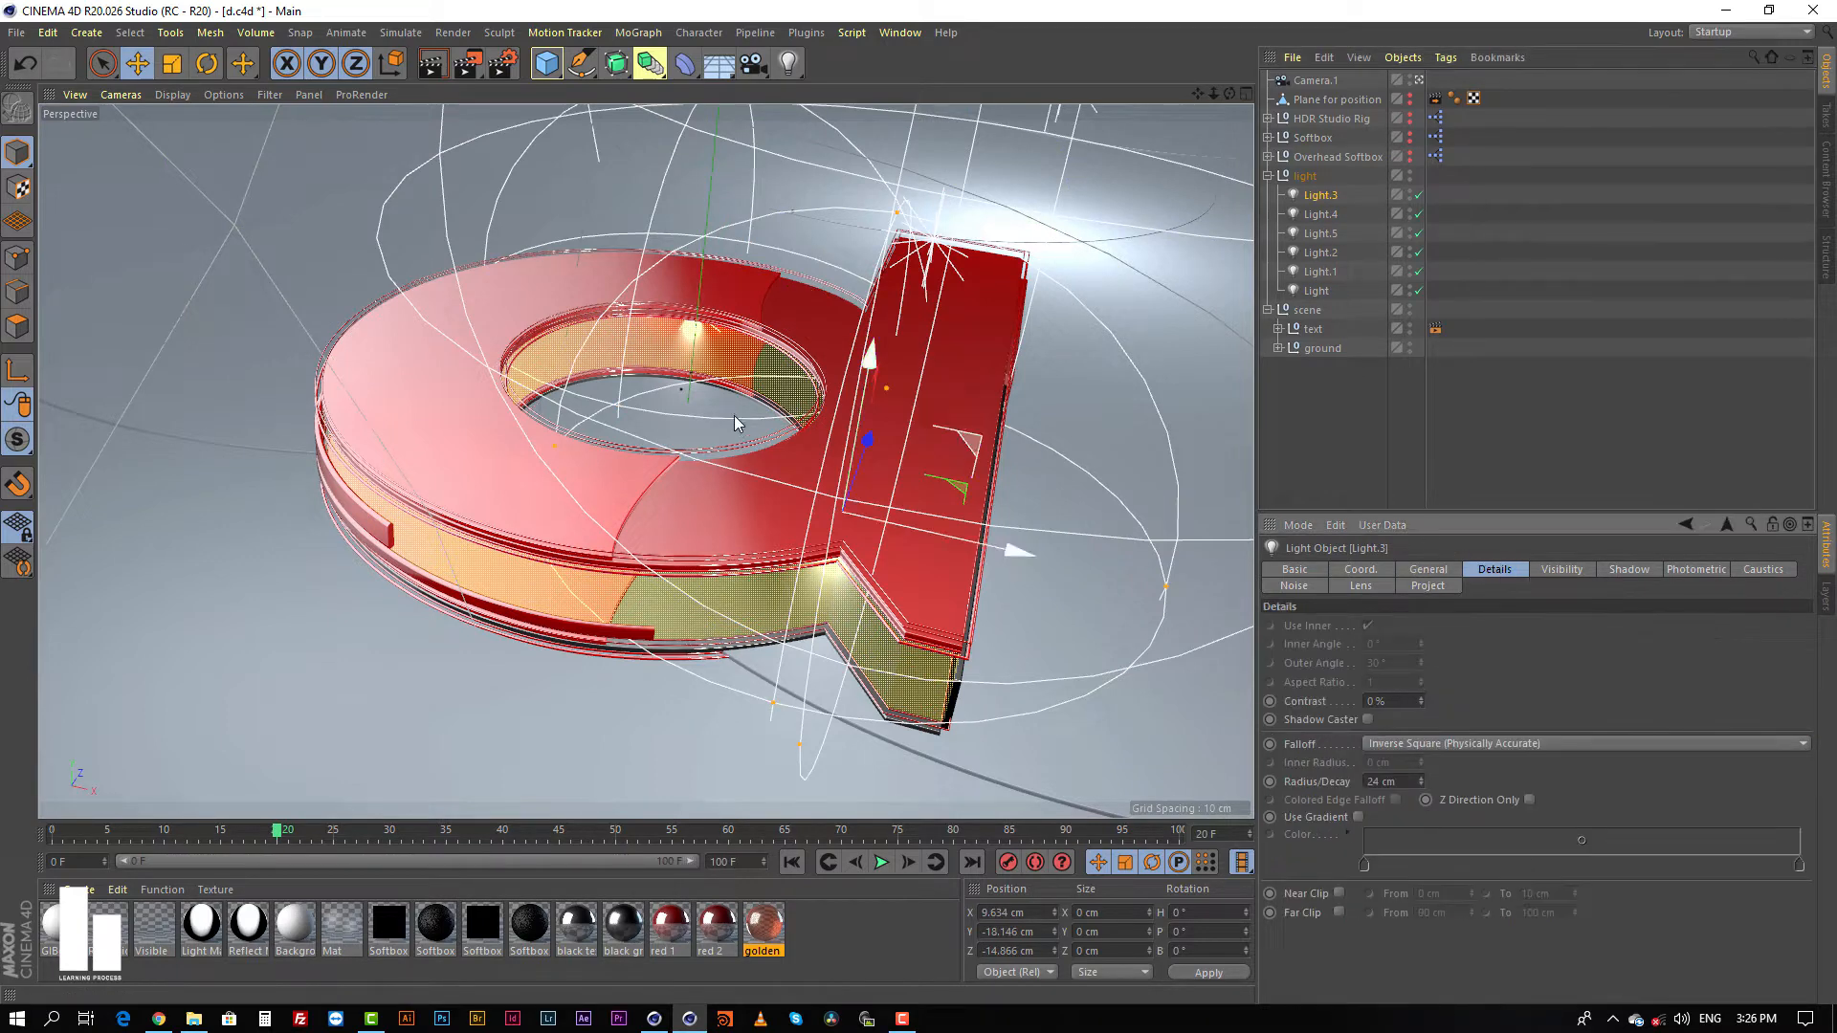
Step: Examine from outside the camera view how the softboxes, omni lights and camera are placed around the letter
middle_click(733, 414)
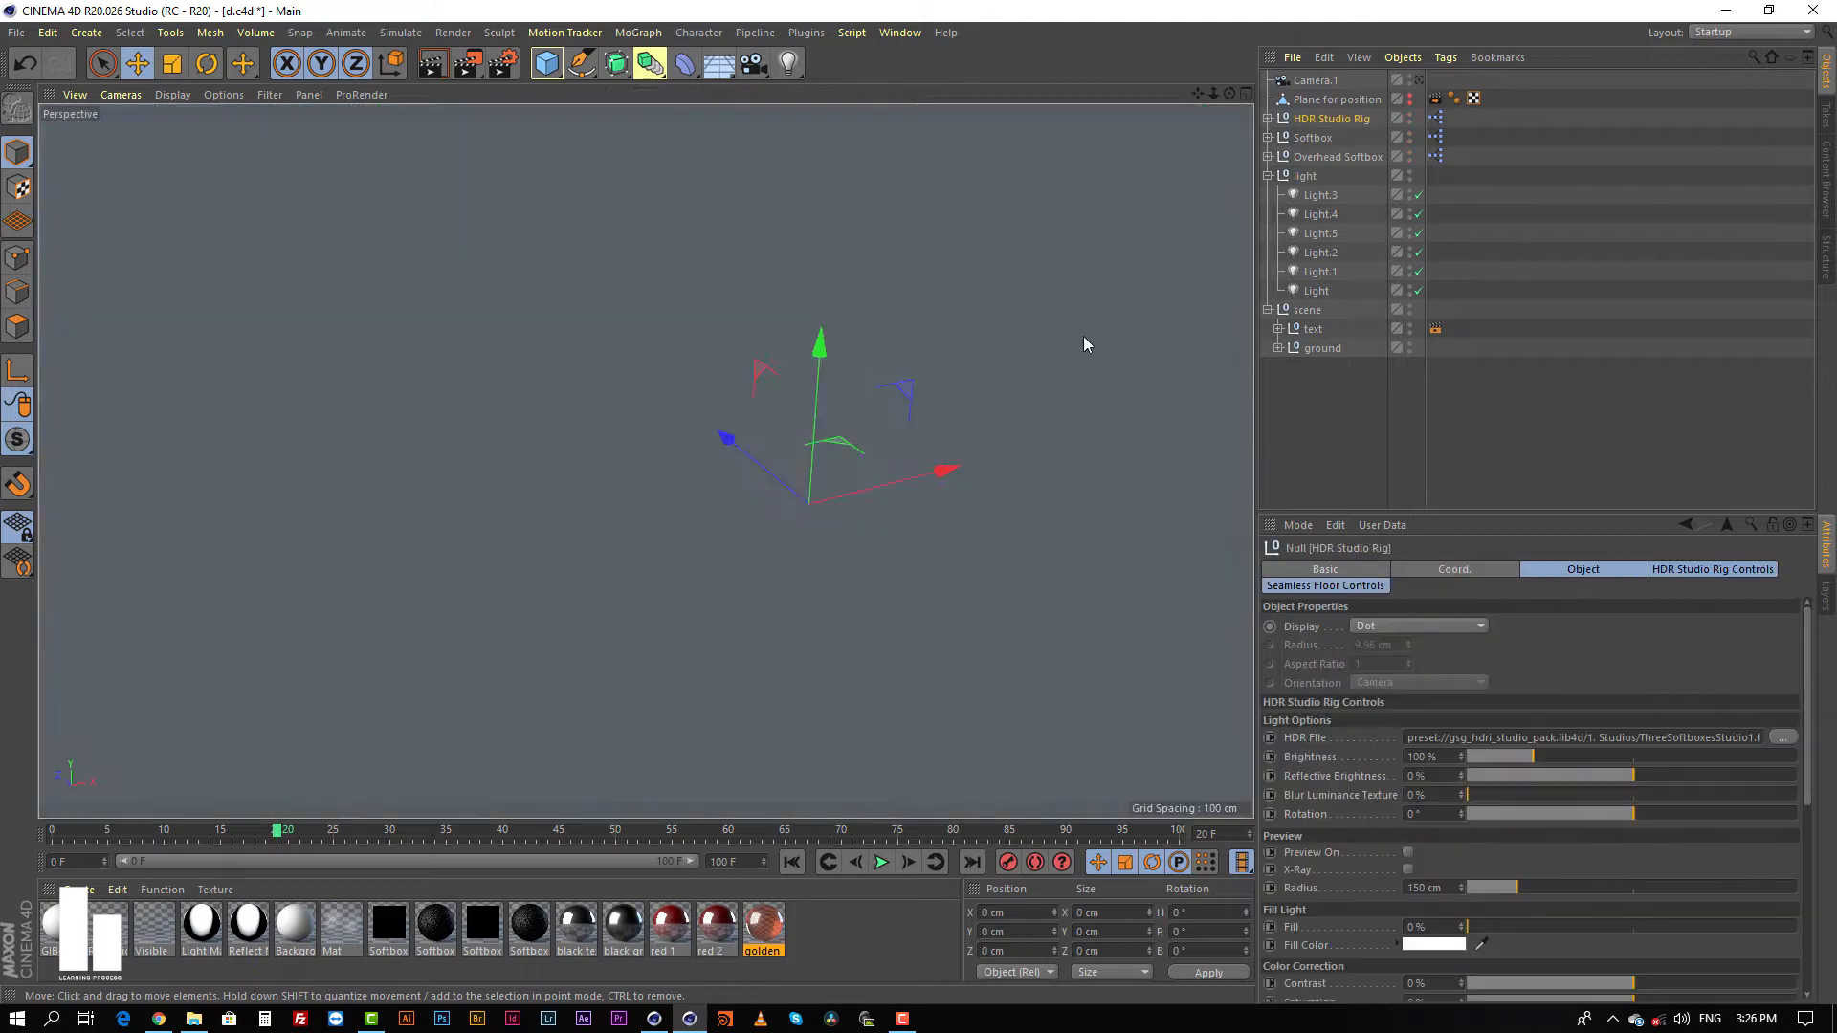
alt+right_drag(1083, 336, 591, 481)
alt+middle_drag(1024, 426, 793, 428)
alt+drag(792, 428, 457, 423)
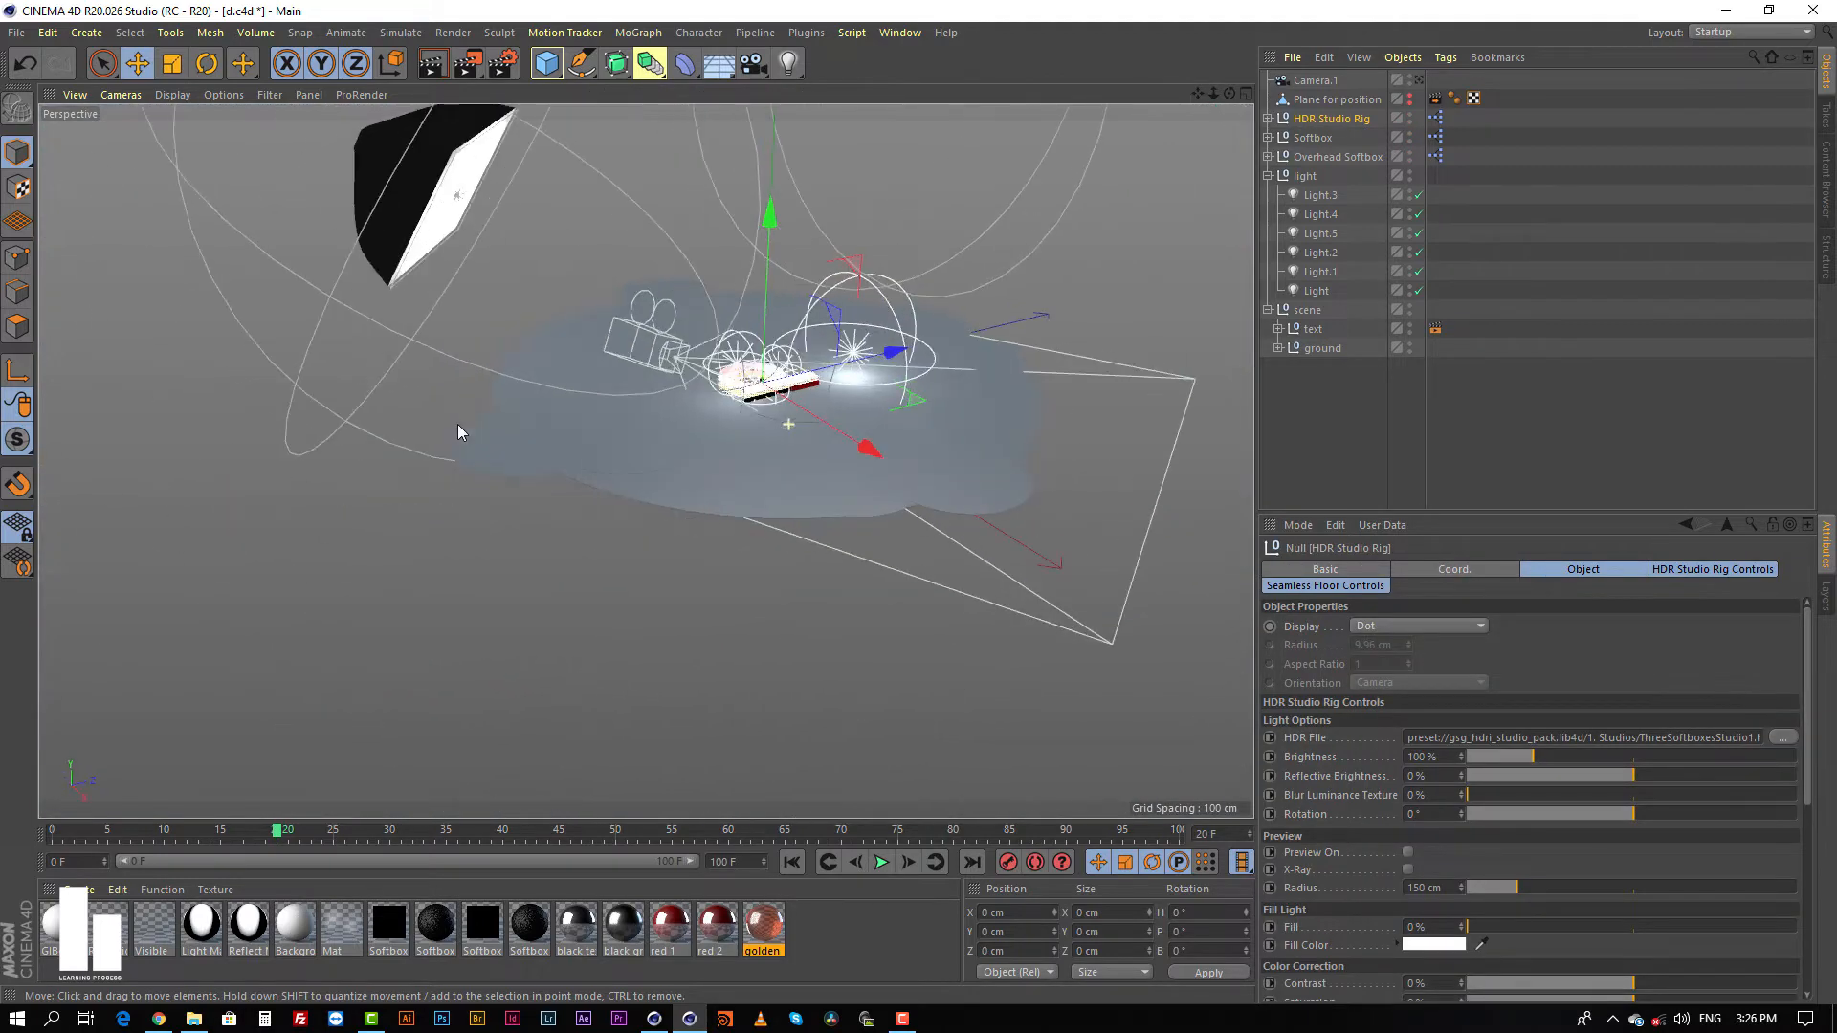
alt+middle_drag(679, 432, 648, 528)
alt+drag(762, 511, 829, 442)
alt+right_drag(713, 514, 727, 495)
alt+drag(724, 453, 843, 351)
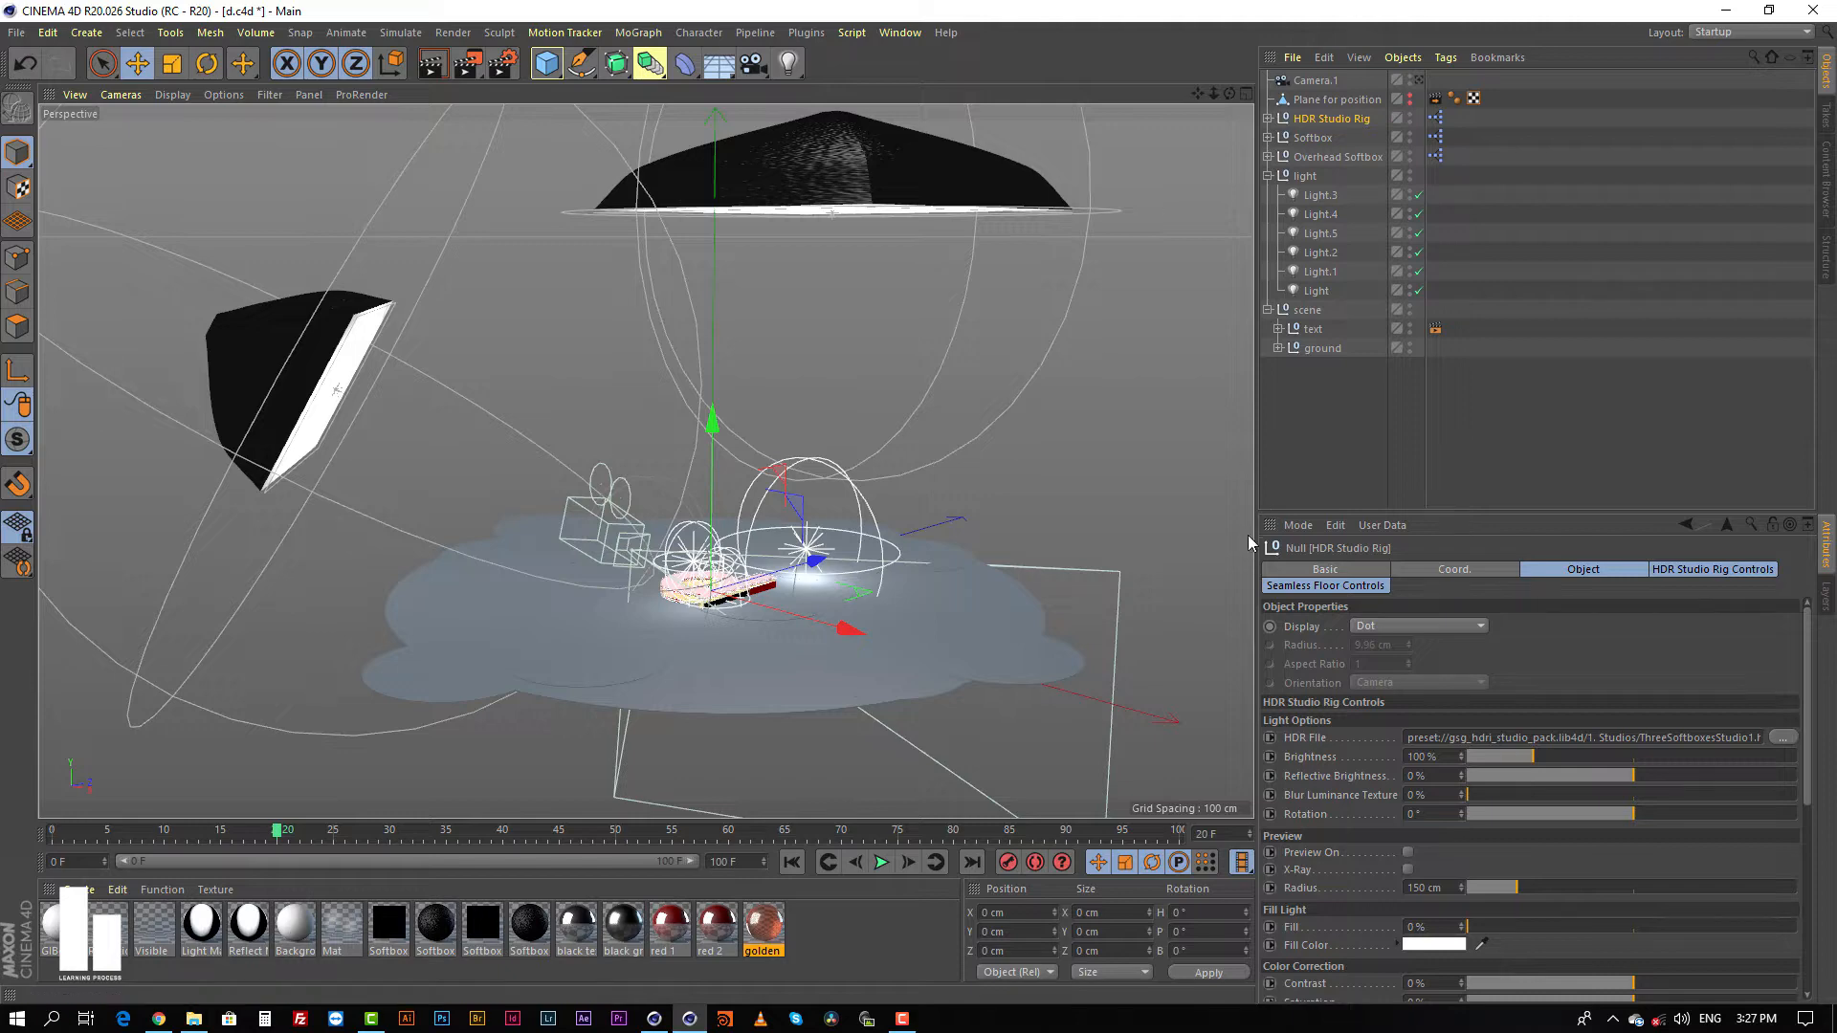
scroll(884, 512, up, 4)
alt+drag(883, 505, 888, 482)
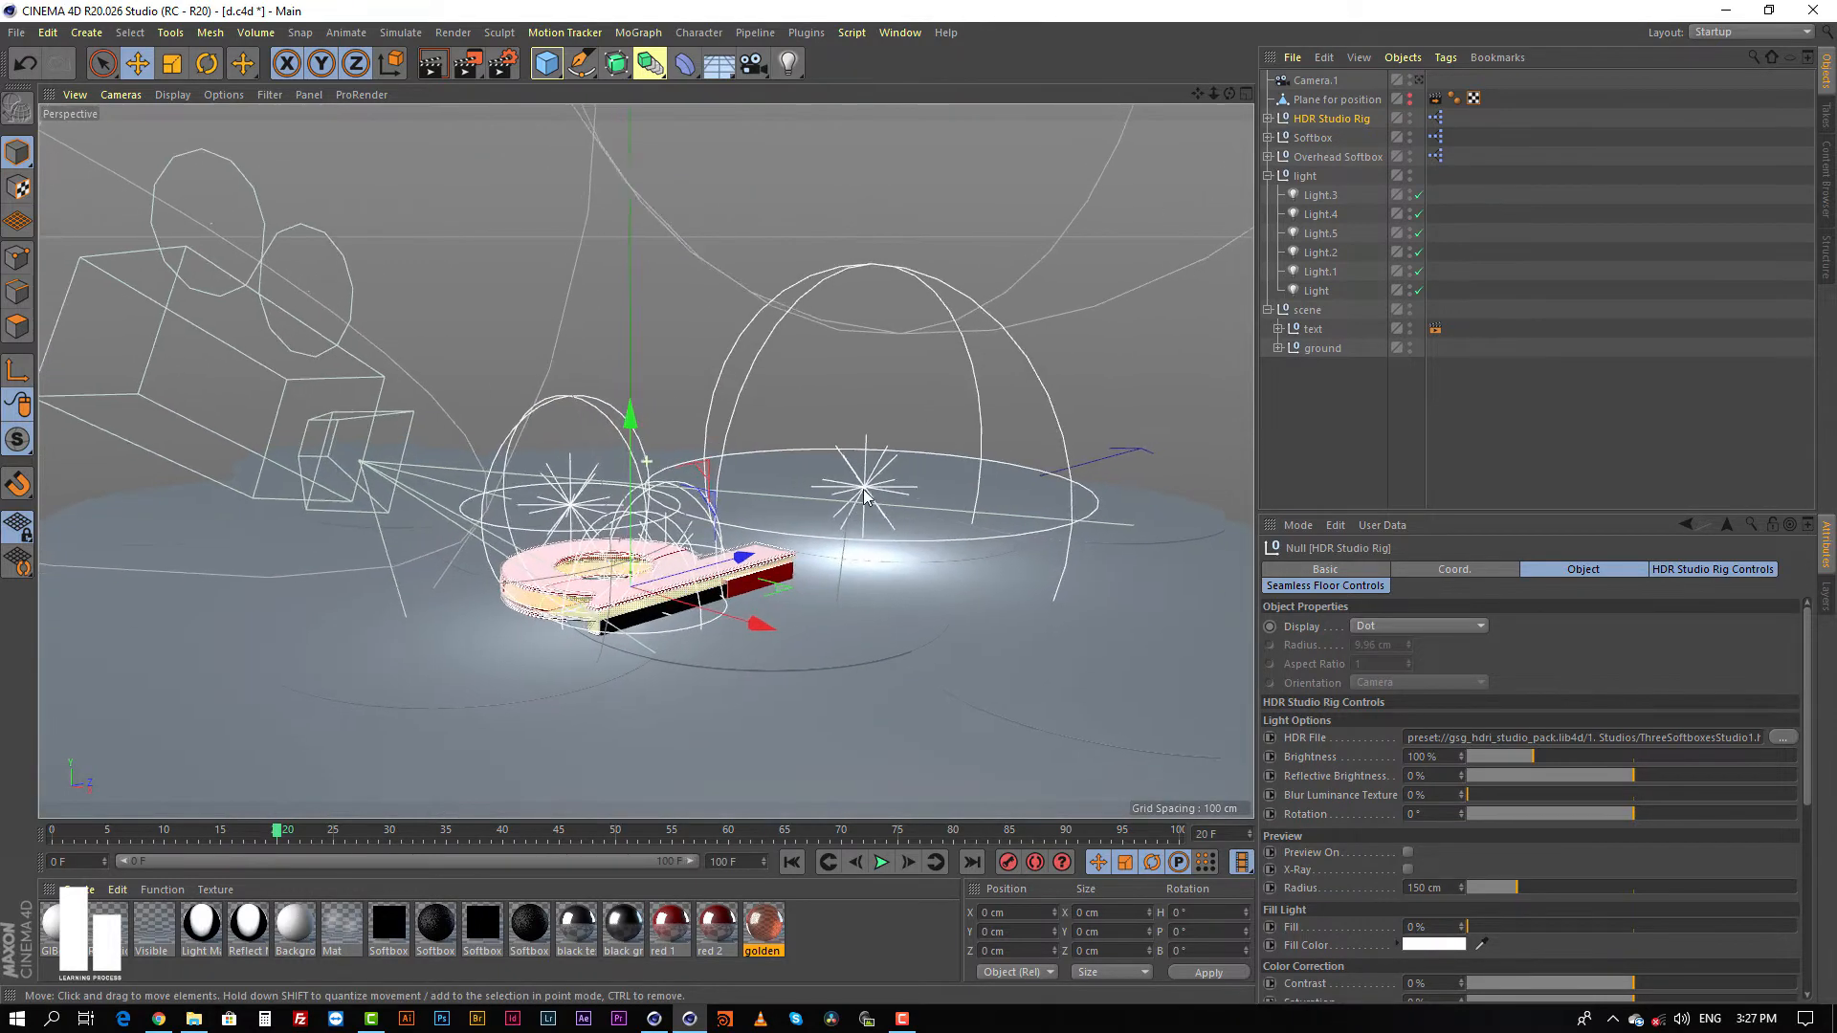
Step: Look around the letter outside the camera view and open the rendered image 01.png from the project folder
alt+middle_drag(727, 540, 786, 480)
alt+drag(769, 520, 1268, 524)
scroll(833, 526, up, 7)
alt+drag(735, 554, 387, 527)
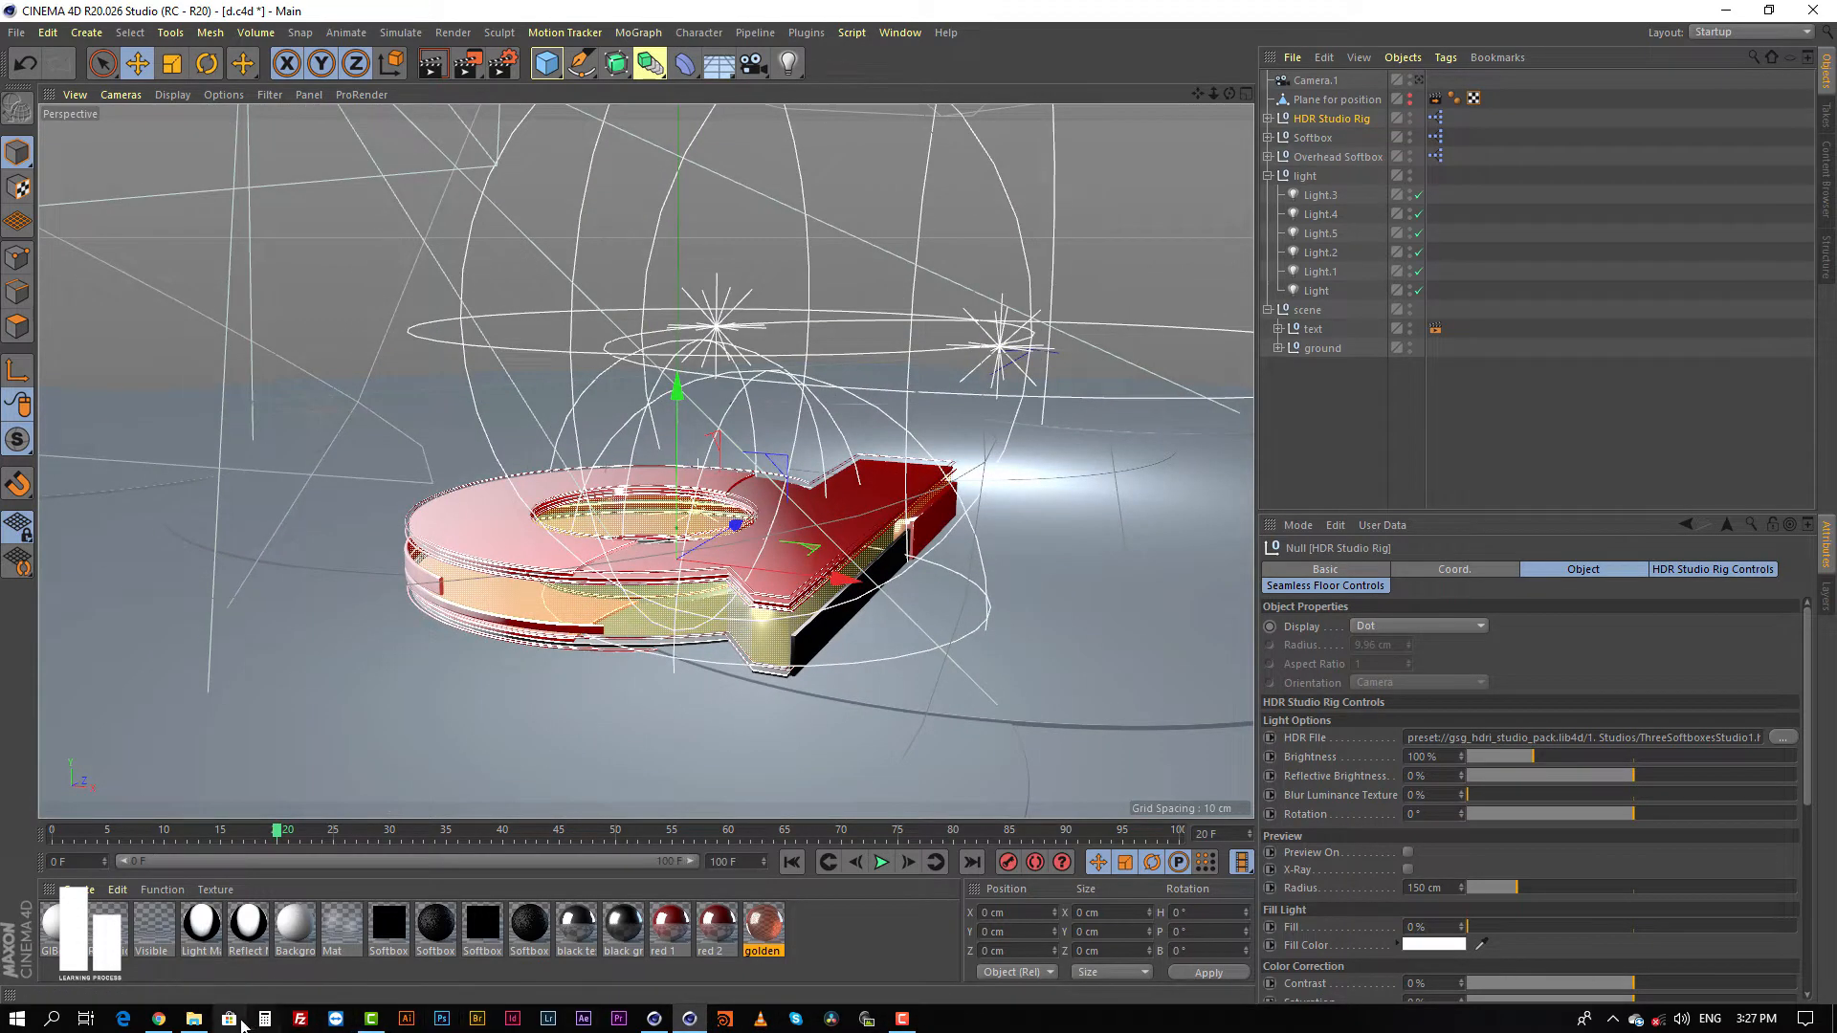
click(194, 1018)
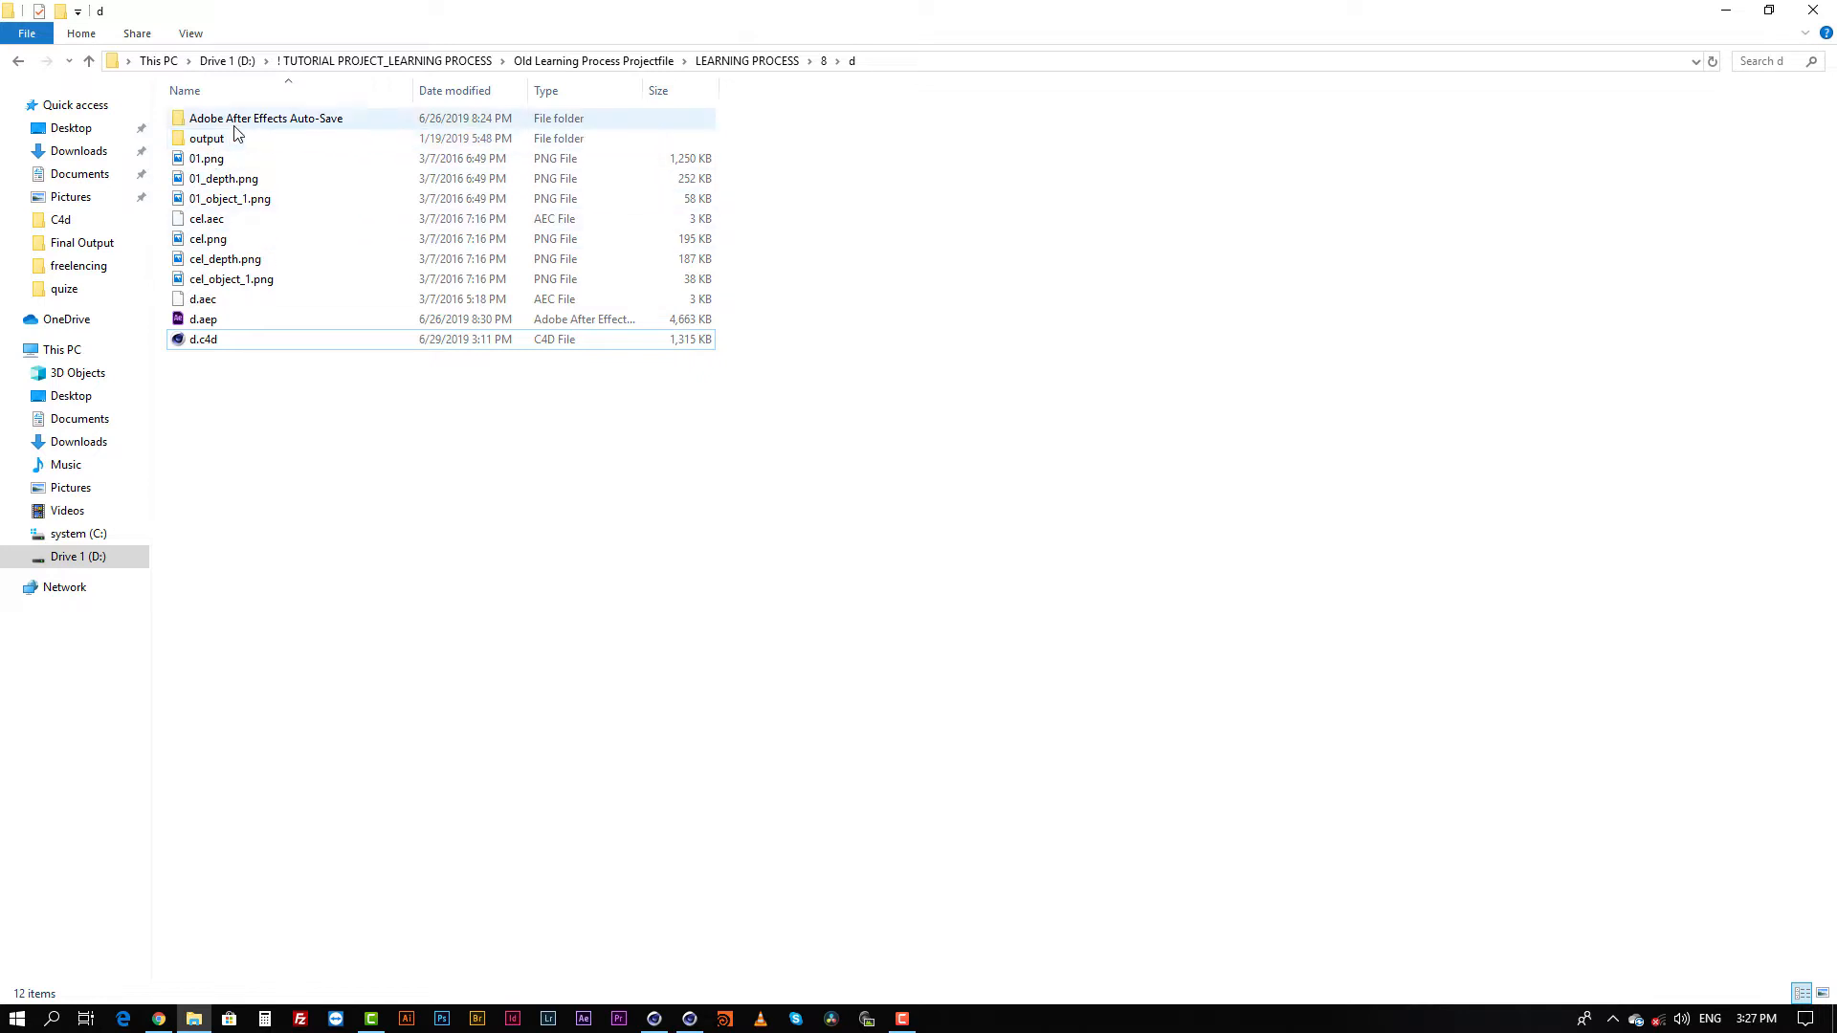
double_click(211, 159)
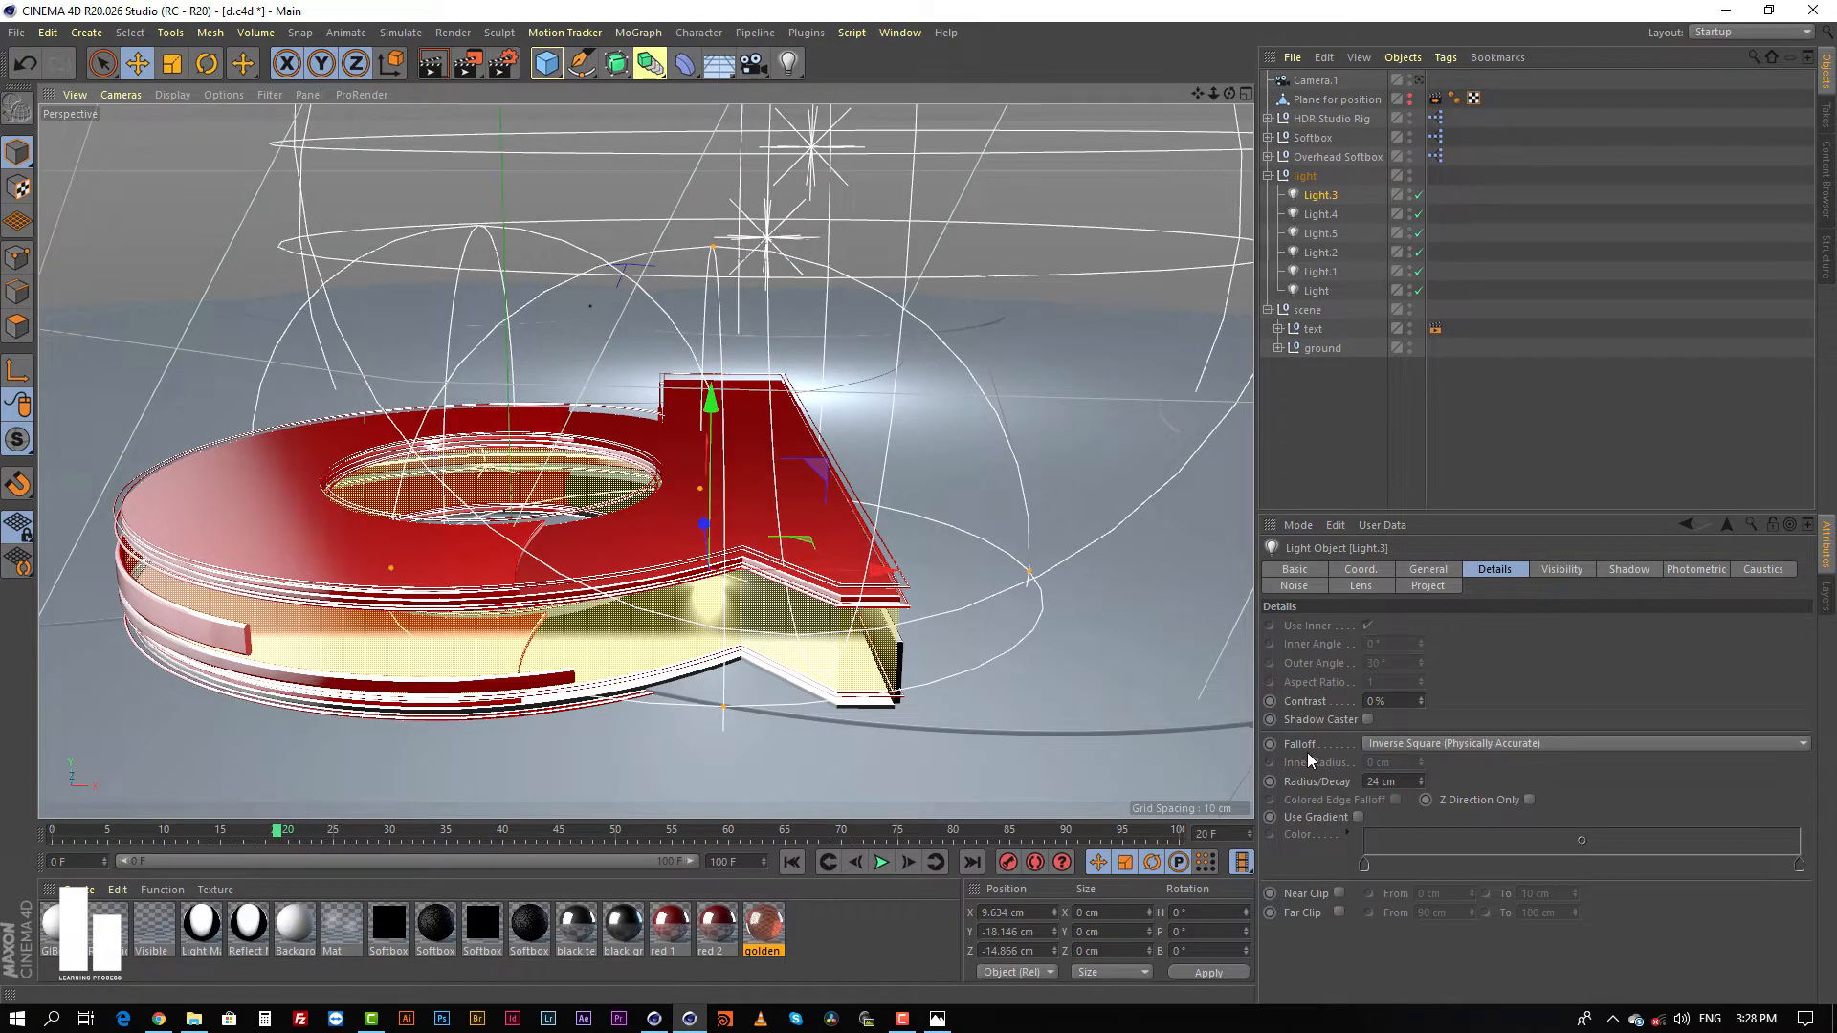
Step: Try the None falloff on Light.3 and restore Inverse Square (Physically Accurate)
click(1433, 743)
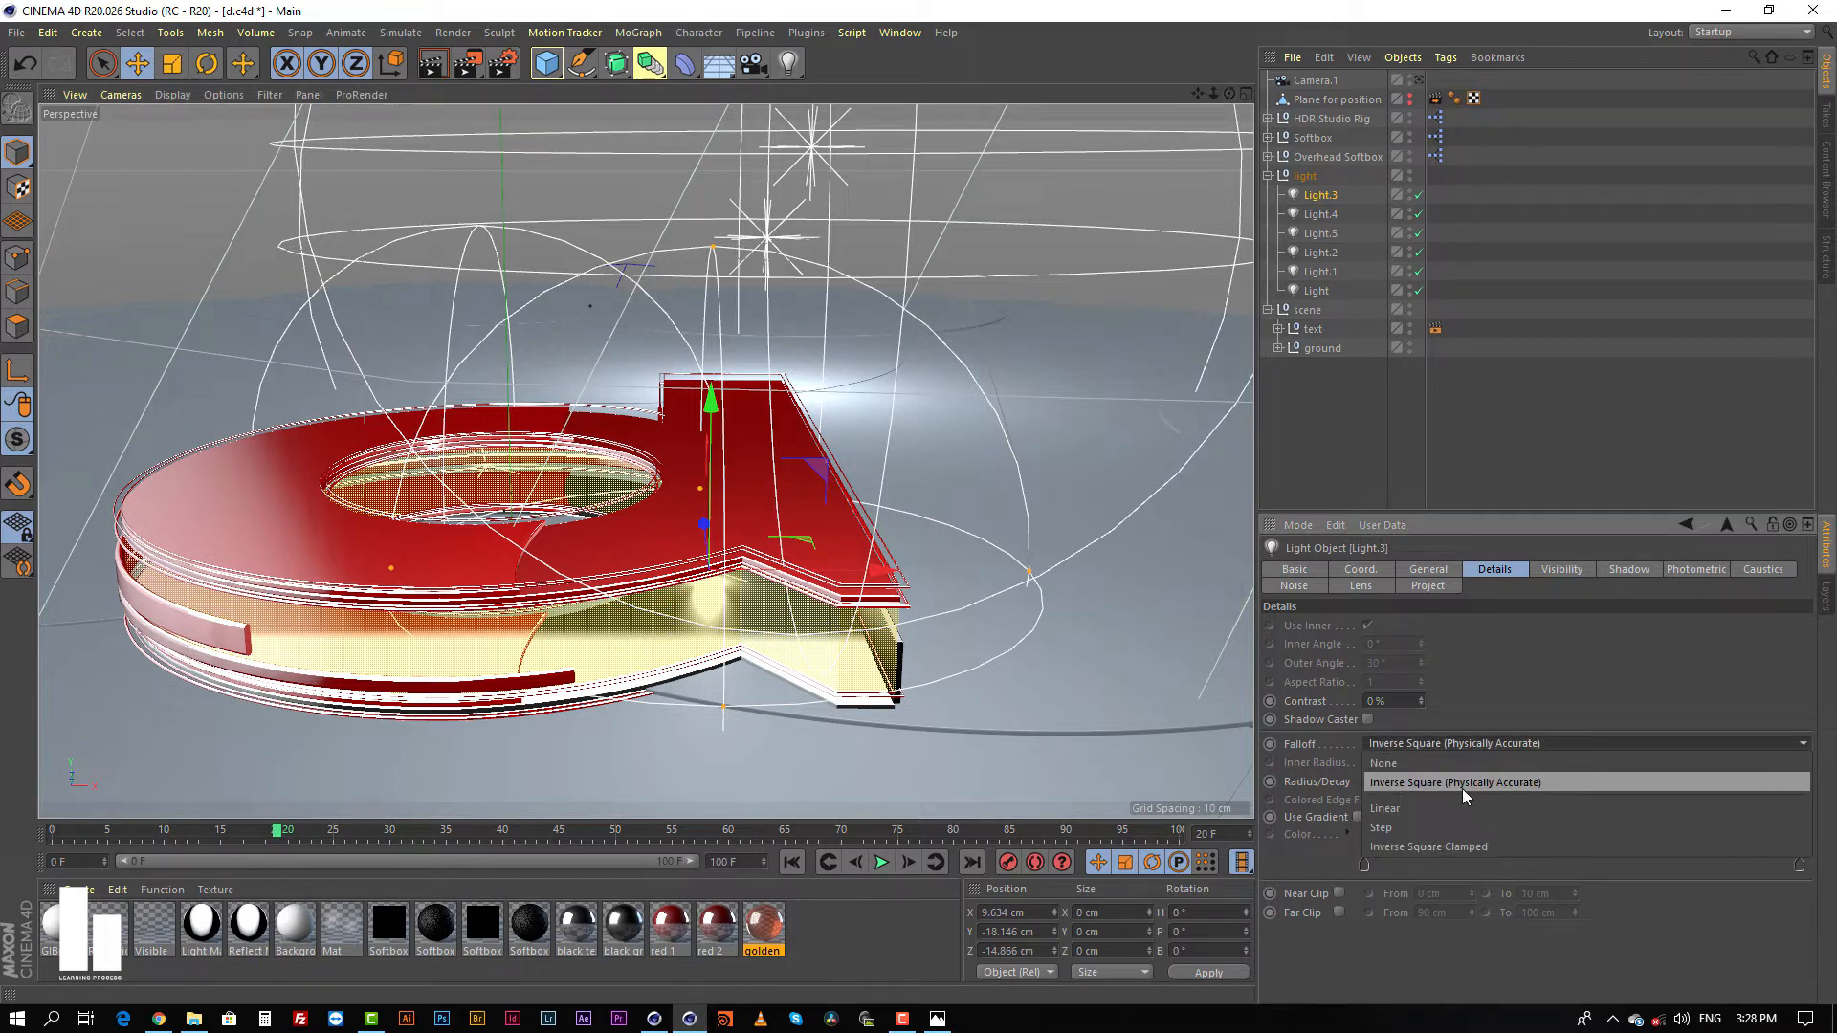
click(1395, 765)
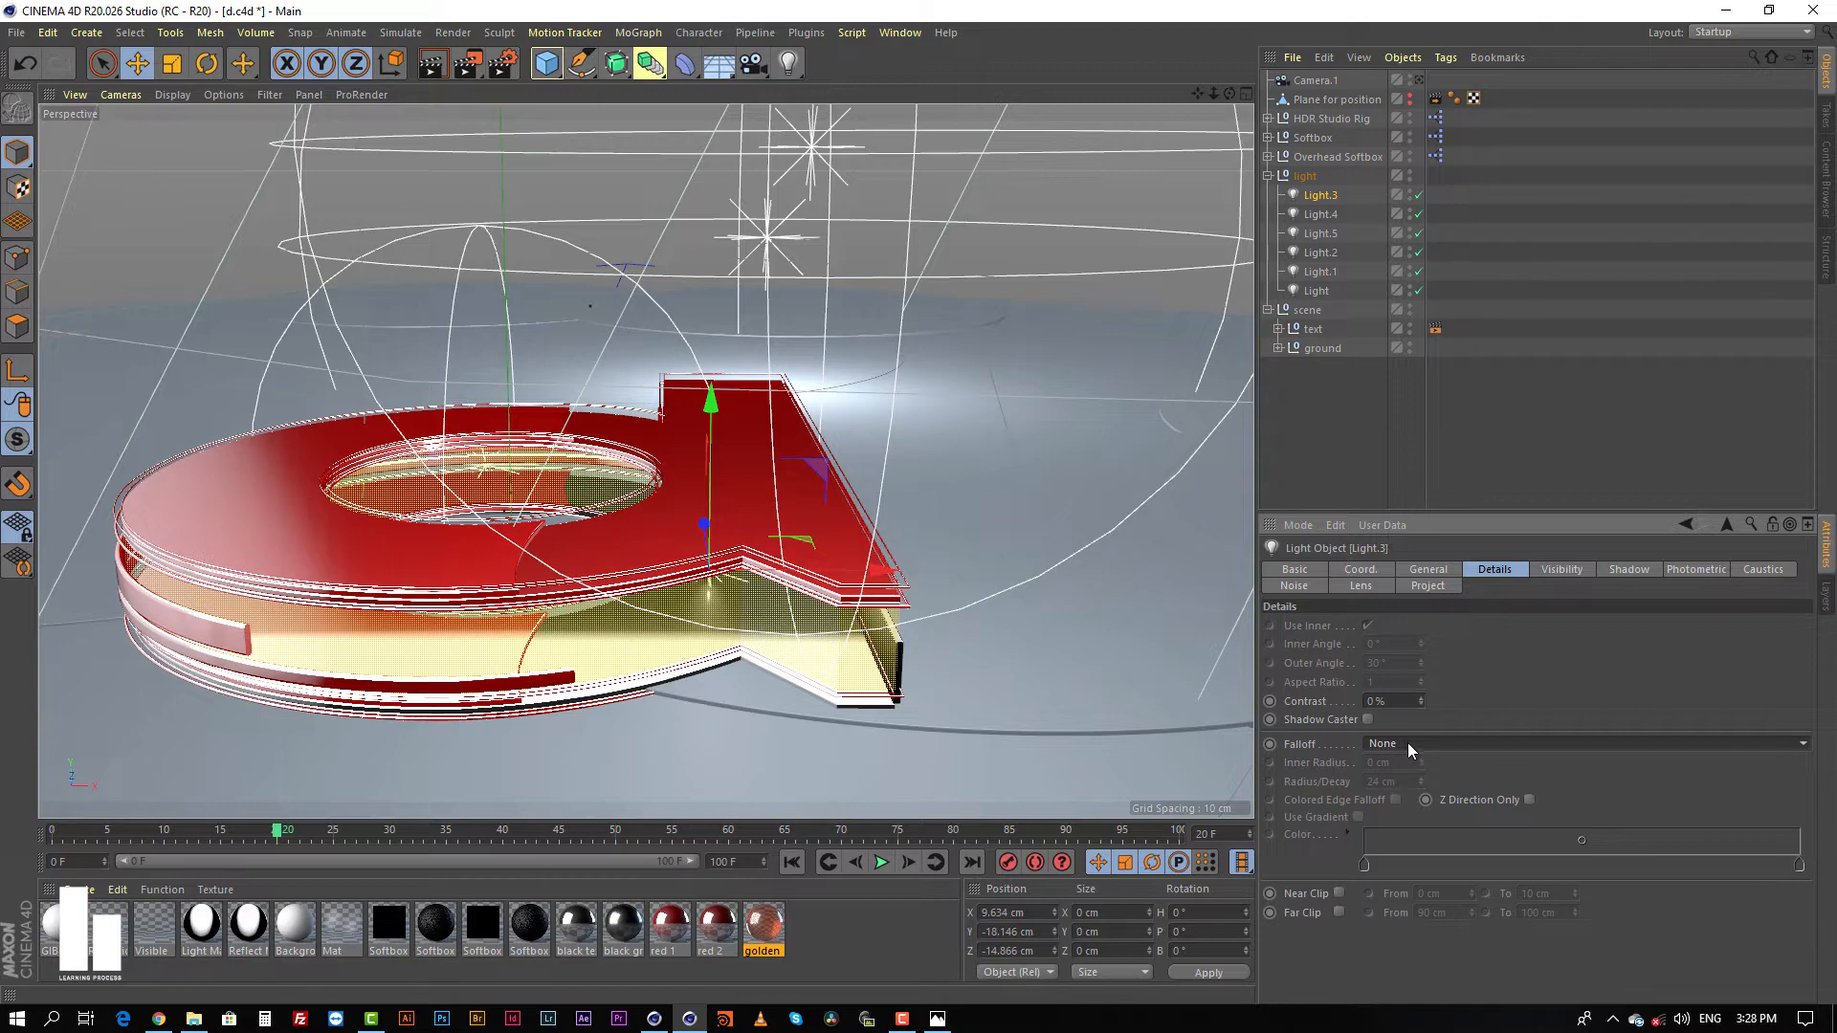
click(1409, 743)
click(1403, 784)
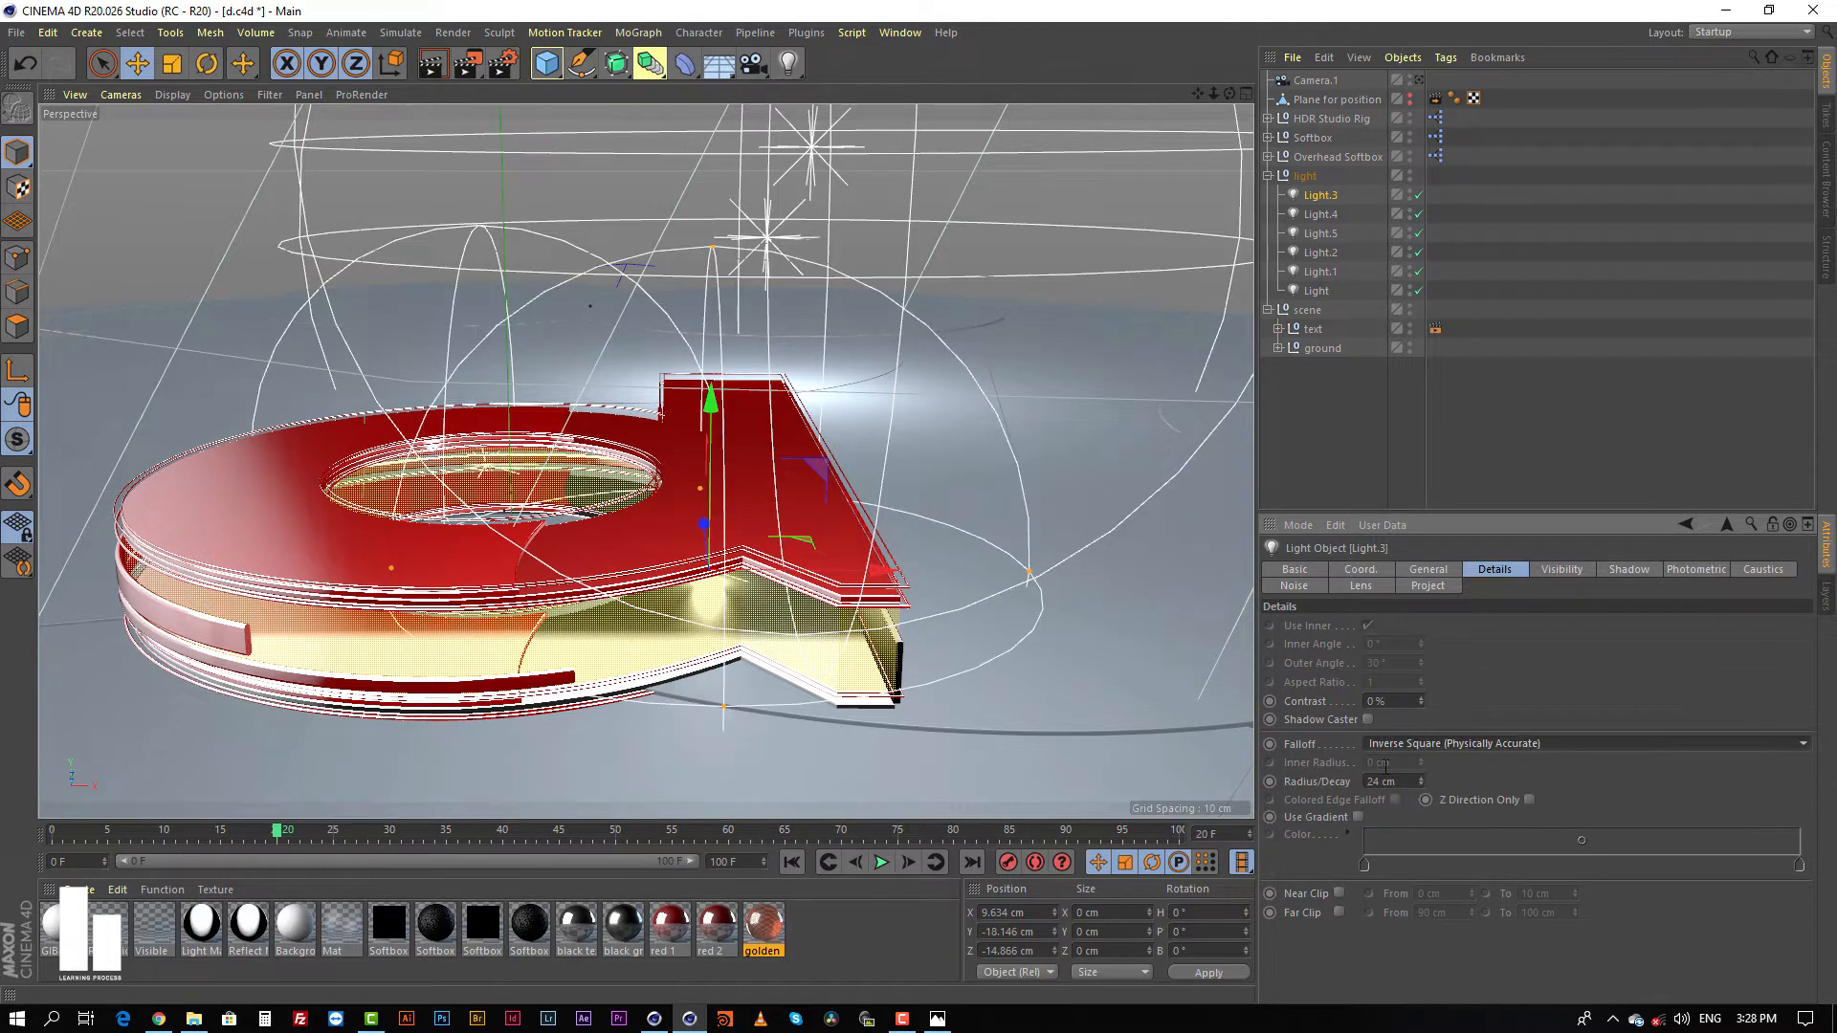
Step: Look at the letter's side among the lights, deselect everything and return the view to Camera.1
alt+middle_drag(805, 537, 857, 481)
mouse_move(857, 480)
alt+mouse_down()
mouse_move(858, 463)
mouse_move(1083, 452)
mouse_move(829, 480)
alt+mouse_up()
alt+middle_drag(553, 492, 667, 466)
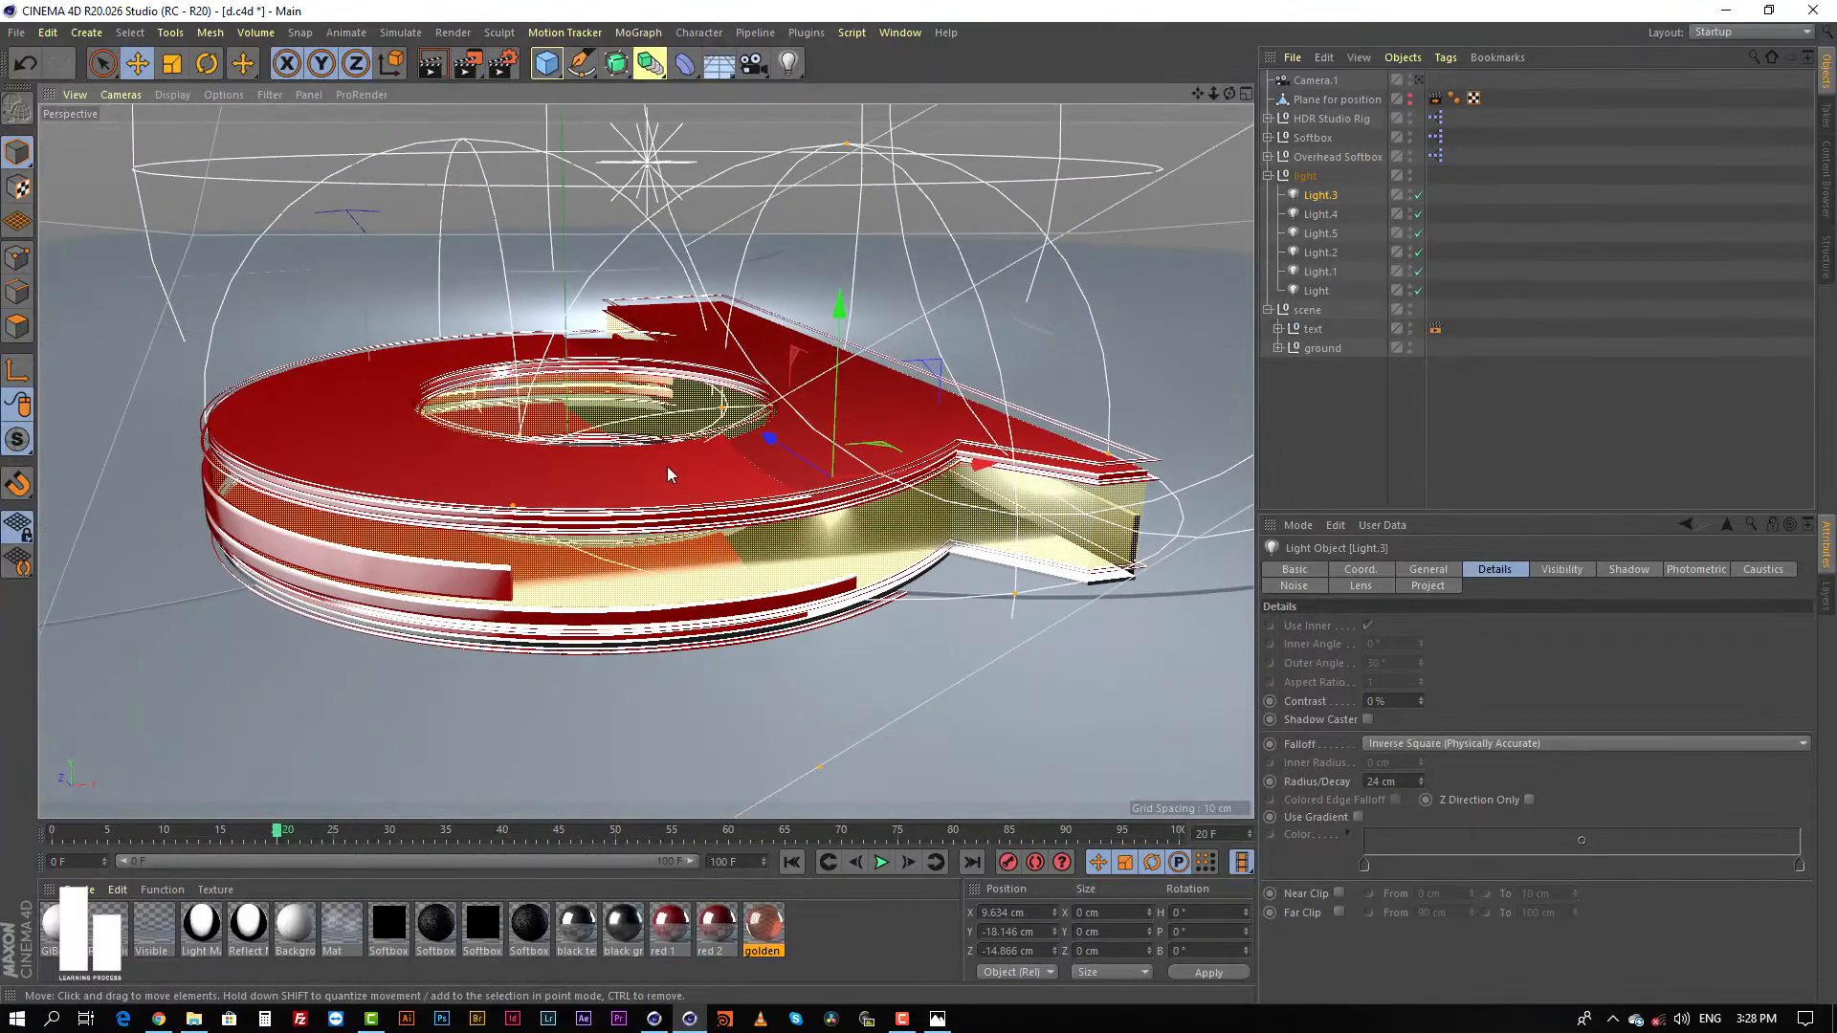
alt+right_drag(665, 464, 685, 456)
click(1339, 375)
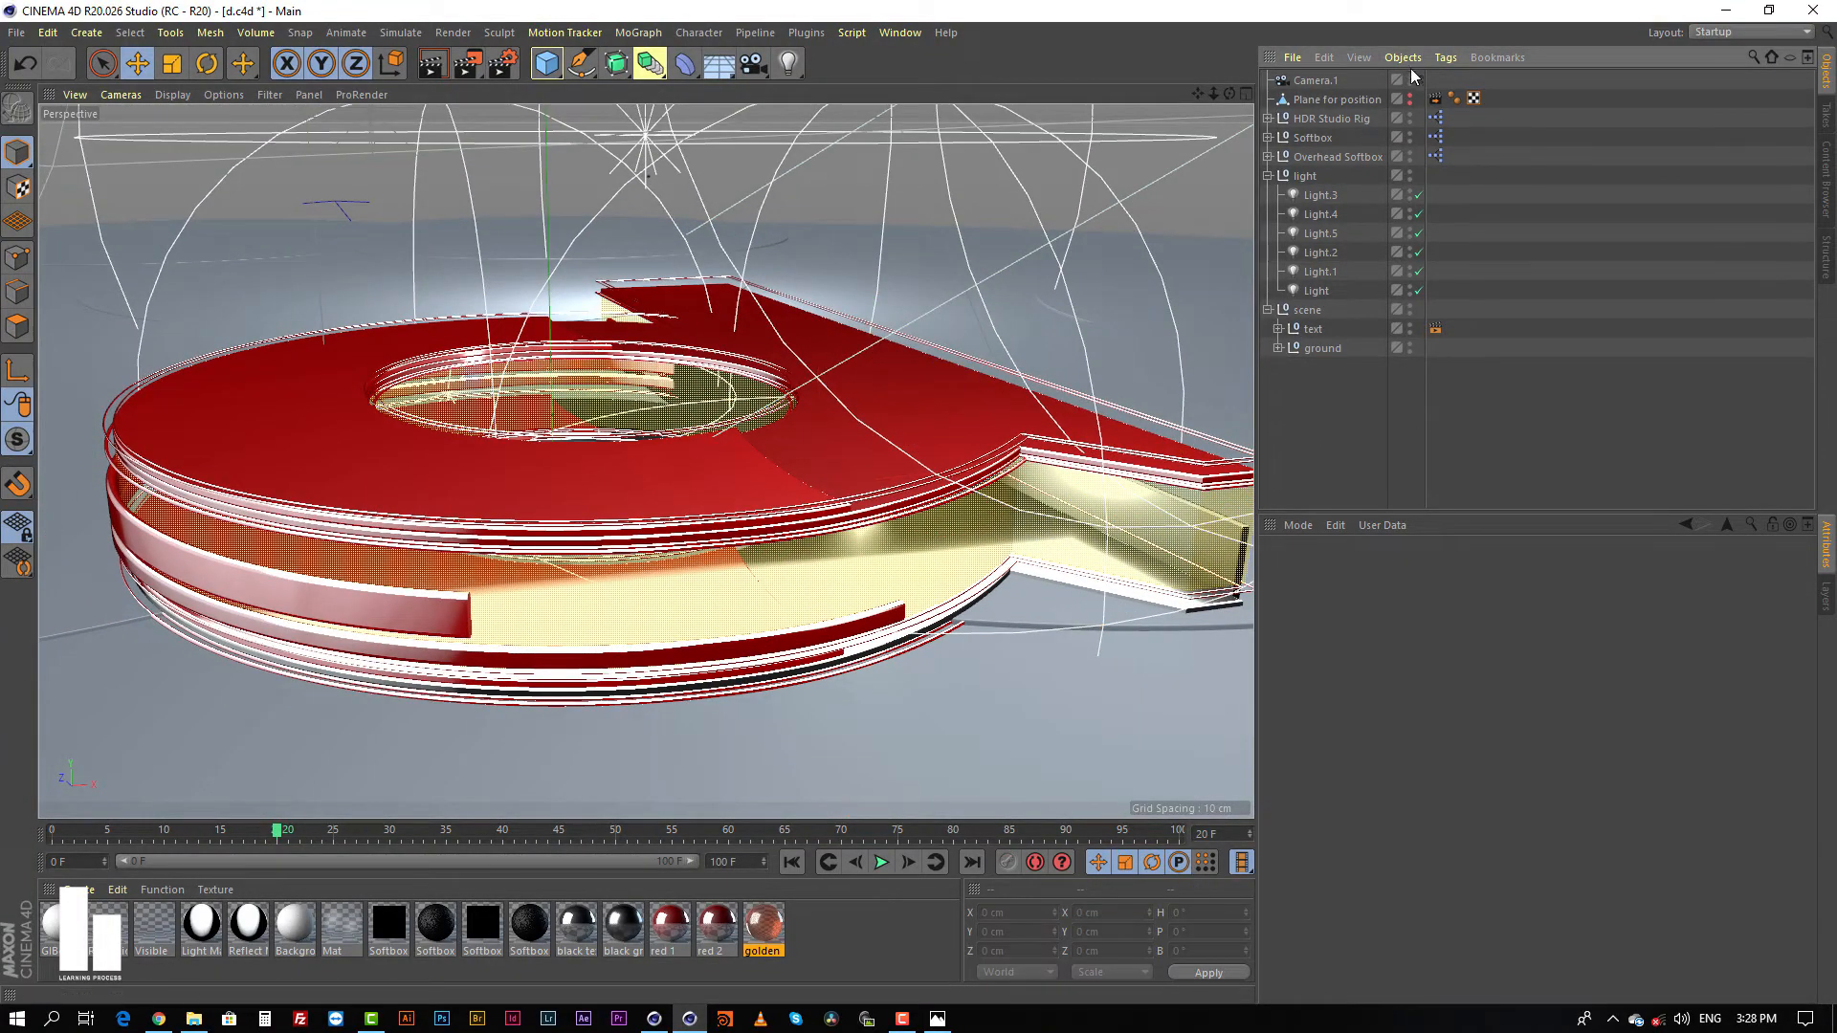
click(1419, 80)
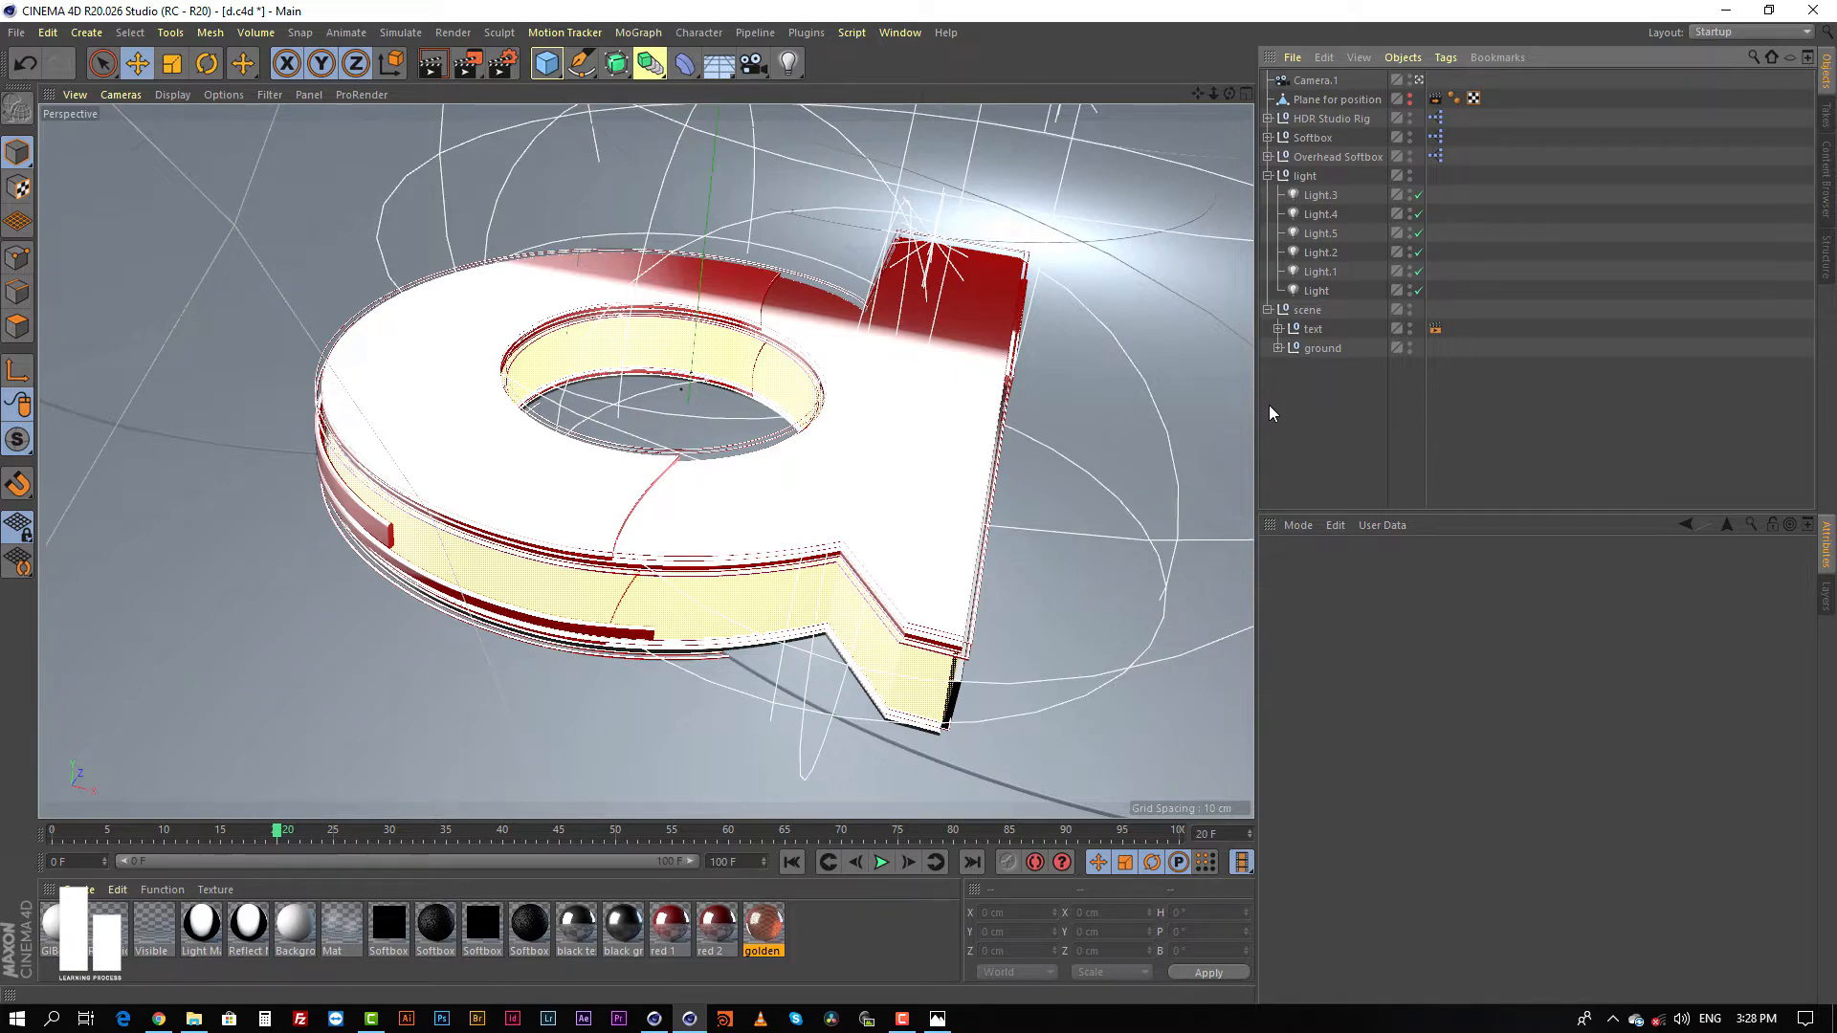
Step: Examine the output and multi-pass entries, including Object Buffer, in the render settings and close them
click(503, 63)
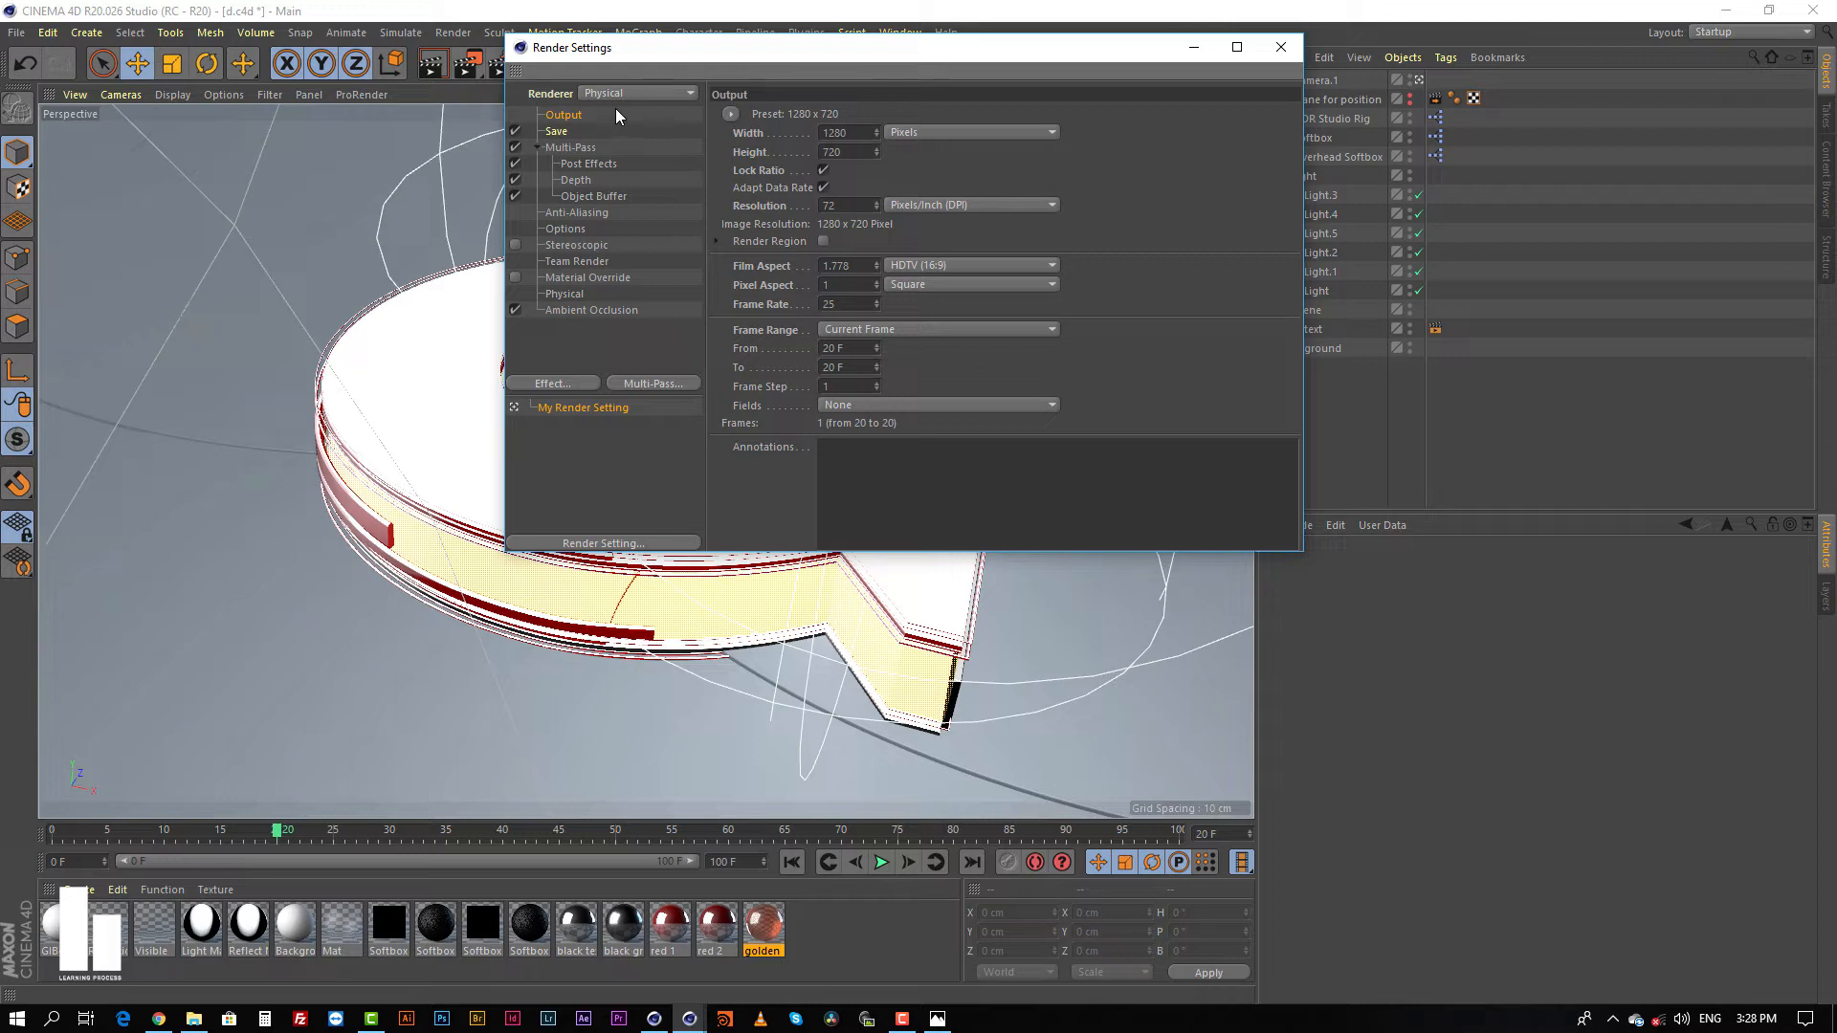
drag(752, 49, 636, 179)
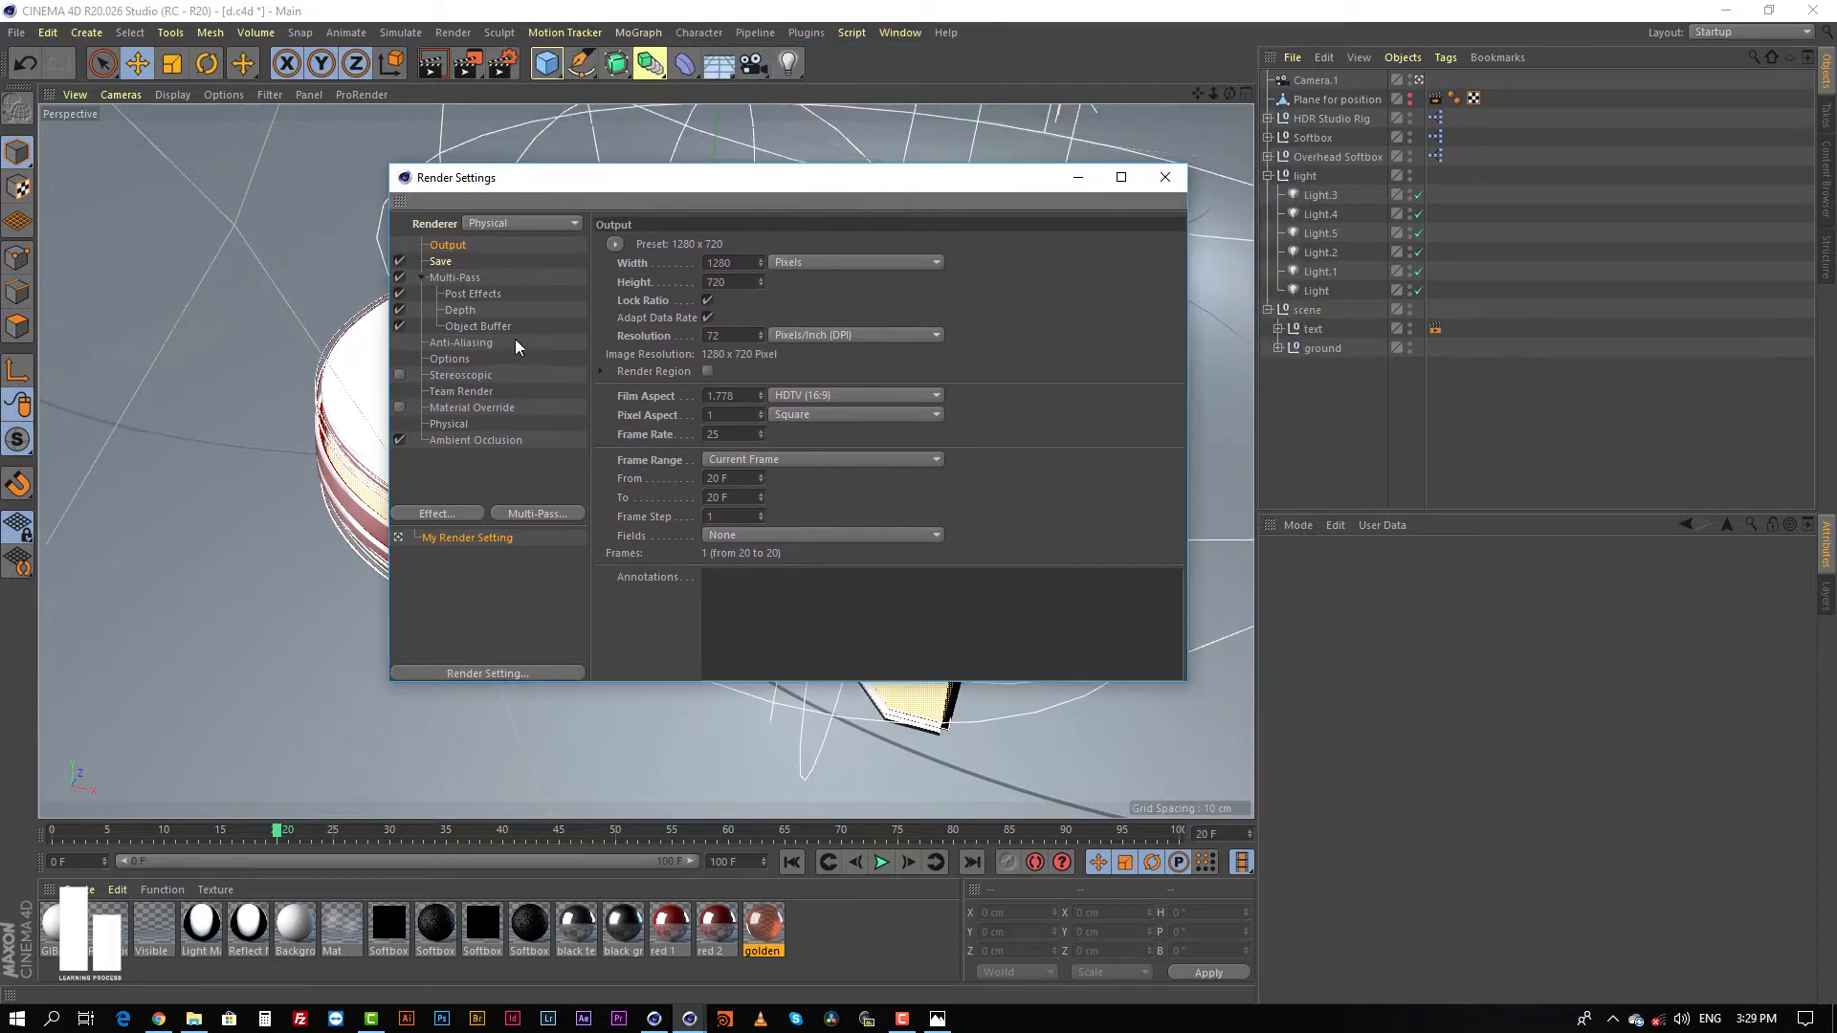
click(461, 328)
drag(795, 187, 531, 249)
click(852, 245)
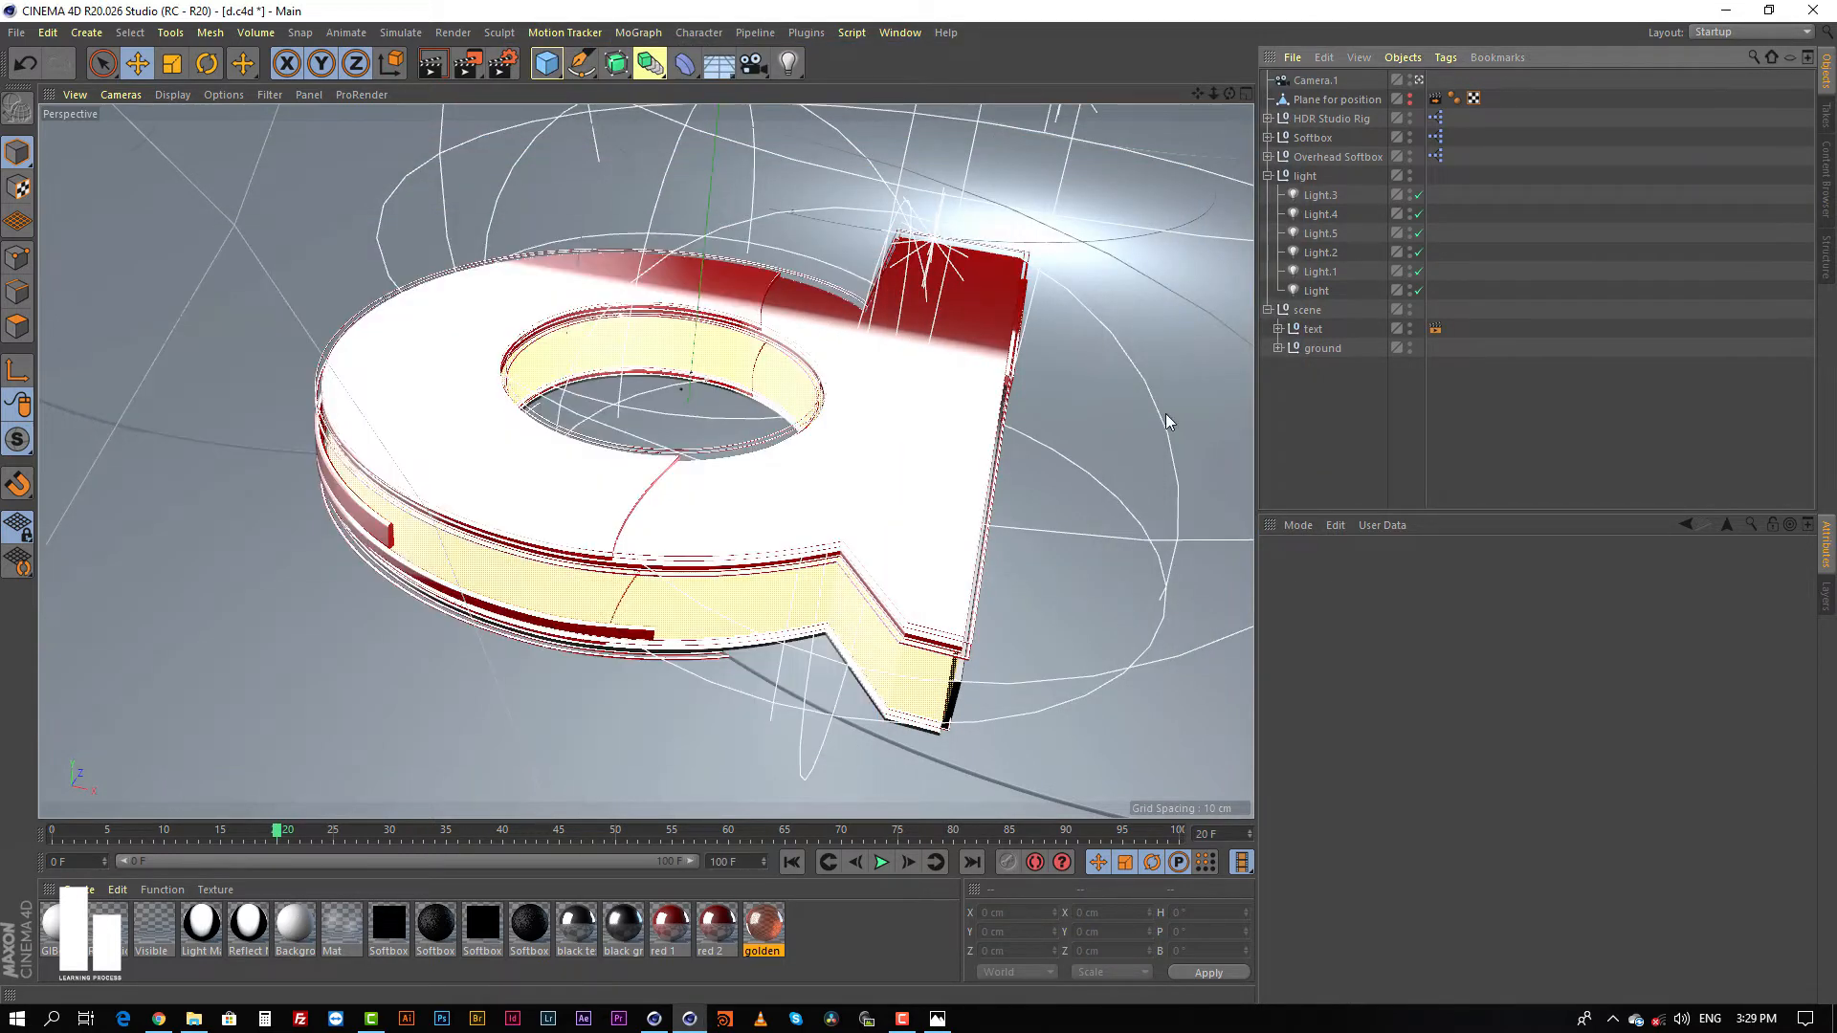
Step: Switch to Photos and compare the raw render 01.png with the finished composite d 2.png
click(855, 402)
click(1318, 402)
key(alt+Tab)
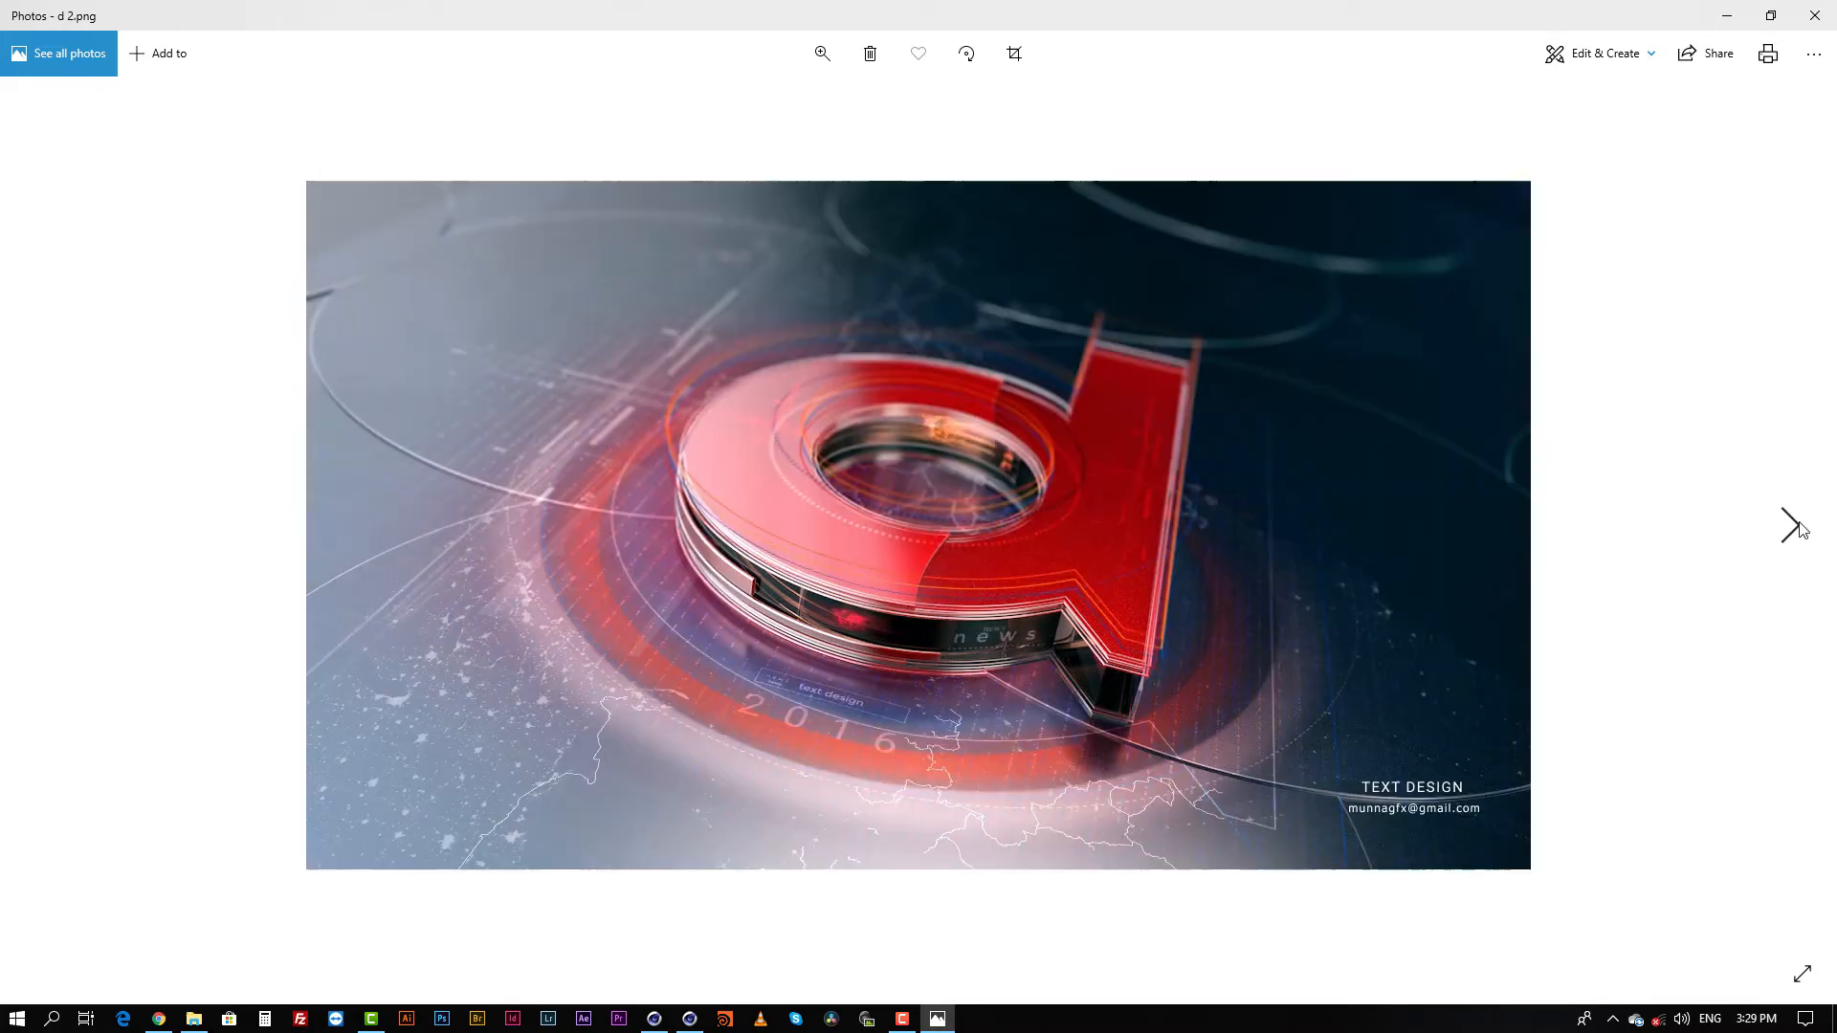
click(1796, 526)
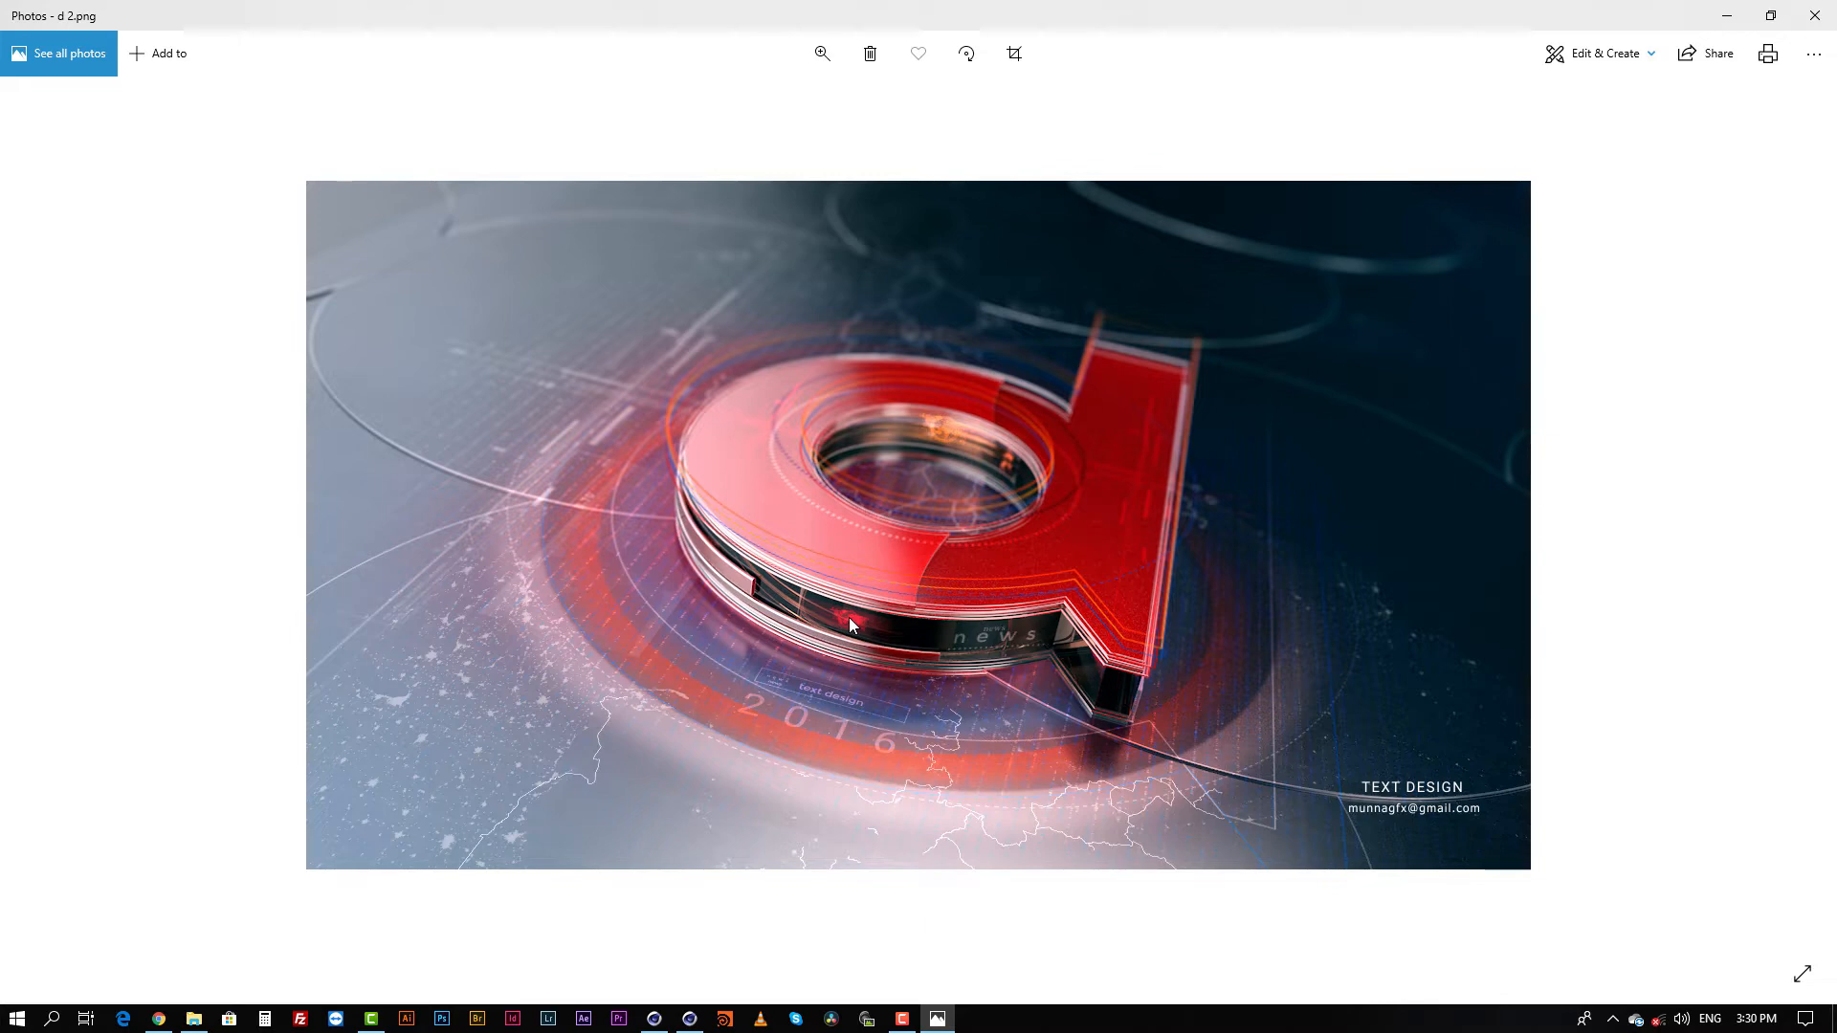
Step: Switch to the Cinema 4D R19 window and hide the text group in the viewport and in renders
click(668, 1021)
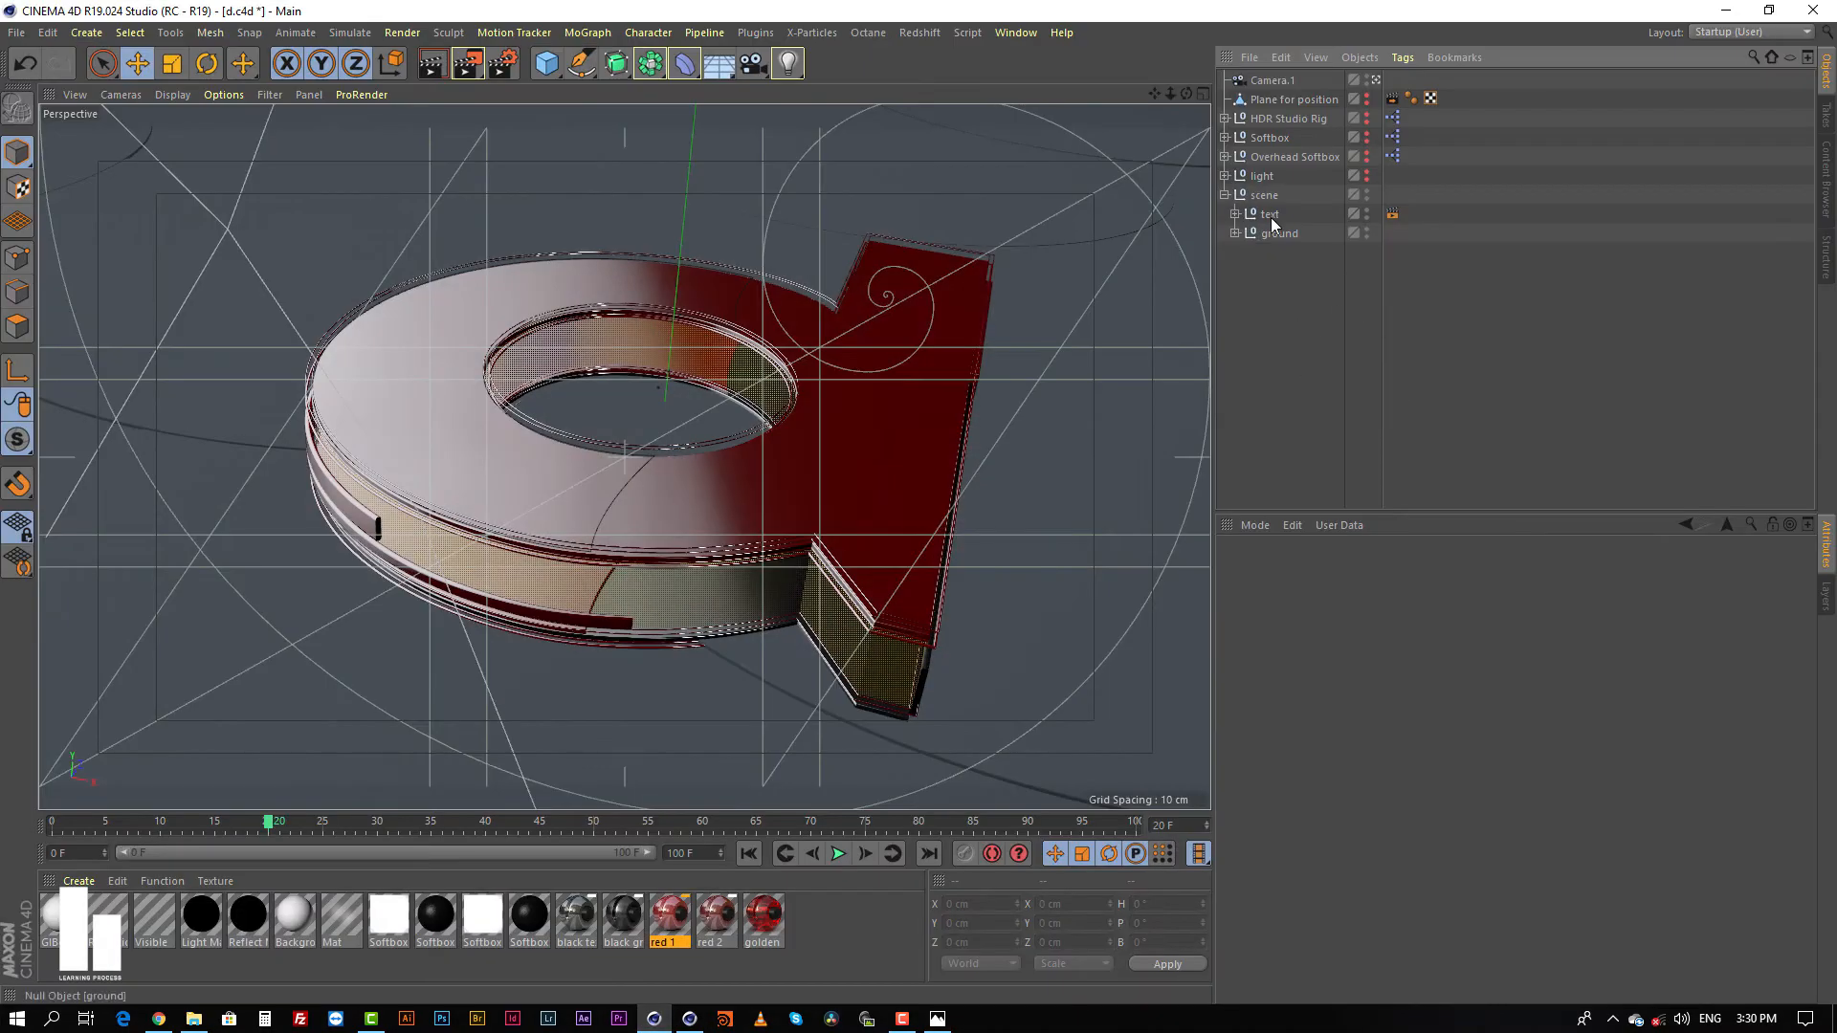
click(1265, 213)
alt+double_click(1366, 211)
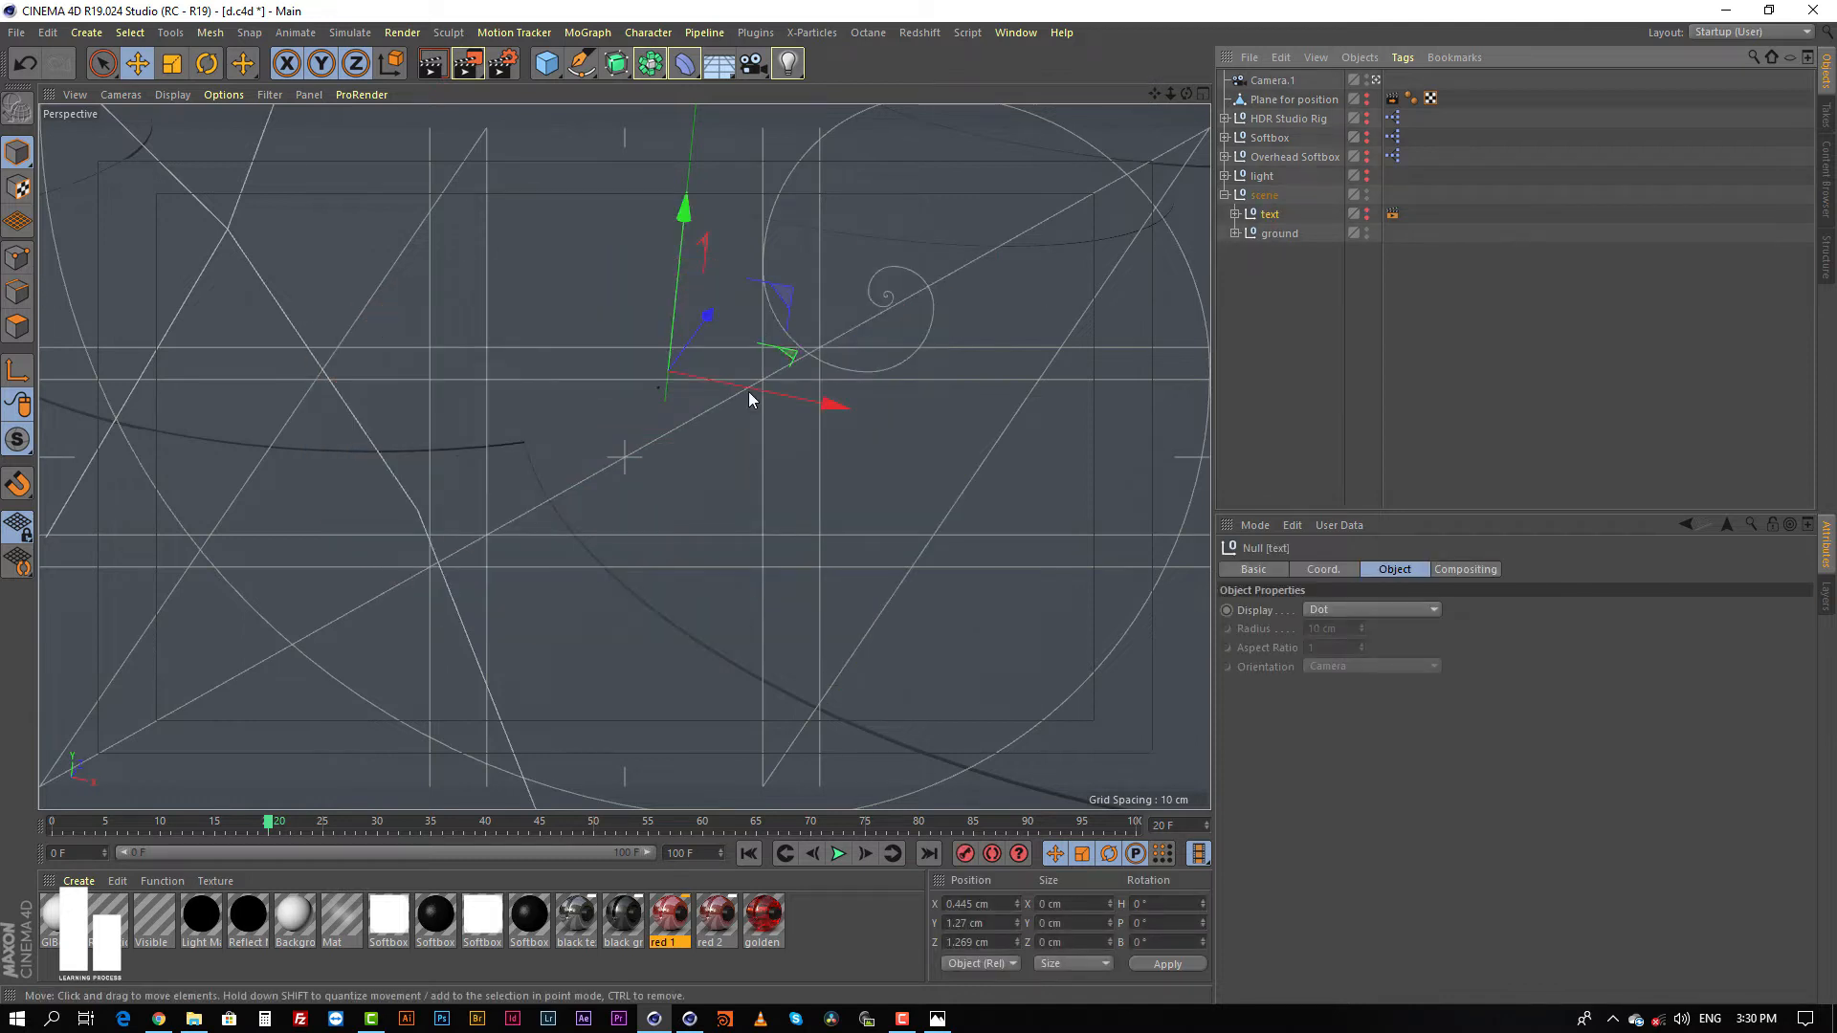
Step: Examine the text group's parts and the Object Buffer settings of its Compositing tag
click(1234, 214)
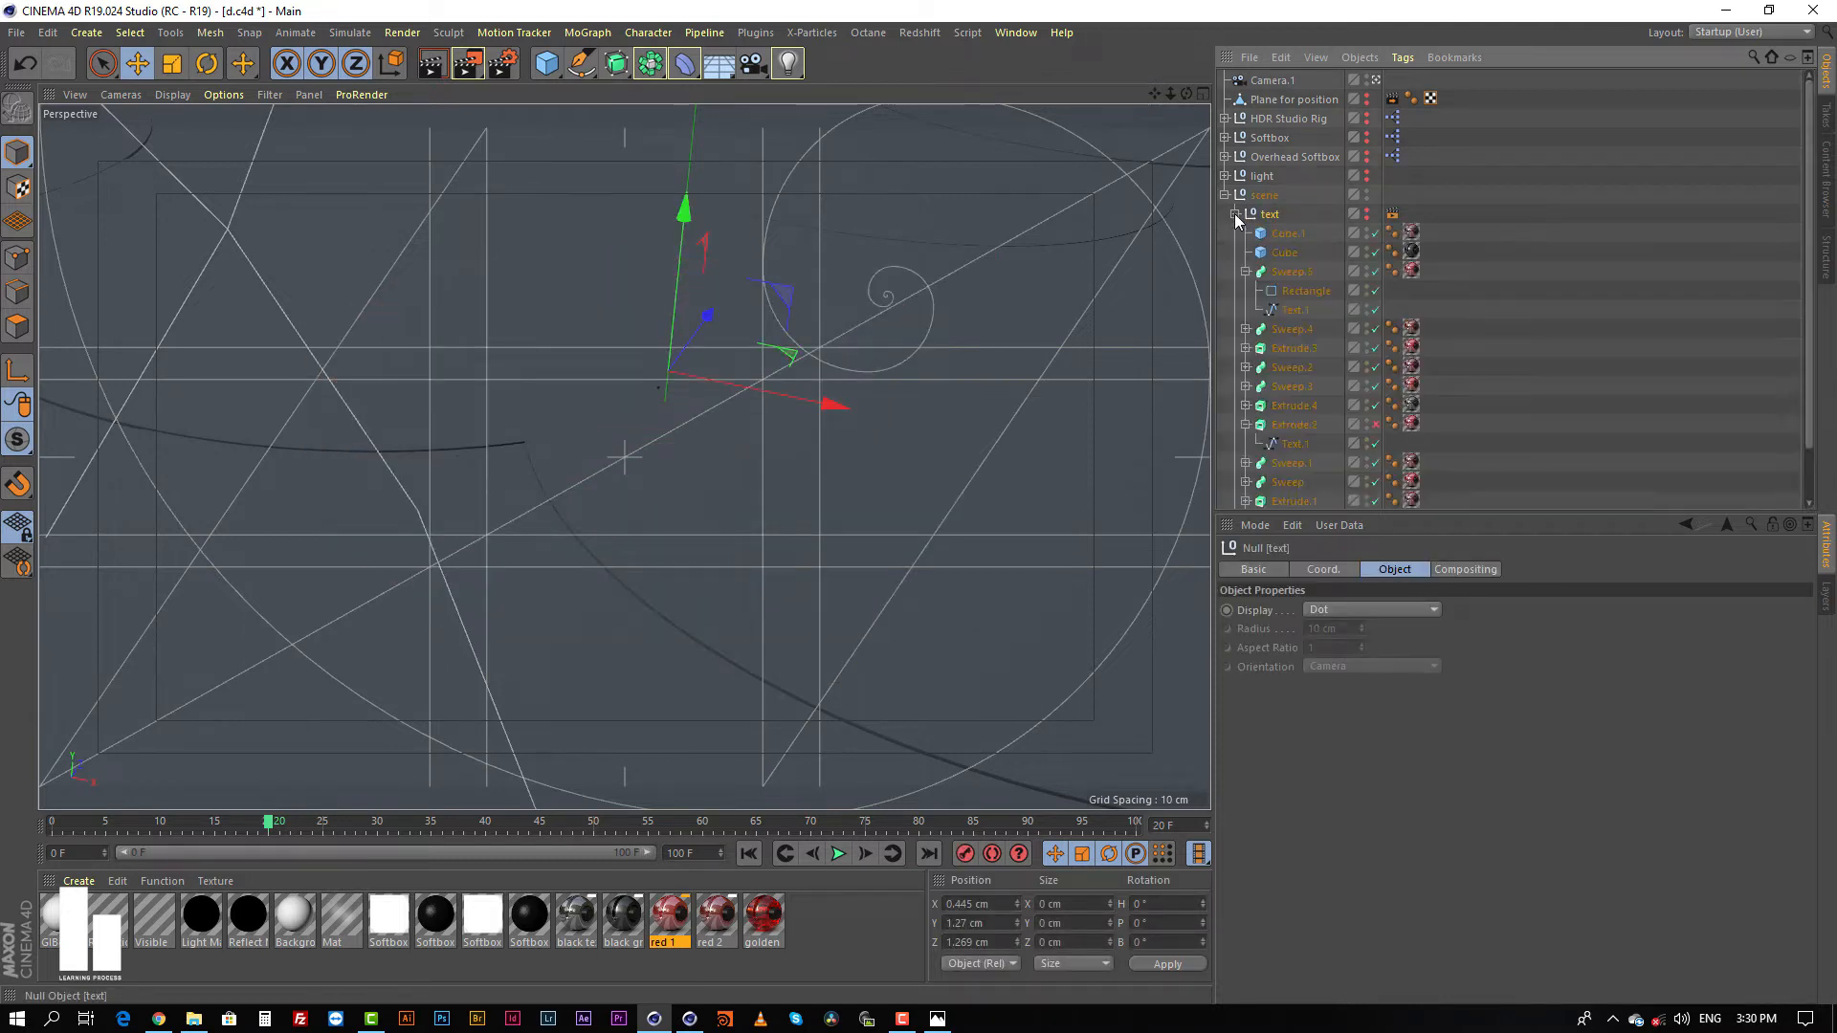
click(1234, 214)
click(1392, 213)
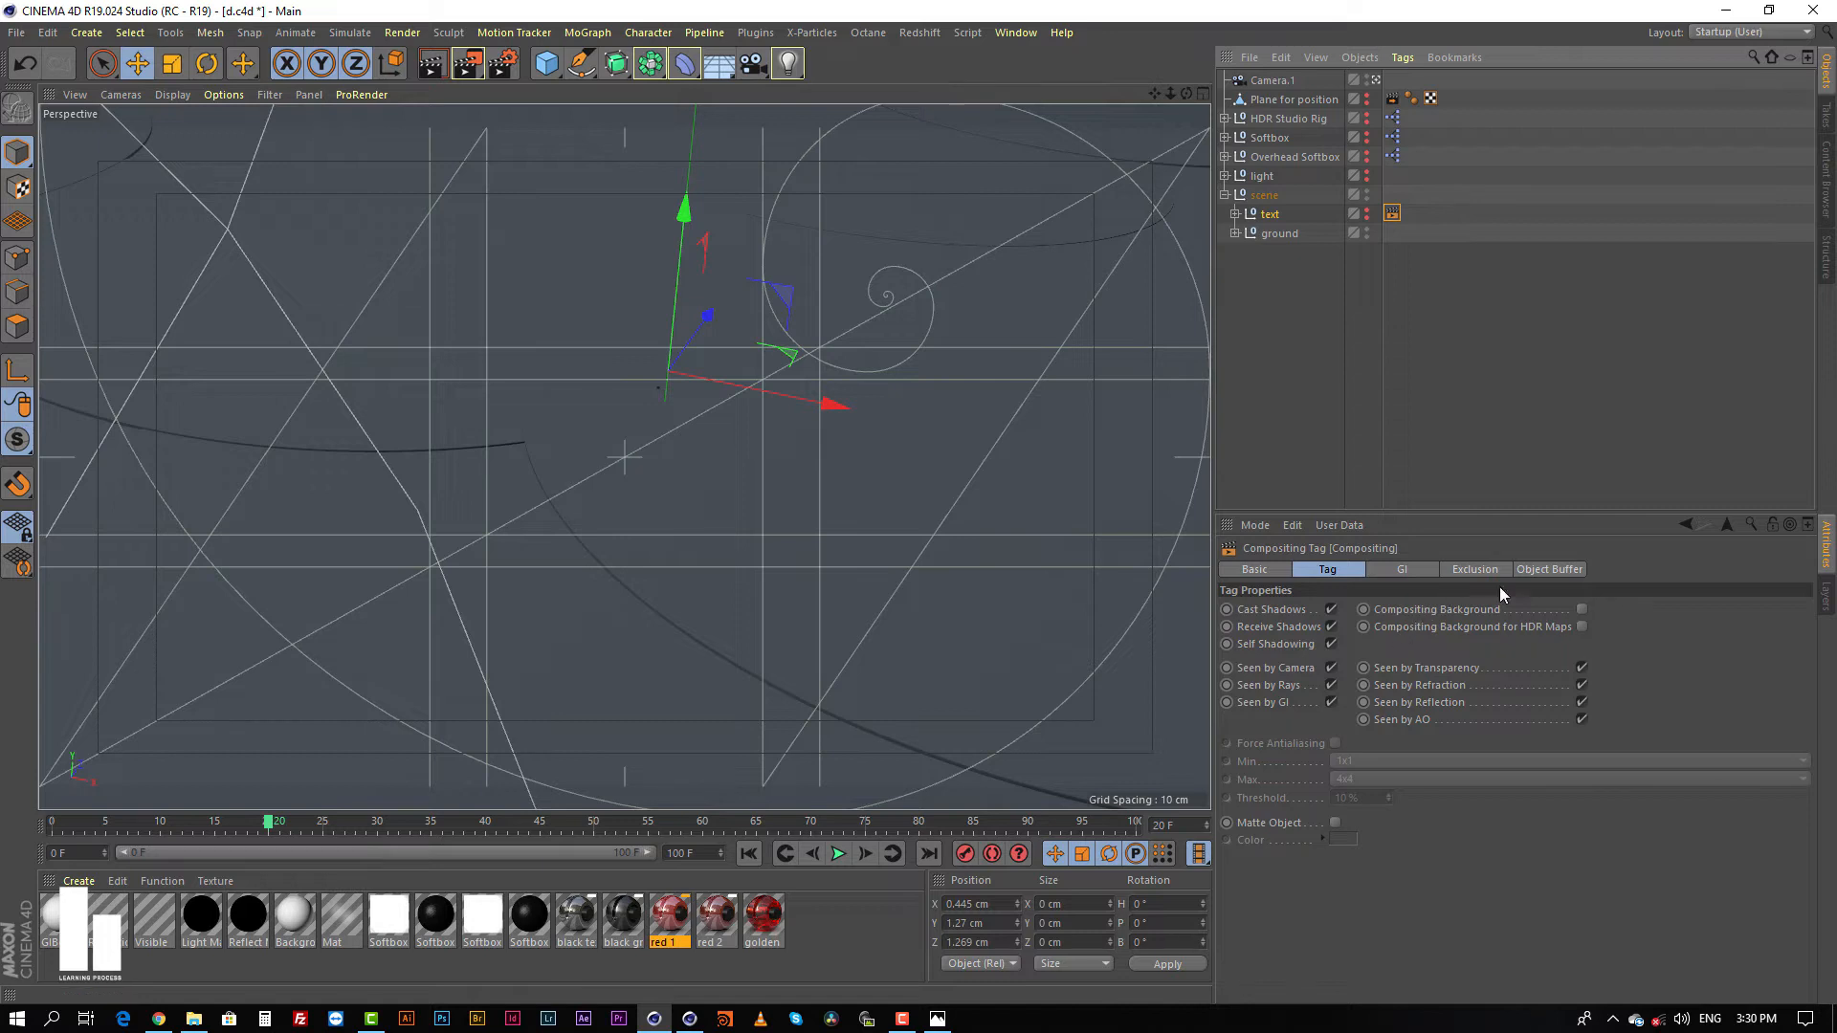
click(1546, 570)
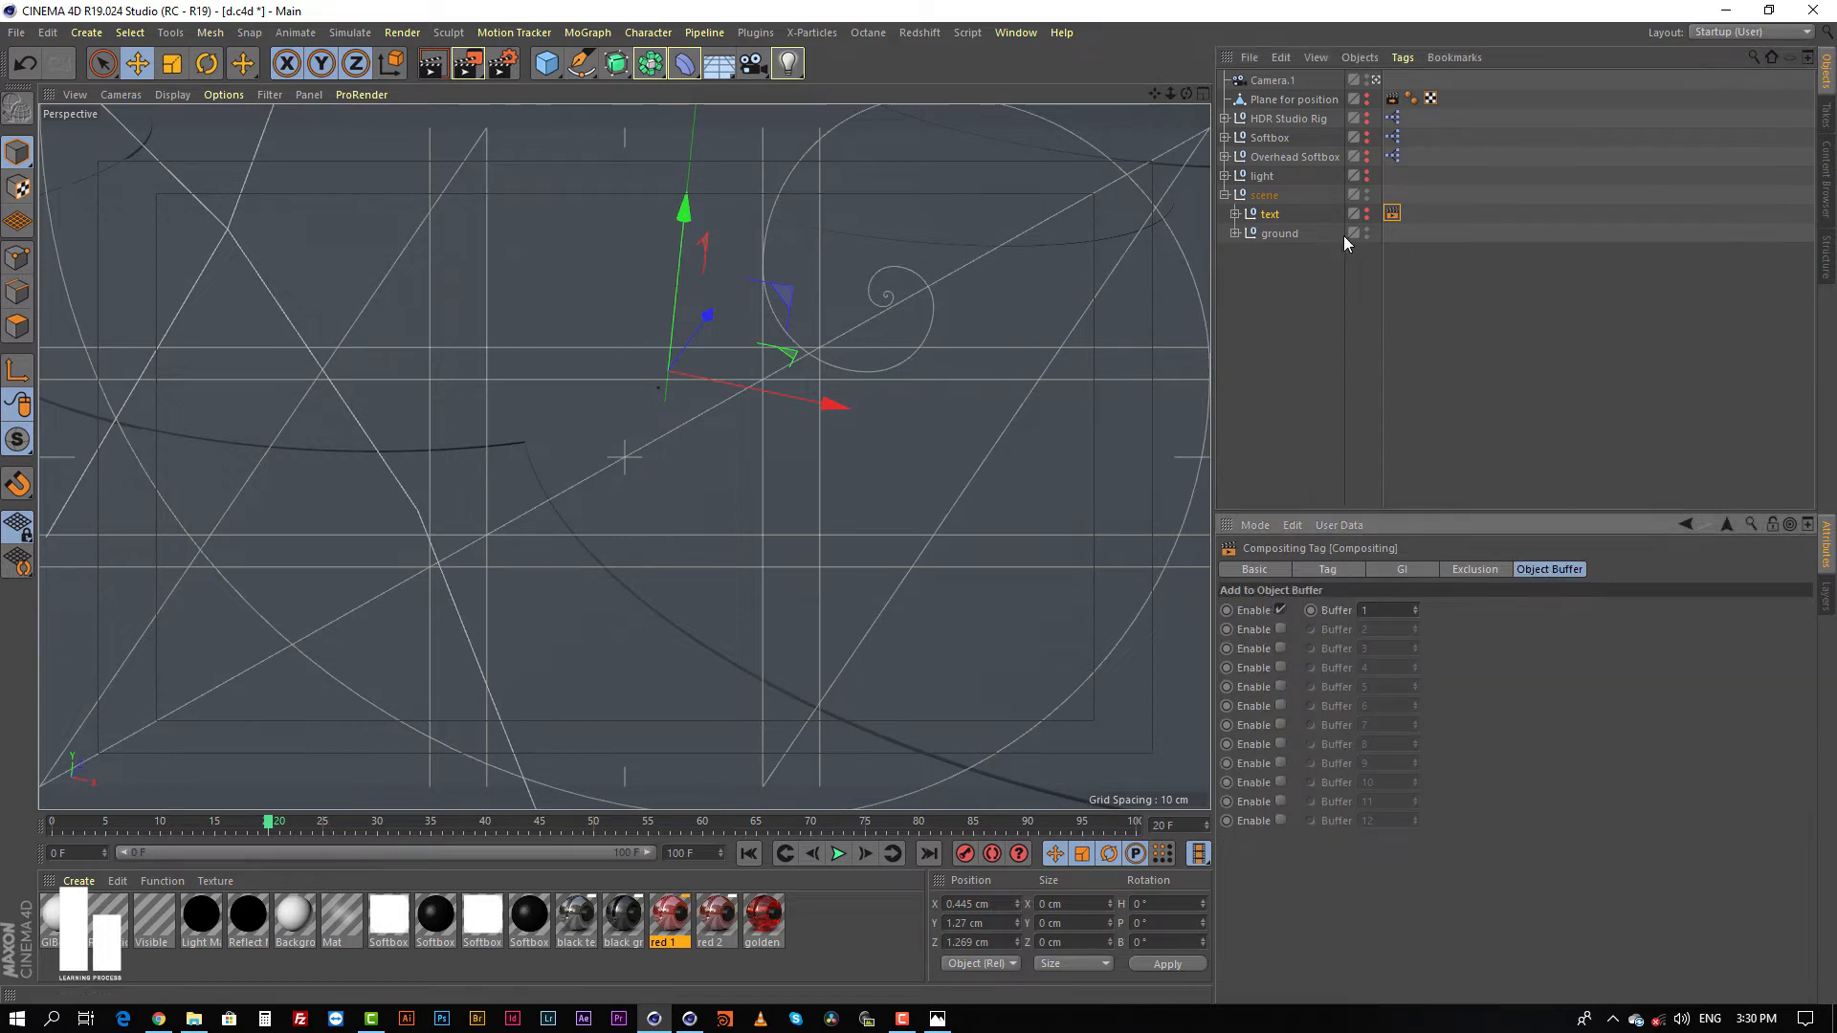
Step: Add a Compositing tag to the text group, enable object buffer 1 and check the tag's settings
right_click(1279, 212)
mouse_move(1340, 157)
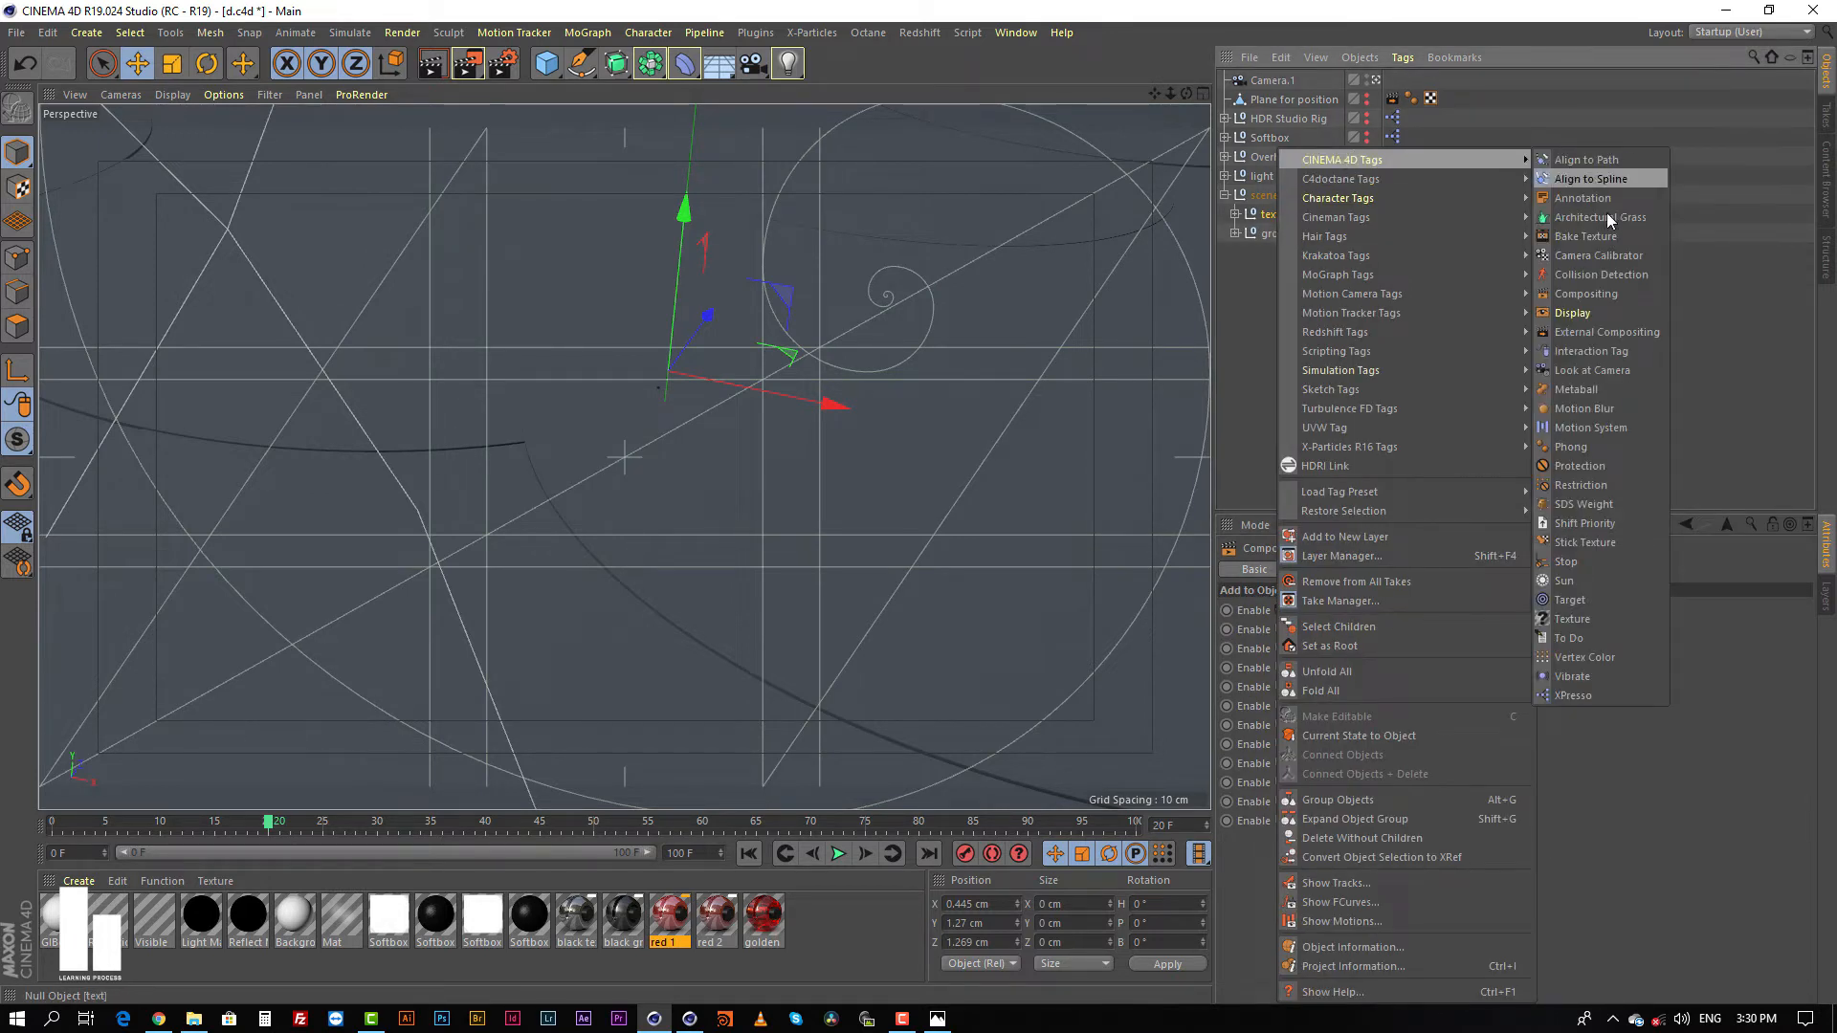
click(1577, 295)
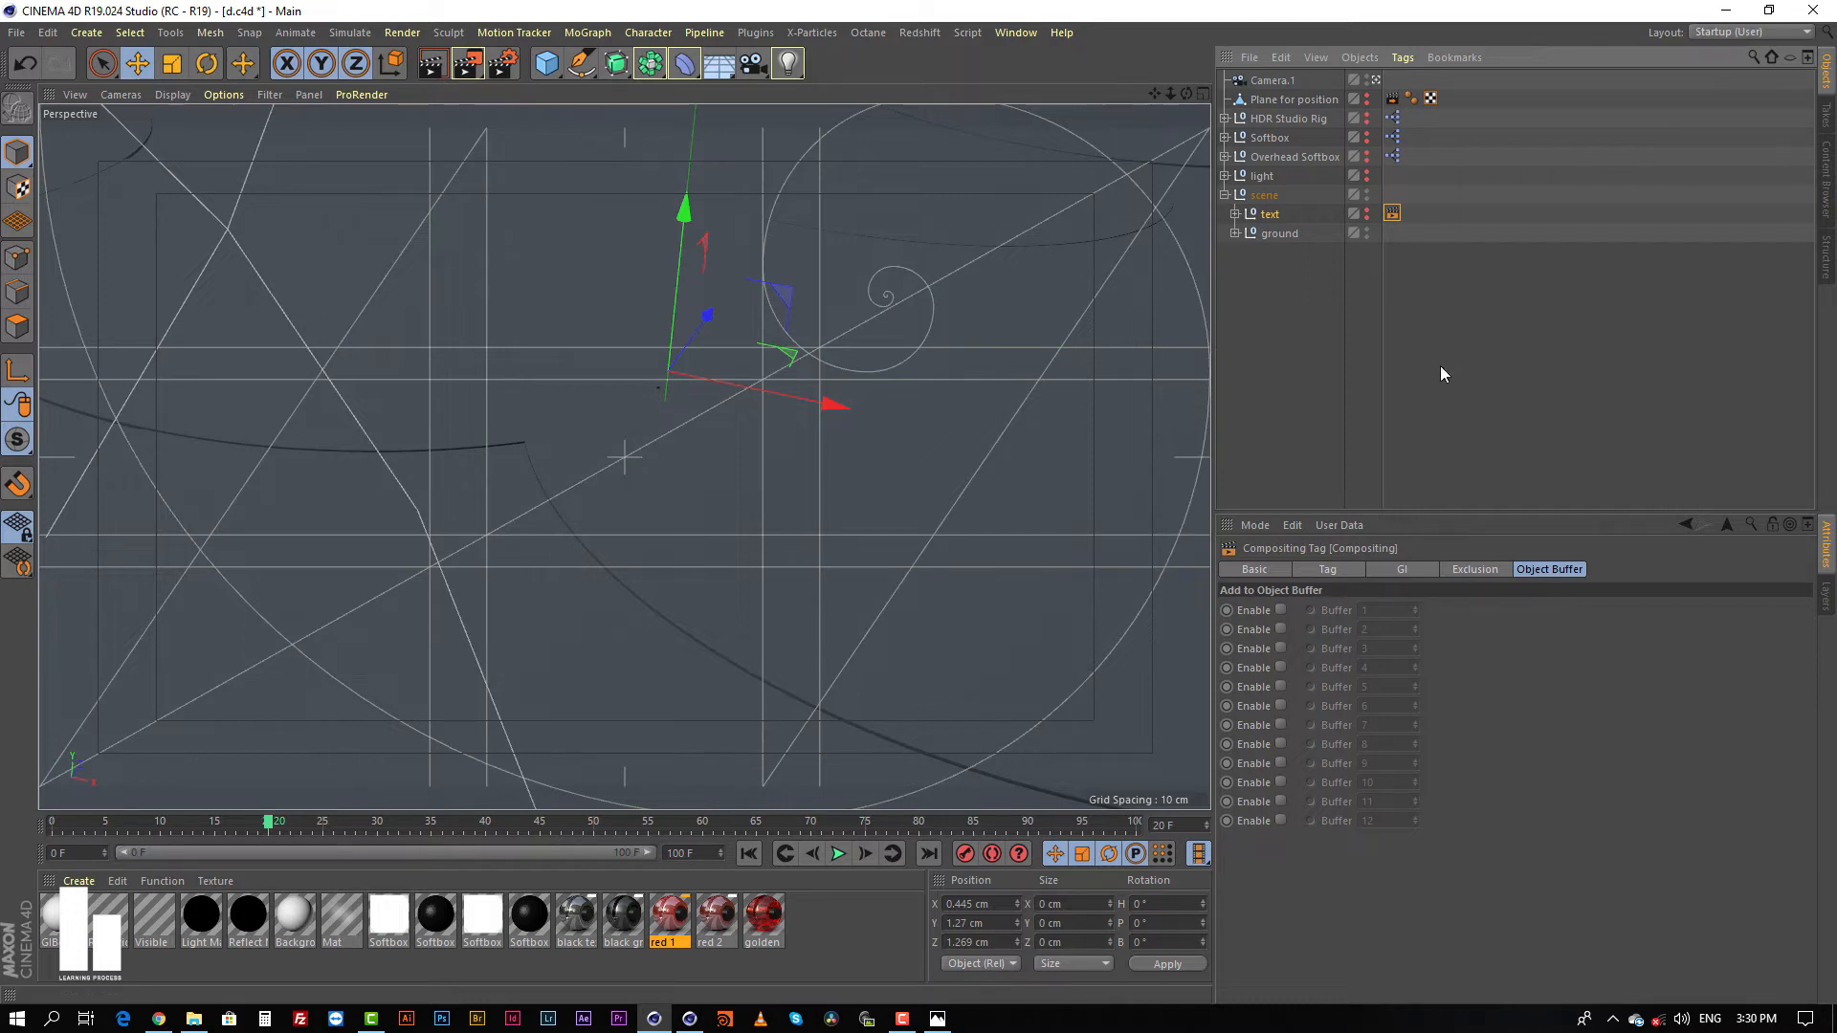
click(1281, 609)
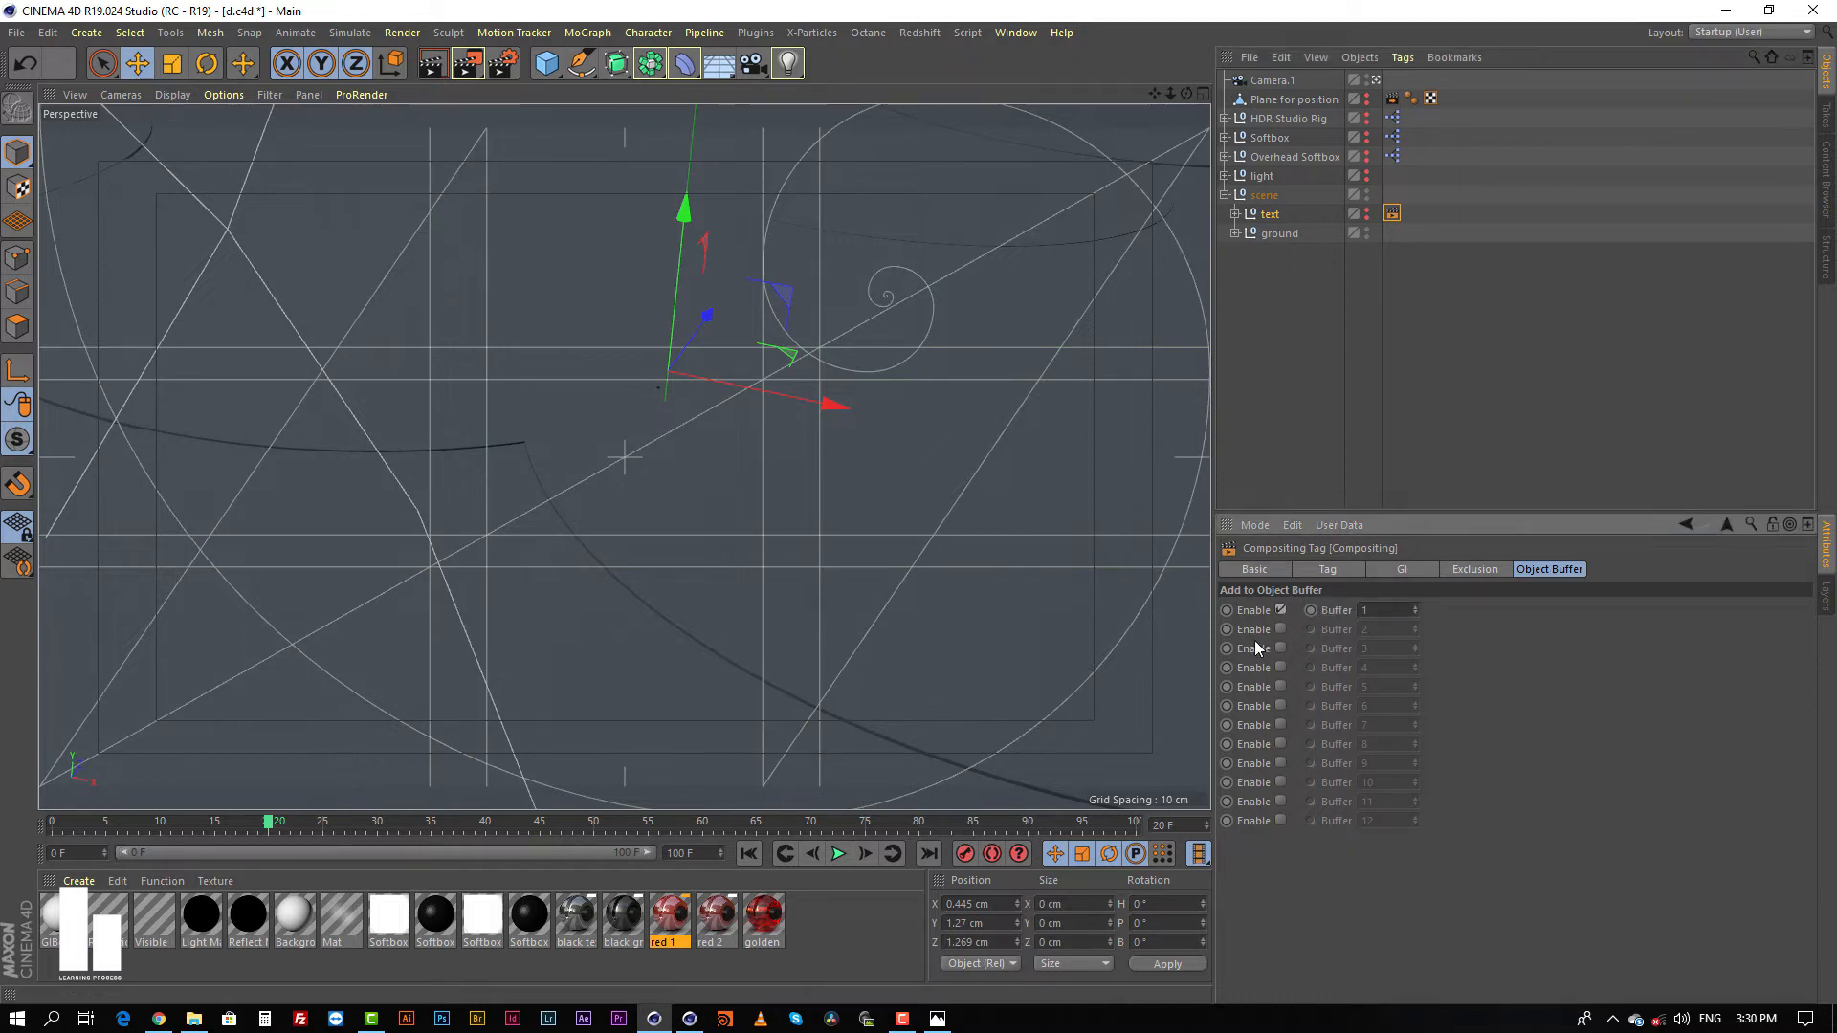
click(1291, 359)
click(1277, 215)
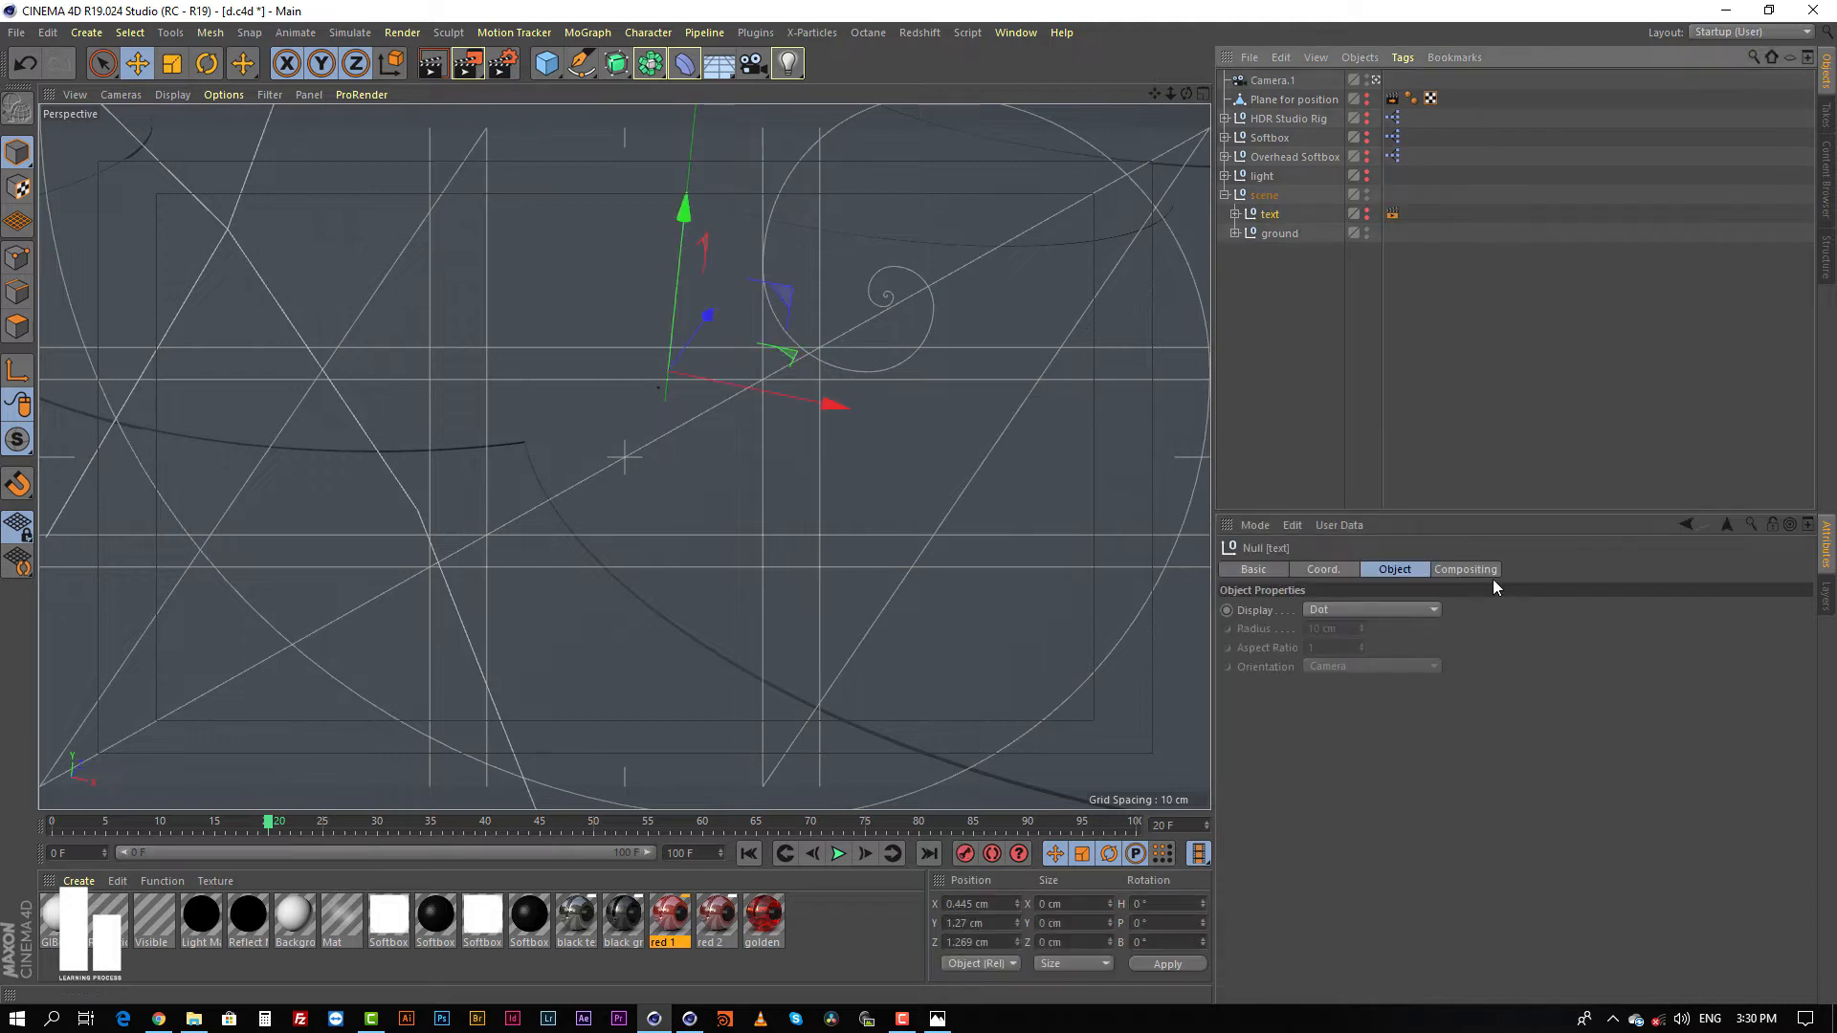
click(1469, 569)
click(1393, 213)
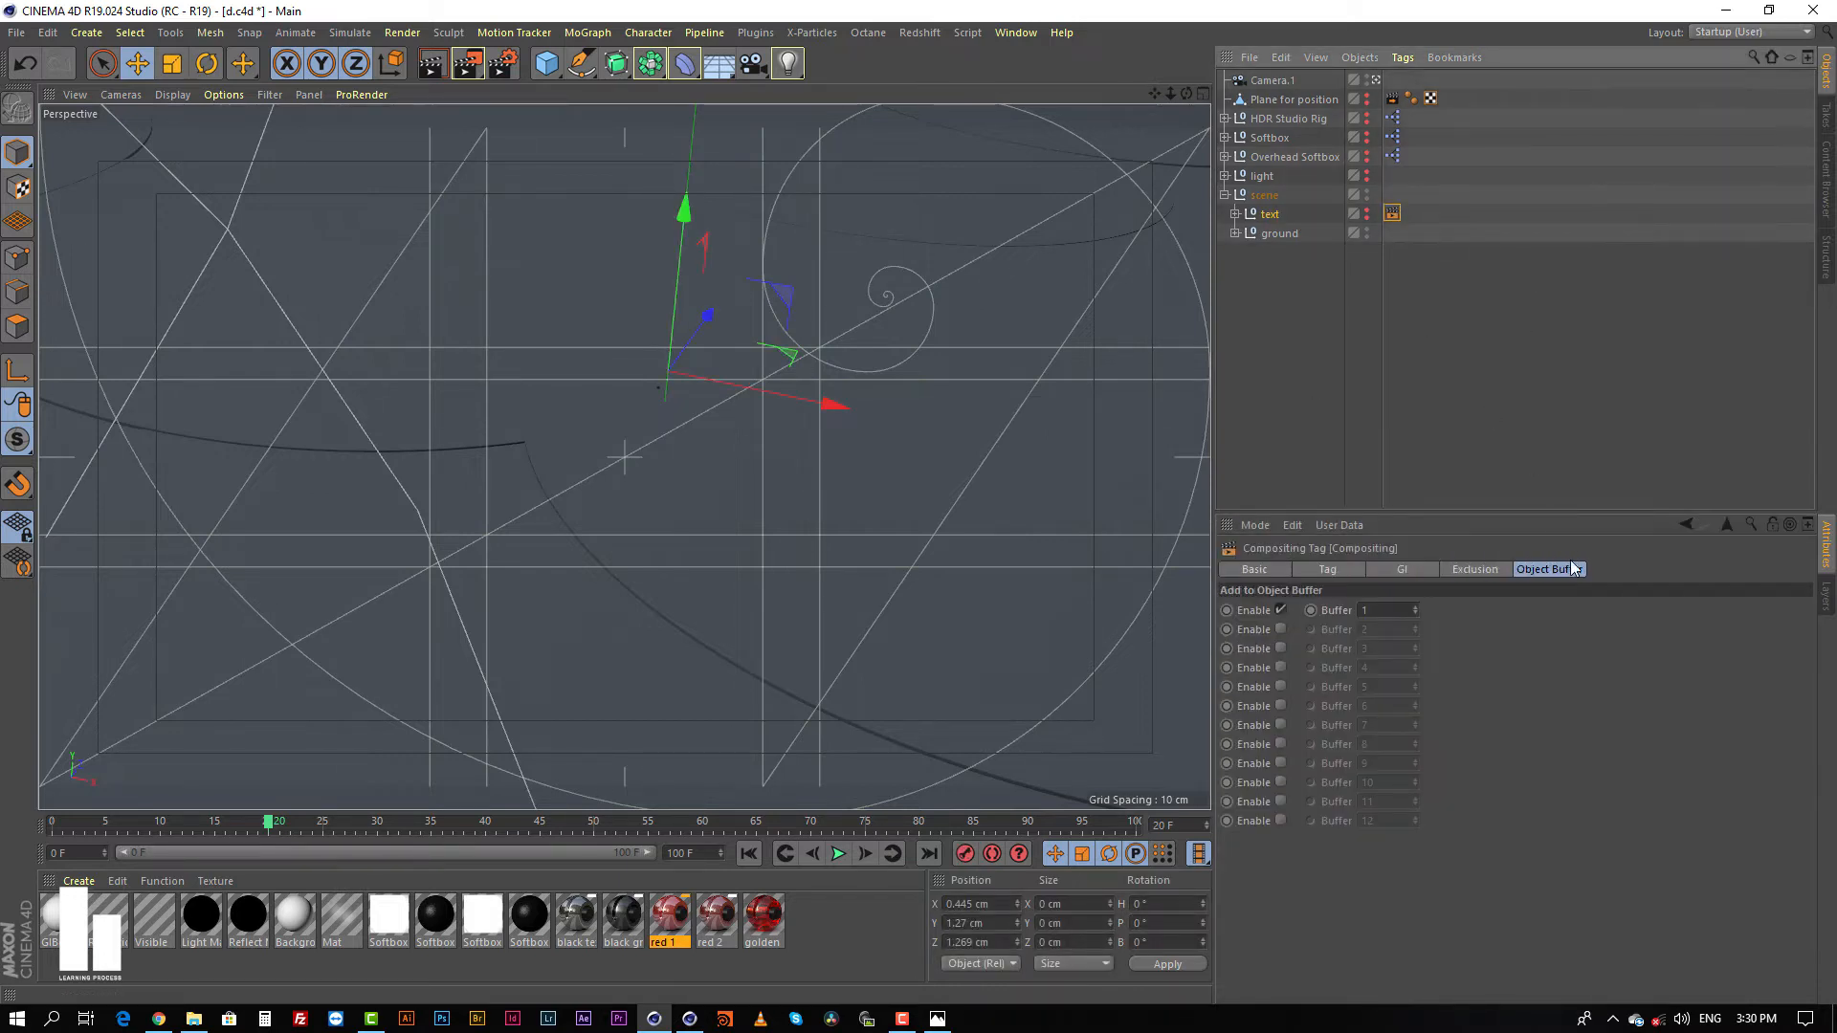
Step: Examine the Depth and Object Buffer passes and the available multi-pass channels in the render settings
click(506, 65)
drag(395, 14, 621, 223)
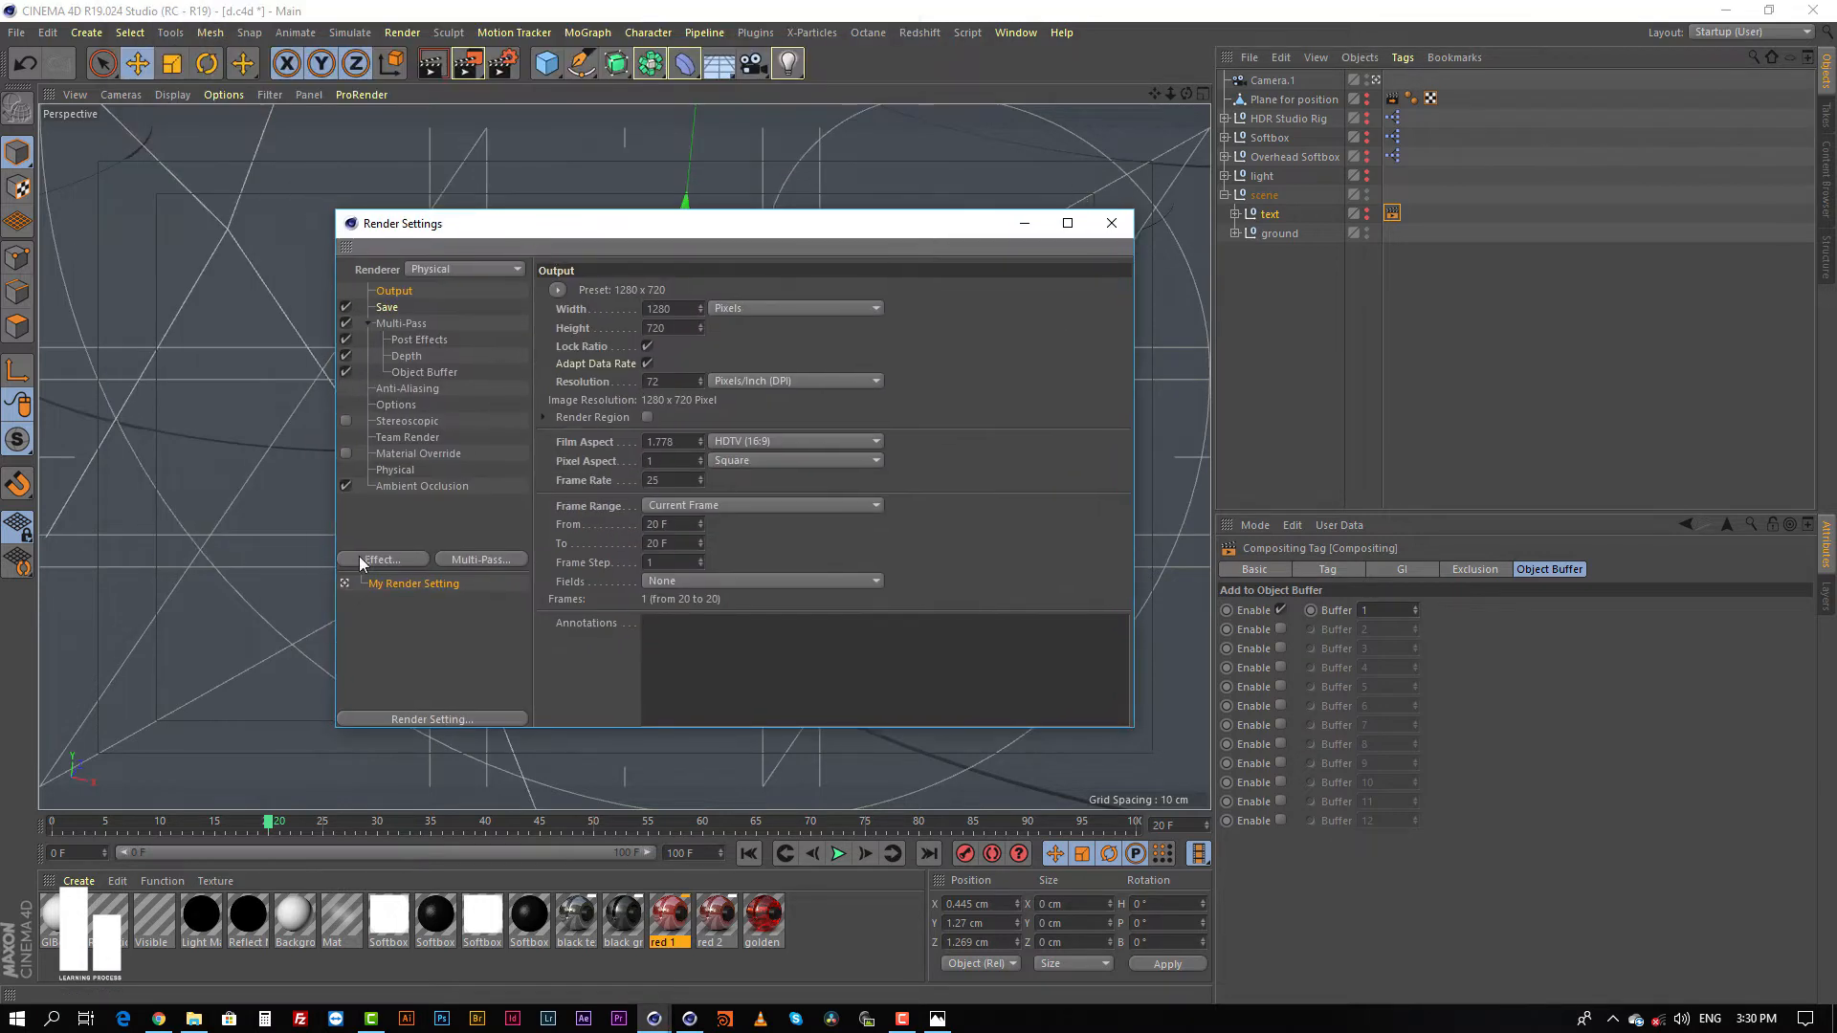
click(480, 559)
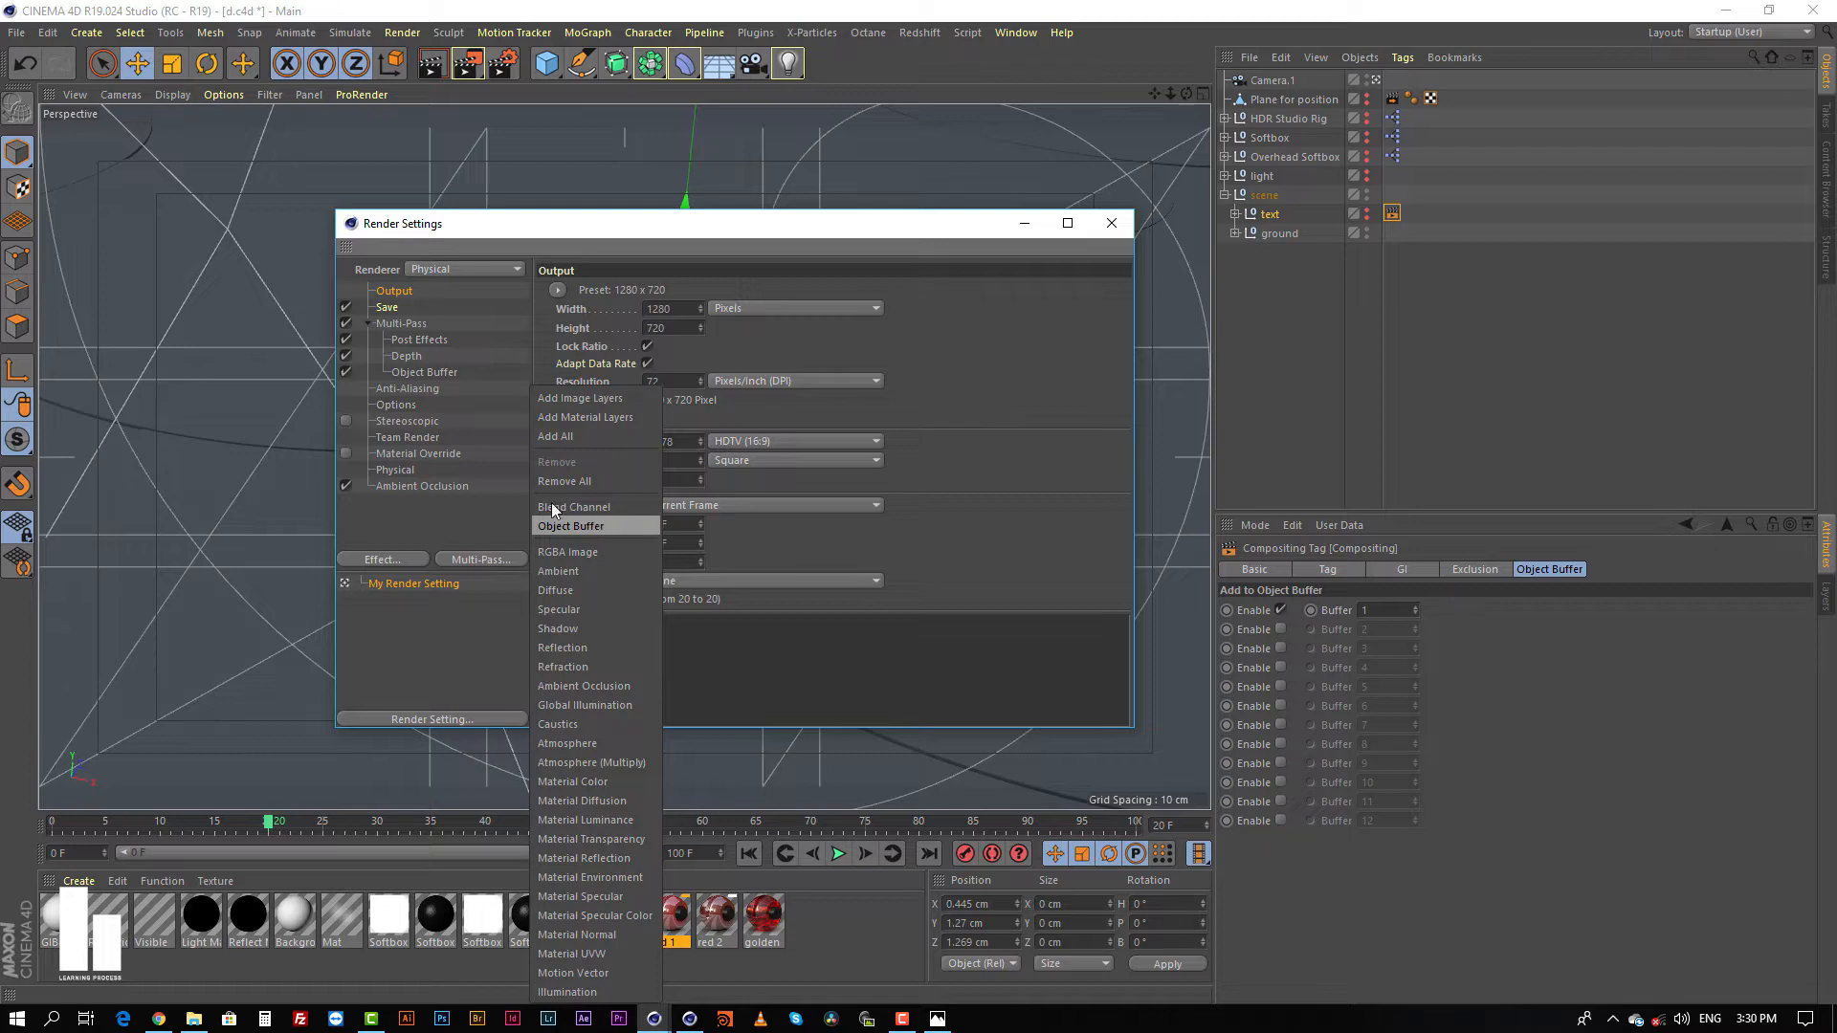
click(440, 523)
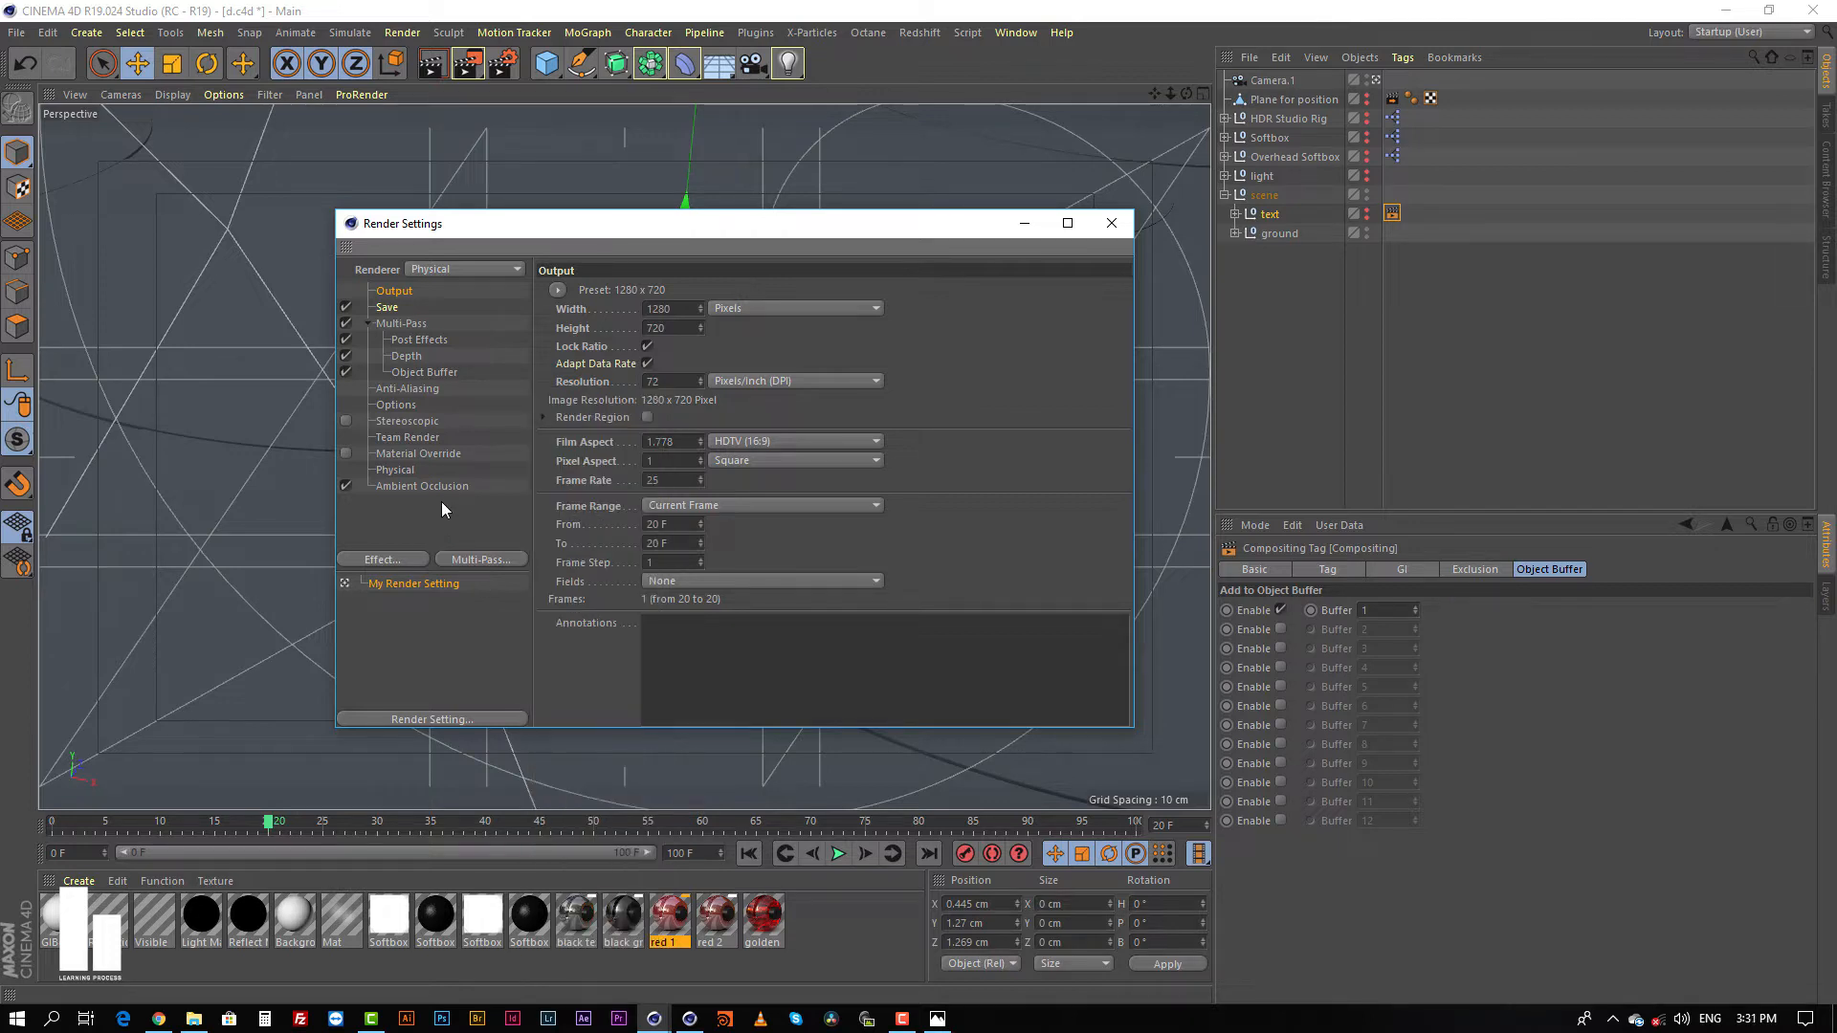
click(407, 356)
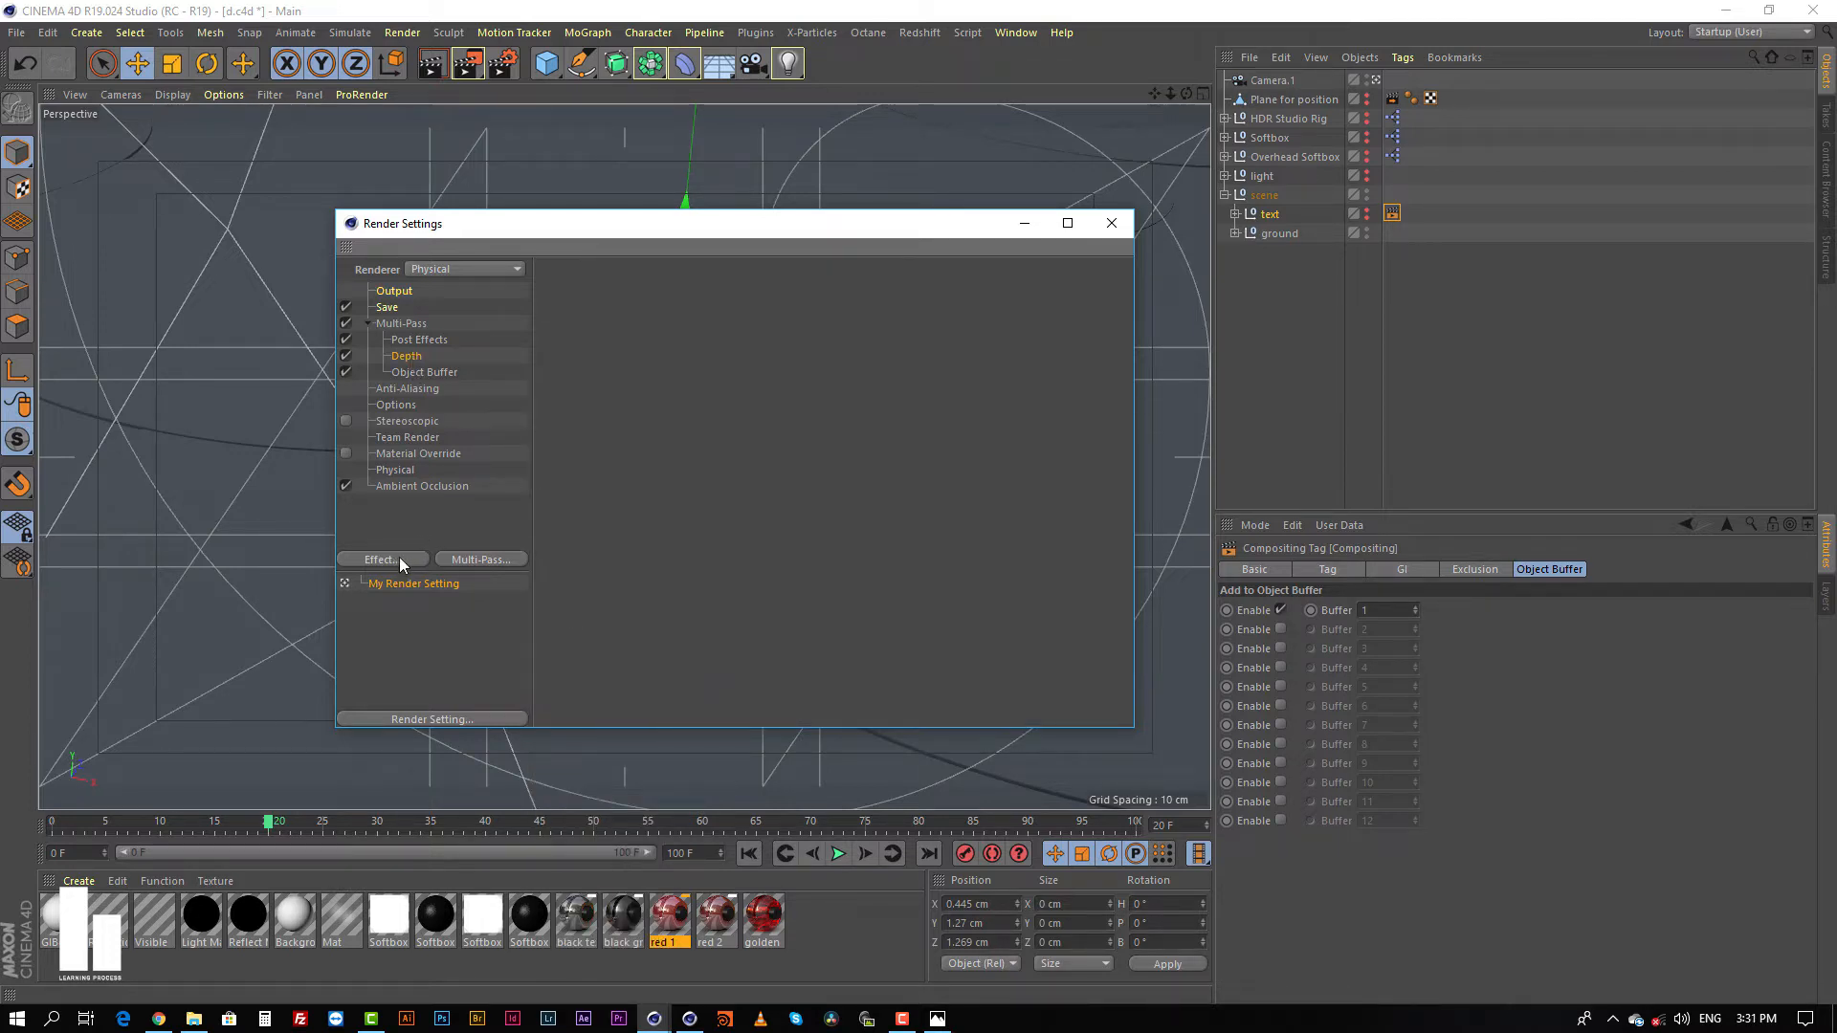
click(484, 558)
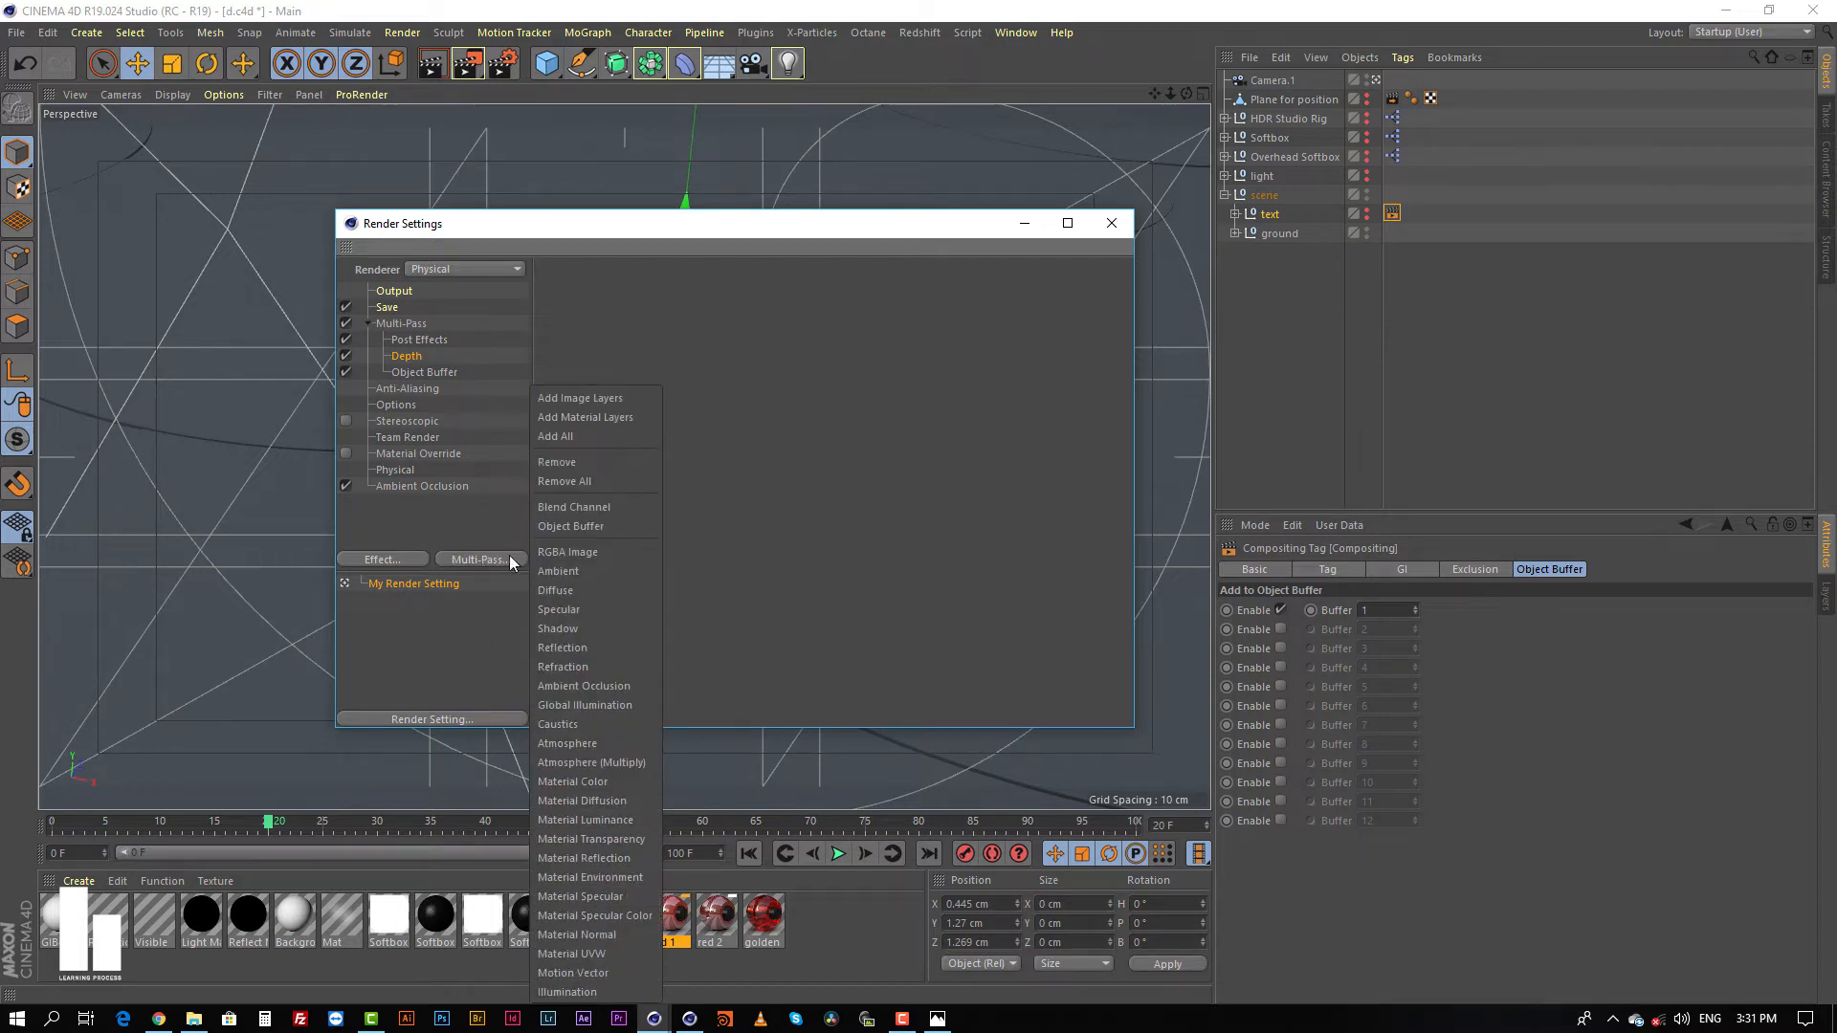
click(399, 355)
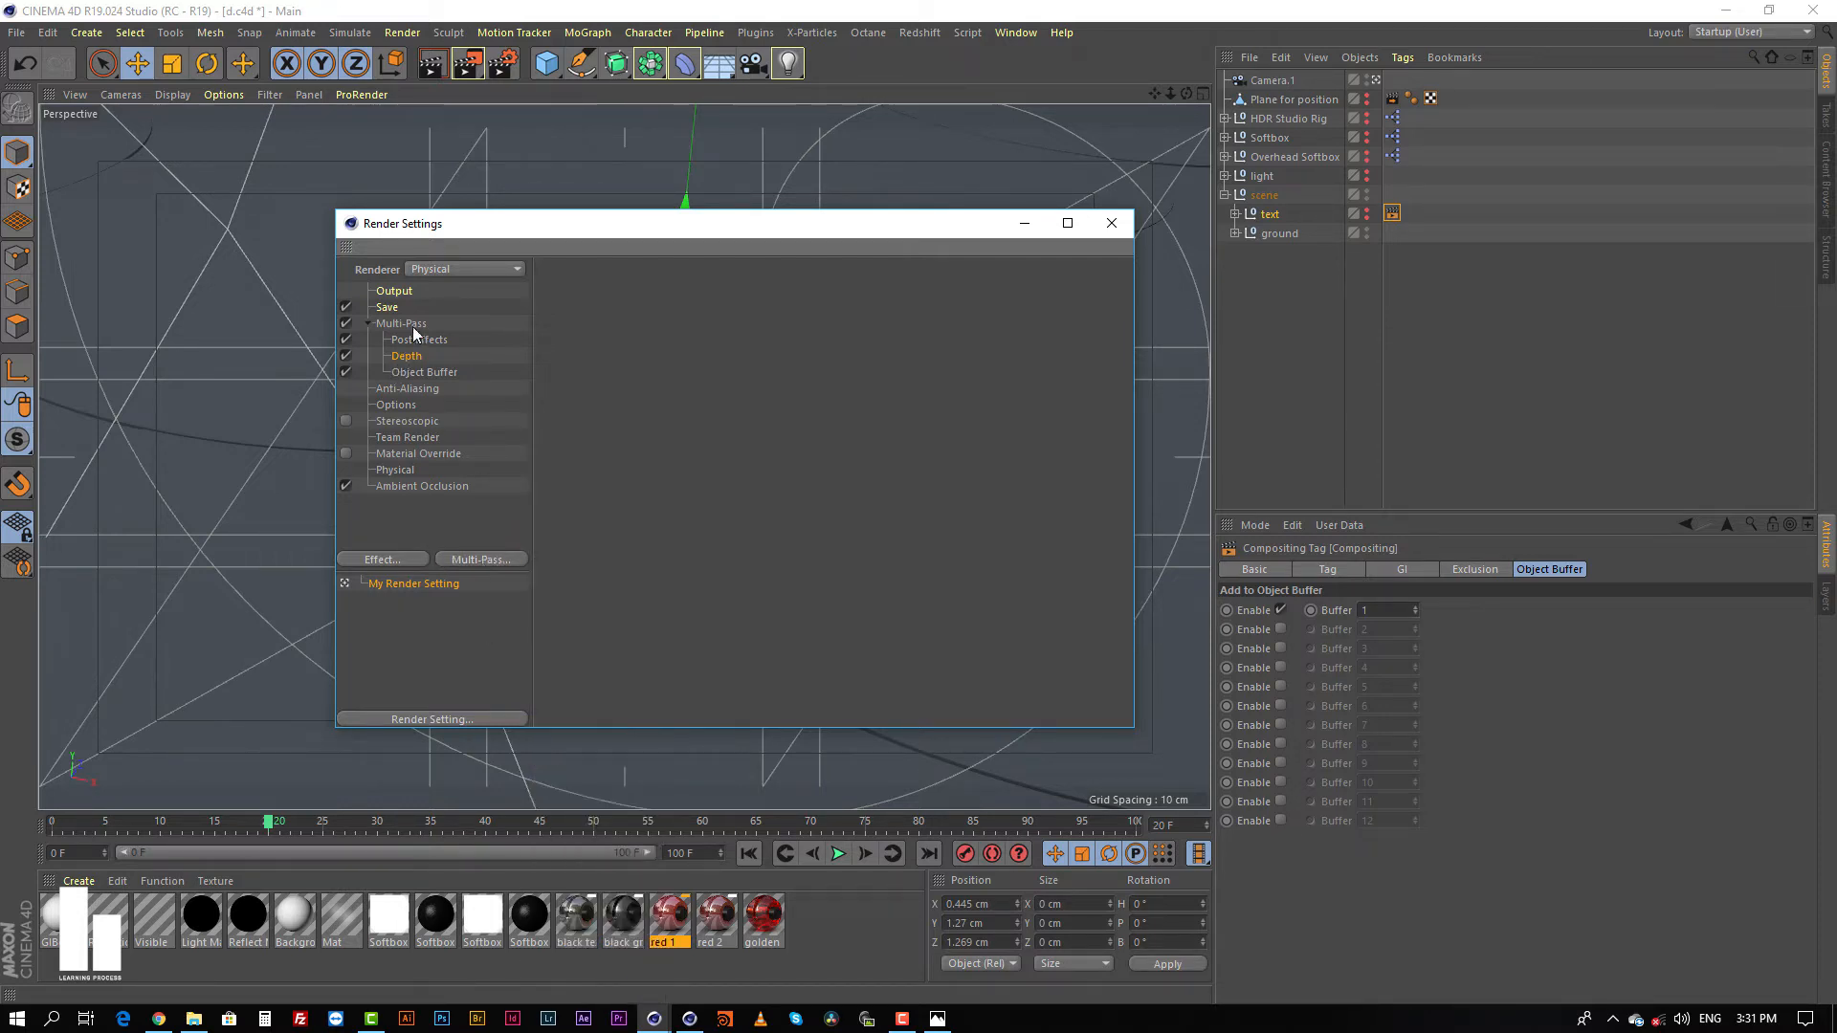
click(406, 325)
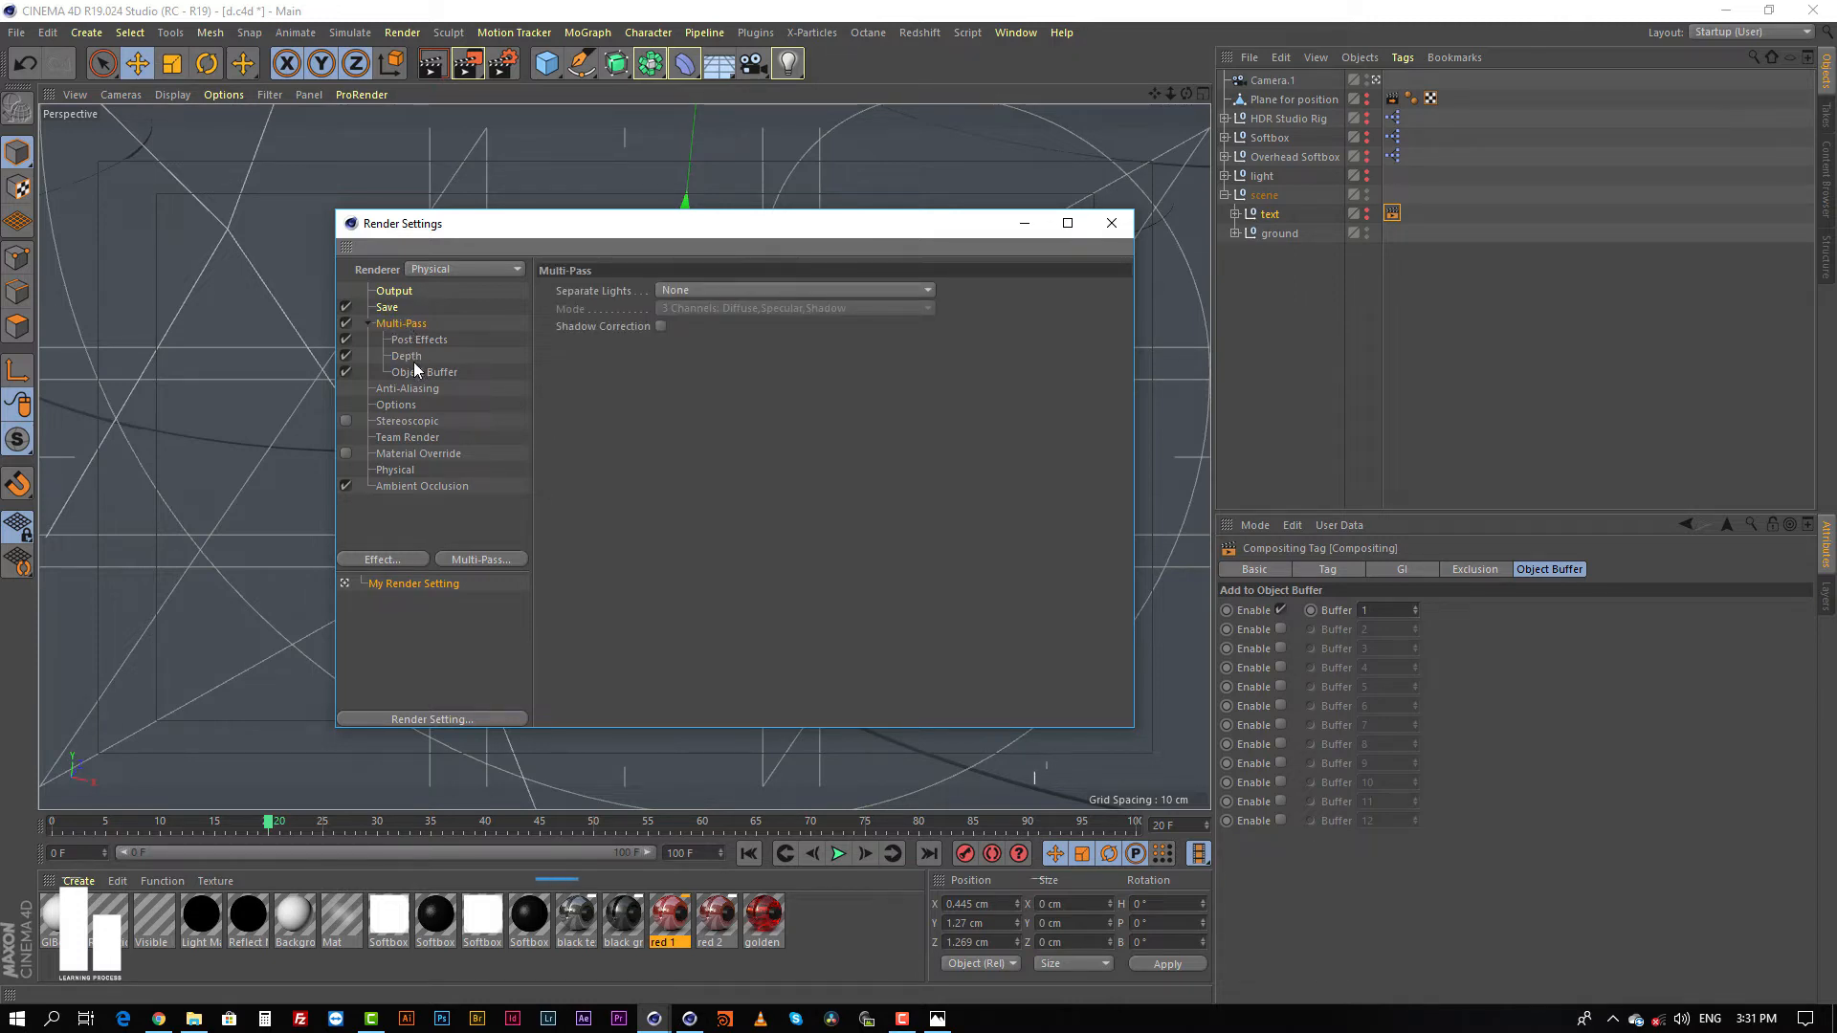
Step: Delete the Depth, Object Buffer and Post Effects passes from the multi-pass render settings
click(414, 357)
key(Delete)
click(411, 353)
key(Delete)
click(410, 342)
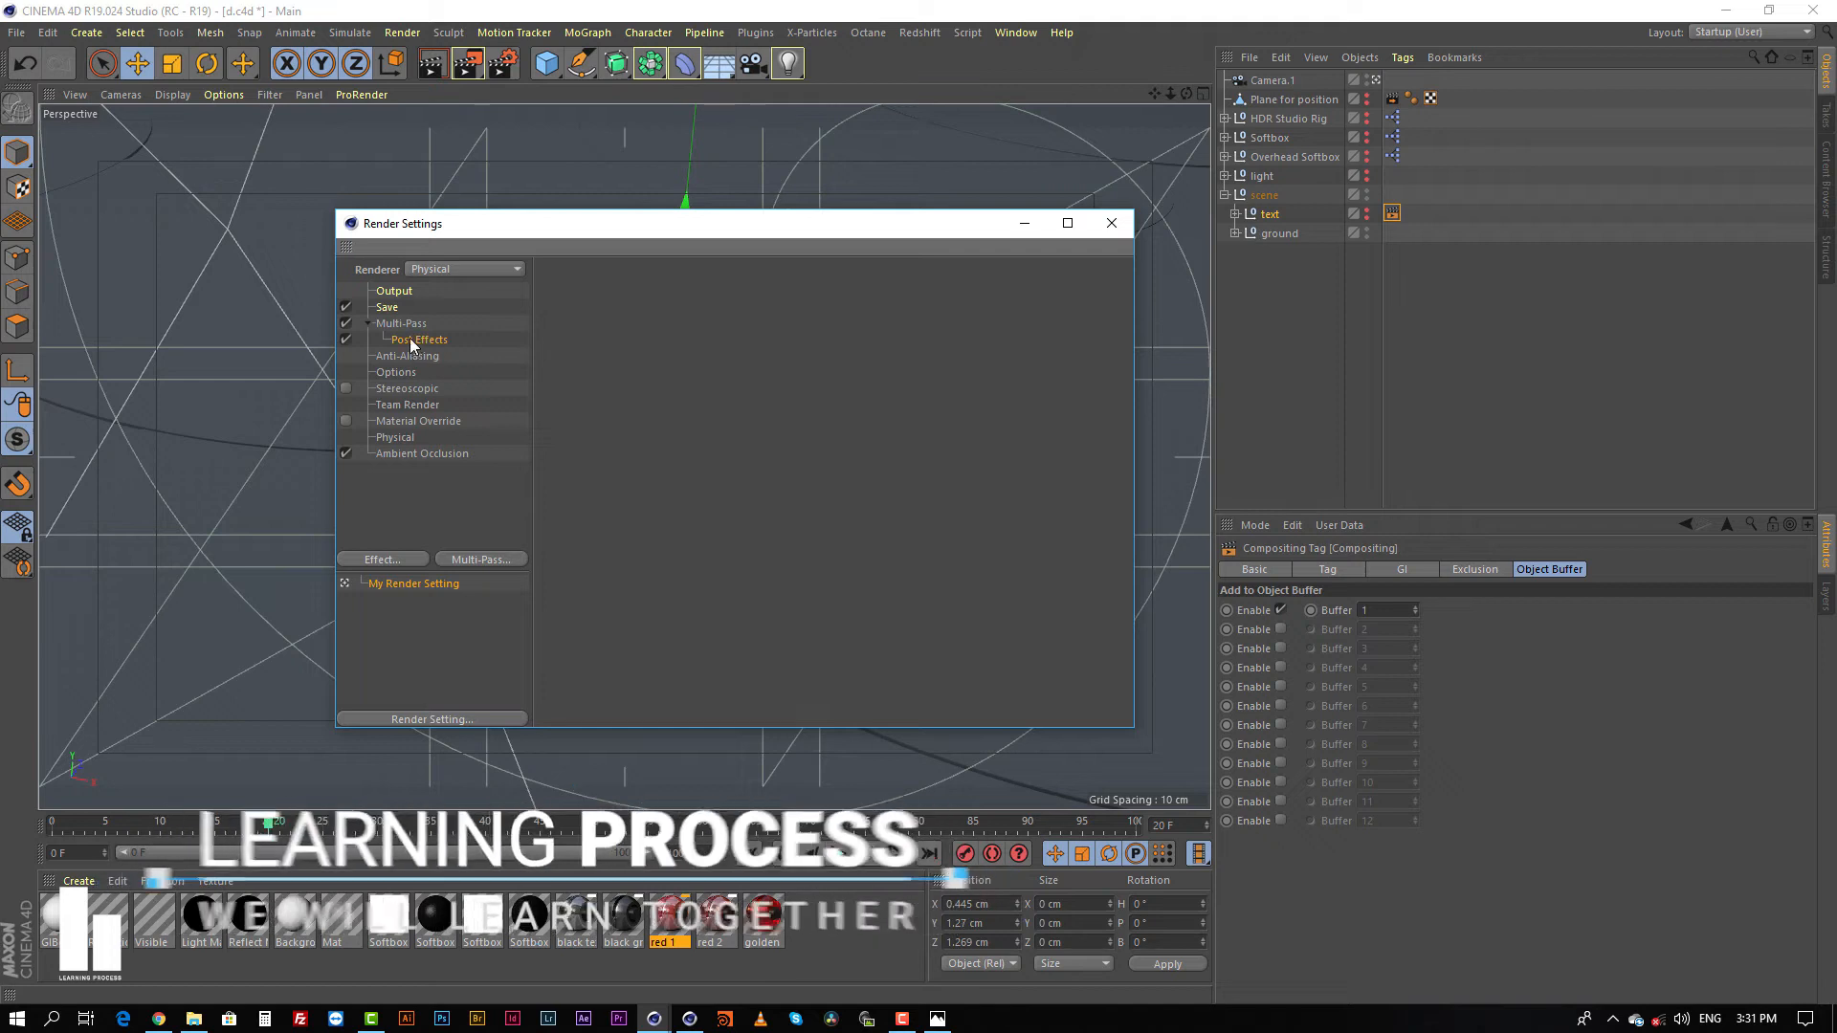
key(Delete)
Step: Disable Multi-Pass and Save in the render settings
click(403, 325)
click(345, 322)
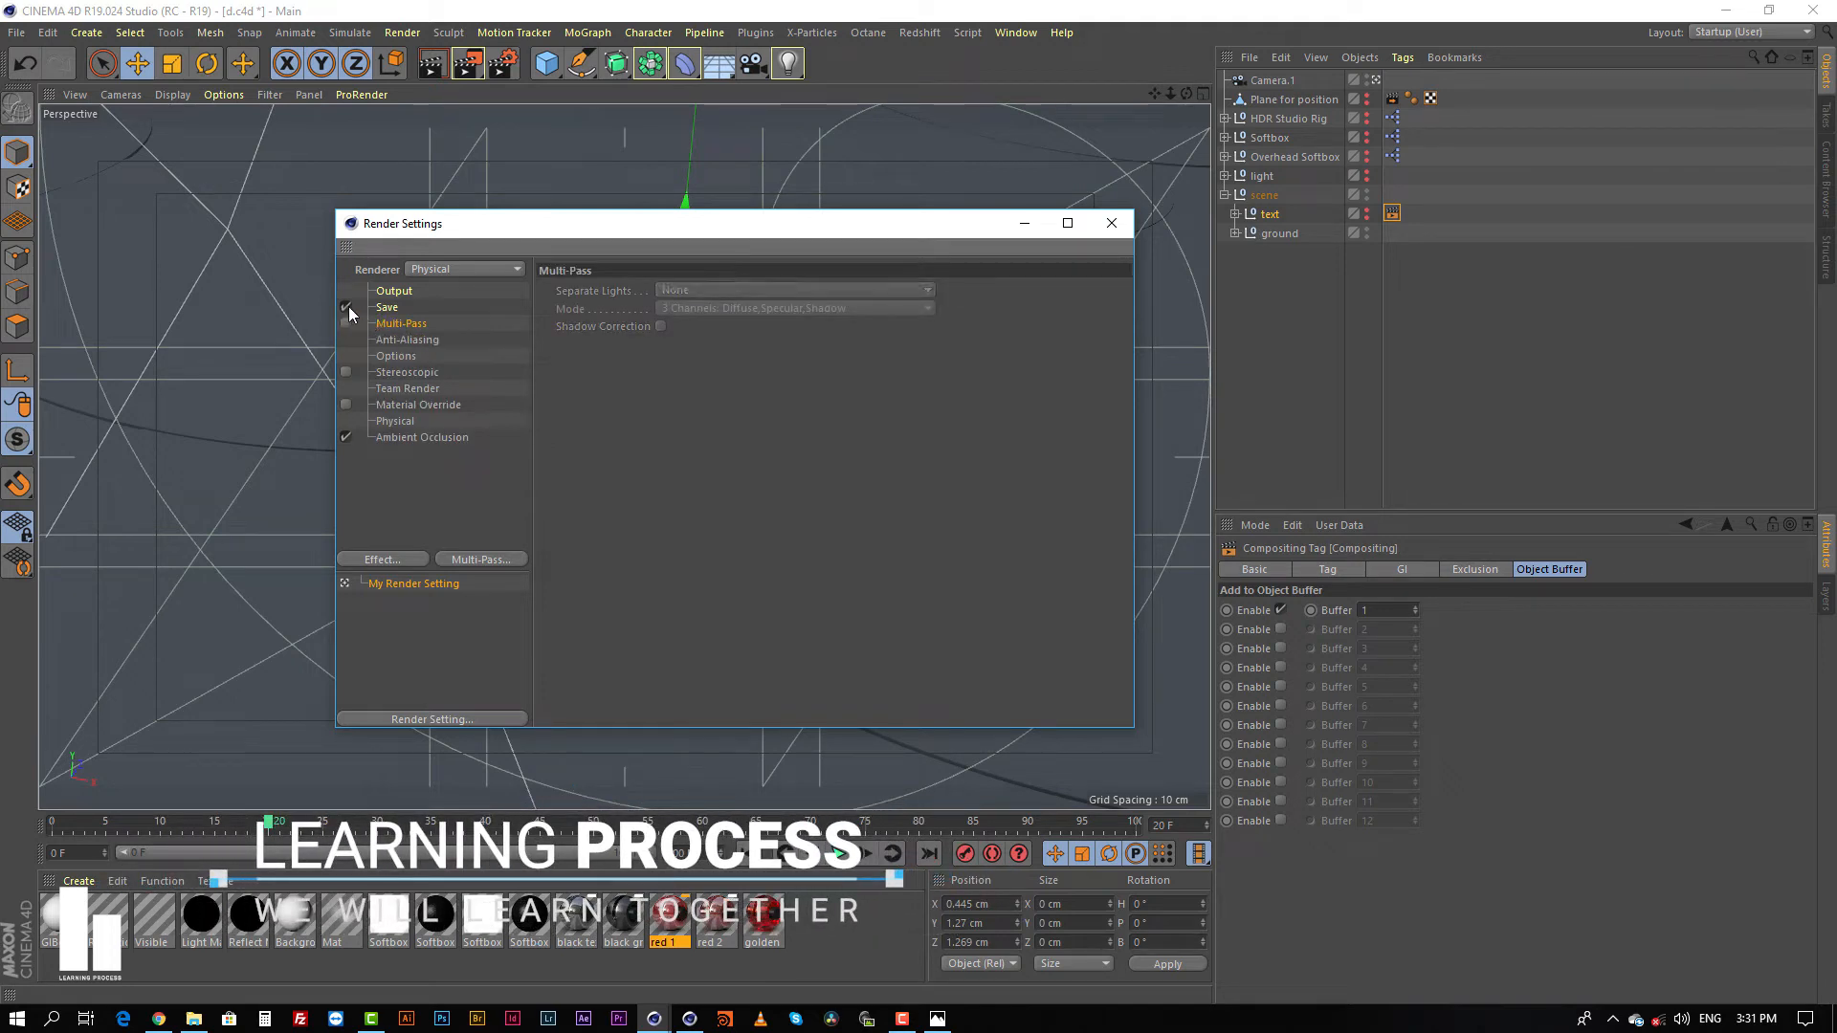
click(346, 306)
Step: Disable the Ambient Occlusion effect and remove it from the render settings
click(399, 438)
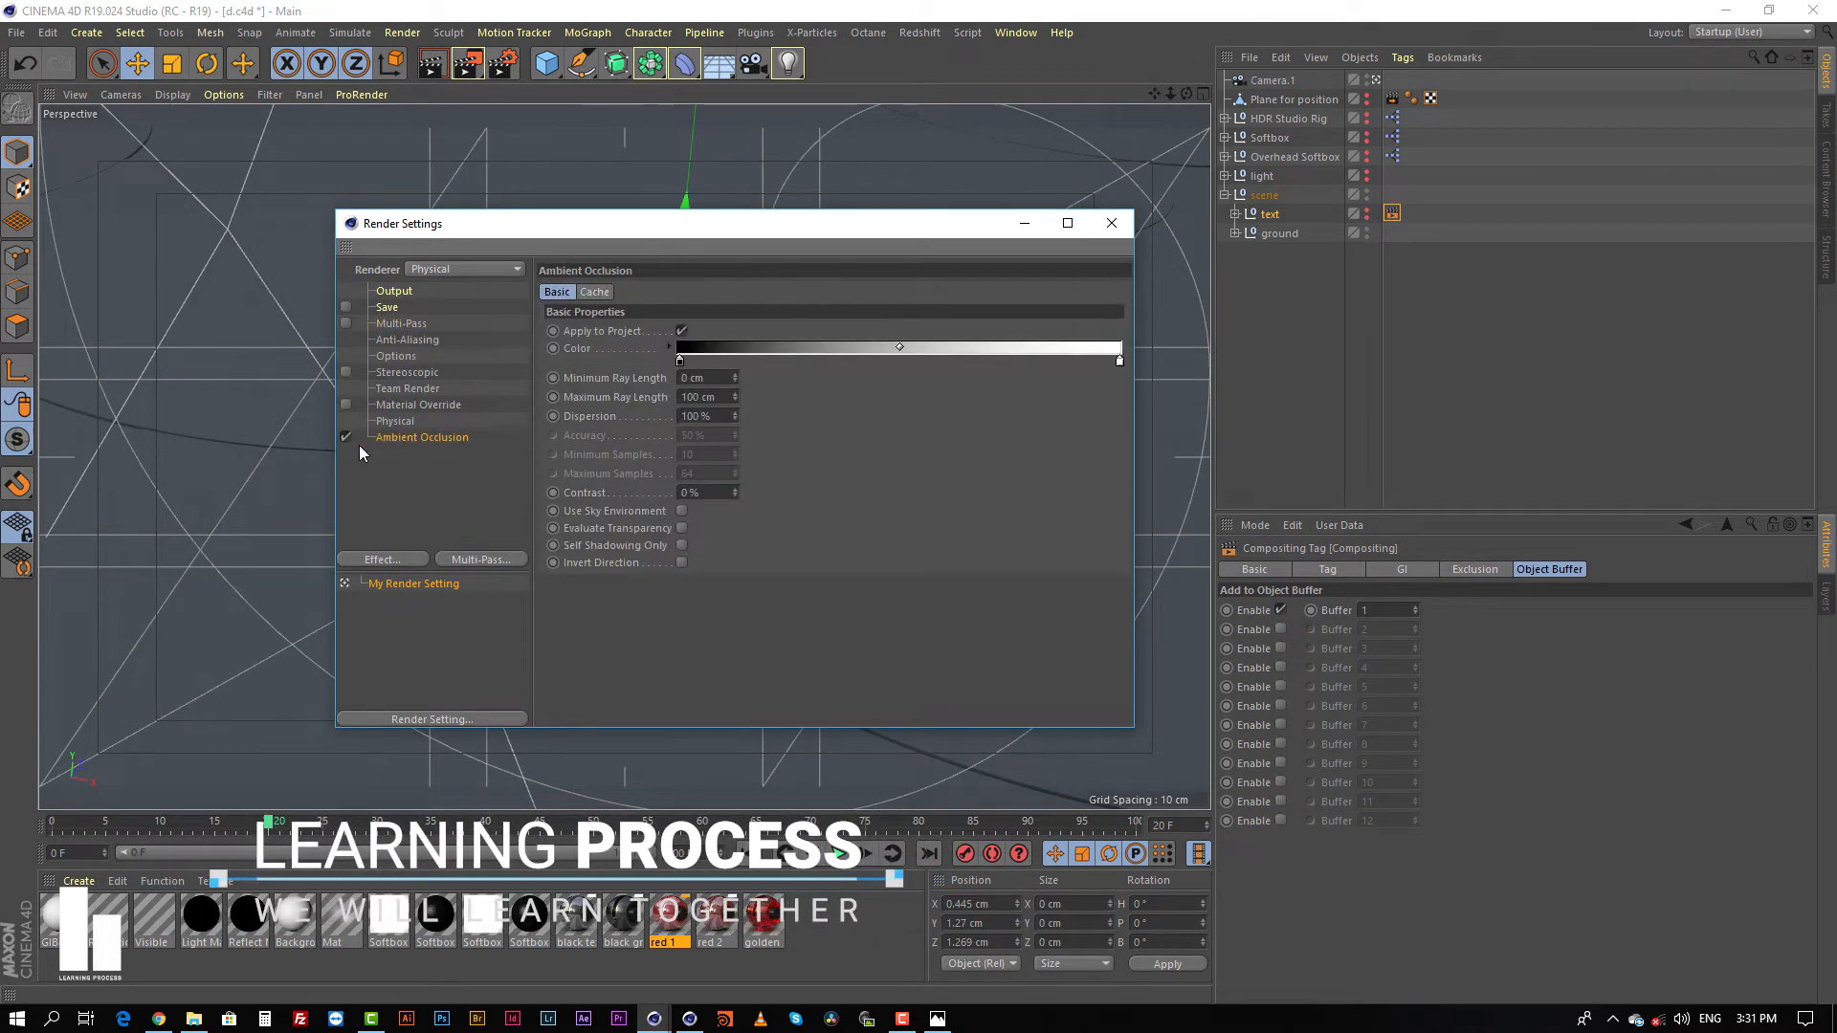
click(347, 437)
click(418, 435)
key(Delete)
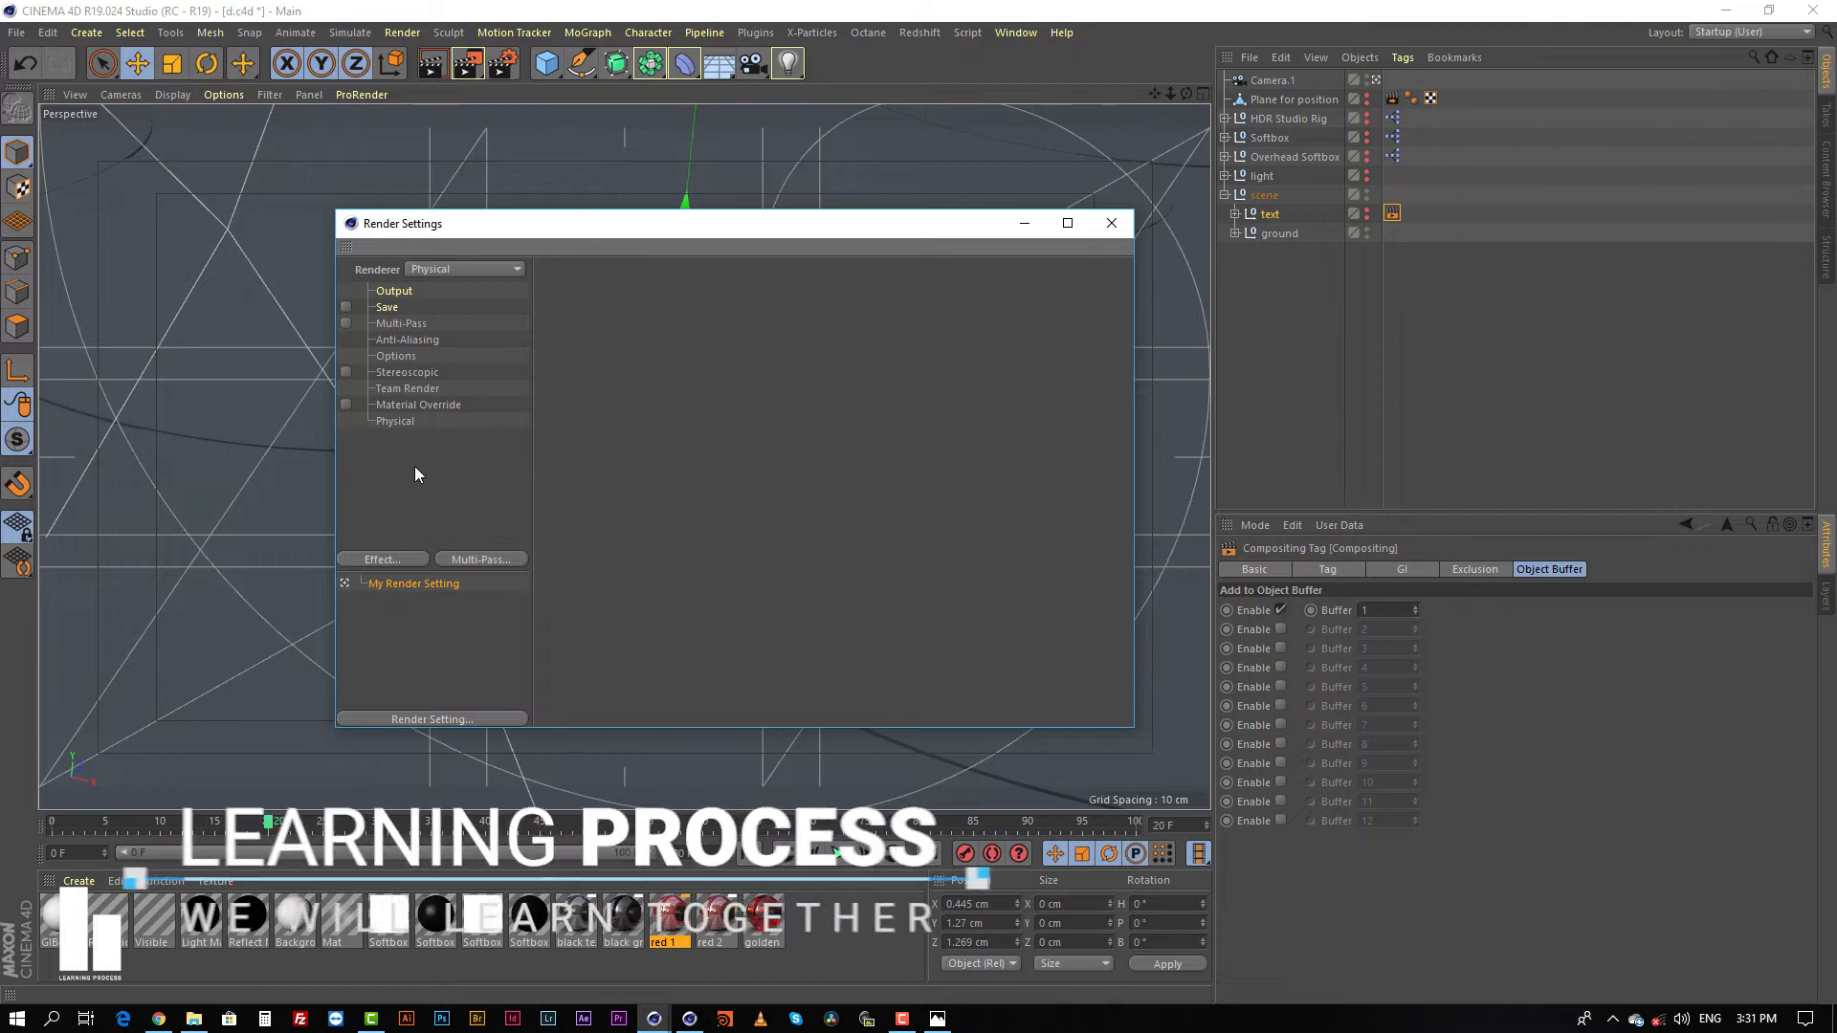
Step: Look through the Save, Multi-Pass and Anti-Aliasing render settings
click(385, 308)
click(415, 326)
click(399, 340)
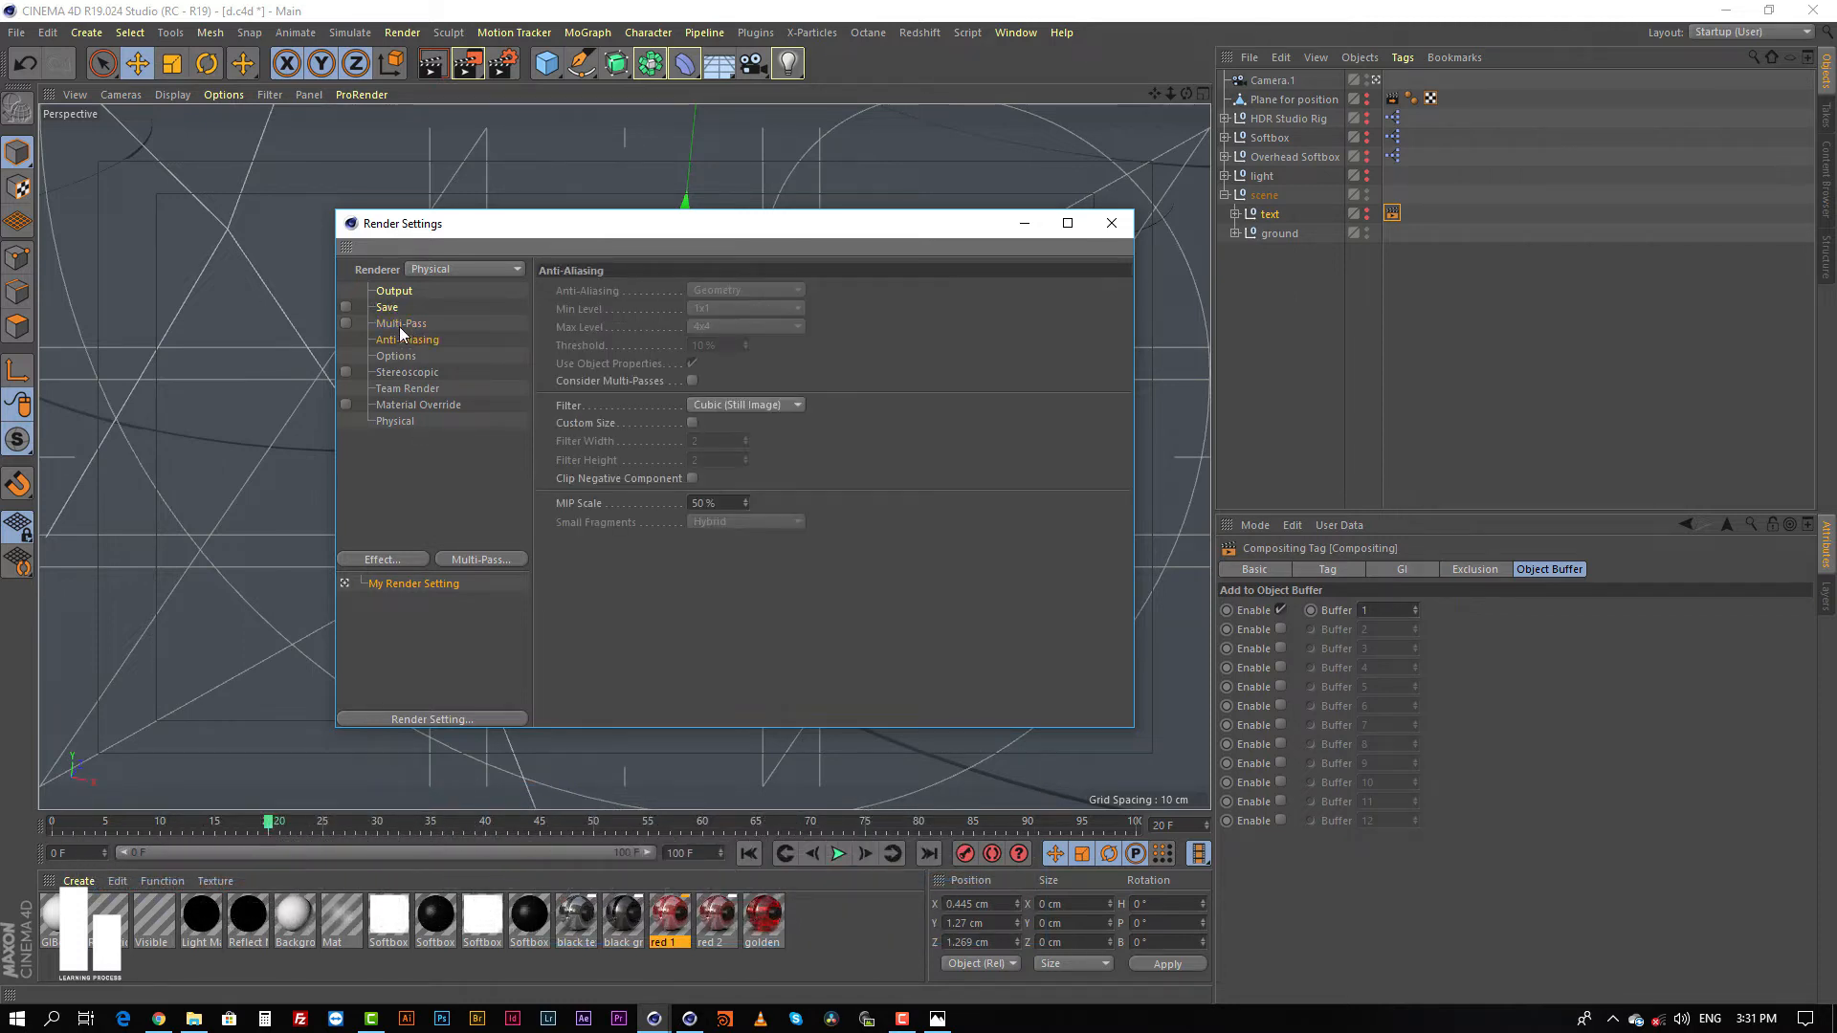
Step: Choose the Physical renderer and add an Ambient Occlusion effect to the render settings
click(438, 270)
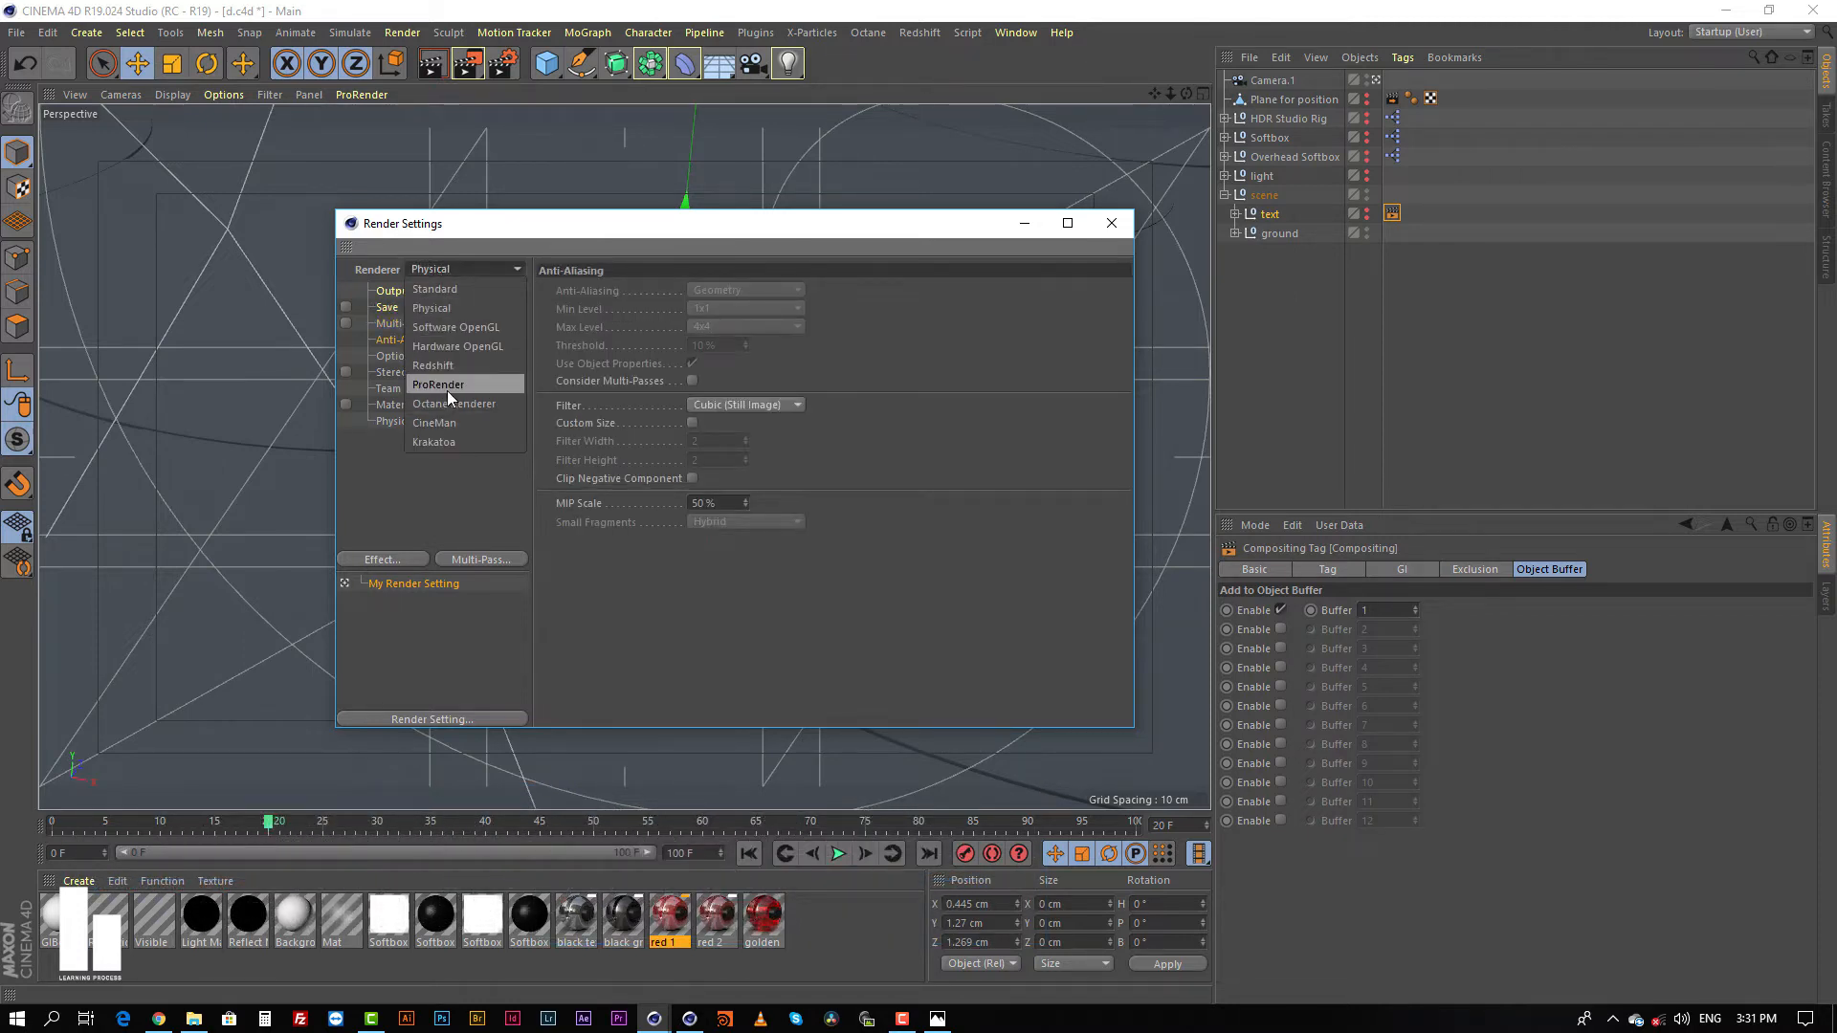
click(448, 307)
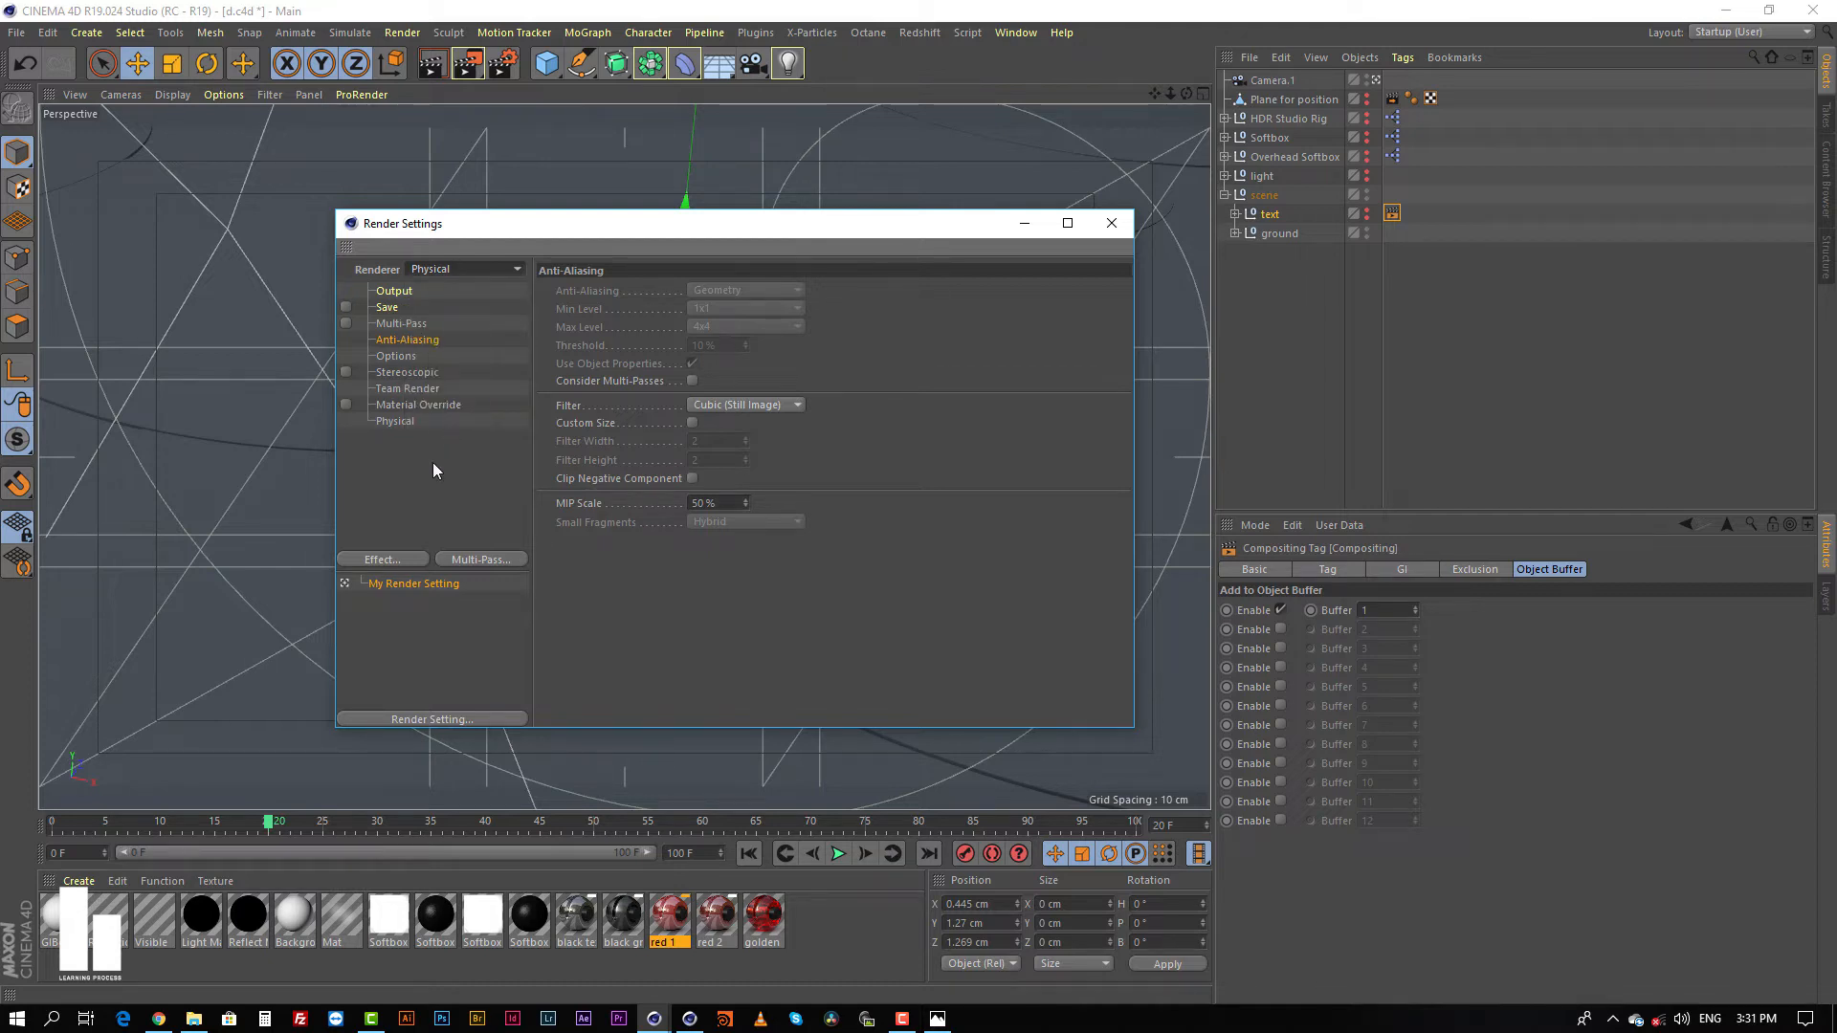
click(392, 560)
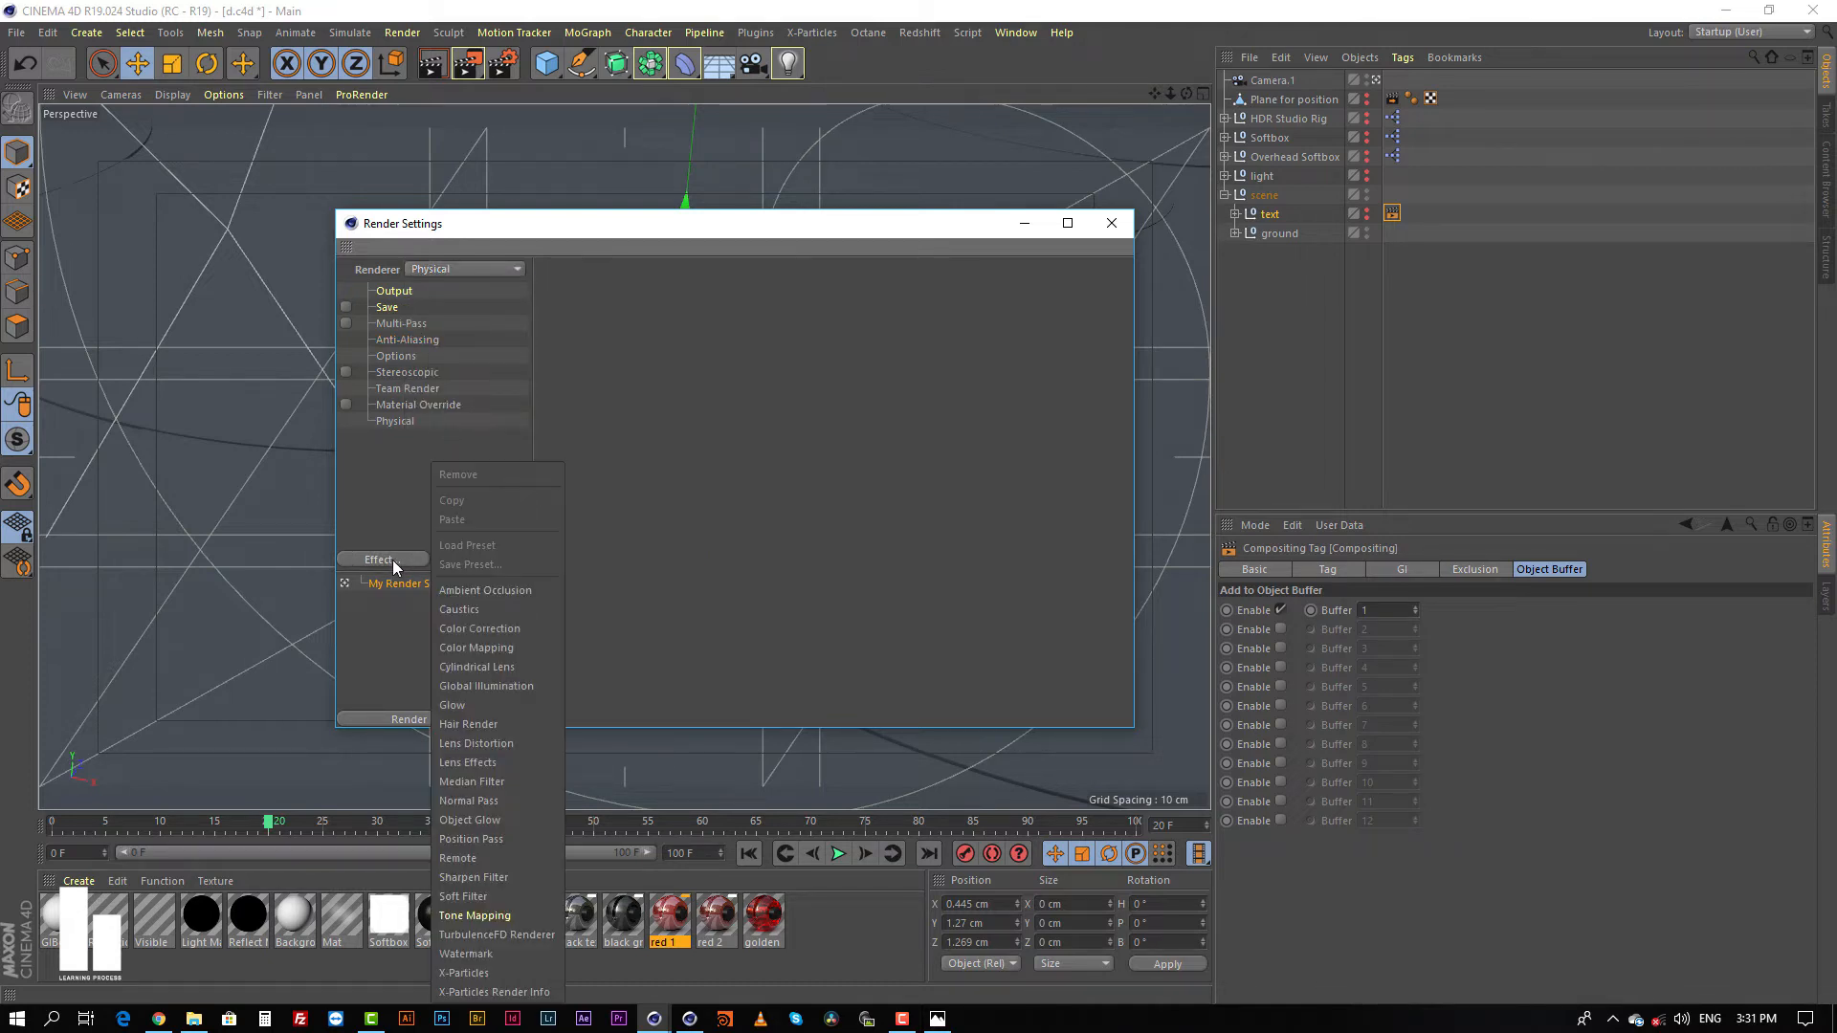
click(479, 589)
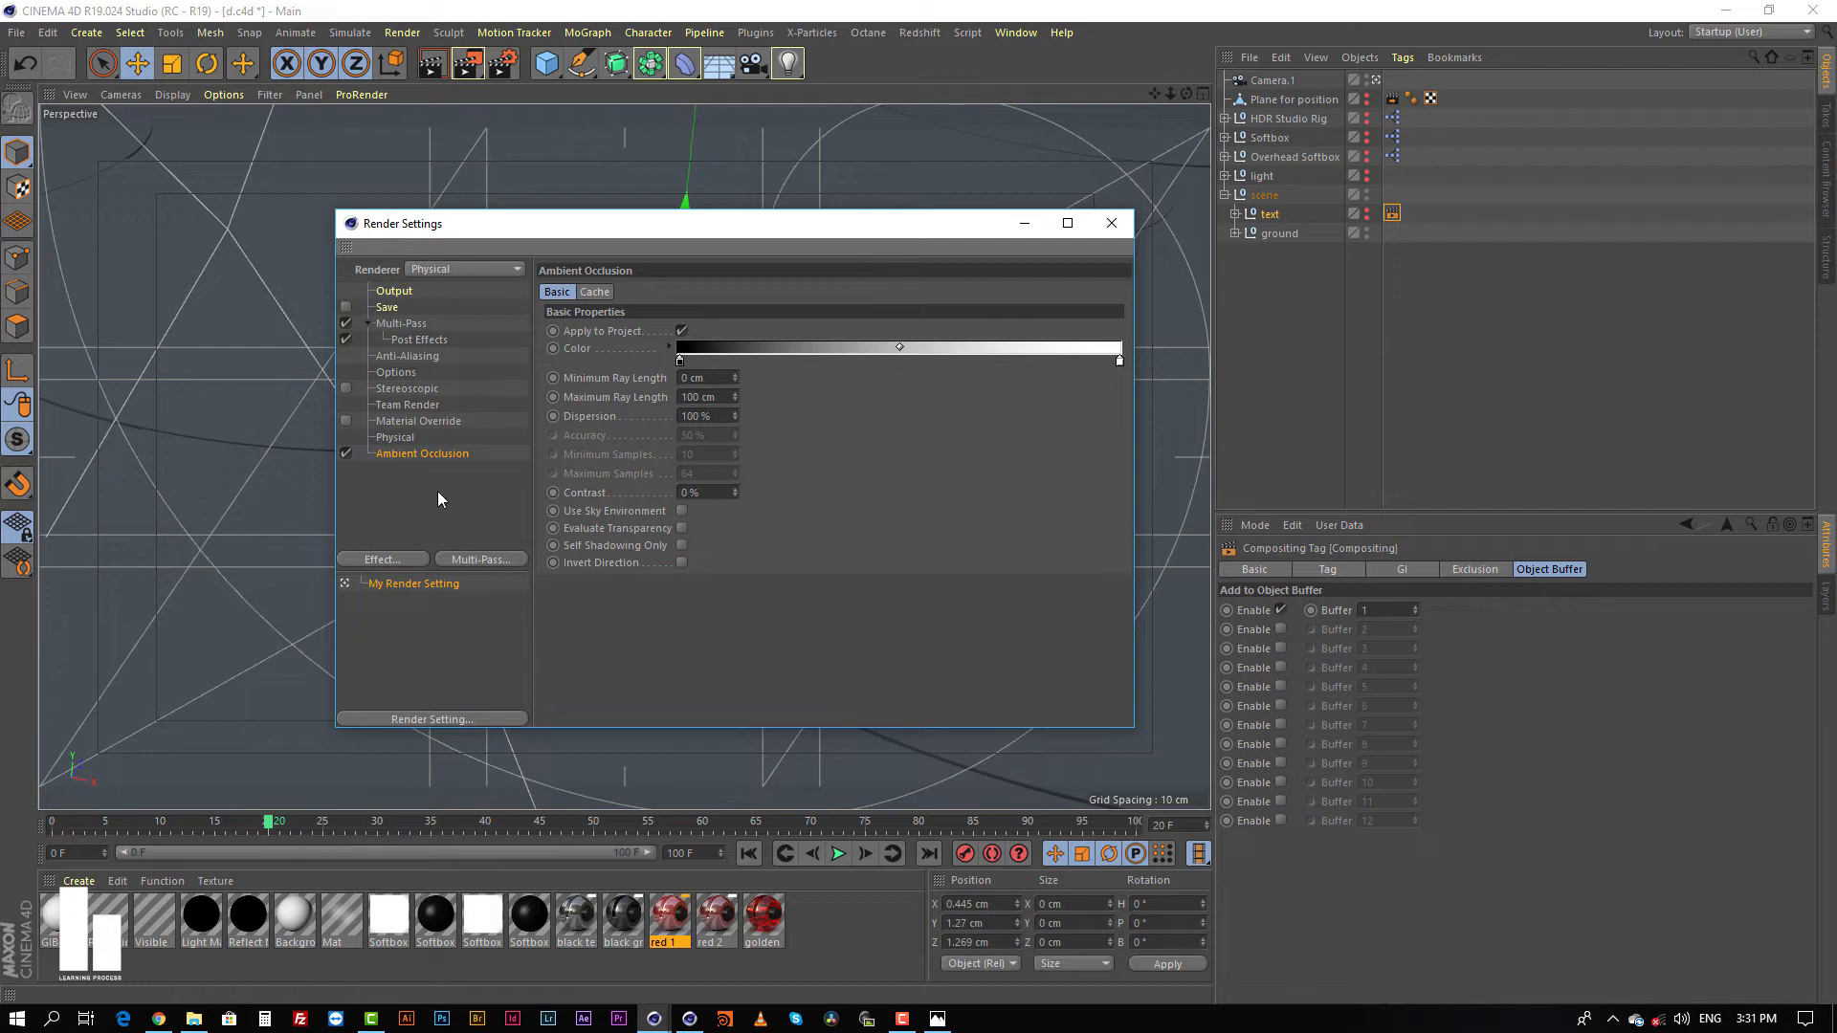
click(438, 492)
Step: Add a Depth pass and an Object Buffer pass with group ID 1 to the multi-pass render settings
click(482, 561)
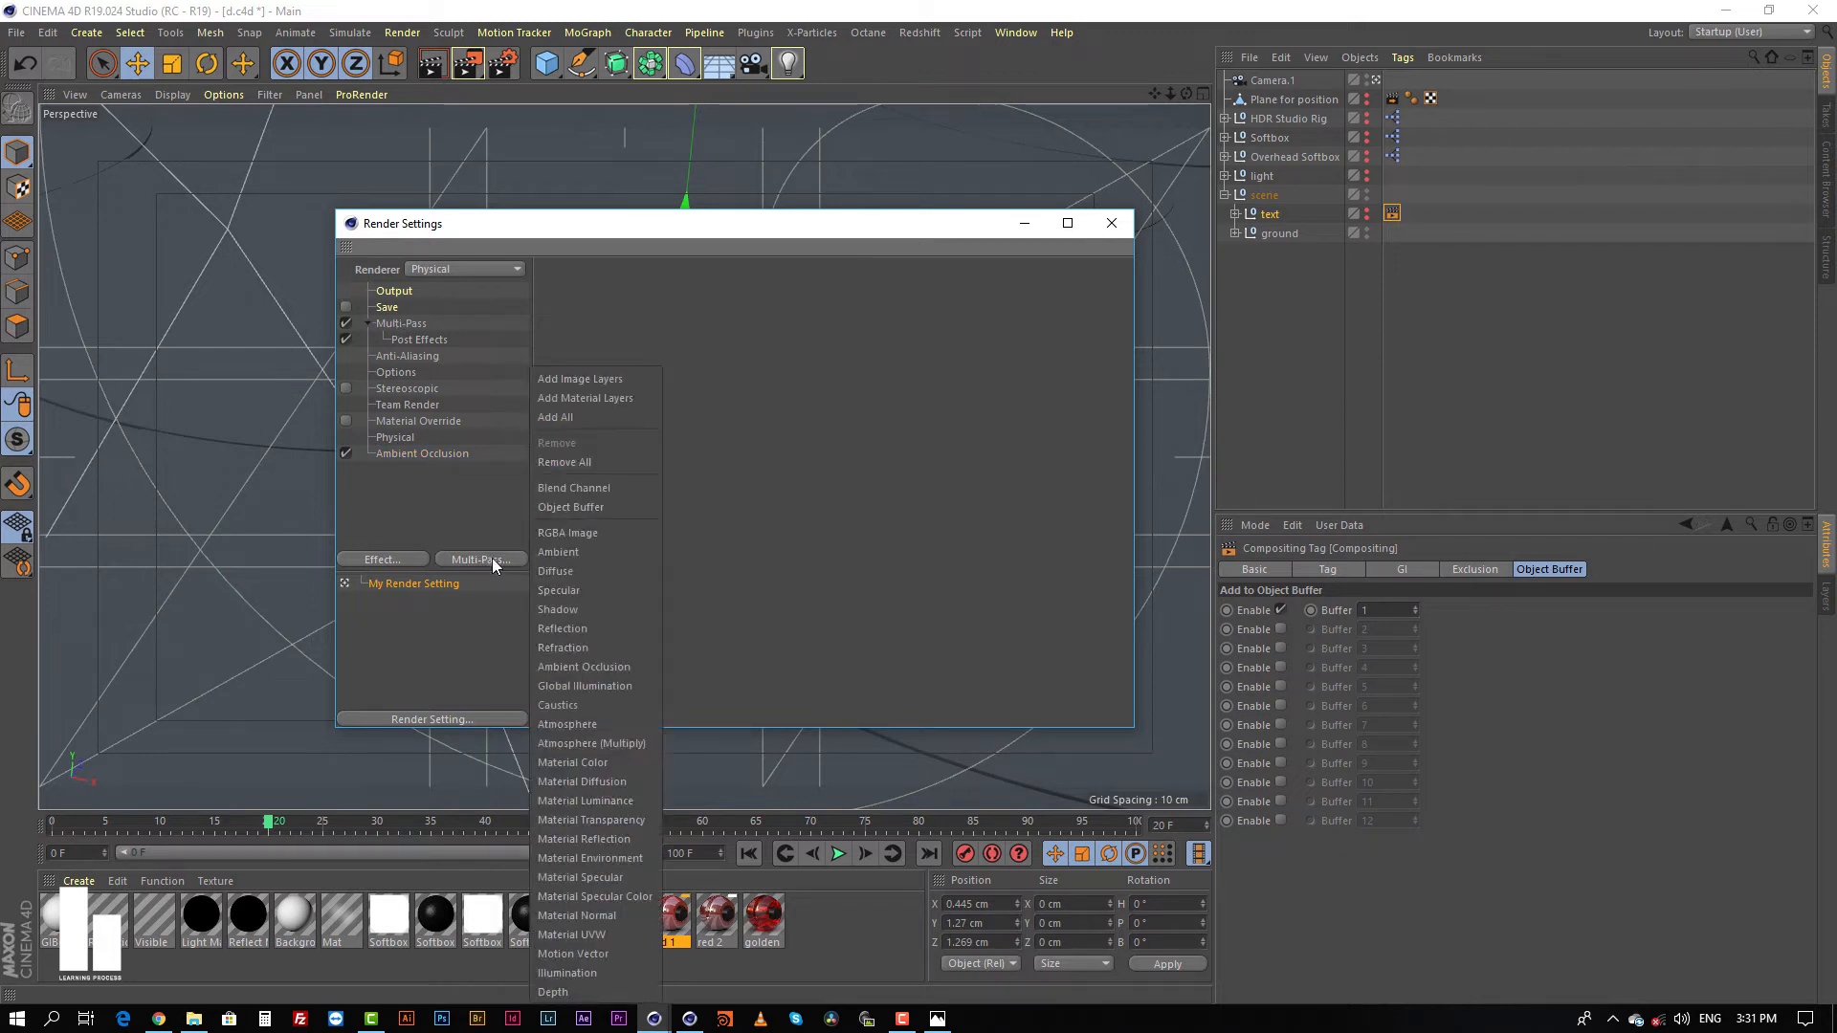
click(577, 992)
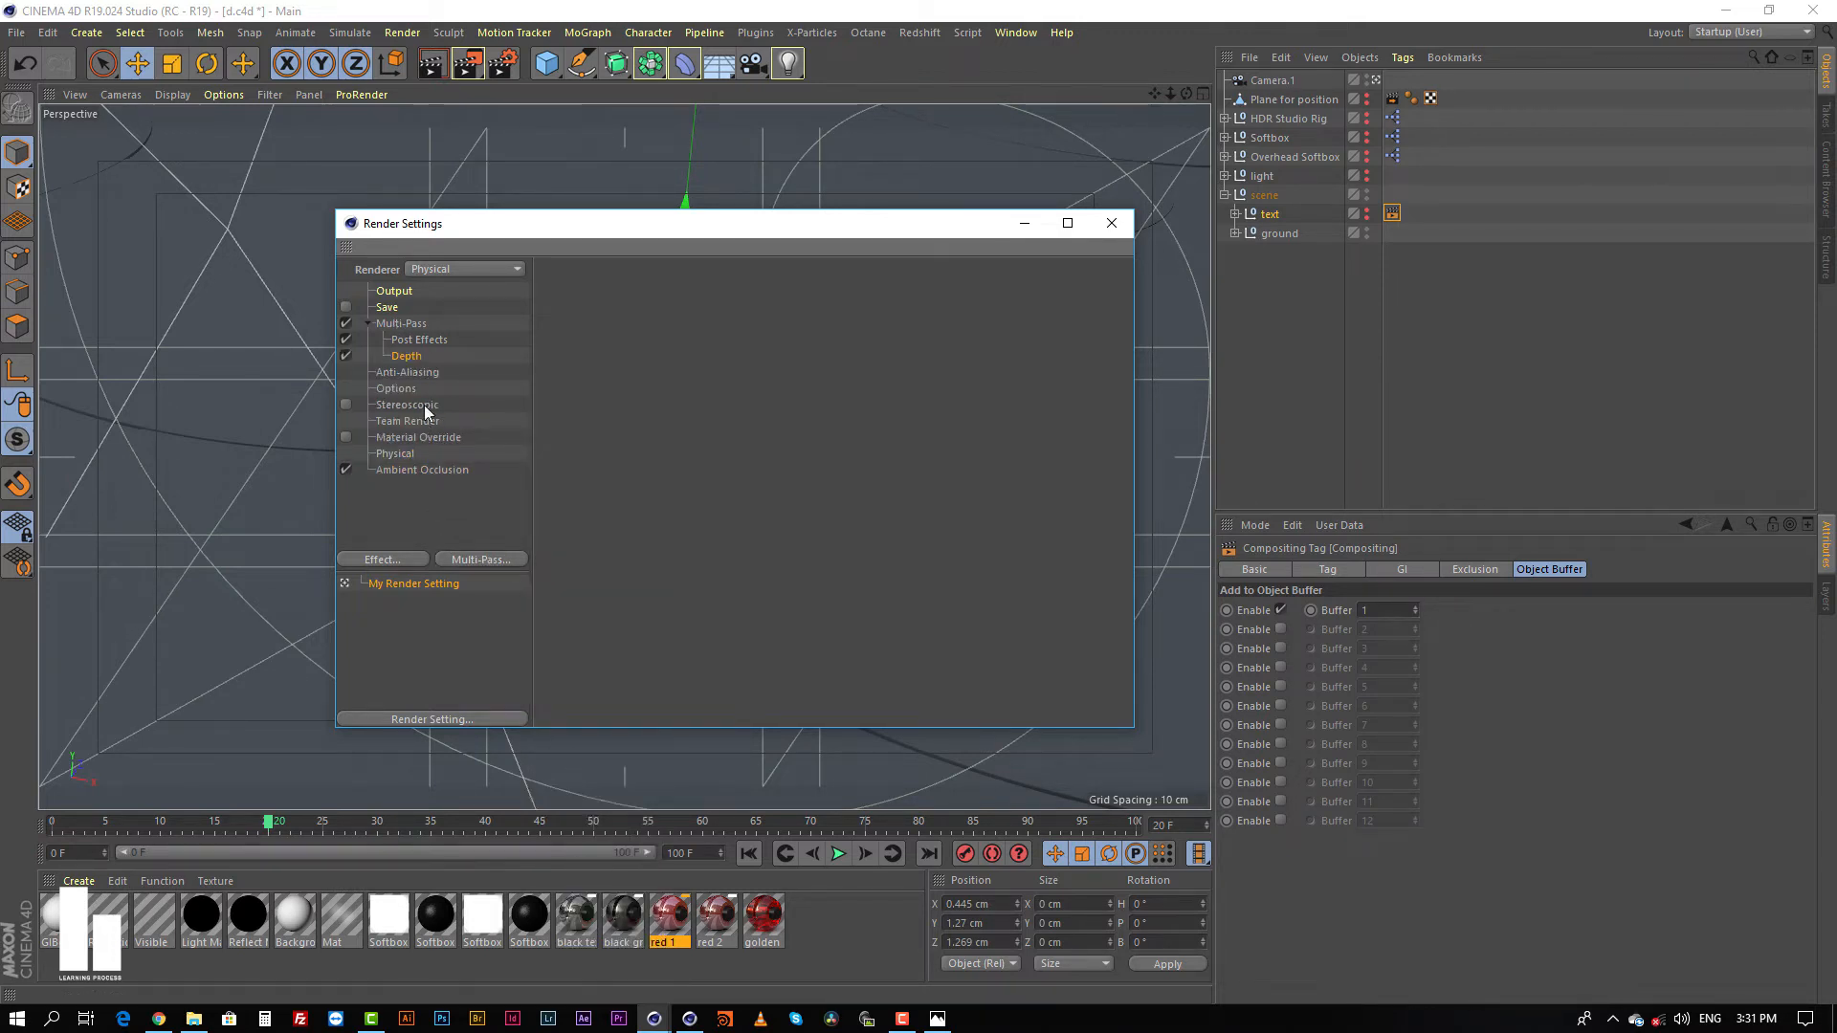
click(481, 558)
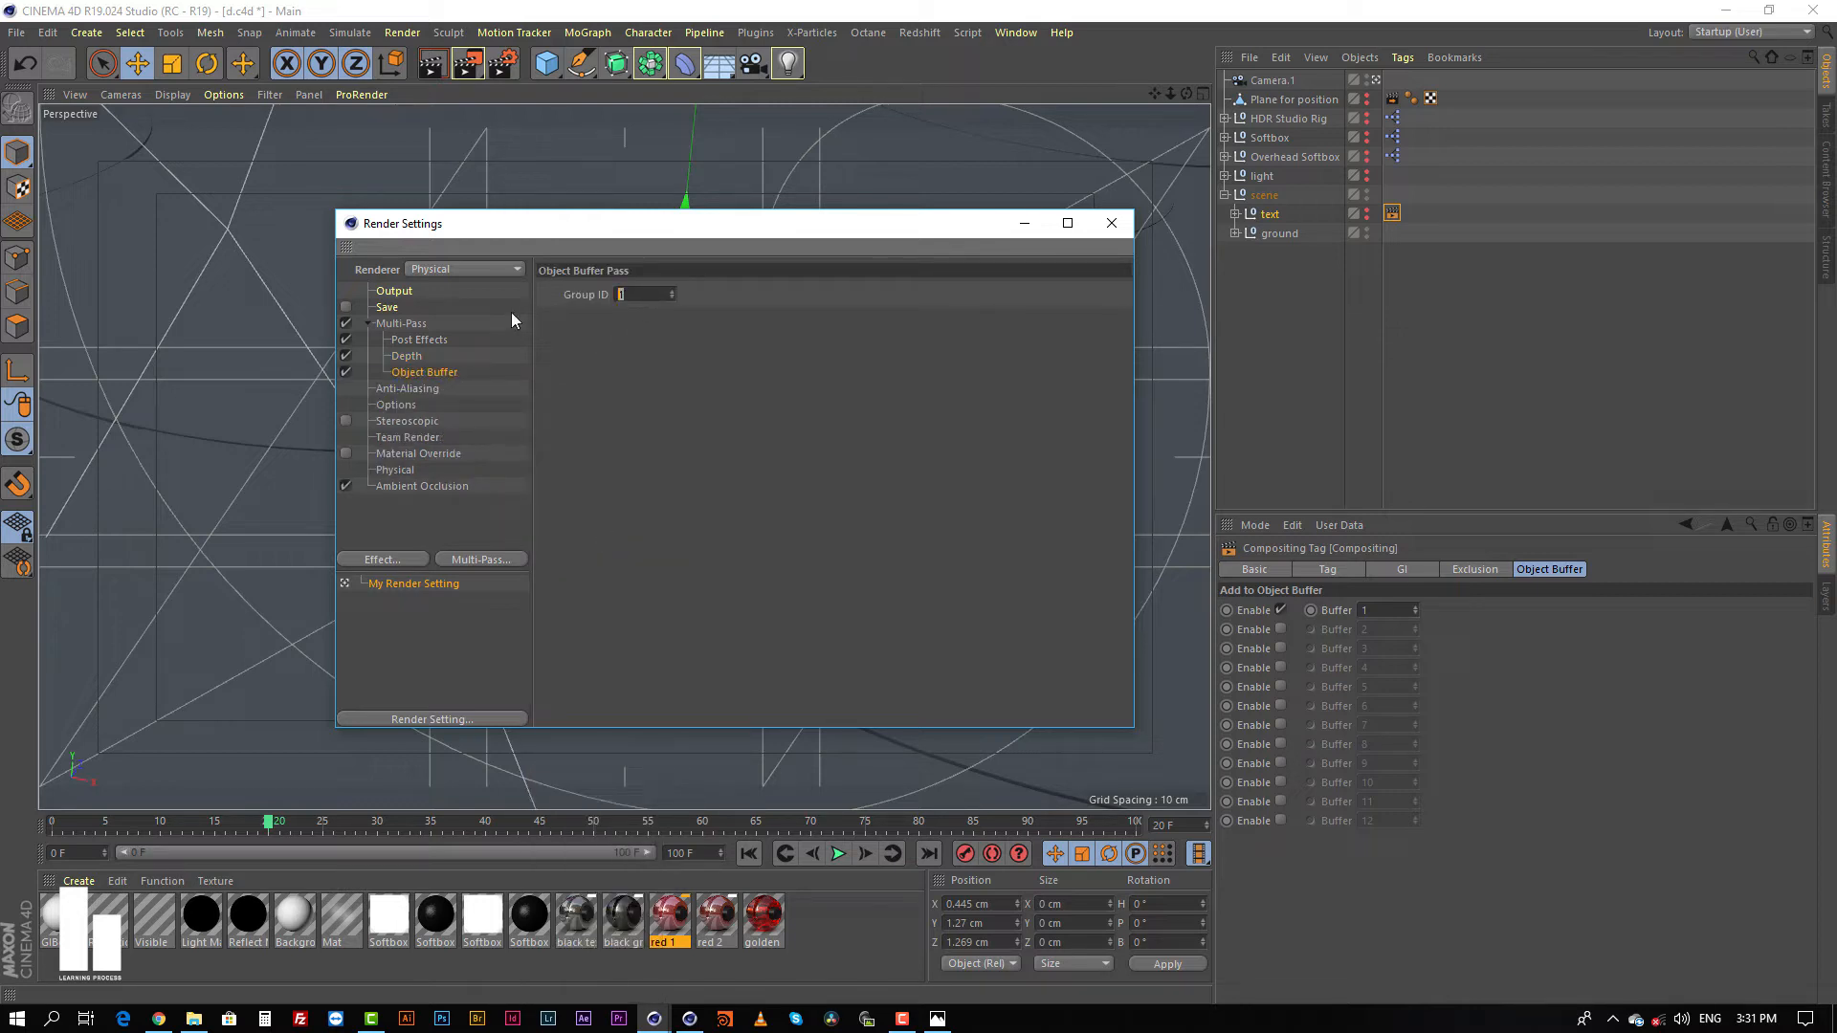
Step: Review the text null's compositing tag and object buffer assignment against the Object Buffer pass, and where compositing tags are added
click(1392, 216)
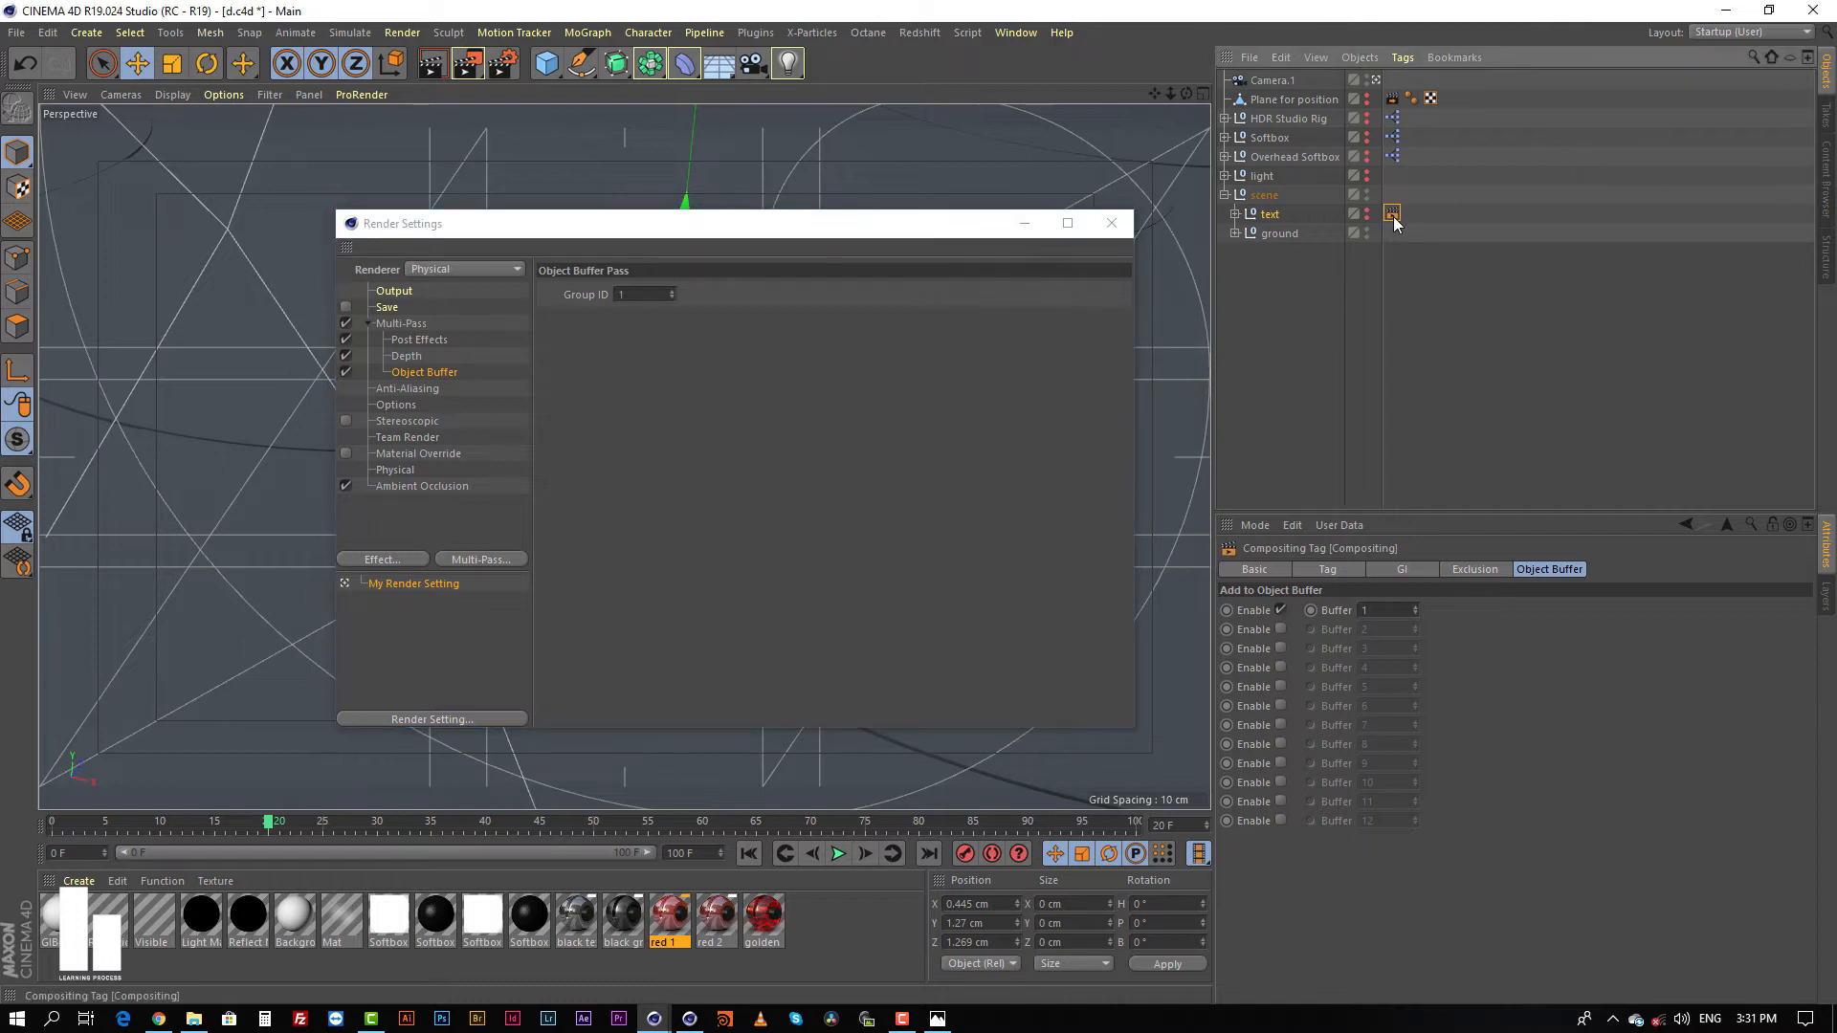
click(462, 372)
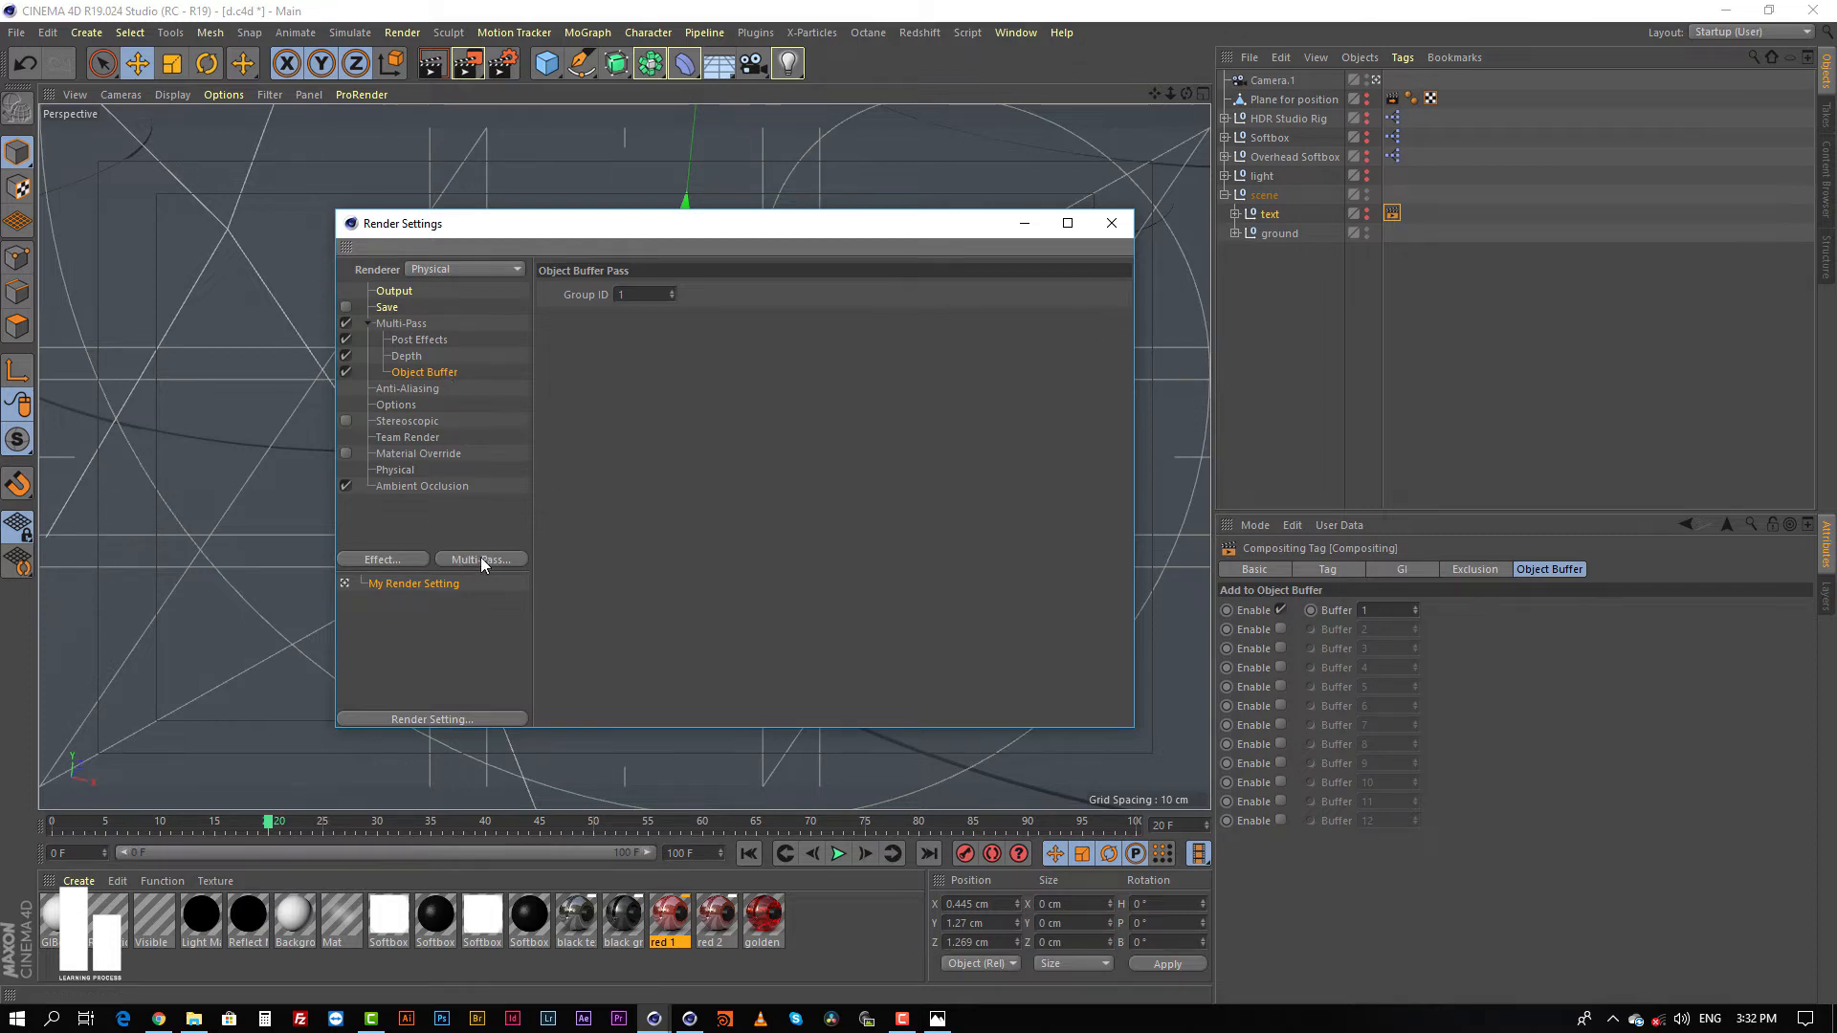
click(1277, 215)
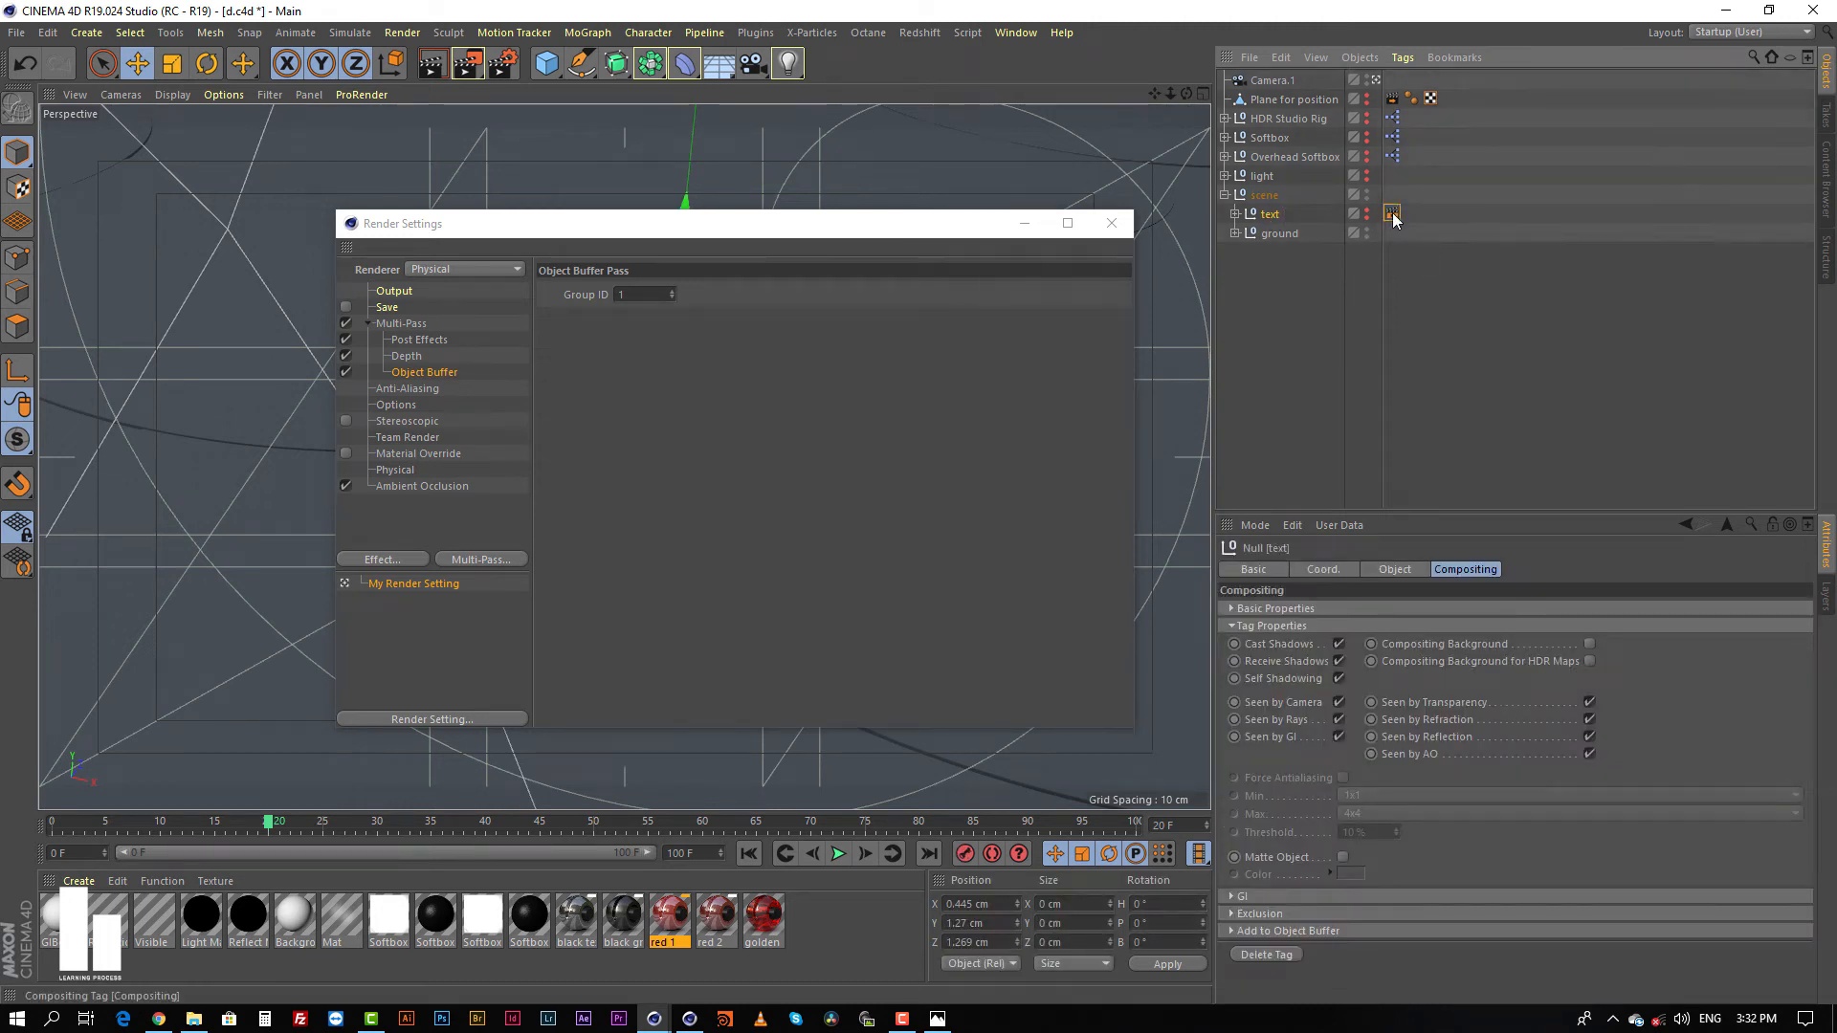
click(1392, 213)
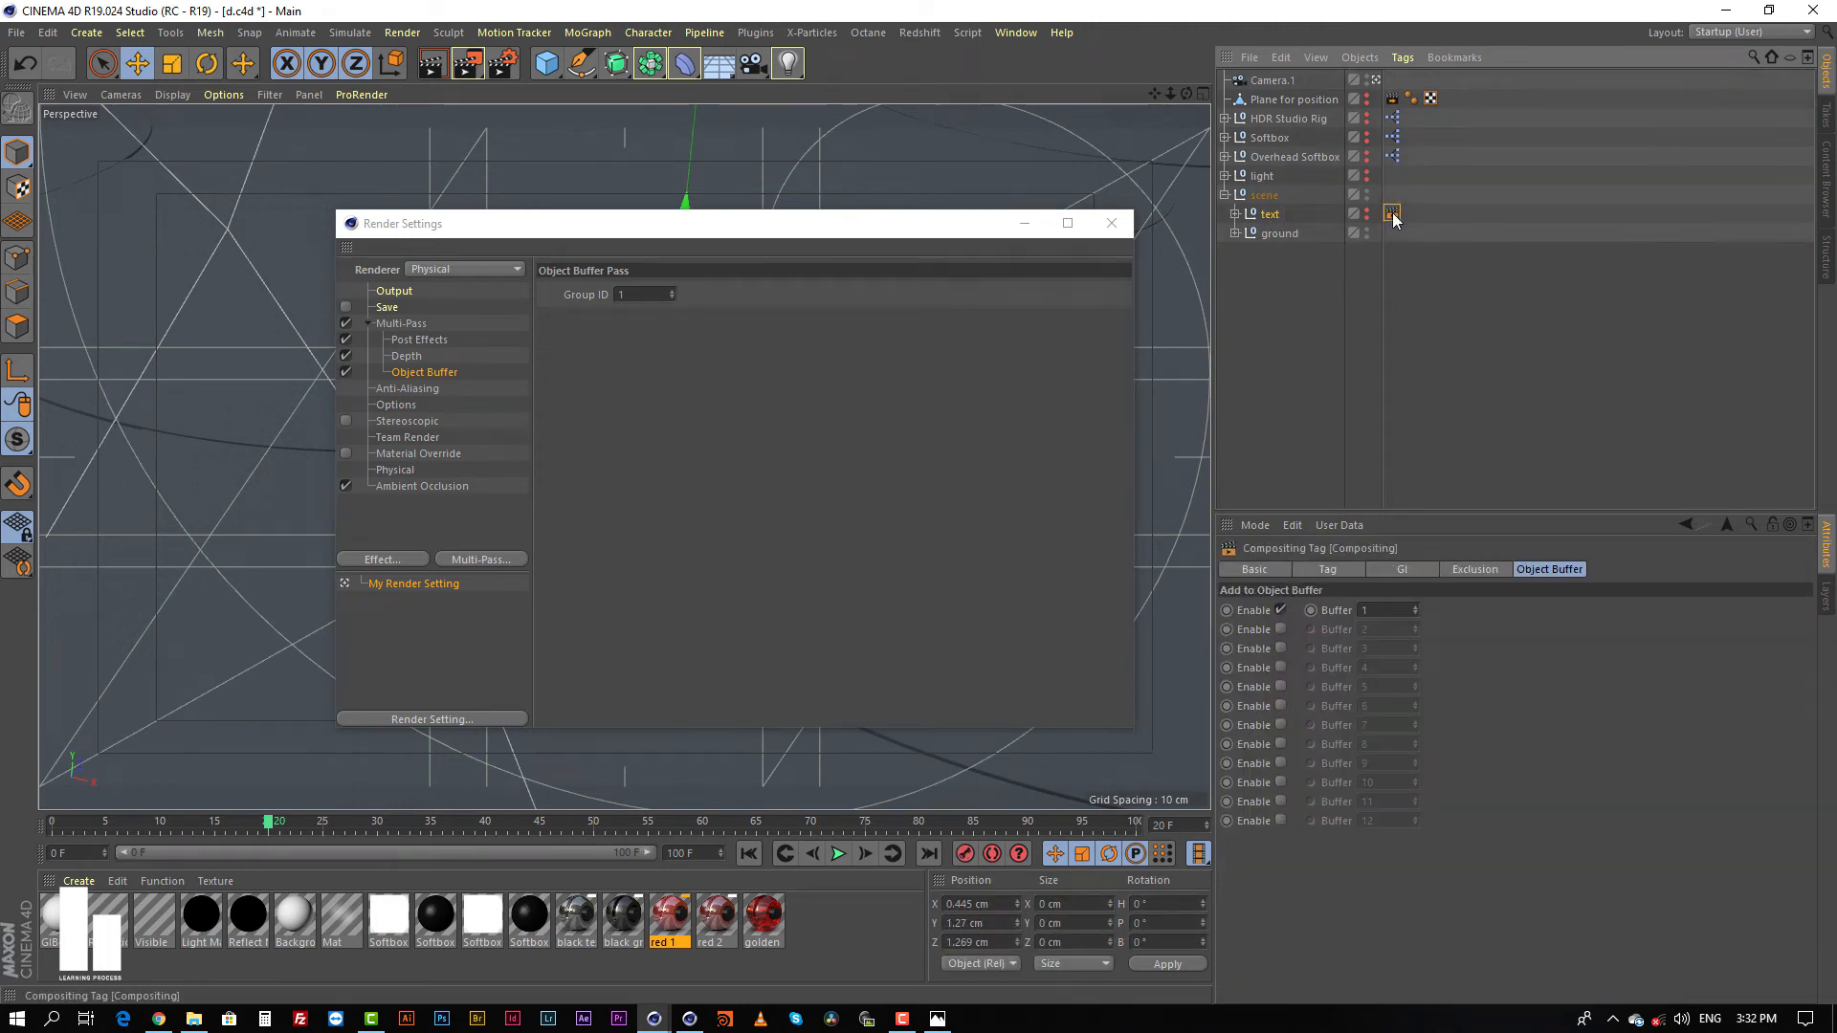
click(1272, 214)
right_click(1266, 215)
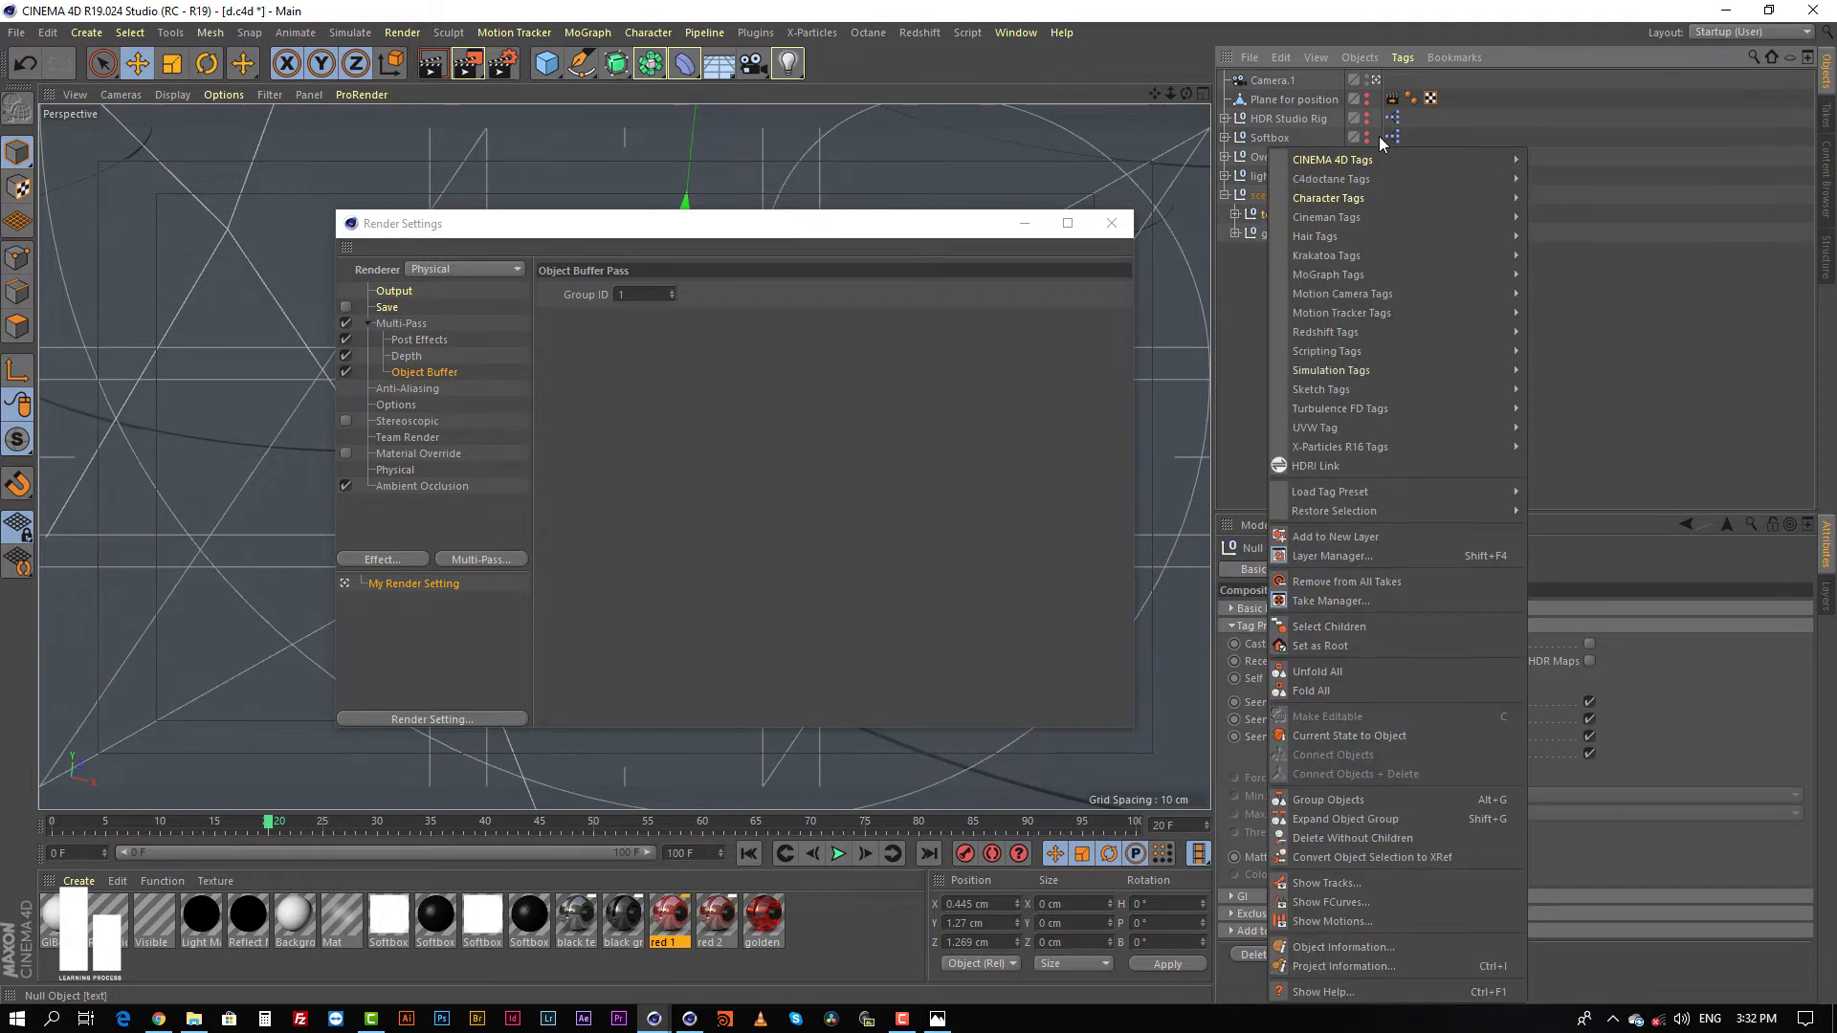
mouse_move(1368, 155)
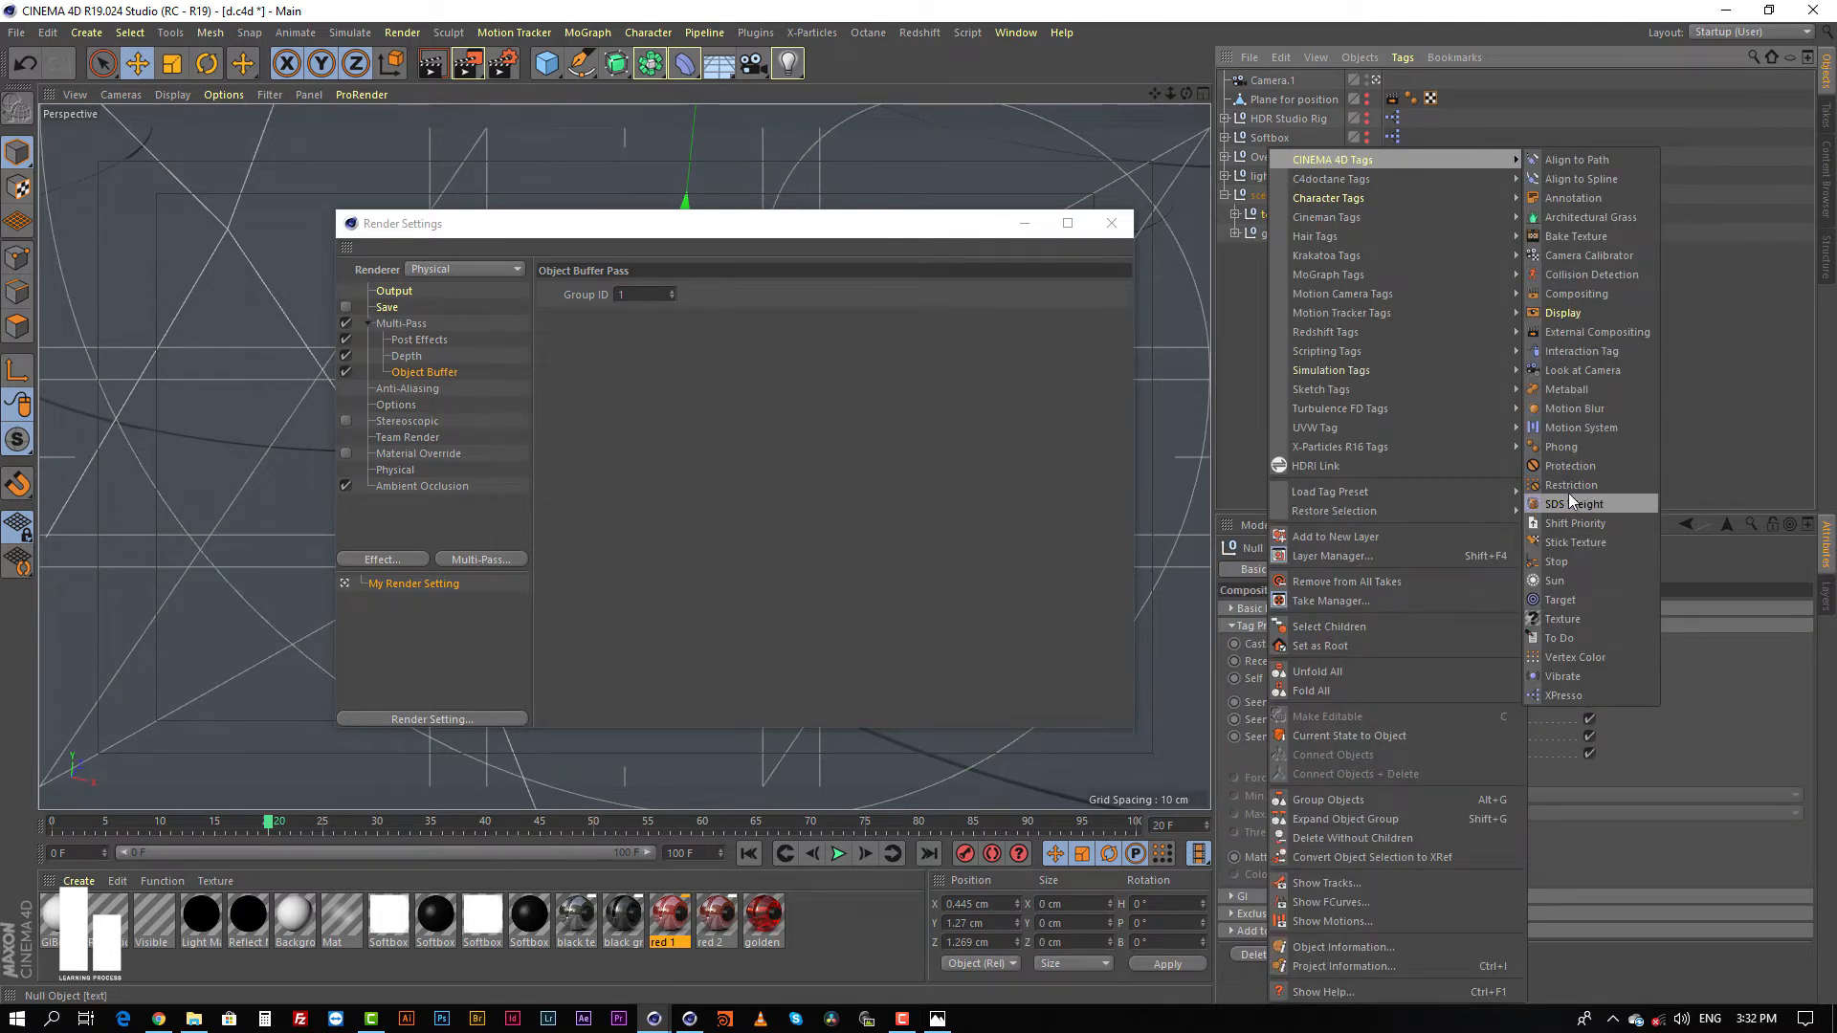
click(1256, 279)
Step: Add a Compositing tag to the ground null and enable Buffer 2 in its object buffer settings
click(1276, 233)
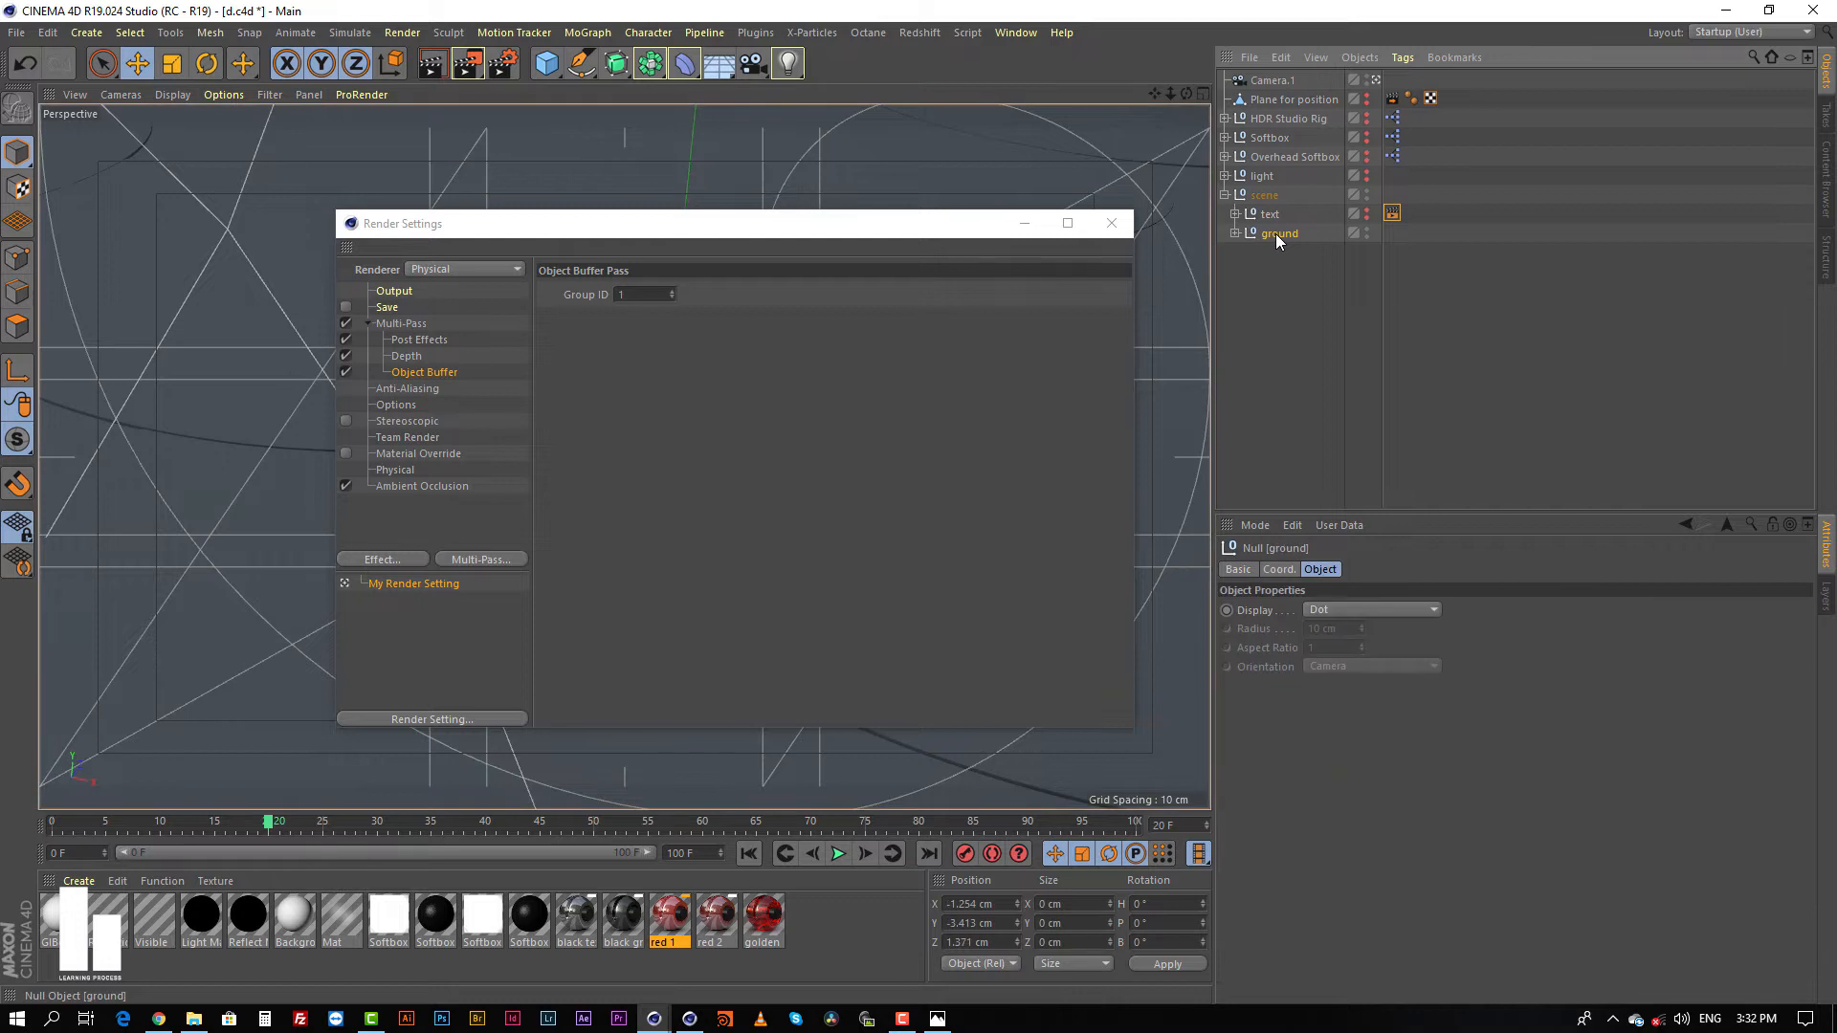
right_click(1276, 234)
mouse_move(1489, 159)
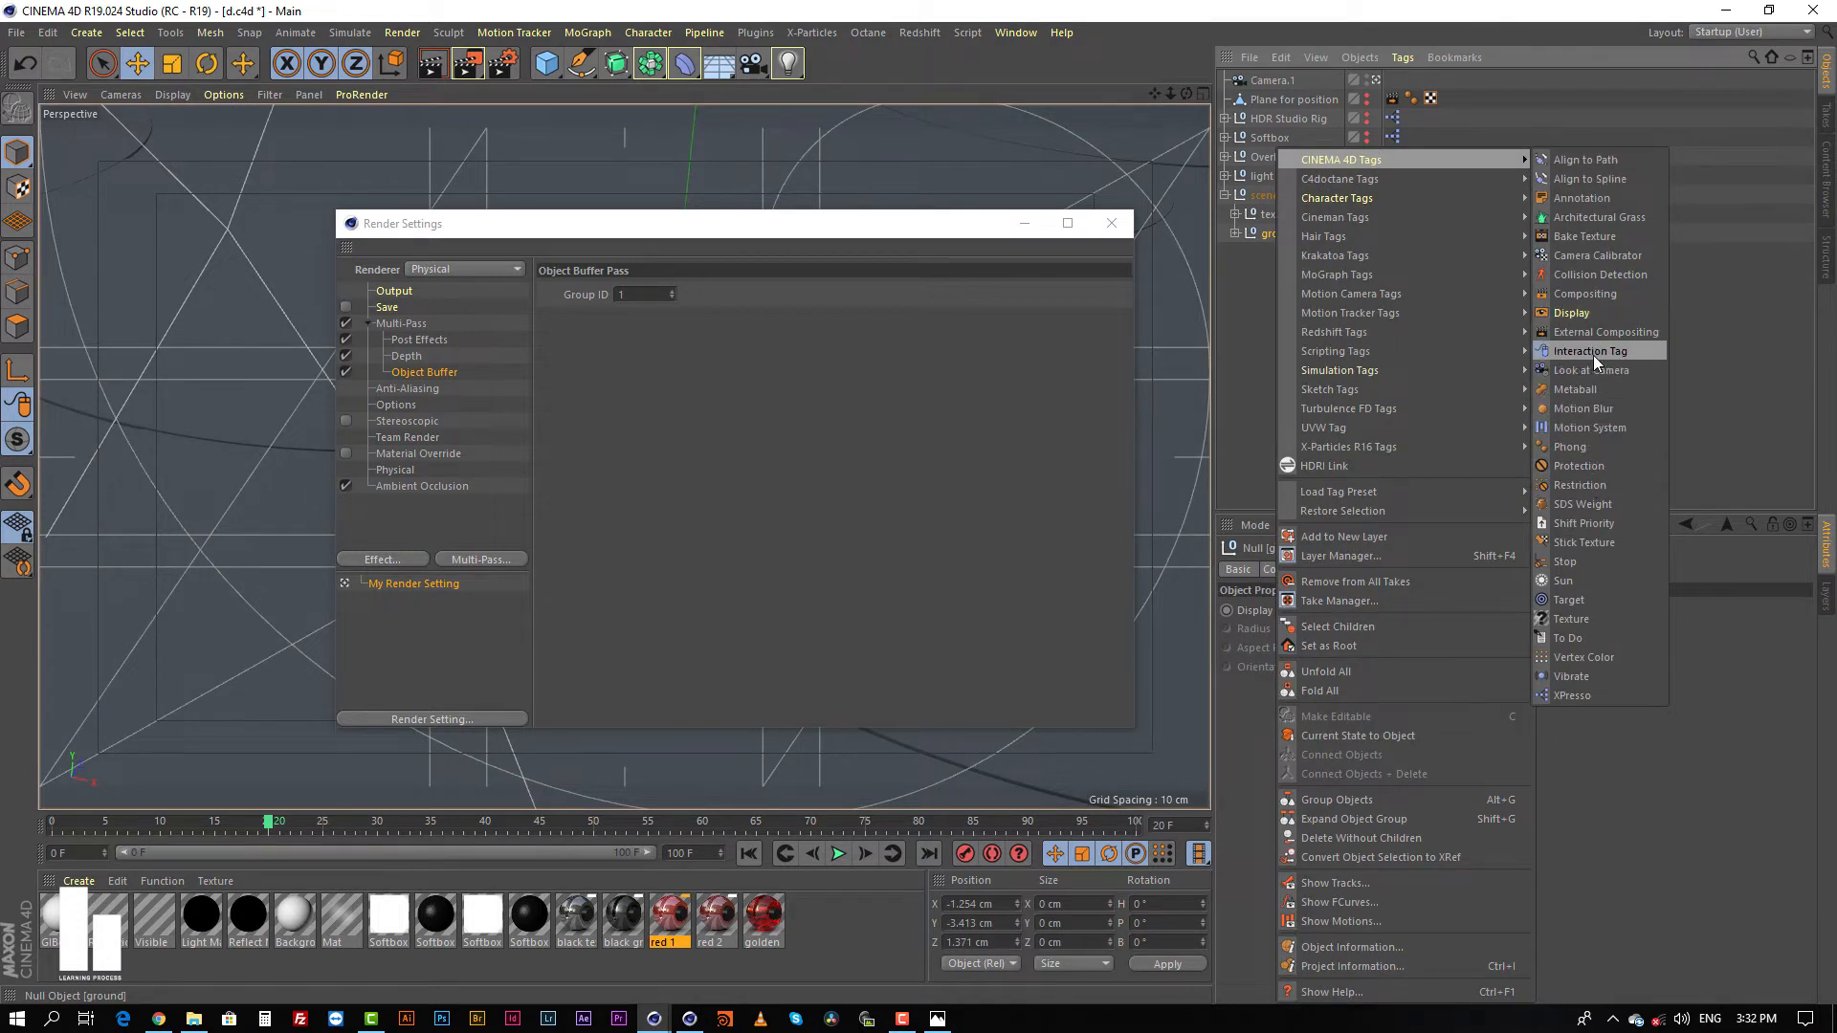
click(1588, 294)
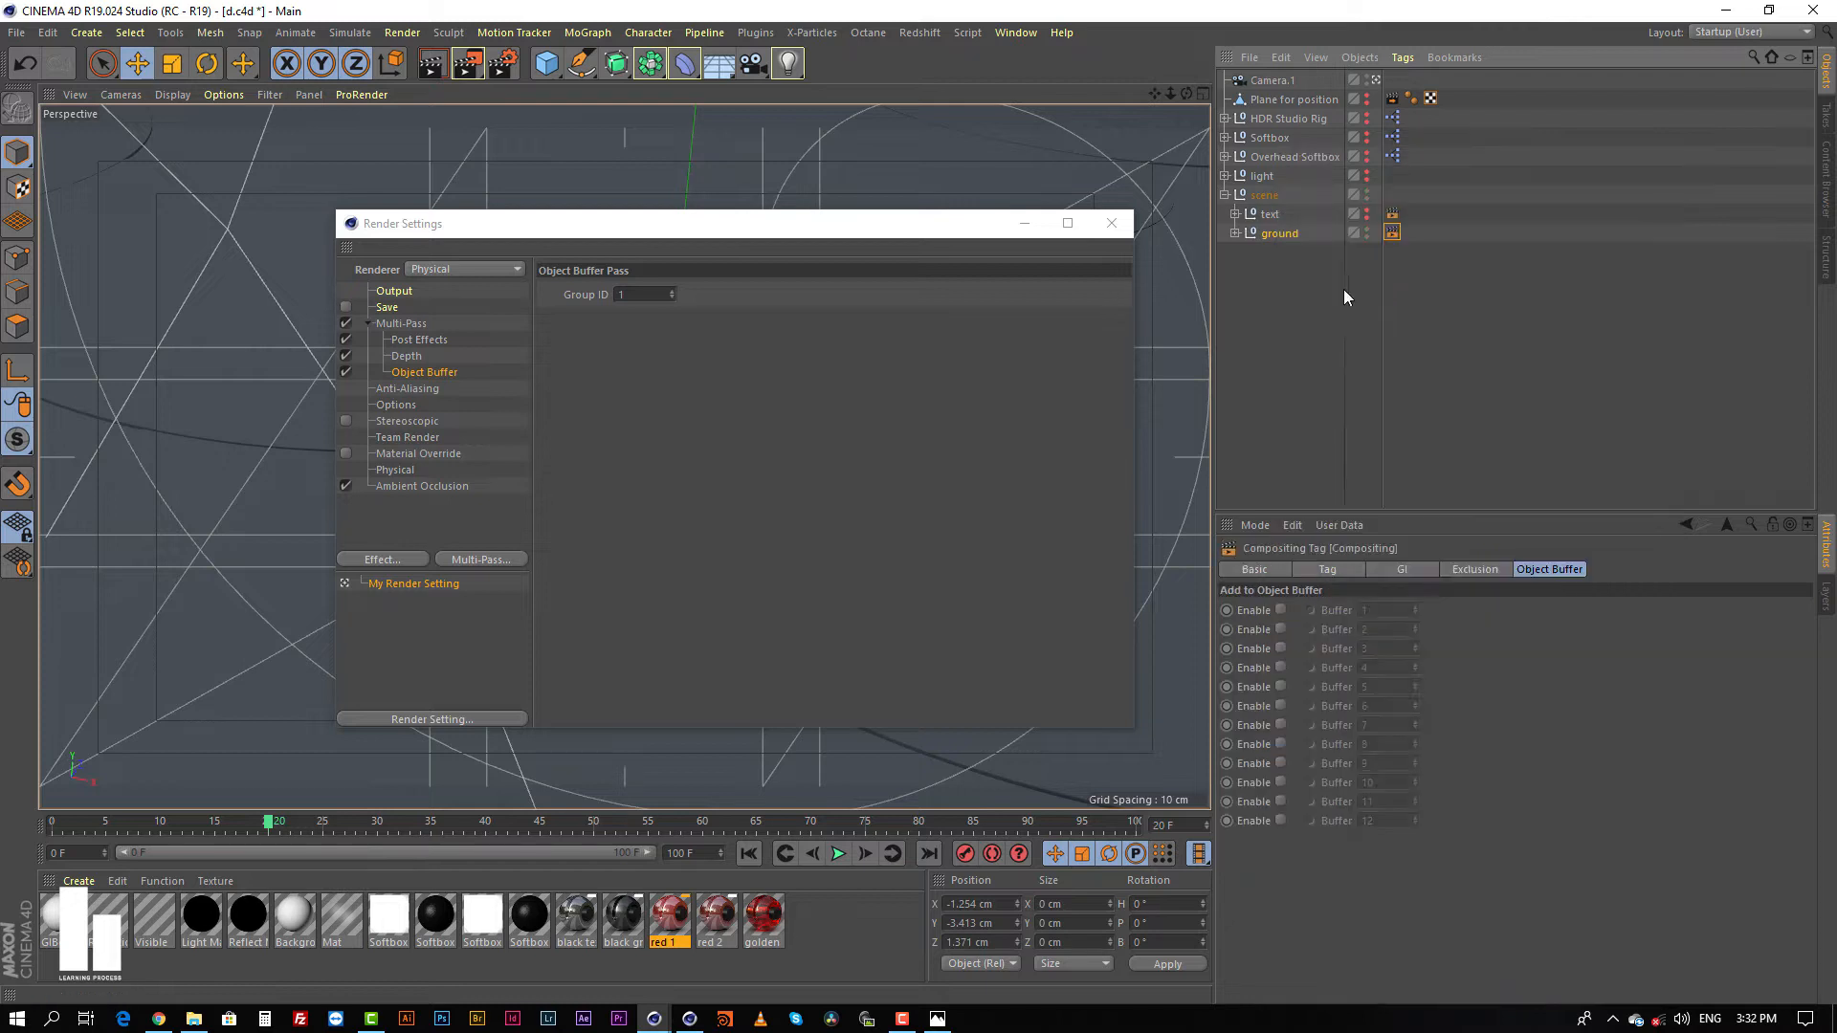
click(1281, 630)
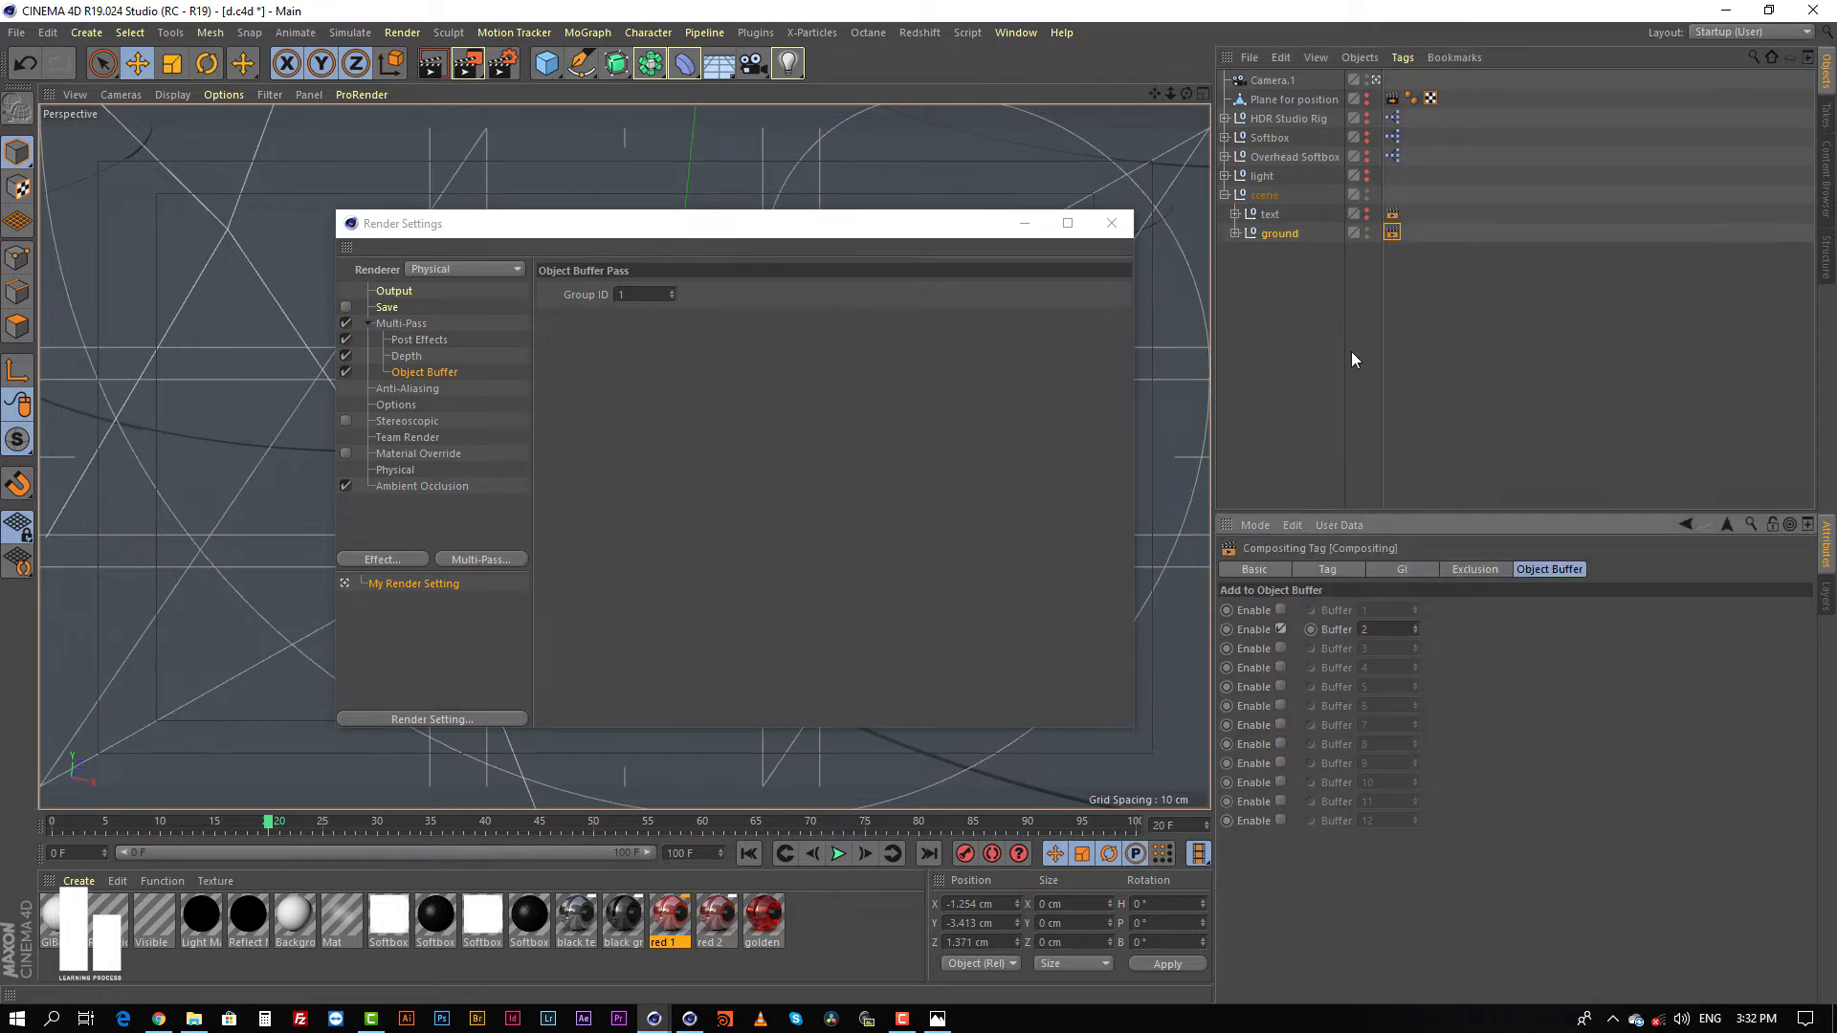
Step: Add a second Object Buffer pass with group ID 2 for the ground and close the render settings
click(479, 558)
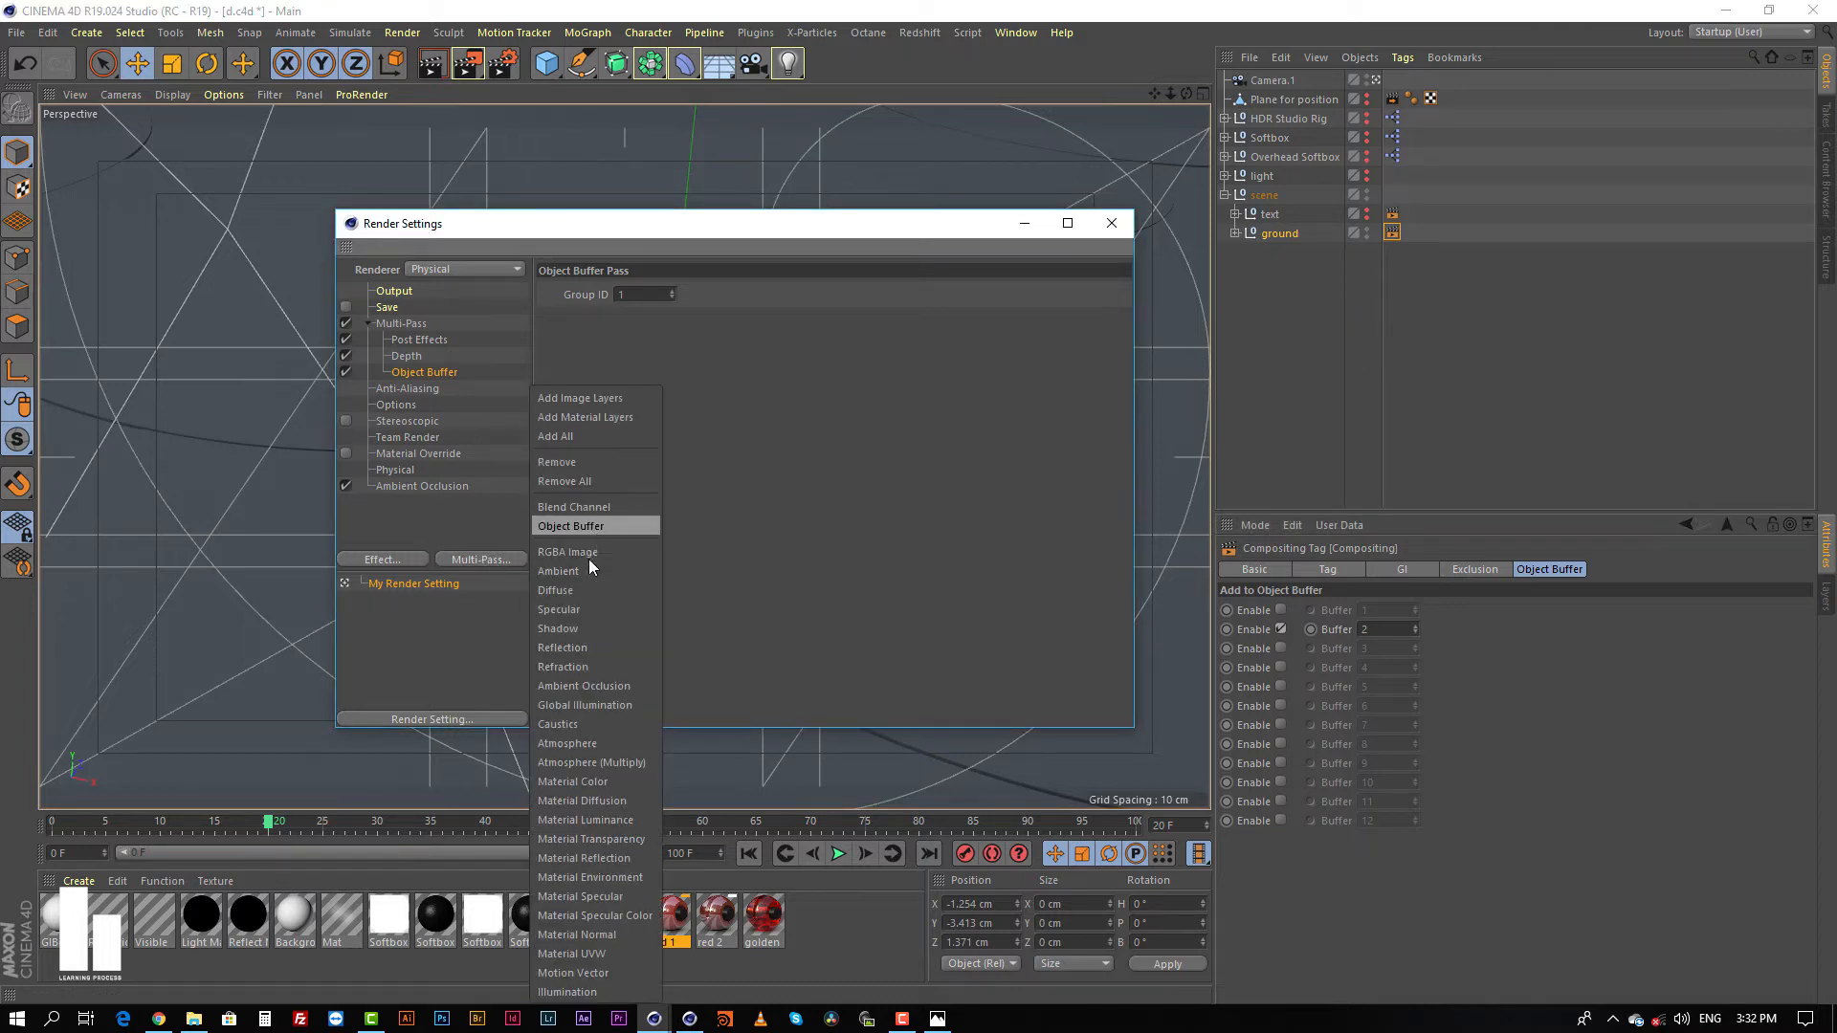
click(584, 526)
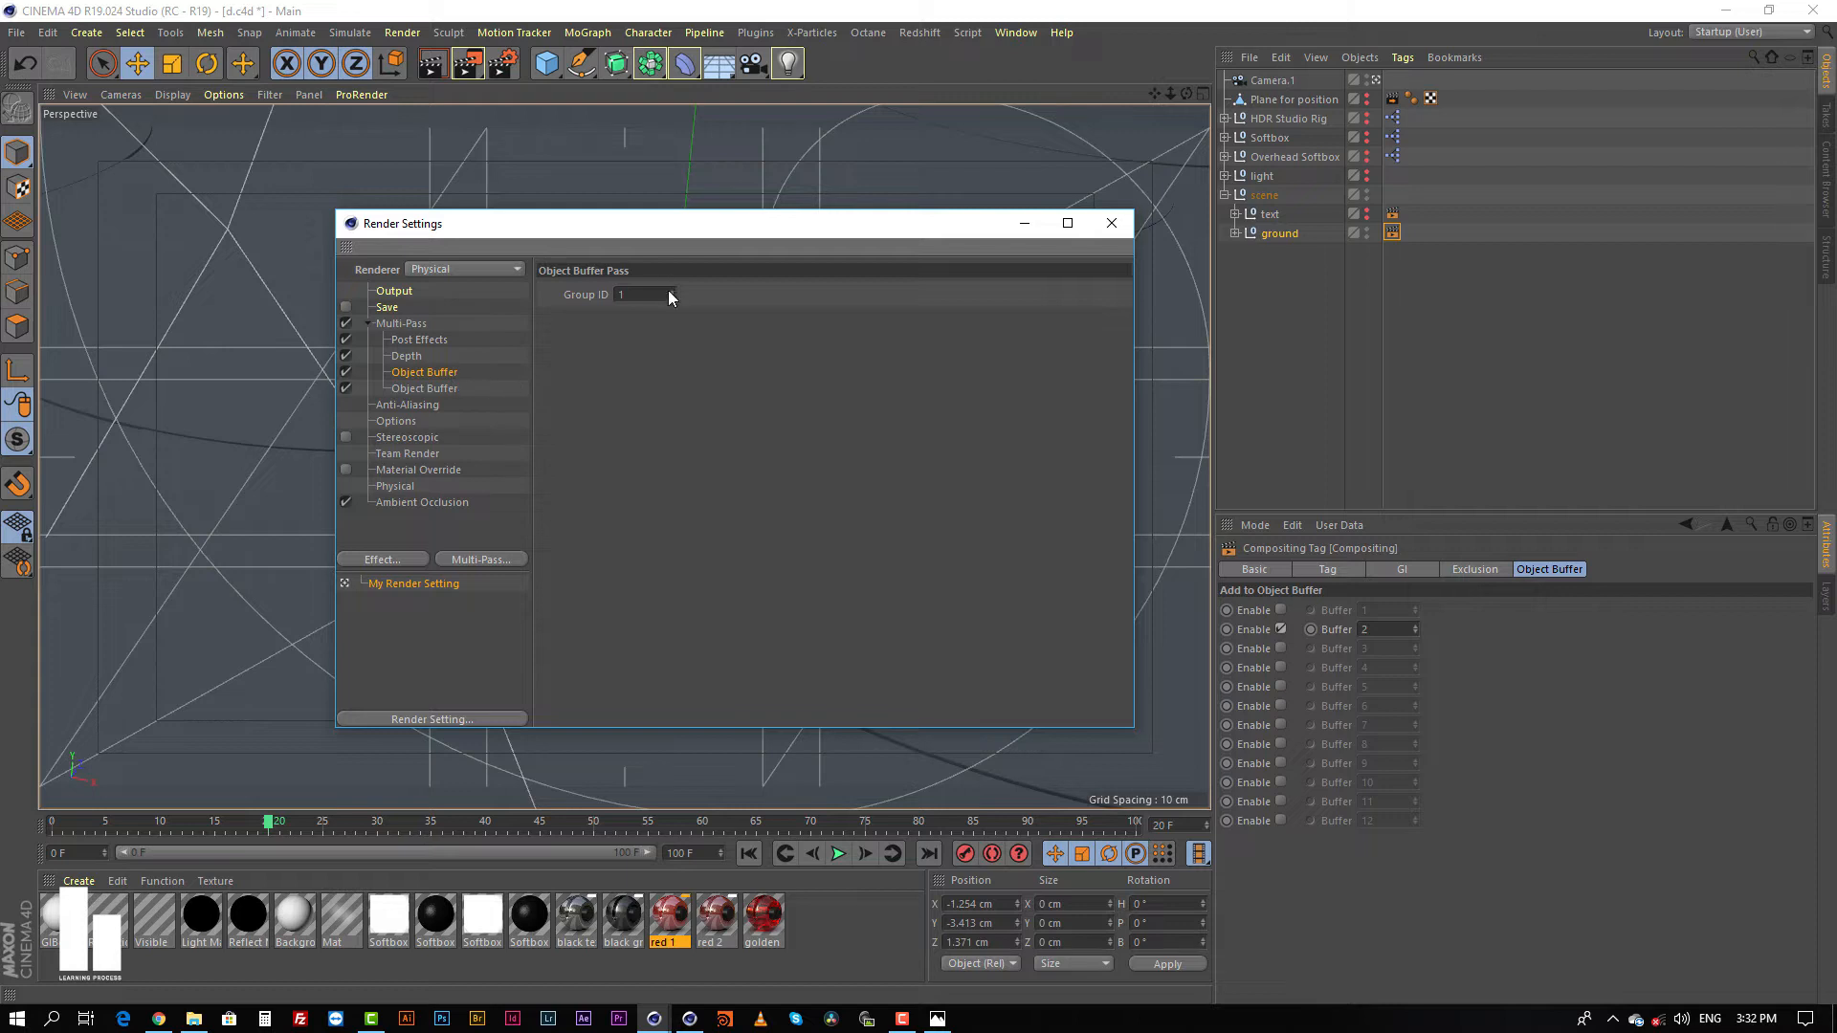
click(620, 294)
text(2)
drag(877, 223, 703, 180)
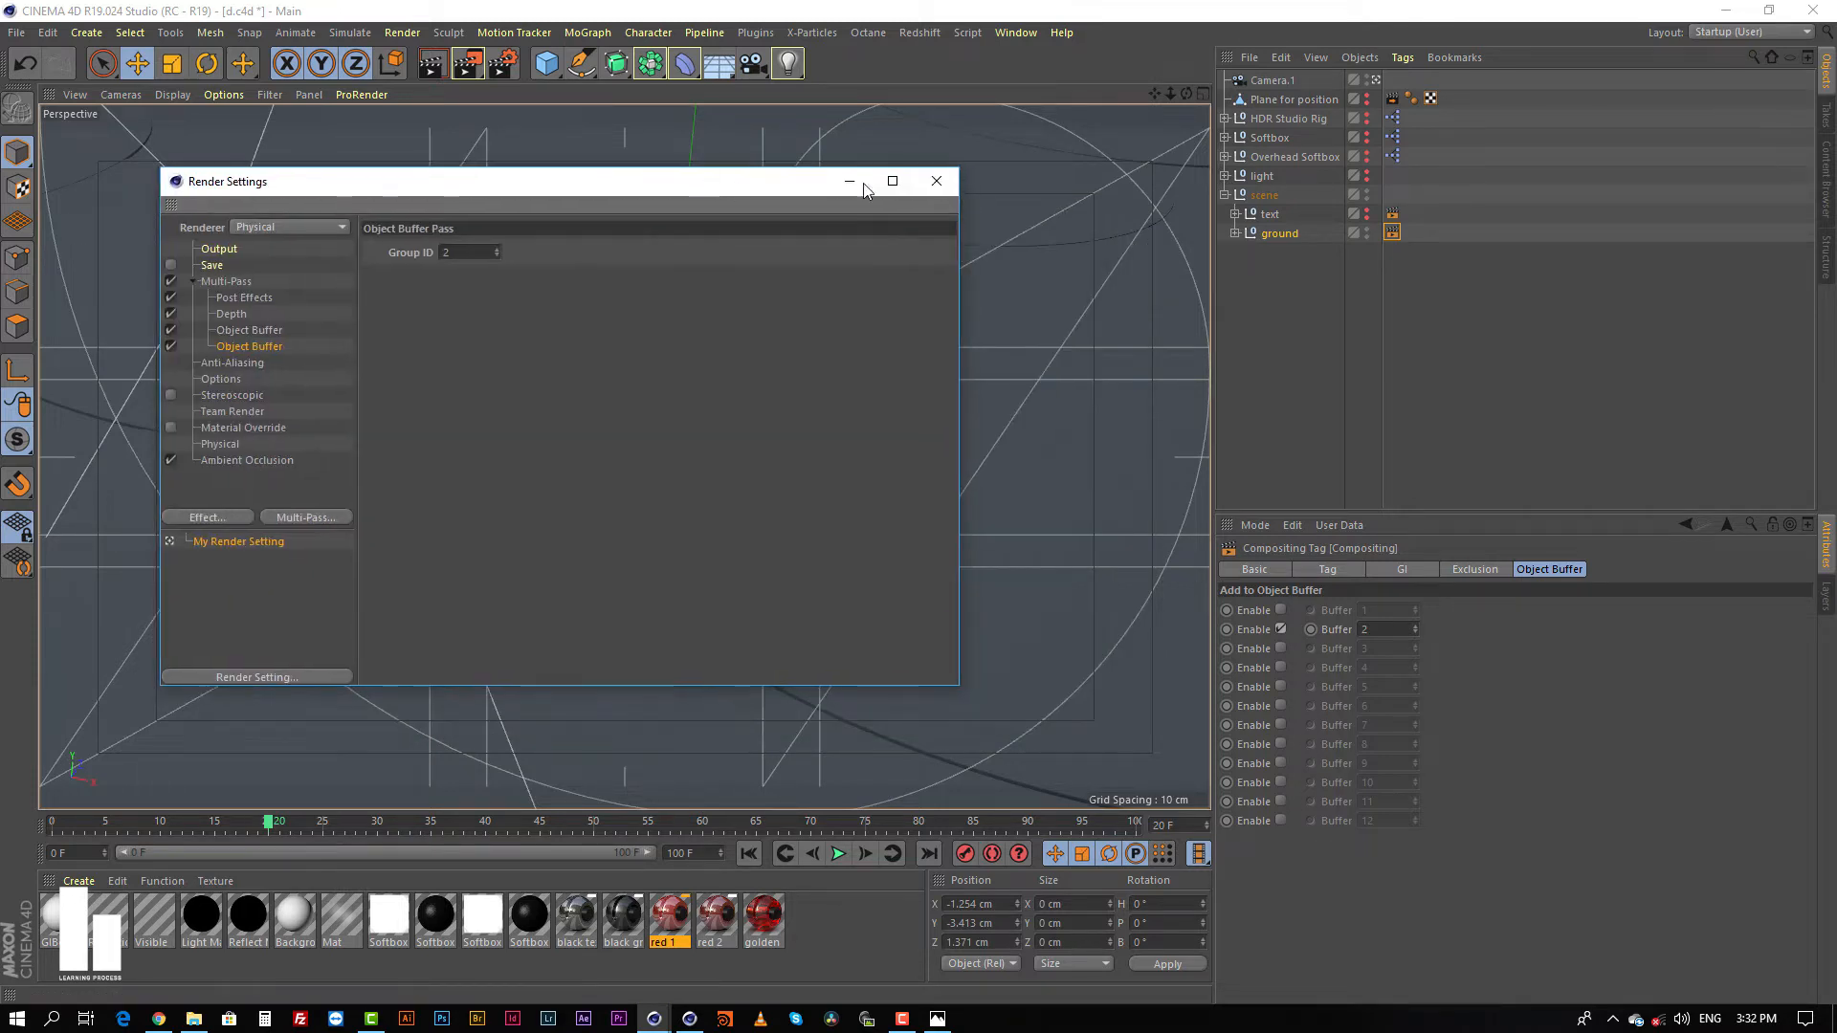
click(936, 184)
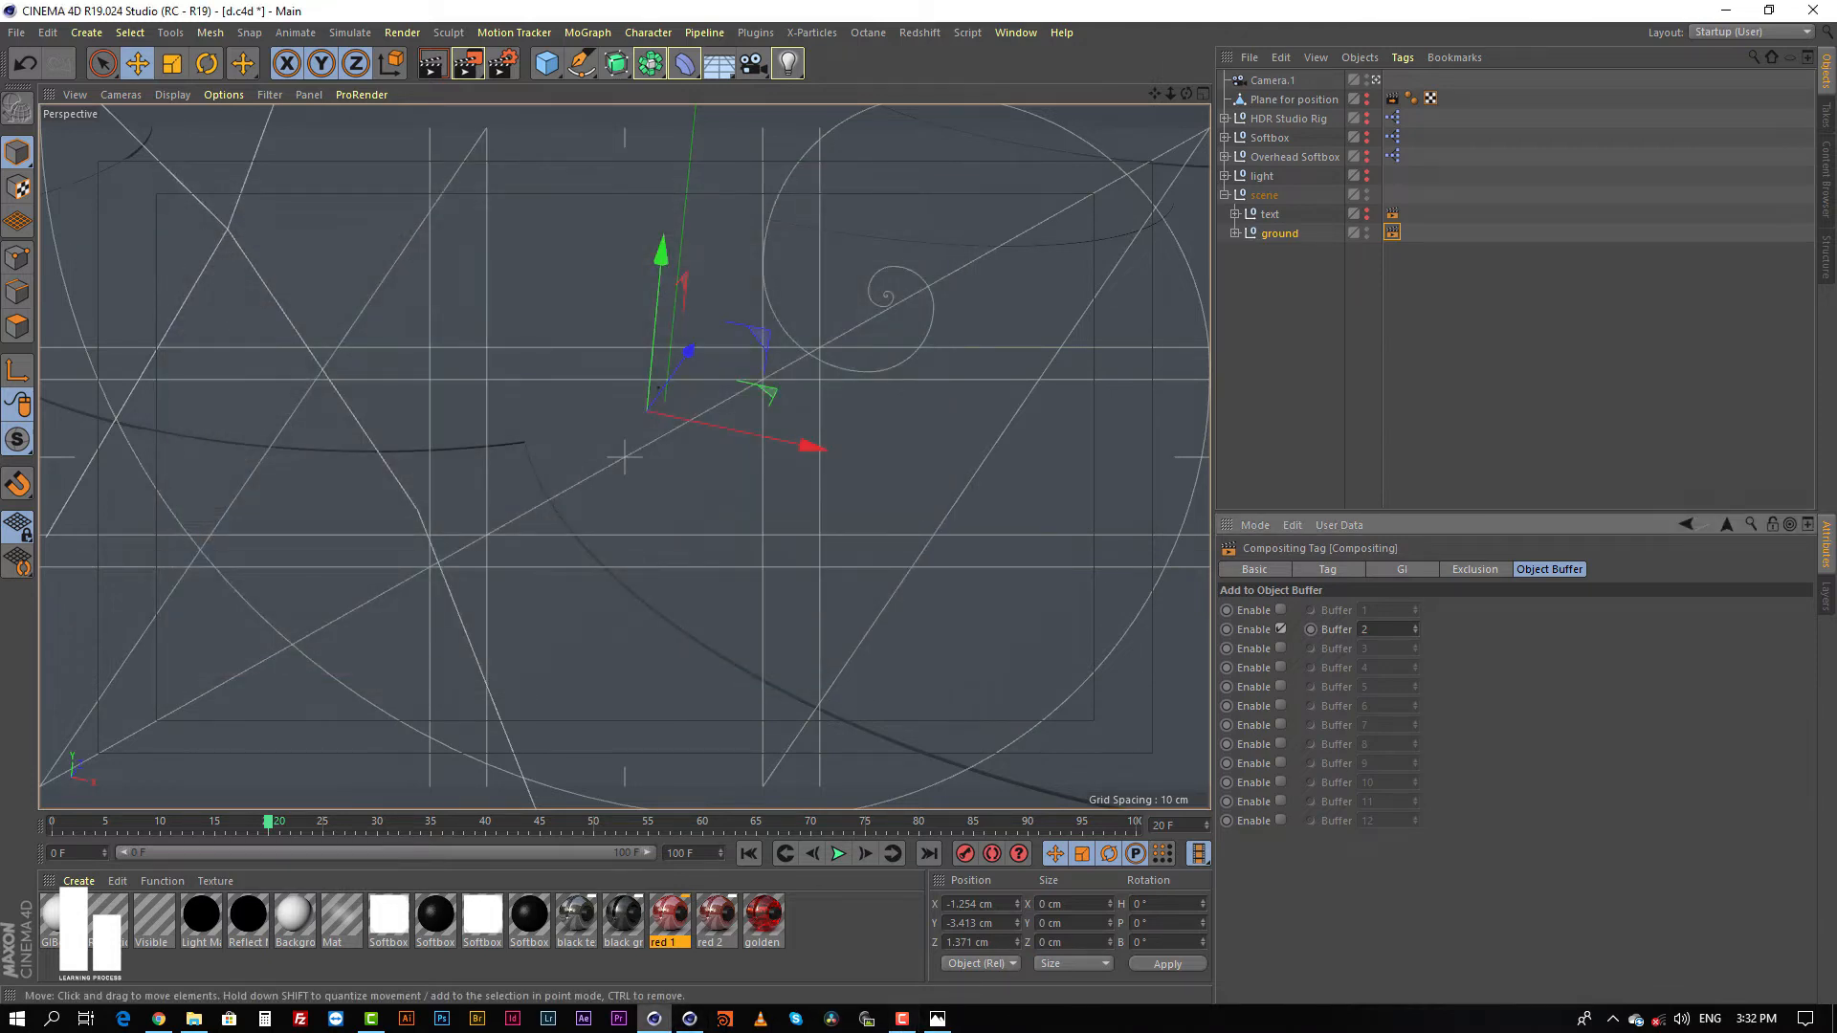
Step: View the finished d 2.png image, switch to the d project folder in File Explorer and show its files as large icons
click(936, 1019)
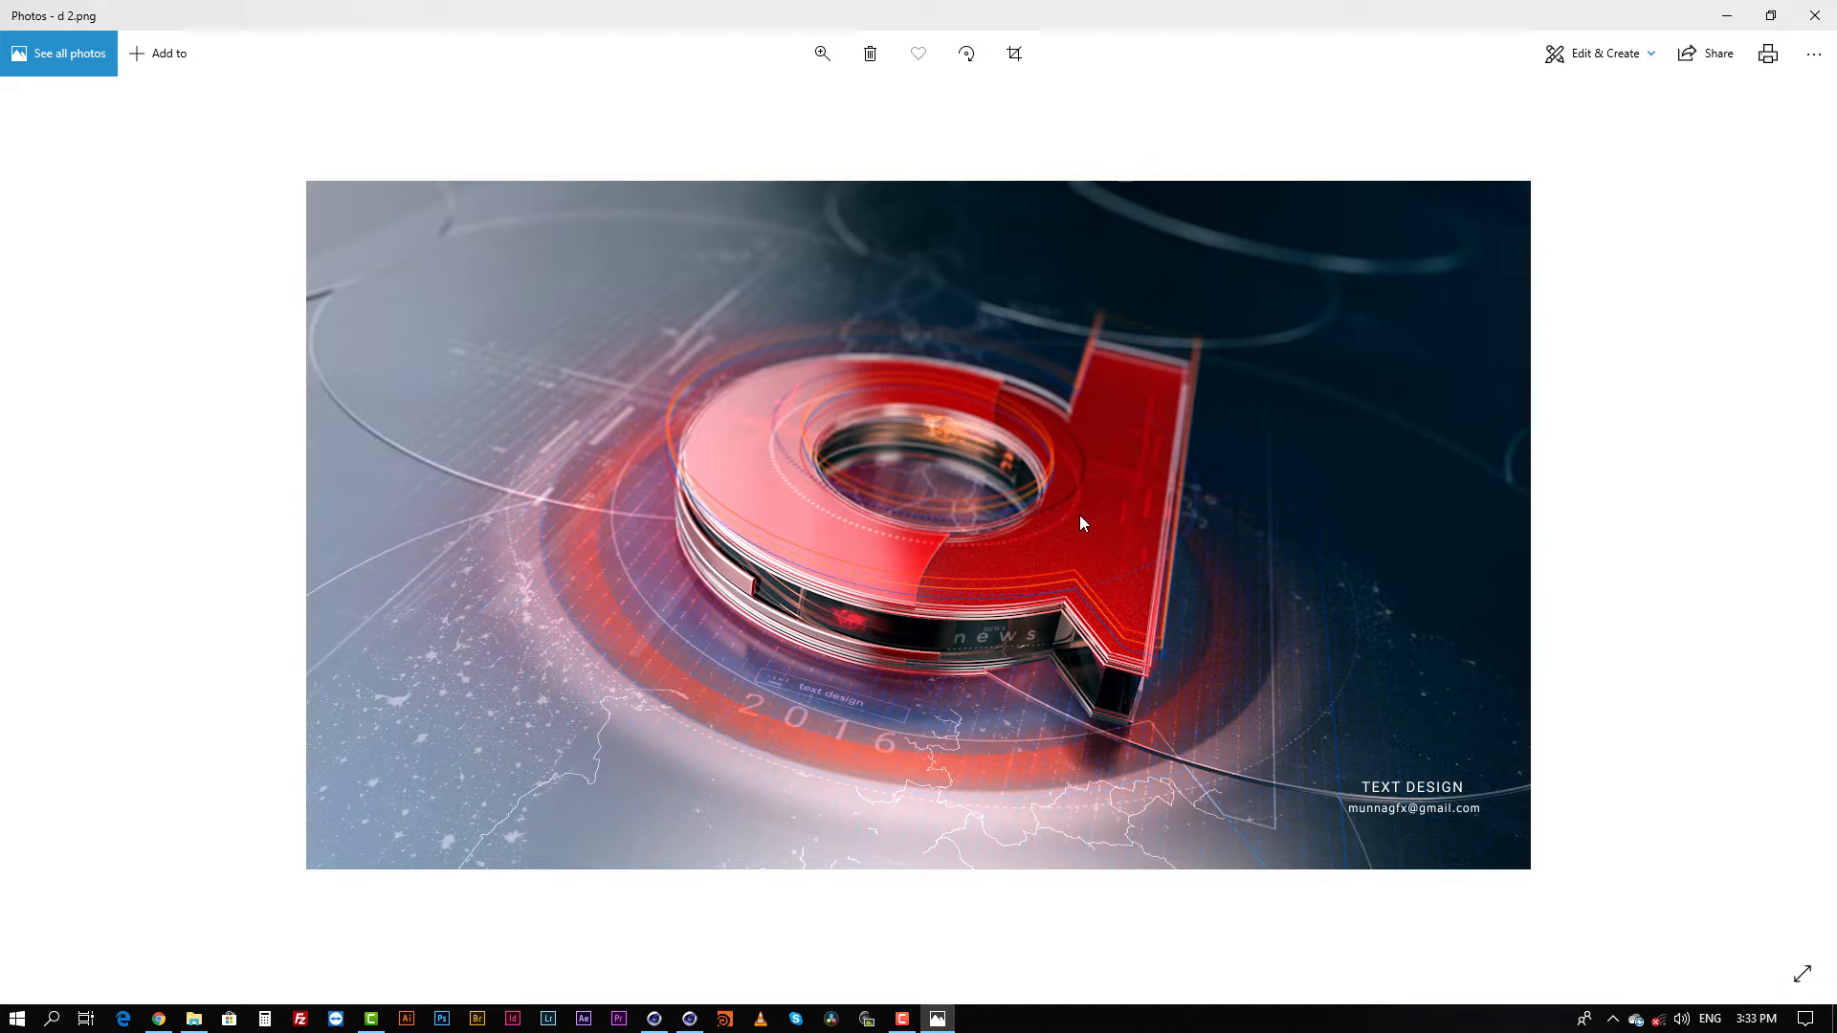
click(194, 1017)
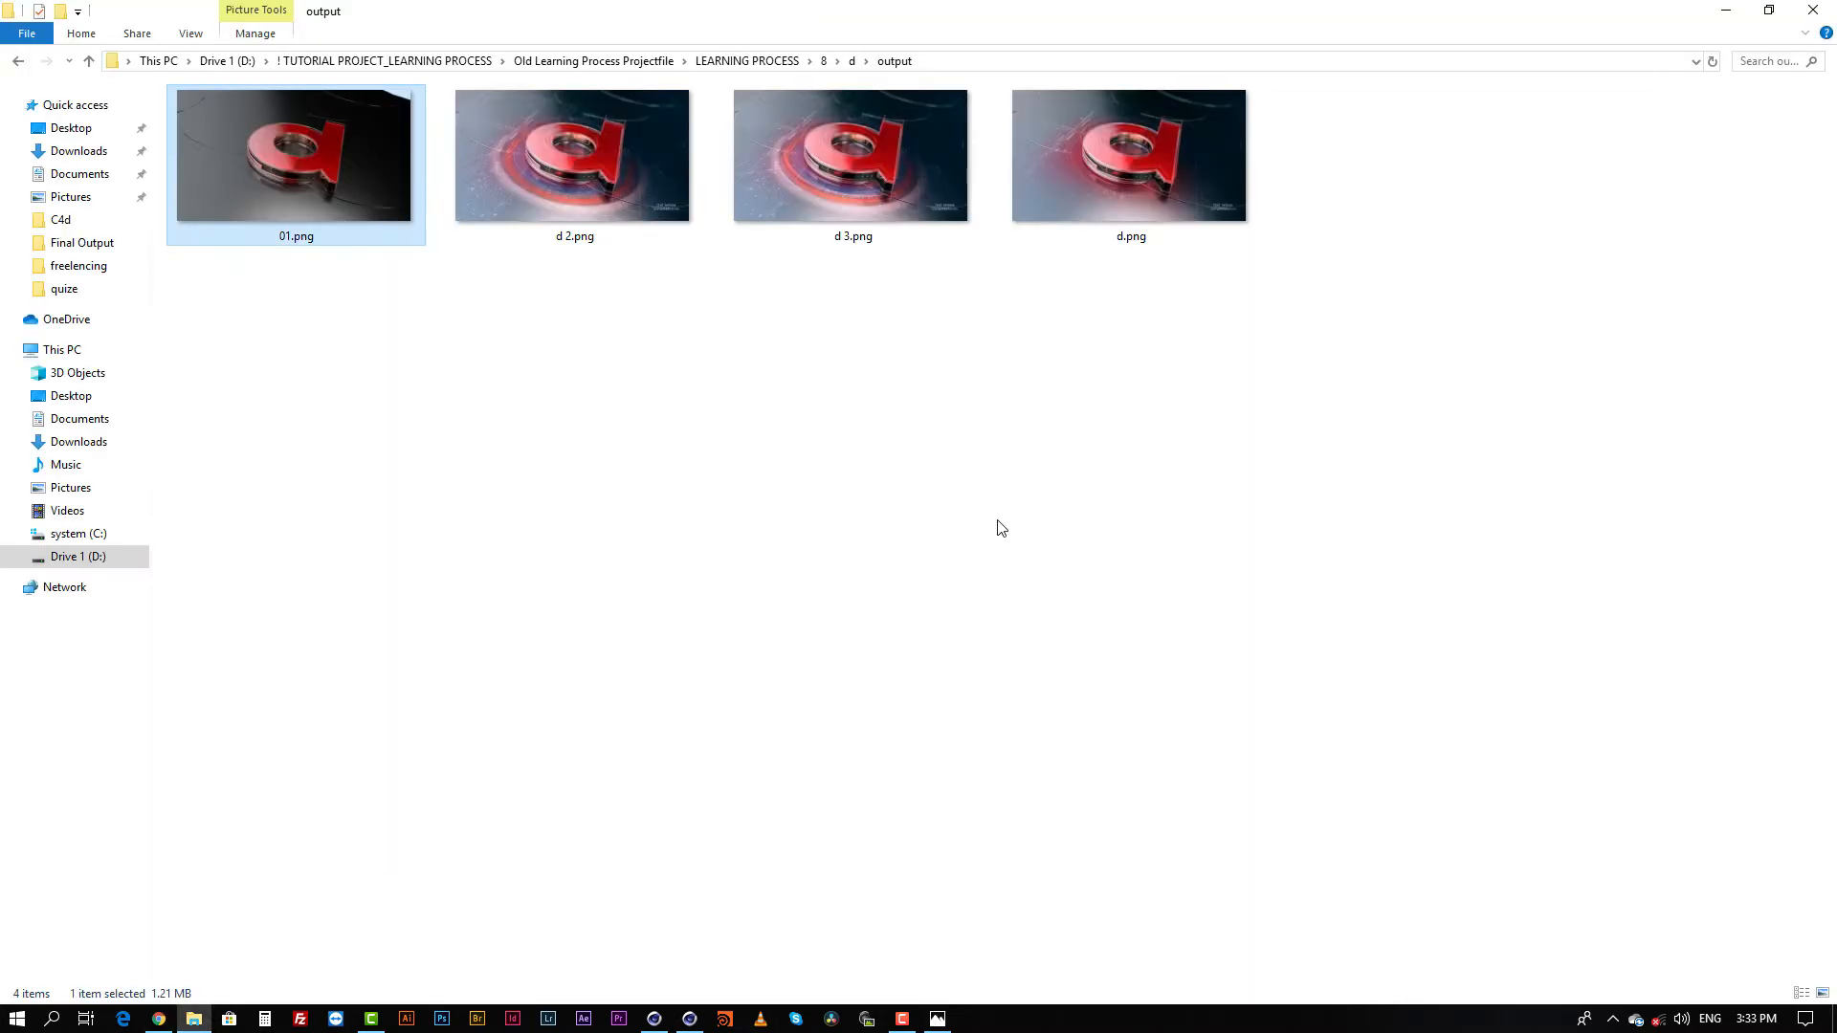
click(852, 61)
click(640, 509)
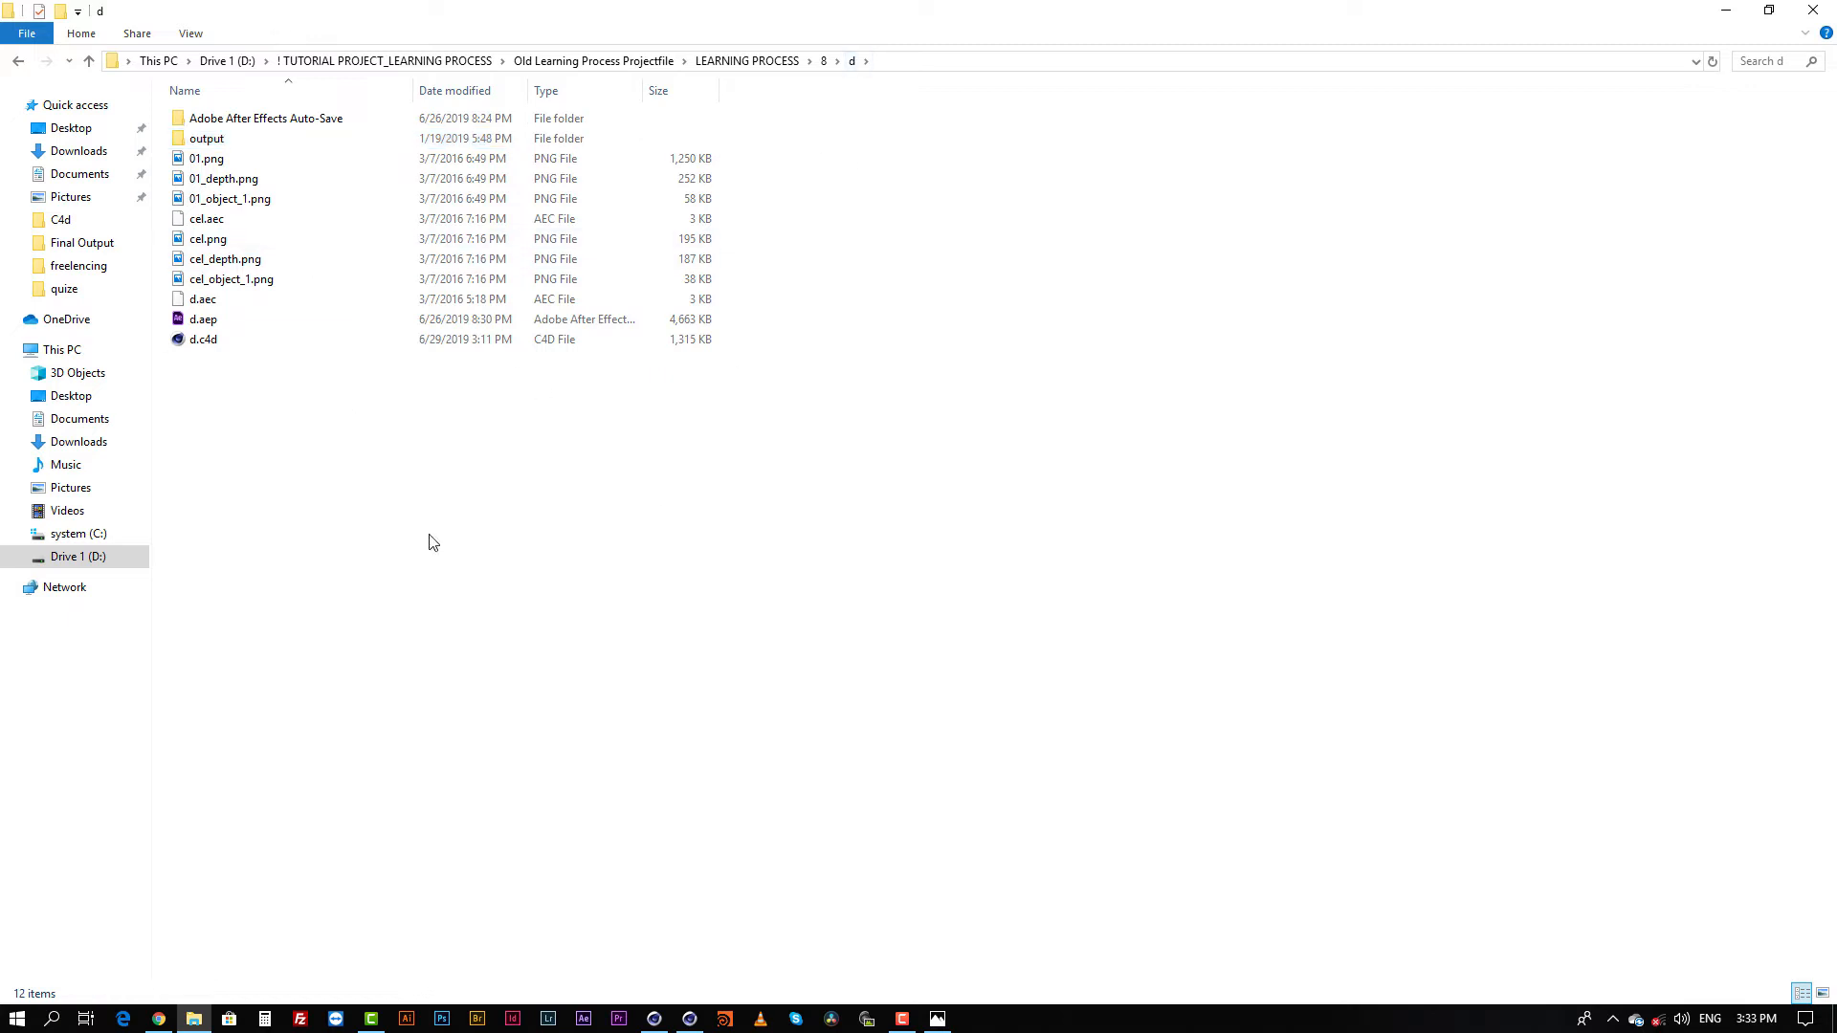
right_click(469, 496)
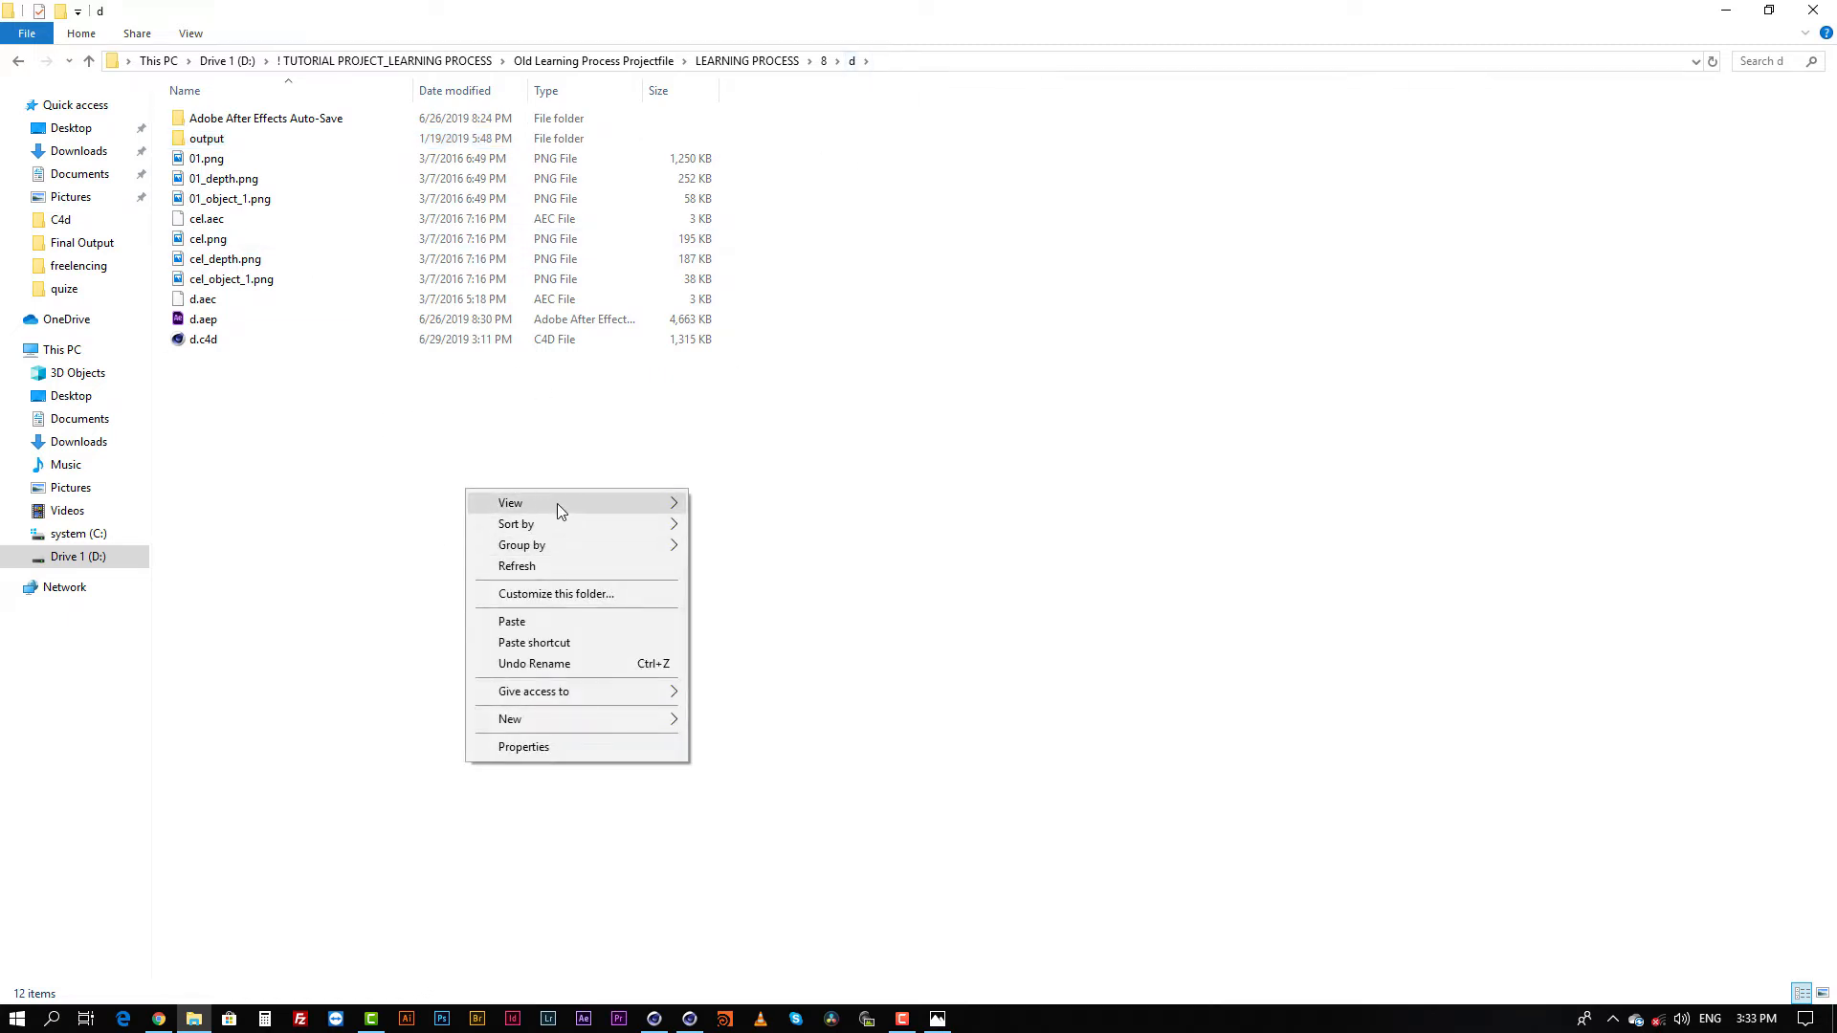
mouse_move(557, 503)
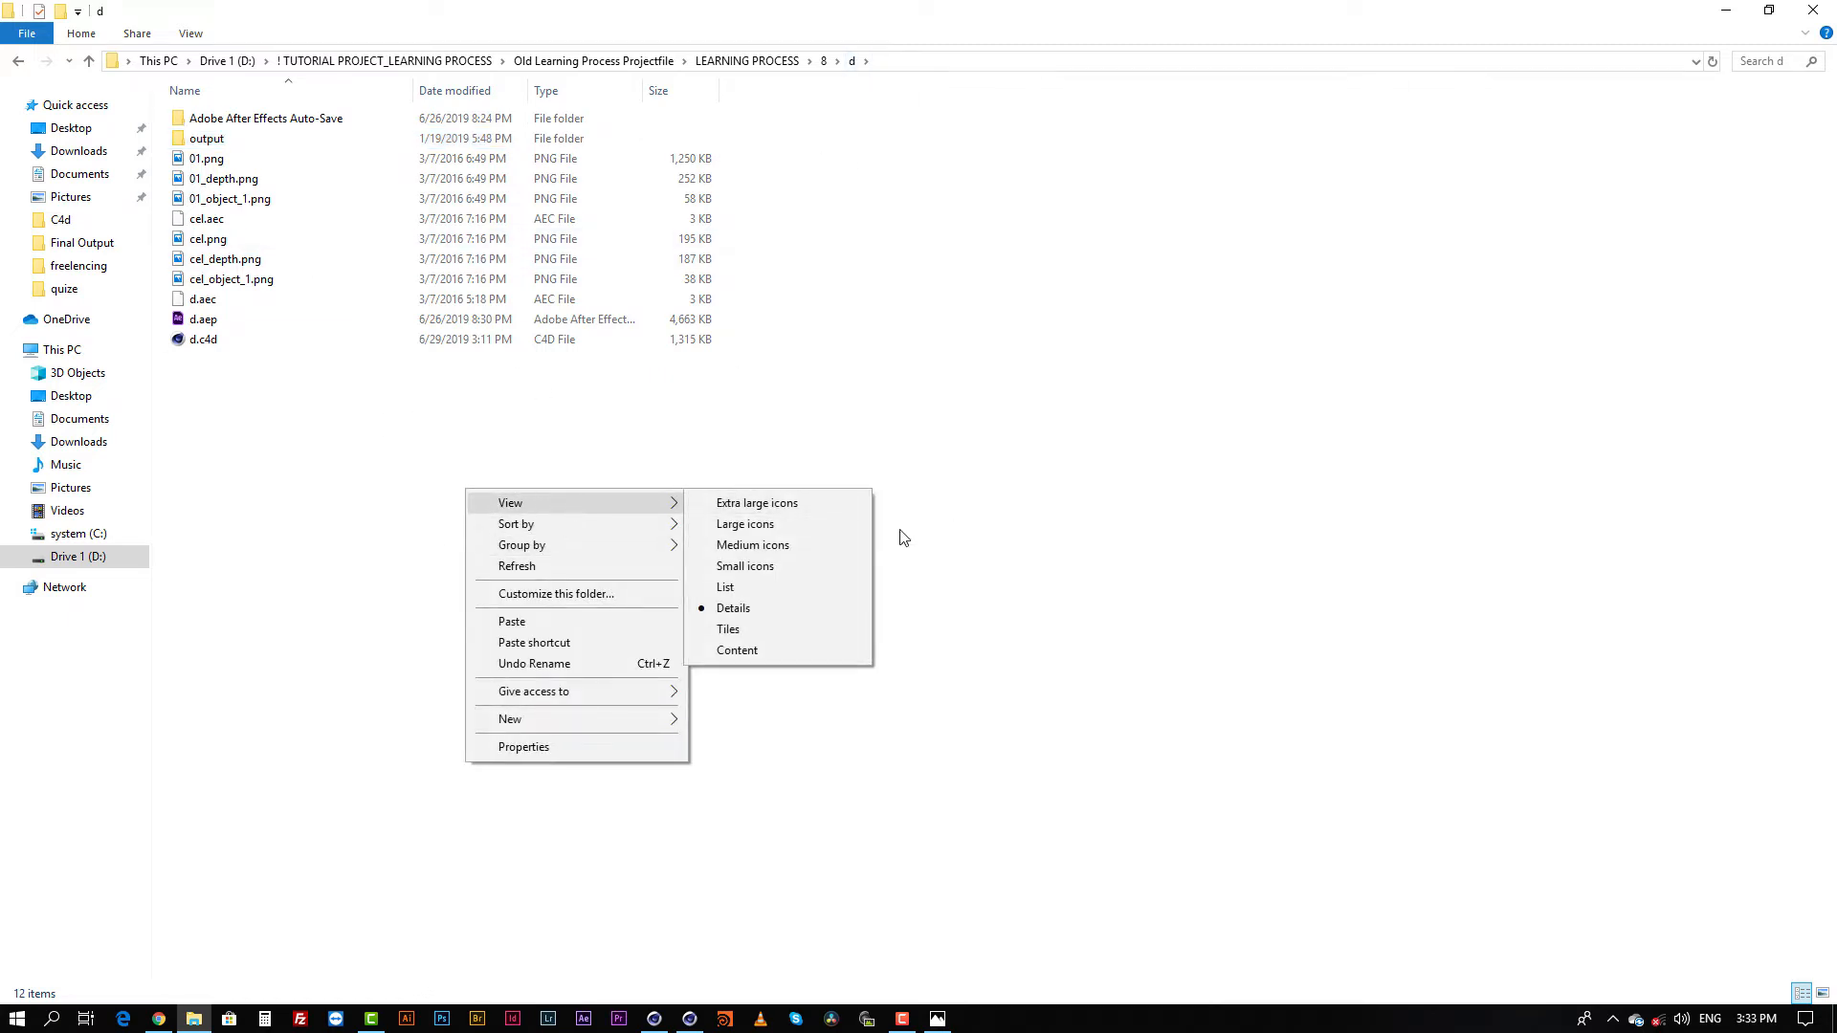
click(758, 525)
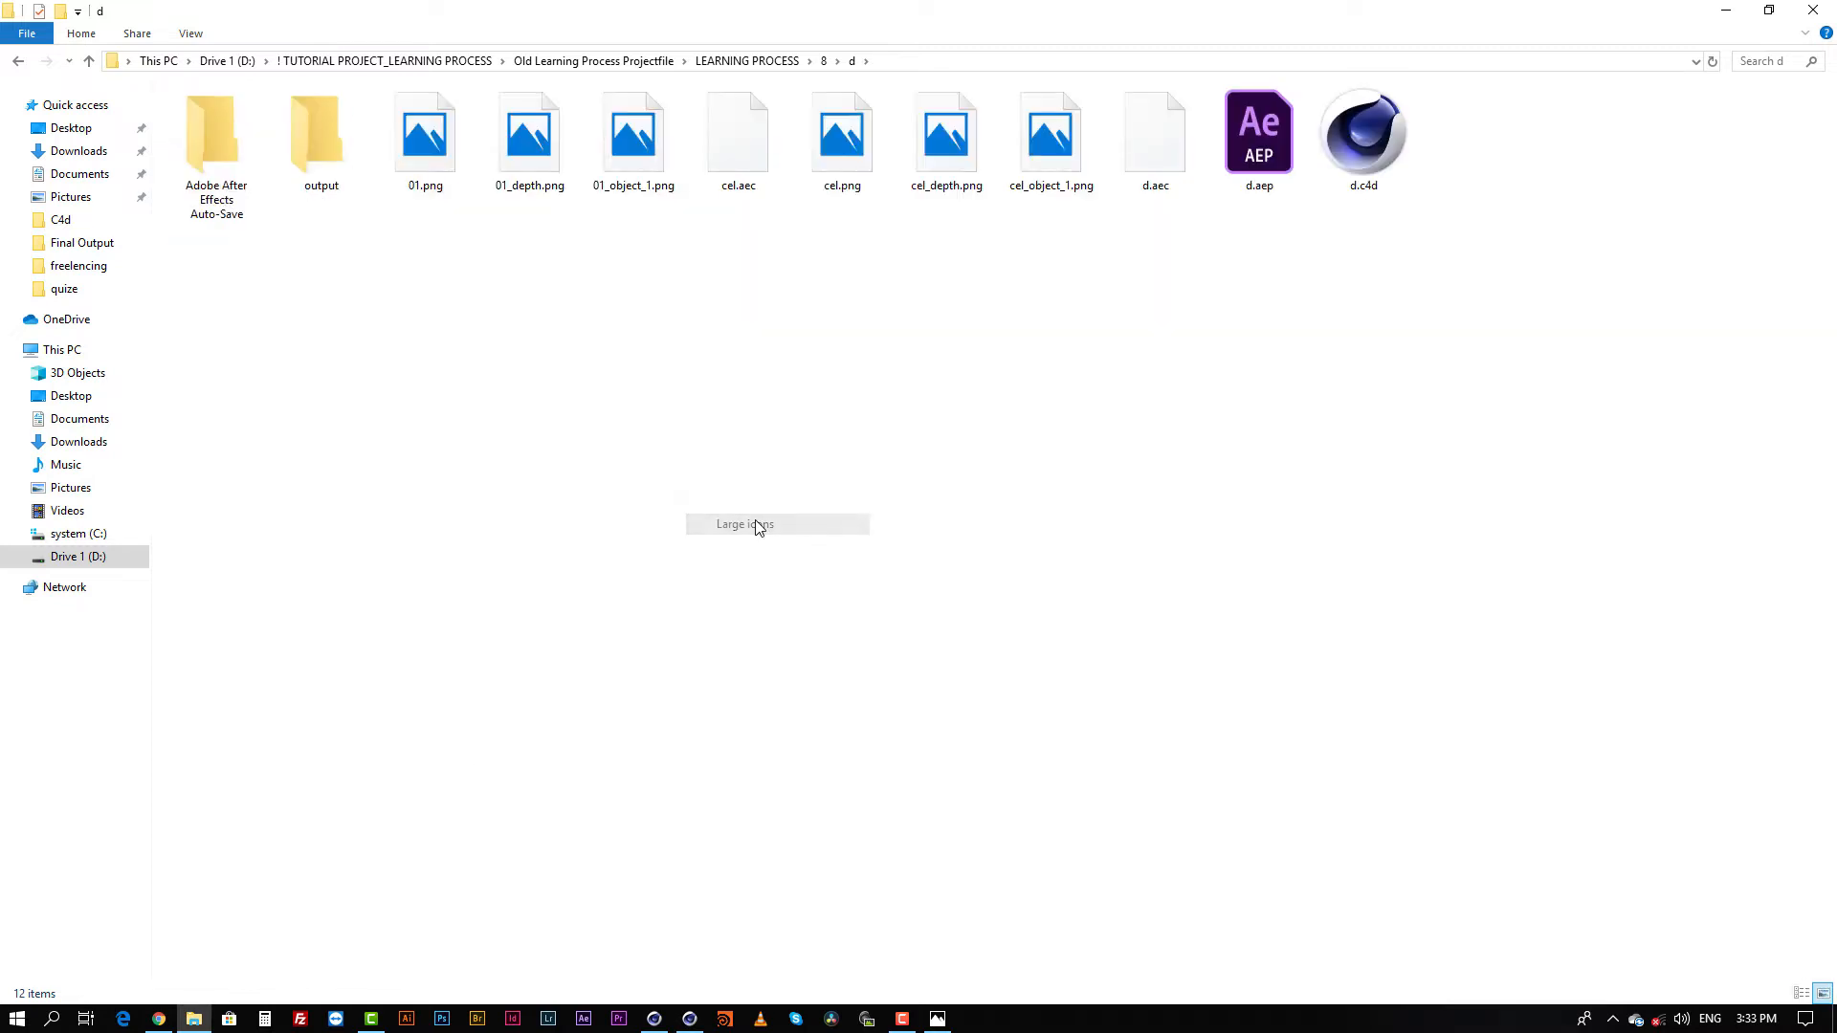
Step: Look over the rendered files 01.png, 01_depth.png, 01_object_1.png and cel.png in the project folder
click(844, 153)
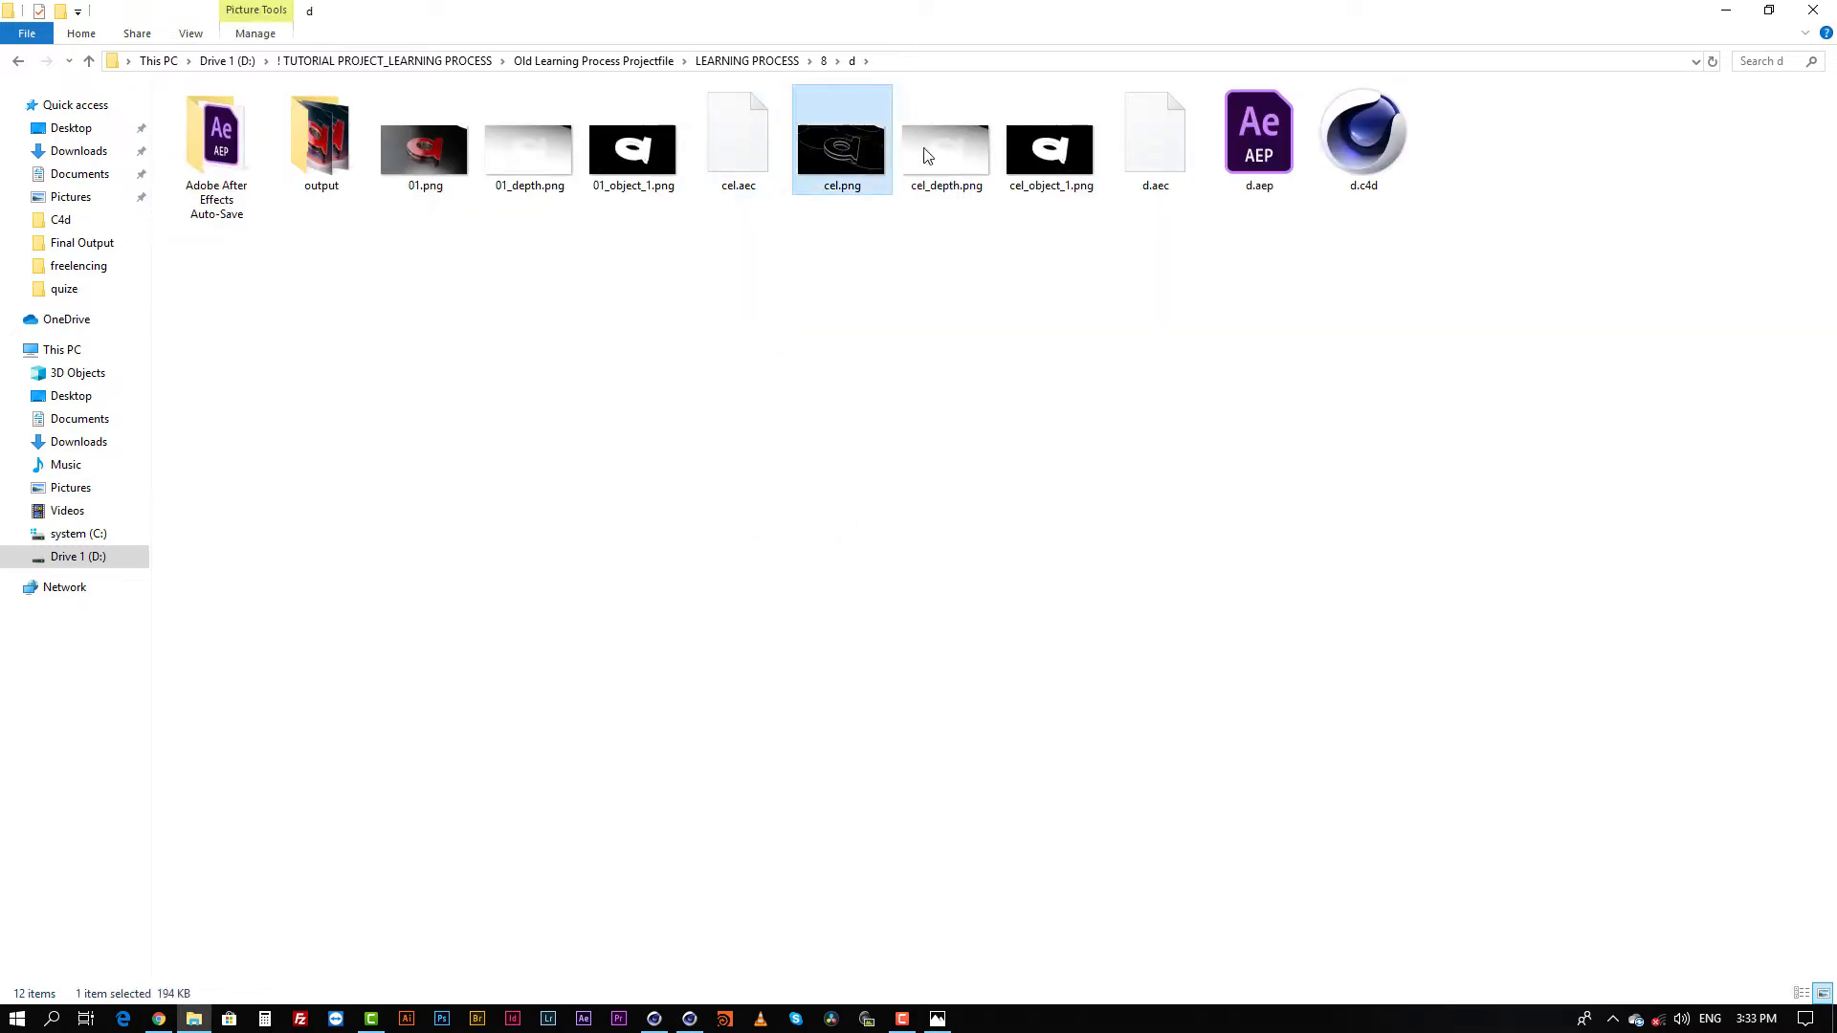
click(434, 153)
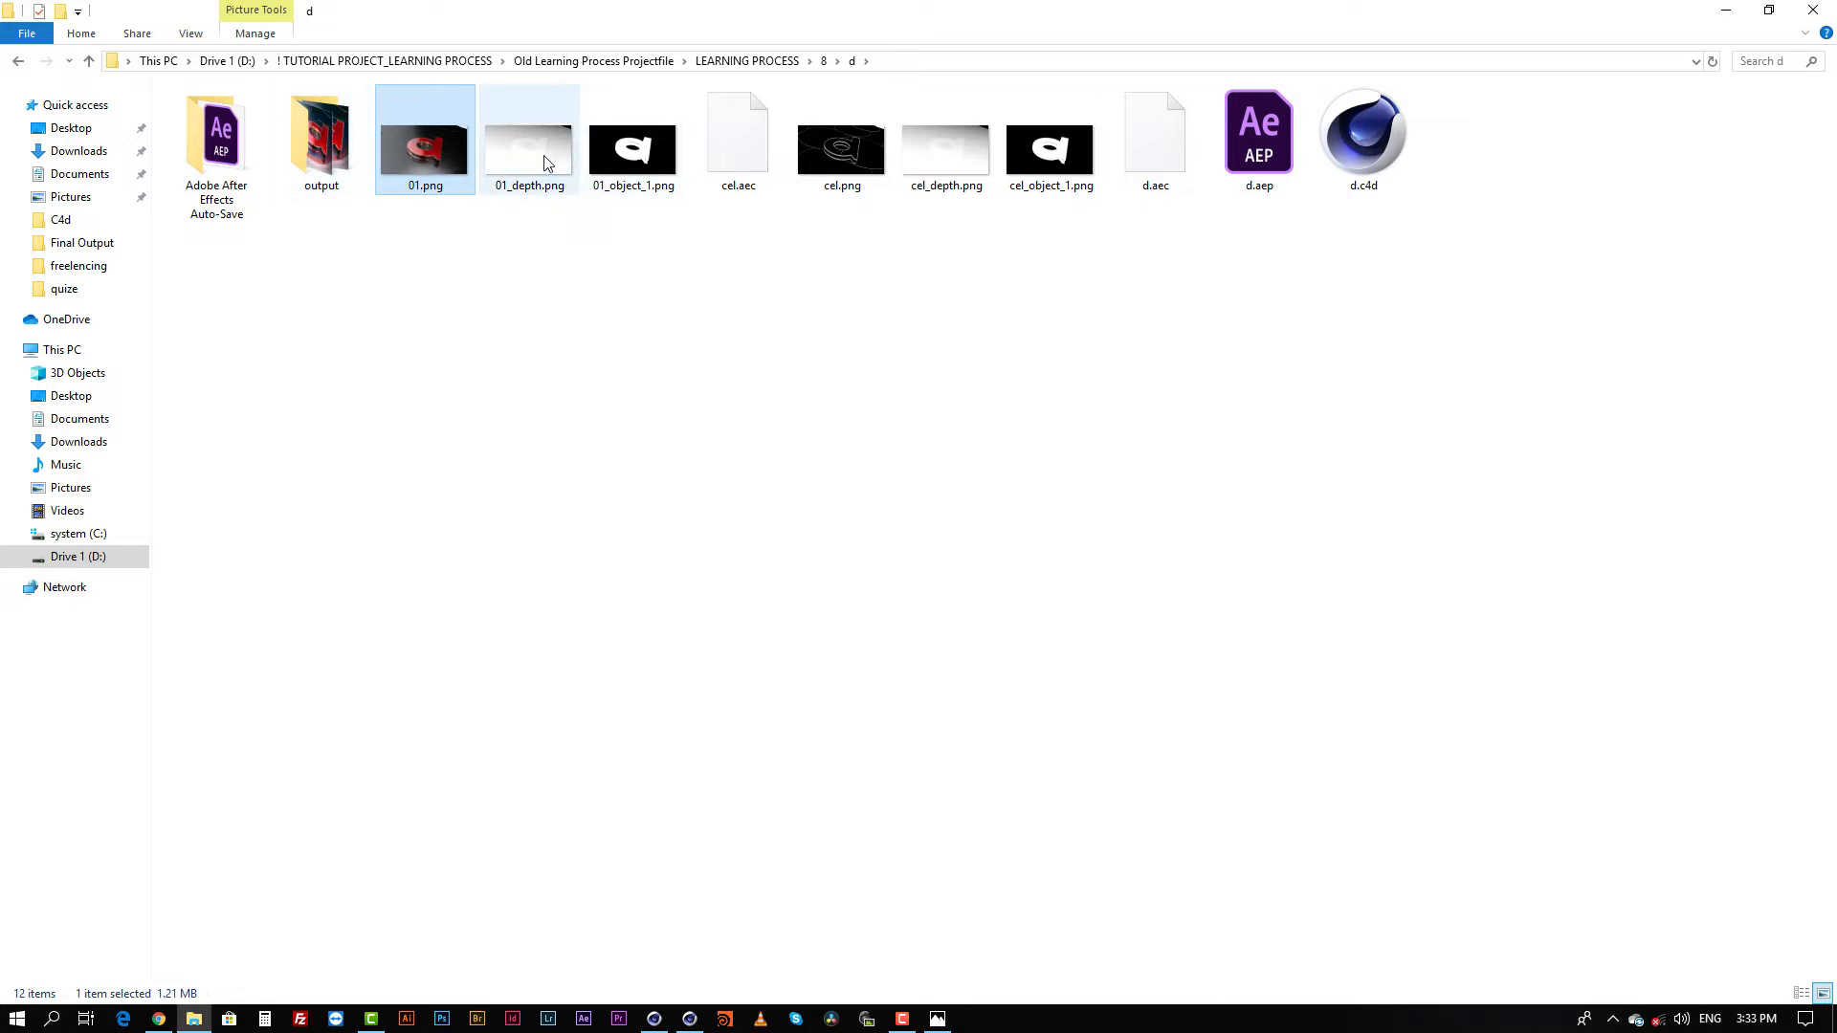
click(548, 162)
click(656, 155)
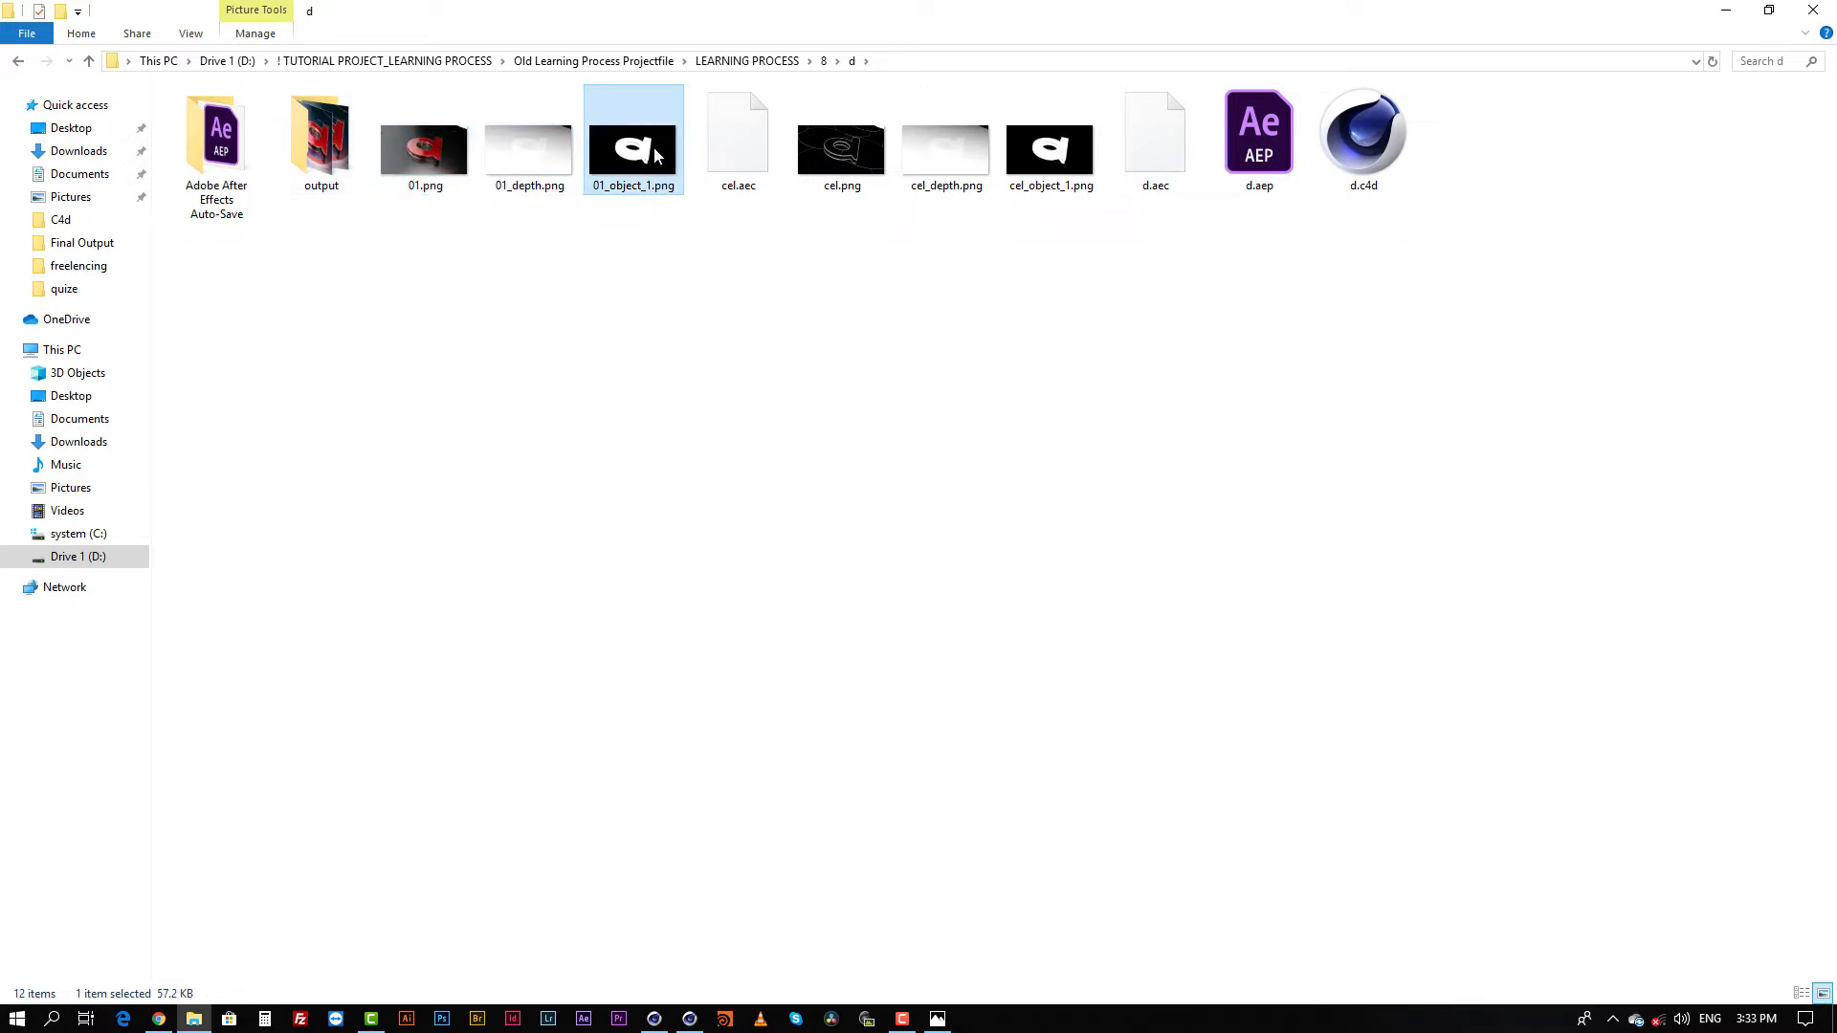
click(858, 155)
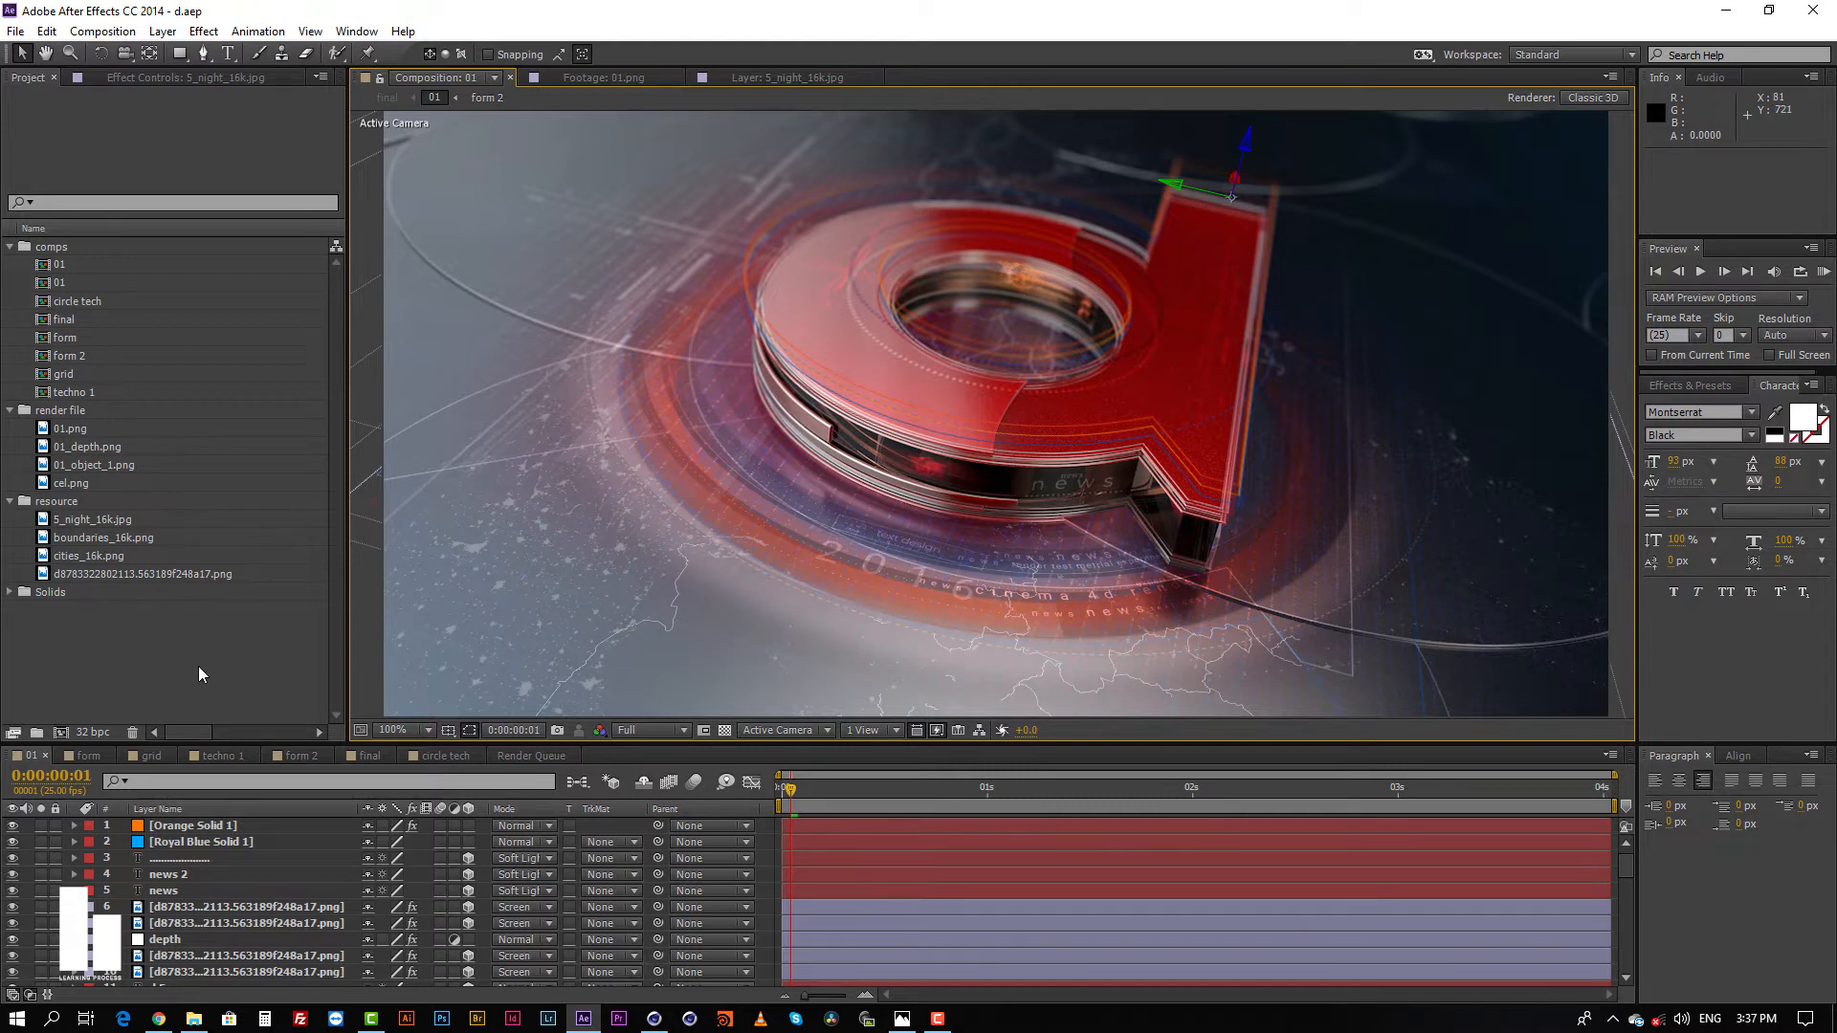
Step: Switch to the d.aep project in After Effects and preview the 01.png and 01_depth.png footage from the render file folder
click(184, 626)
click(64, 431)
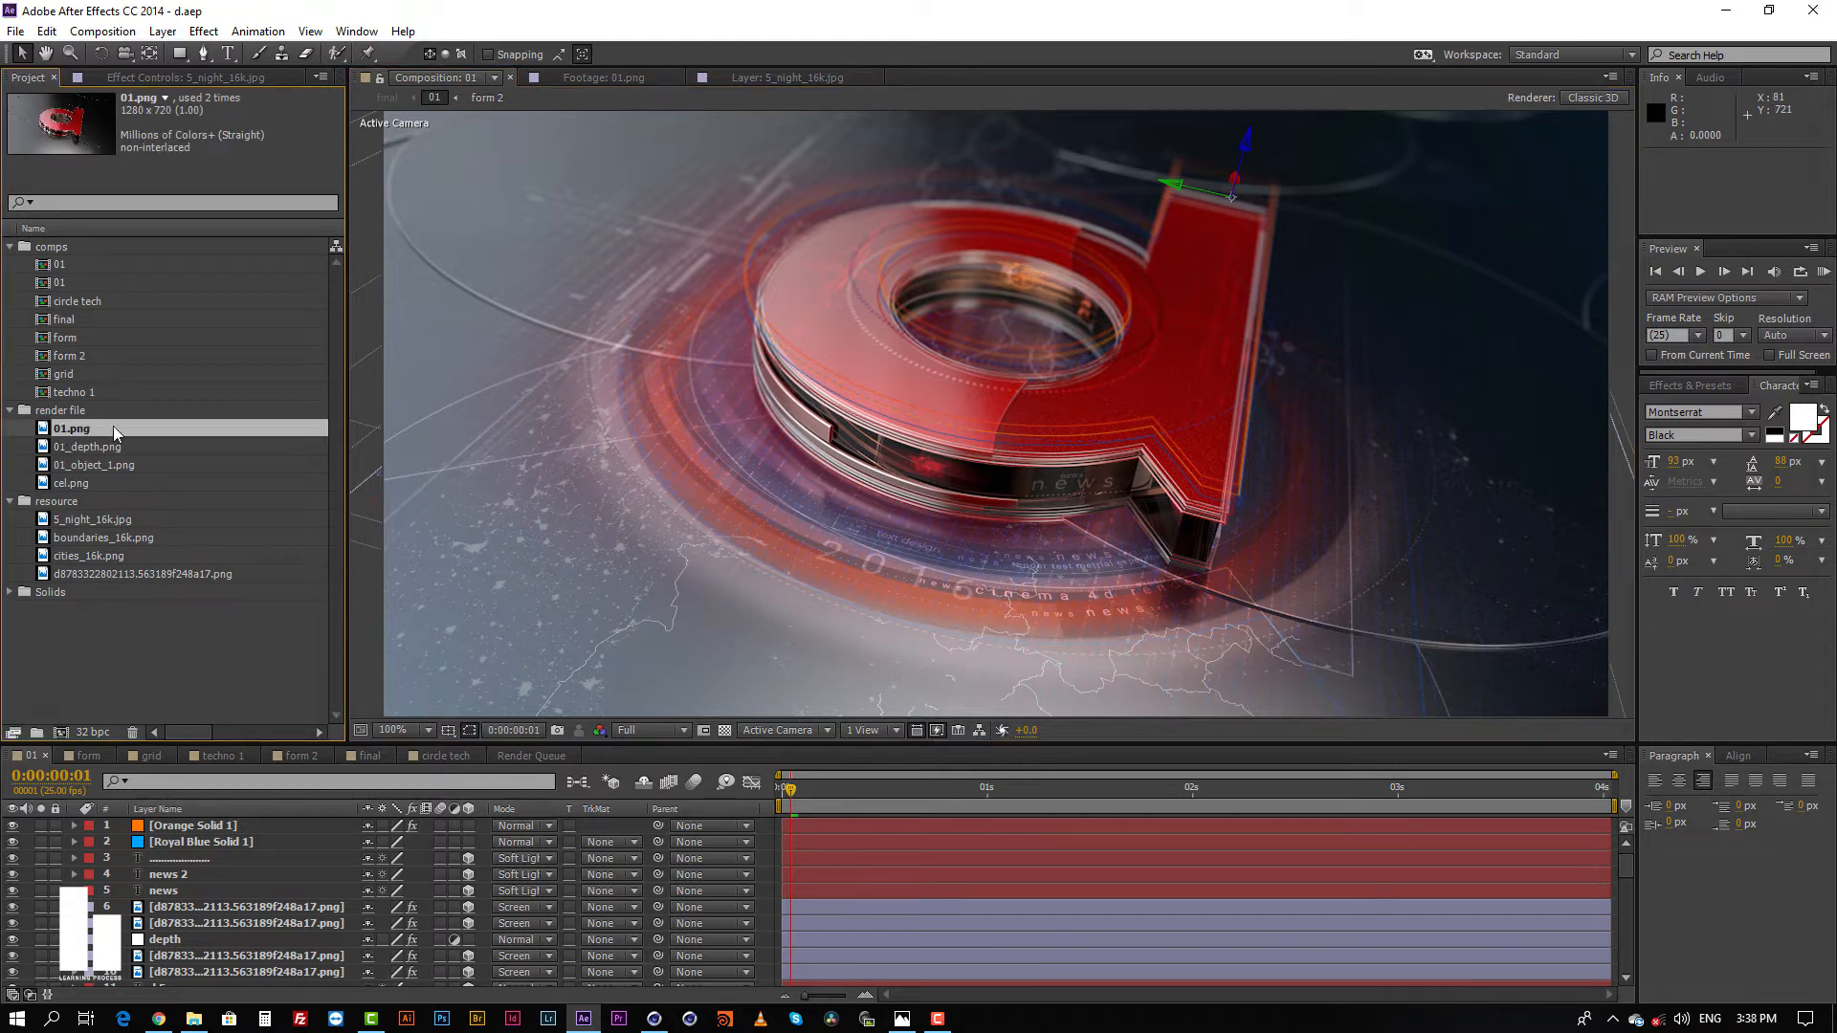
click(67, 449)
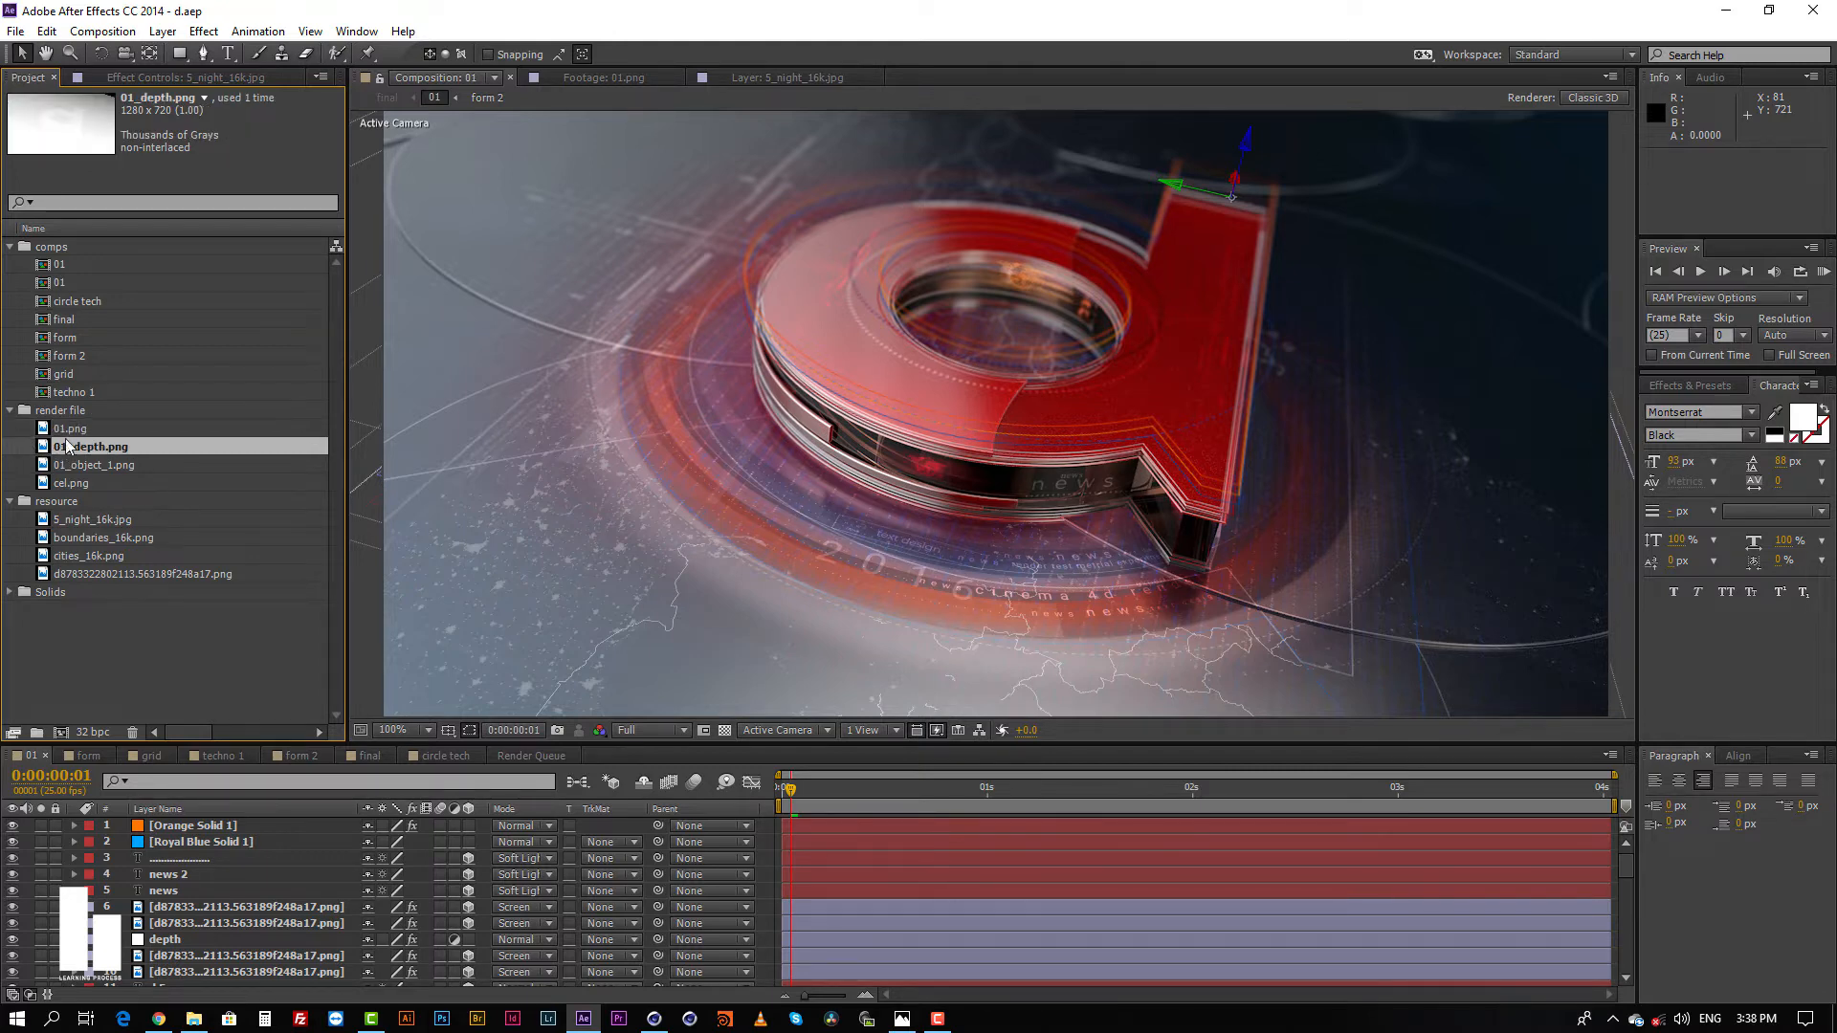
click(67, 430)
double_click(67, 431)
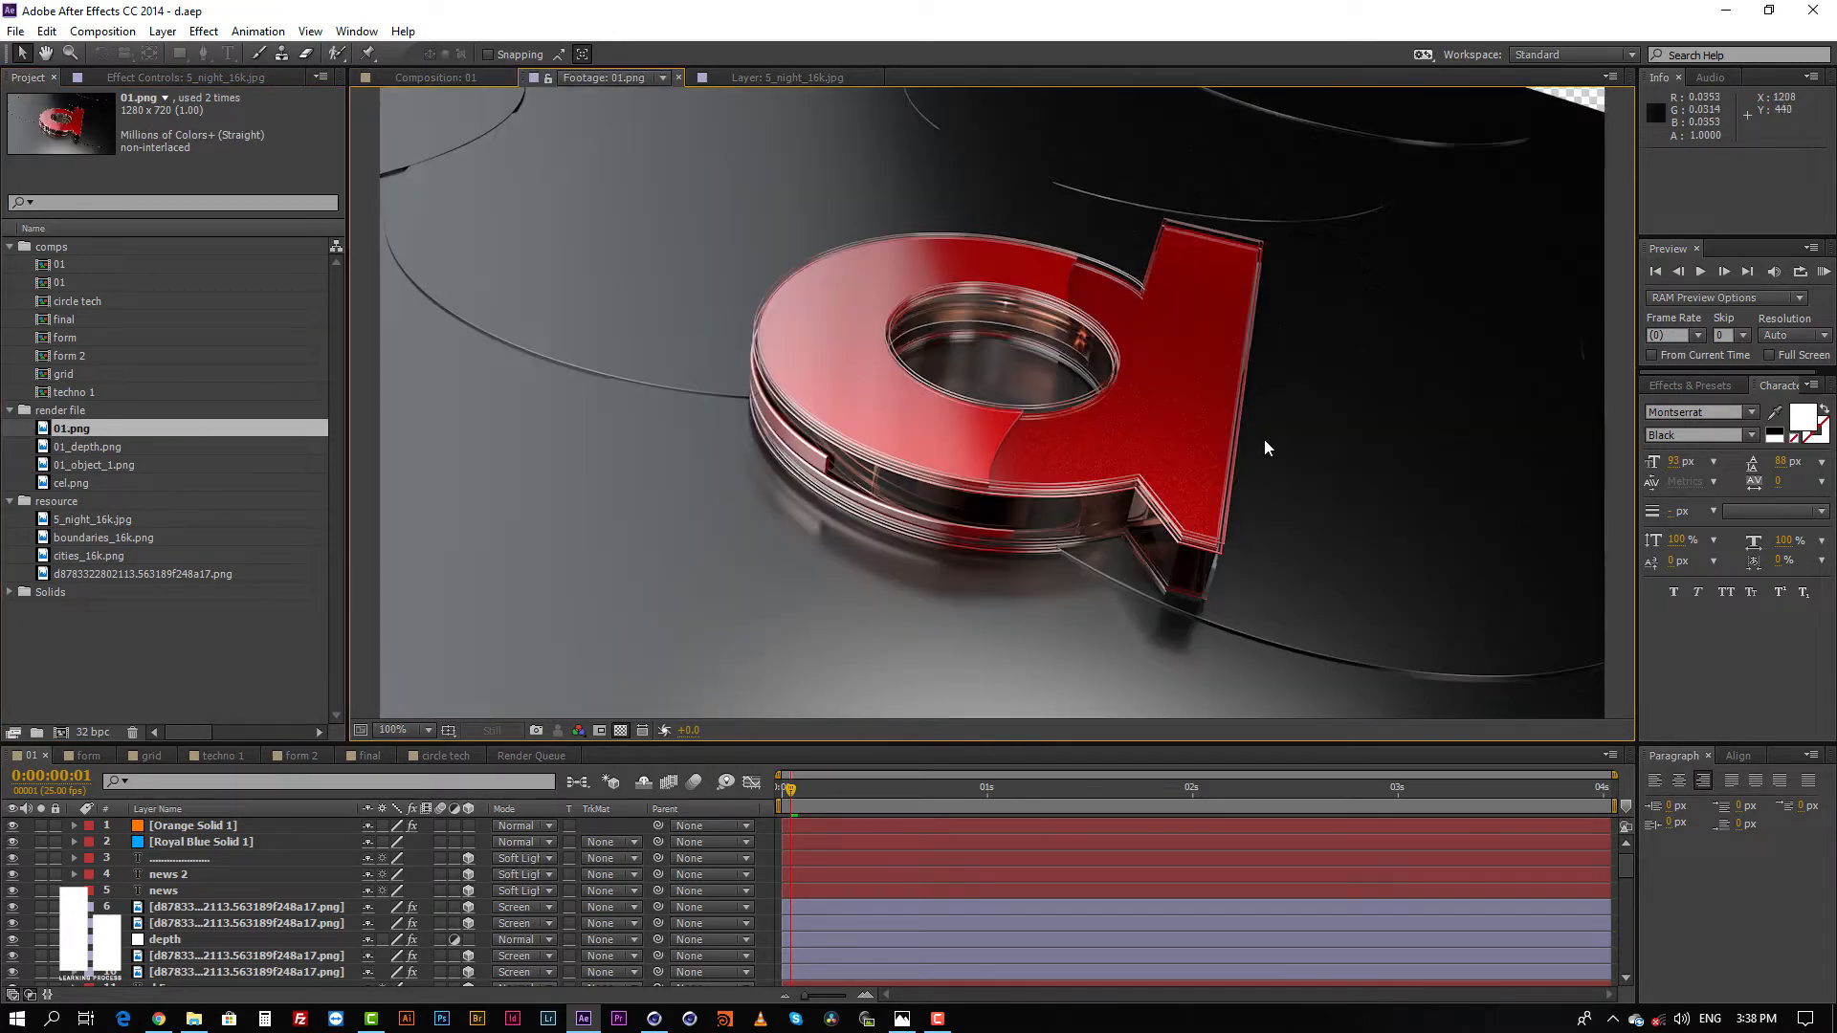
click(86, 450)
double_click(88, 449)
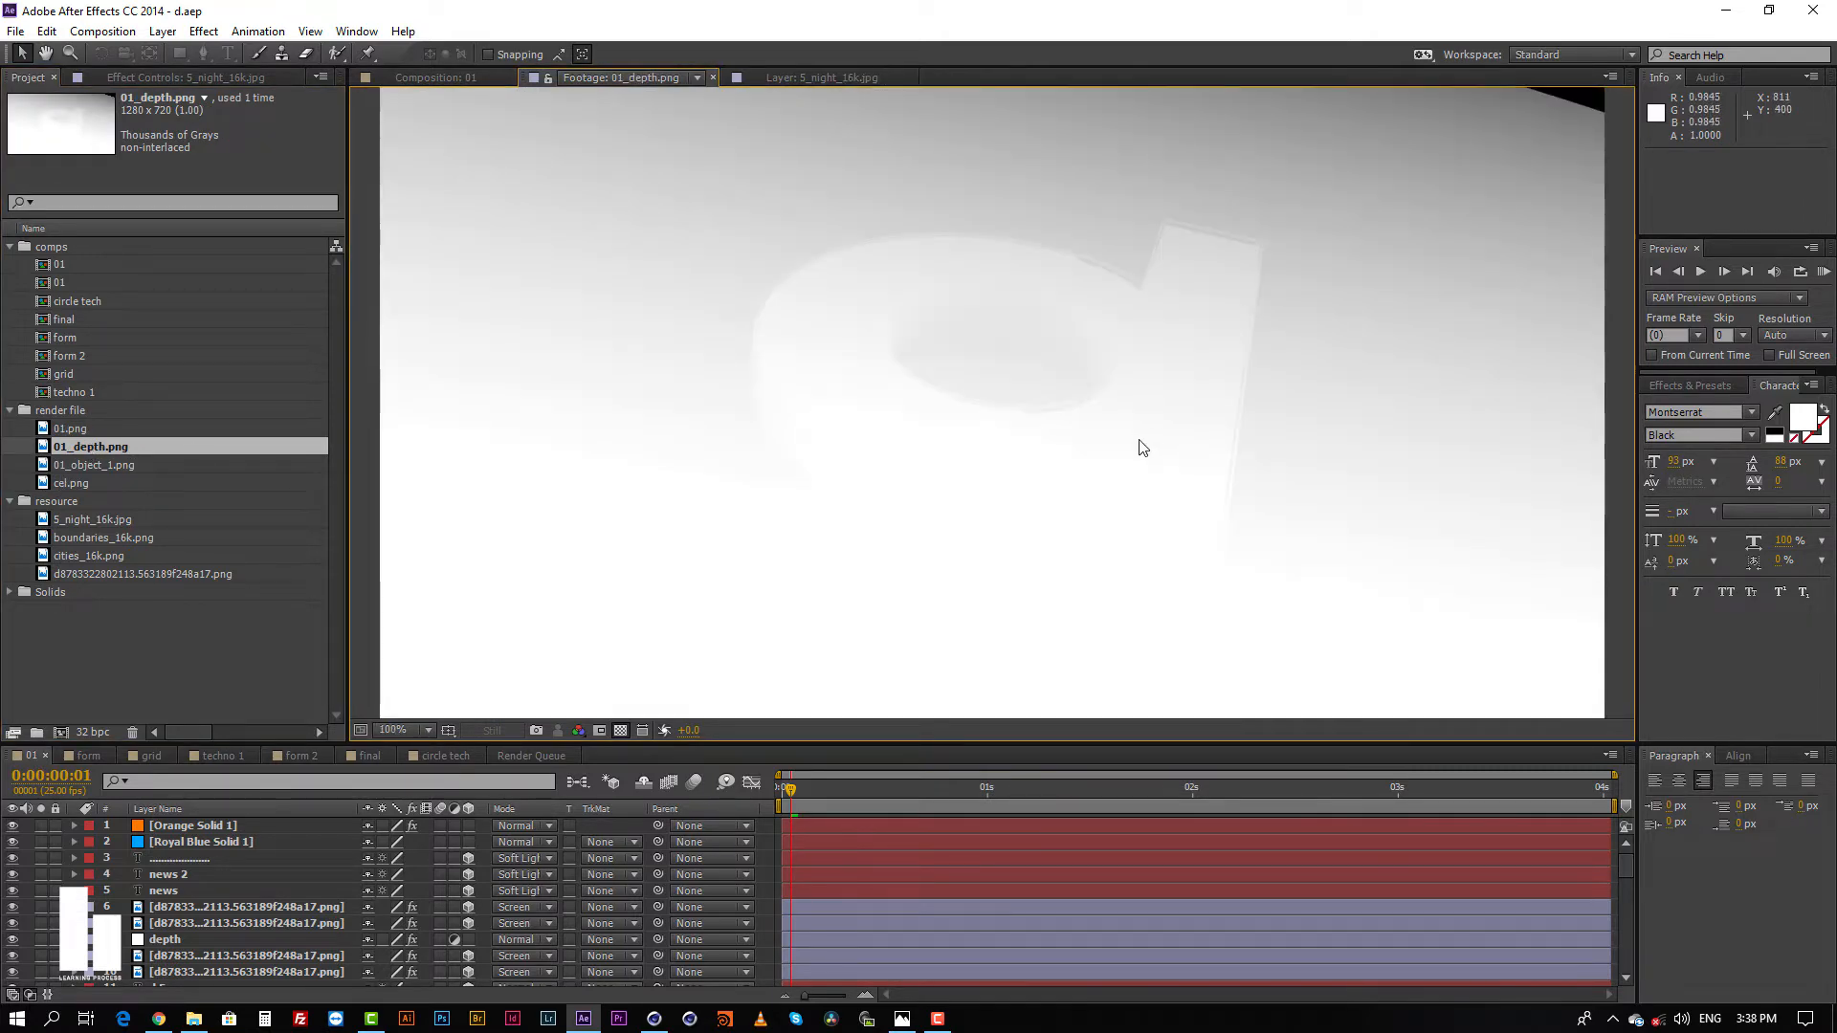
Step: Preview the 01_object_1.png and cel.png footage from the render file folder
click(77, 466)
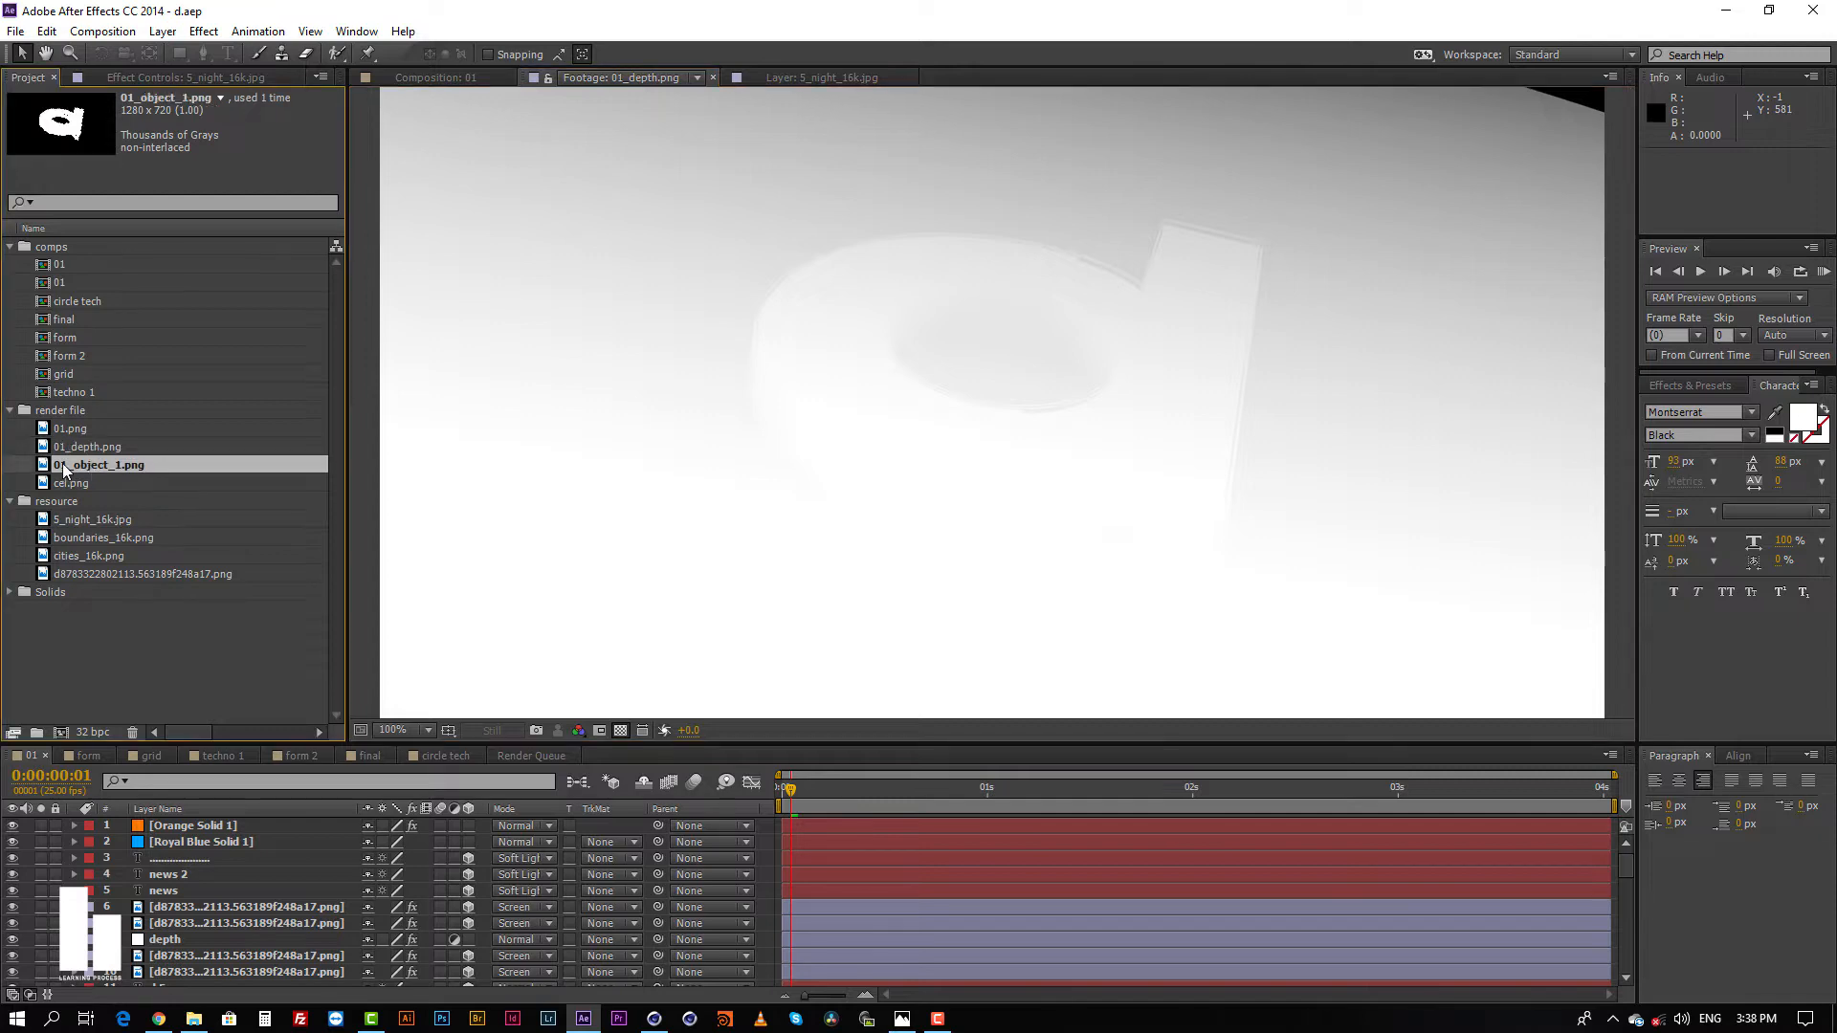
double_click(77, 466)
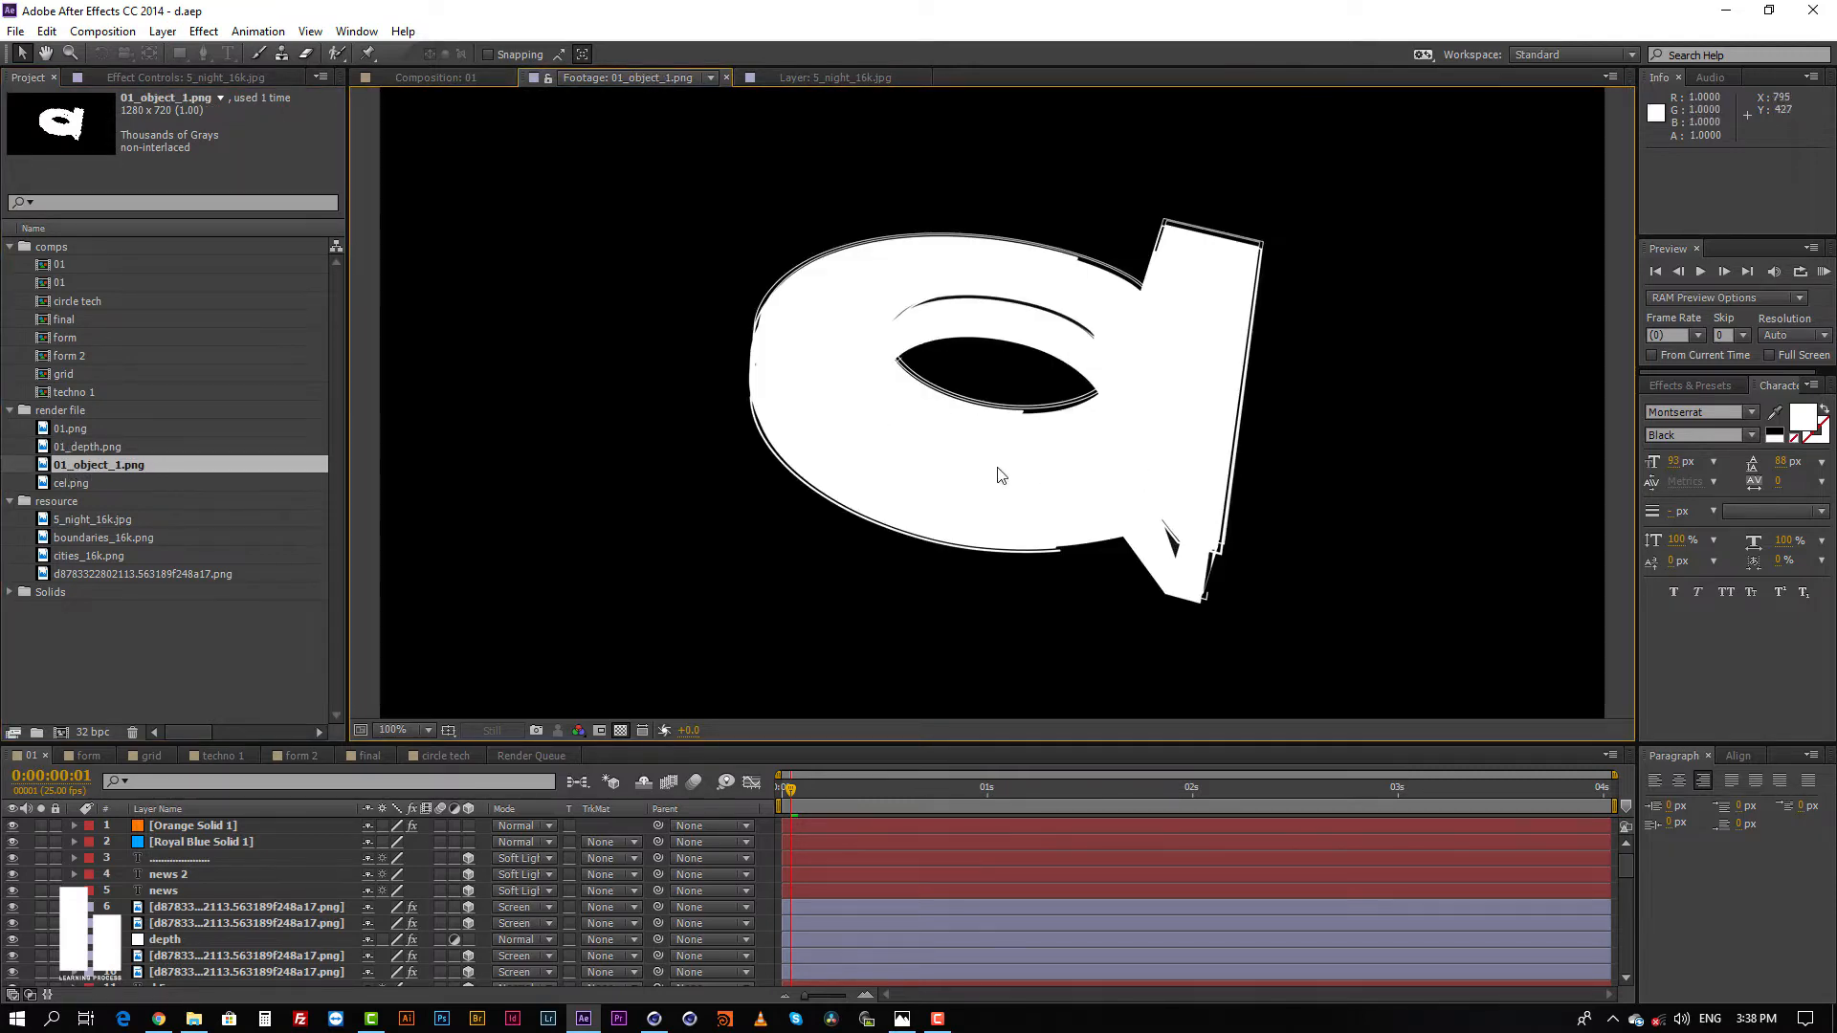
click(67, 483)
double_click(67, 483)
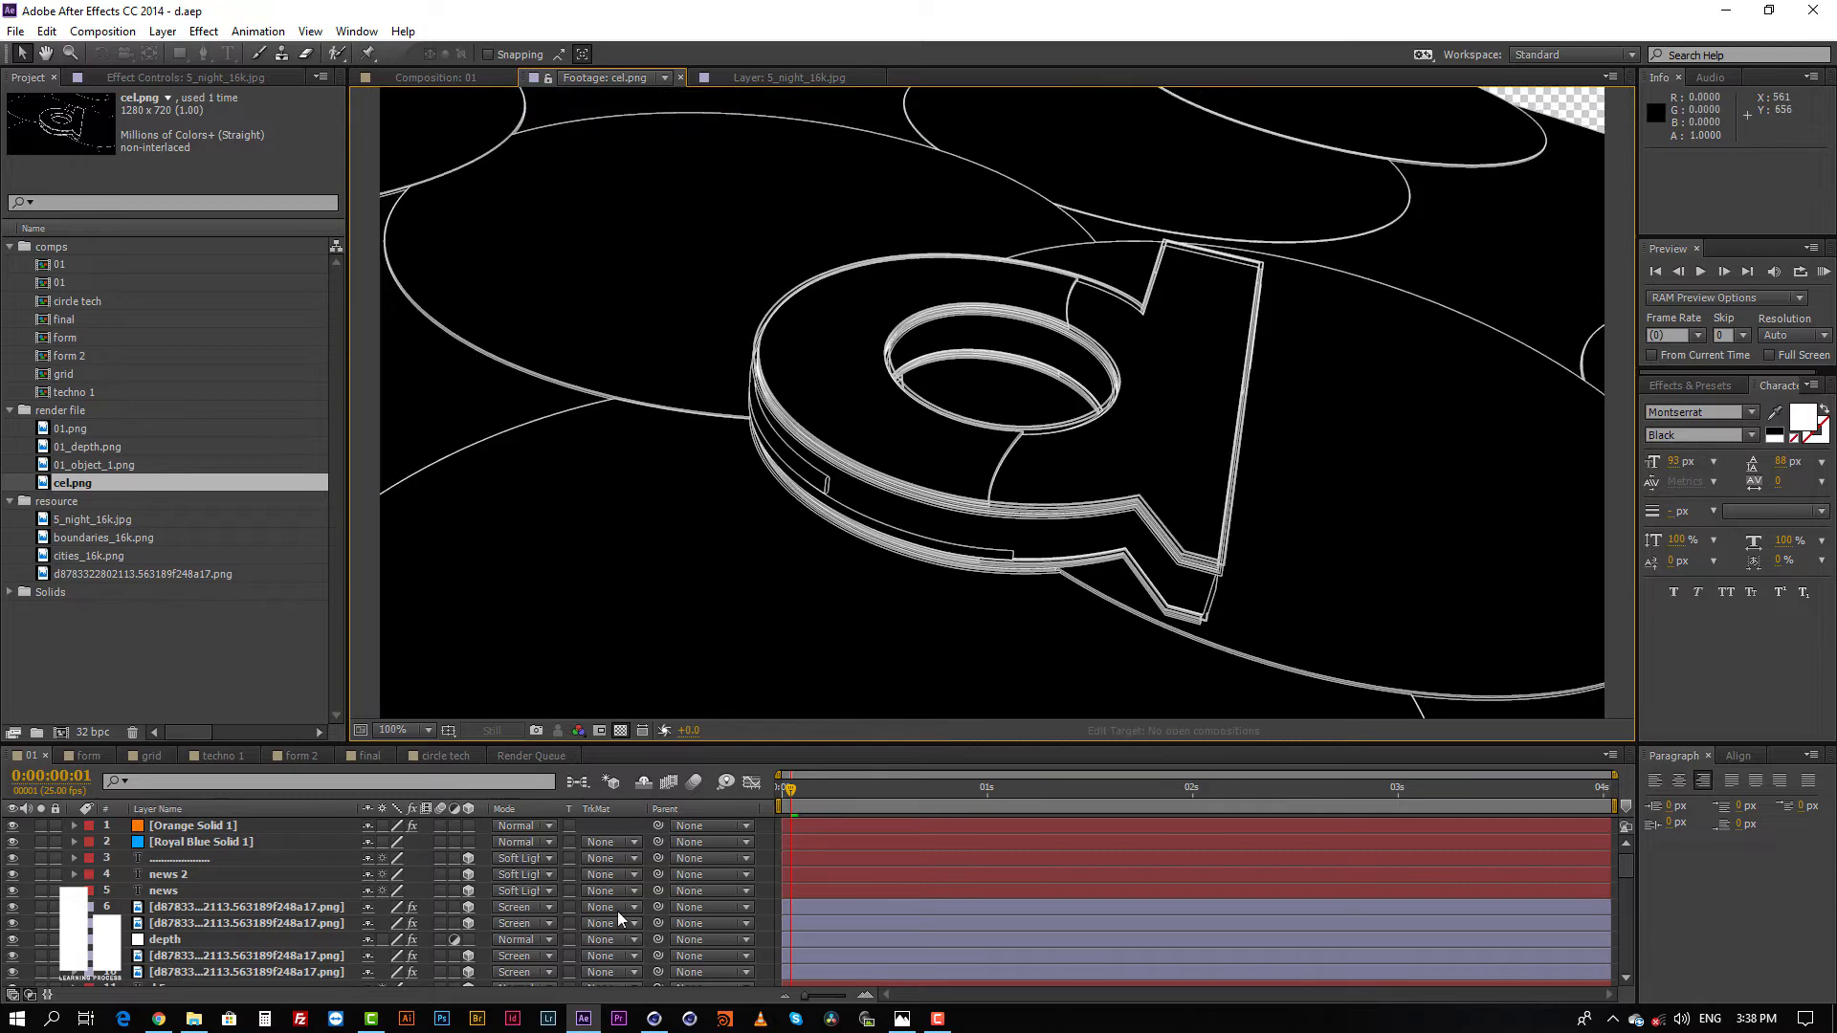
Step: Switch to Cinema 4D, make the text group visible in the viewport and set the renderer to Standard
click(654, 1019)
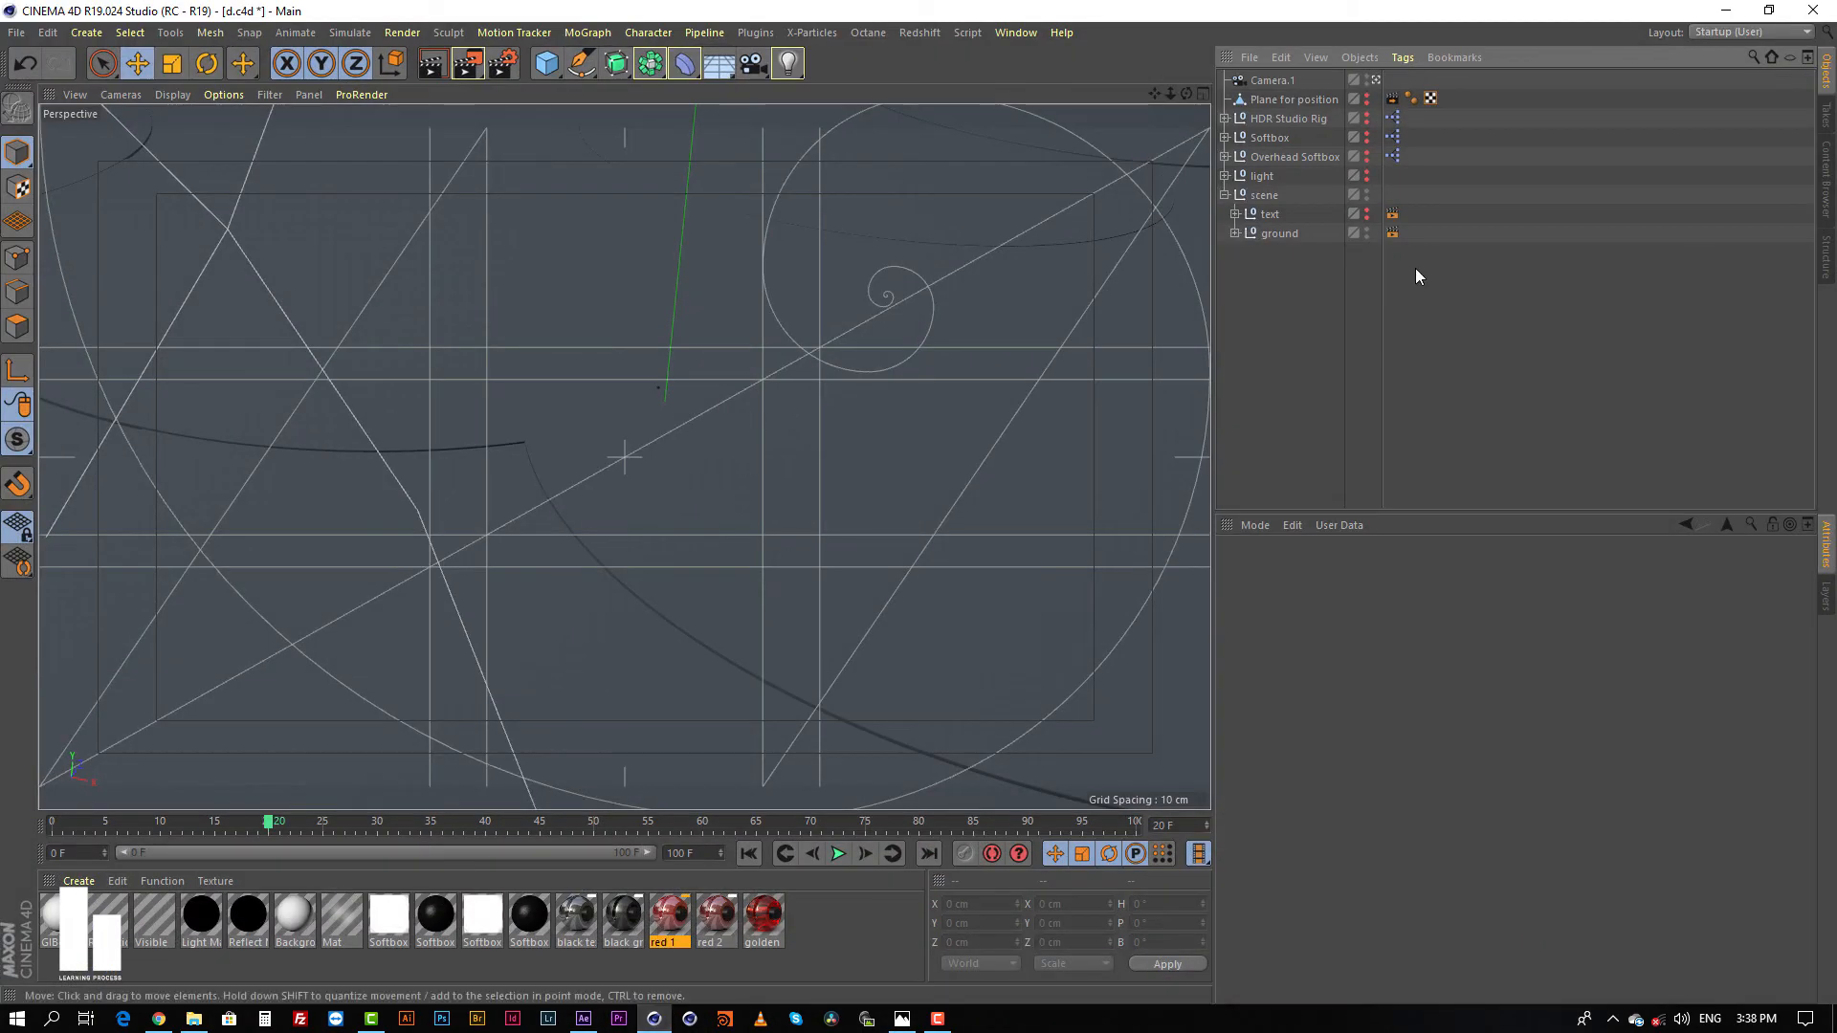
click(1366, 211)
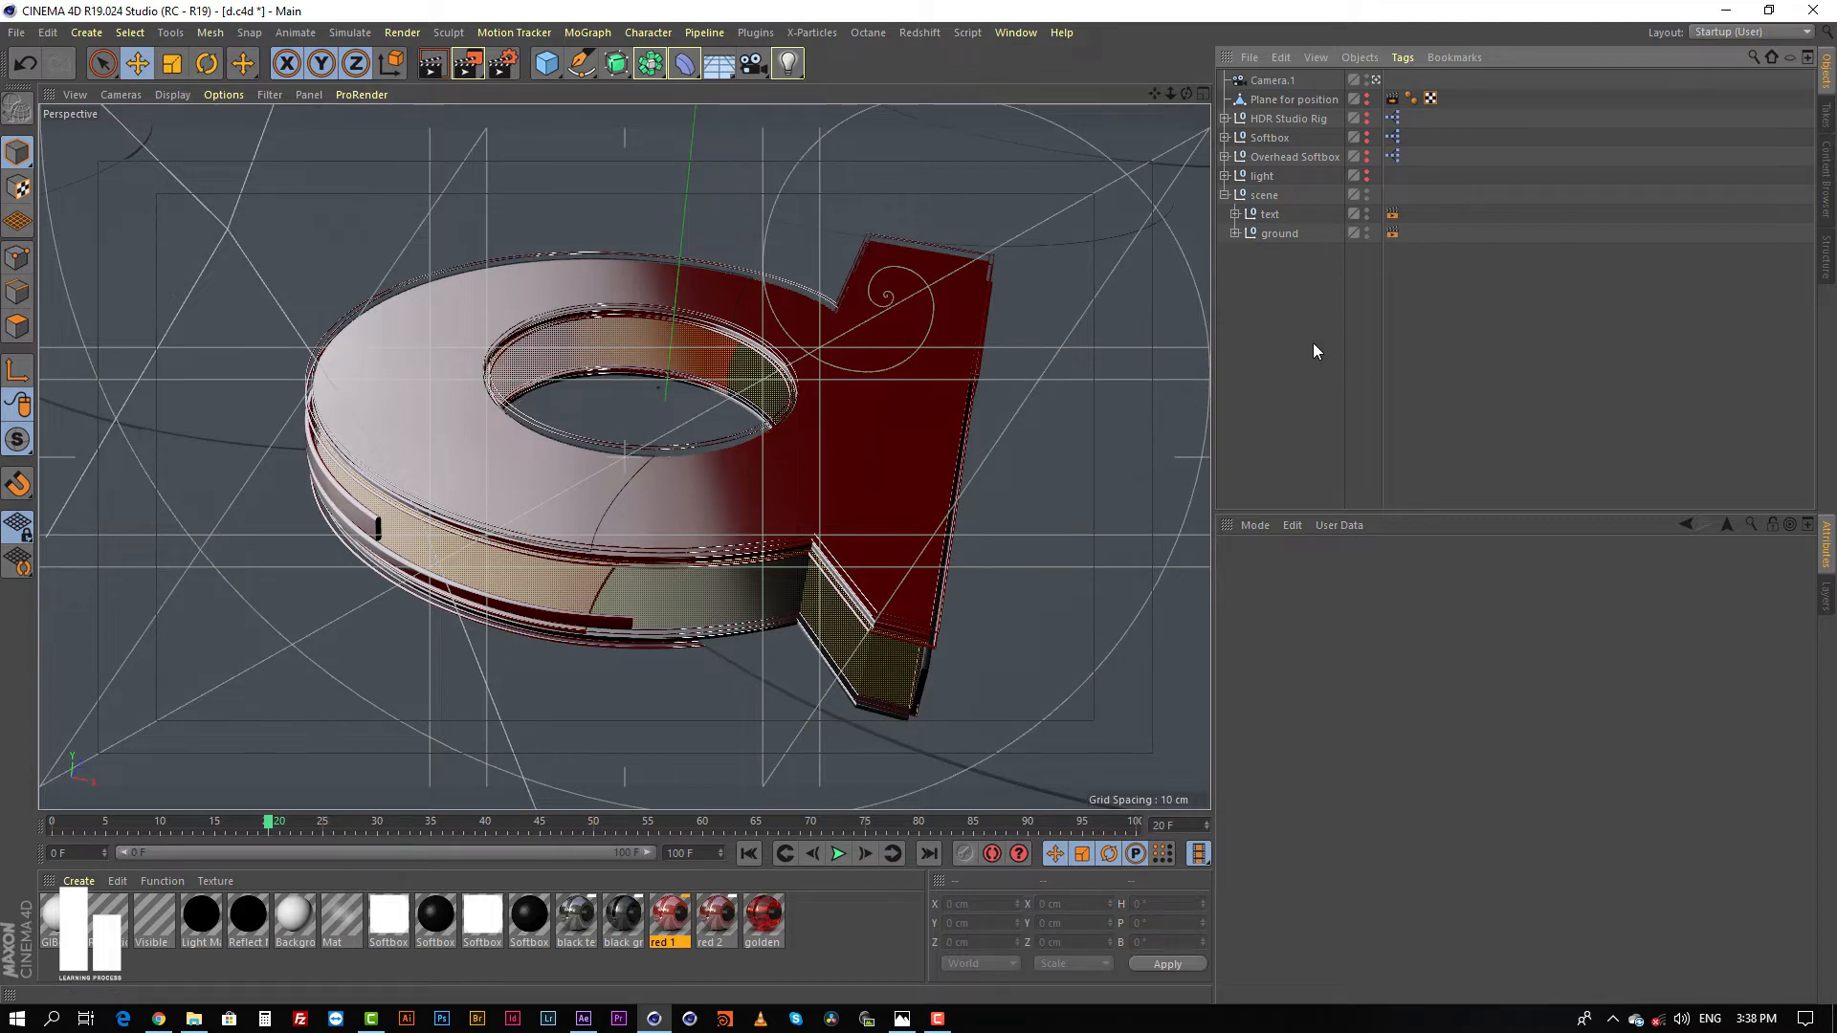
key(ctrl+b)
click(426, 228)
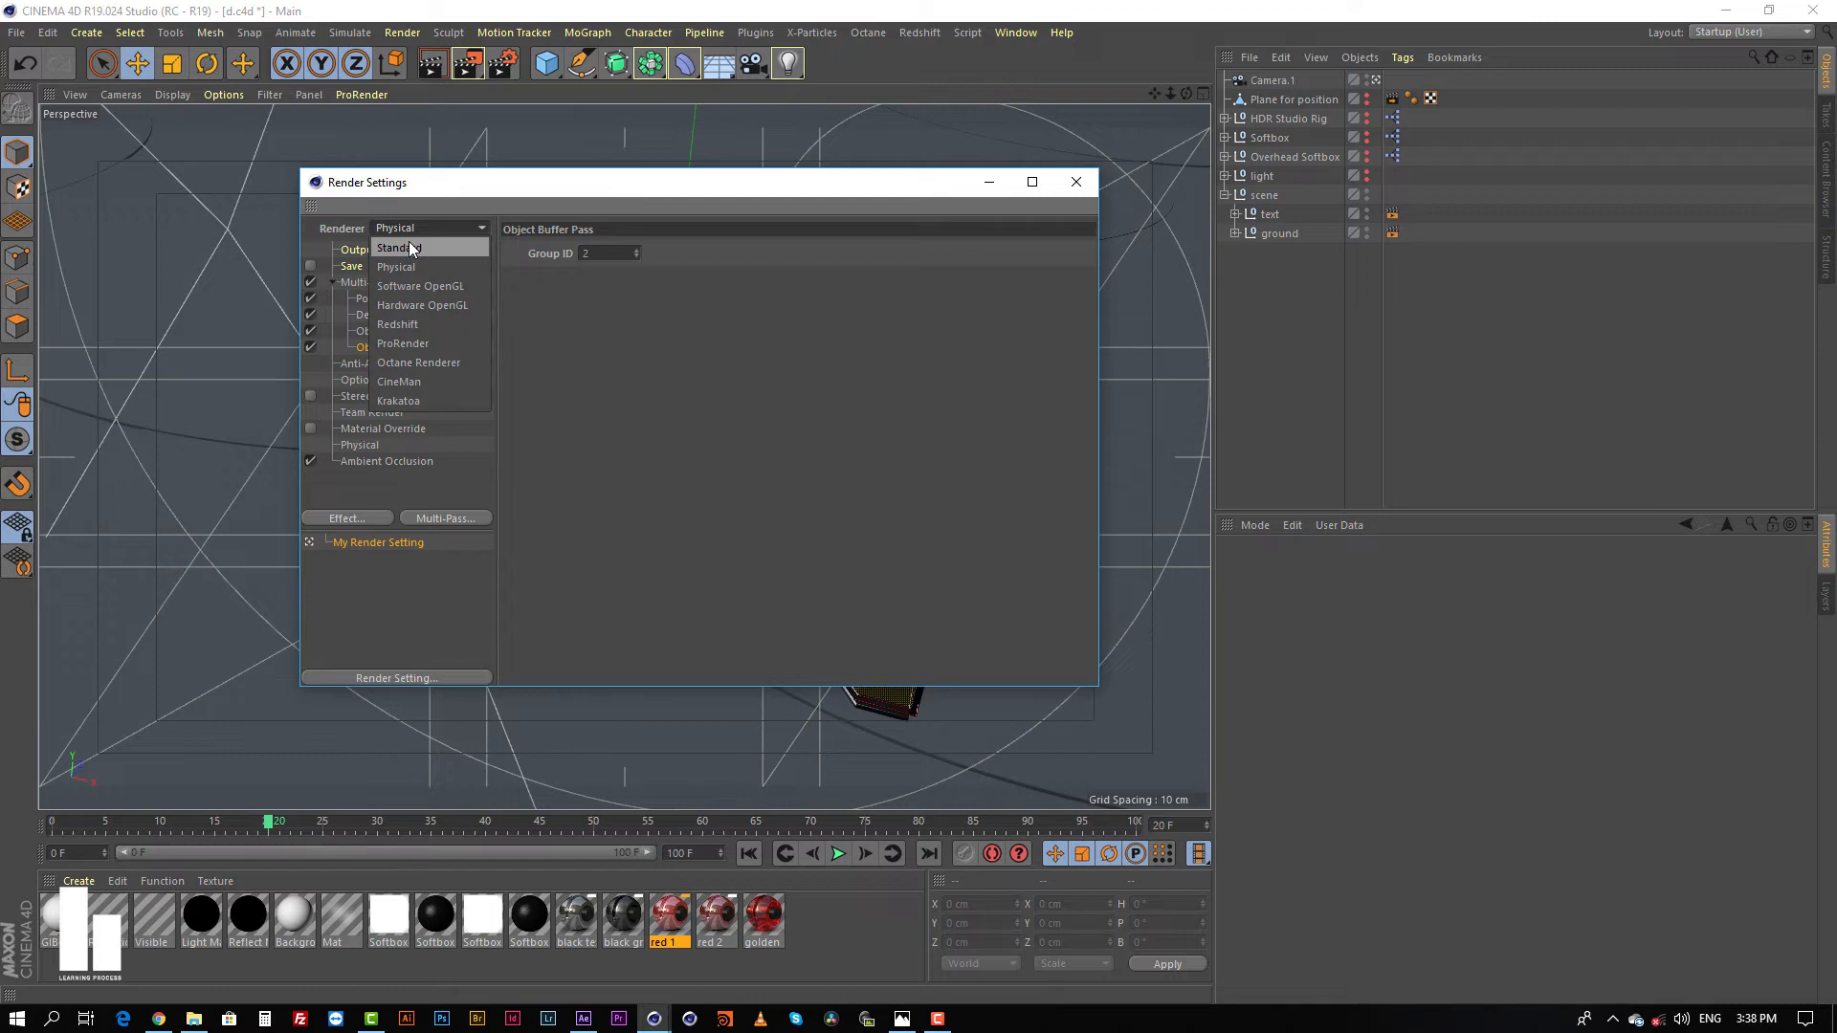
click(409, 247)
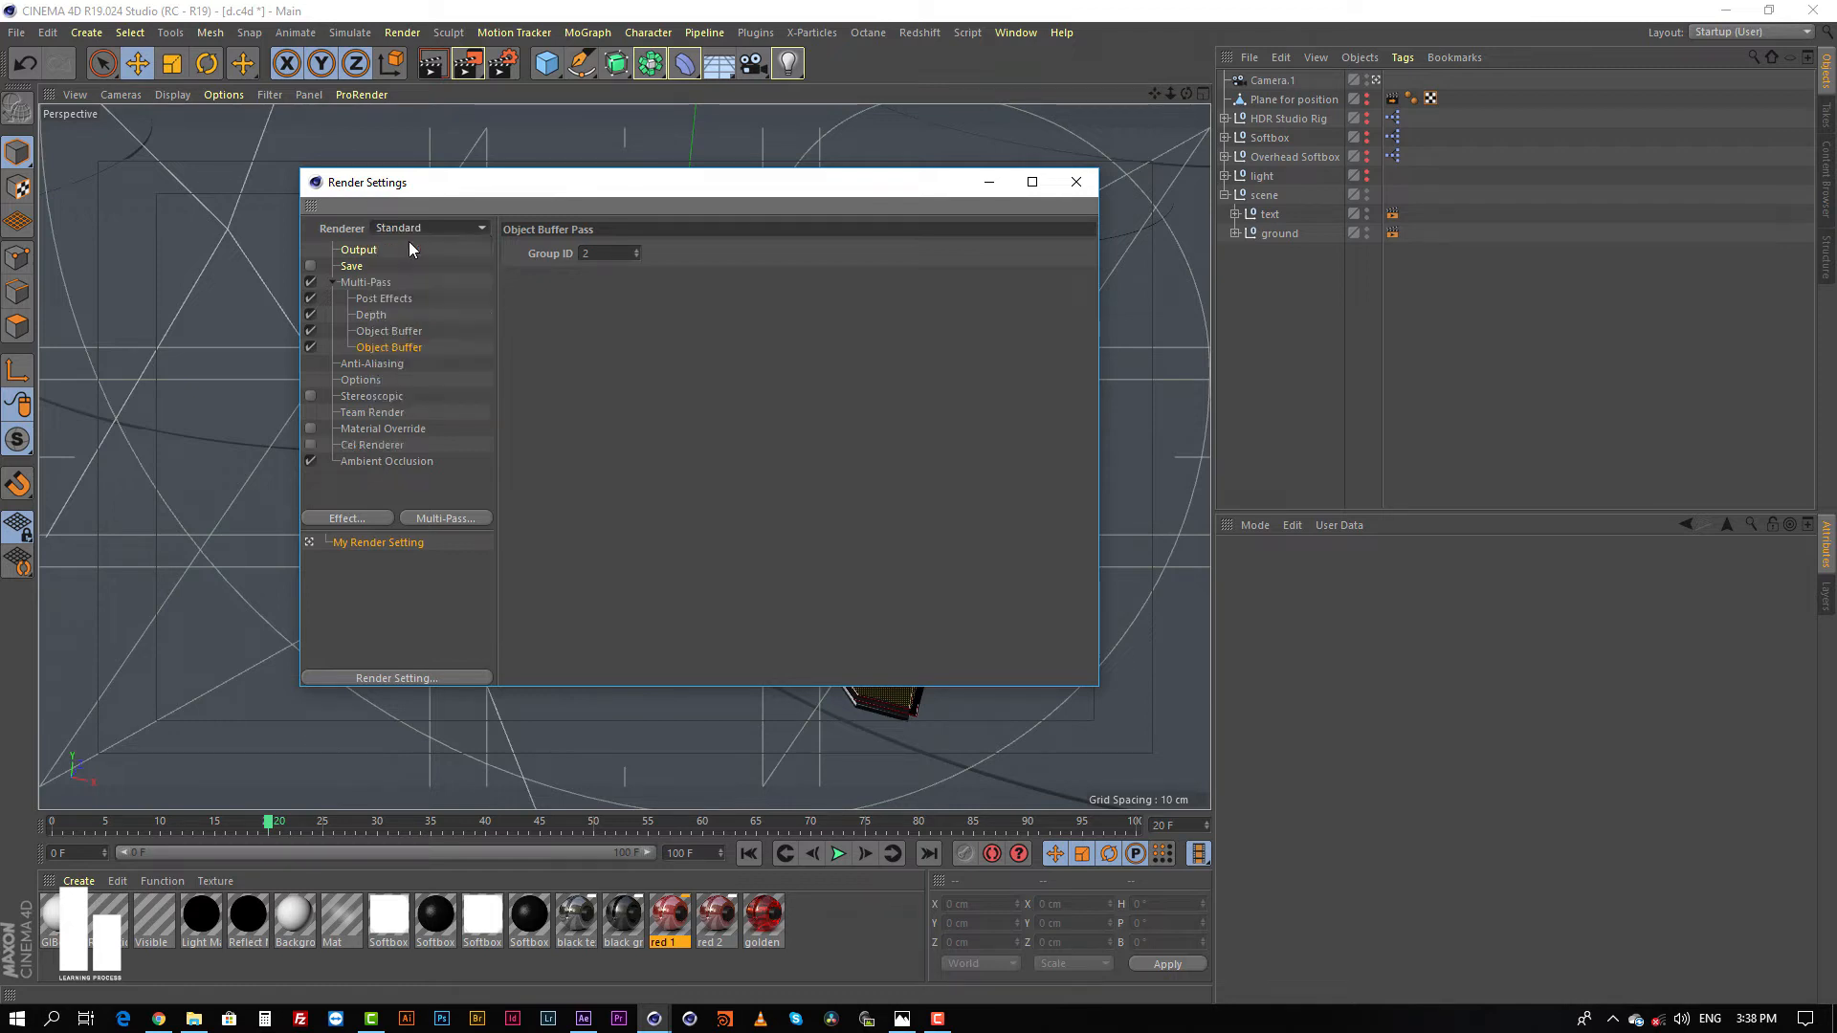
Step: Remove the existing Cel Renderer and Ambient Occlusion effects from the render settings
click(345, 519)
click(361, 442)
click(360, 444)
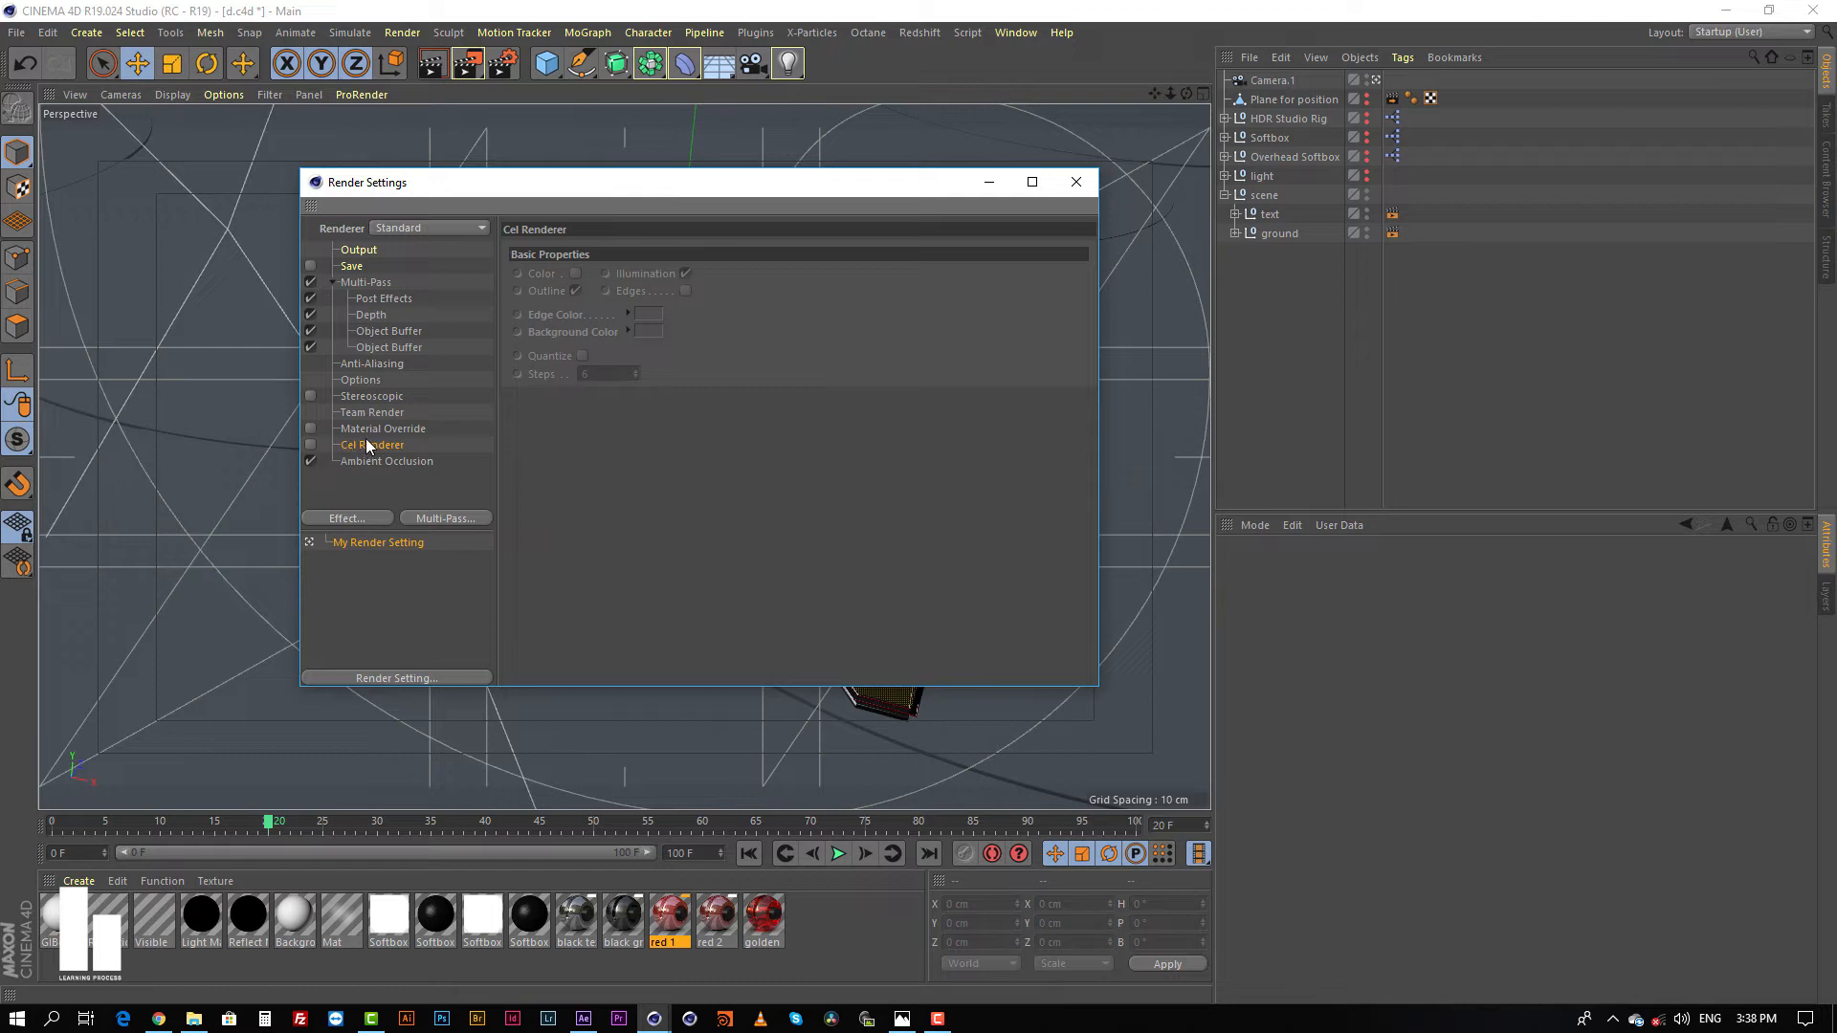
click(310, 445)
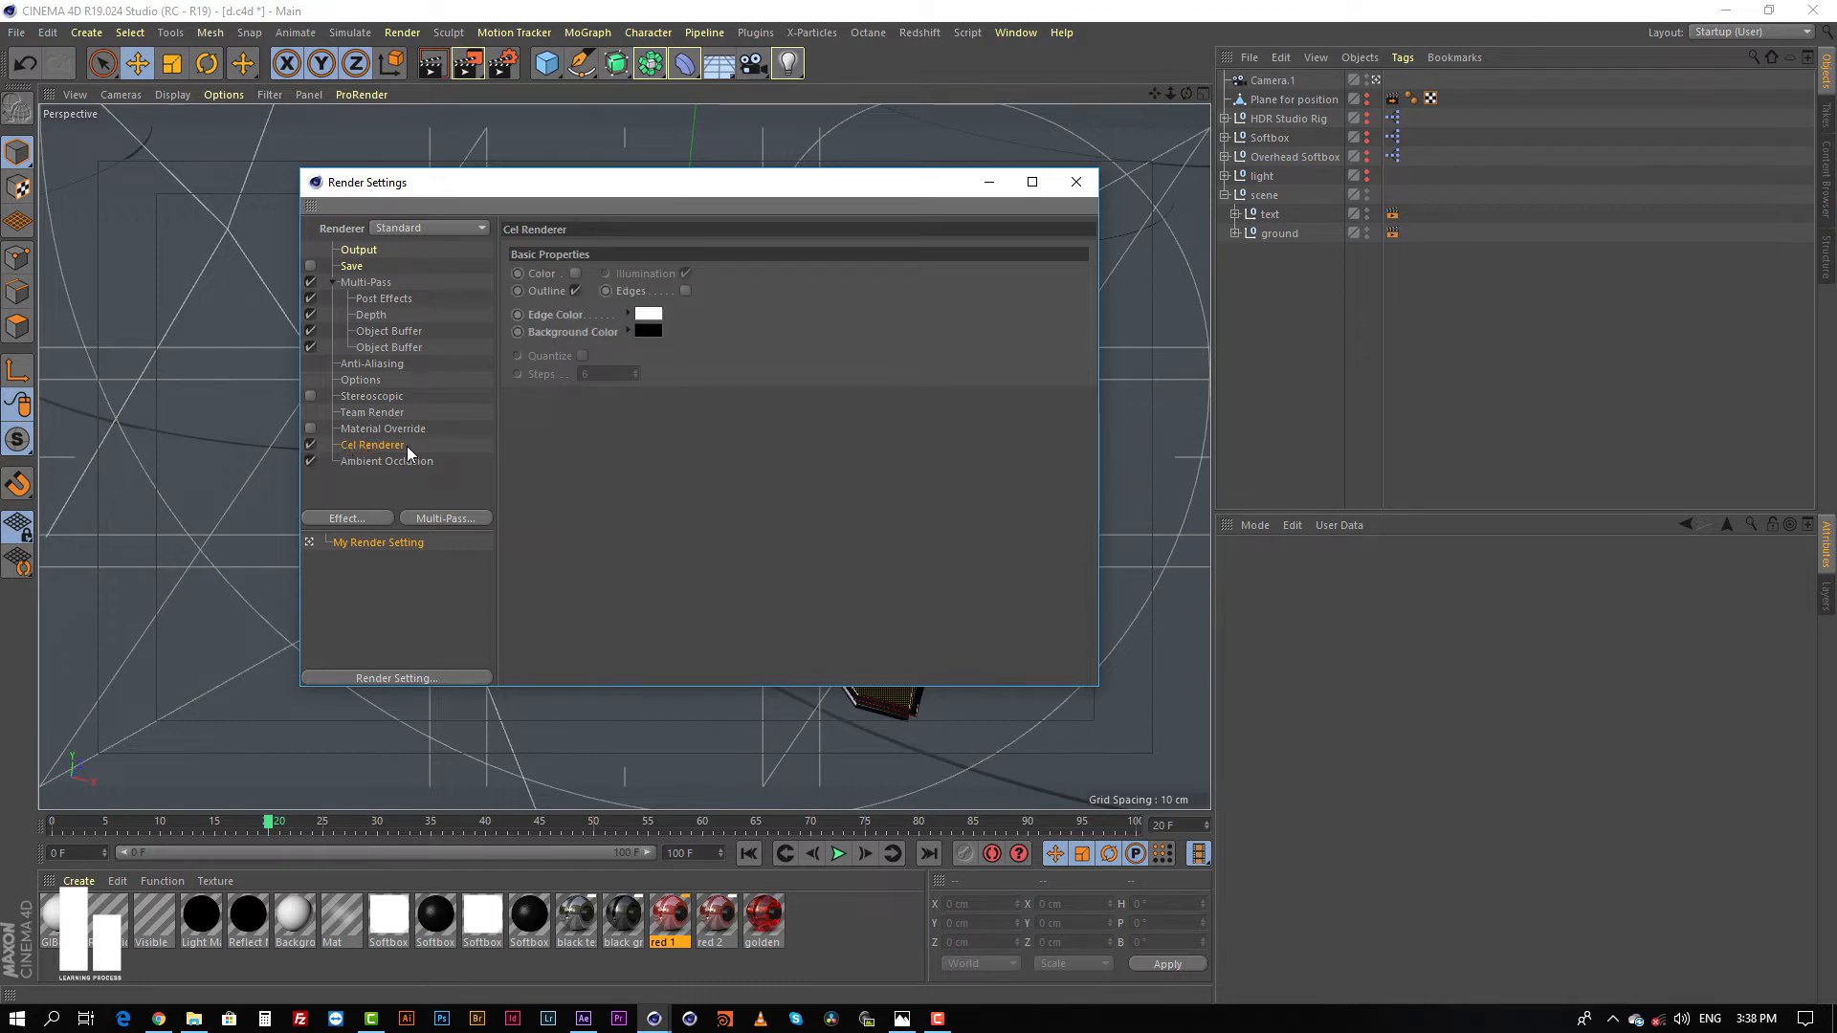
key(Delete)
click(375, 444)
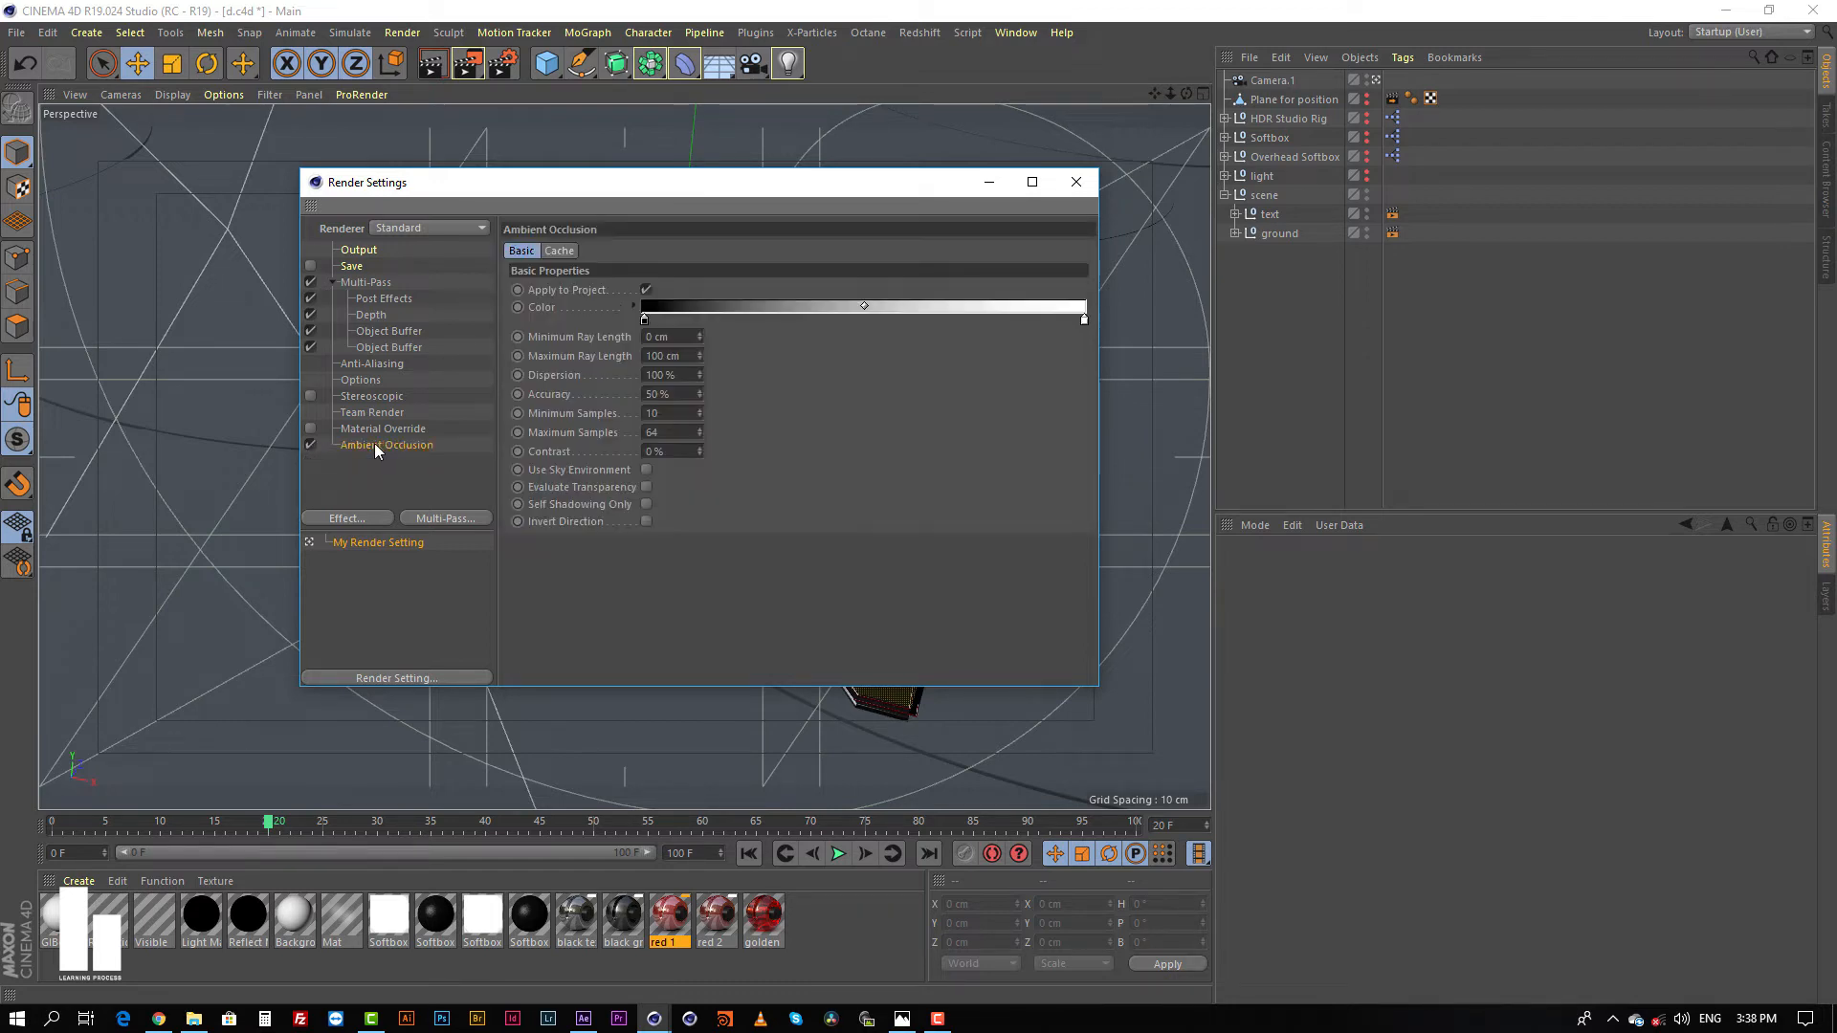
key(Delete)
Step: Add a fresh Cel Renderer effect with a white edge color and a black background color
click(356, 518)
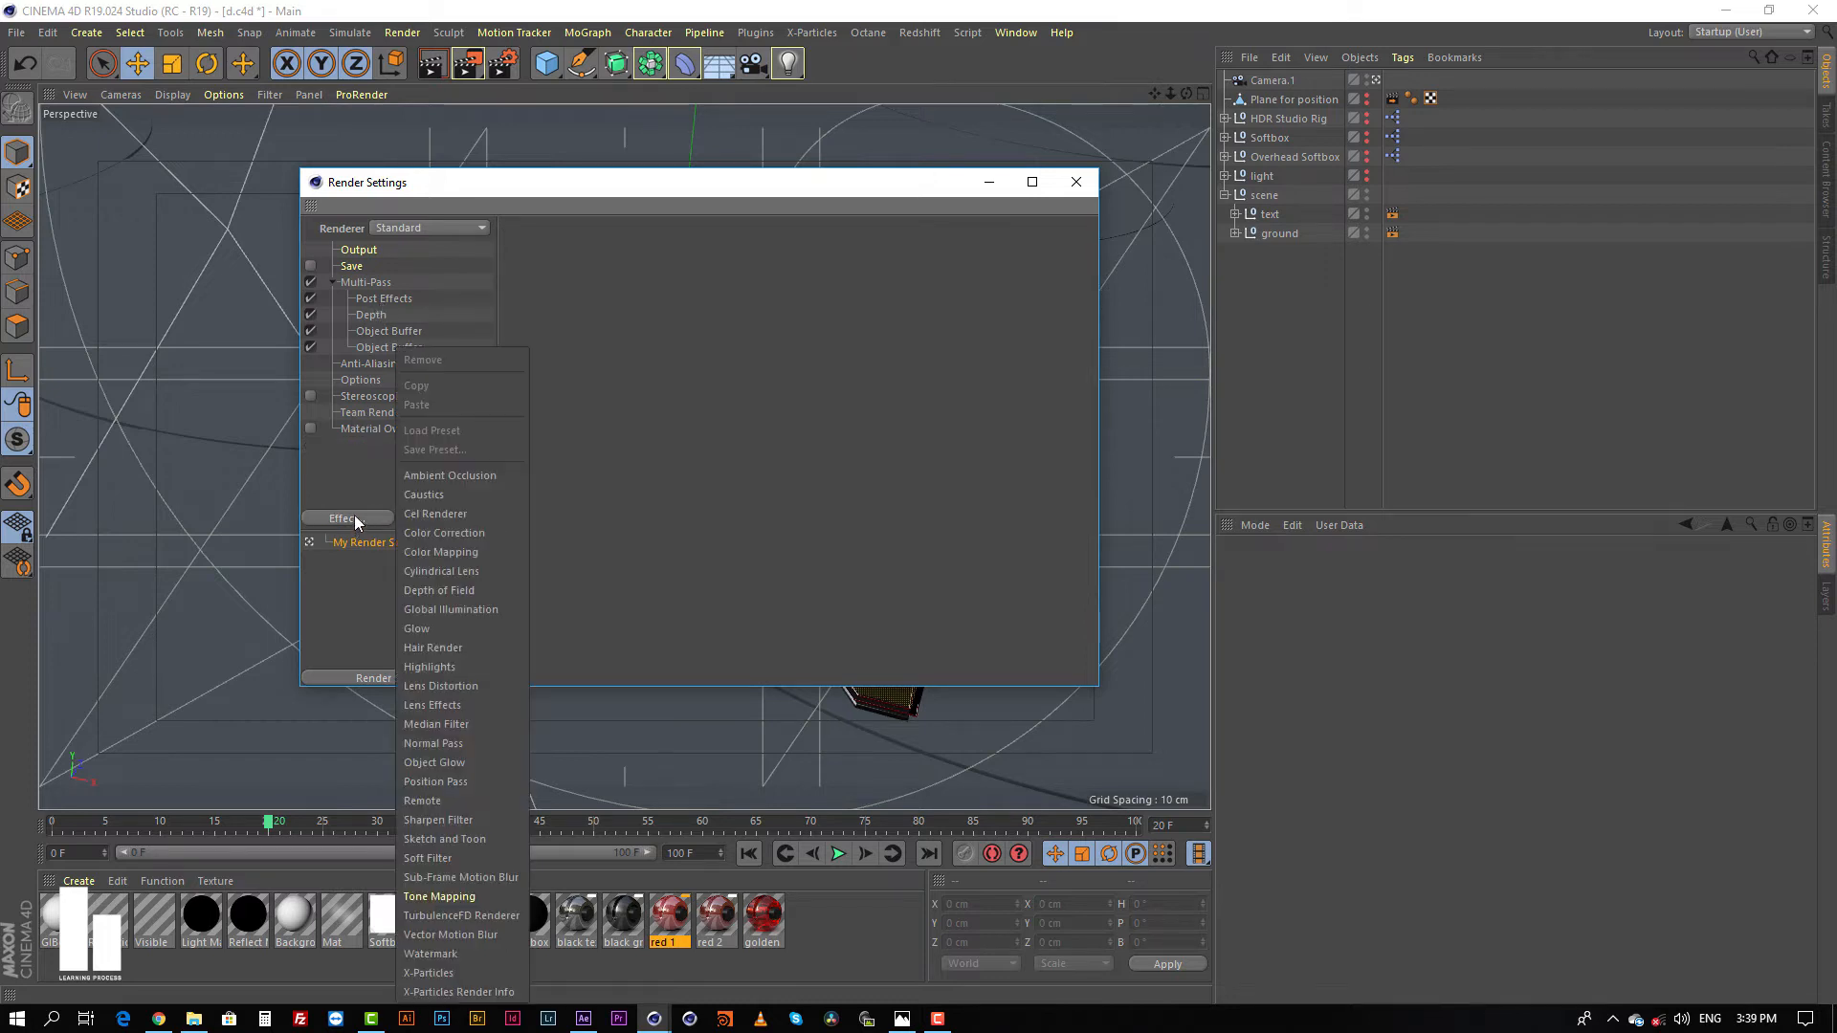
click(427, 513)
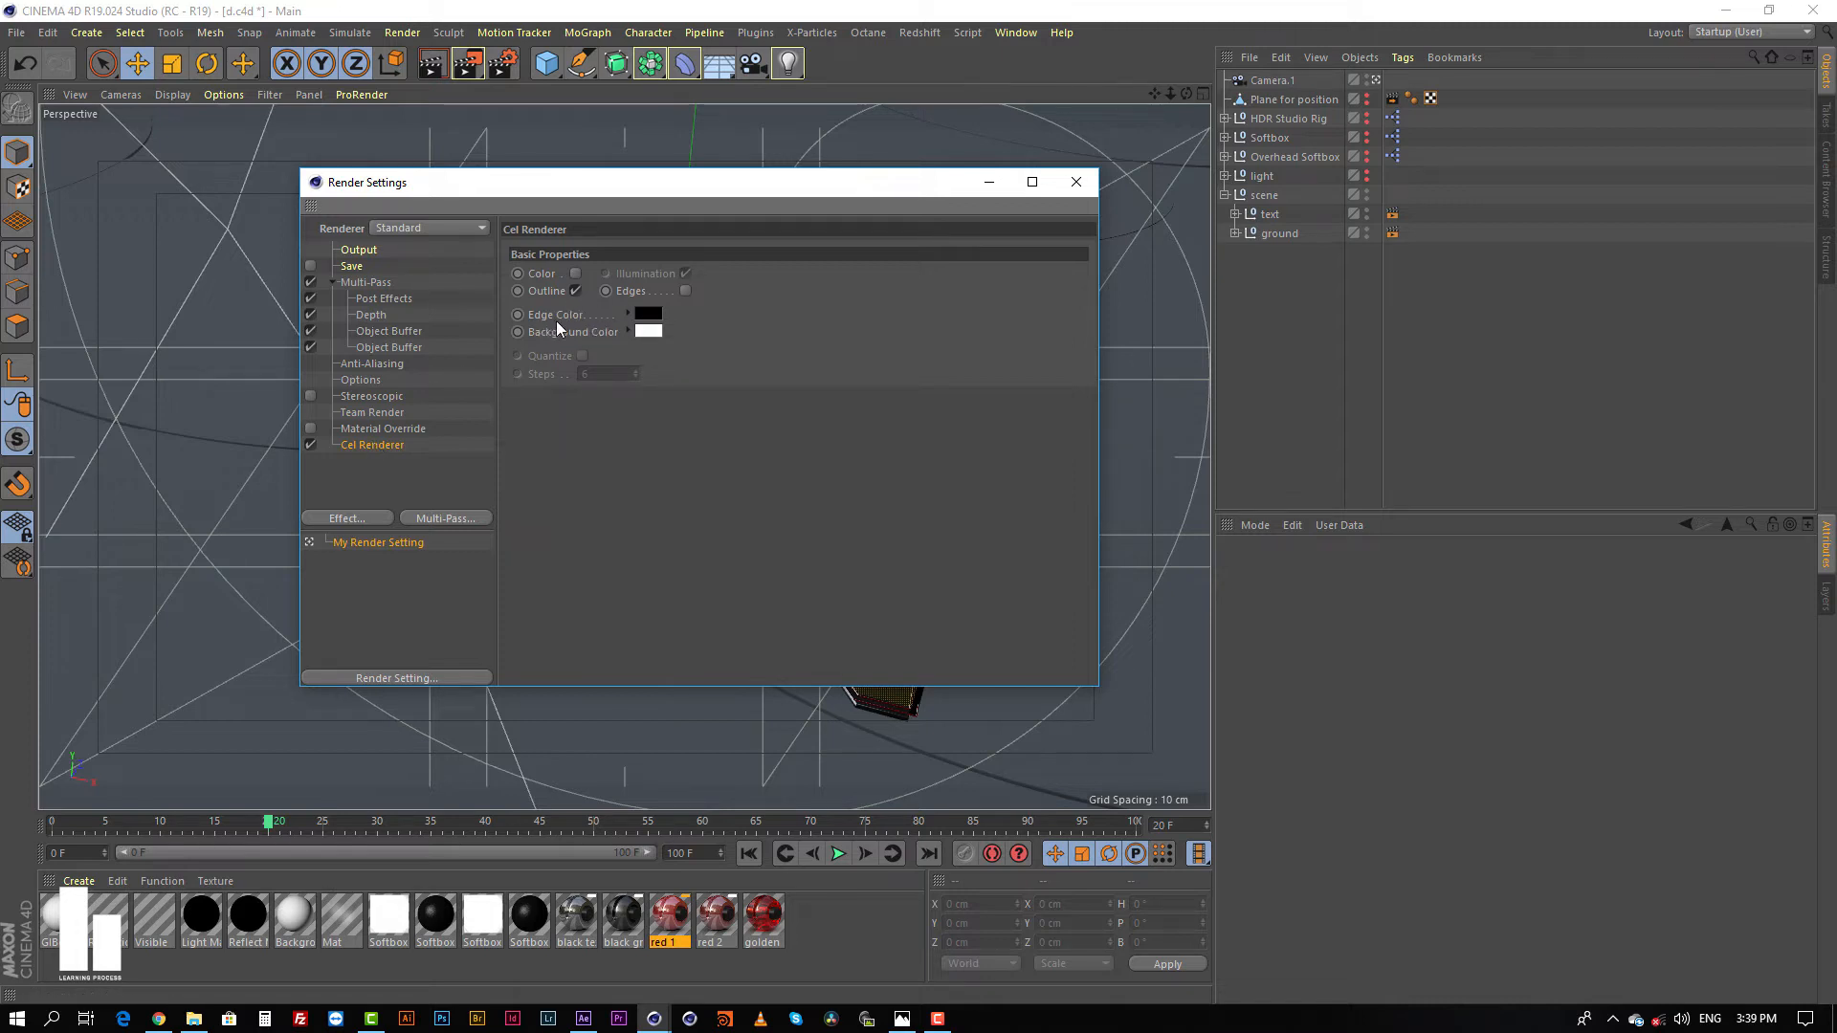
click(649, 329)
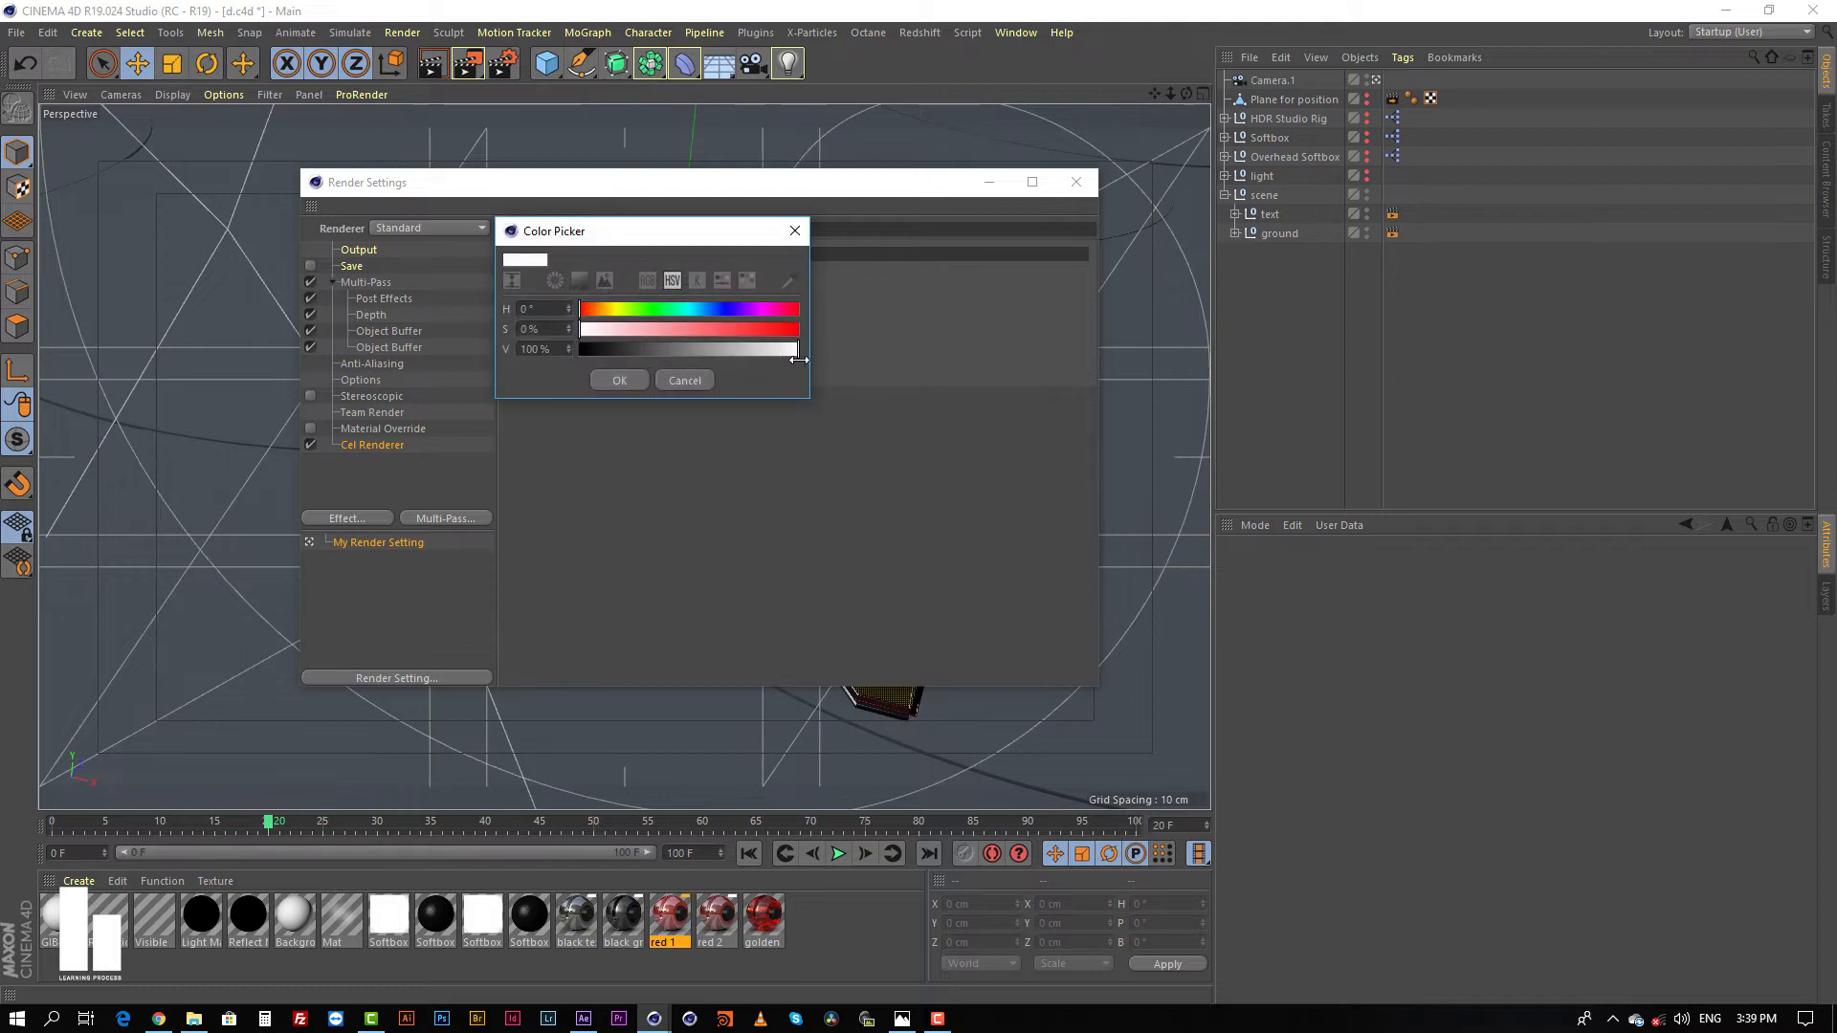
click(618, 379)
click(658, 331)
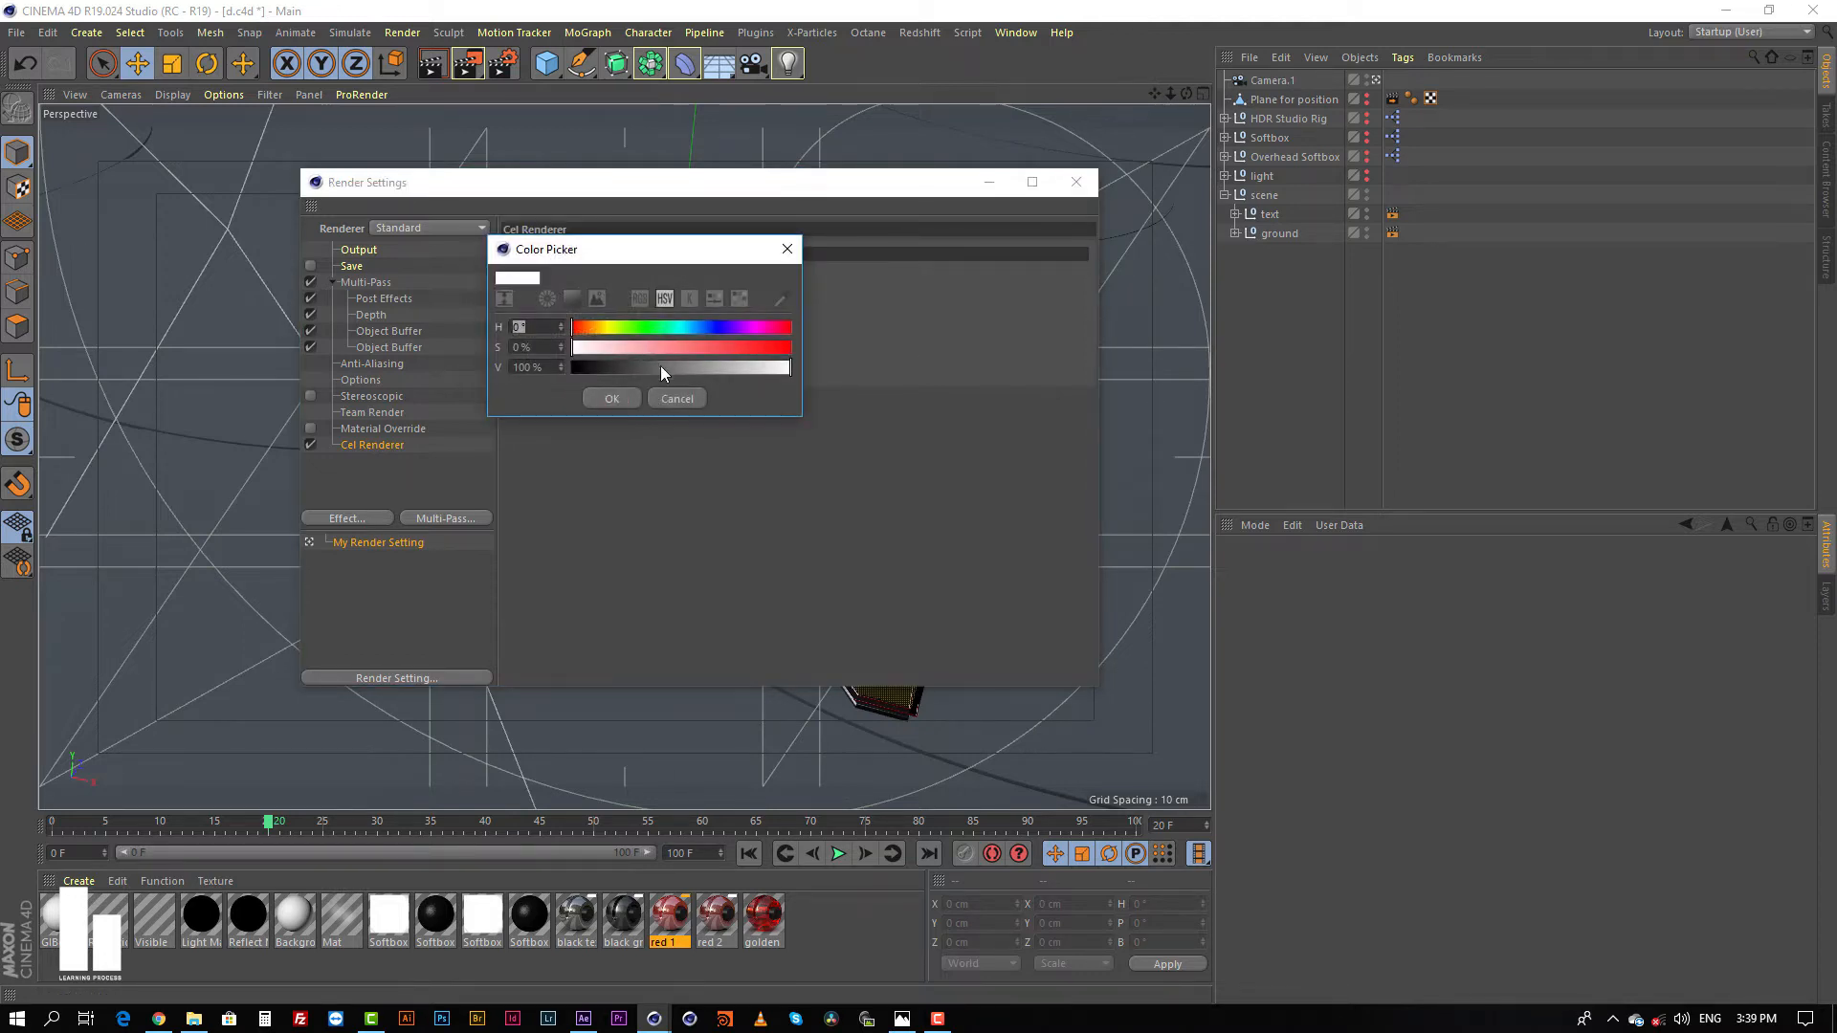
drag(660, 371, 572, 369)
click(612, 397)
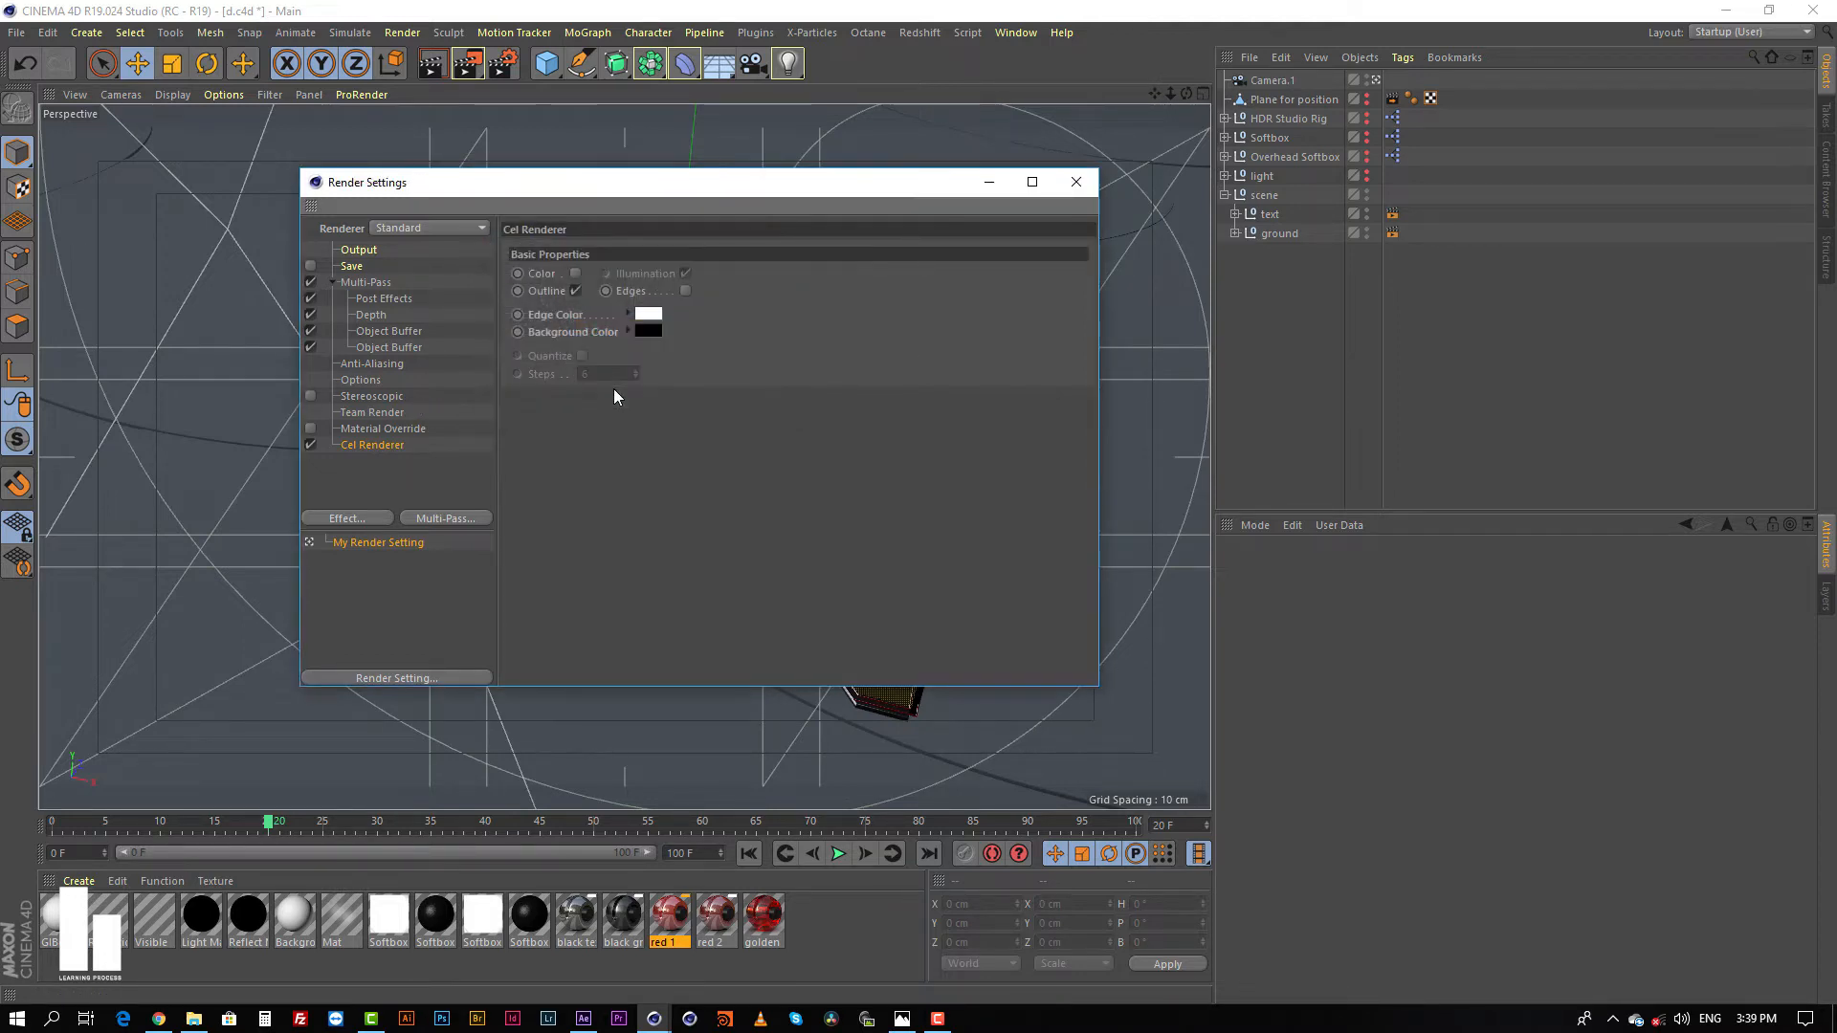
Step: Enable saving of the rendered images in the render settings
drag(738, 182, 851, 224)
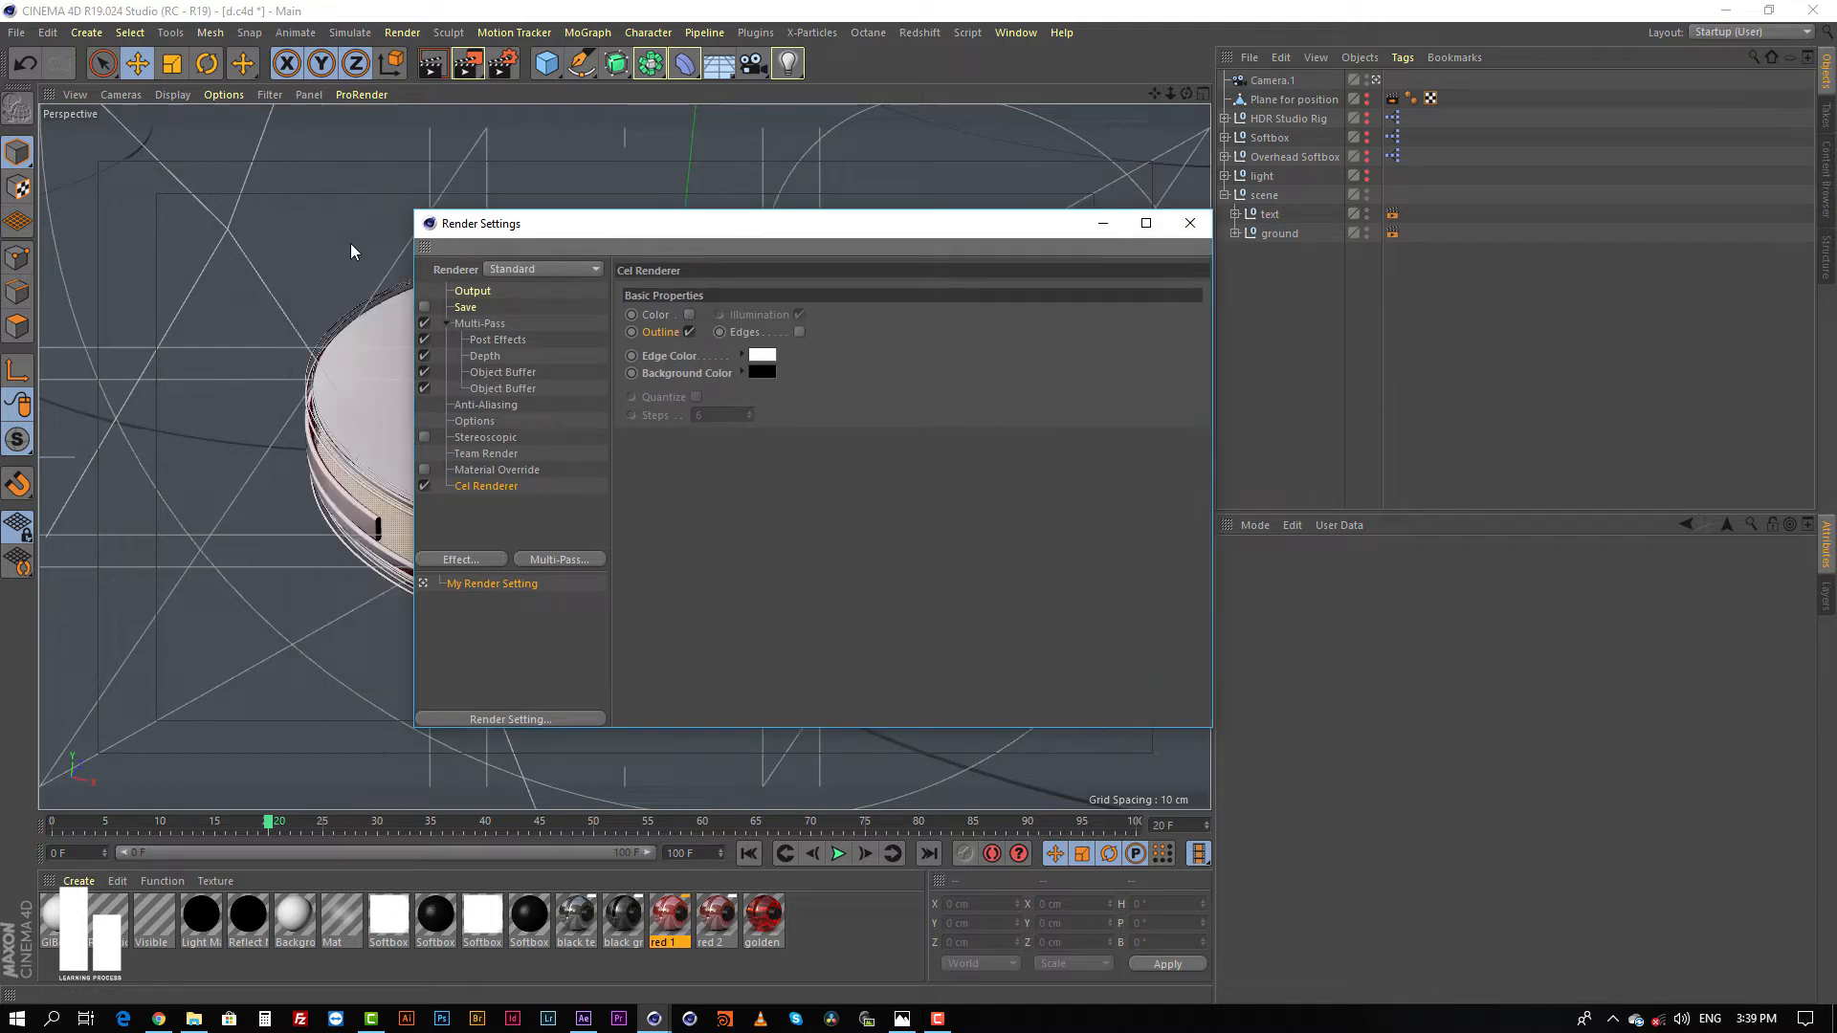
click(468, 307)
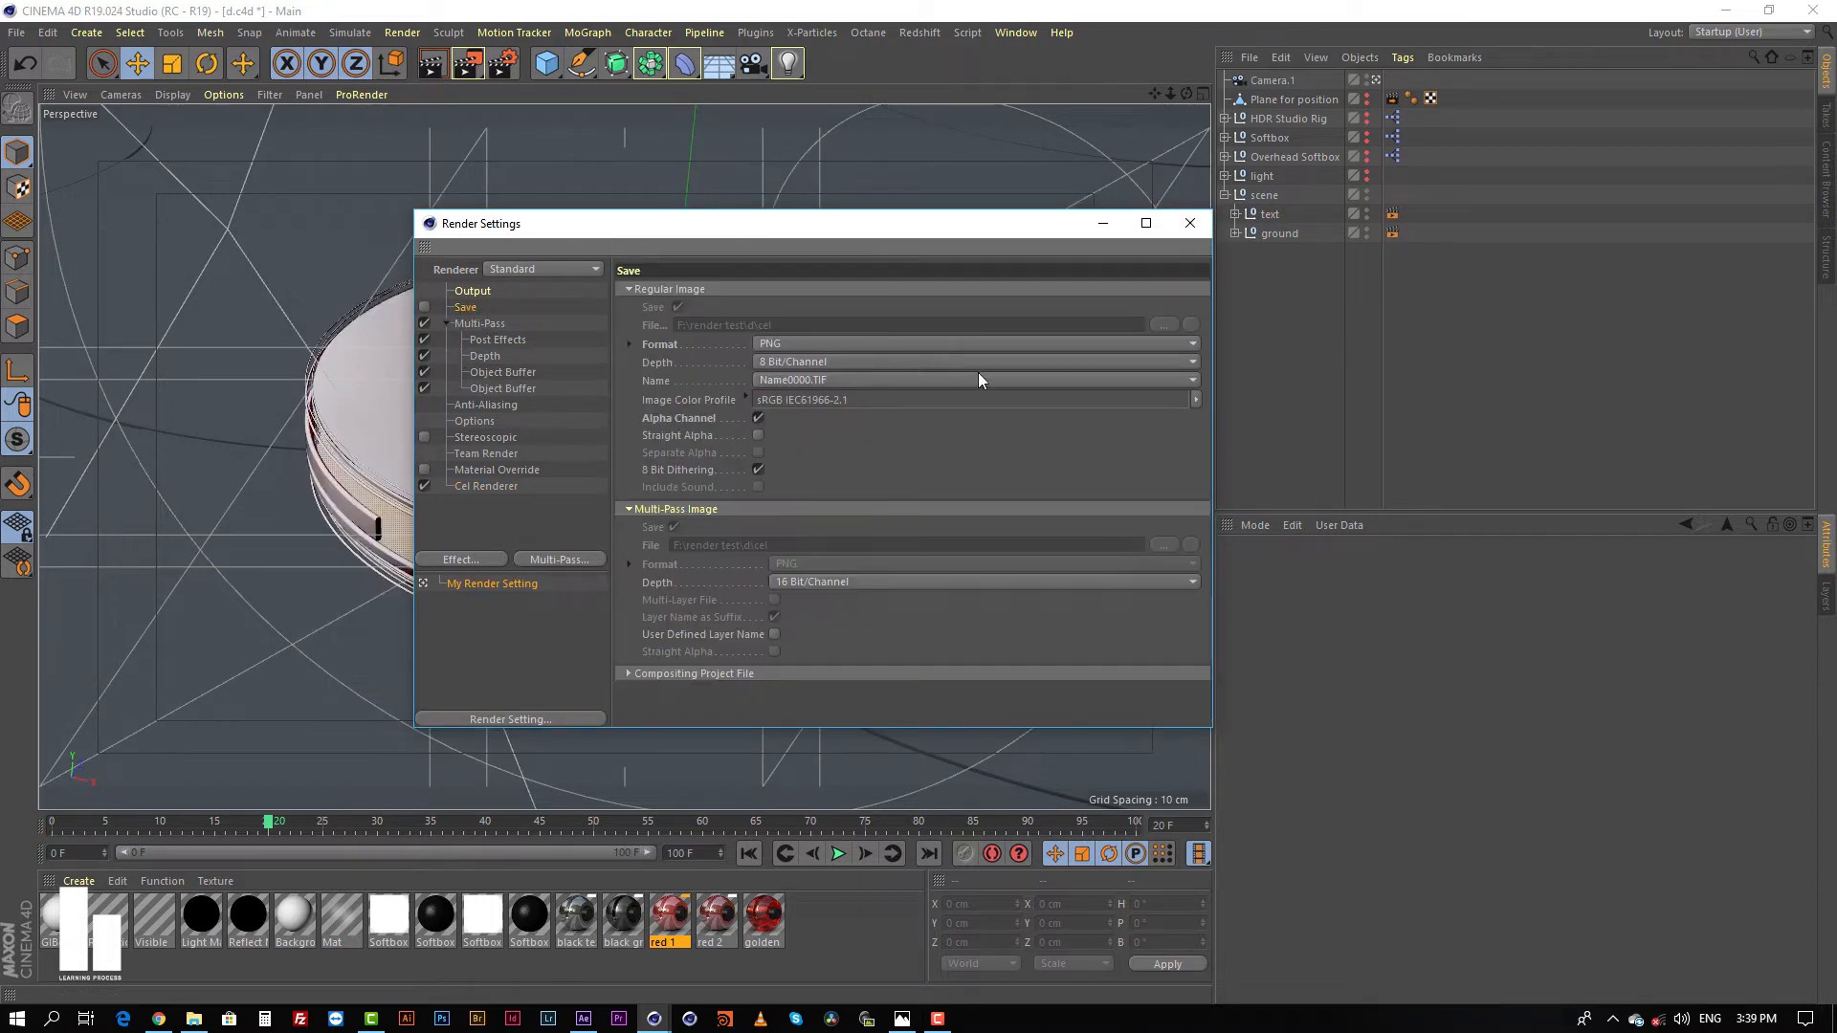
click(426, 306)
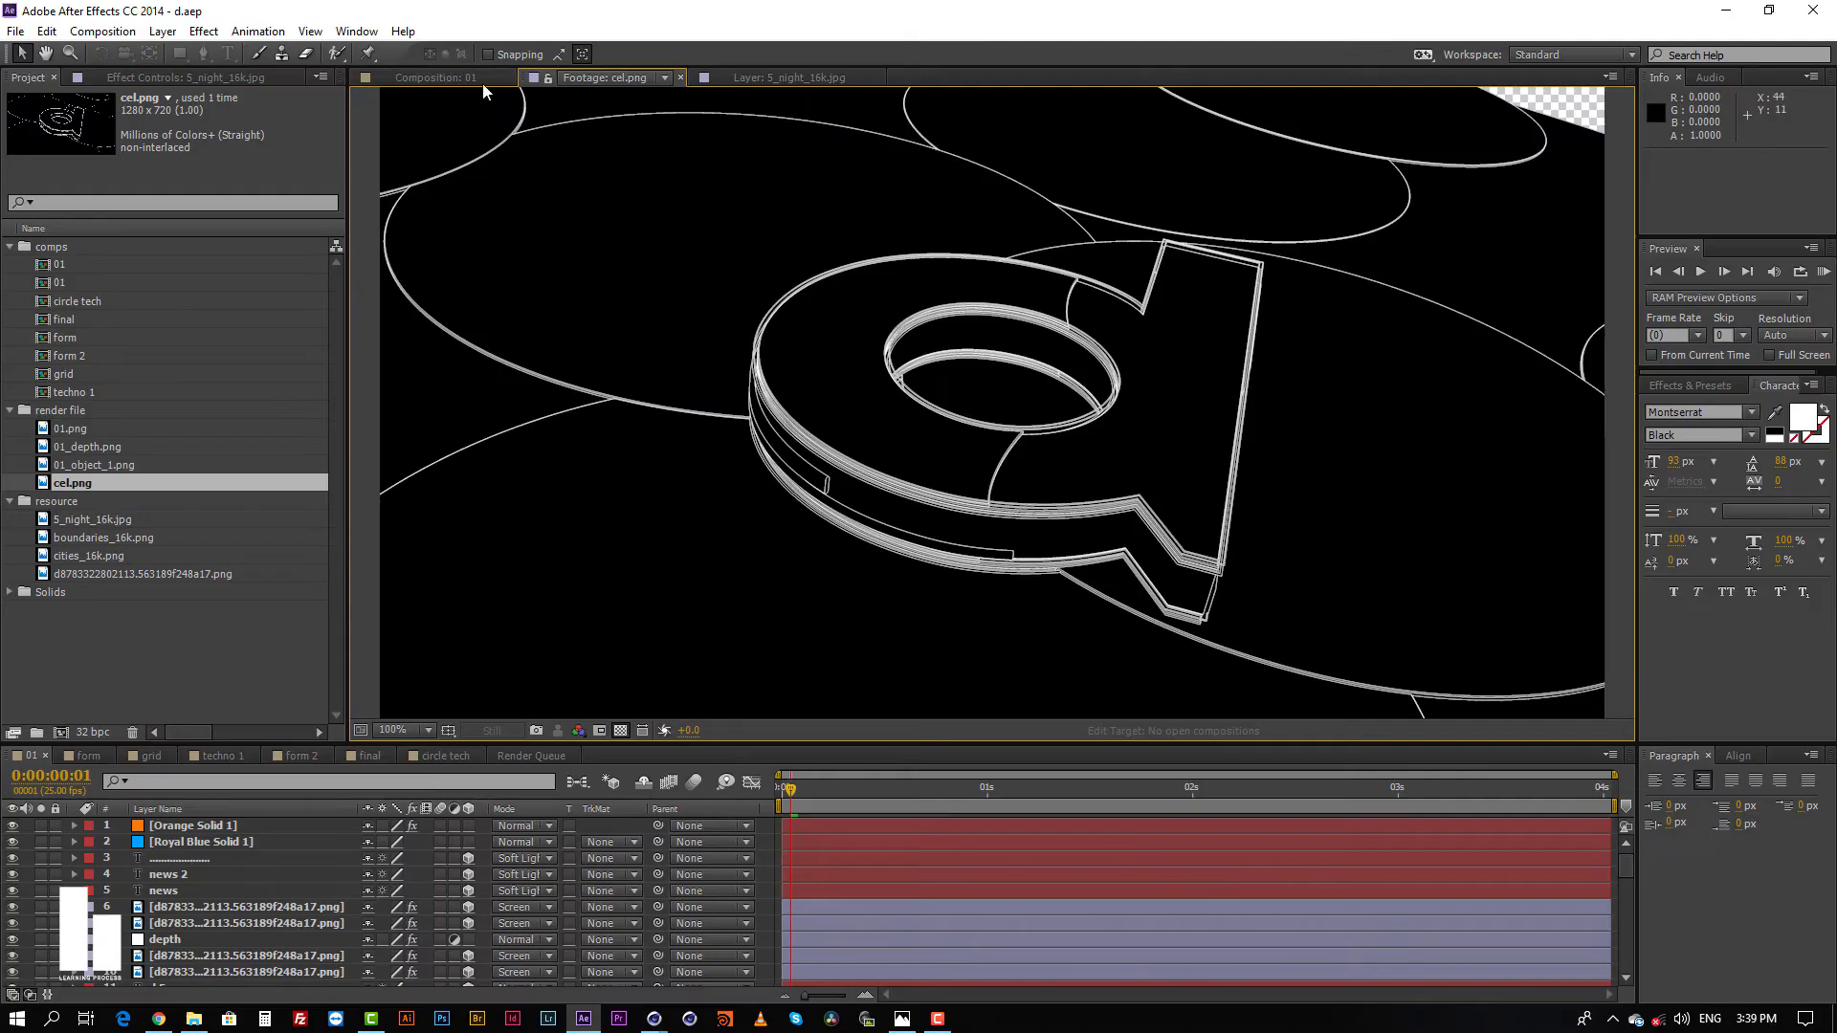
Step: View the 01 composition at 50% in After Effects and return to the render settings in Cinema 4D
click(426, 76)
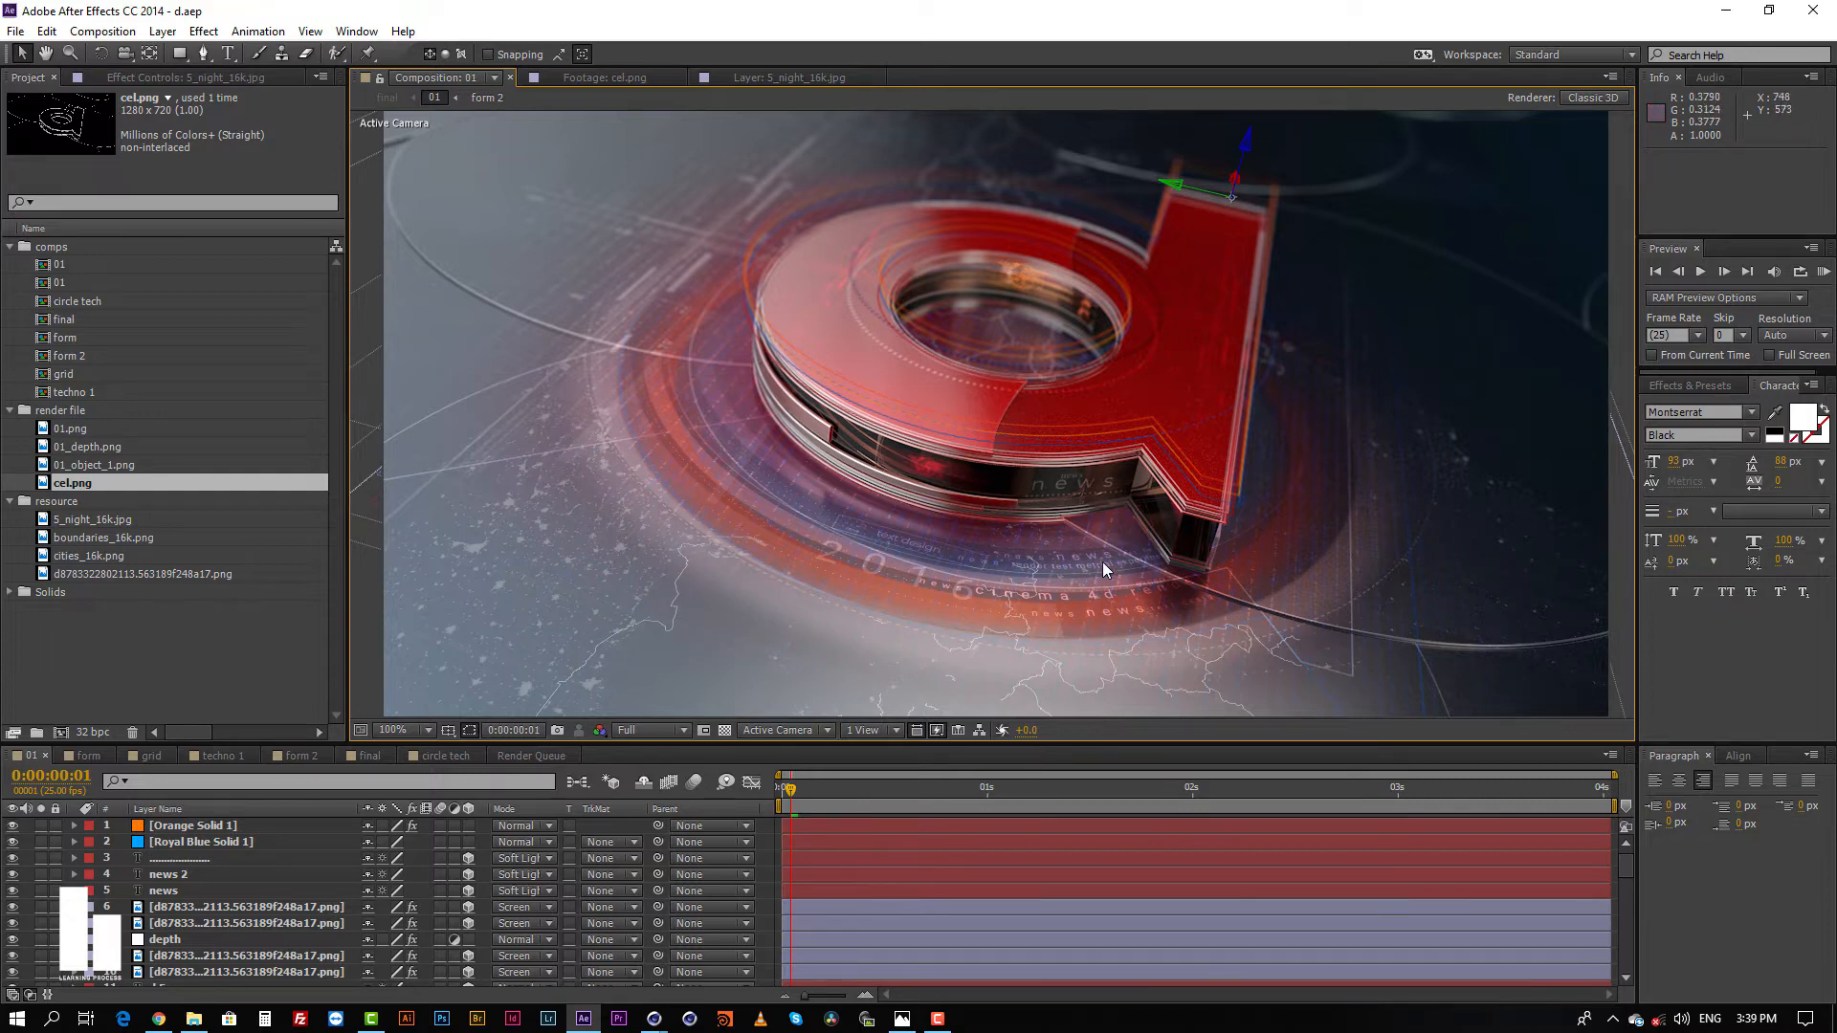
key(comma)
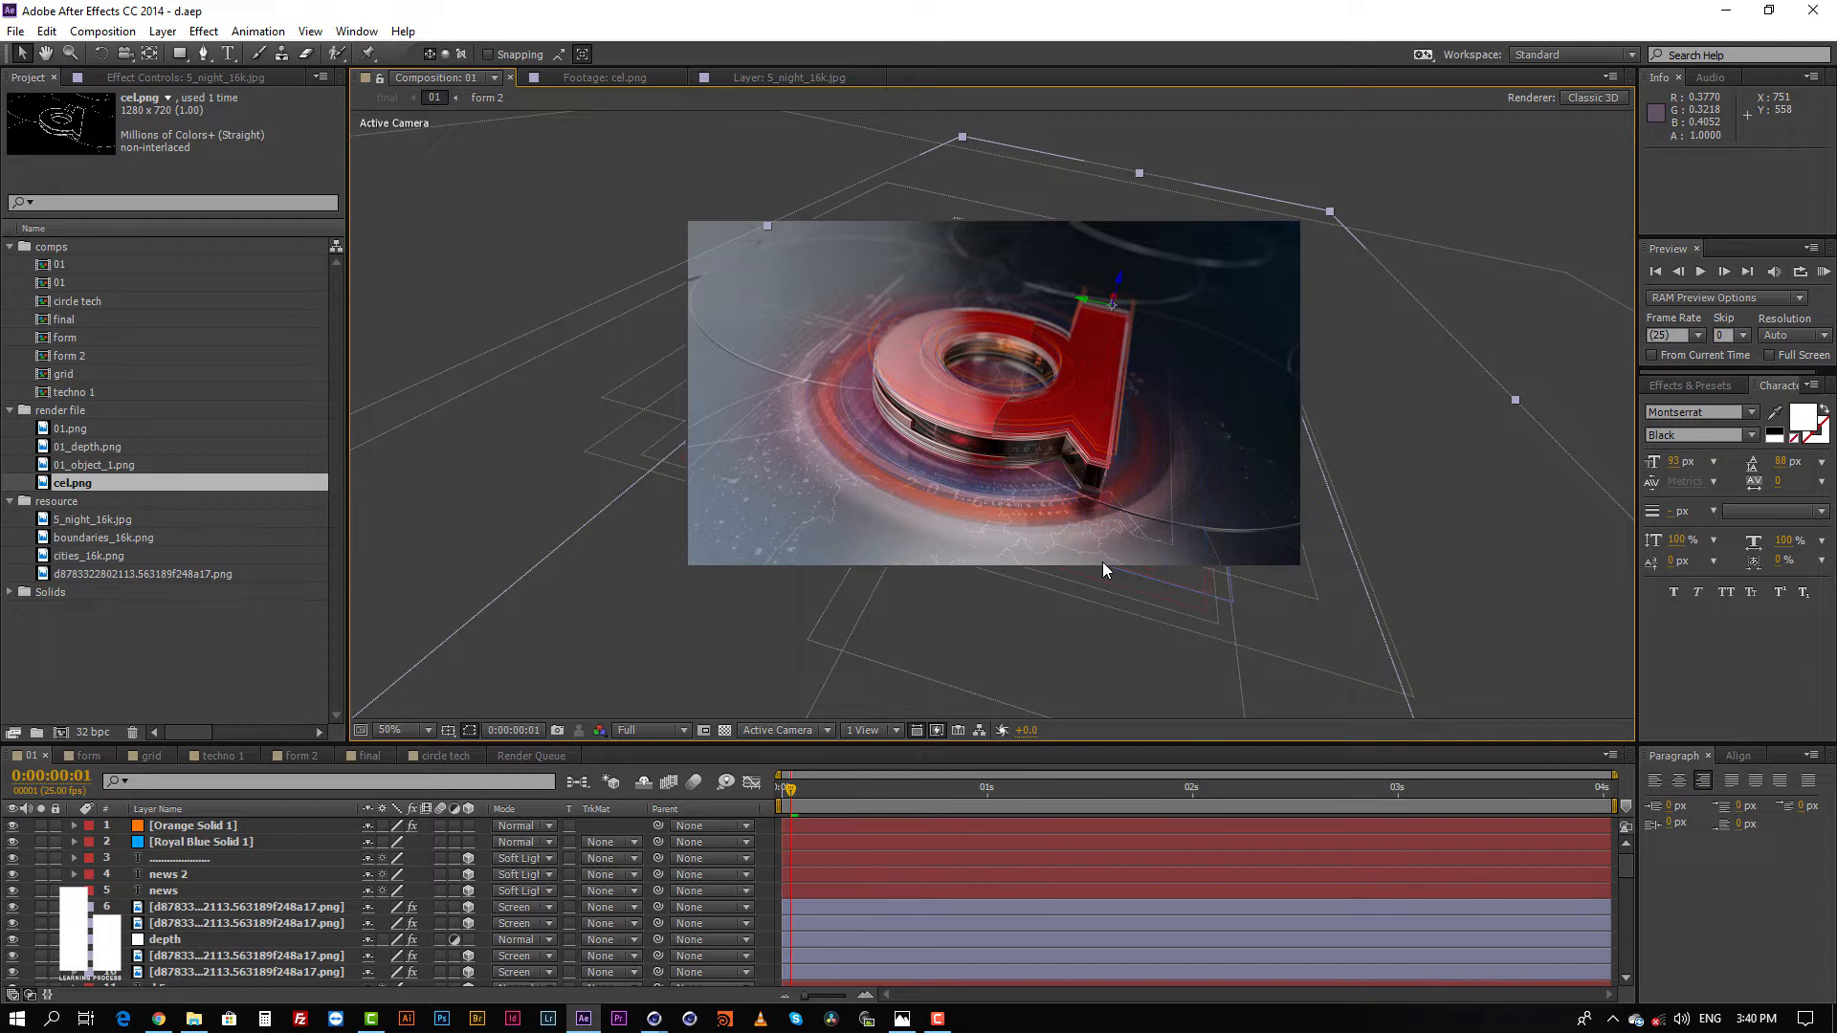
mouse_move(654, 1019)
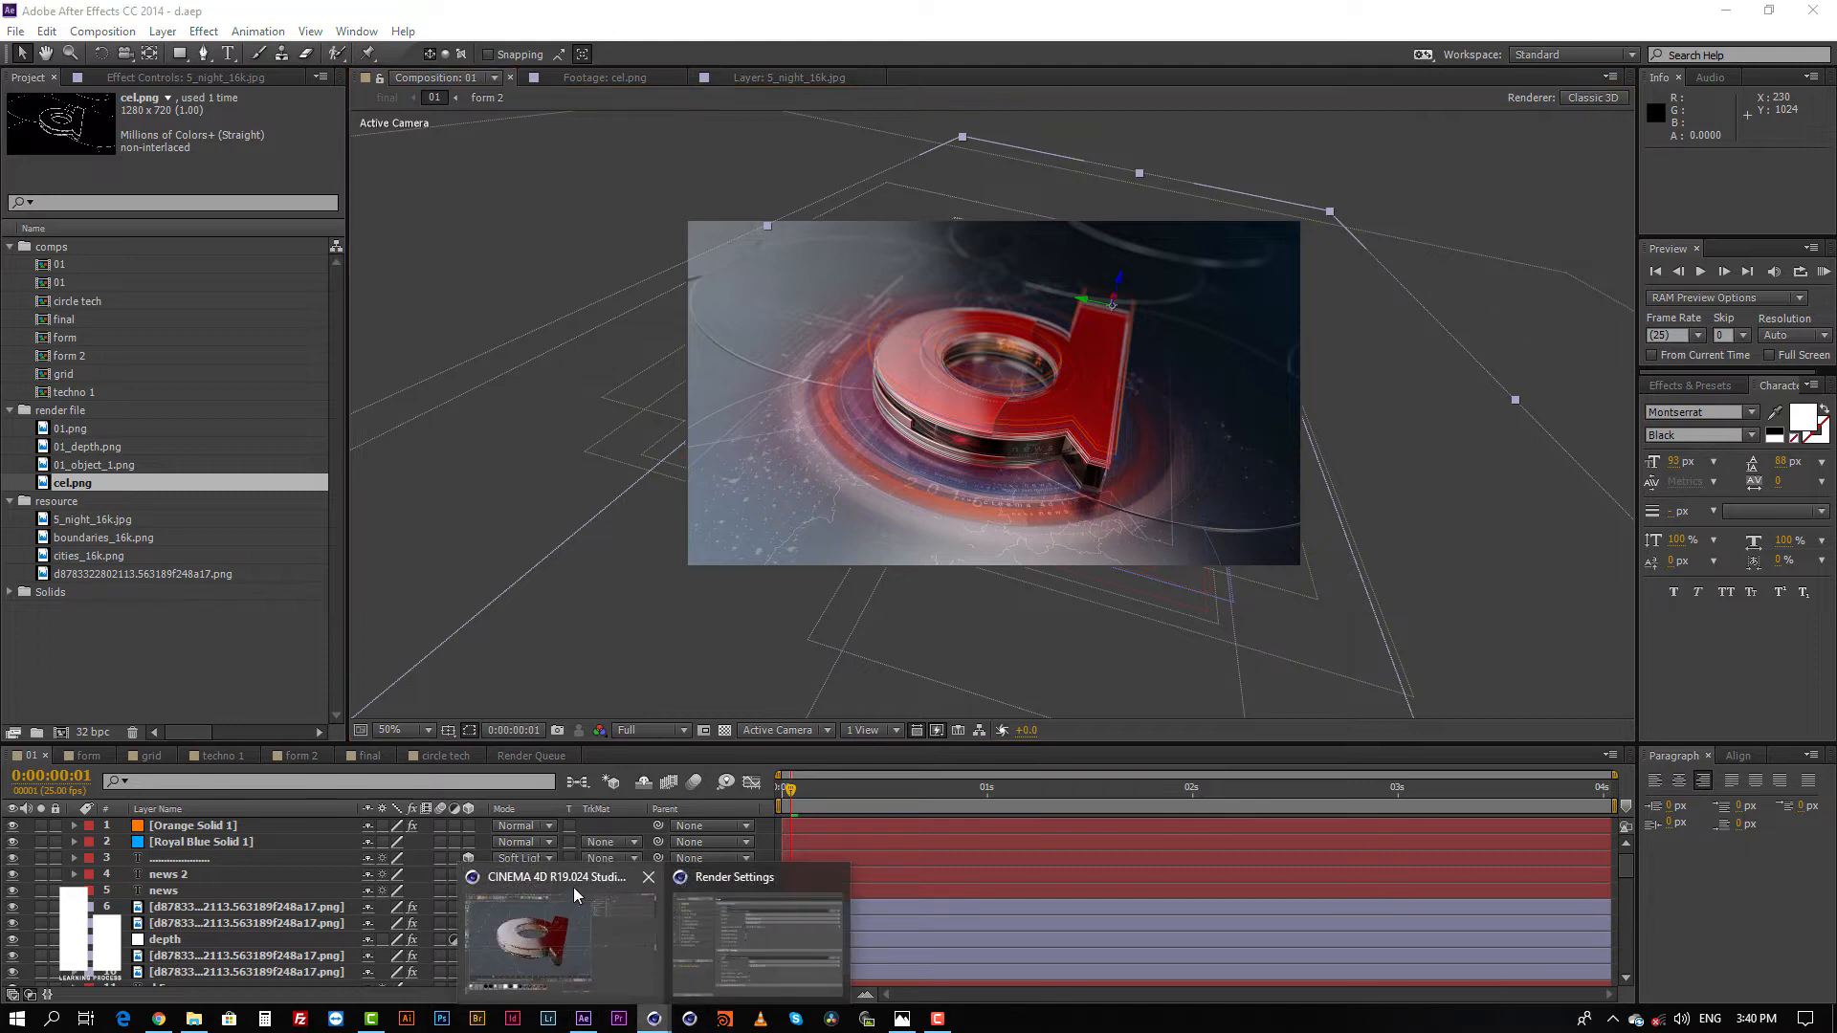
click(574, 894)
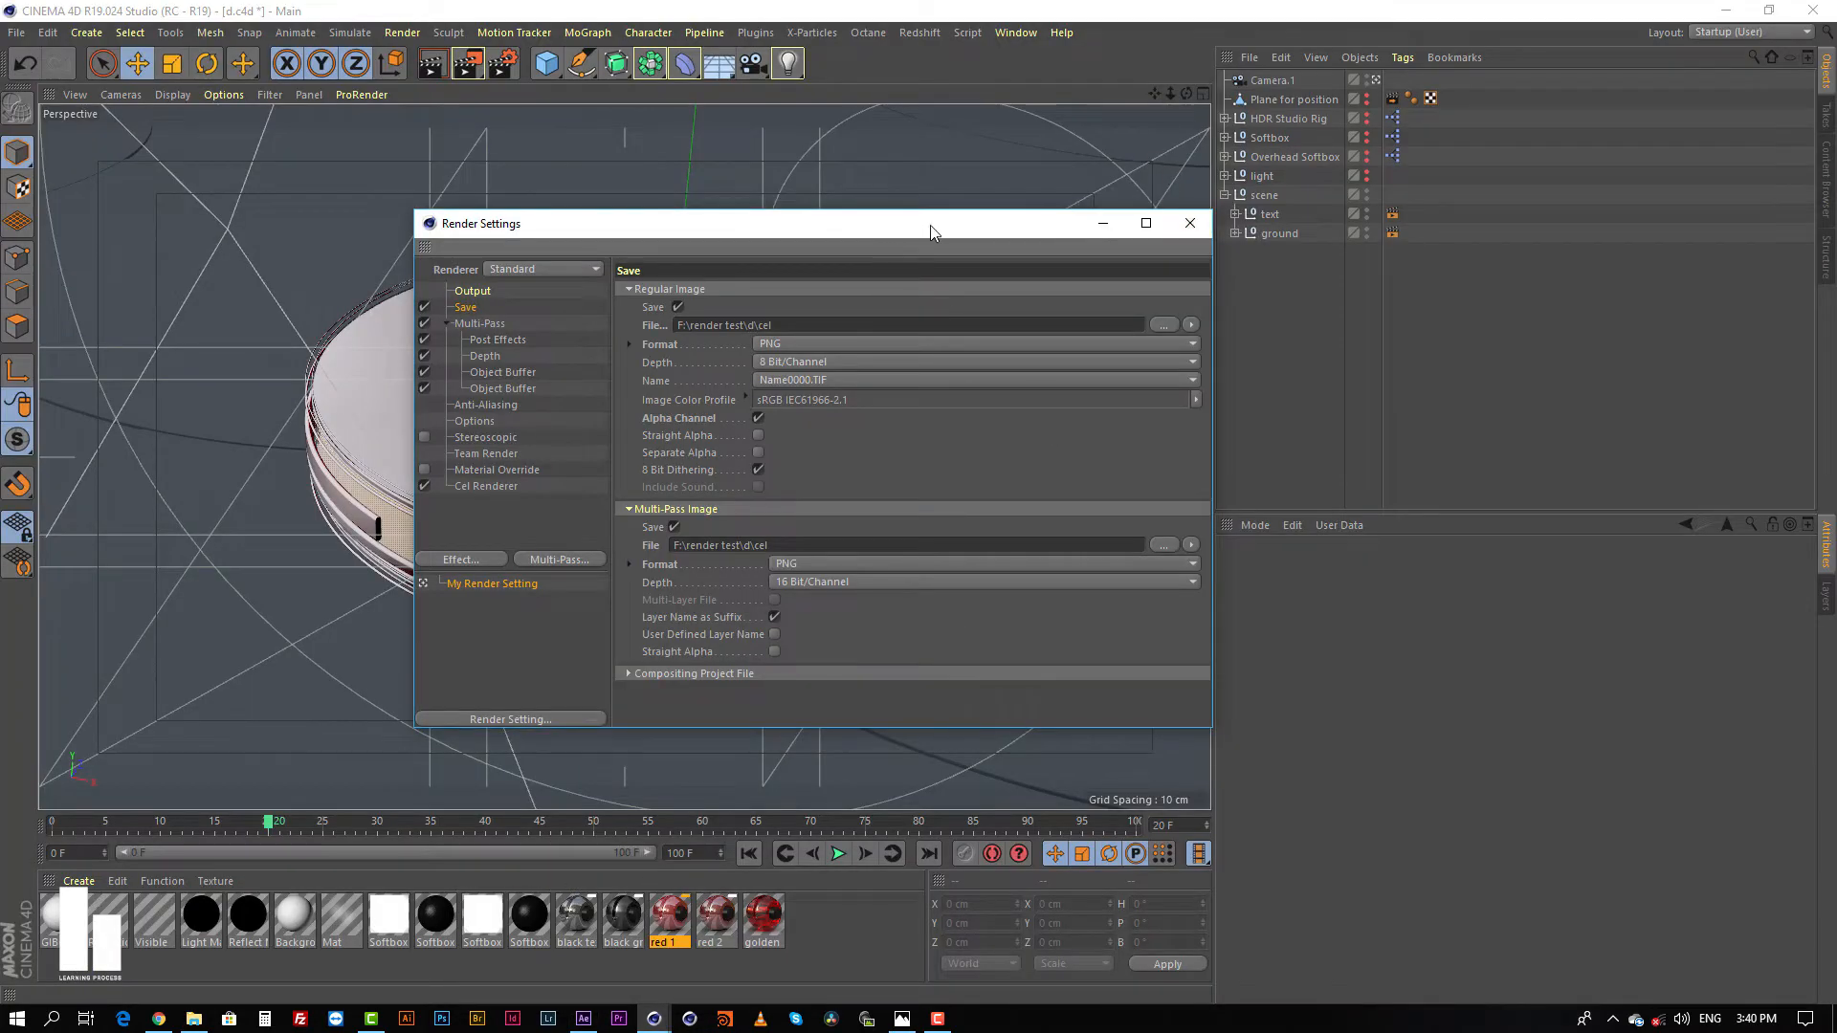
Step: Switch to File Explorer and browse up from the d project folder to Drive 1 (D:)
drag(932, 232, 798, 212)
click(193, 1018)
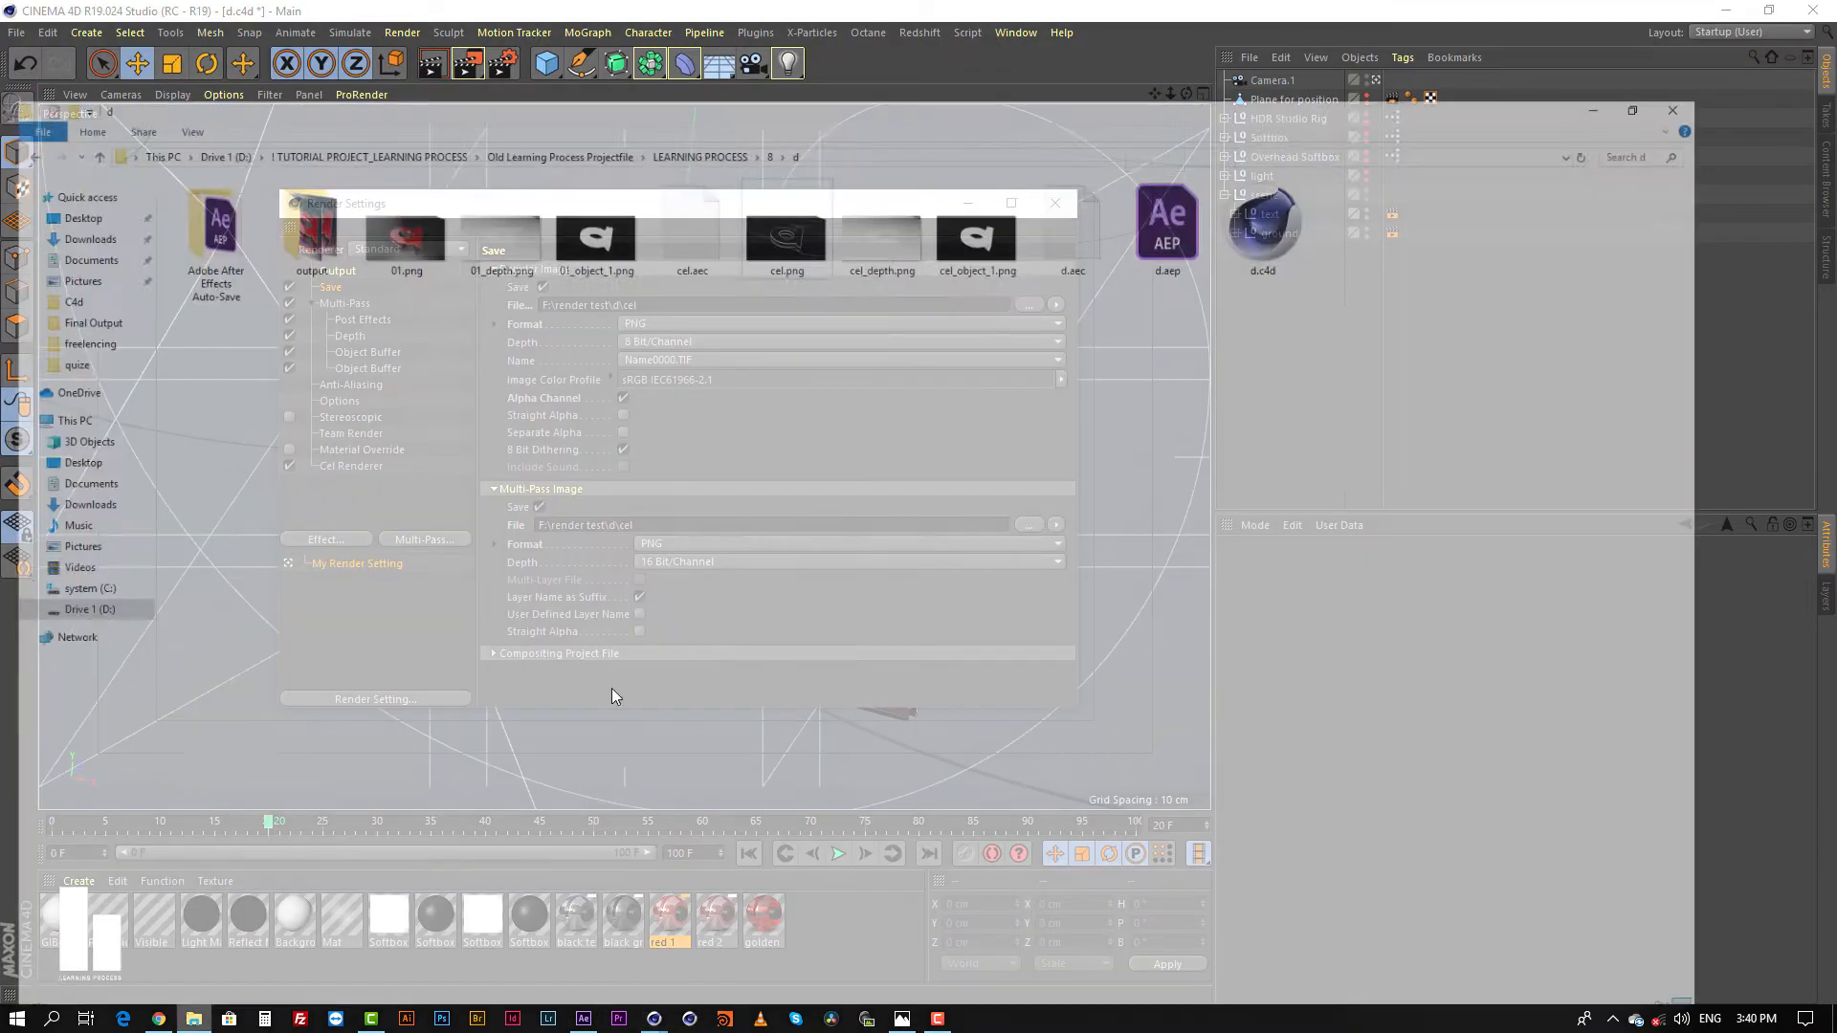
click(415, 63)
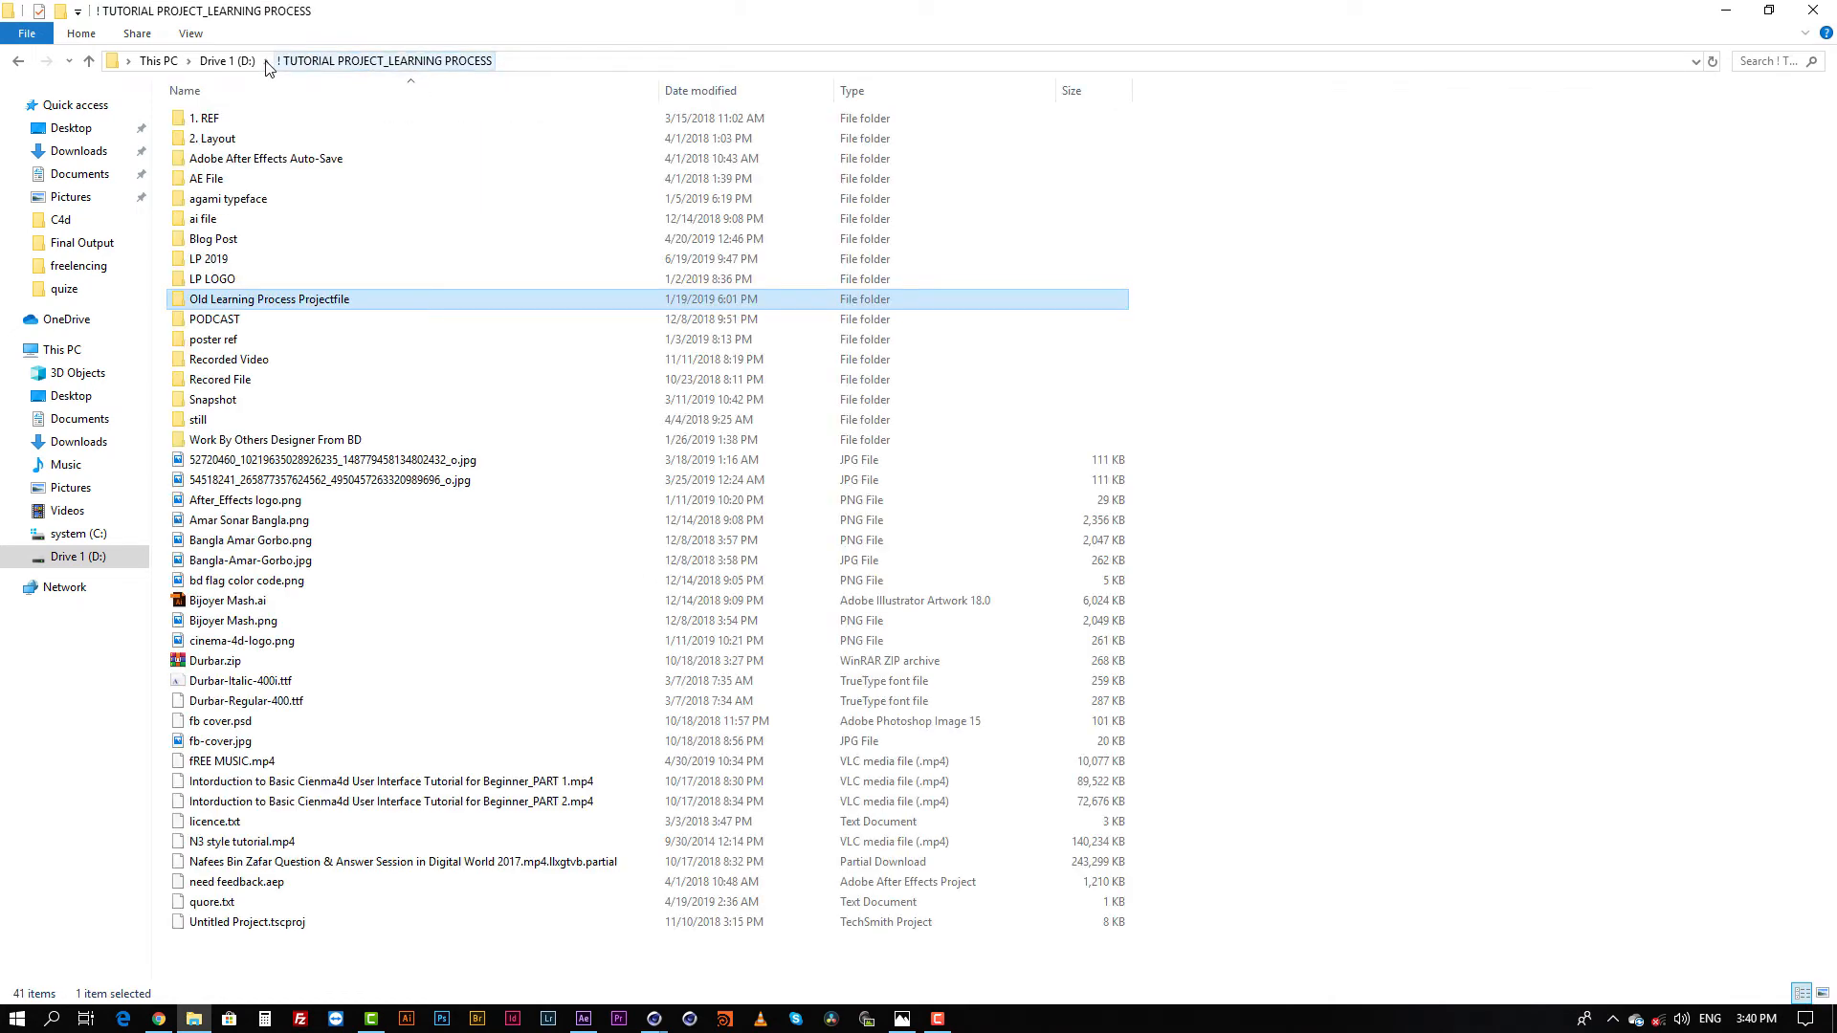
click(227, 61)
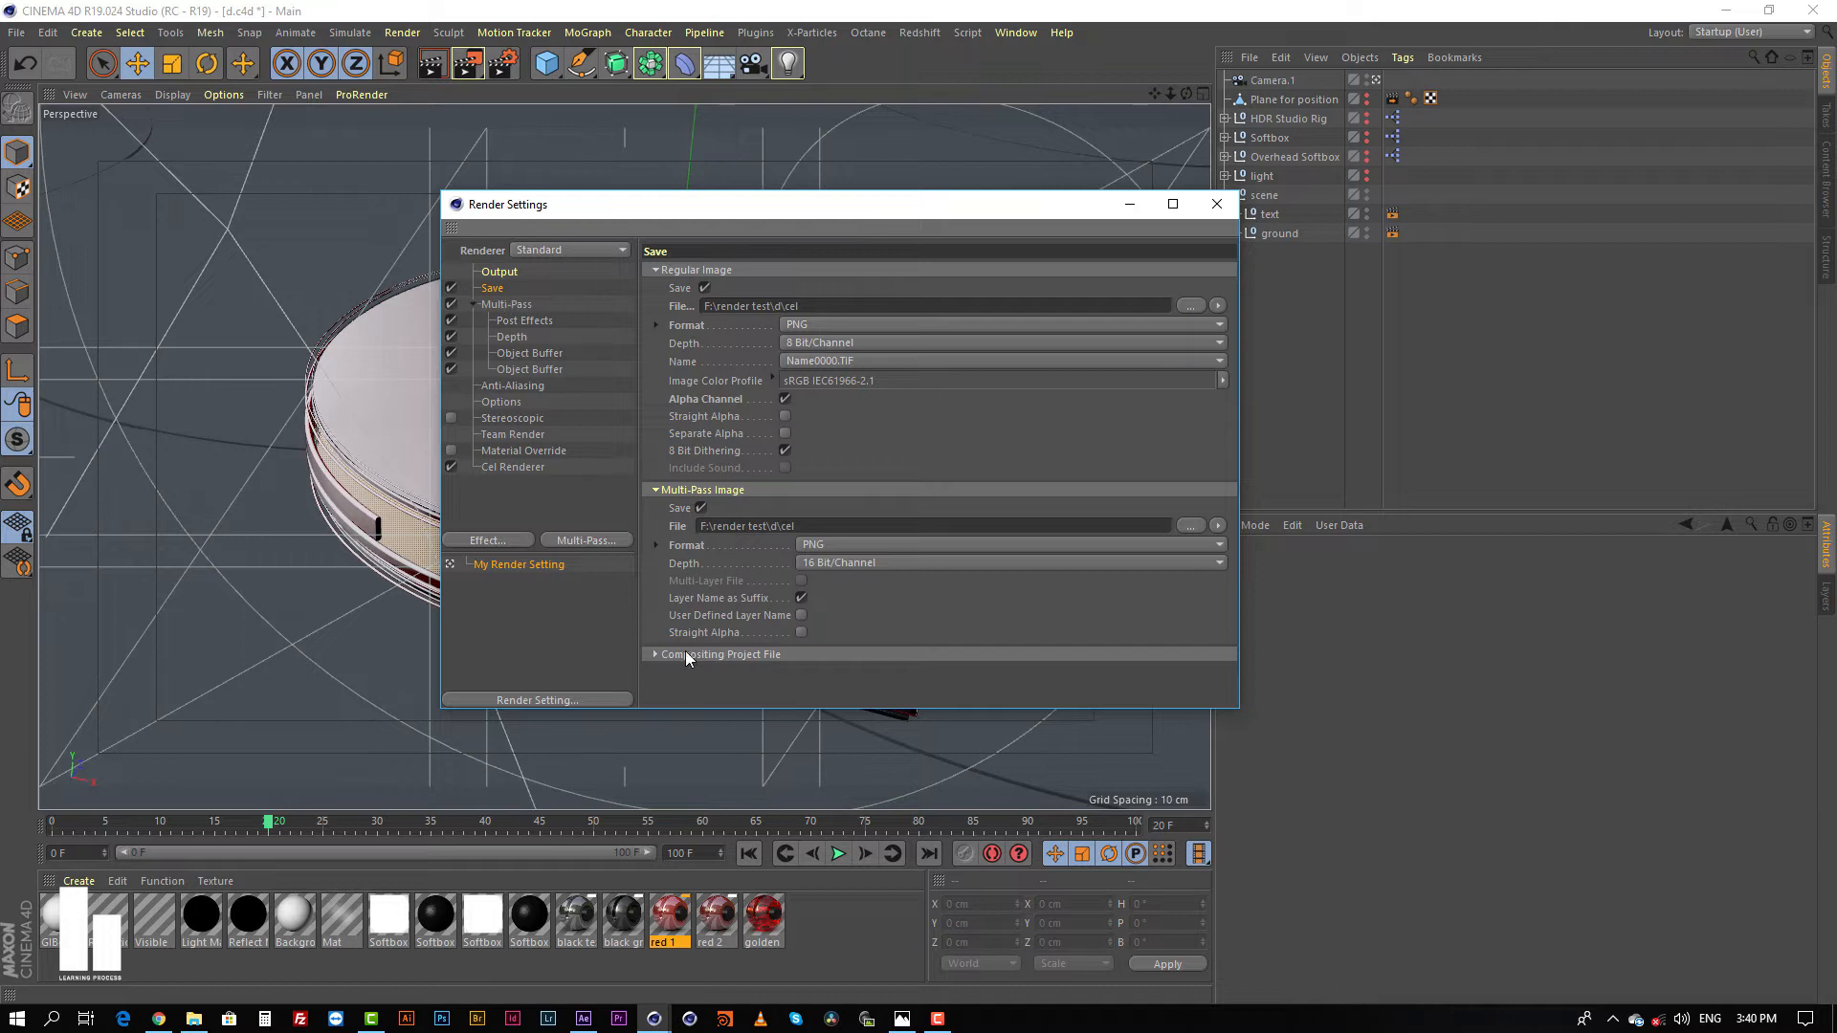
Step: Expand Cinema 4D's Compositing Project File settings, open the project file's save dialog and select d.aec
click(729, 654)
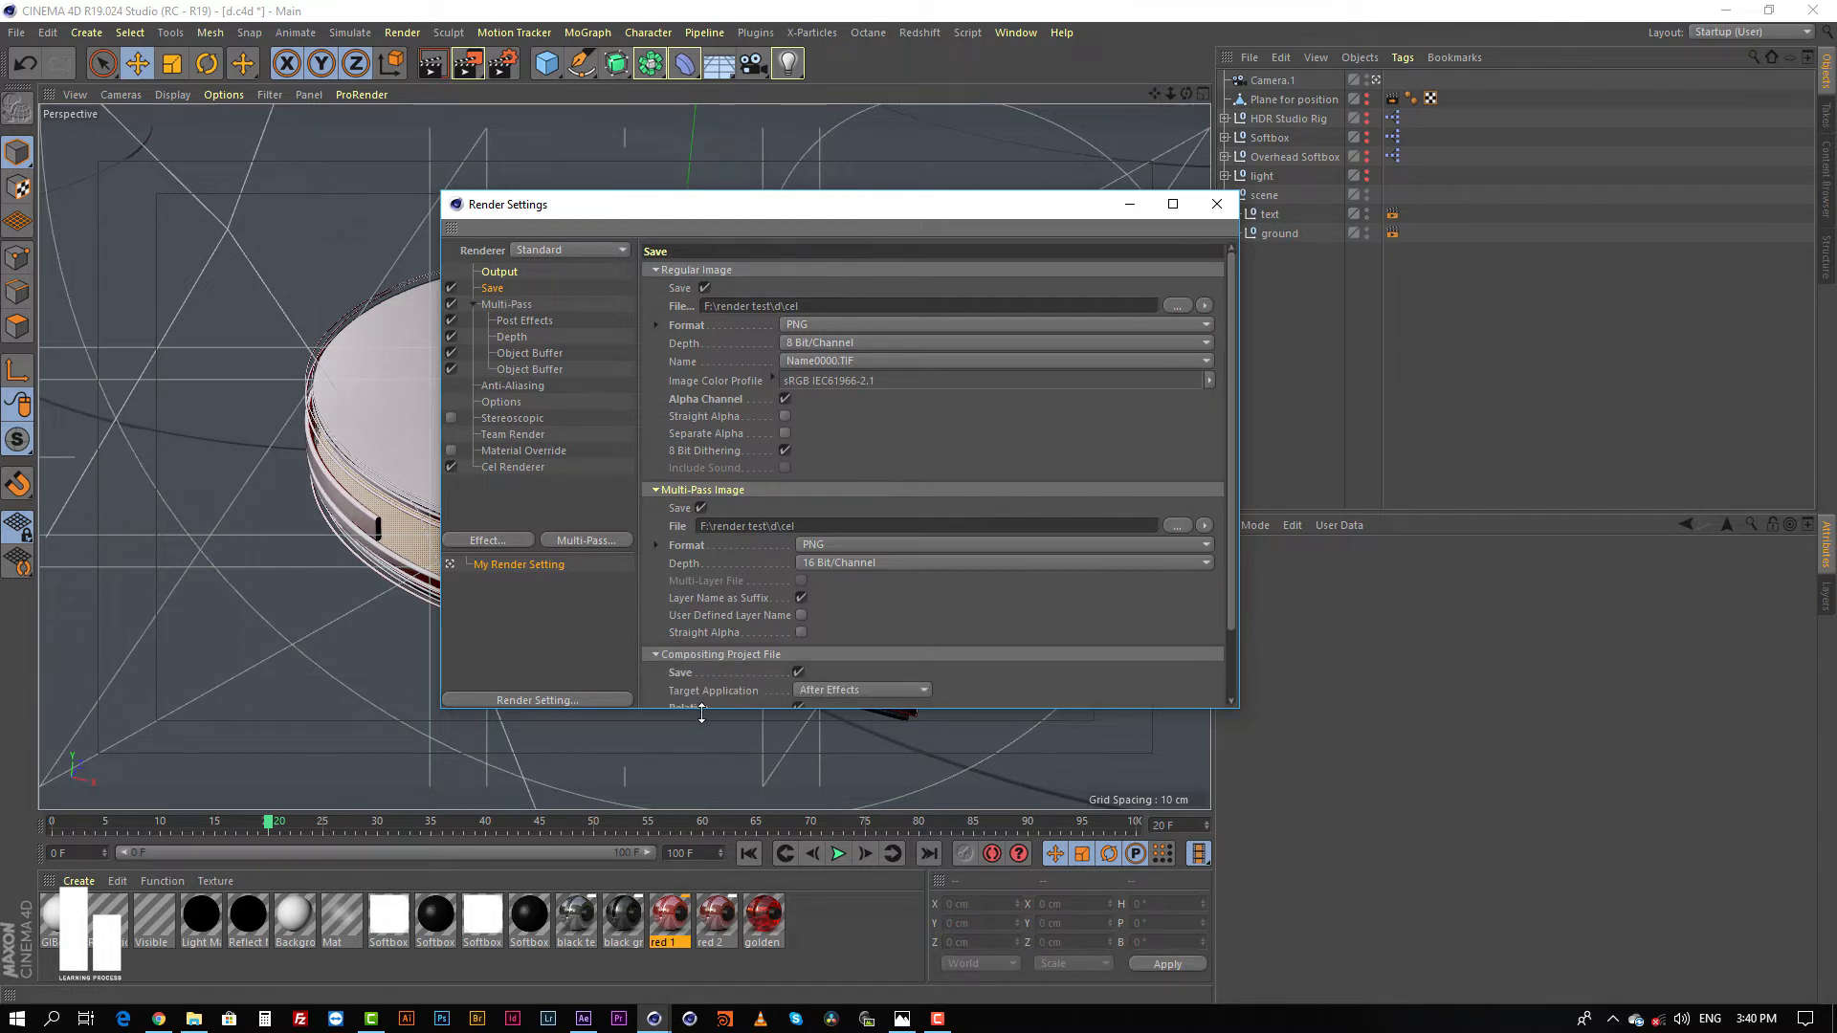
drag(702, 713, 736, 914)
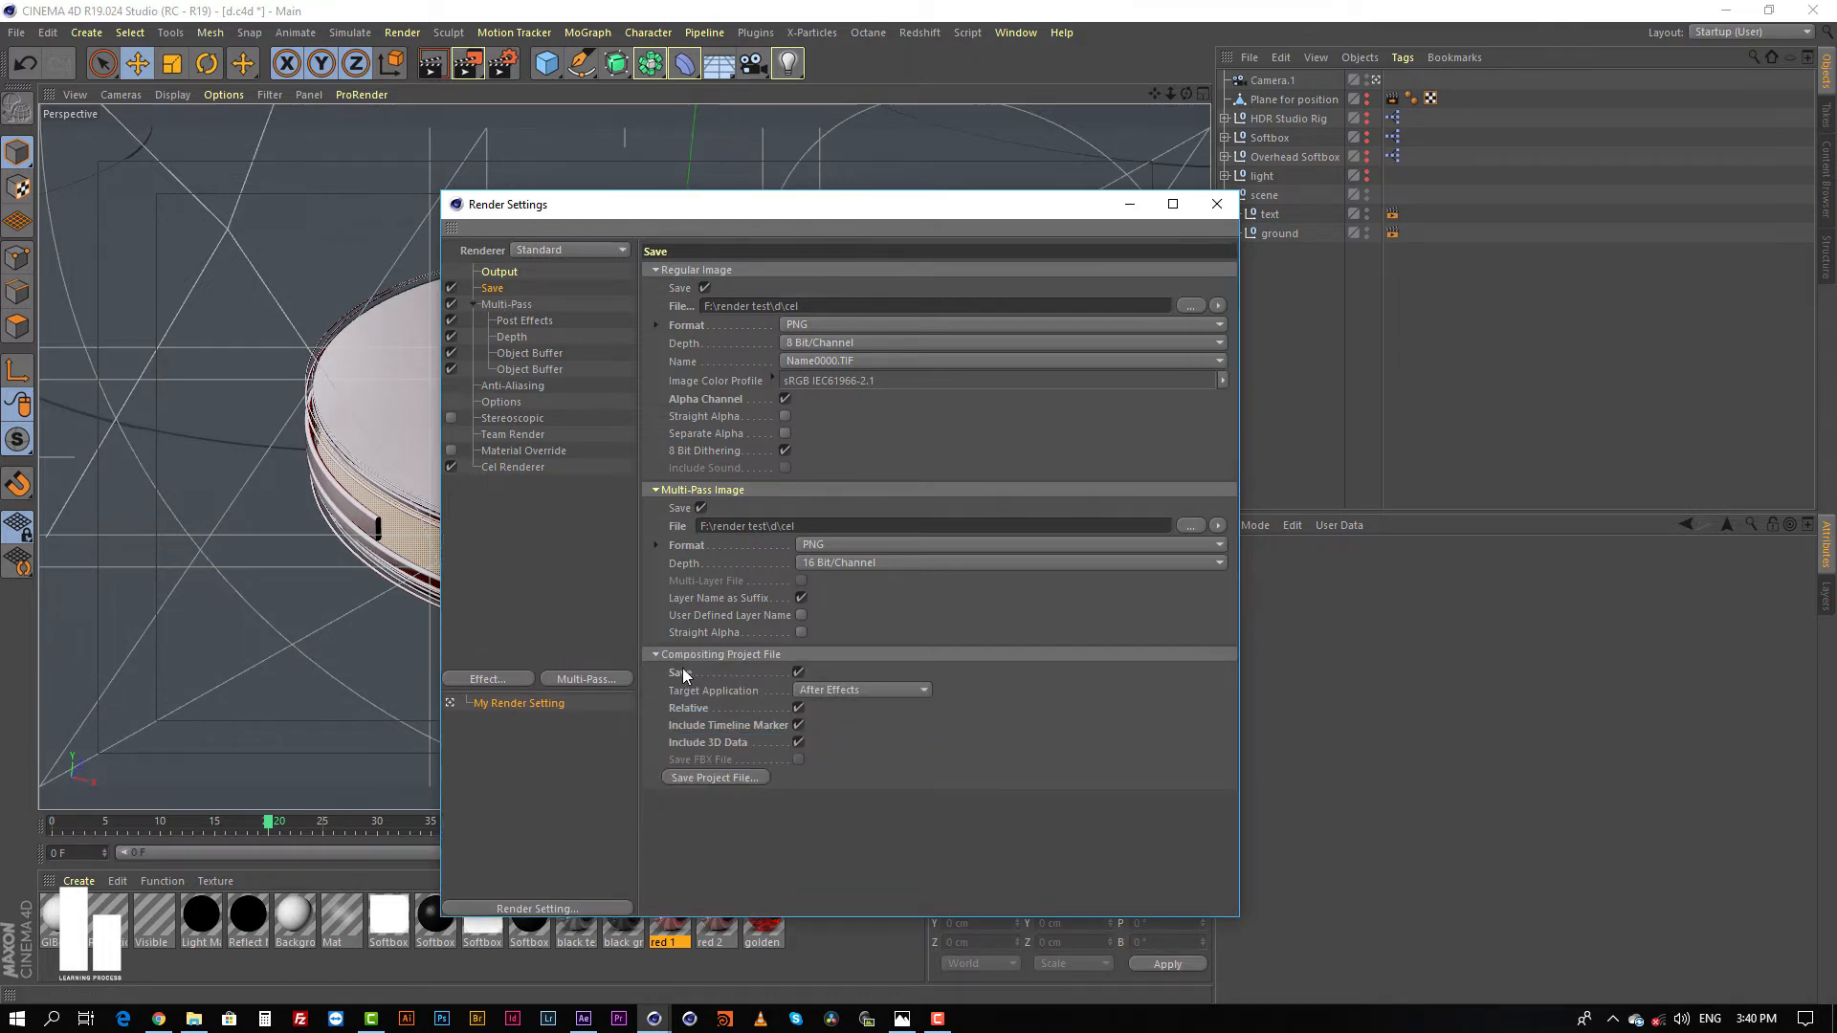
click(718, 779)
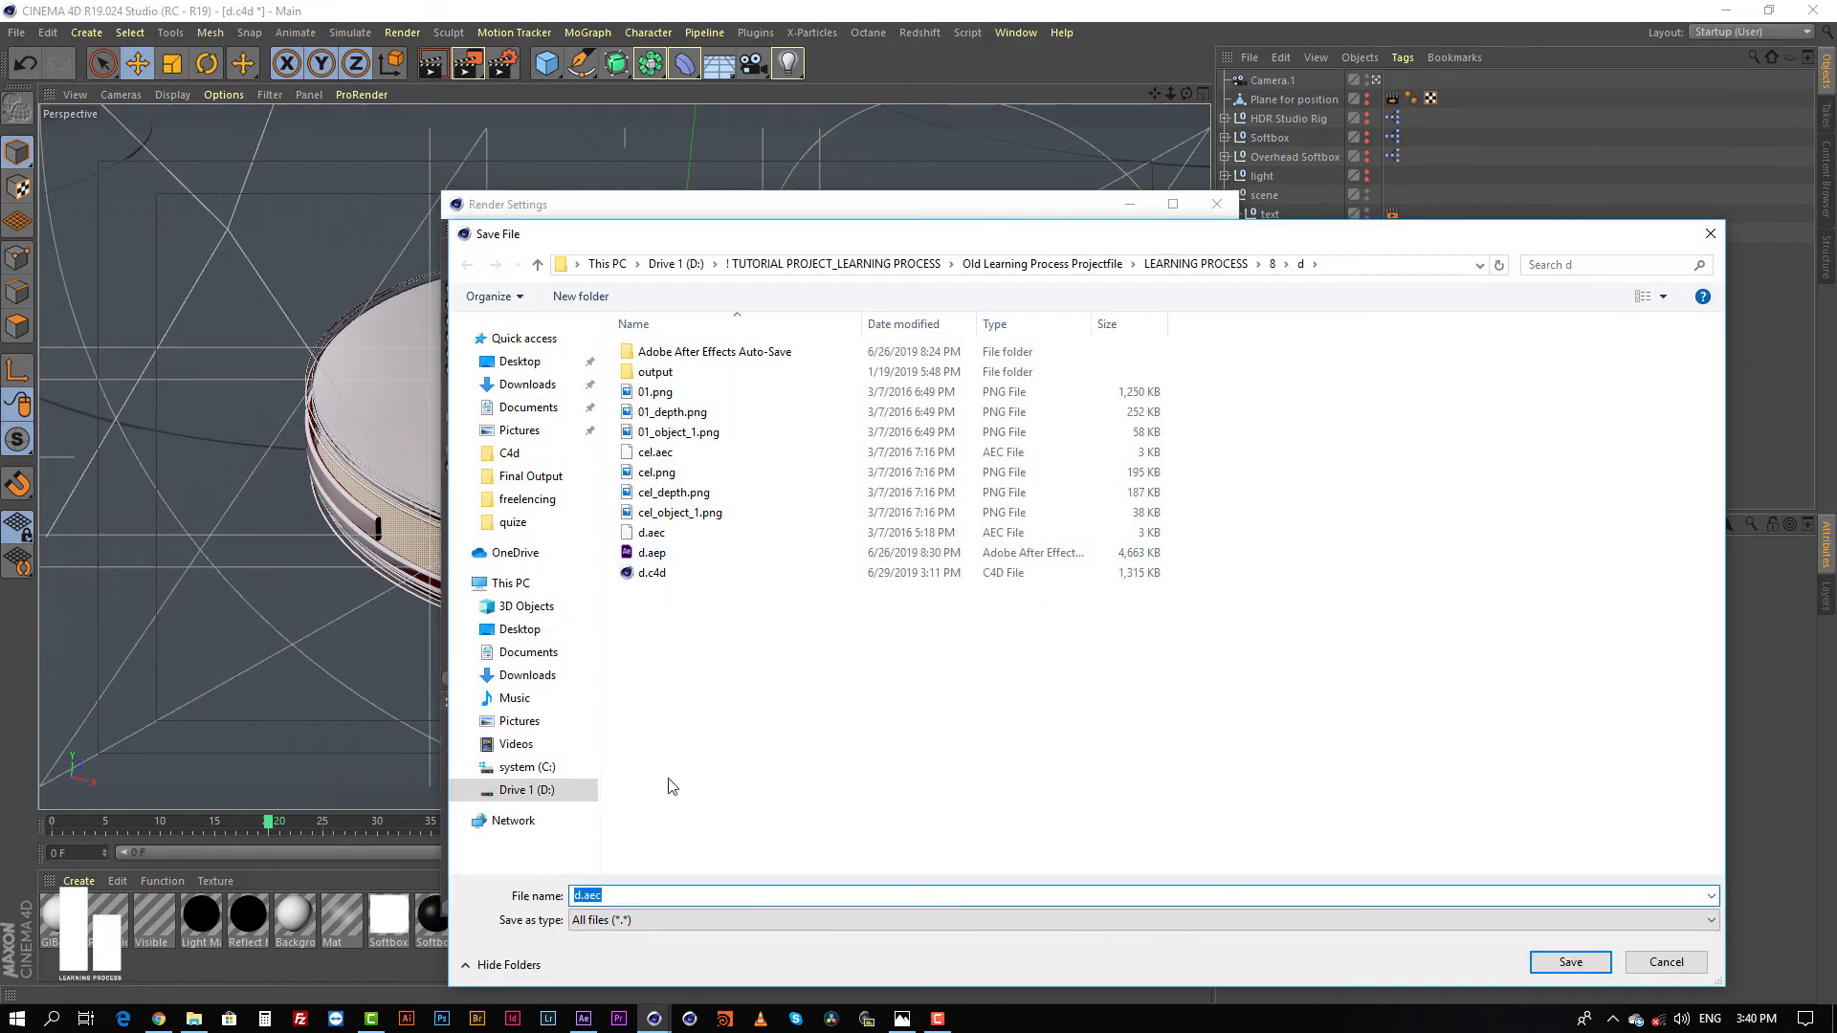
click(657, 538)
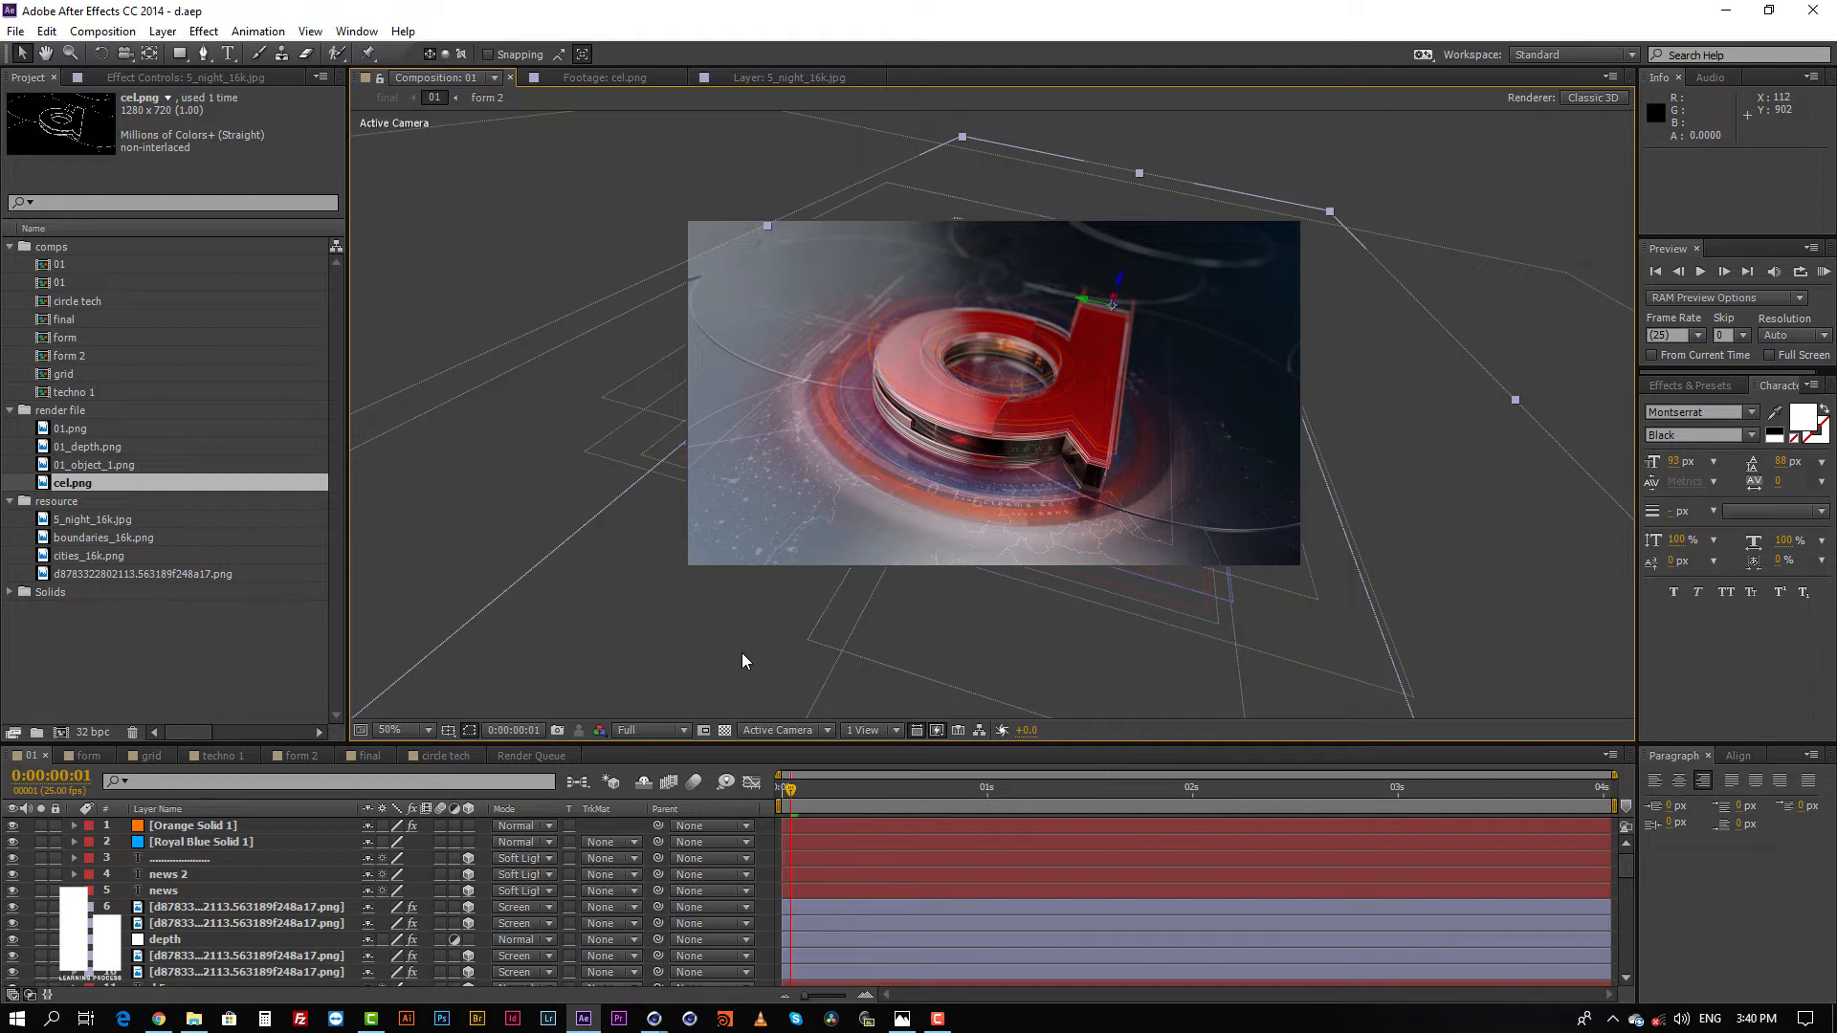
Step: Switch to After Effects and open the second 01 composition in the comps folder
click(83, 431)
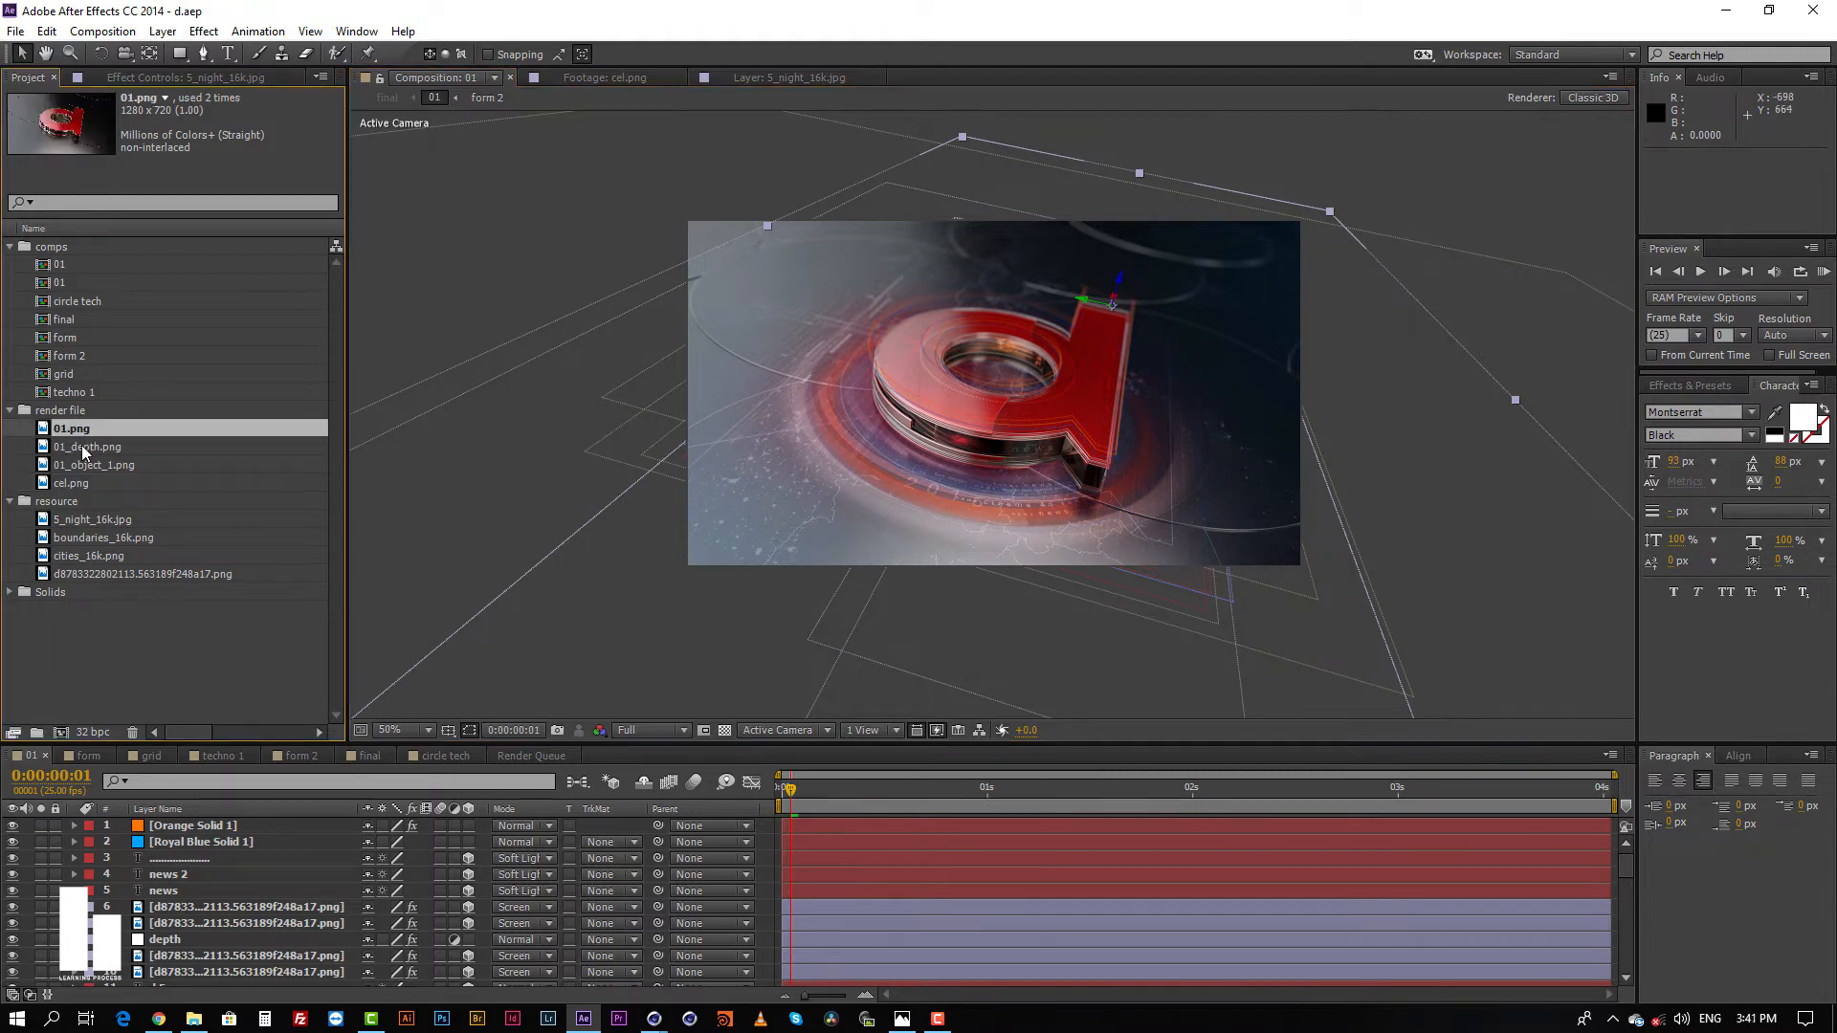
click(84, 447)
click(58, 265)
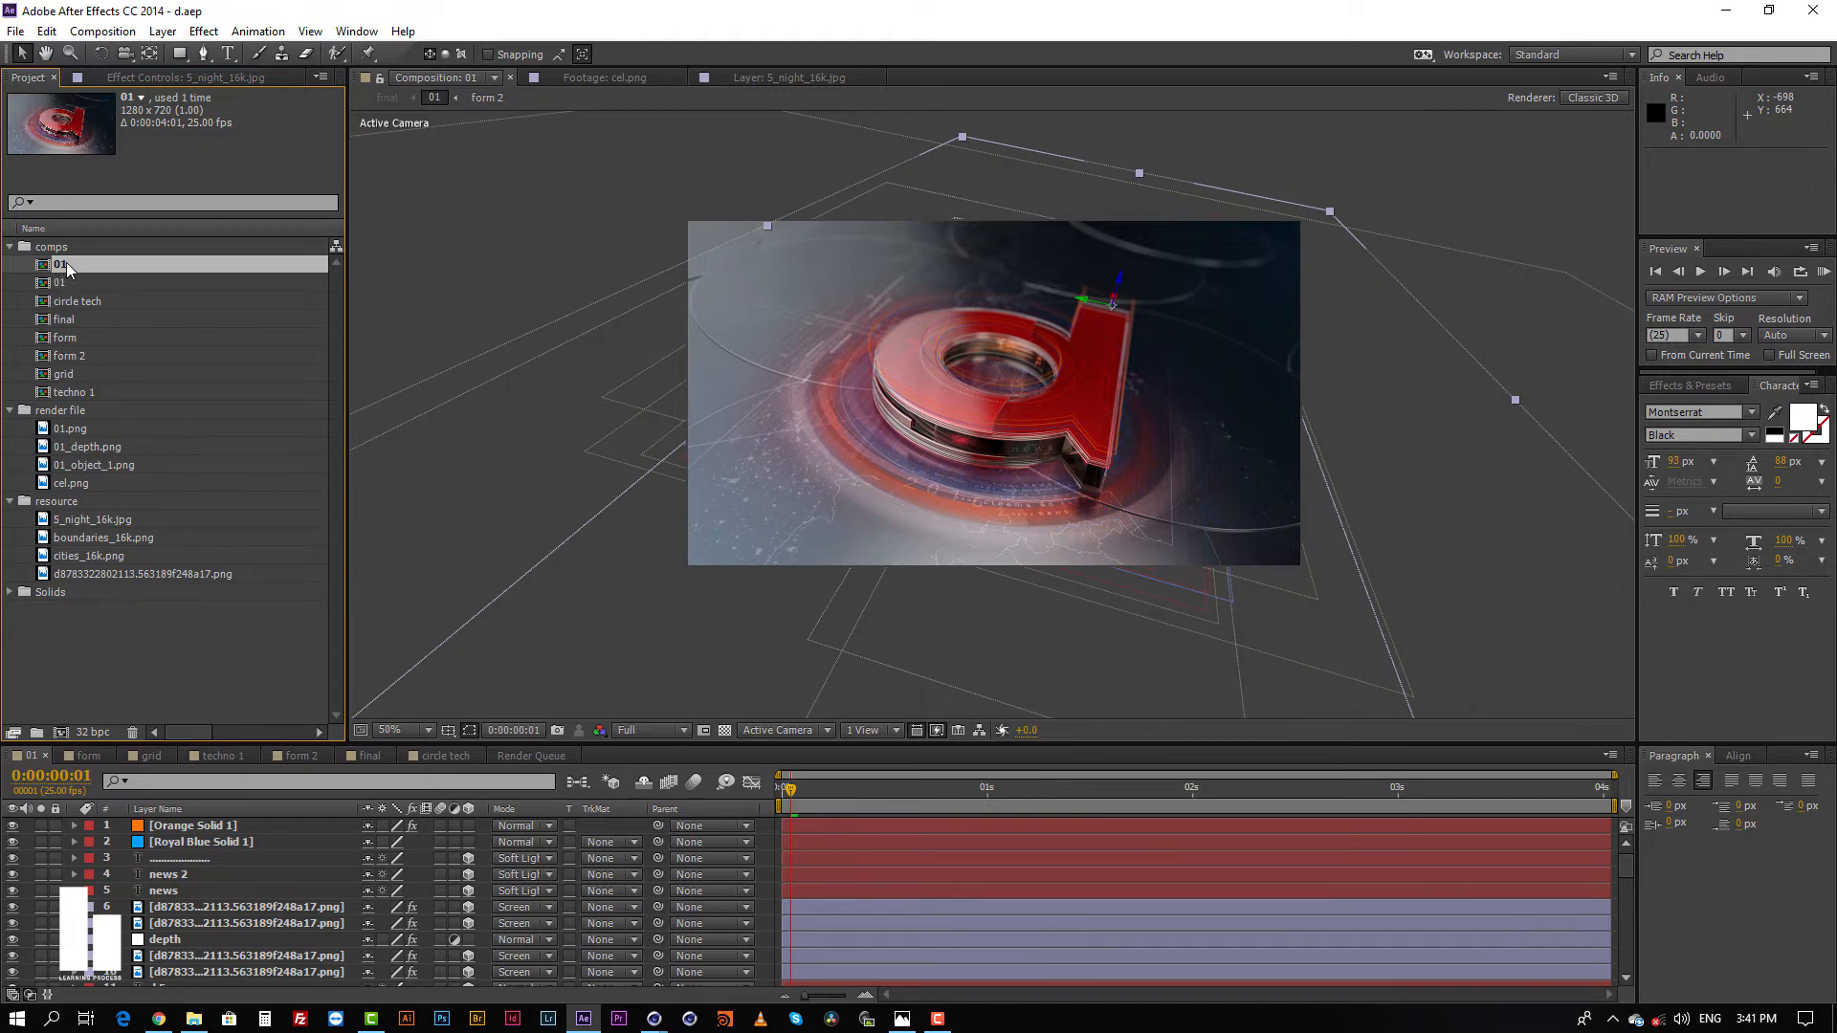
click(63, 283)
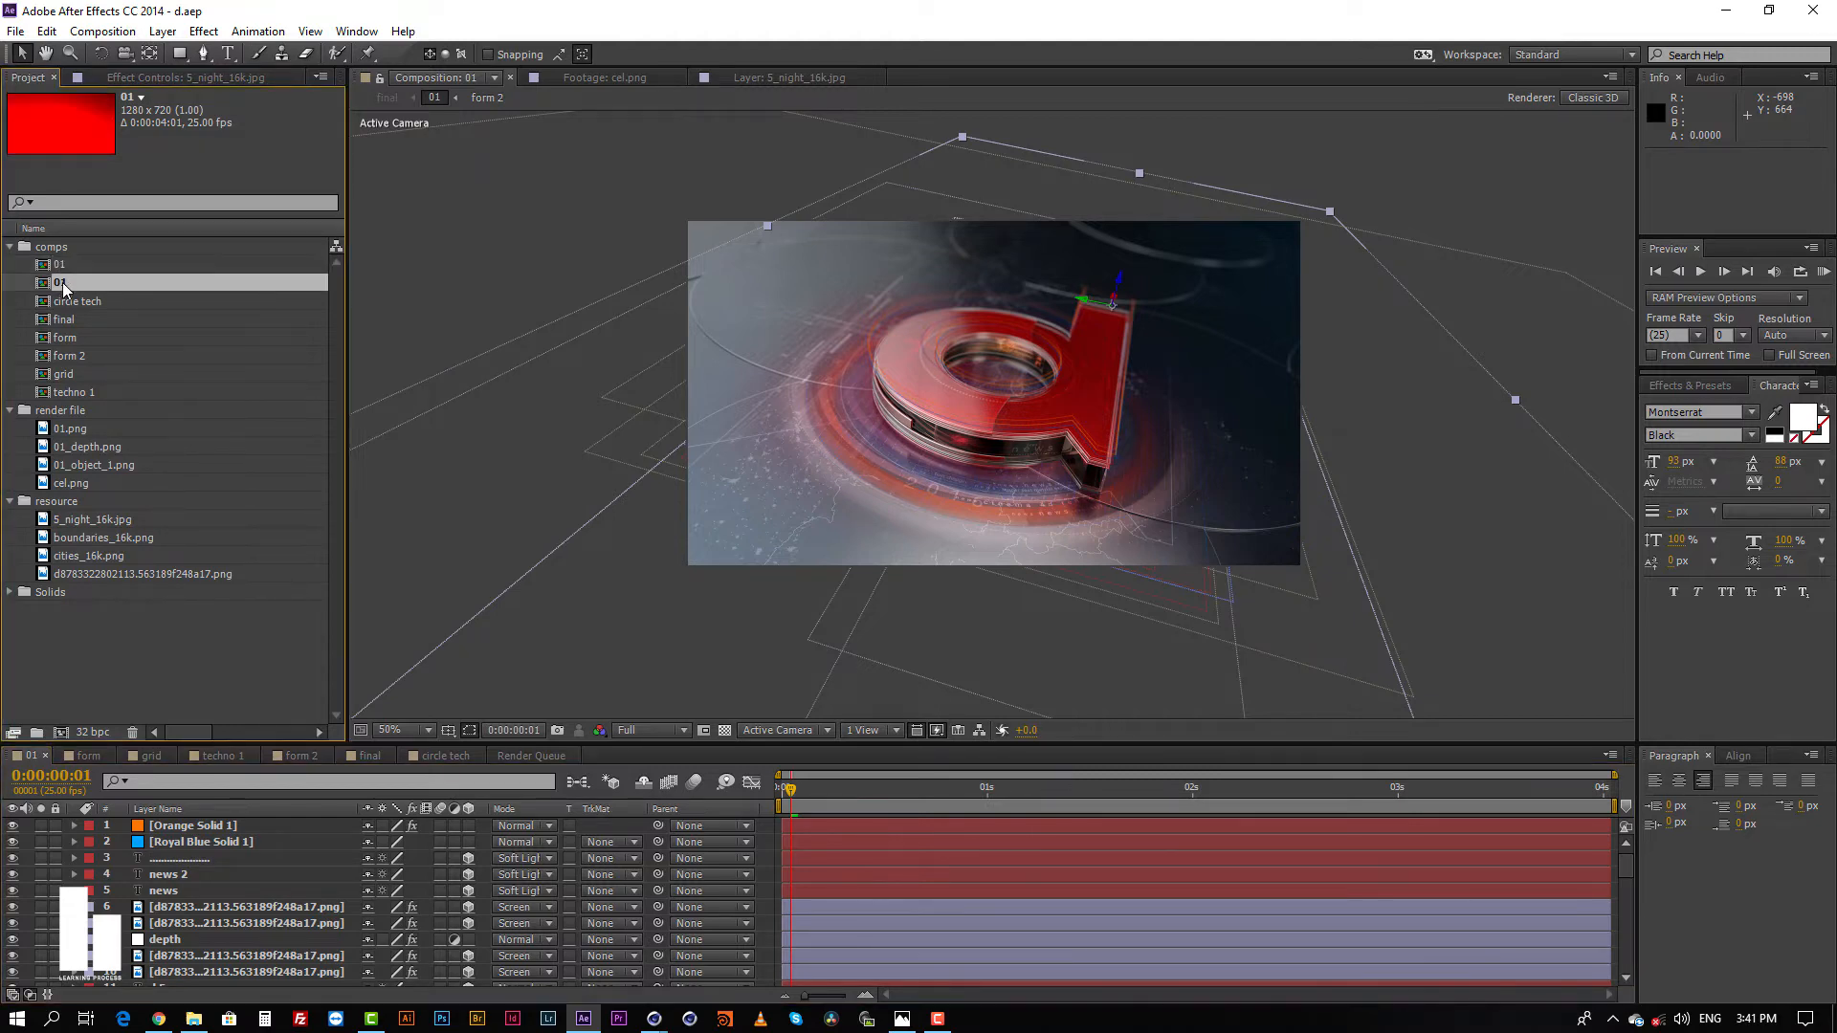
double_click(64, 283)
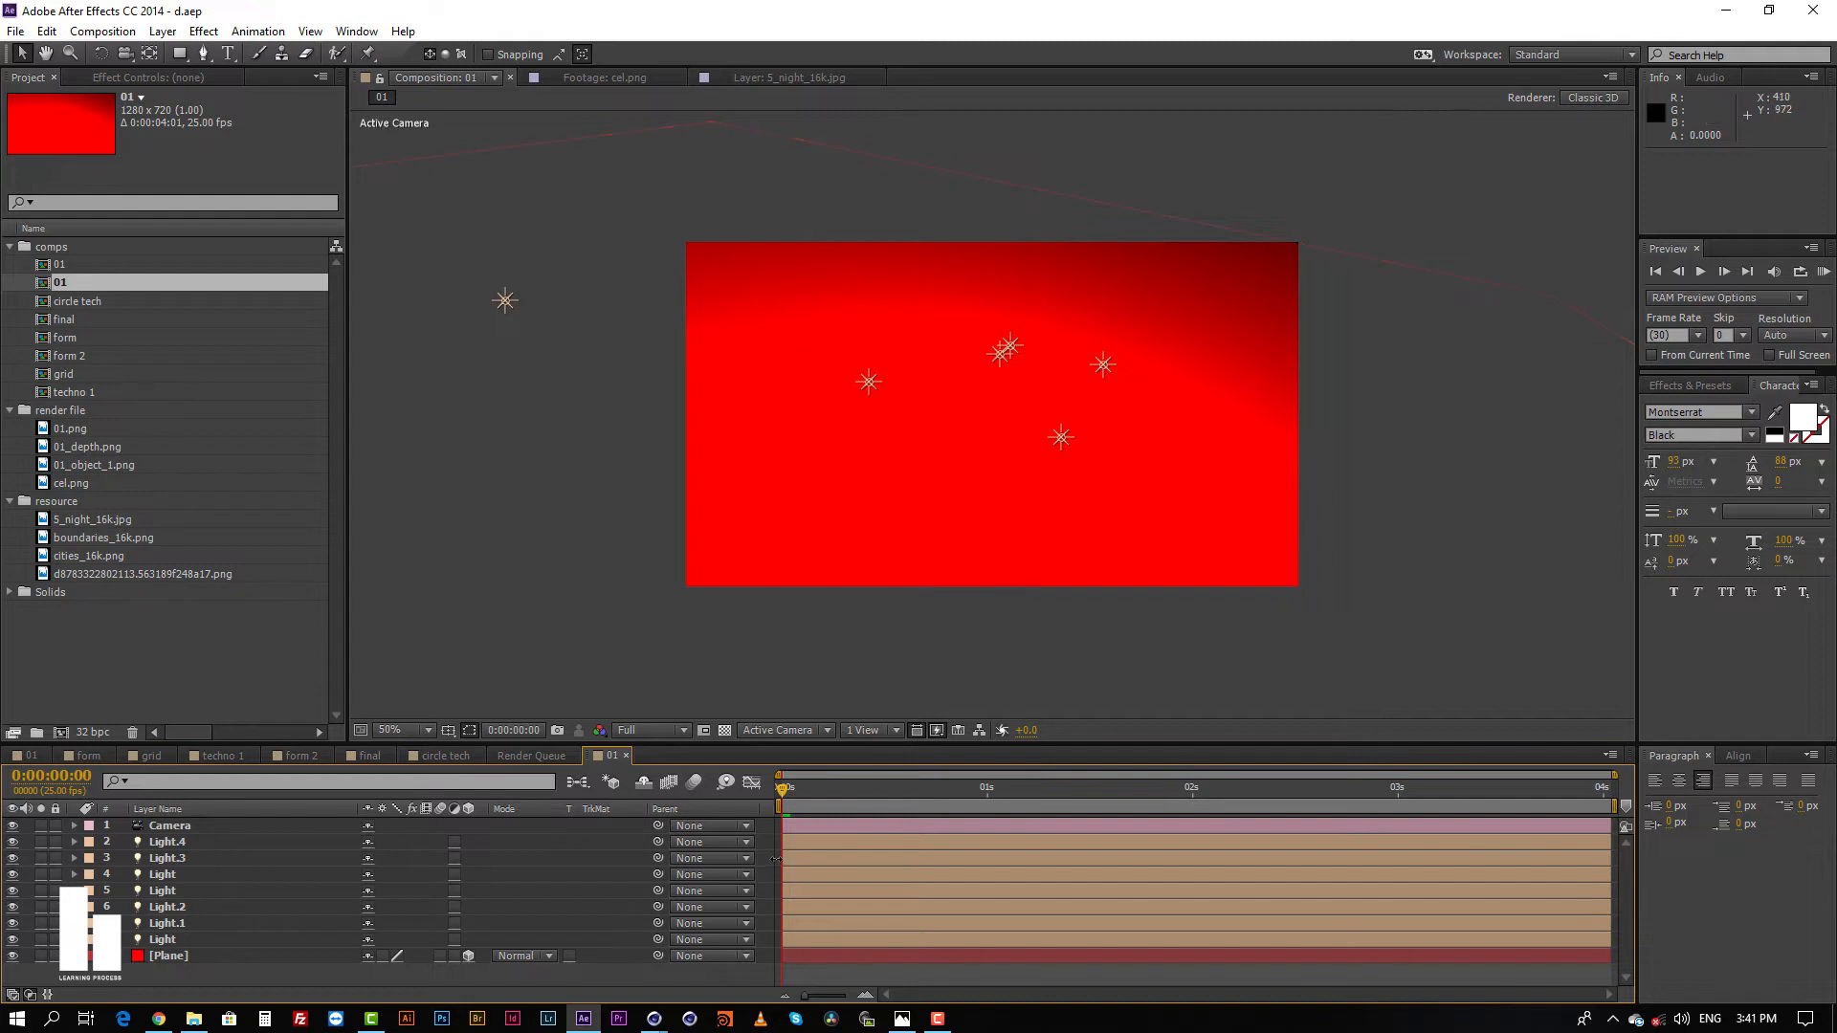
Step: Return to the start of the 01 composition and hide all of its light layers
mouse_move(802, 789)
mouse_down()
mouse_move(1175, 790)
mouse_move(779, 793)
mouse_up()
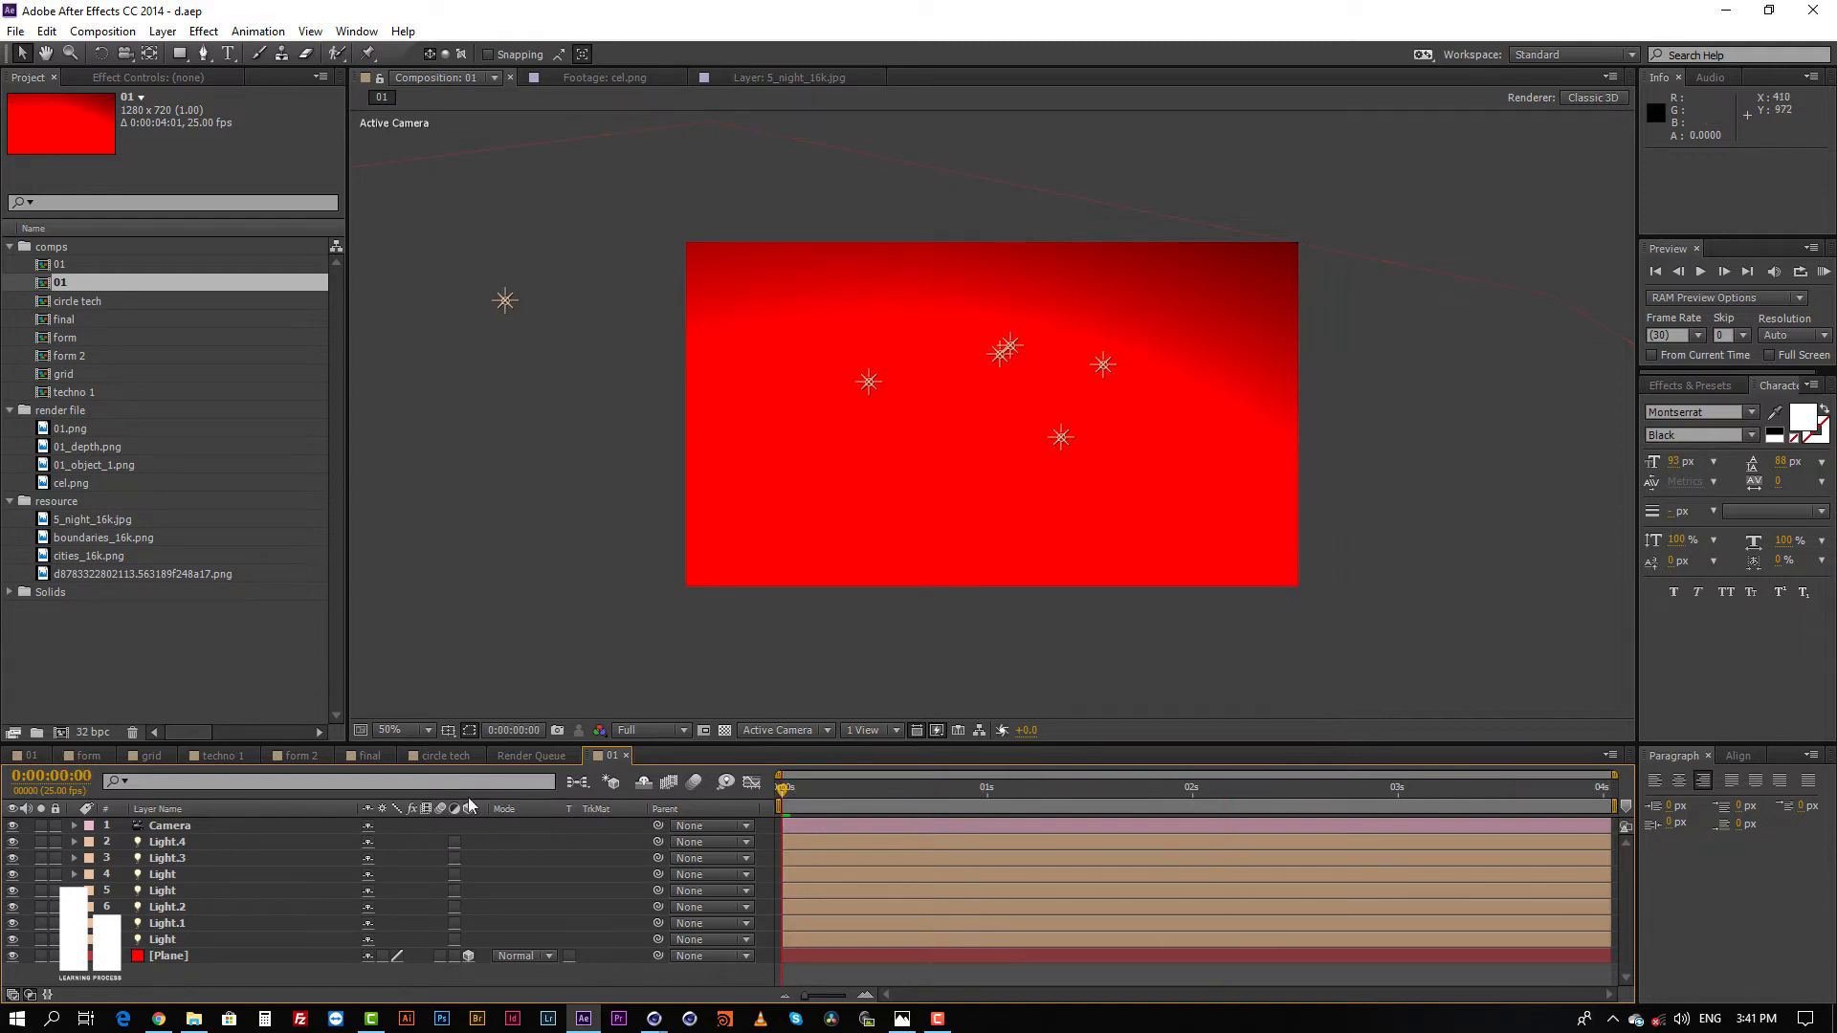
click(197, 829)
drag(13, 842, 11, 937)
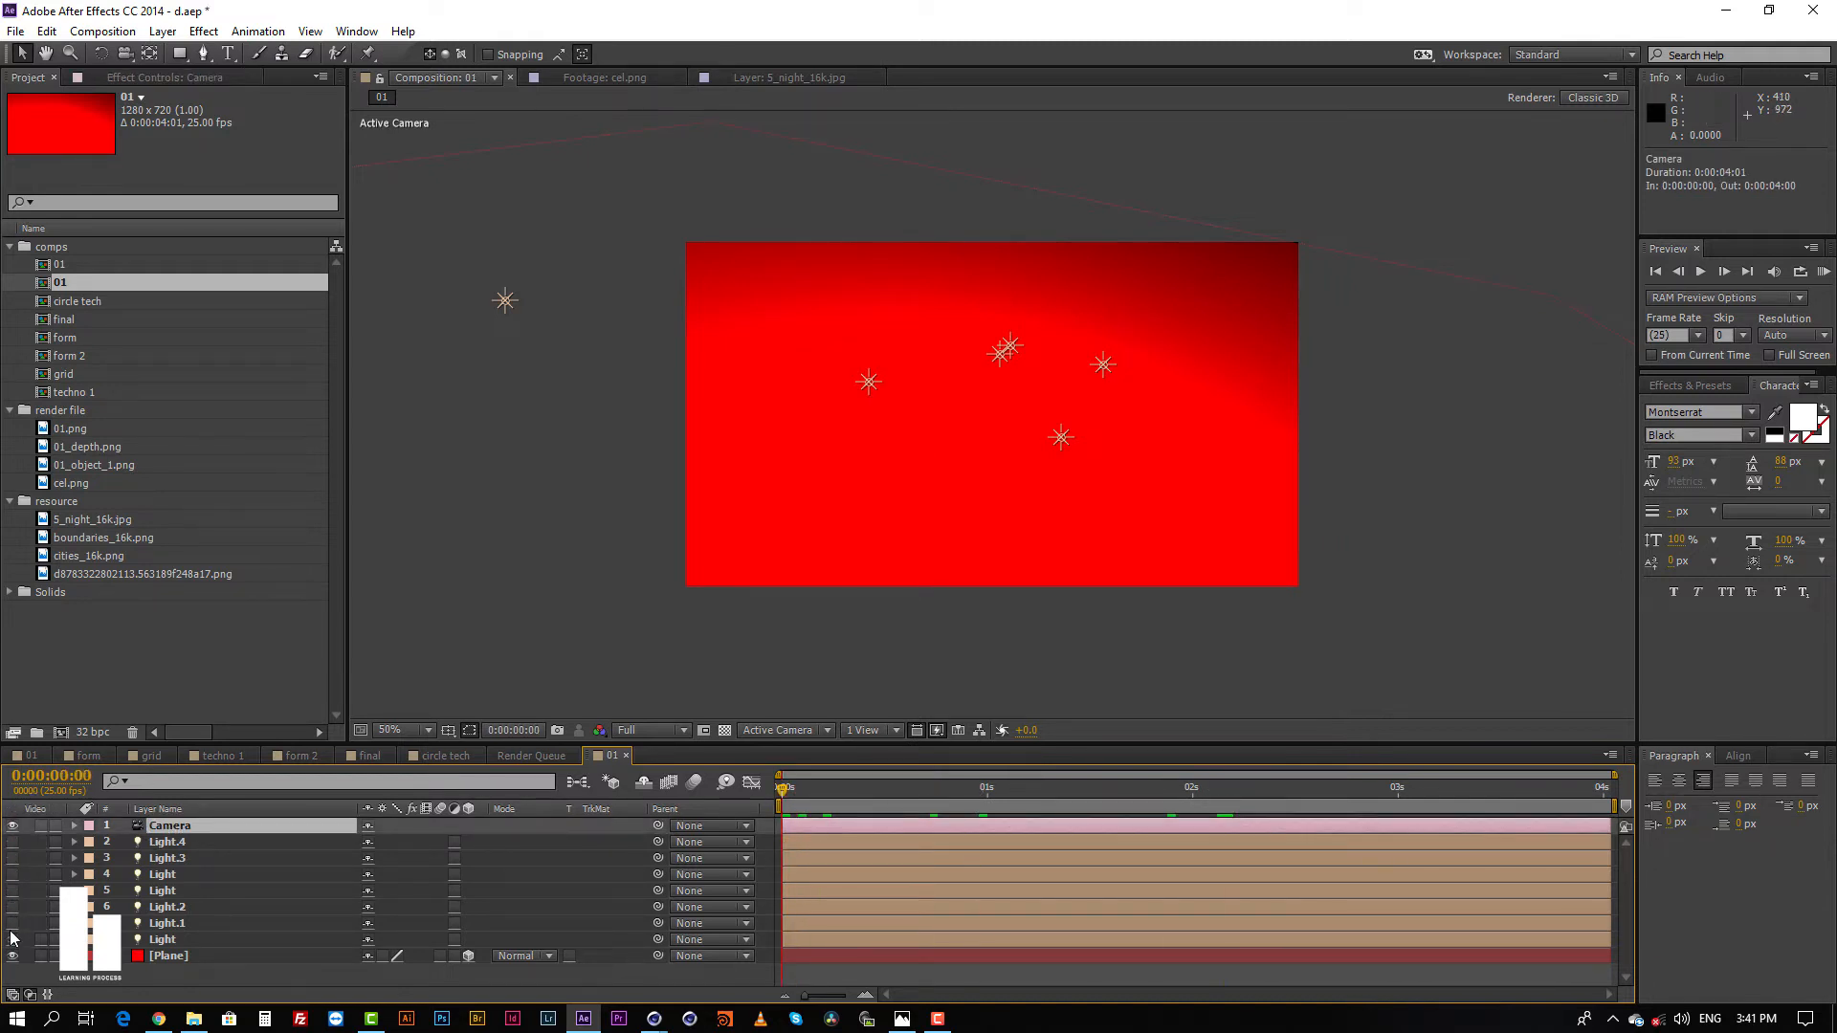
Step: Scale the Plane layer in the 01 composition down uniformly to about 26%
click(832, 956)
key(s)
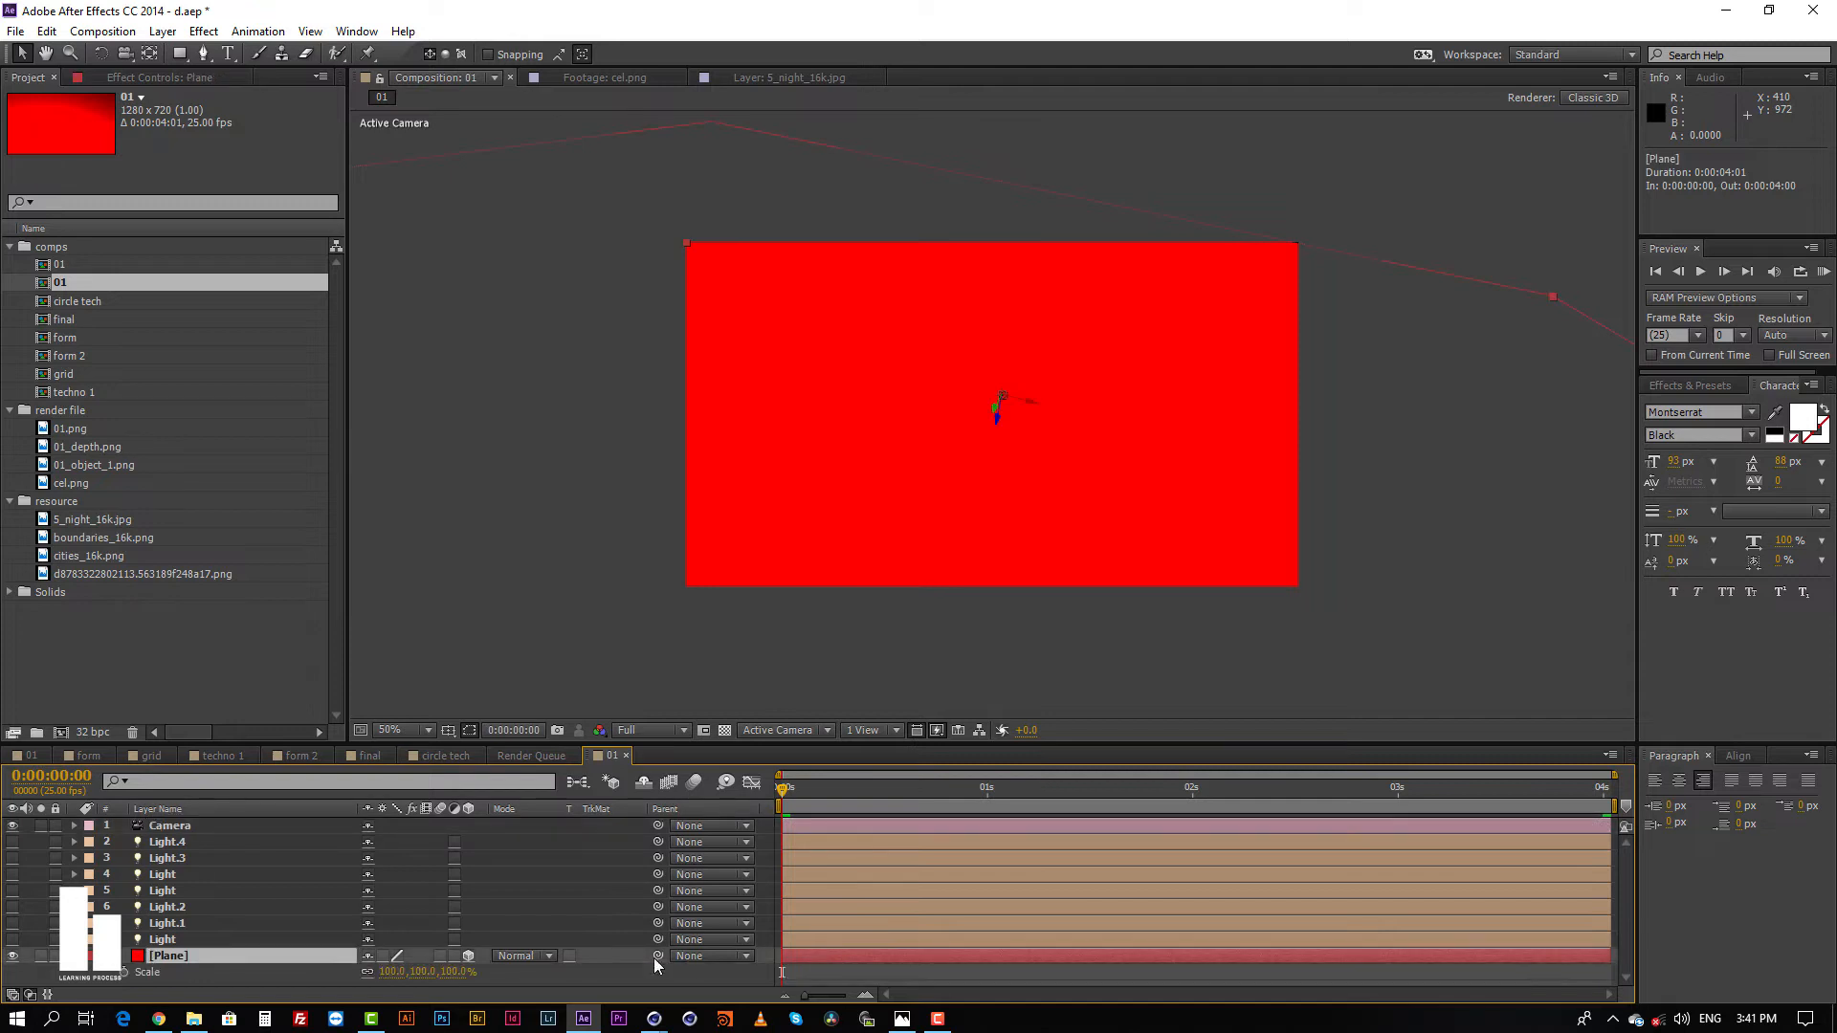
drag(388, 971, 319, 980)
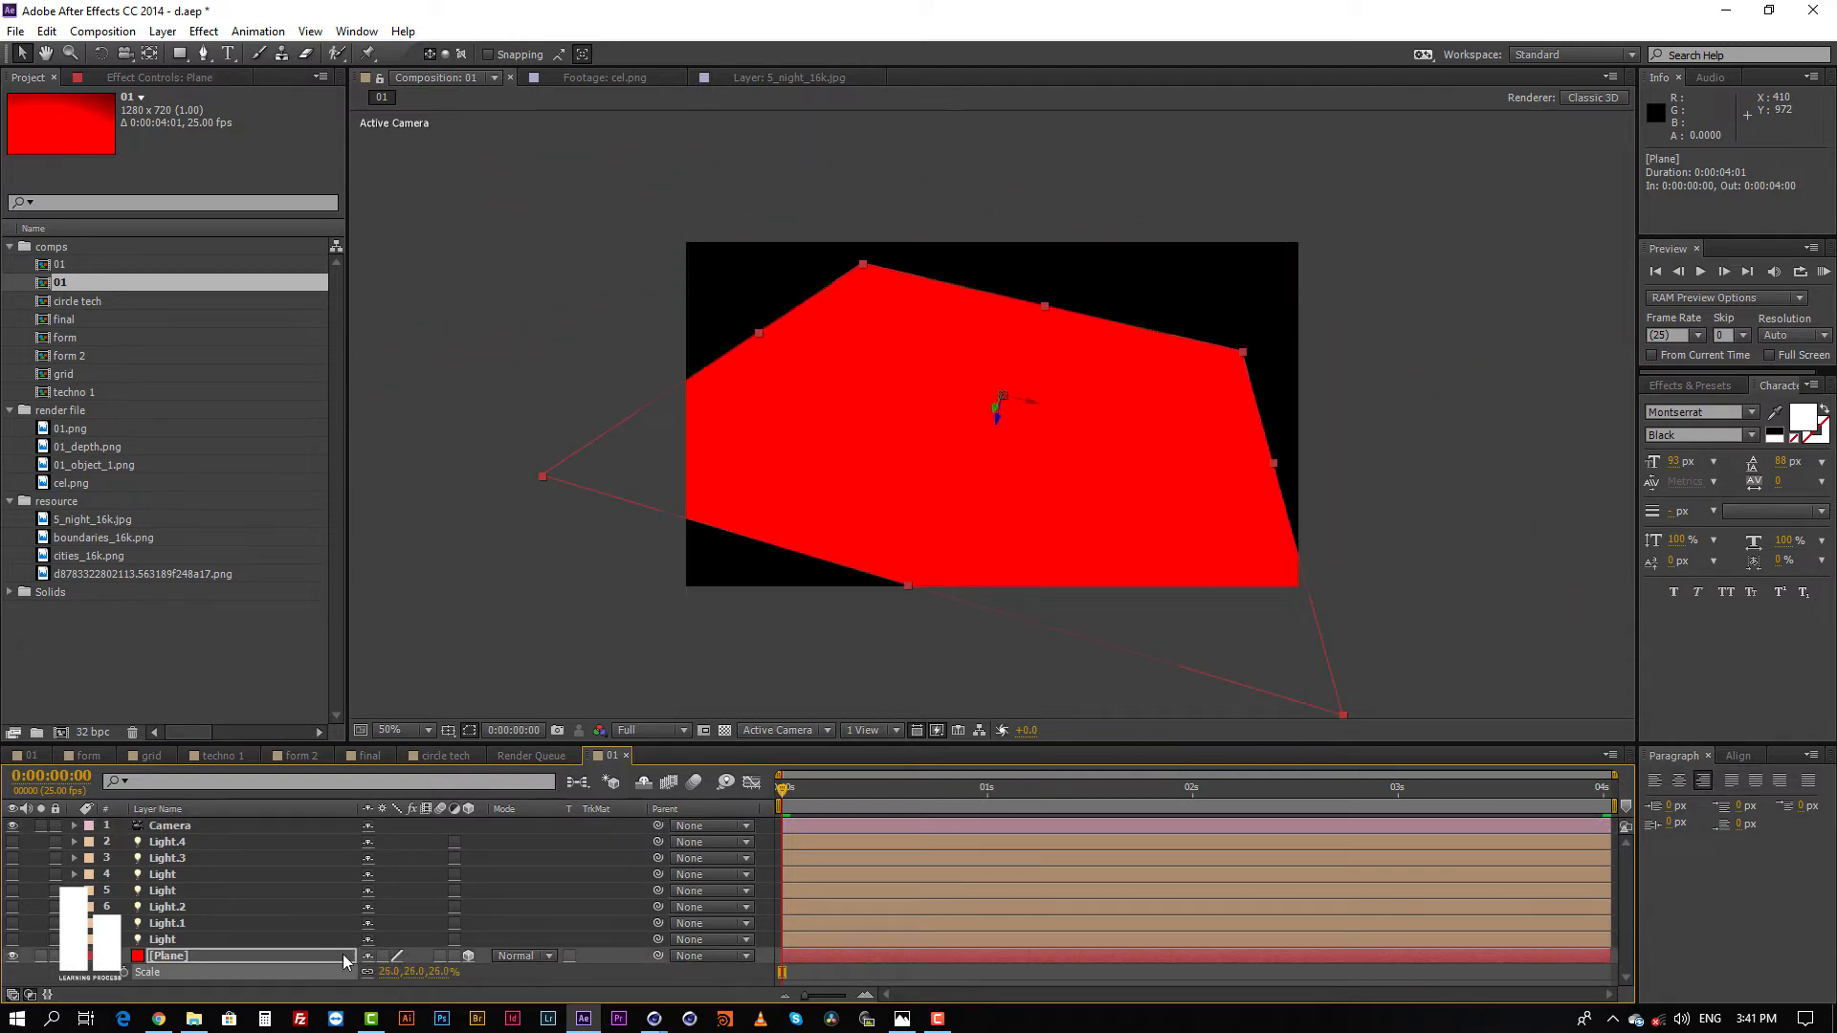
click(849, 981)
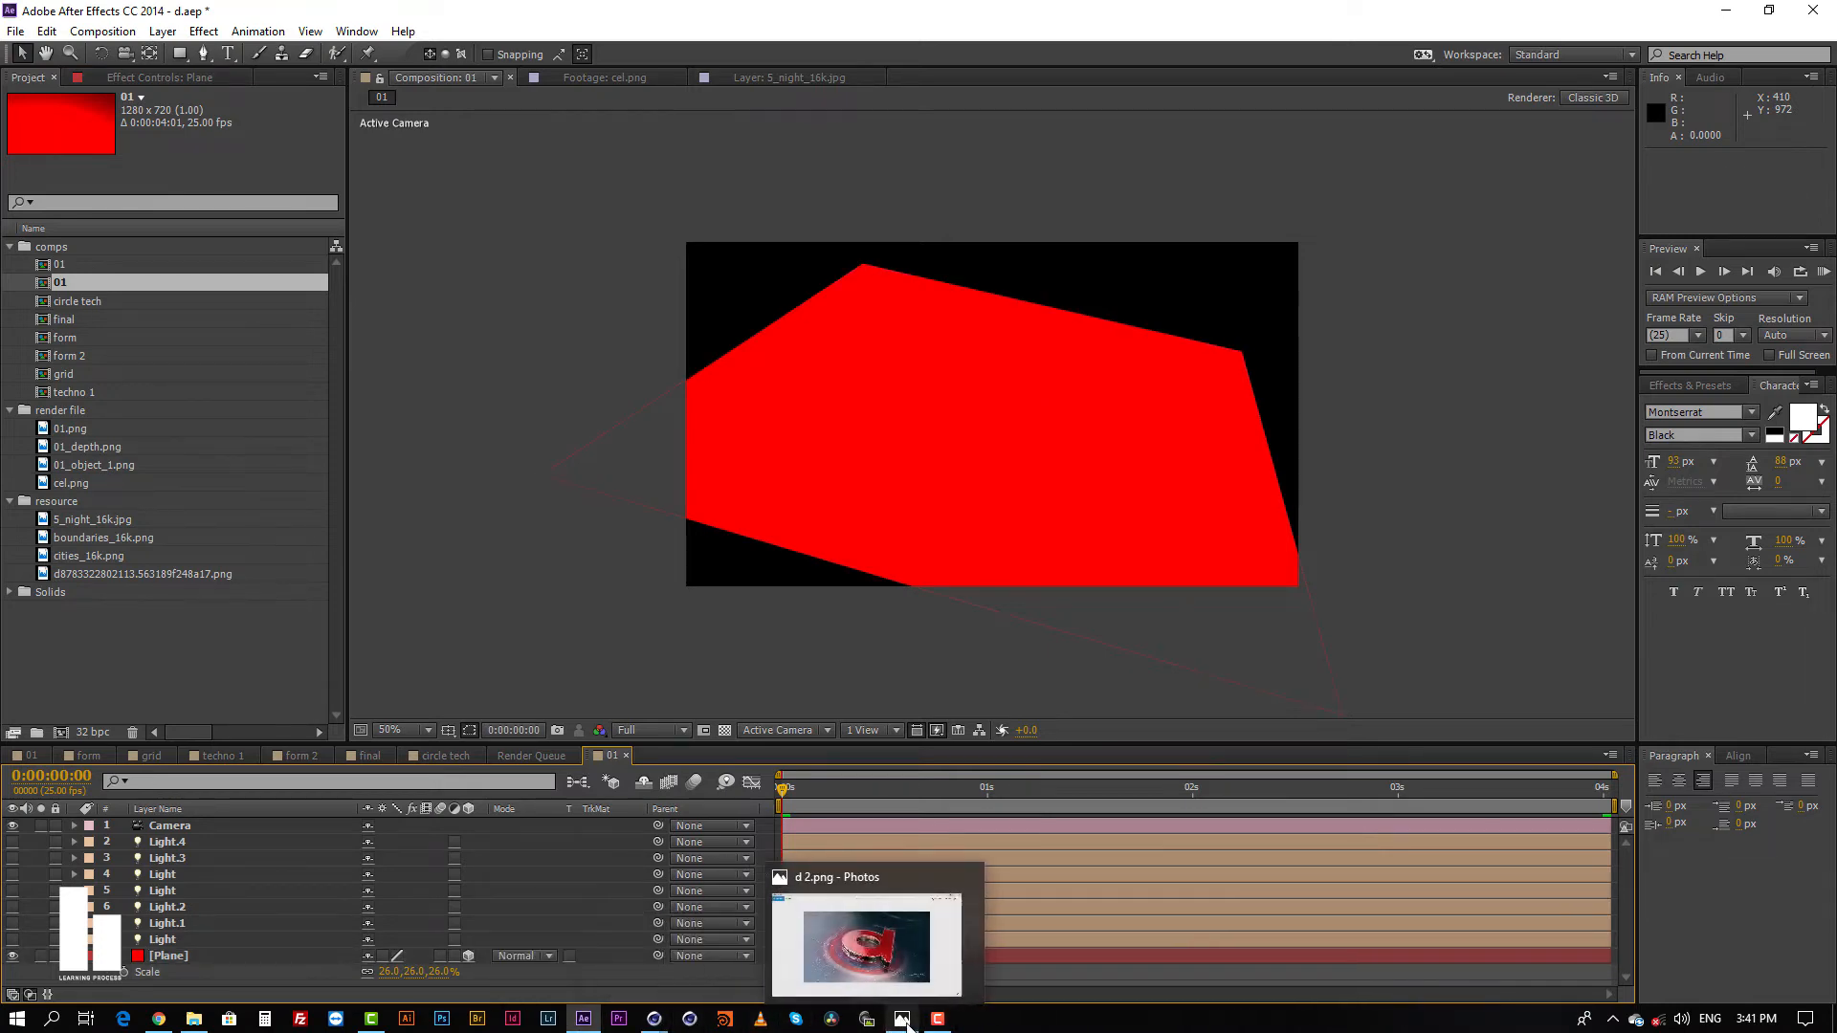
Step: Review the finished d 2.png image in Photos and switch to the main Cinema 4D window
click(902, 1018)
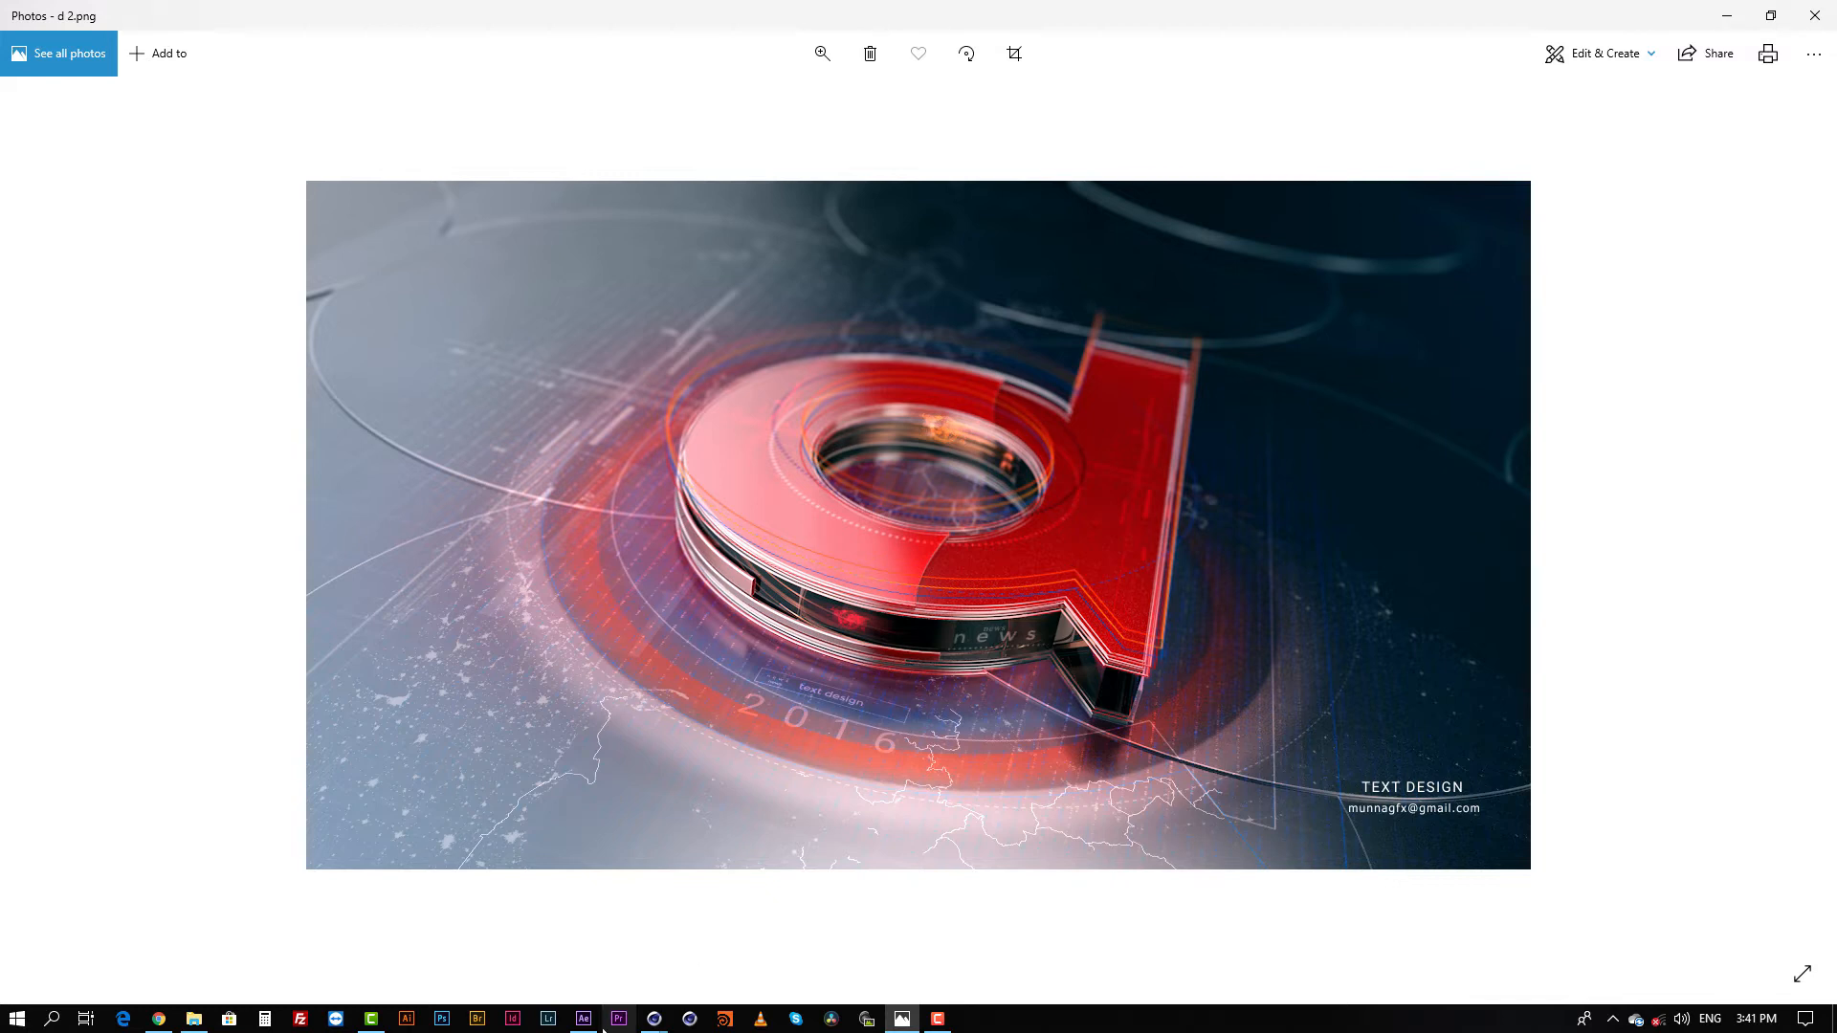
mouse_move(654, 1019)
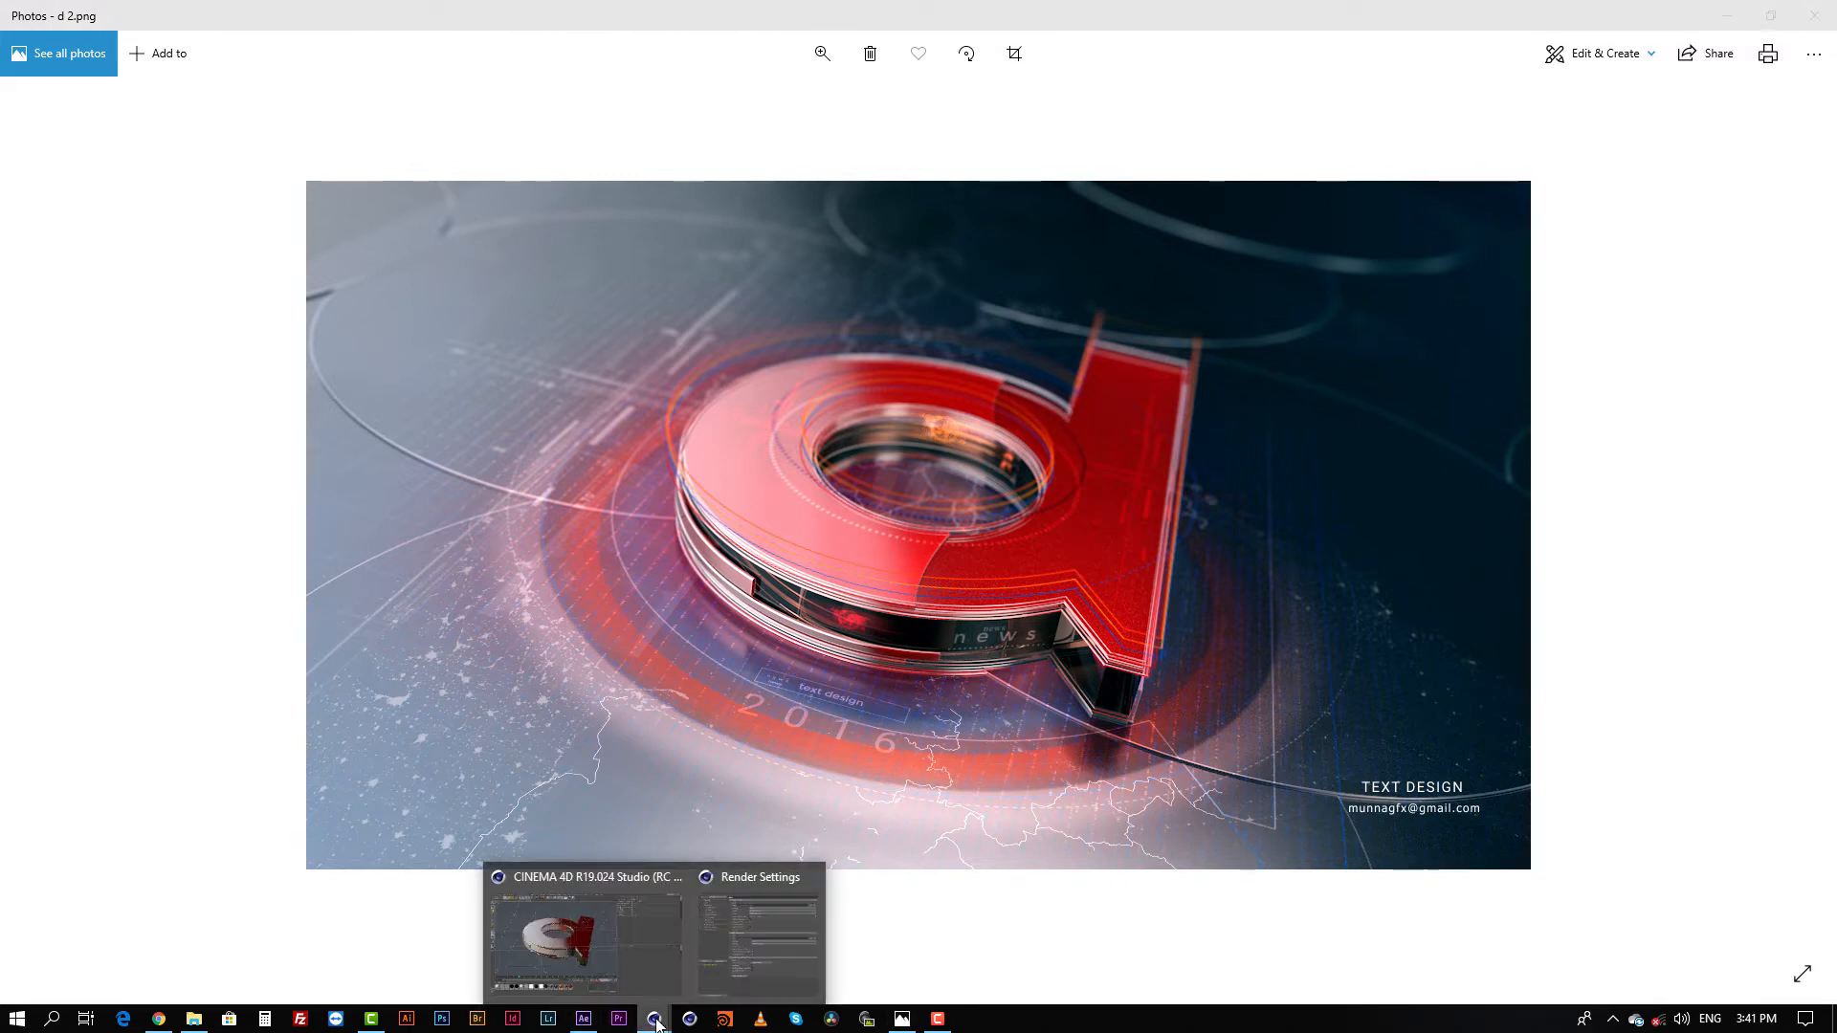
click(616, 878)
Step: Select the Plane for position object, try moving it in the perspective view, and undo the move
click(1216, 203)
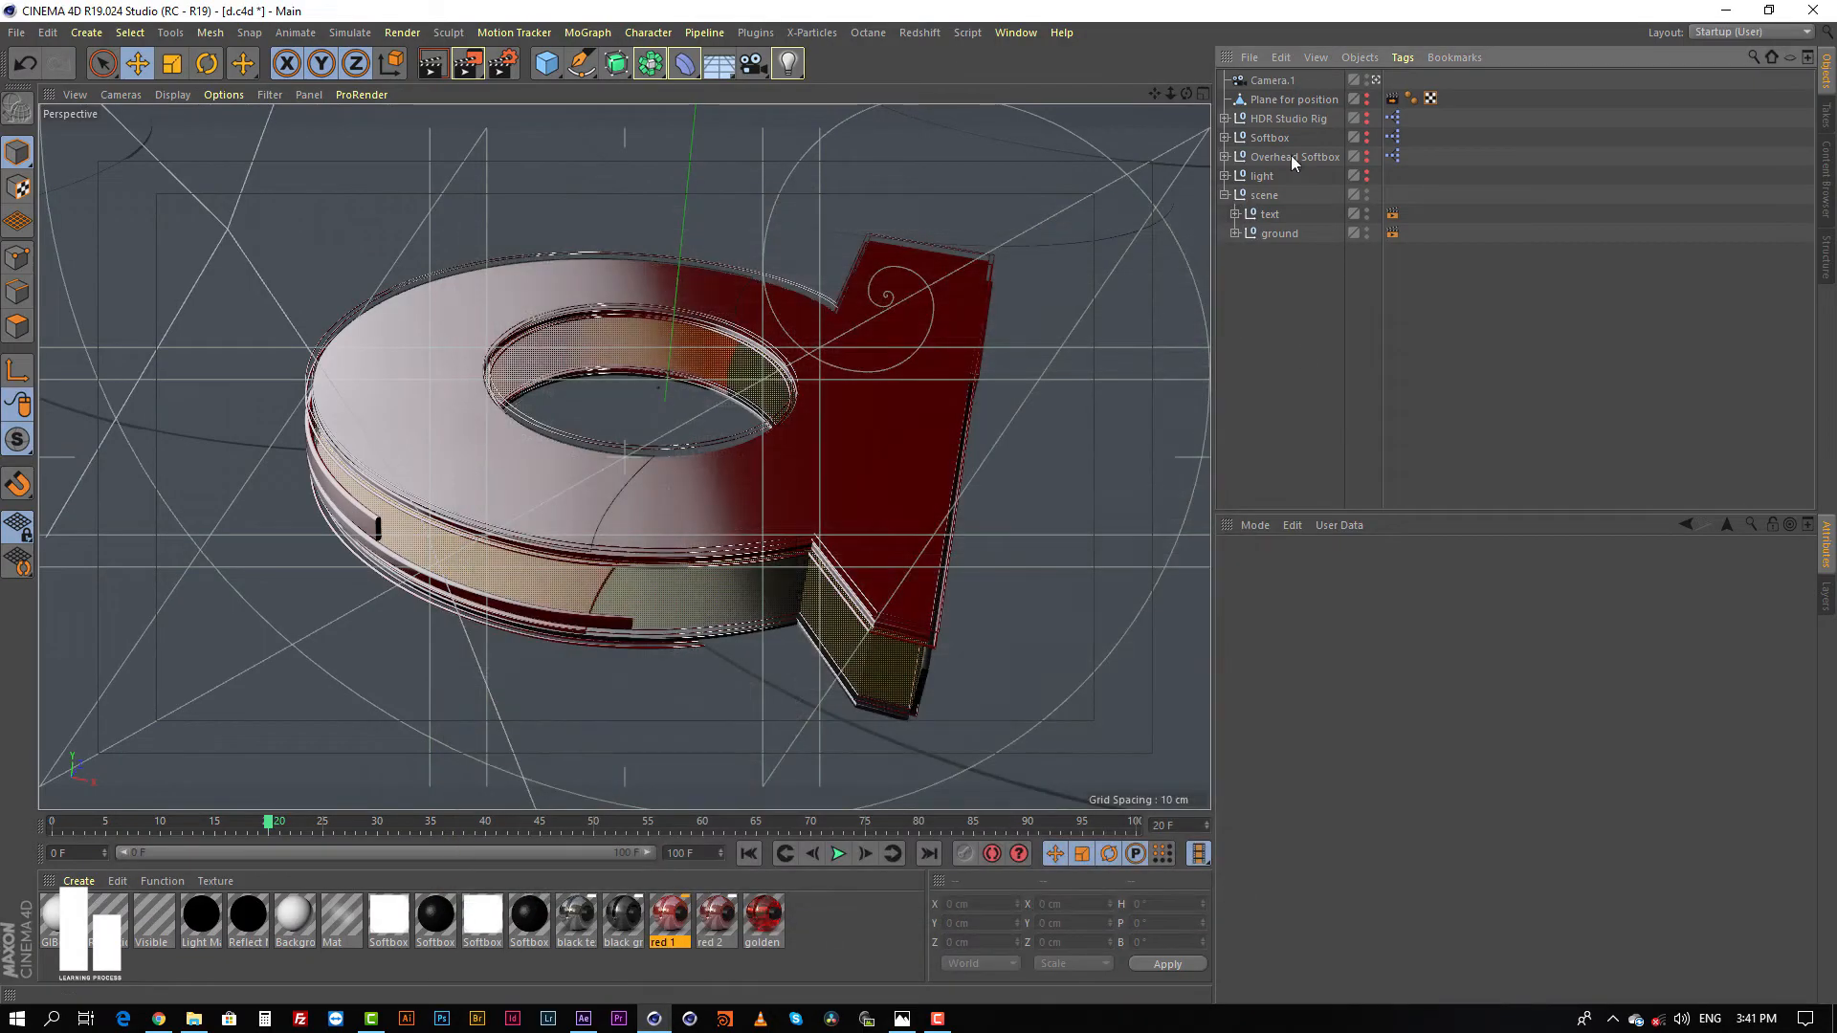
click(1288, 101)
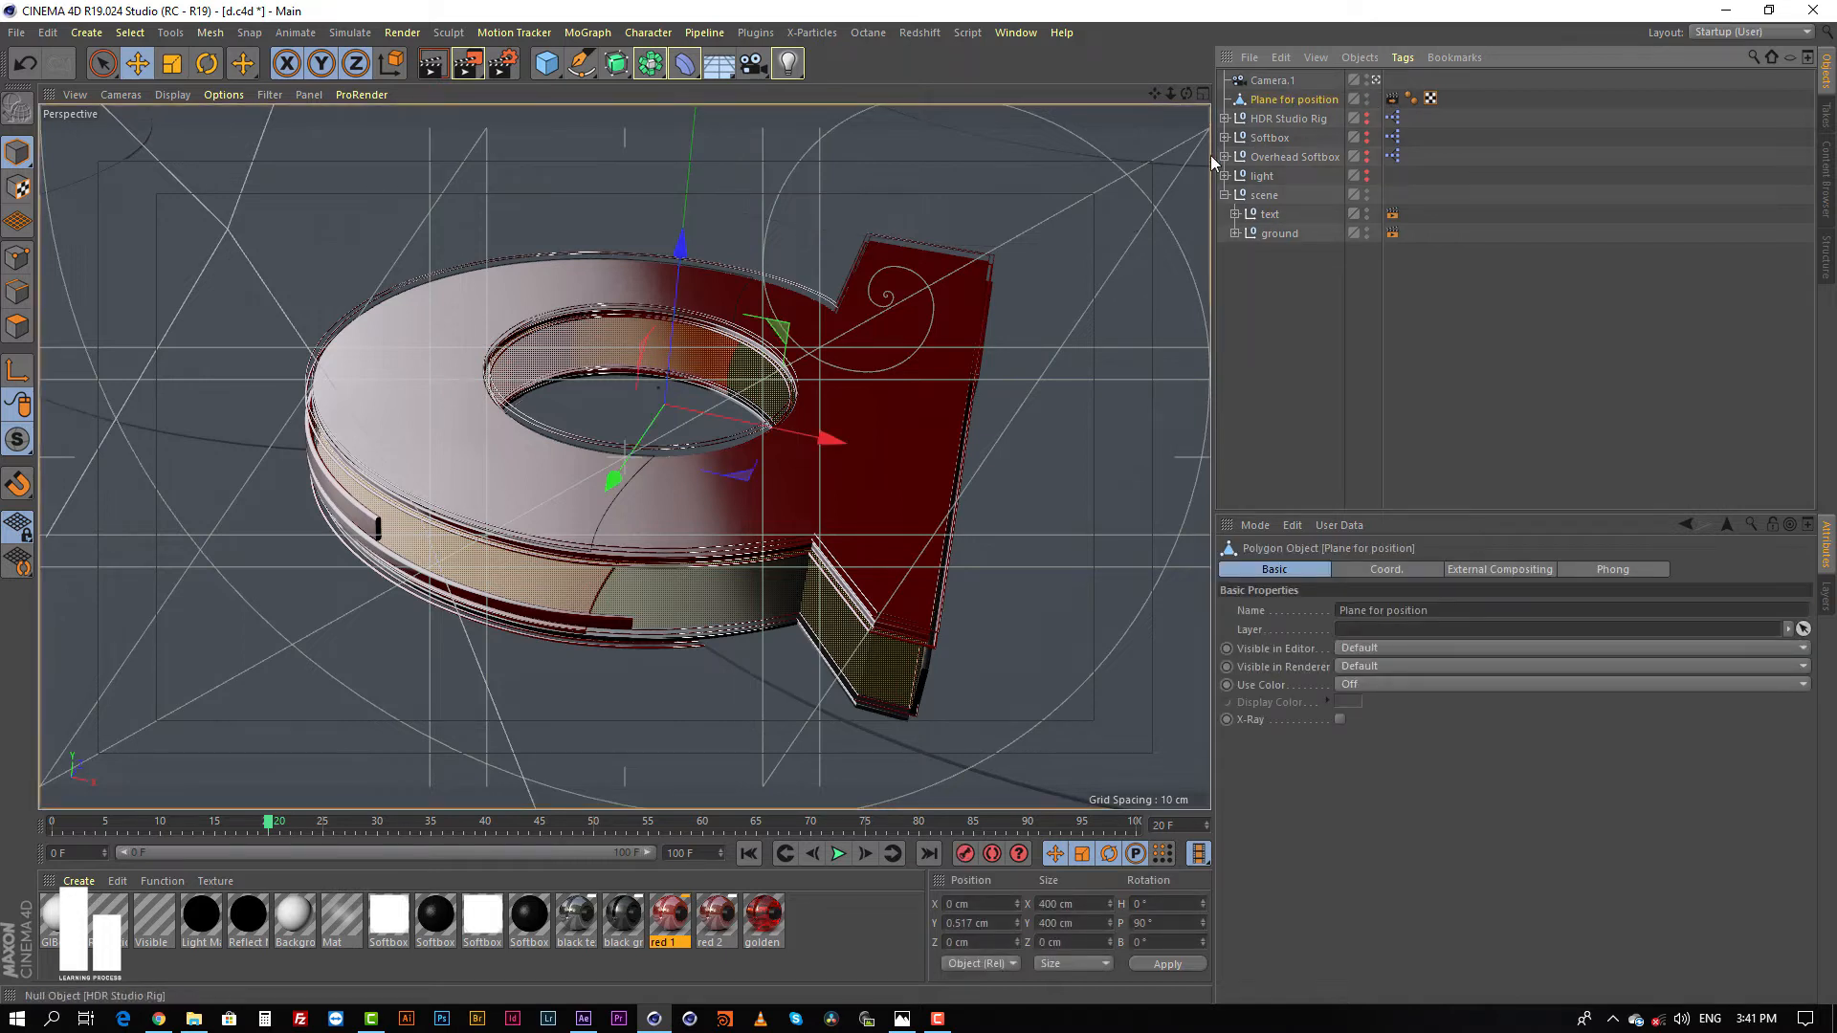
drag(673, 335, 730, 289)
key(ctrl+z)
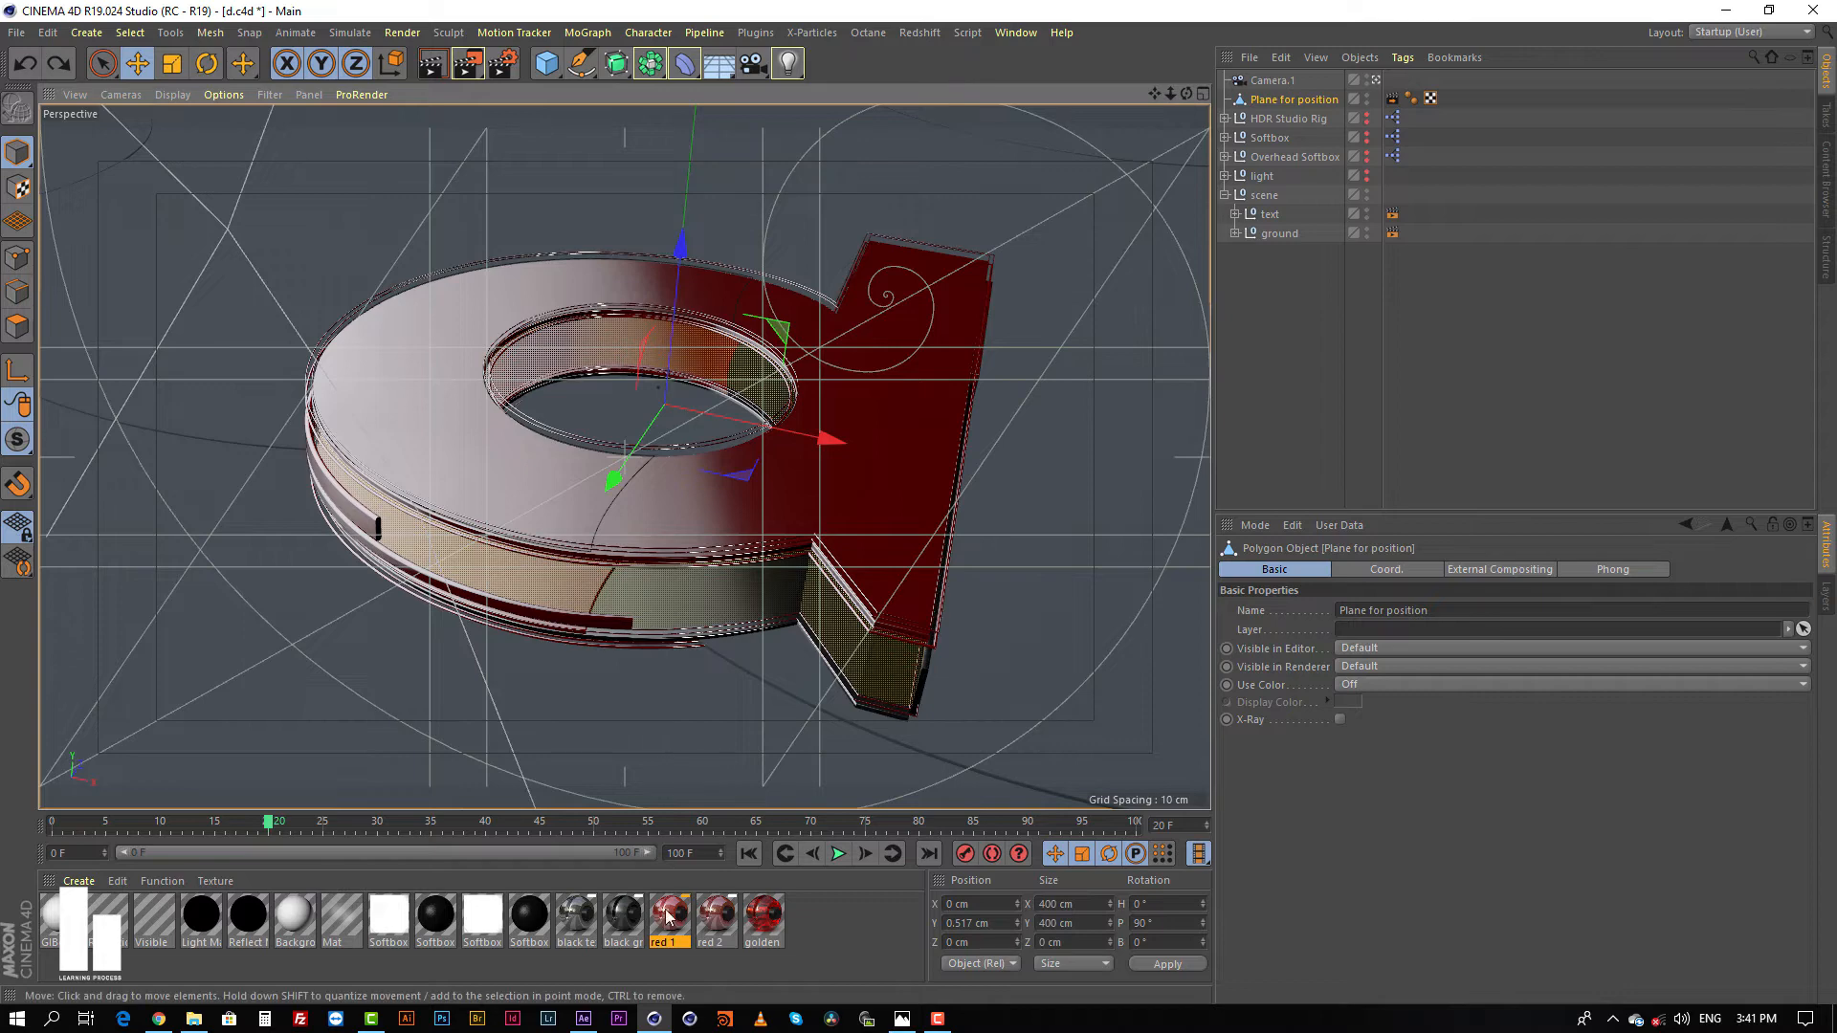
Step: Switch to After Effects and display the full composite 01 composition at 100% magnification
click(585, 1019)
click(31, 756)
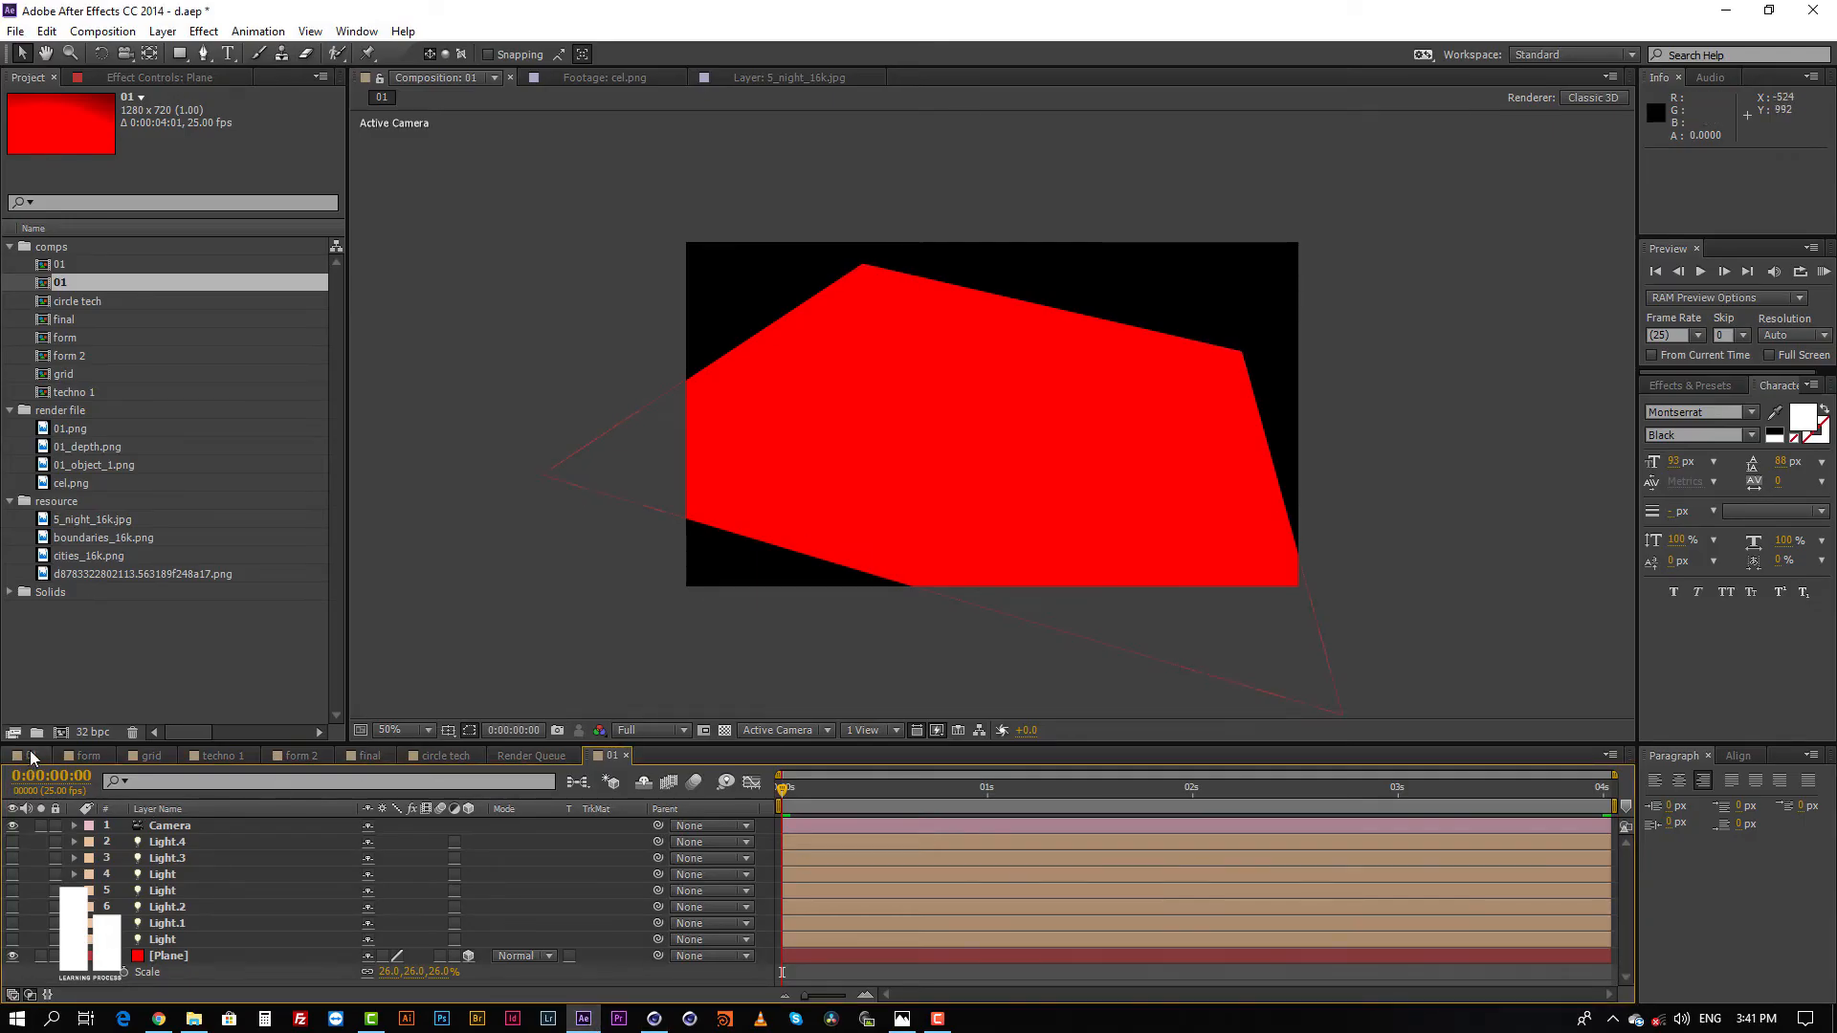
key(slash)
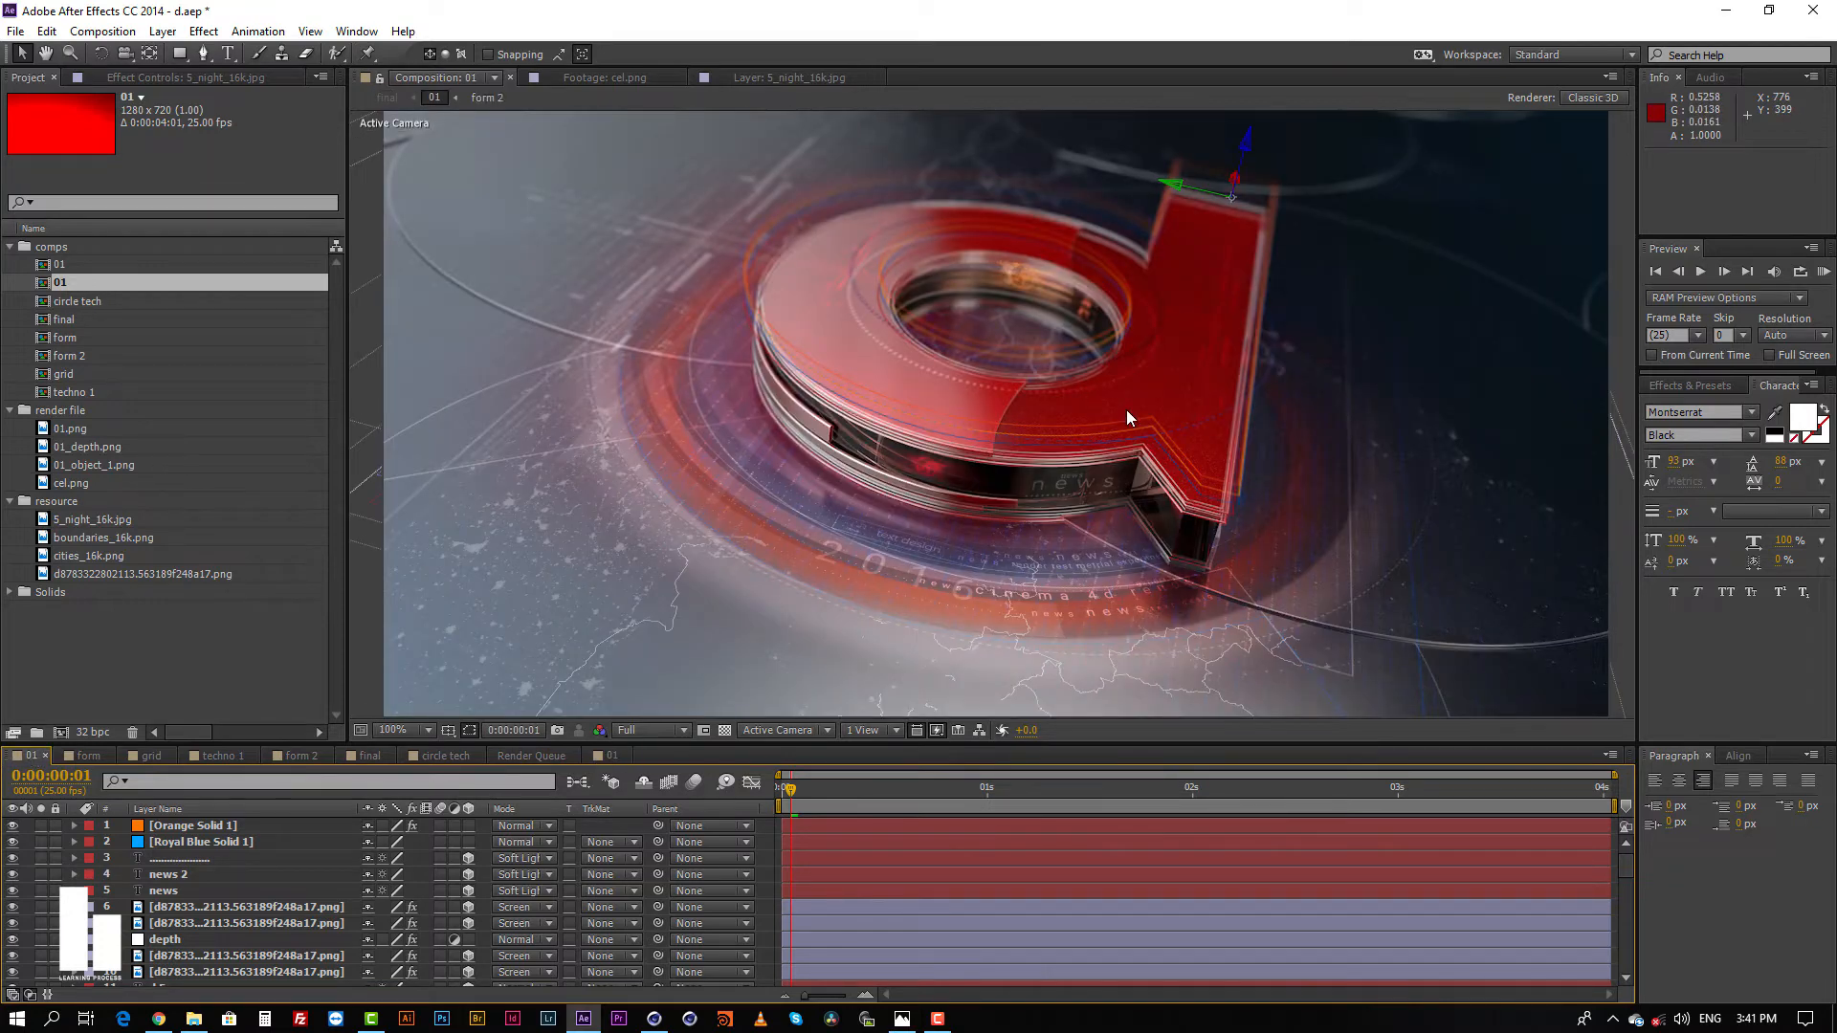
key(comma)
key(period)
Step: Find the 01.png render layer near the end of the layer stack and solo it
scroll(842, 875, down, 8)
click(846, 874)
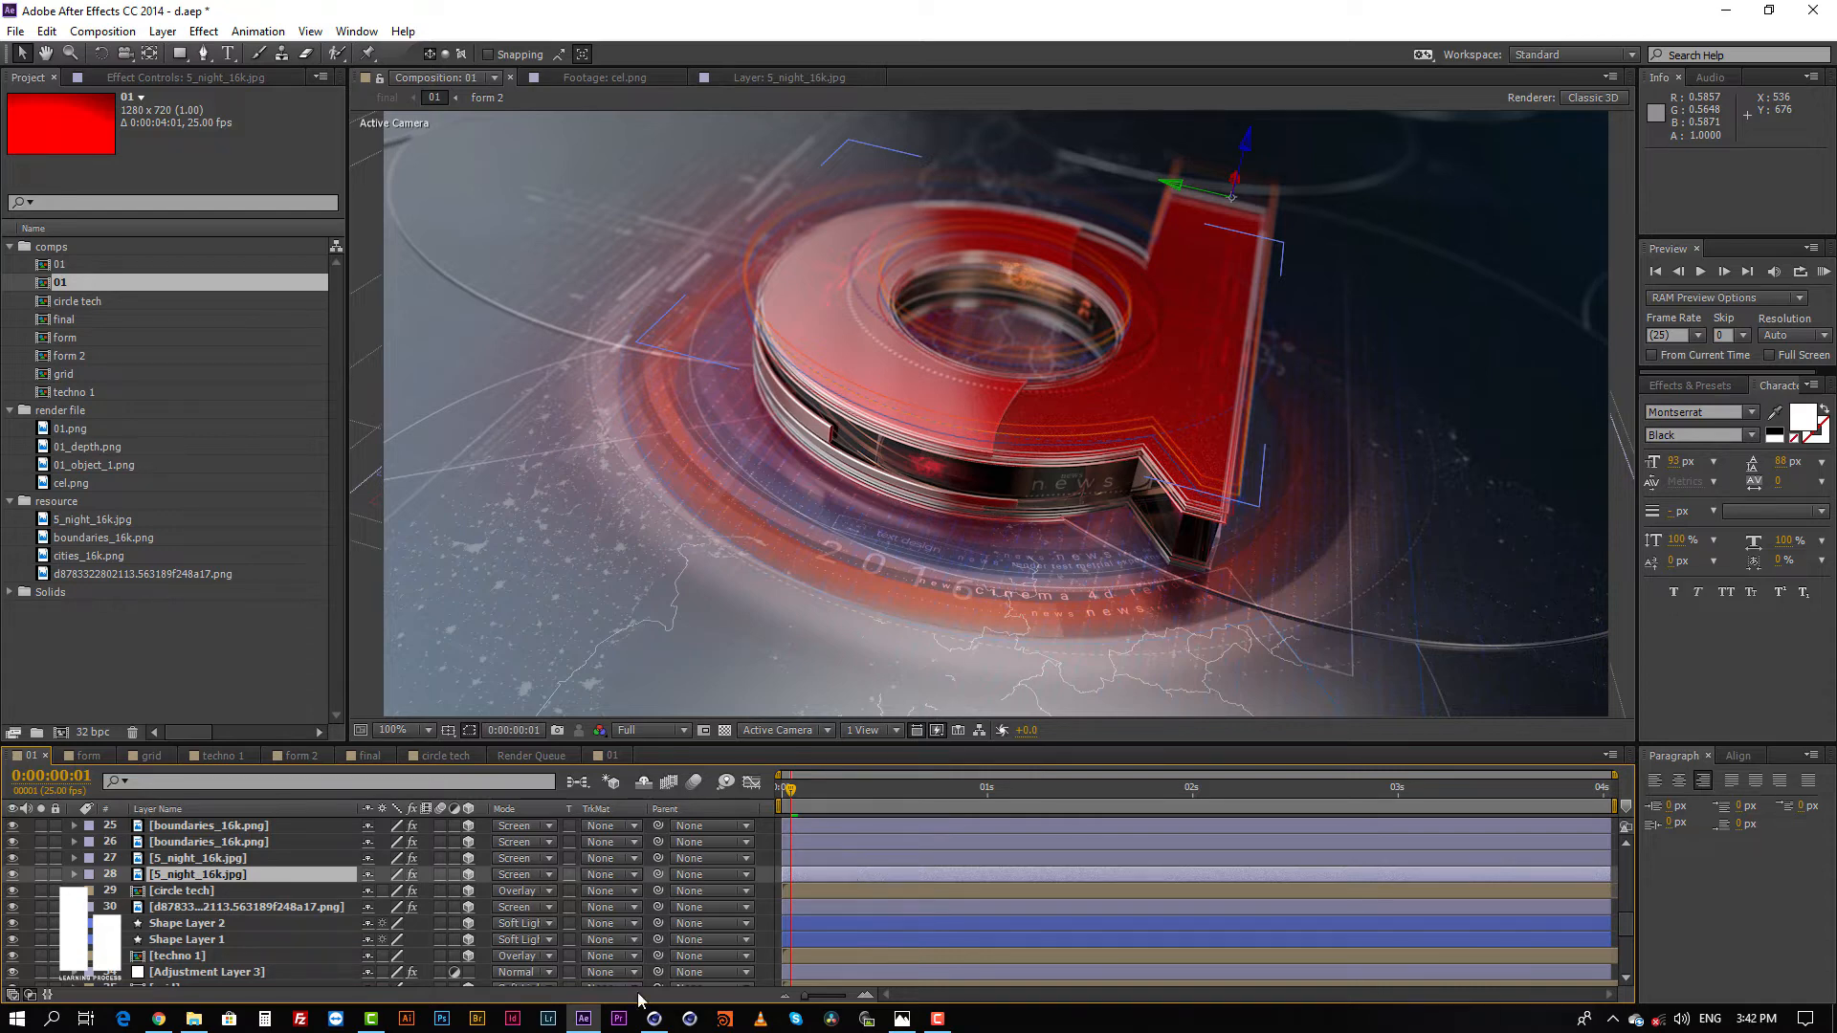
click(189, 629)
key(comma)
key(period)
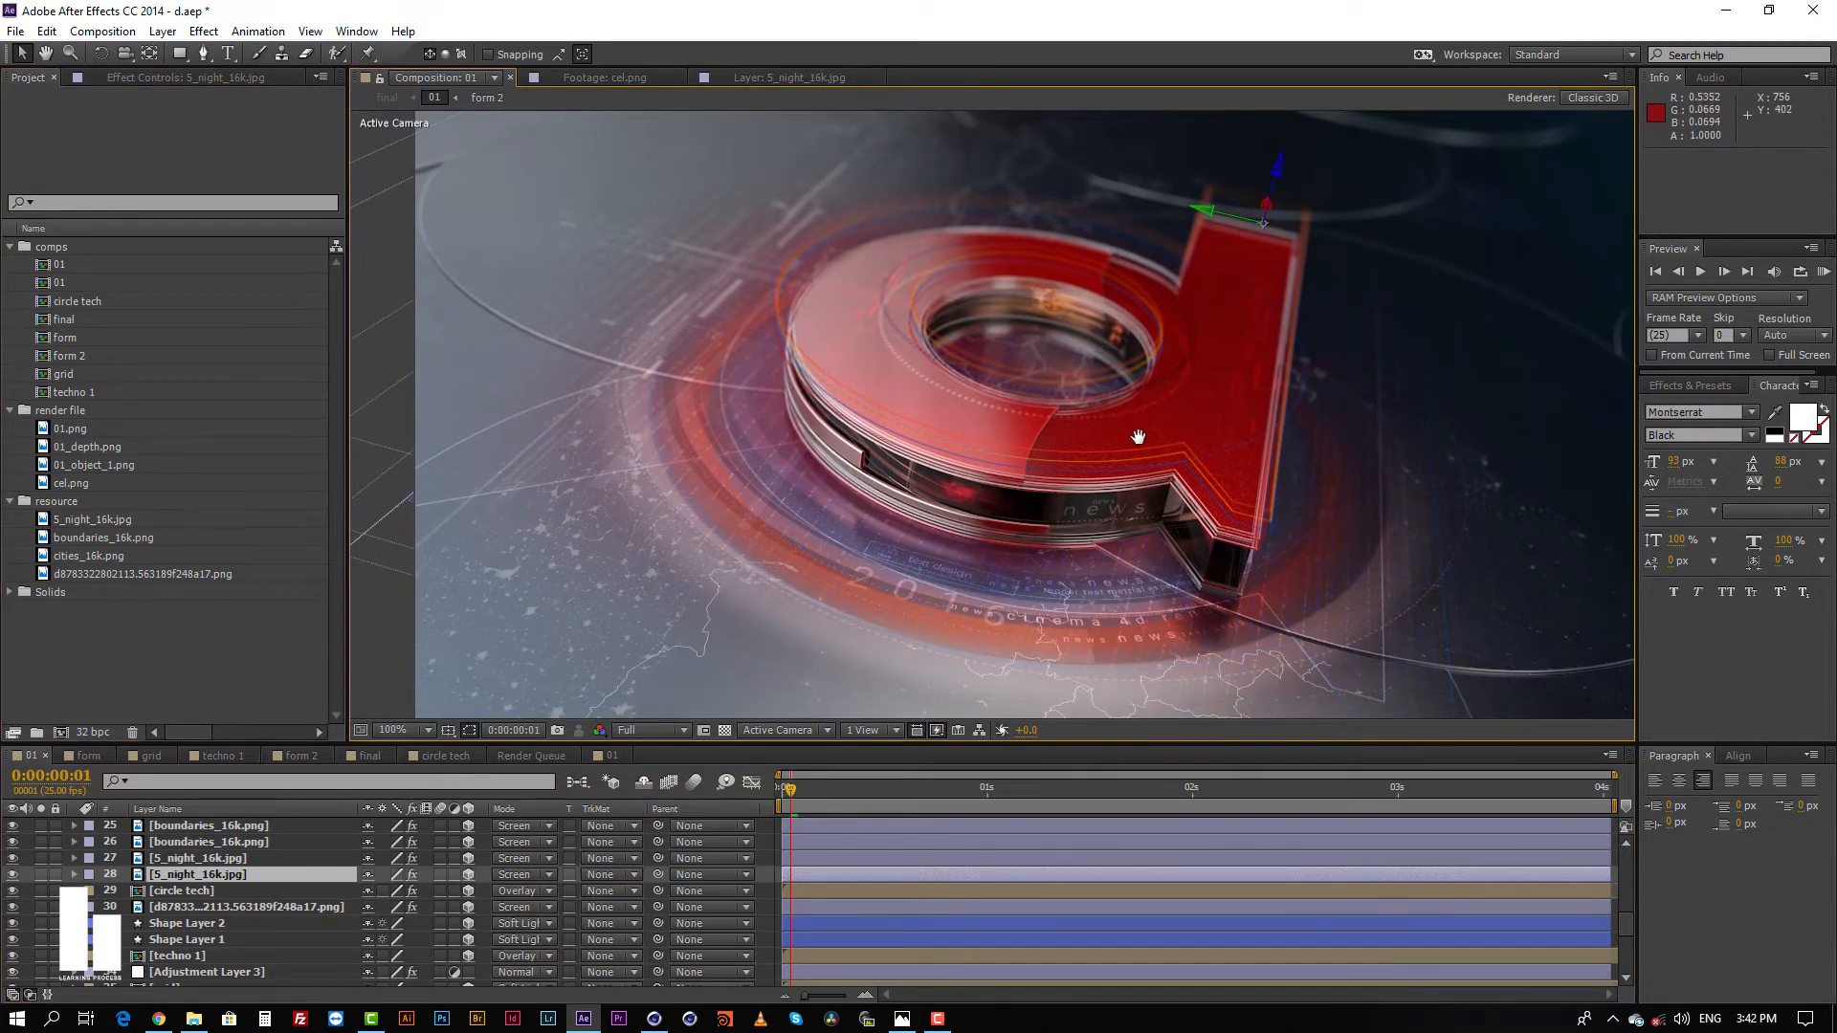
scroll(806, 922, down, 3)
scroll(274, 934, down, 2)
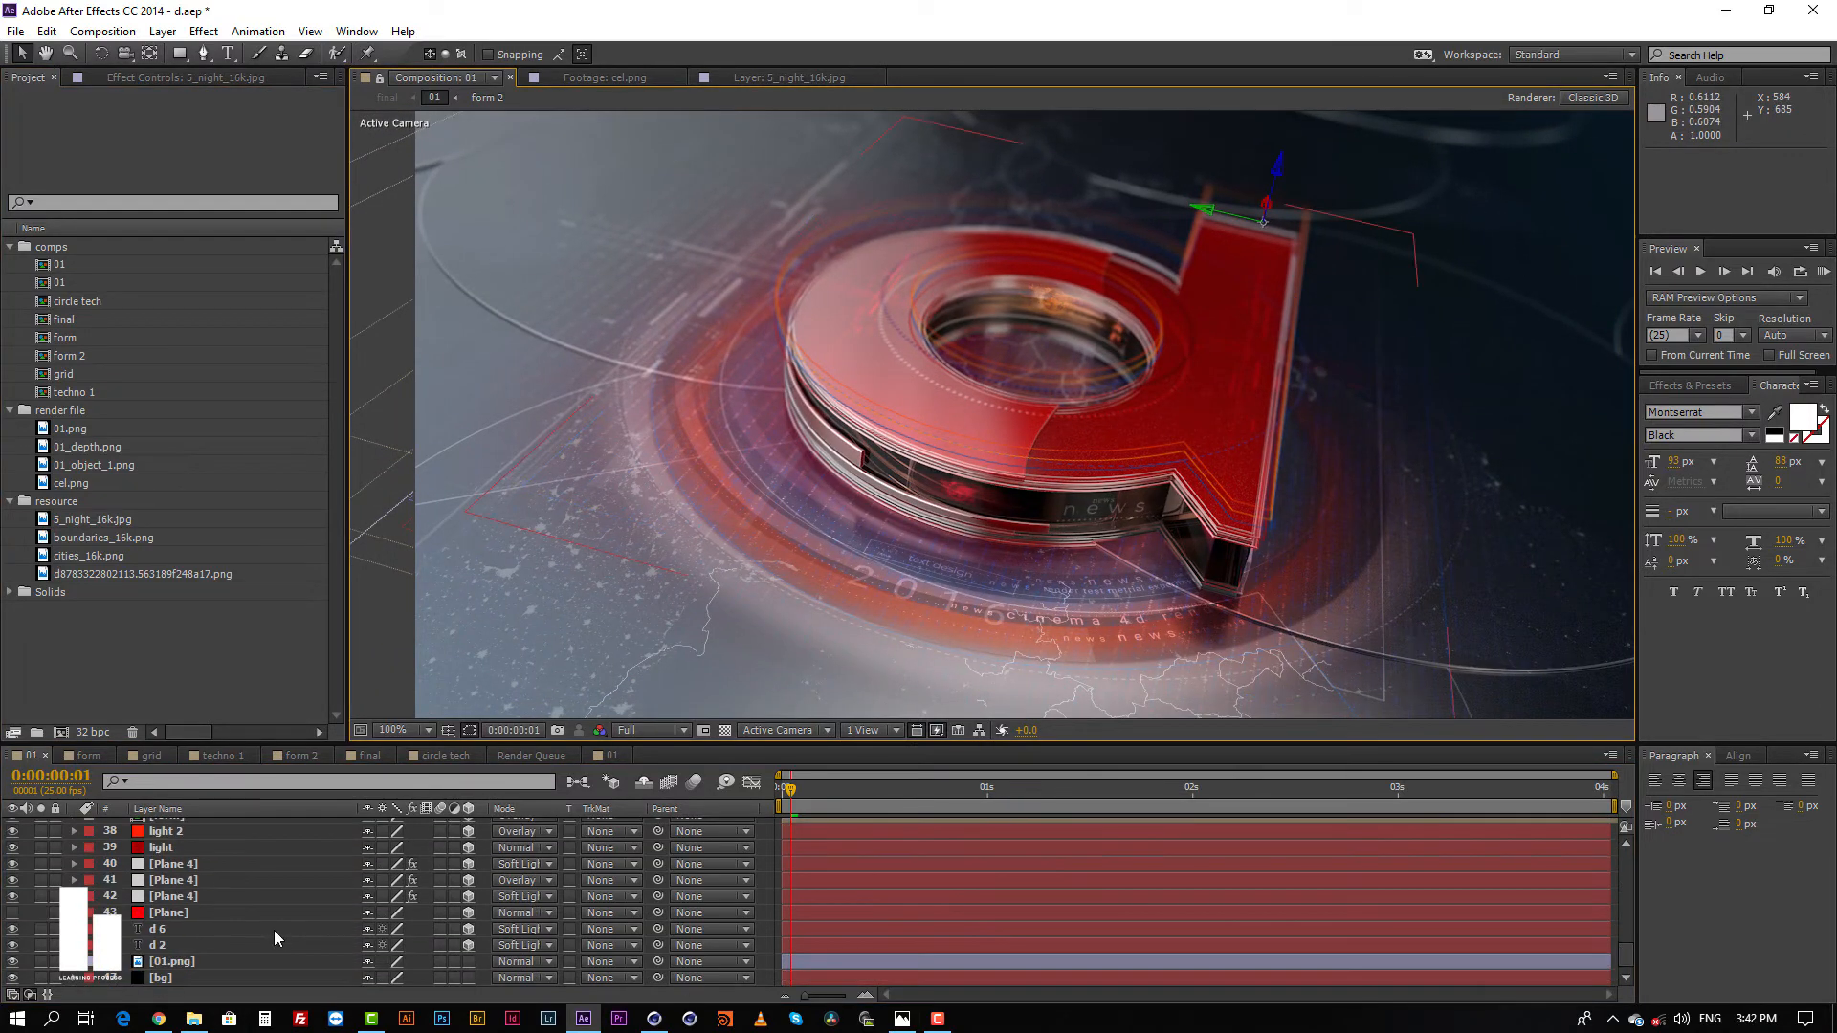
click(156, 945)
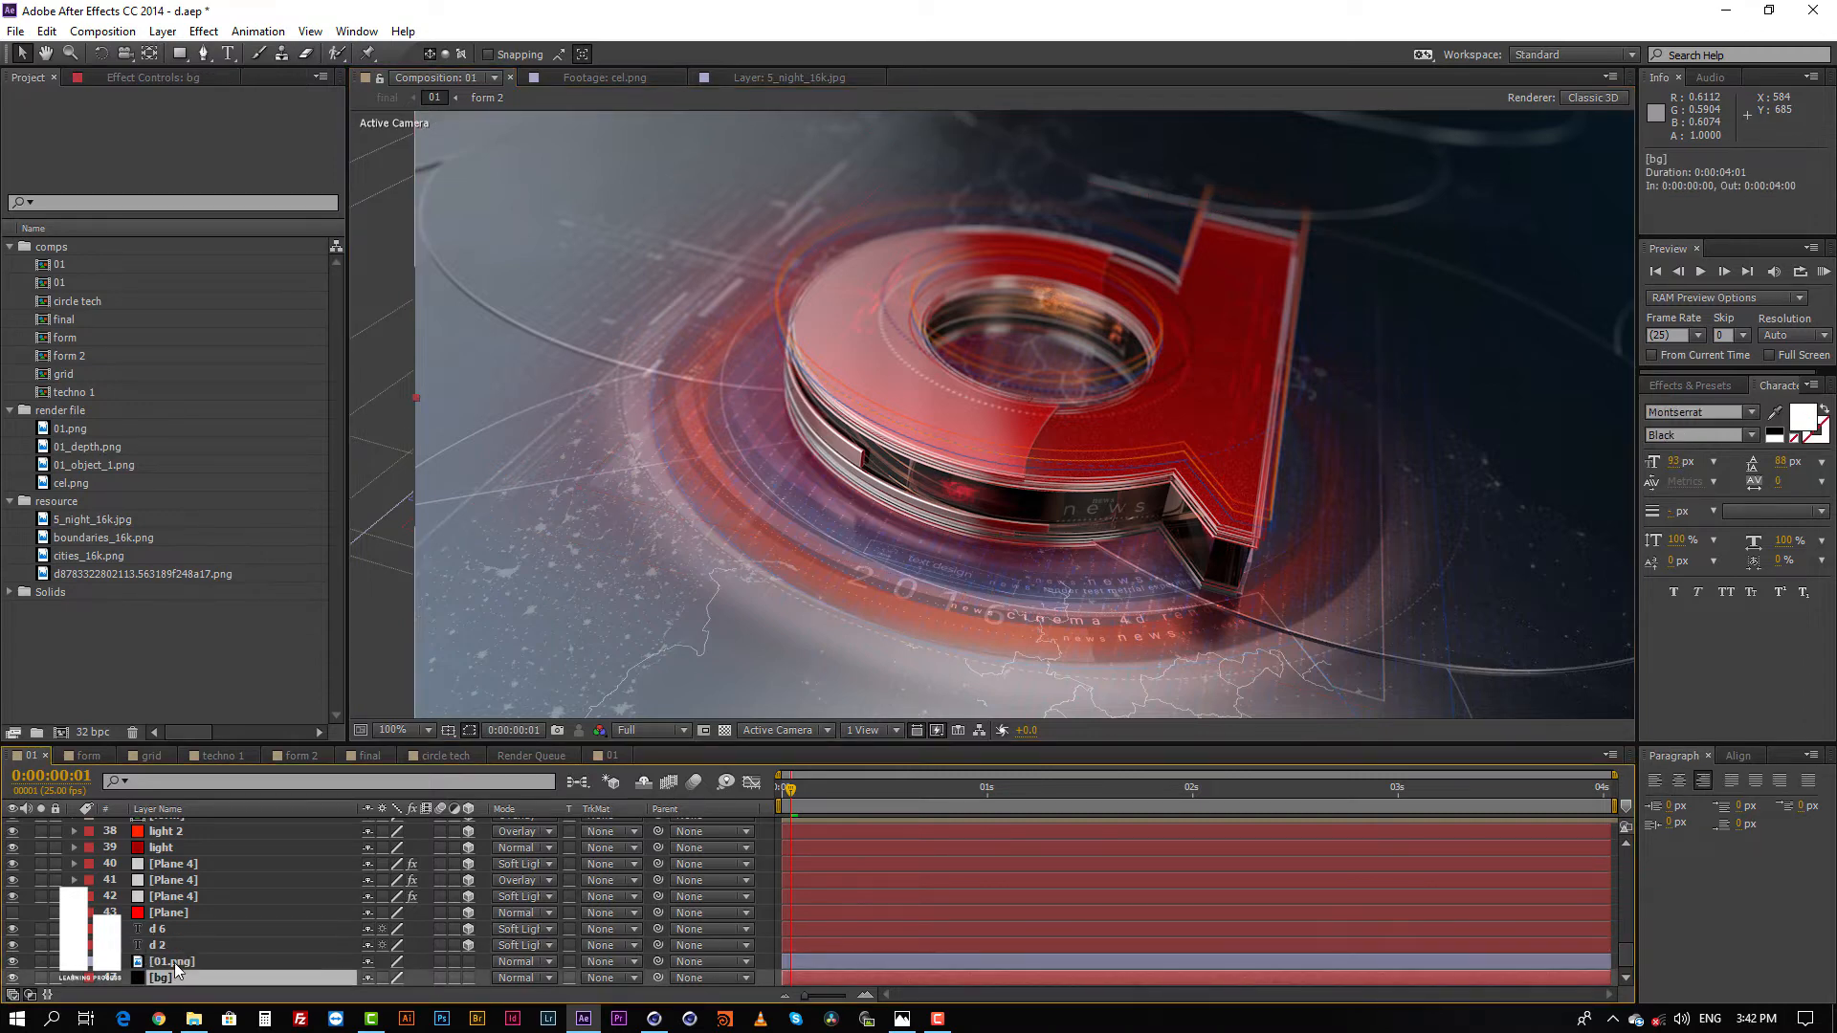
click(174, 962)
click(41, 961)
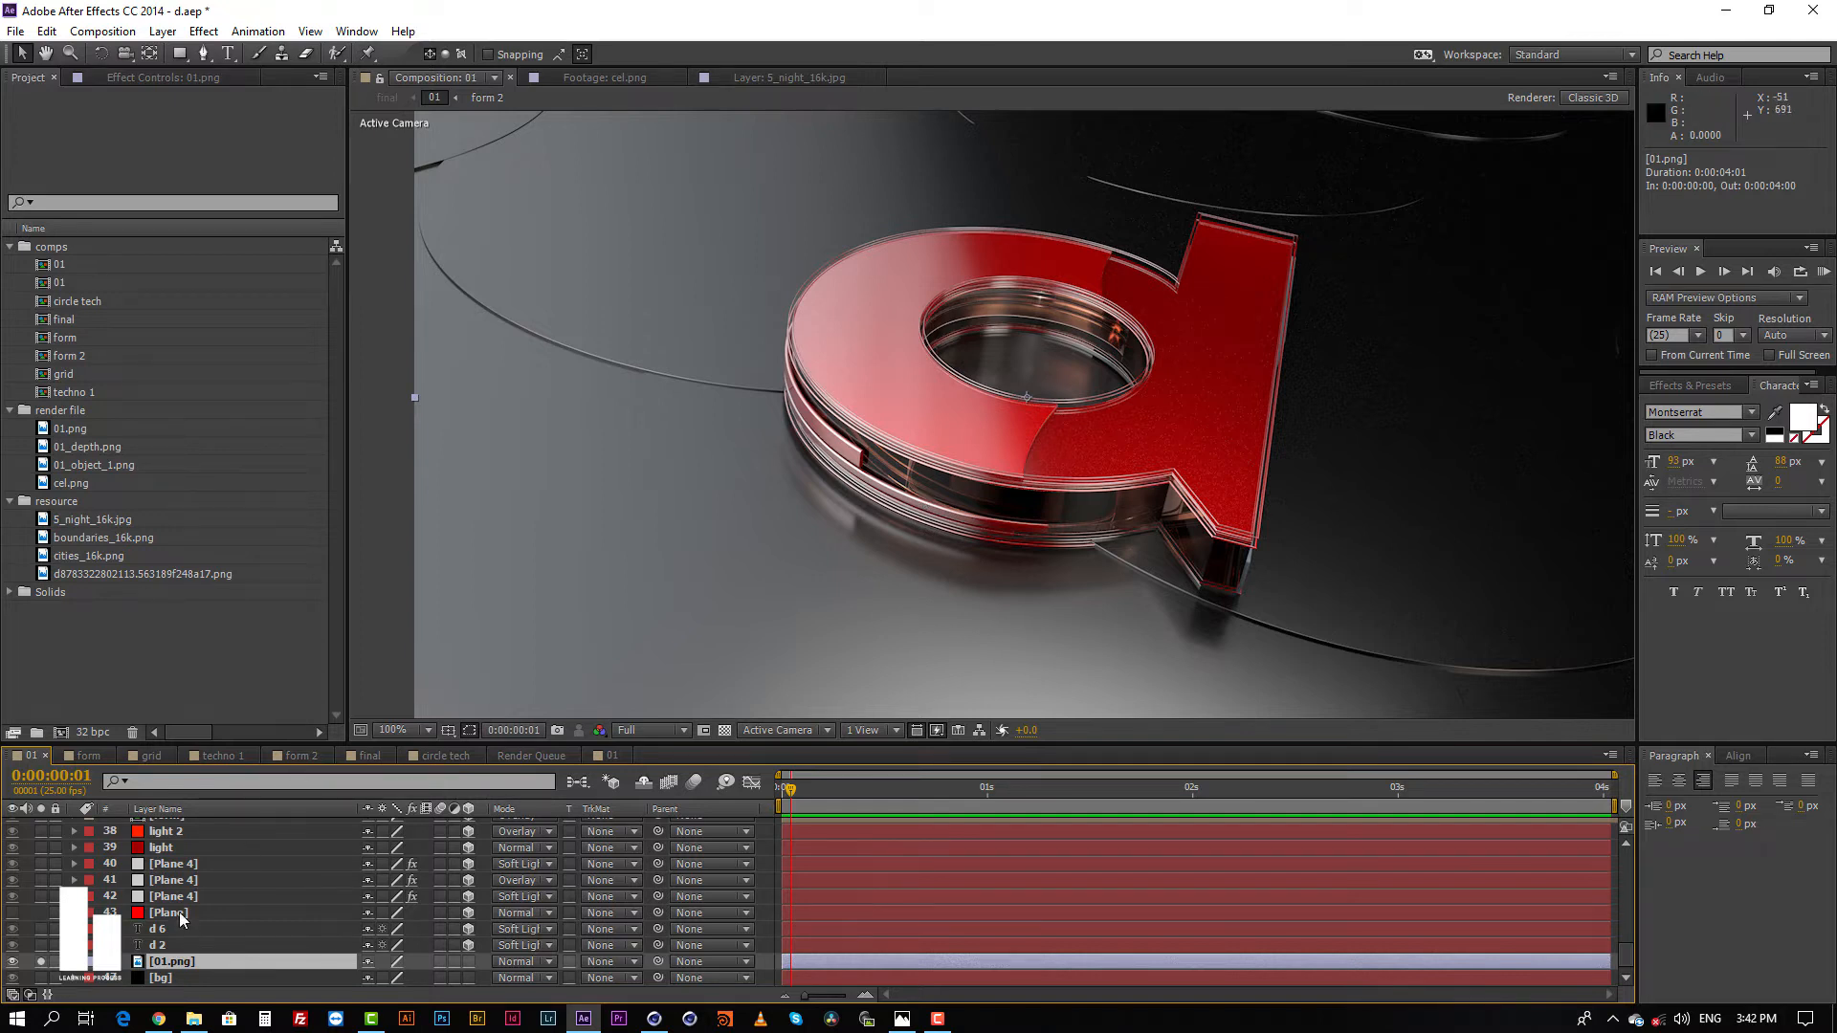
Step: Solo the d 2 and d 6 text layers along with the 01.png render
click(158, 946)
click(40, 945)
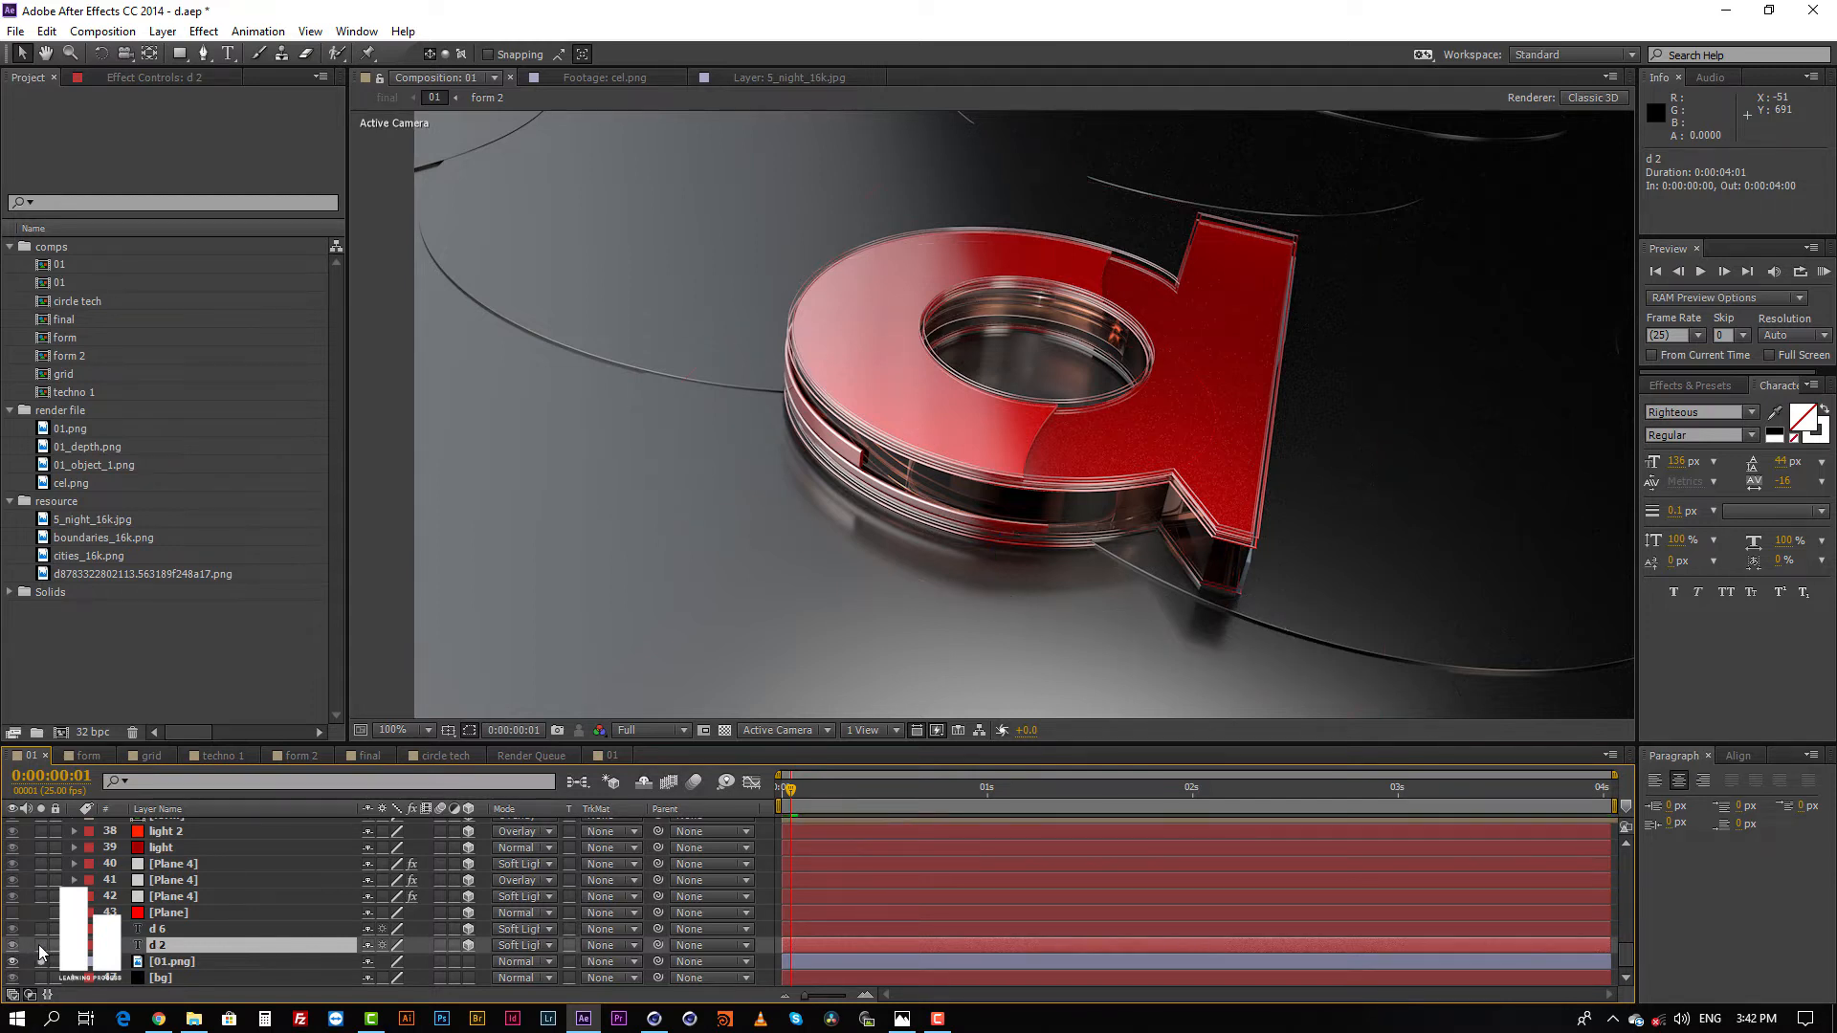
click(41, 929)
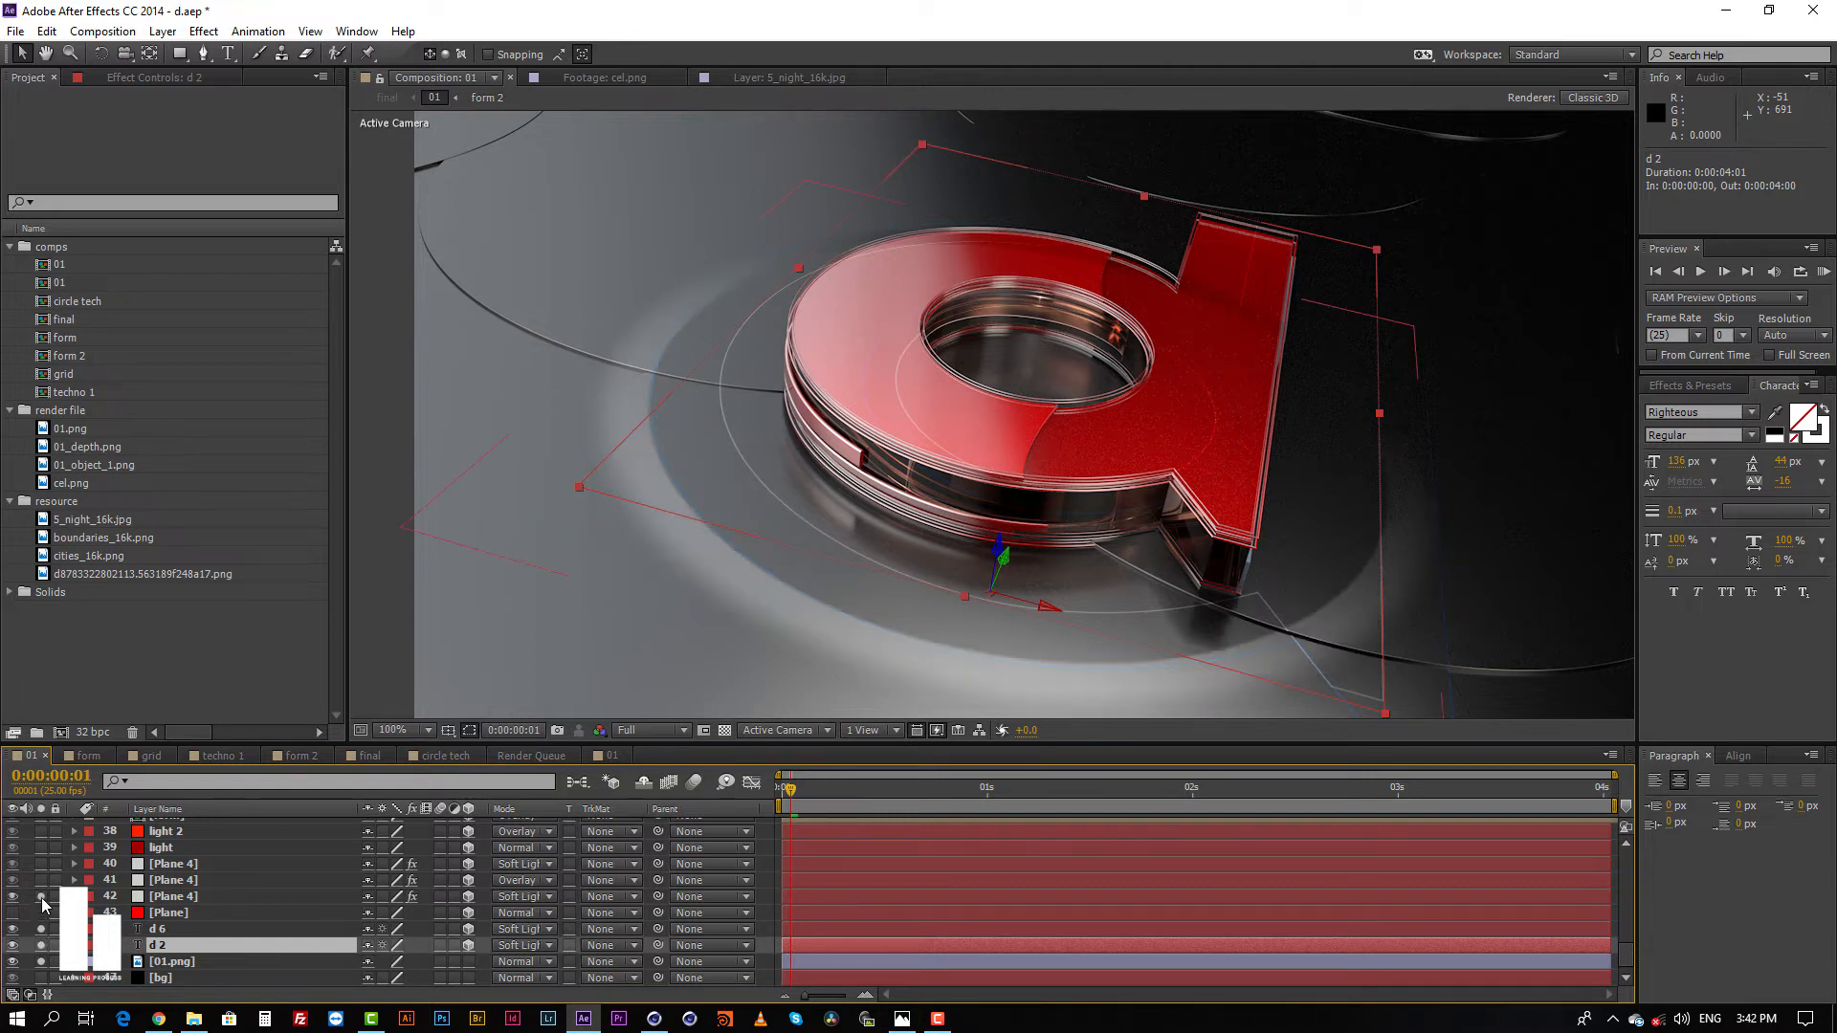
click(41, 946)
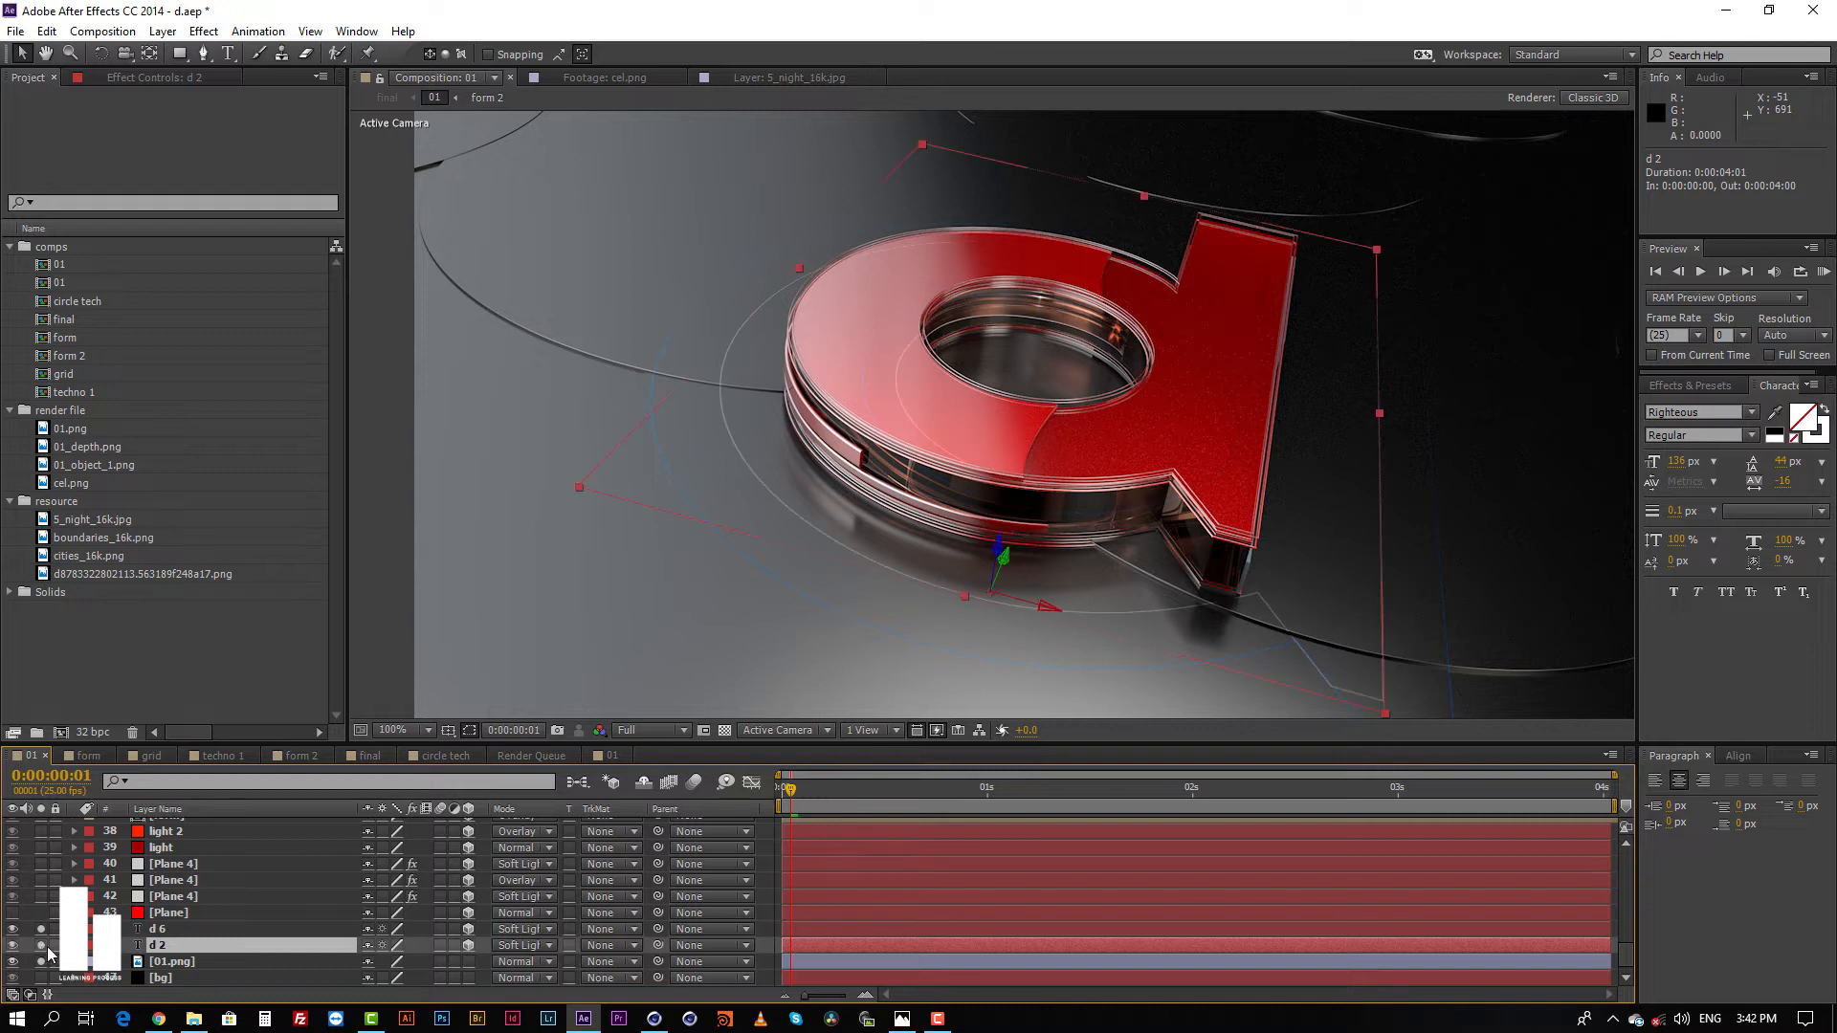
Step: Try moving the d 2 text layer as an outline and with fill and stroke swapped, undoing each move and restoring the outline
drag(992, 556, 989, 552)
key(ctrl+z)
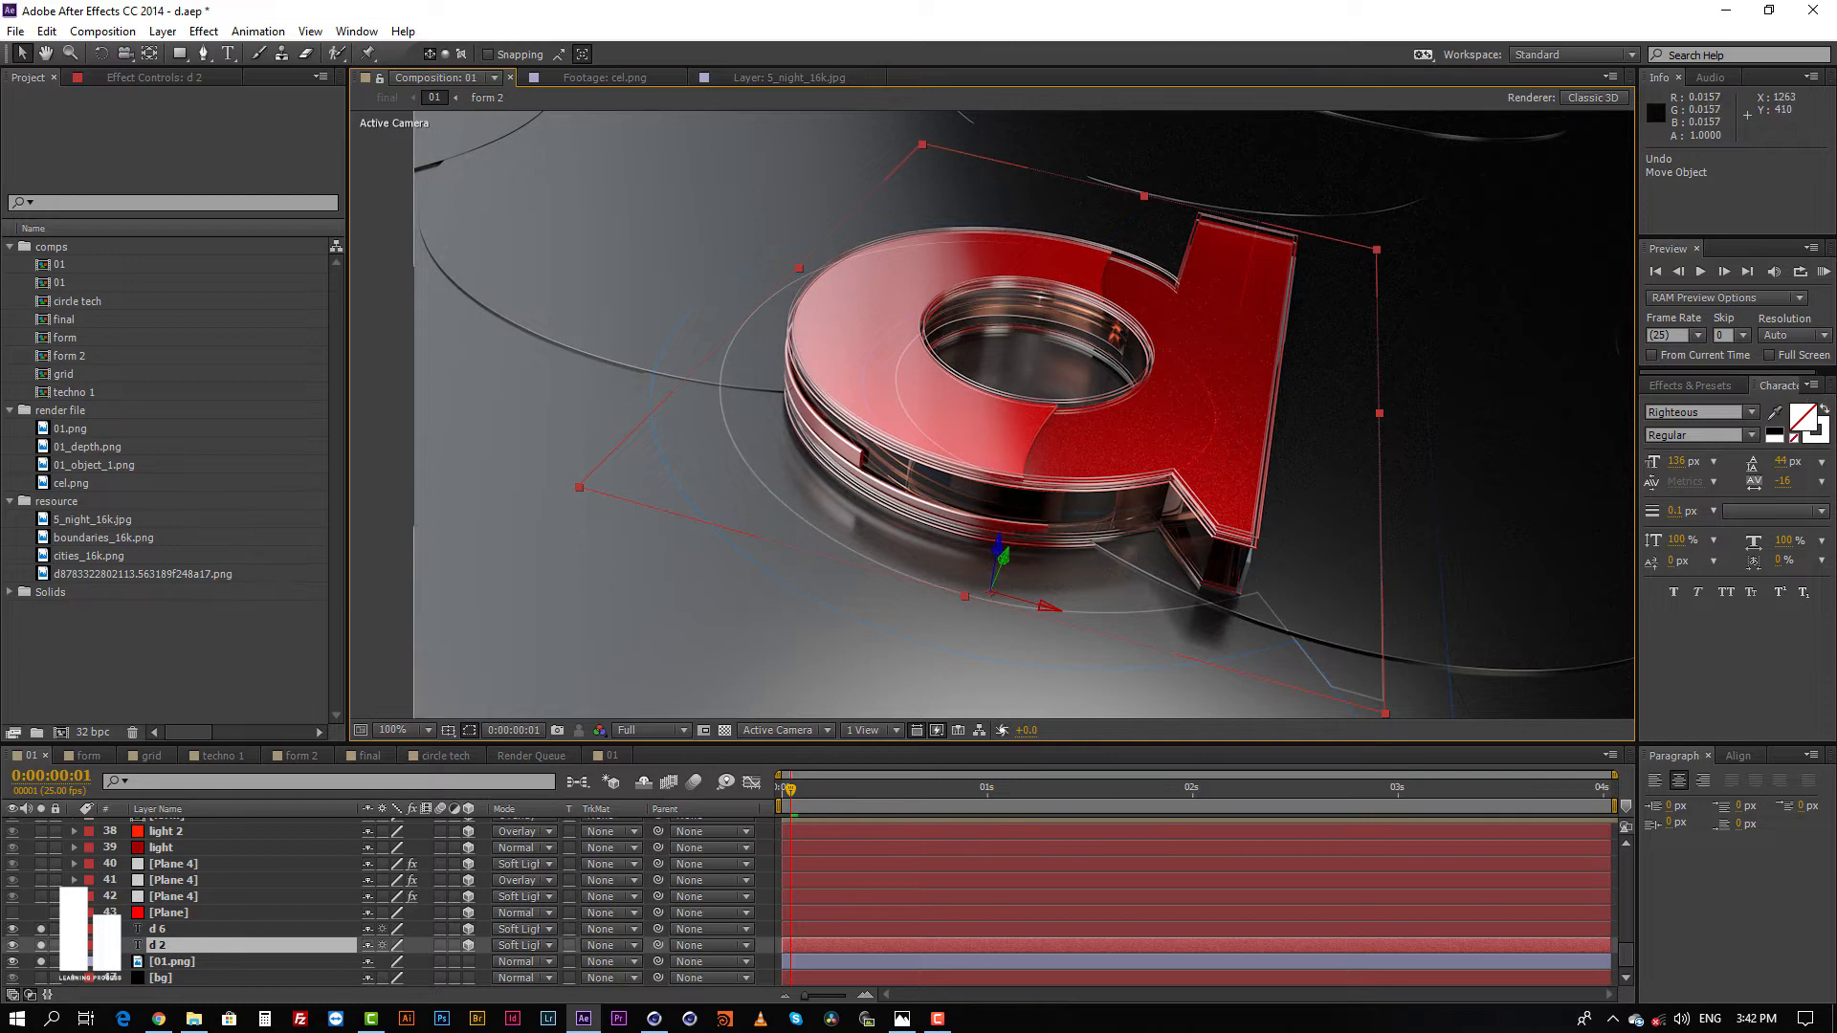
click(1824, 413)
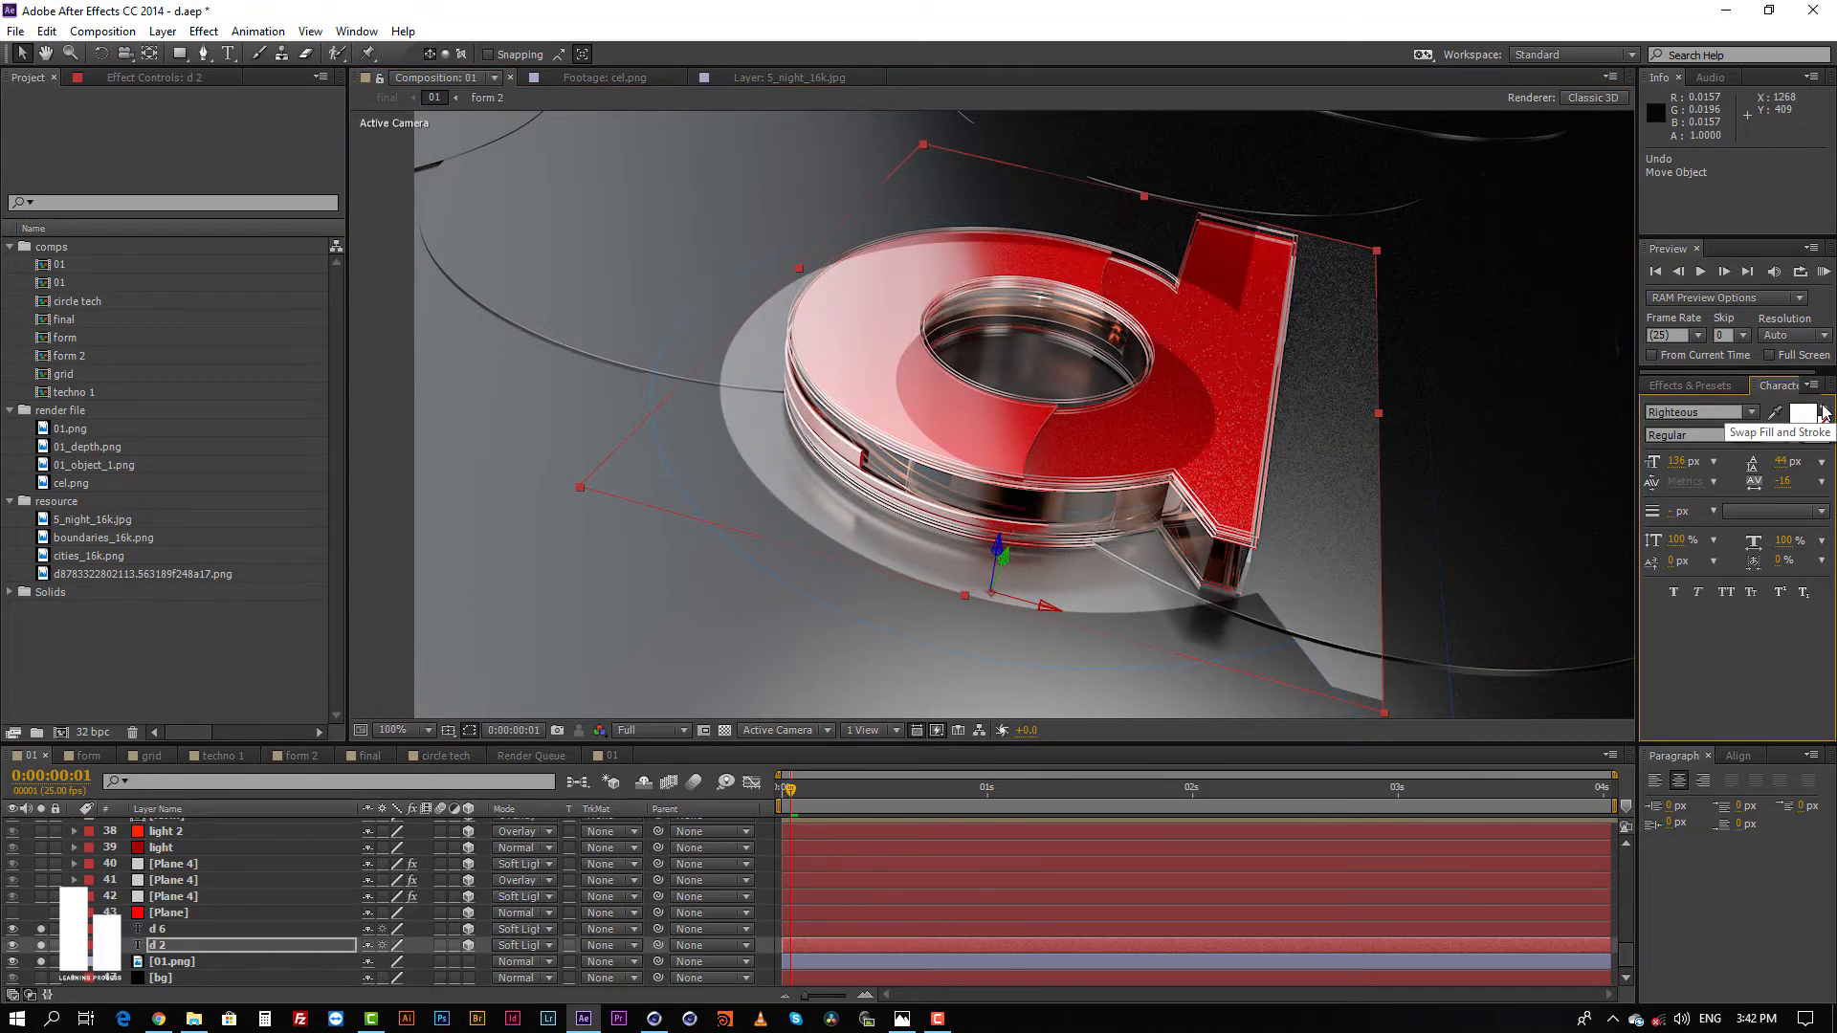
drag(1048, 609, 1026, 606)
key(ctrl+z)
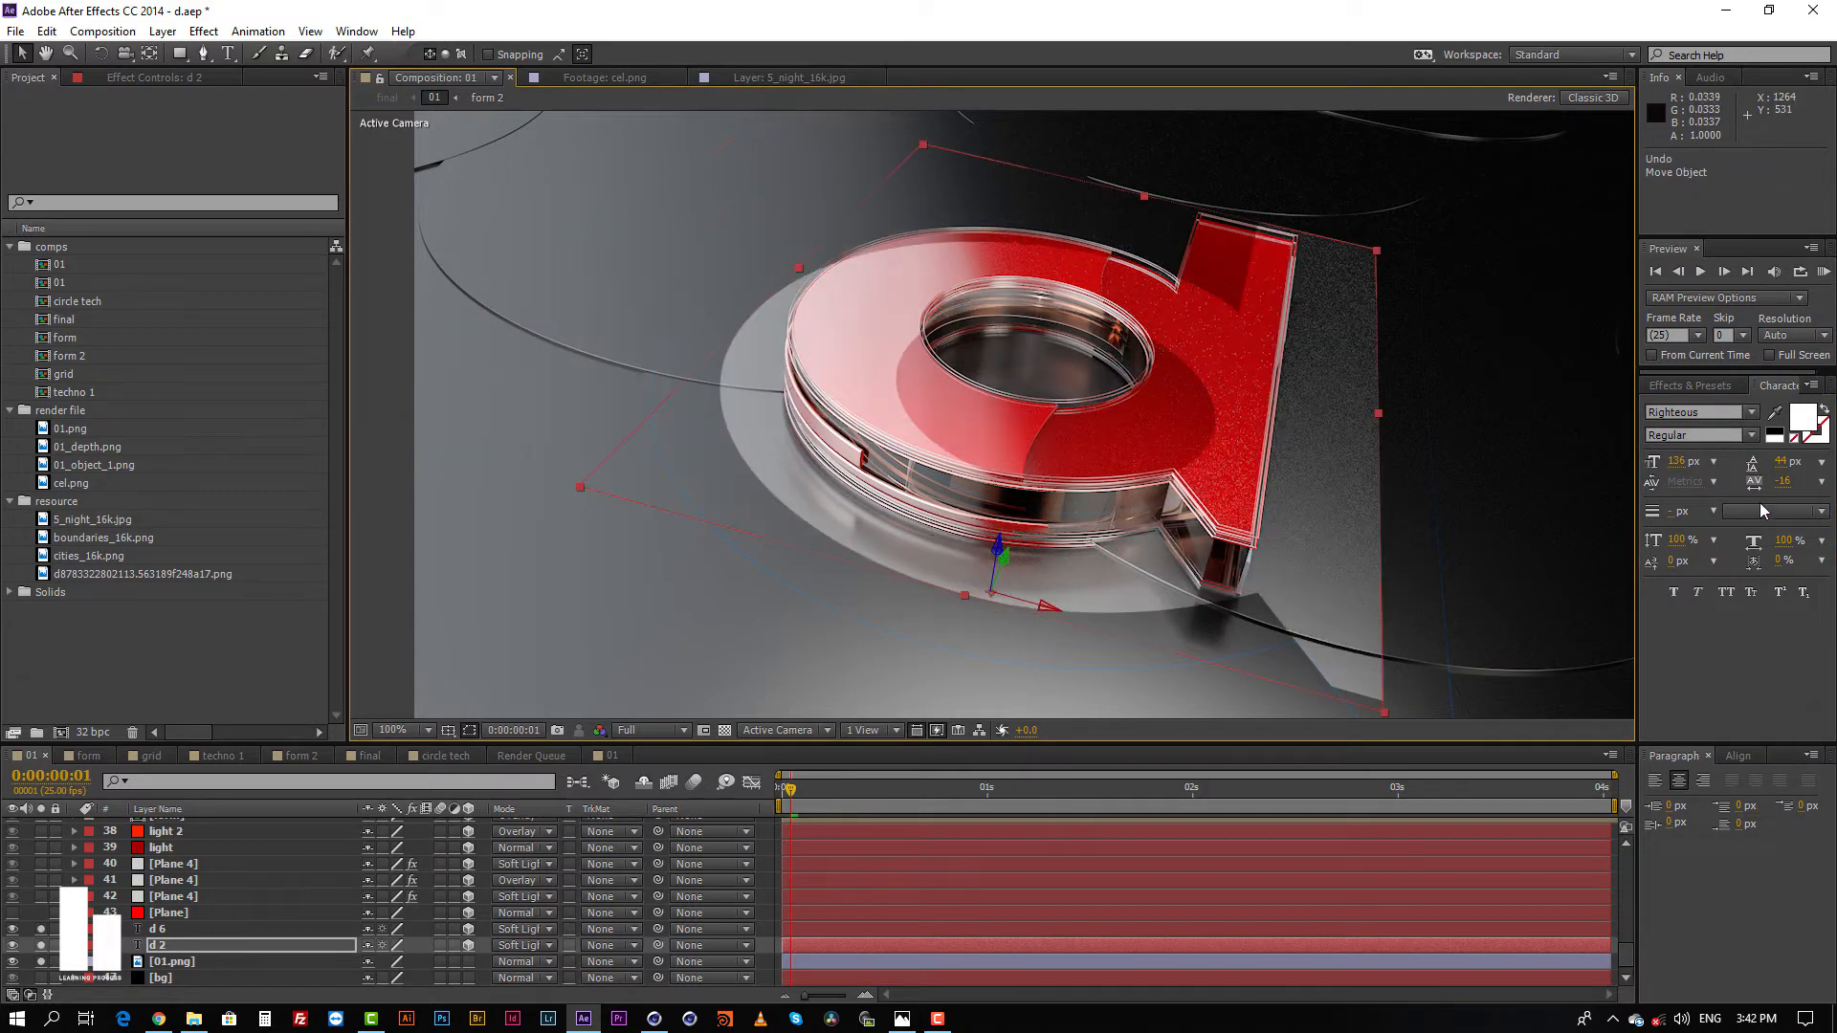
click(1823, 413)
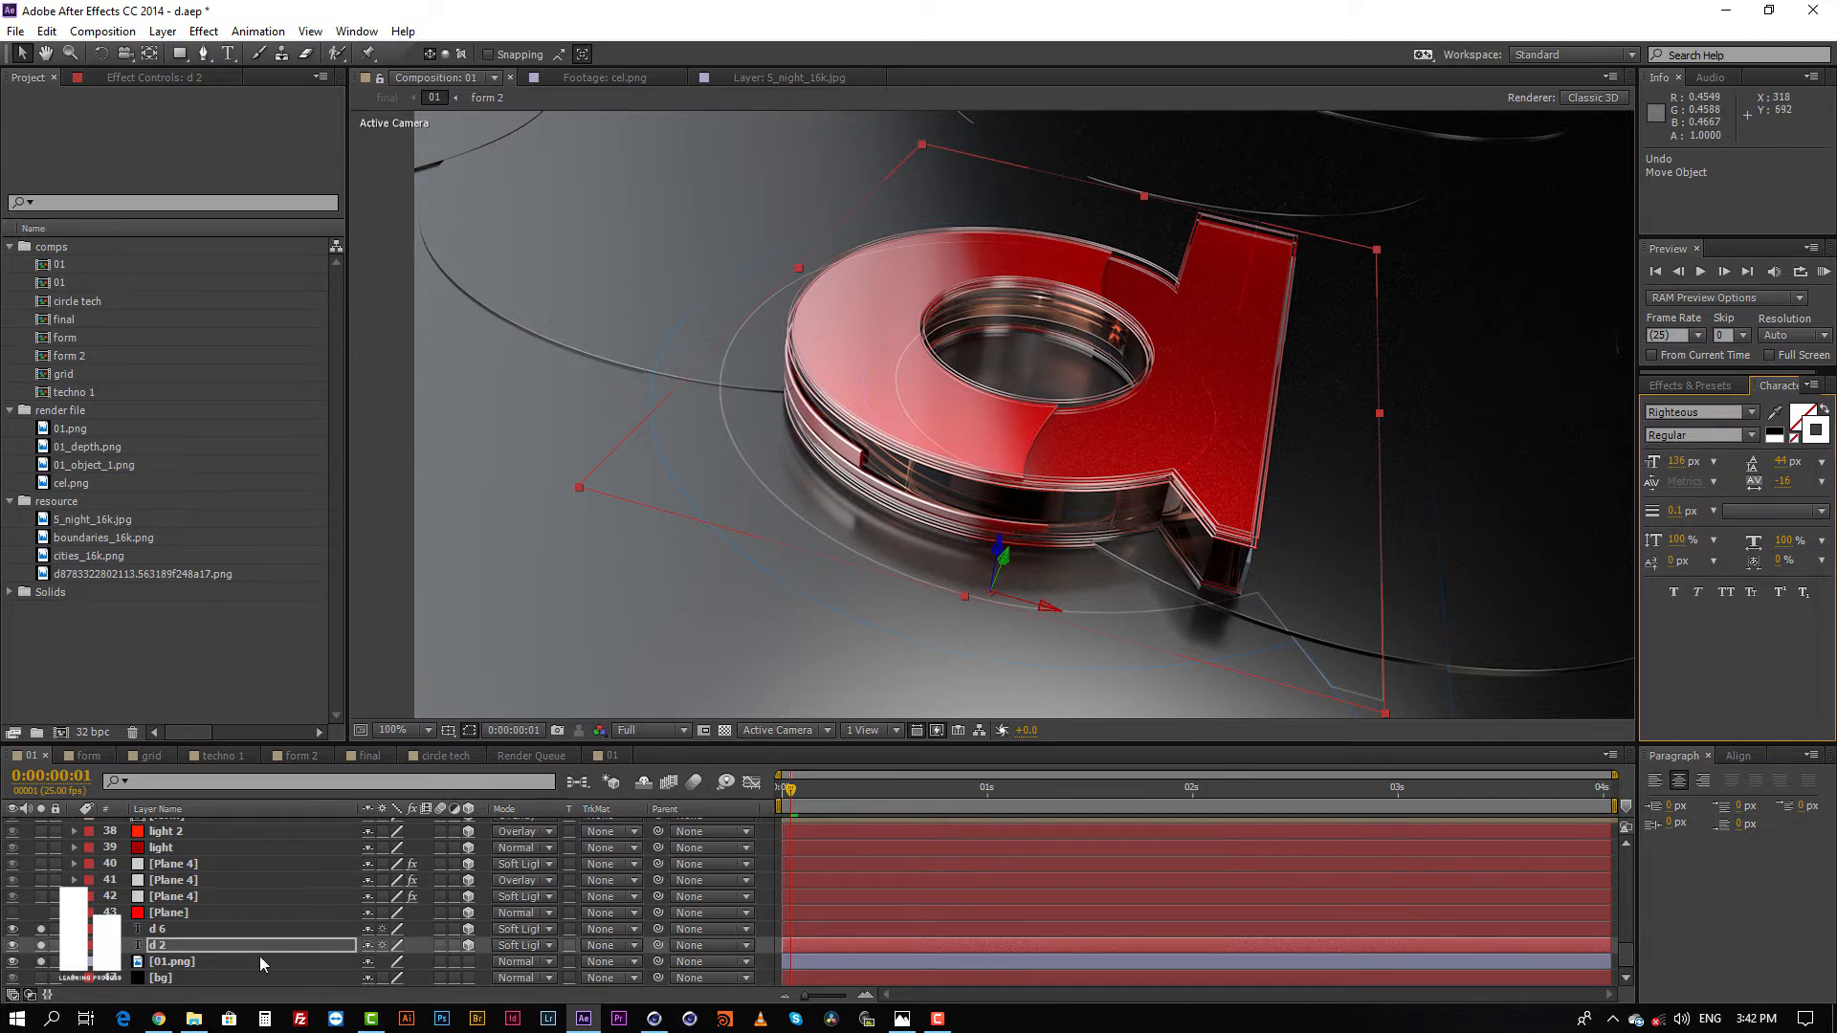
Step: Try raising the d 6 text layer slightly in the composition view and undo the move
click(166, 930)
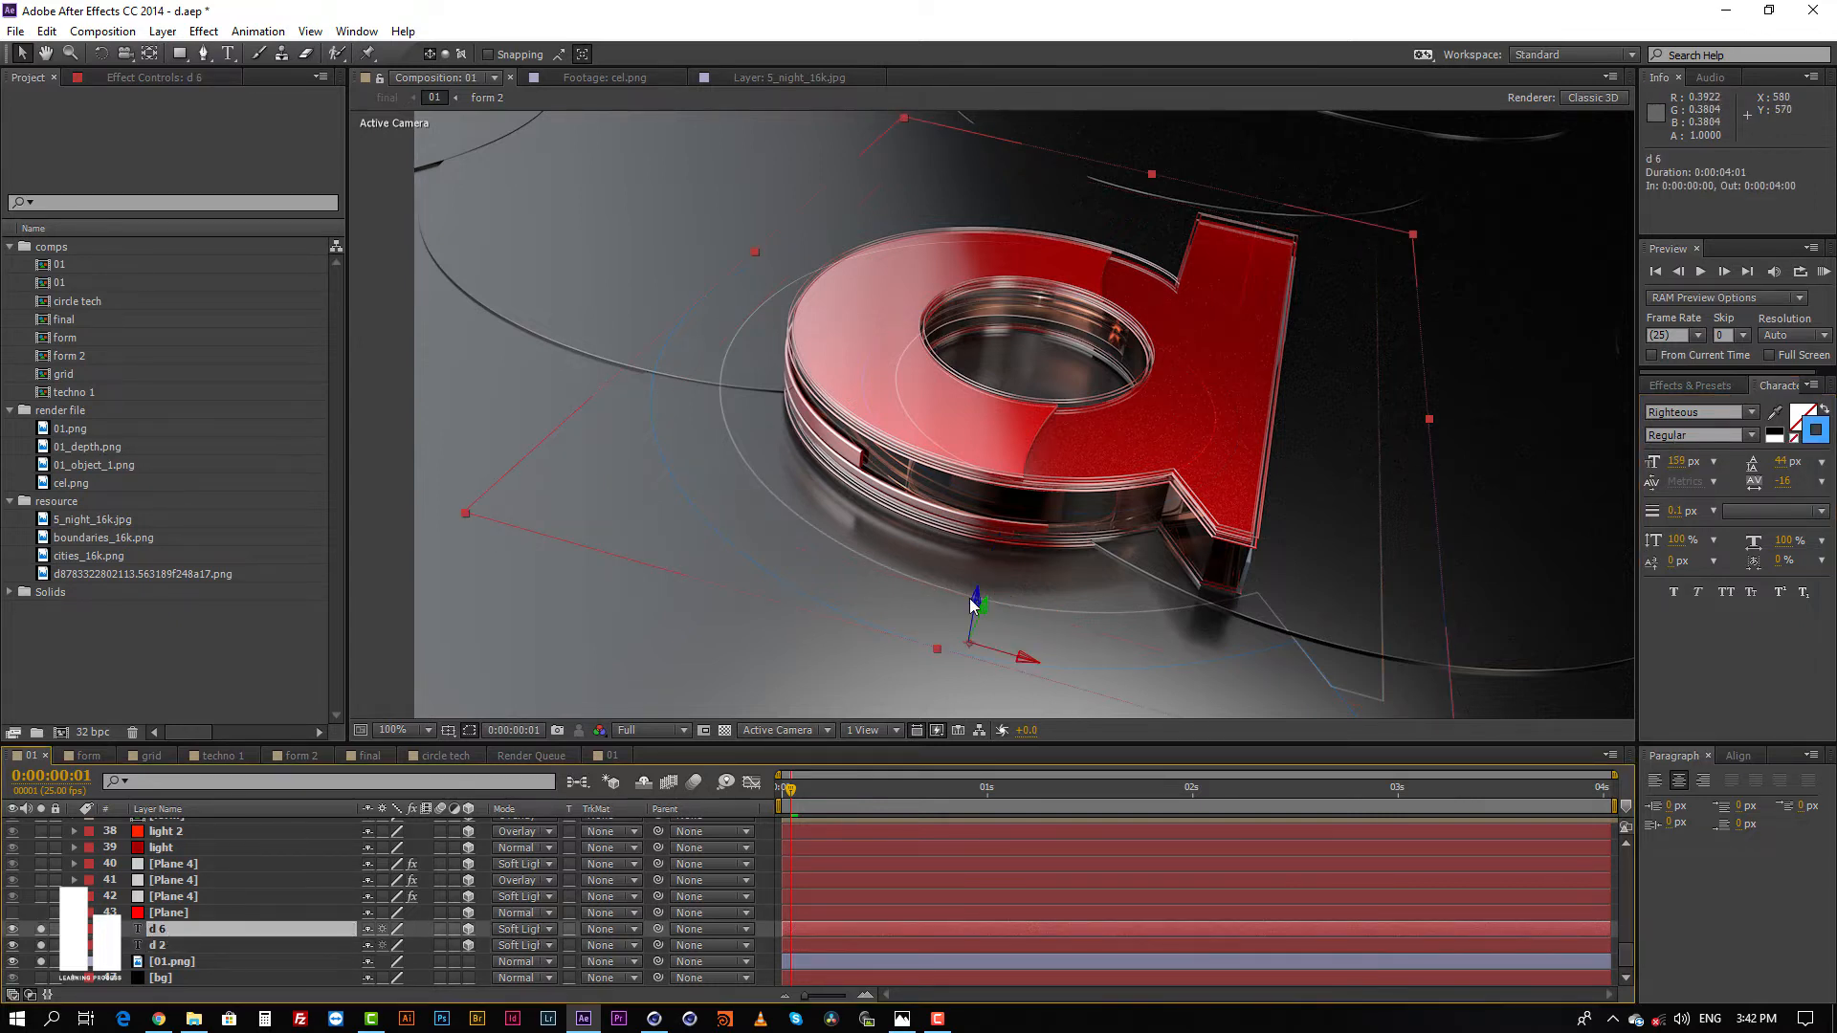
drag(973, 603, 960, 566)
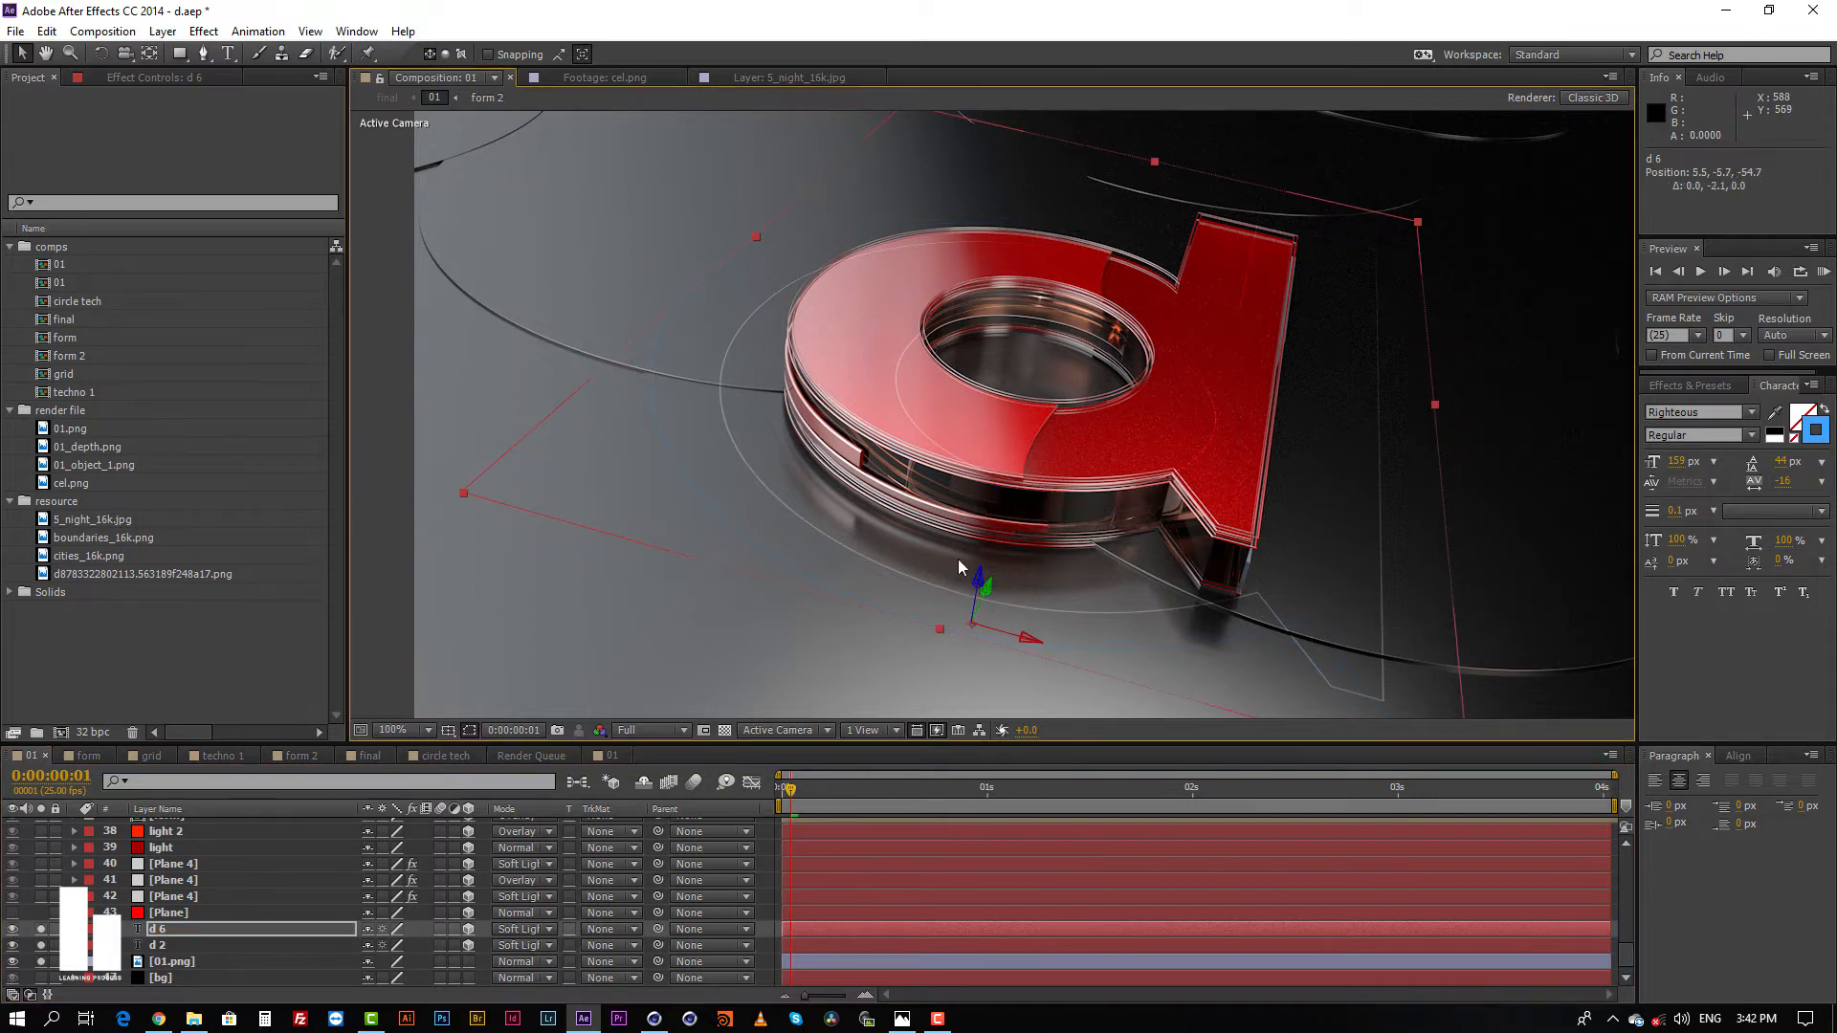
key(ctrl+z)
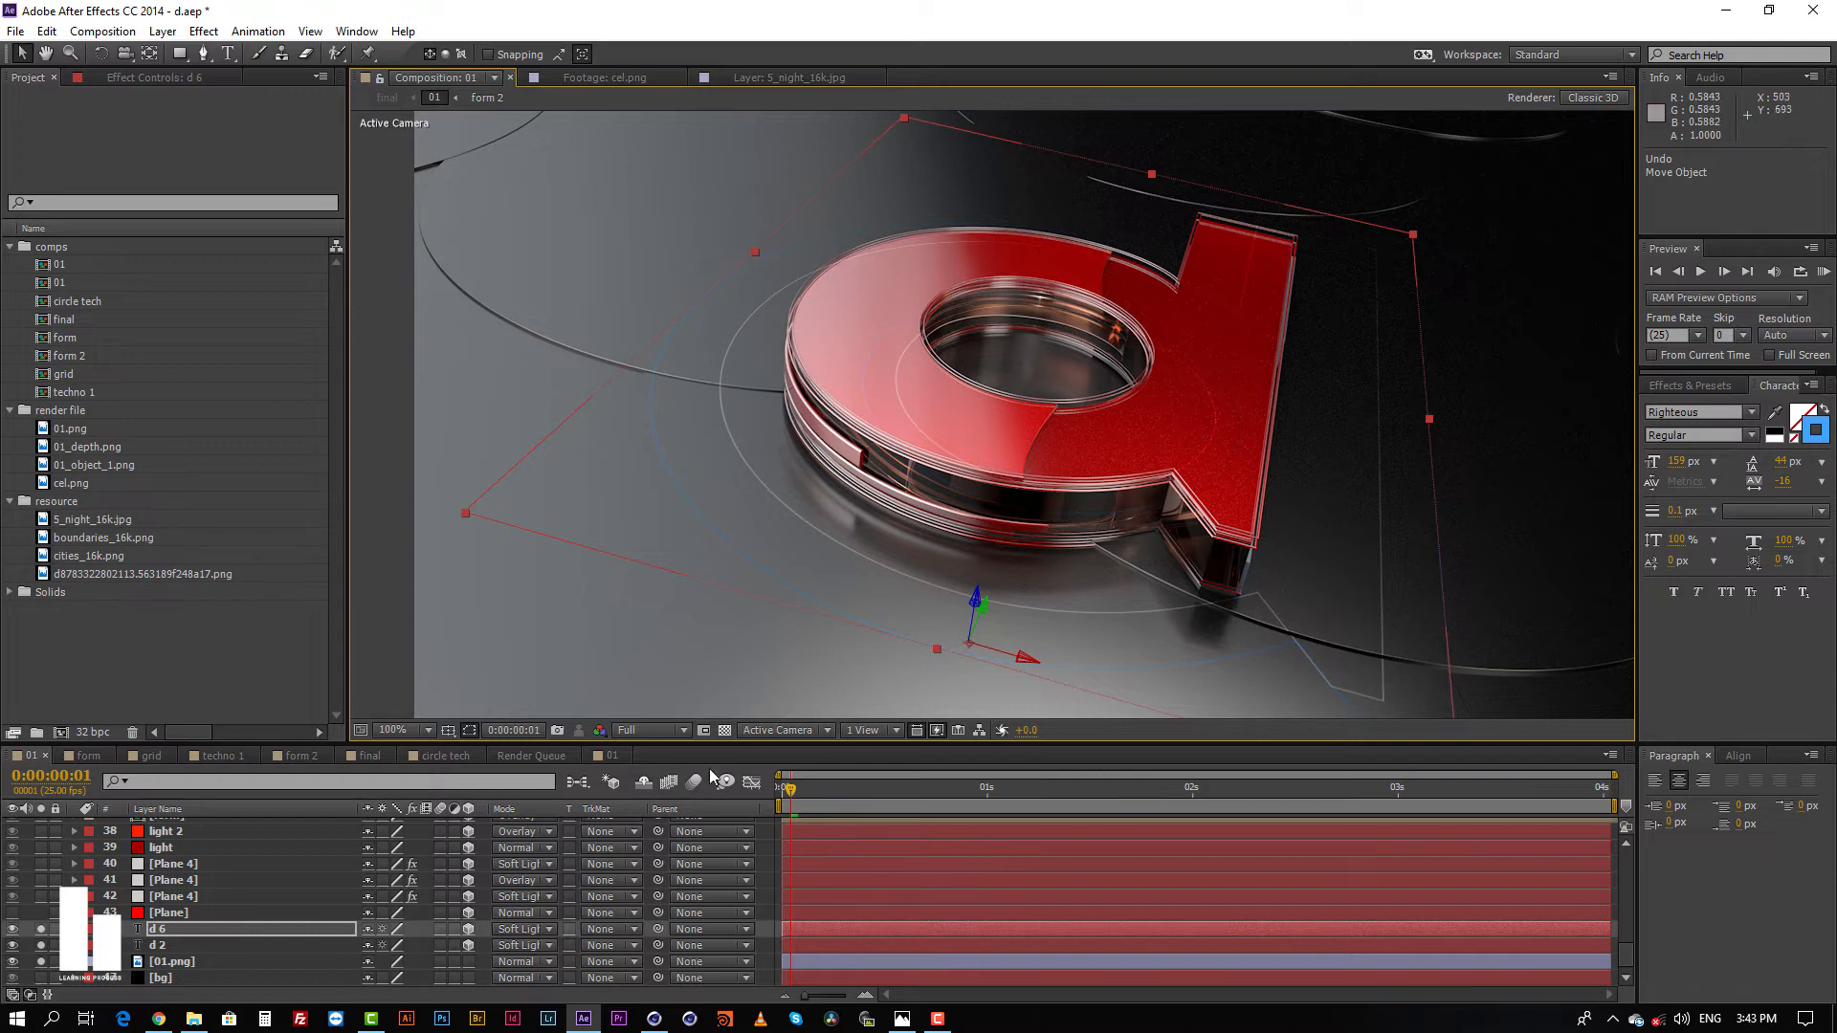
Step: Solo Plane 4 layer 42, briefly previewing the layers above it and leaving those unsoloed
click(185, 899)
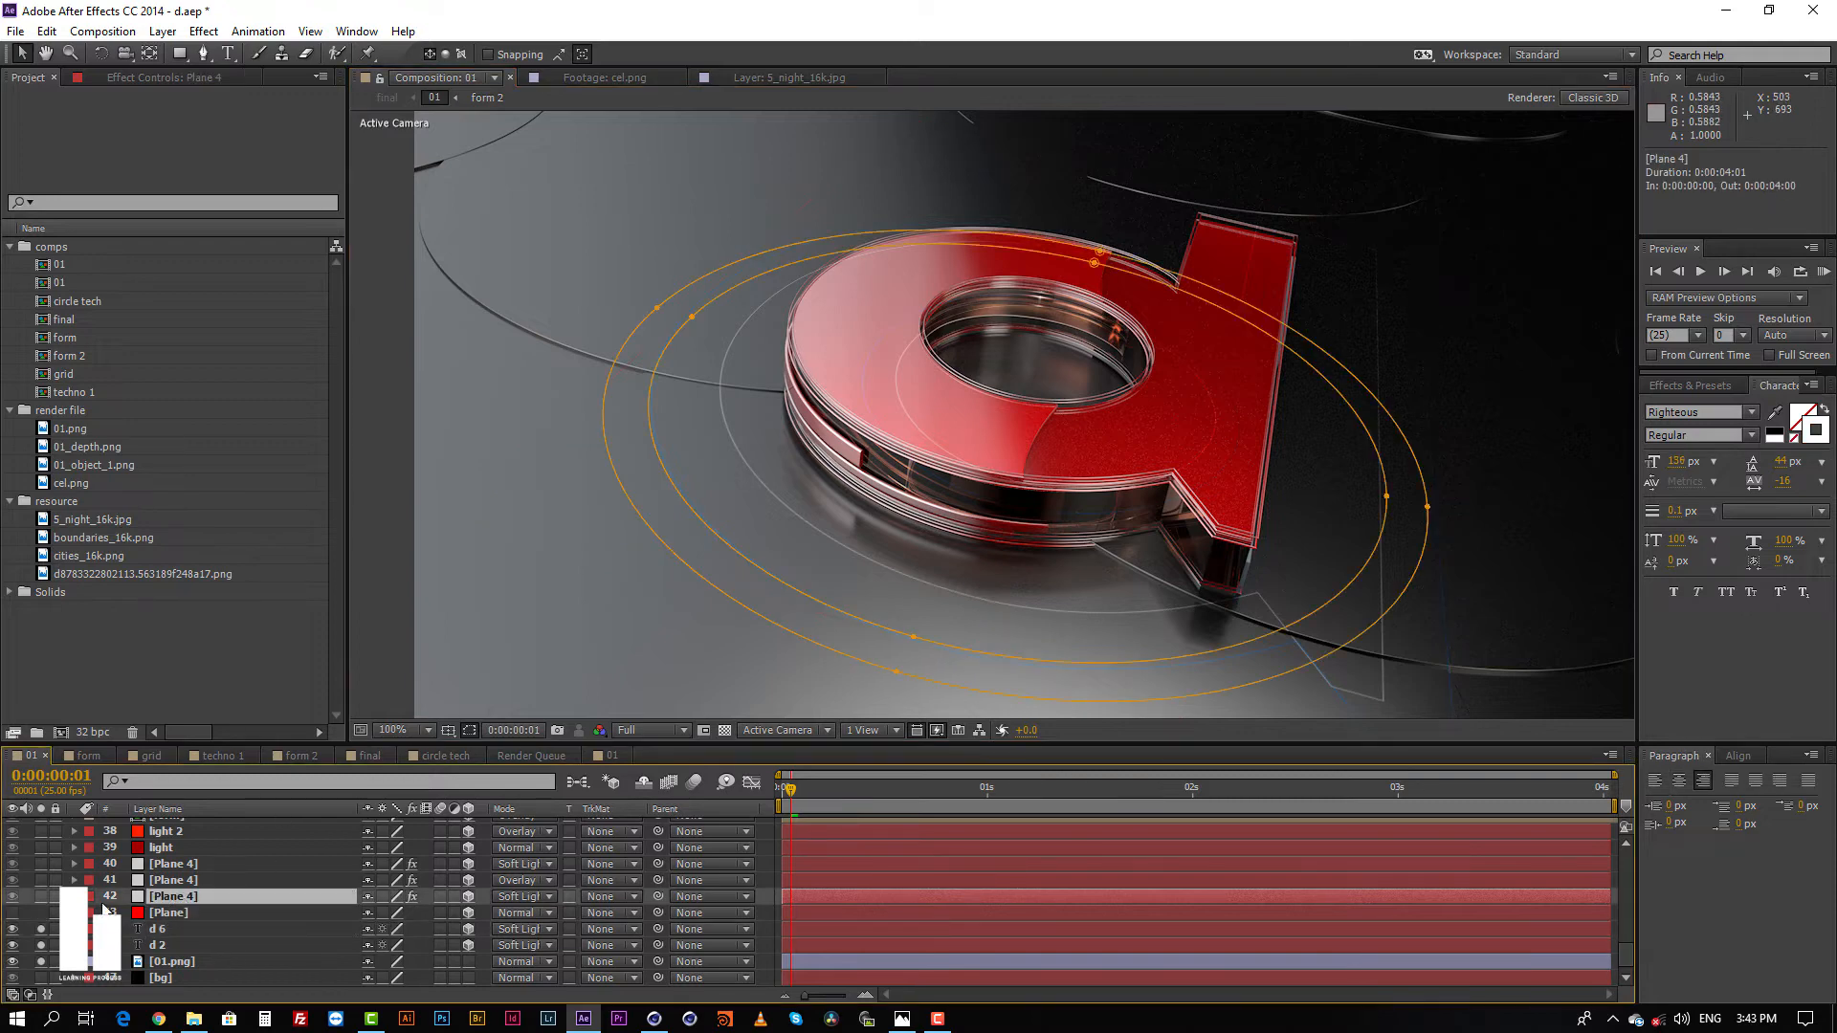
click(42, 896)
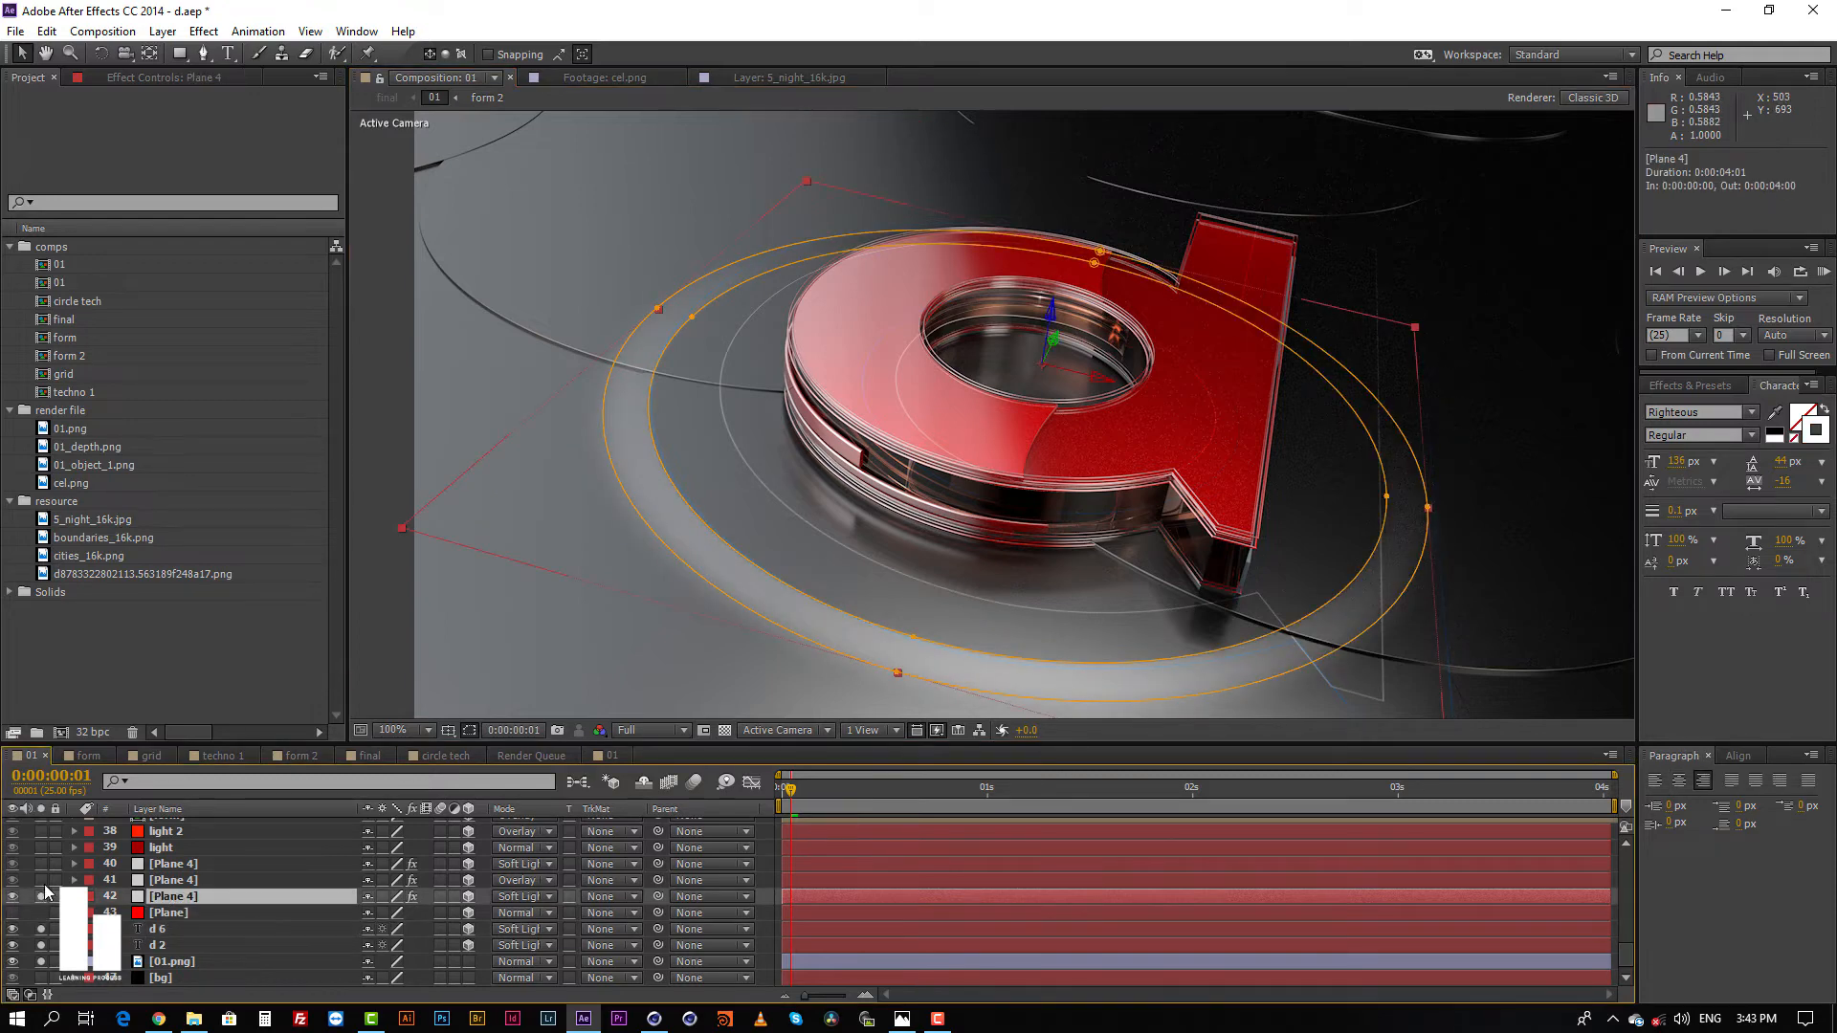
click(42, 880)
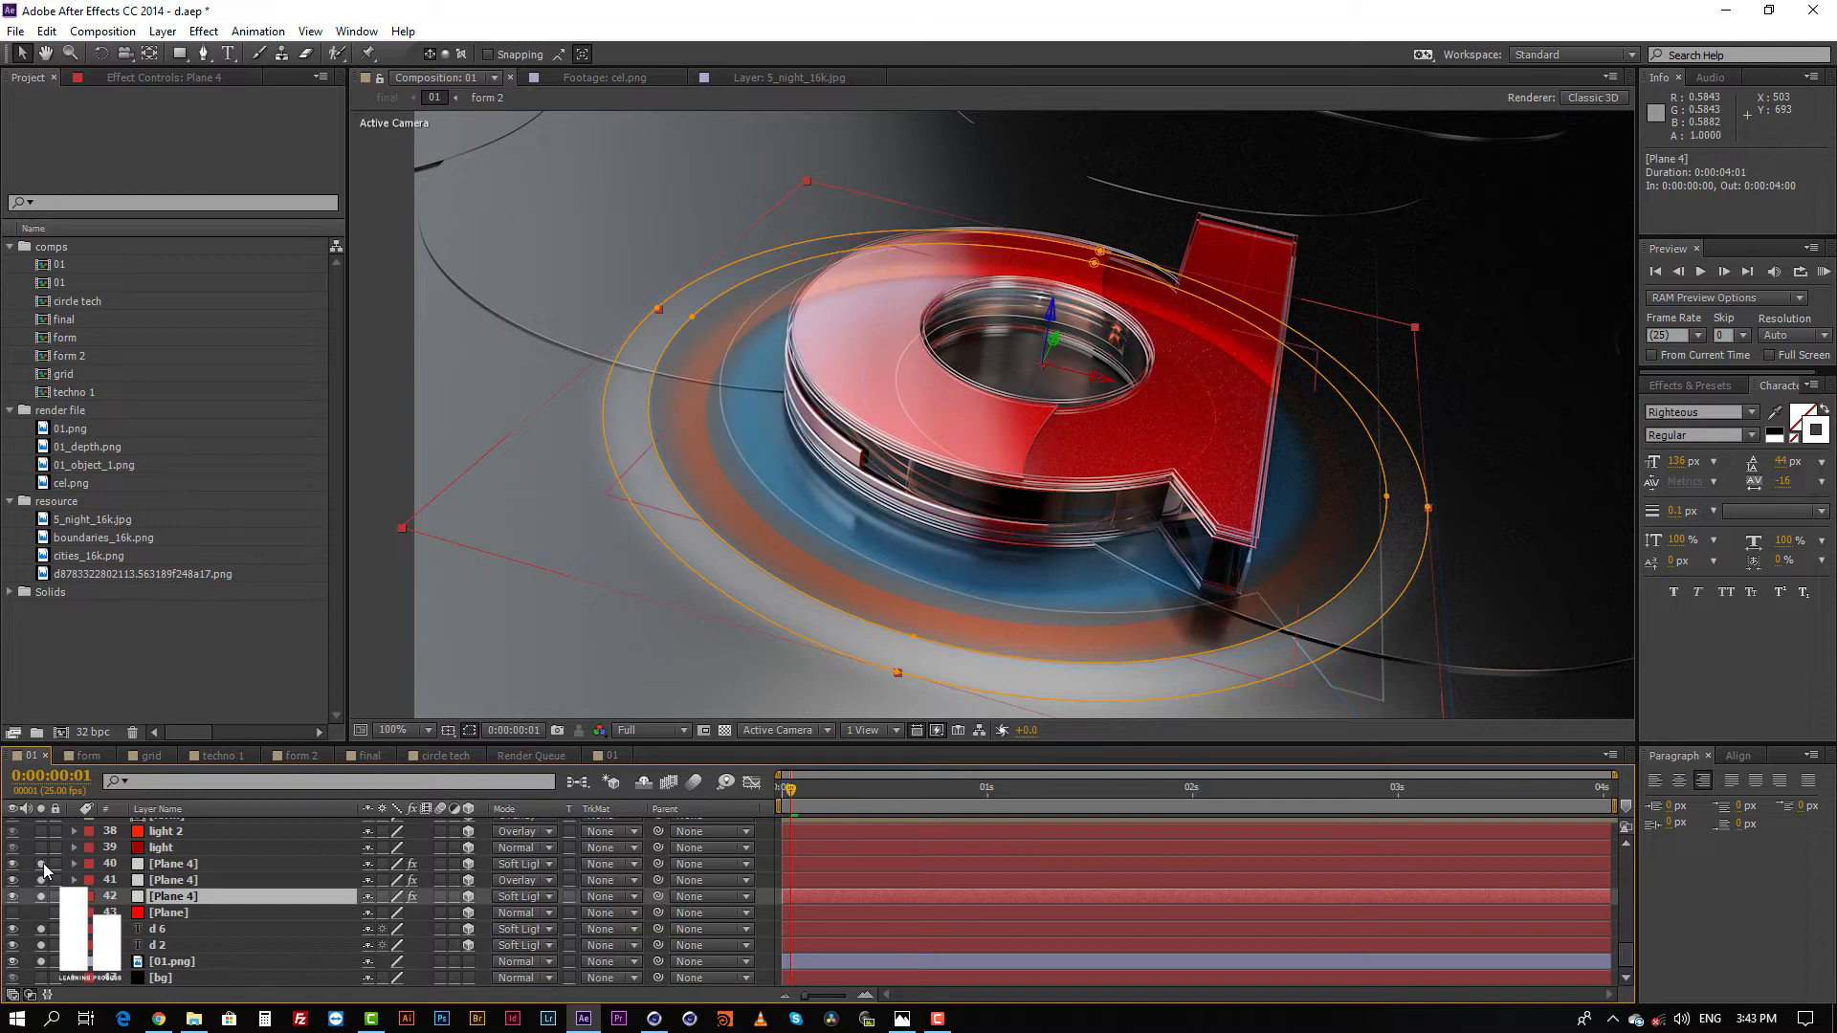
click(44, 850)
click(44, 852)
click(44, 862)
click(42, 881)
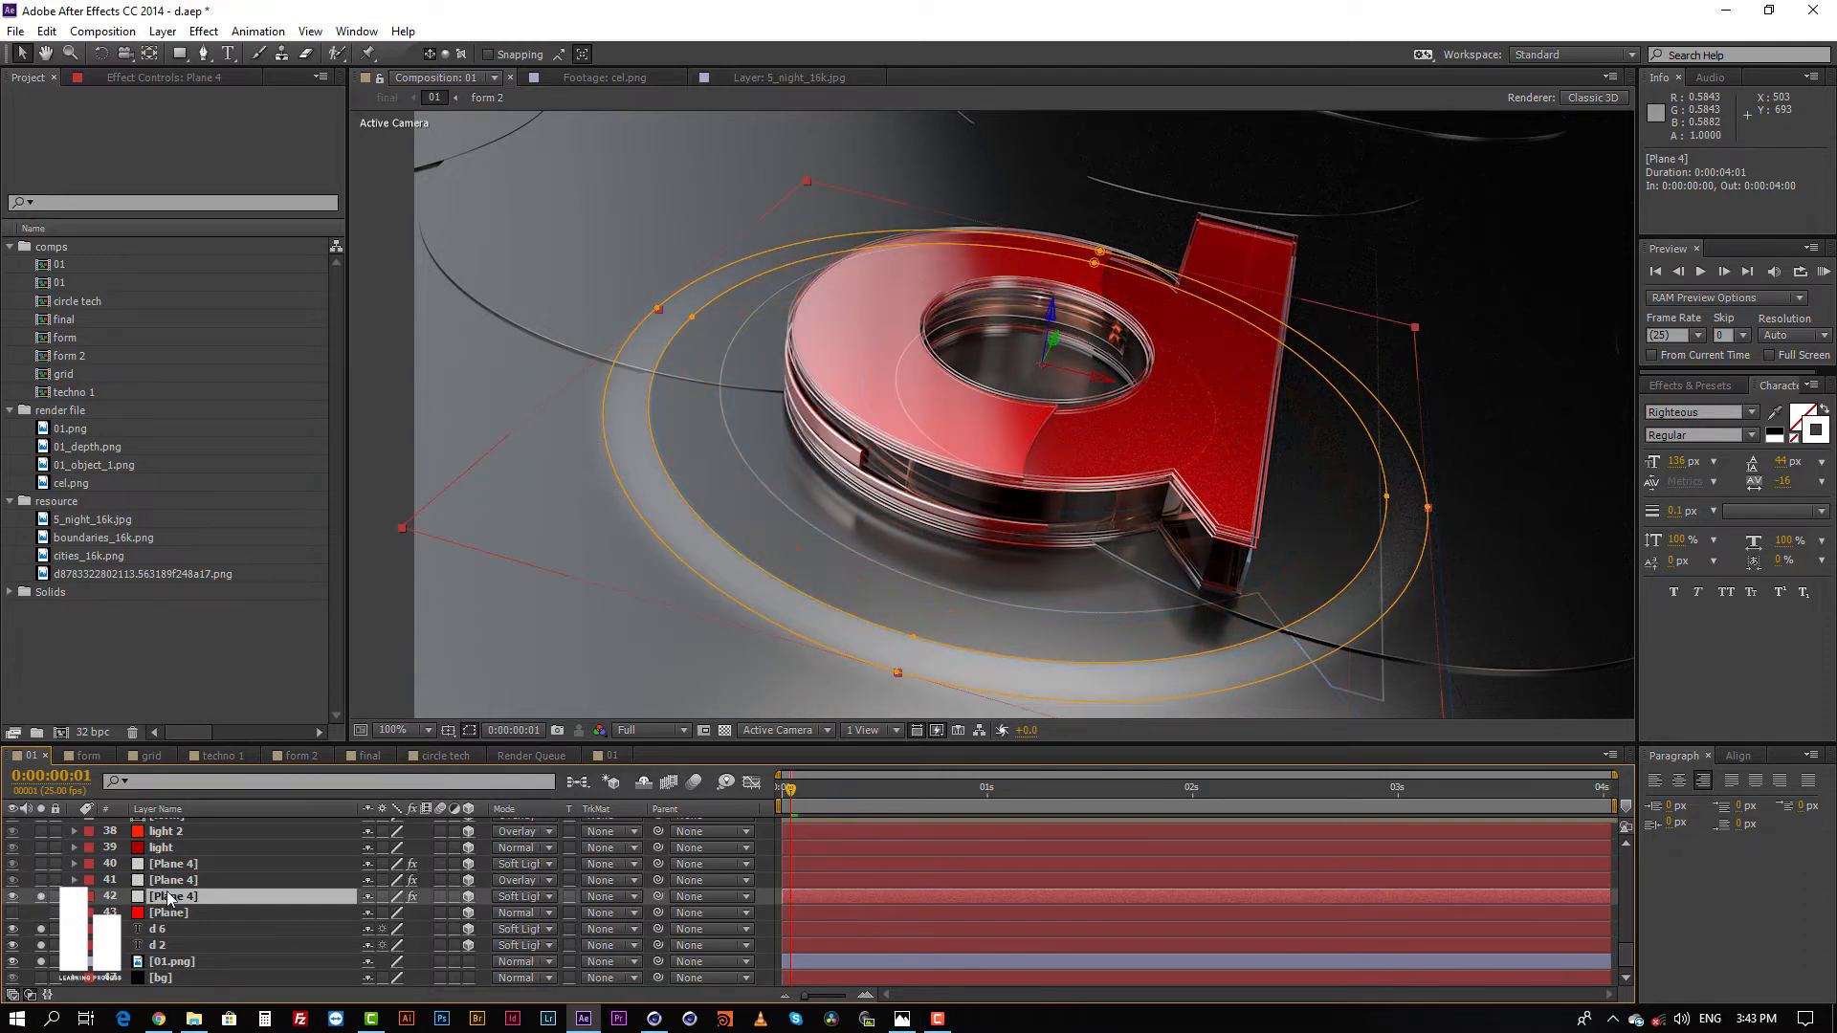
Step: Reveal the mask paths of Plane 4 layer 42 and examine Mask 1 and Mask 2
key(m)
click(813, 929)
click(822, 901)
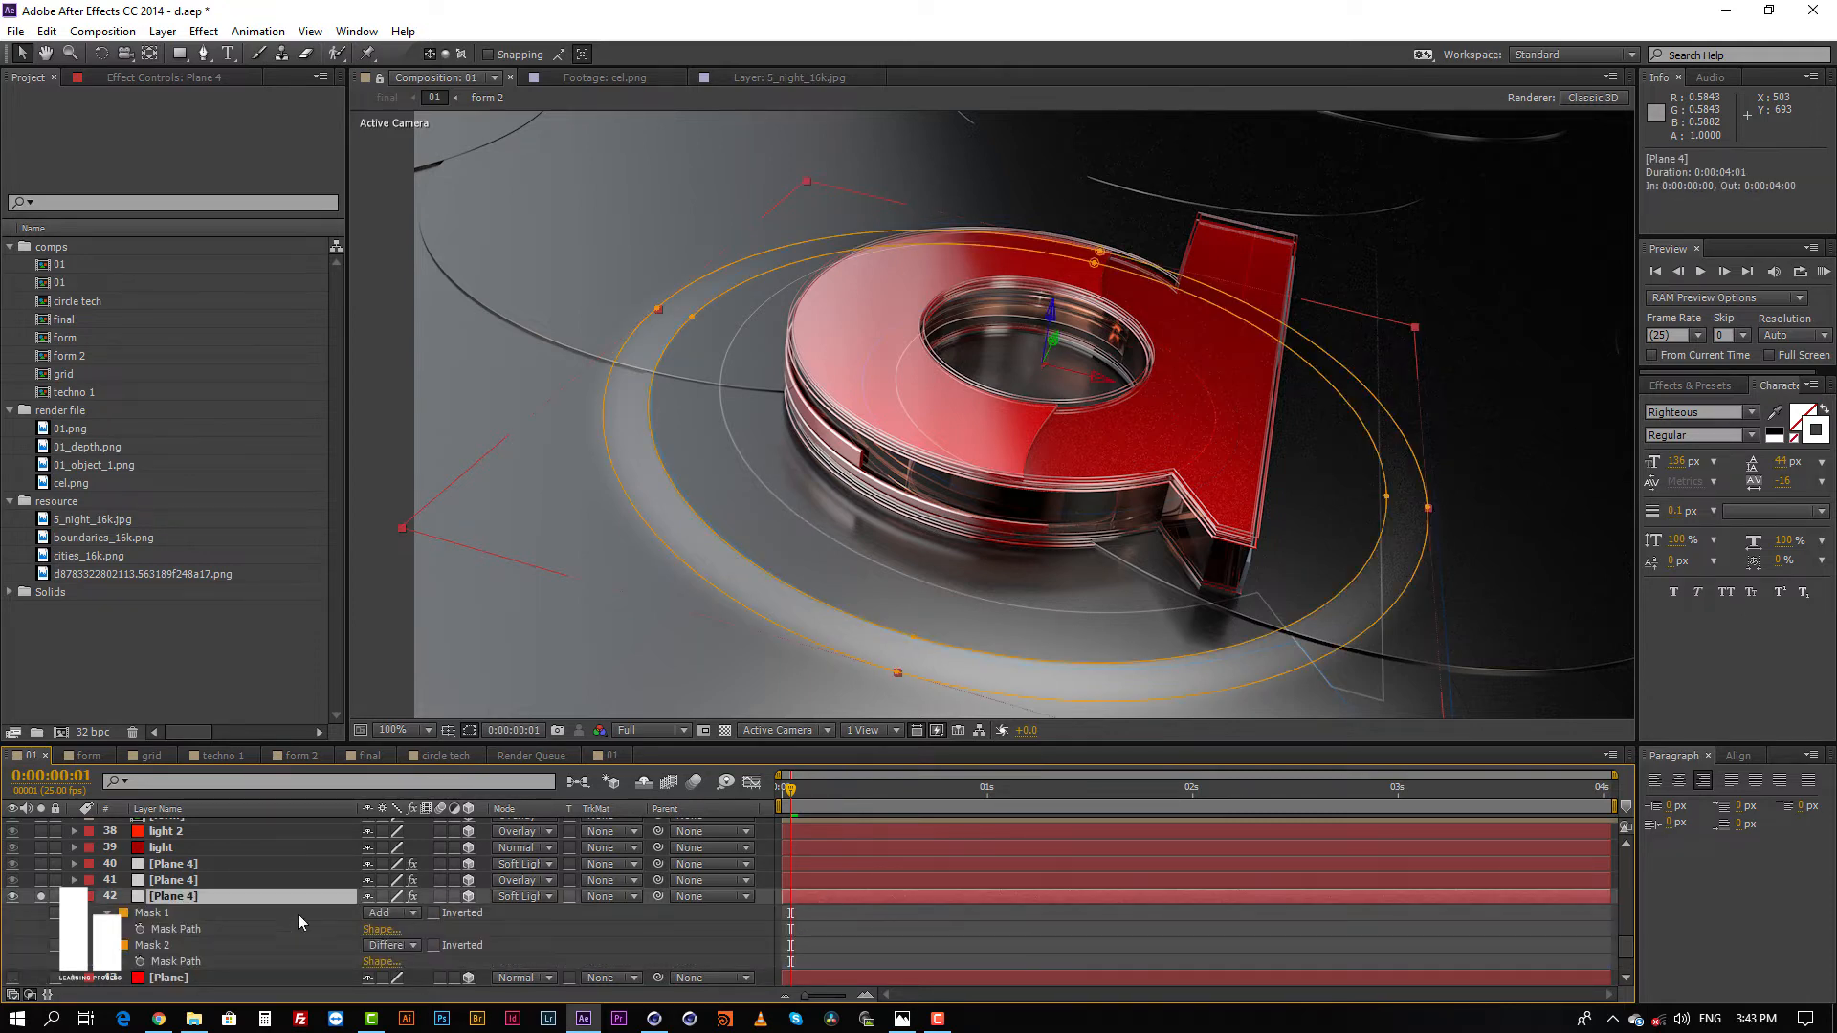
click(165, 913)
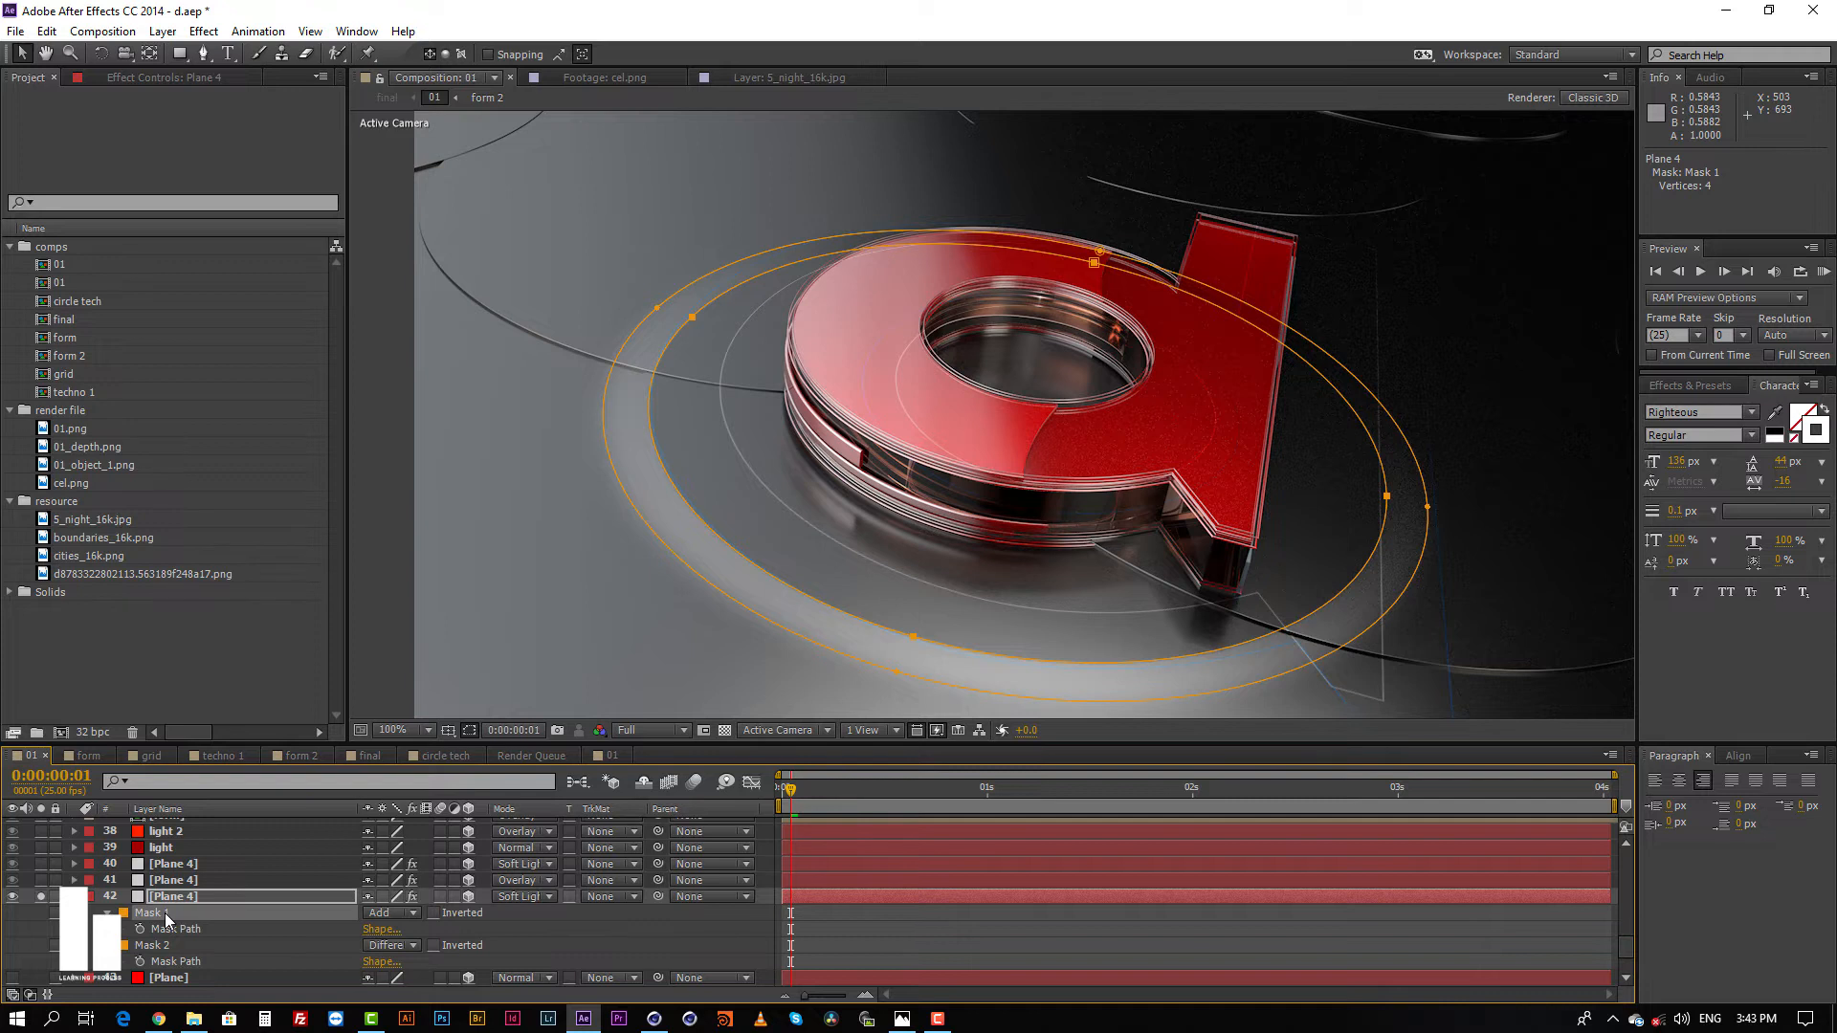
click(161, 945)
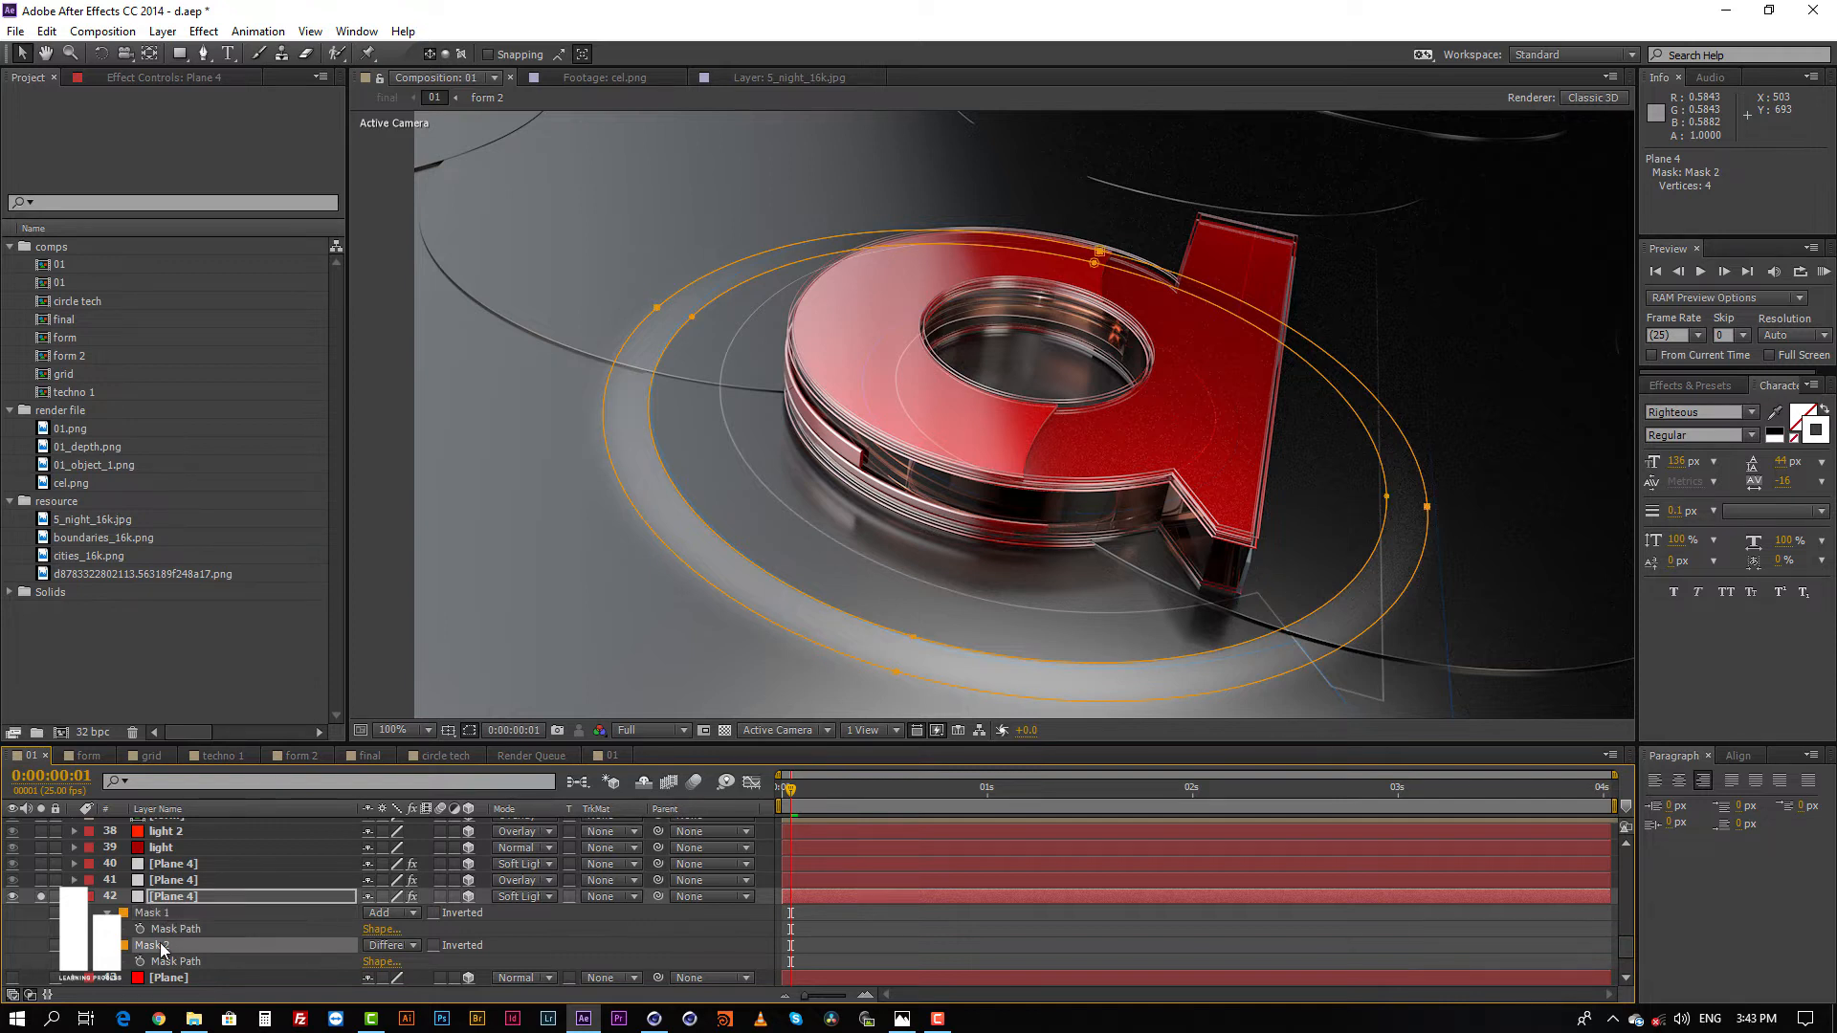
Step: Try the Subtract, Intersect and Add modes on Mask 2 of Plane 4 layer 42, and restore Difference
click(388, 946)
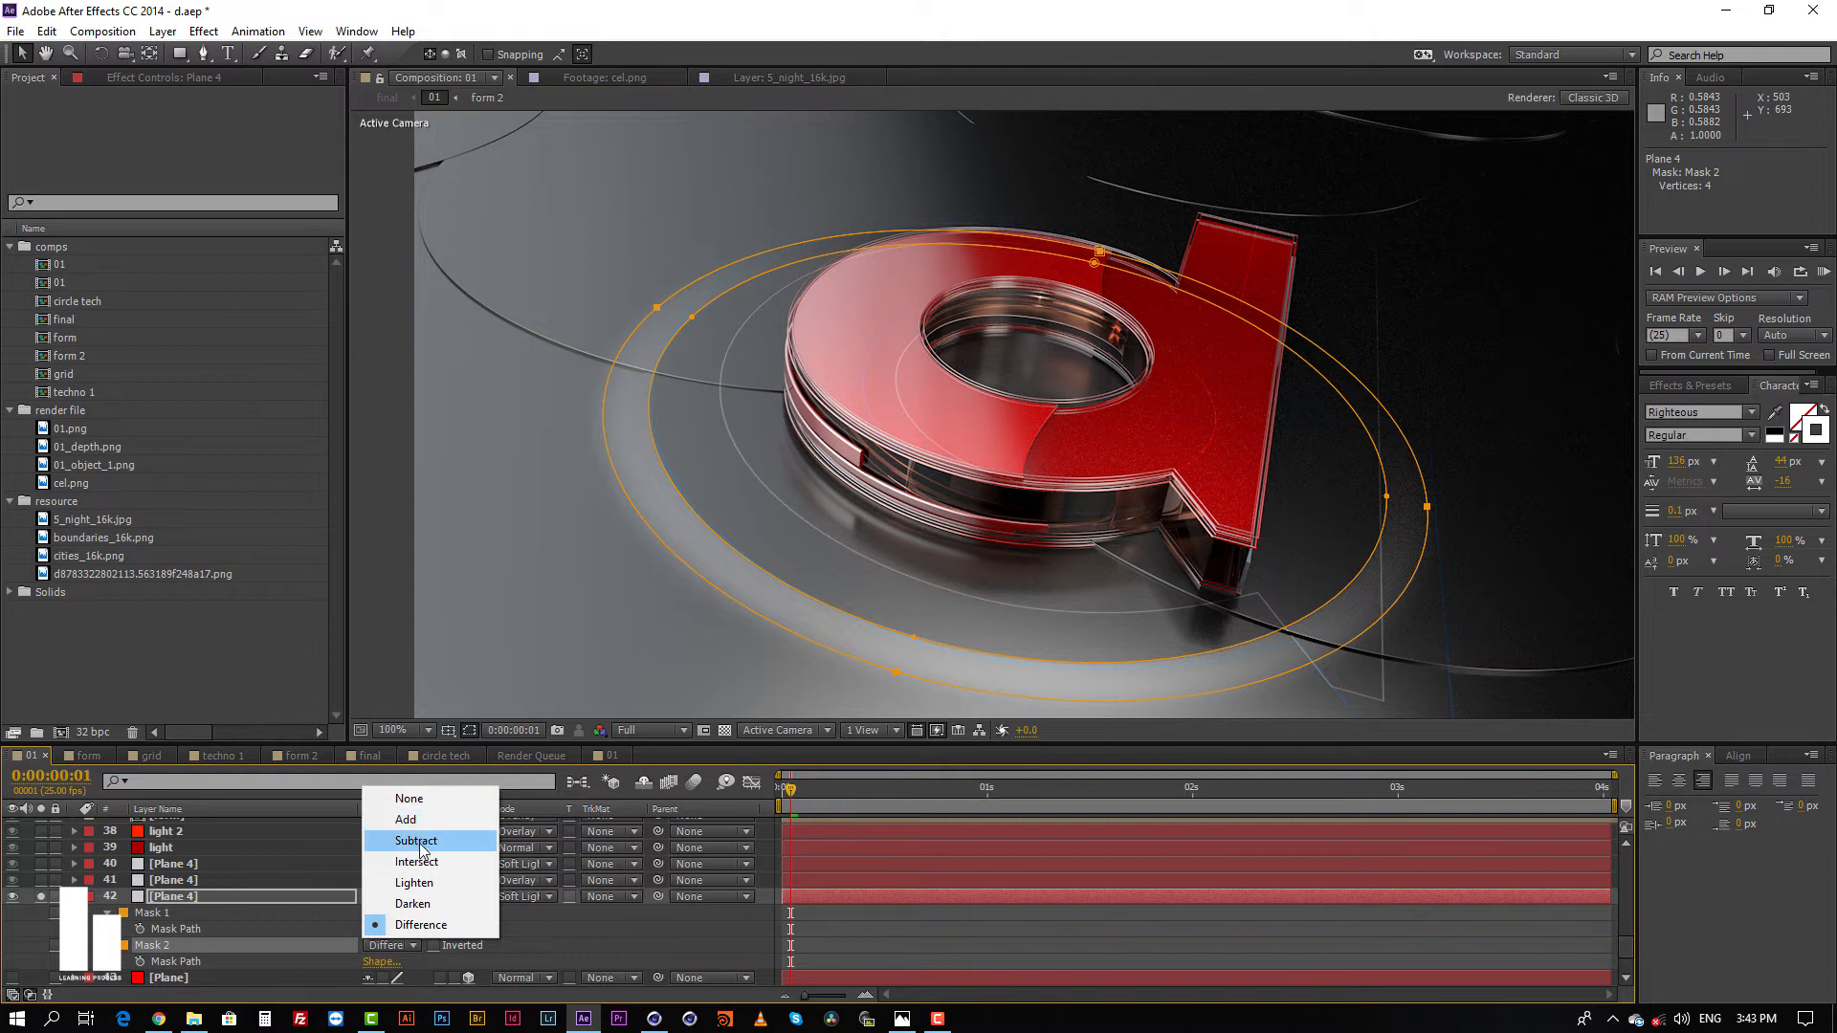
click(419, 842)
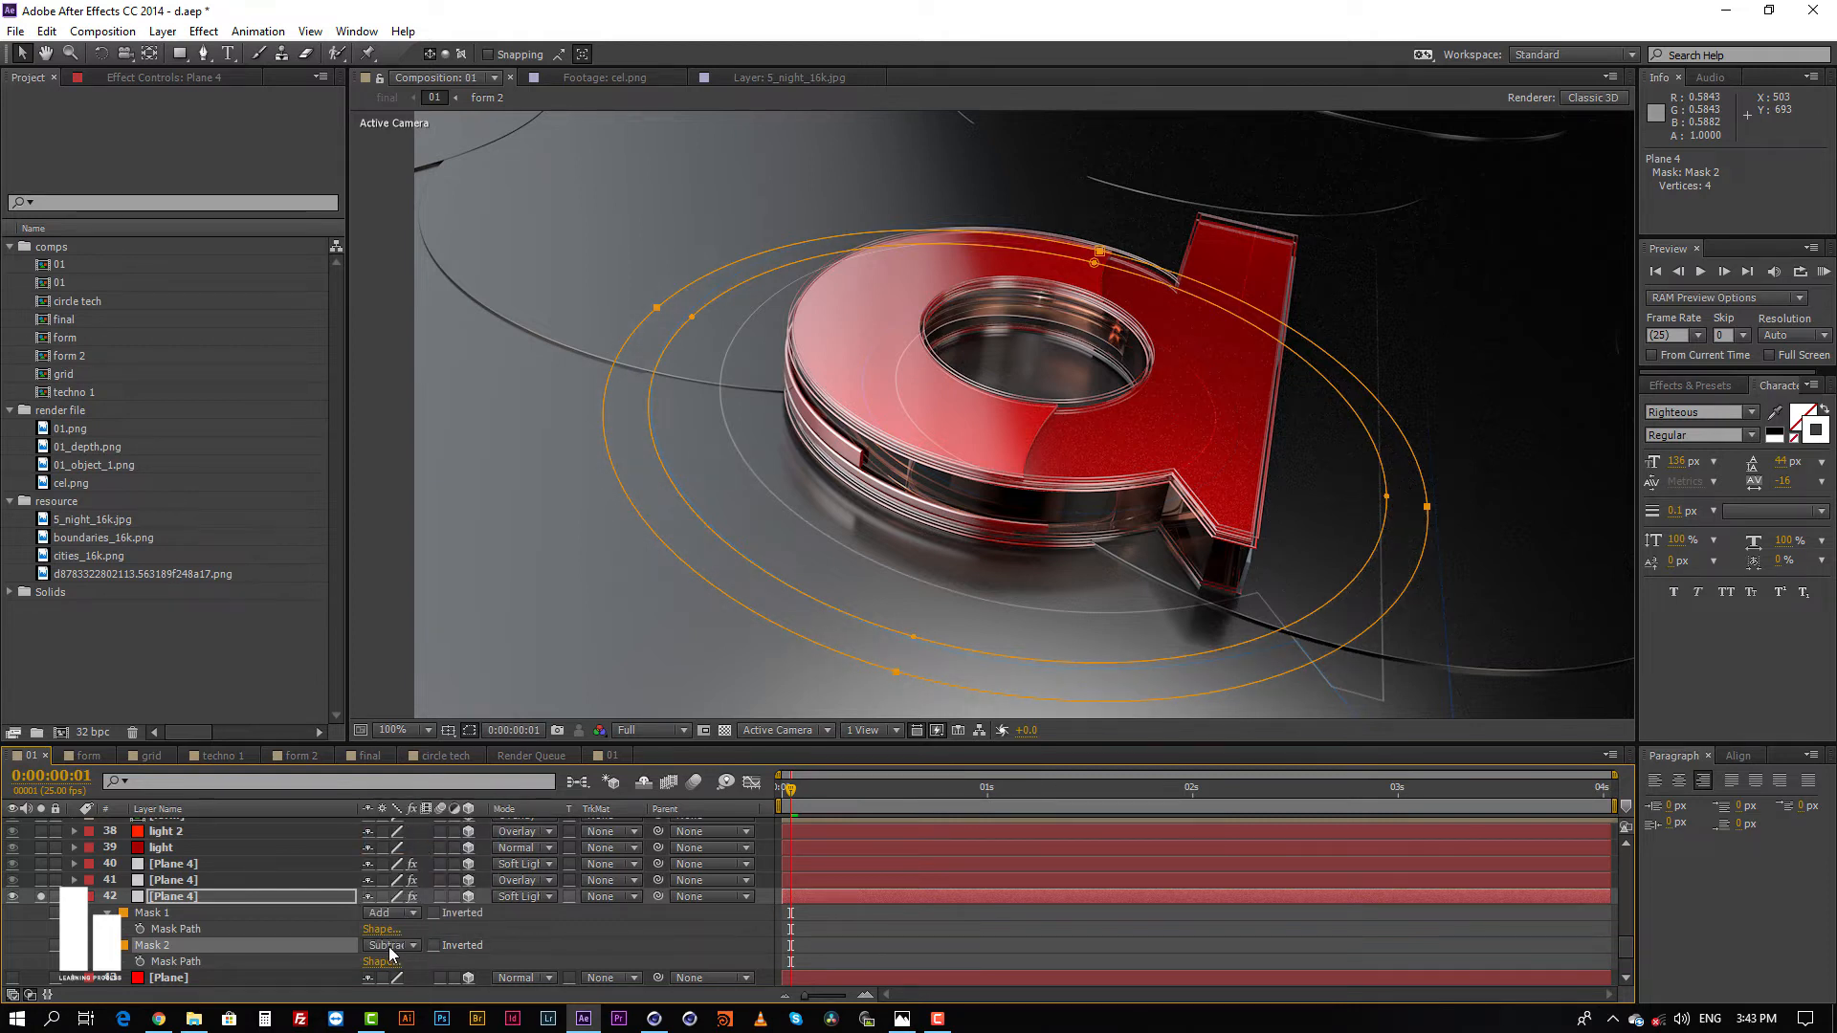
click(389, 948)
click(405, 870)
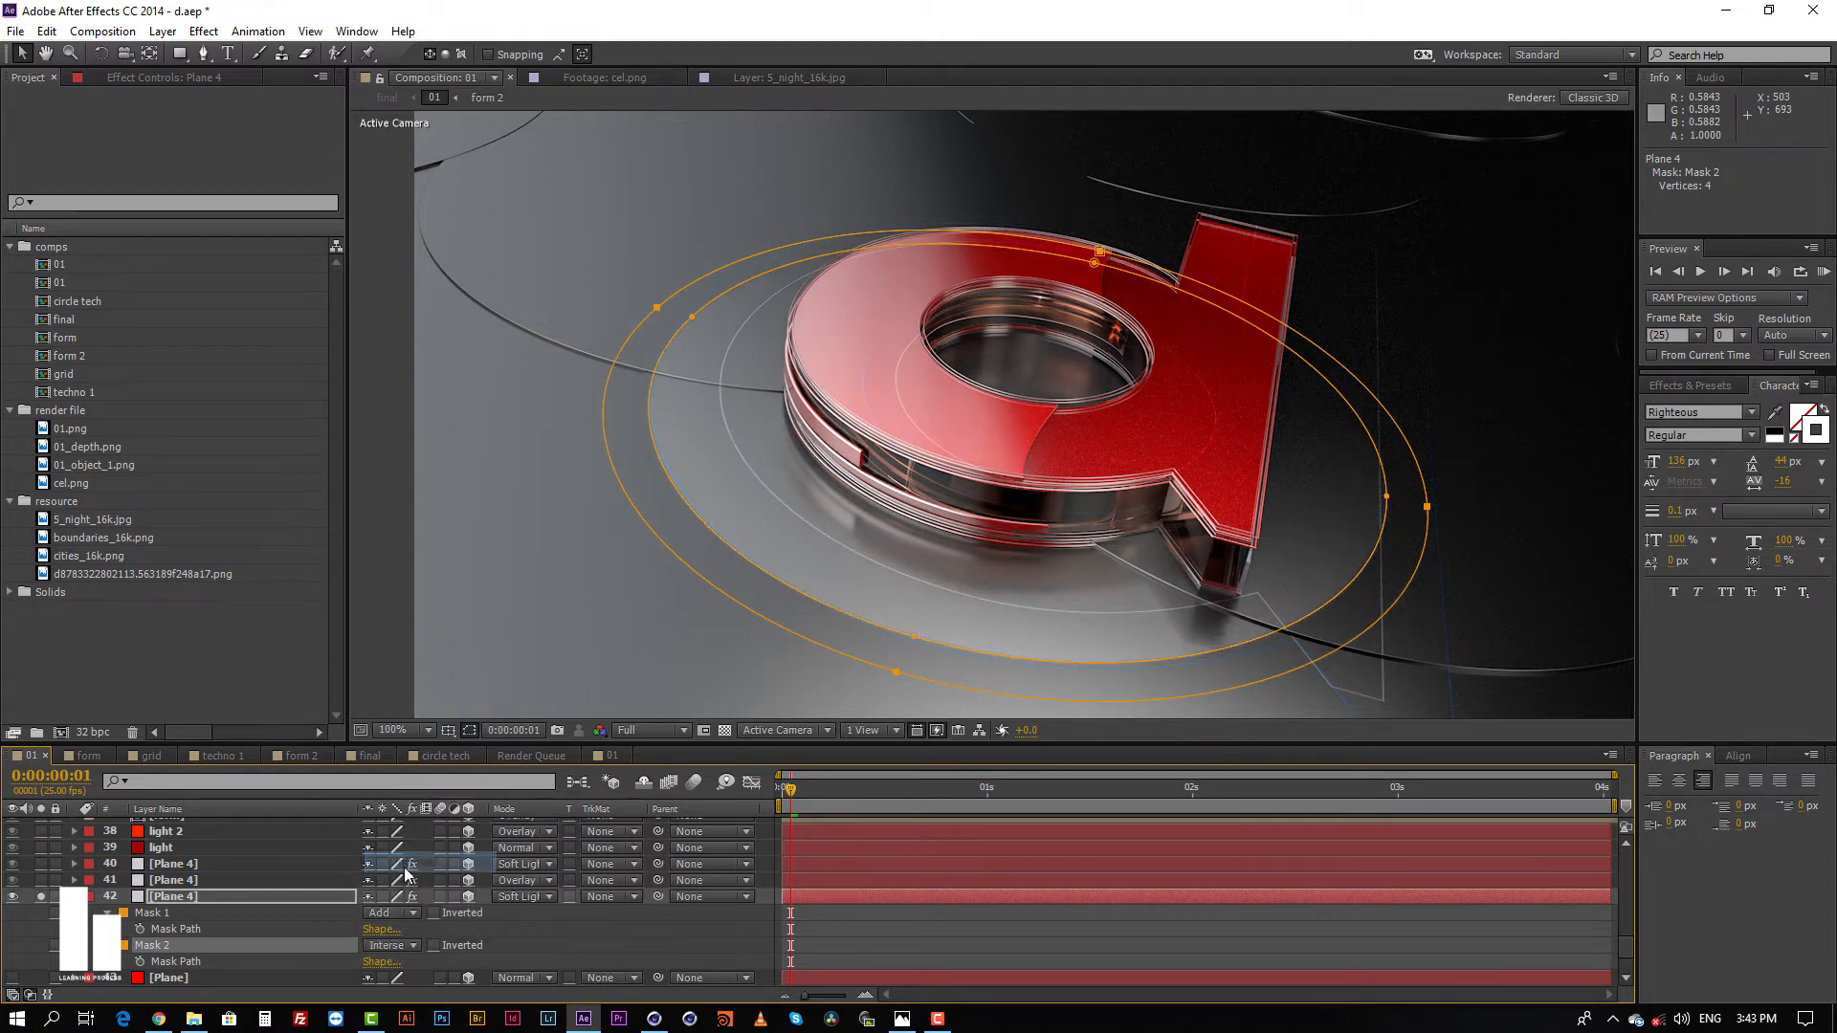
click(397, 946)
click(402, 820)
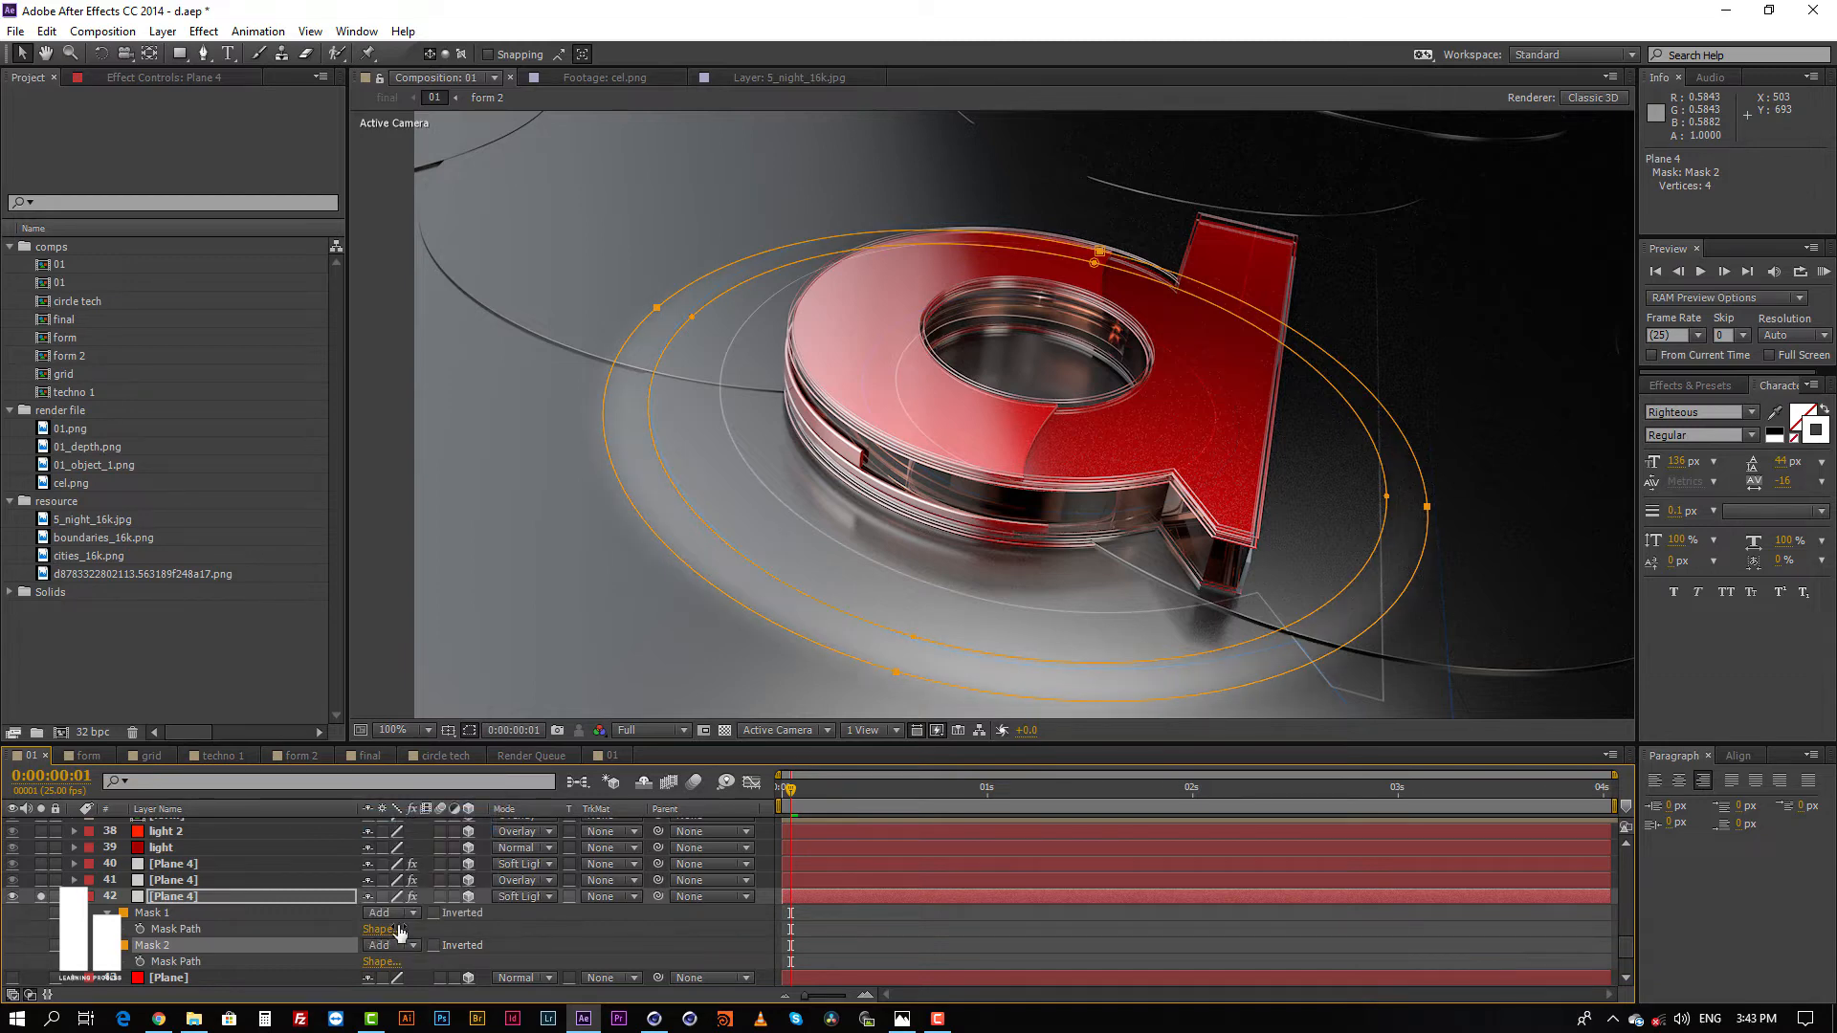
click(389, 944)
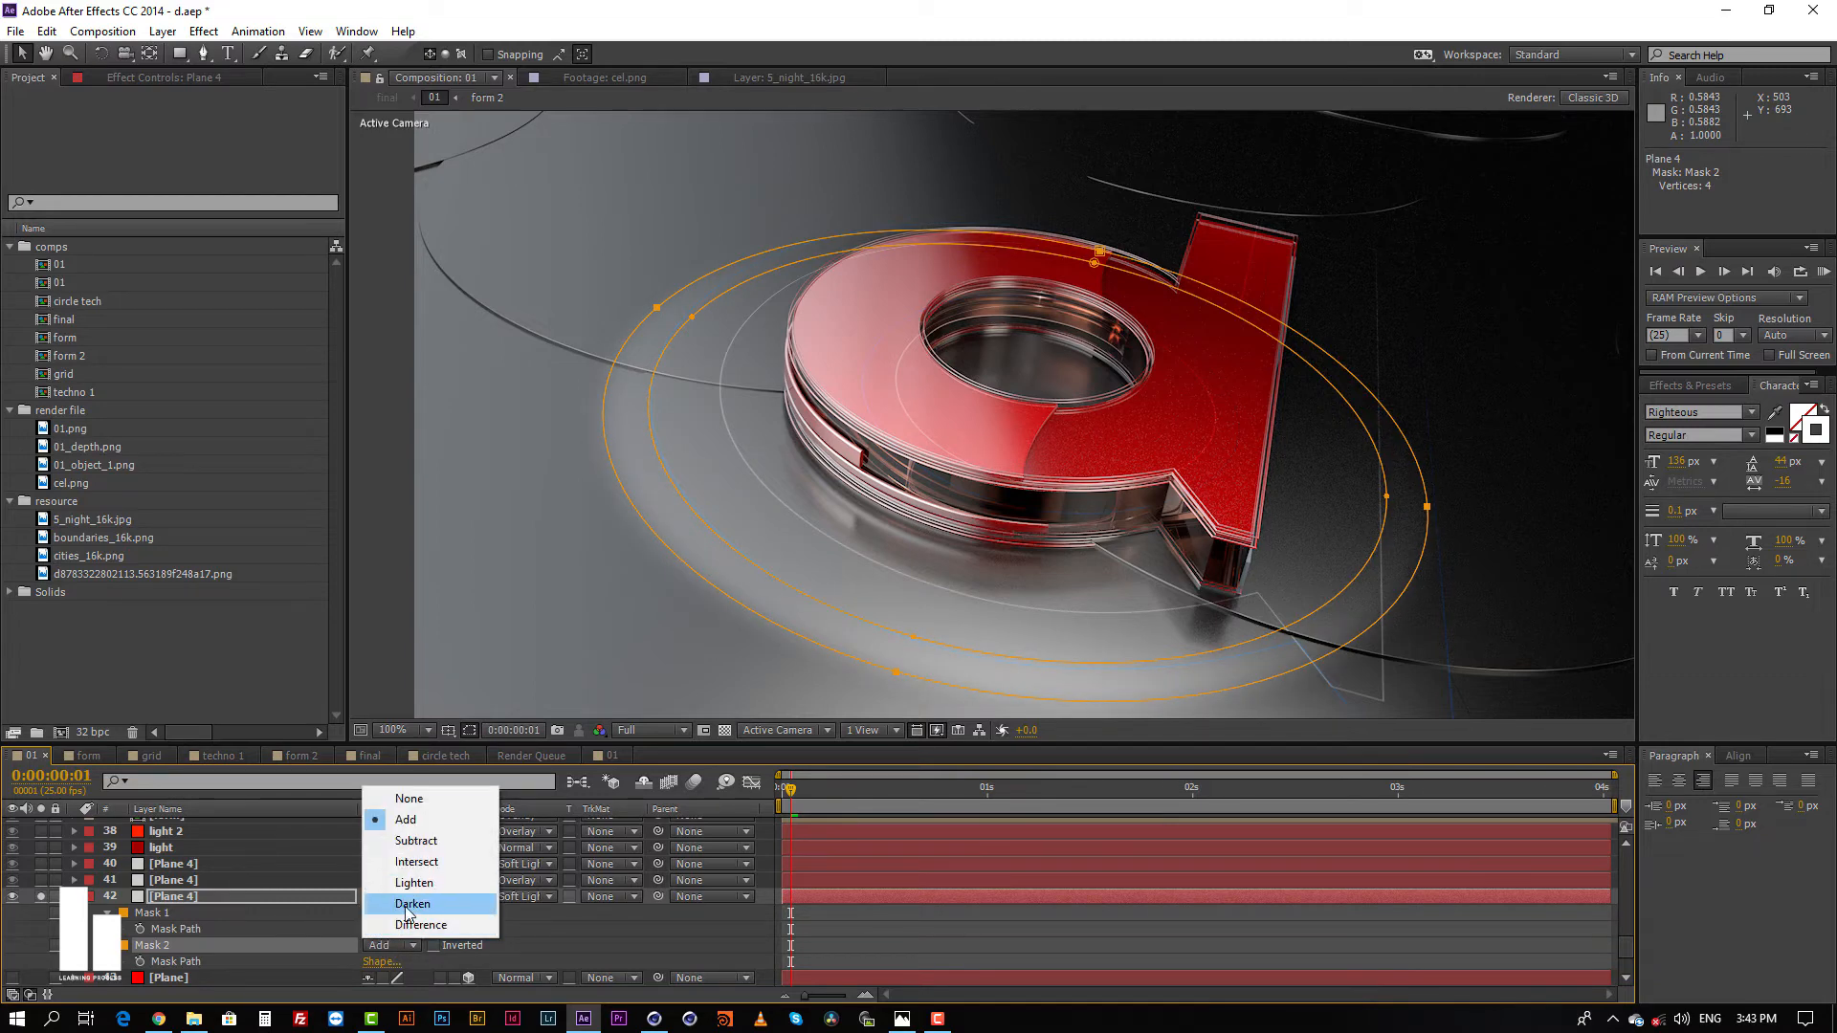
click(416, 925)
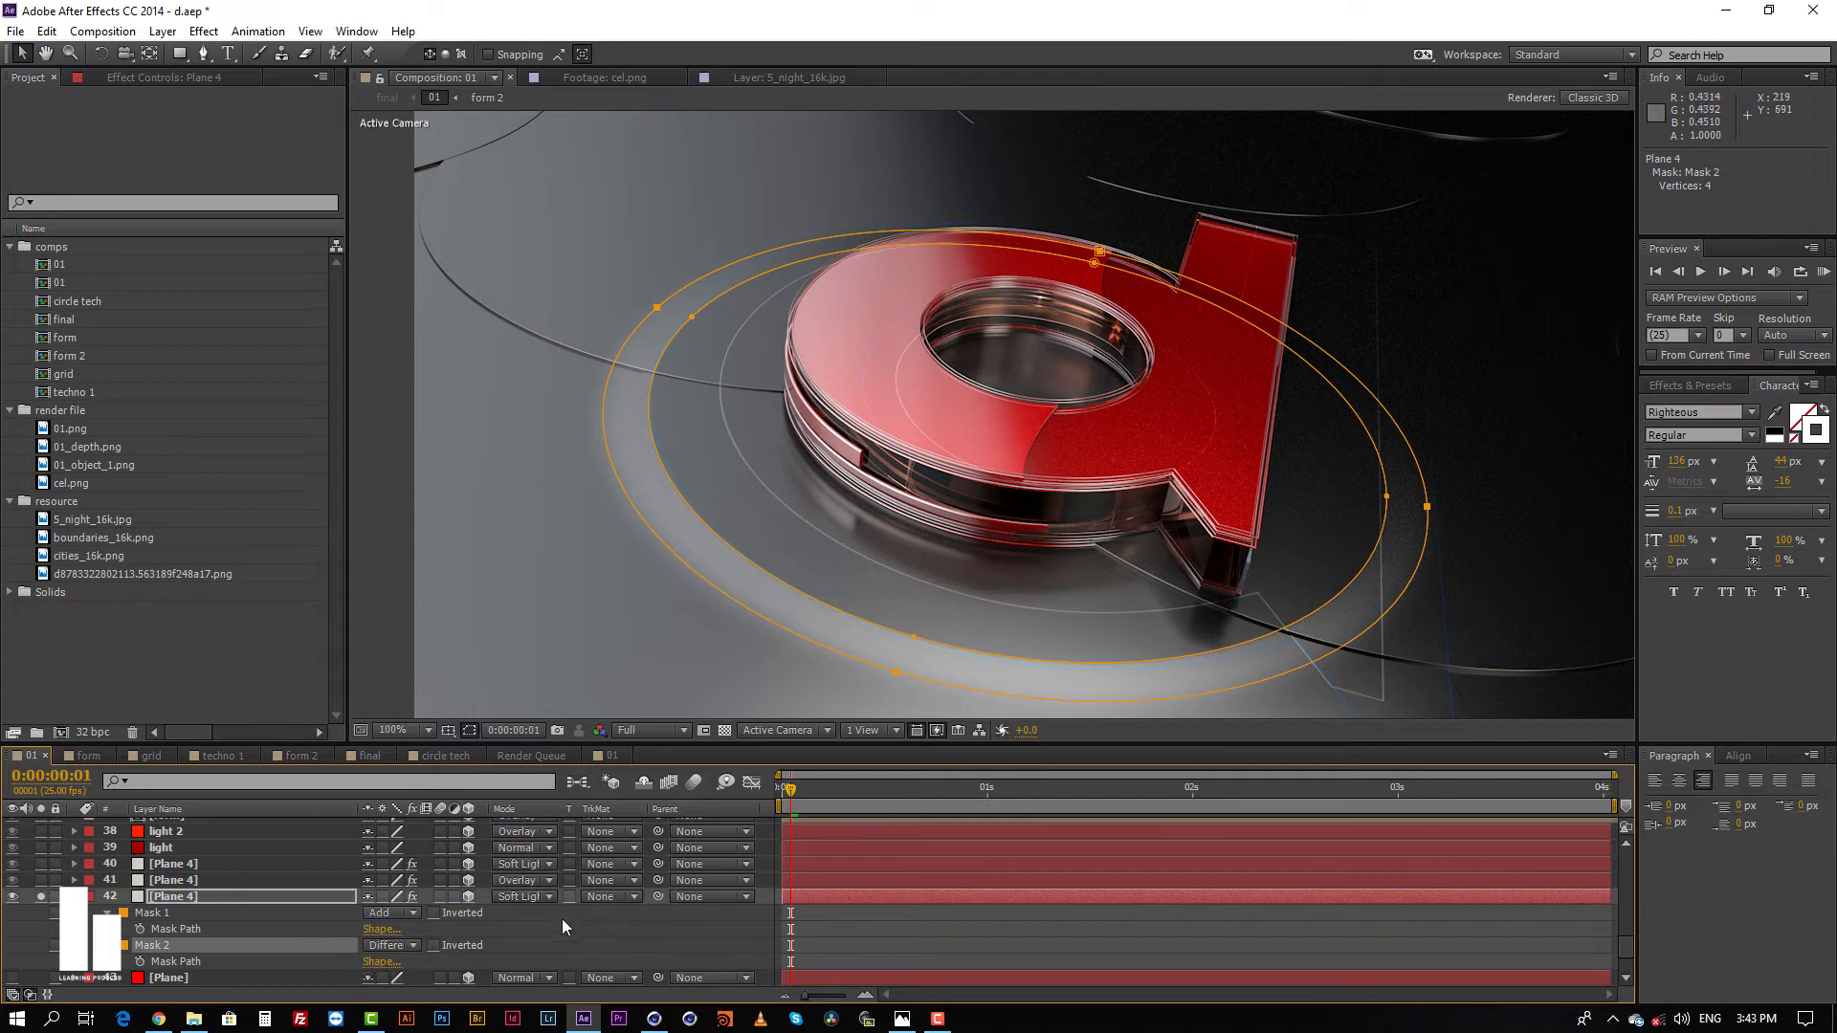
Step: Reveal the mask feather of Plane 4 layer 42, try other values on Mask 2, and set it to 10 pixels
scroll(565, 925, down, 3)
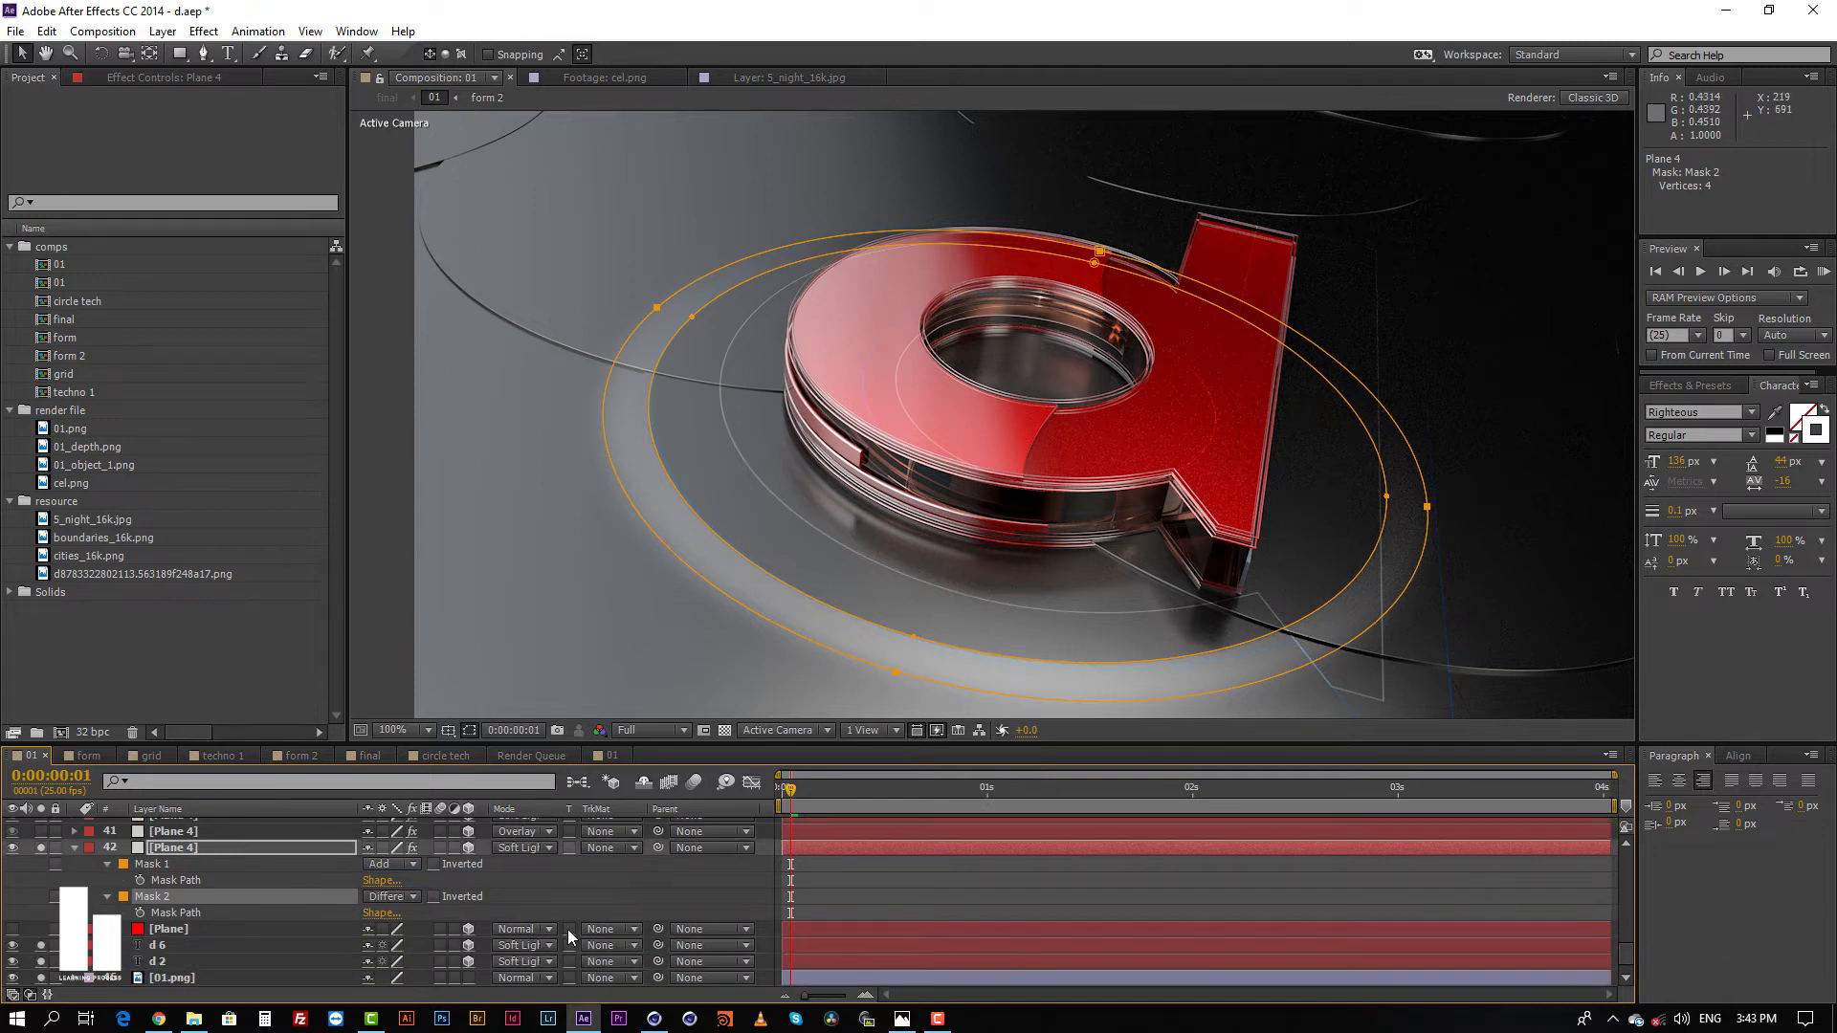
click(834, 849)
key(f)
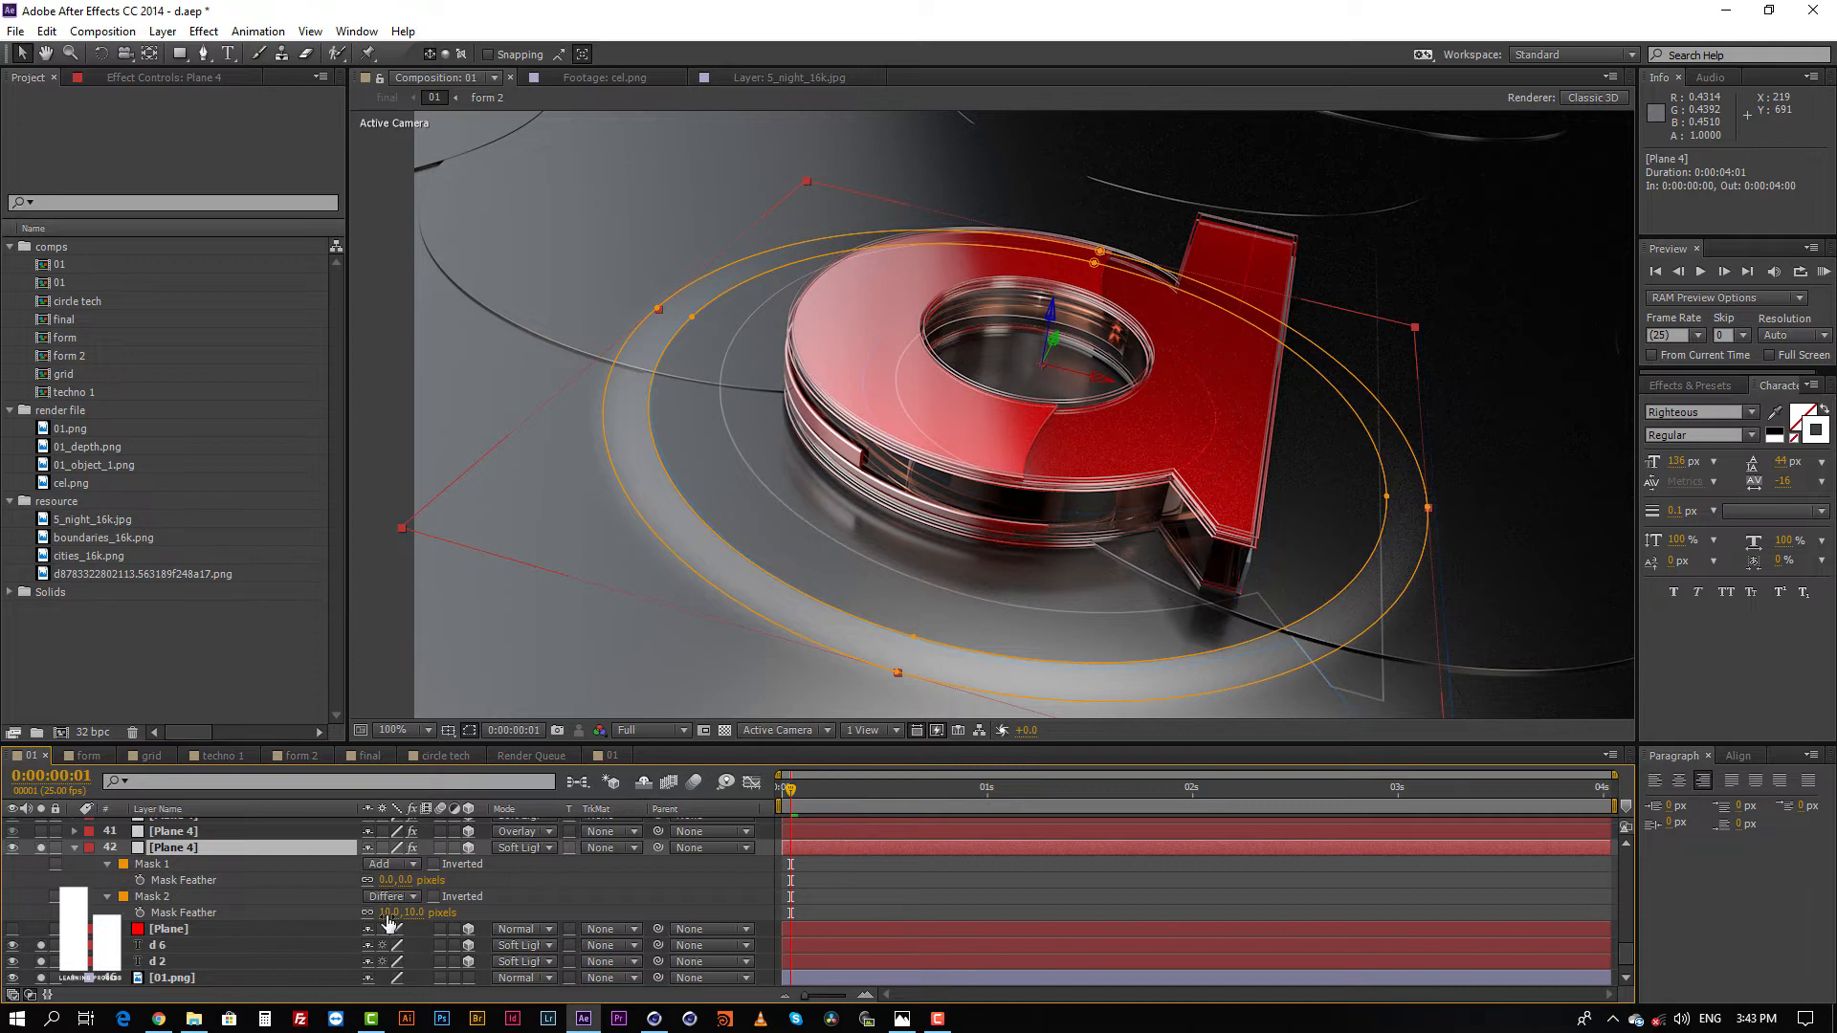
drag(385, 912, 300, 924)
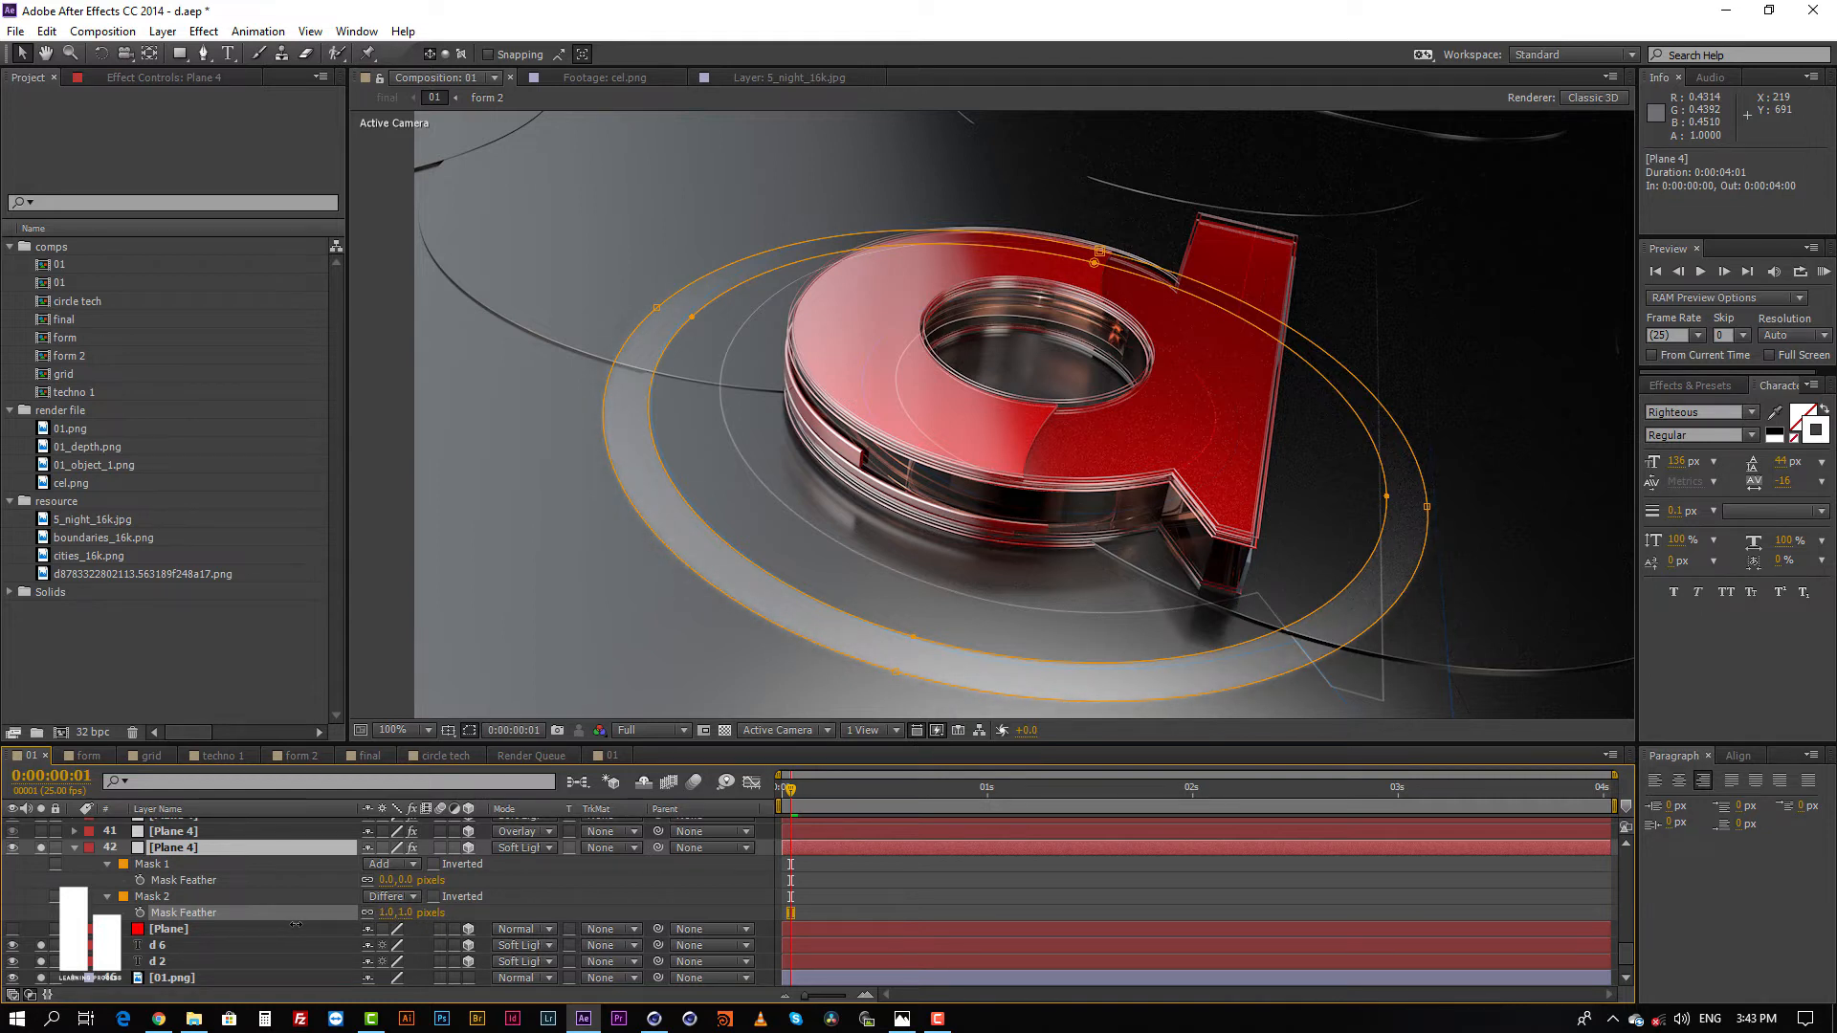
click(395, 913)
text(1)
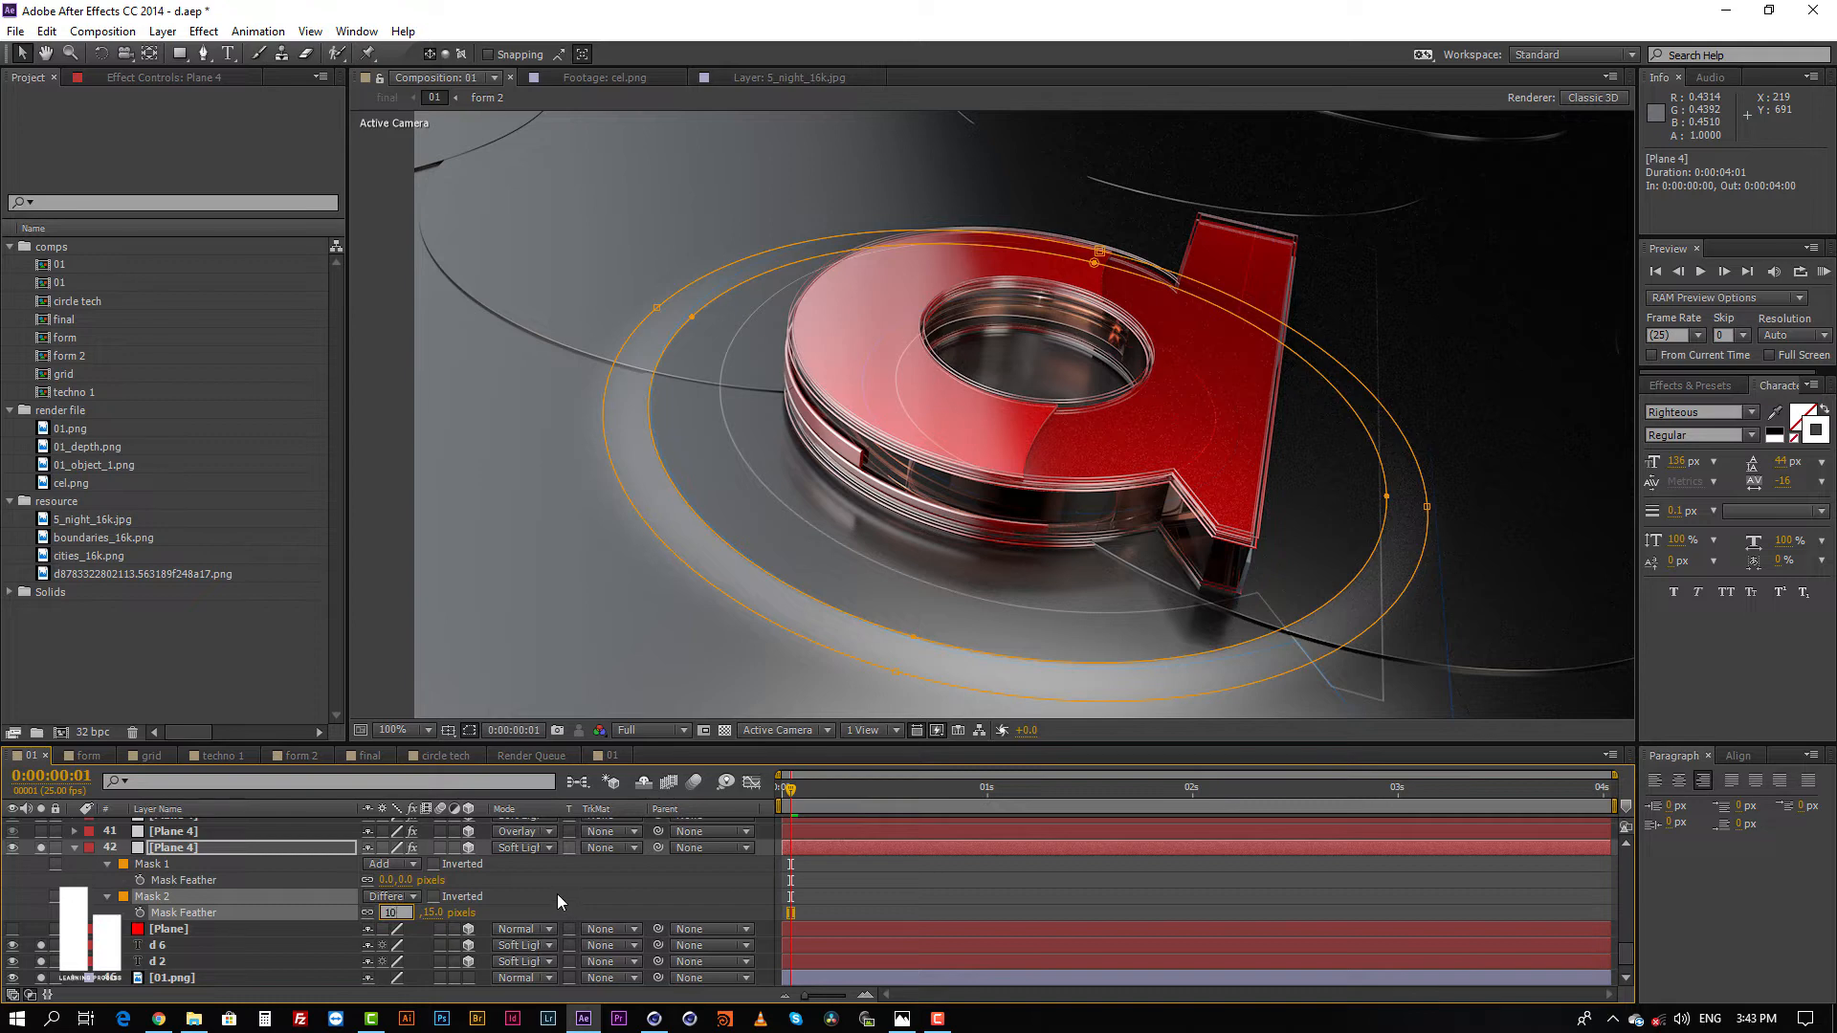
text(0)
key(Return)
Step: Solo the Plane 4 layers 41 and 40, briefly previewing the light layer 39 and leaving it unsoloed
click(881, 881)
click(877, 832)
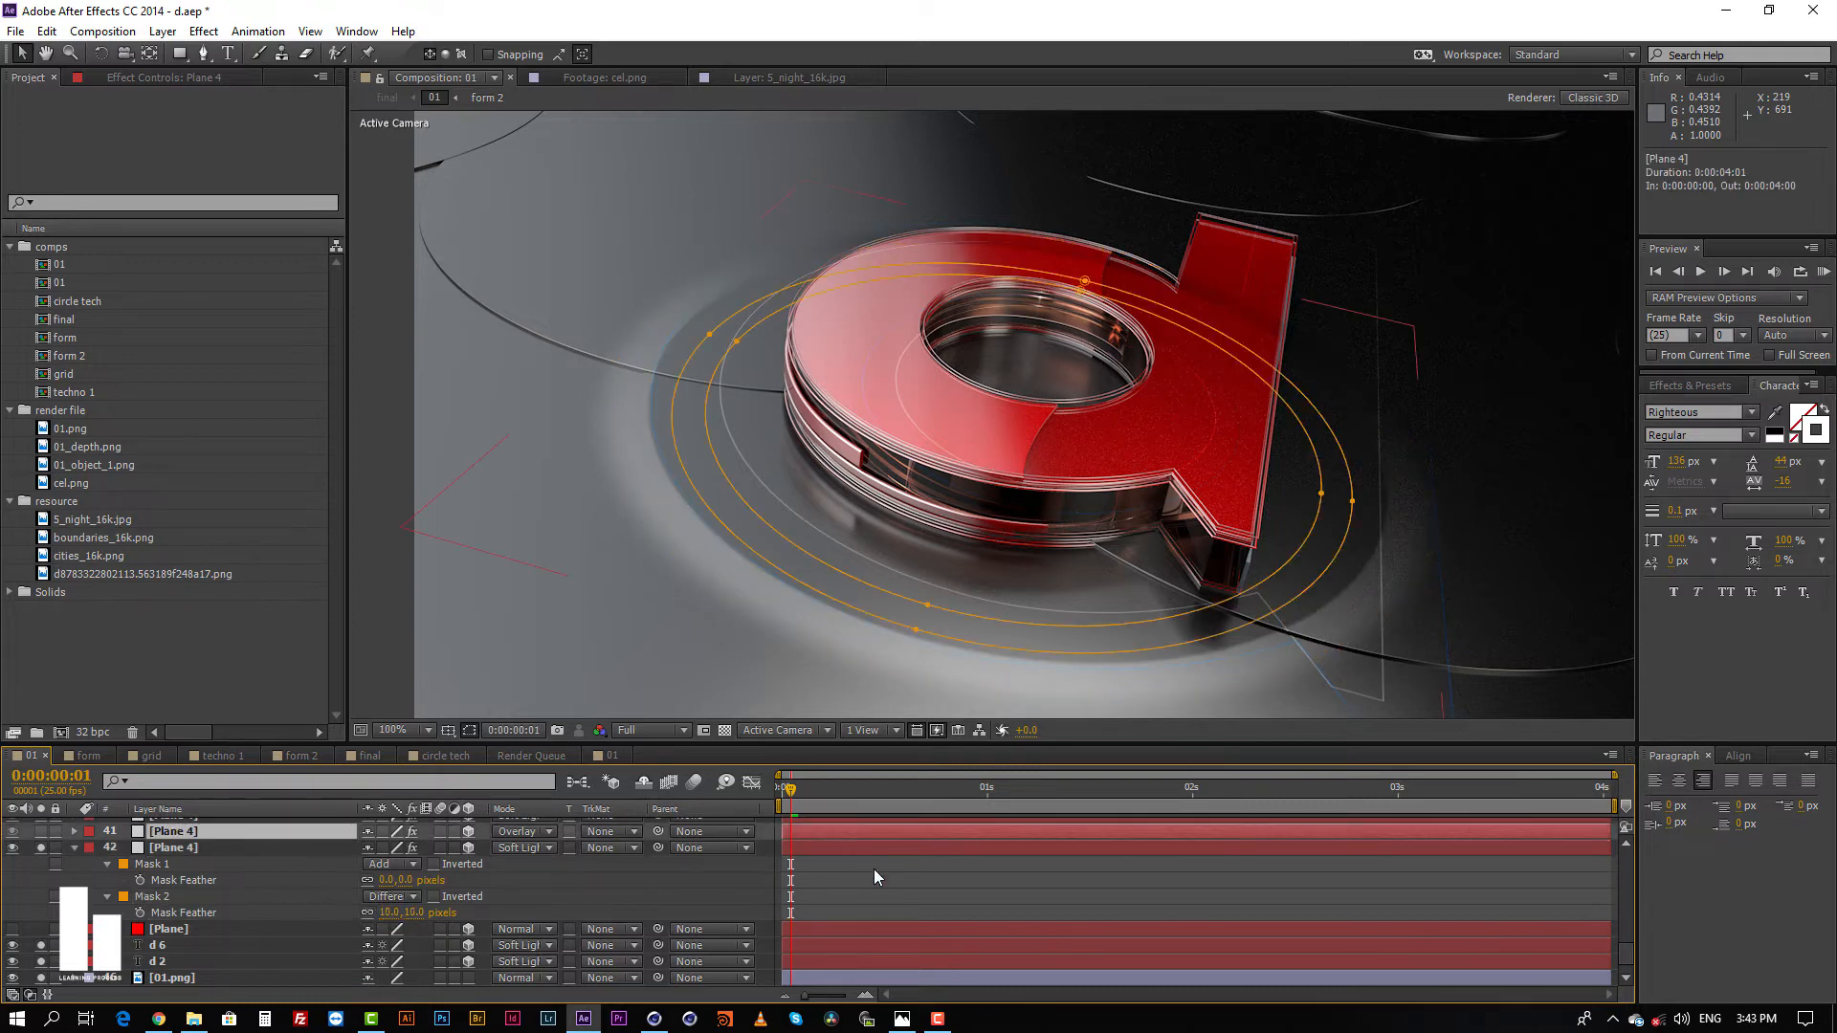
scroll(268, 895, up, 1)
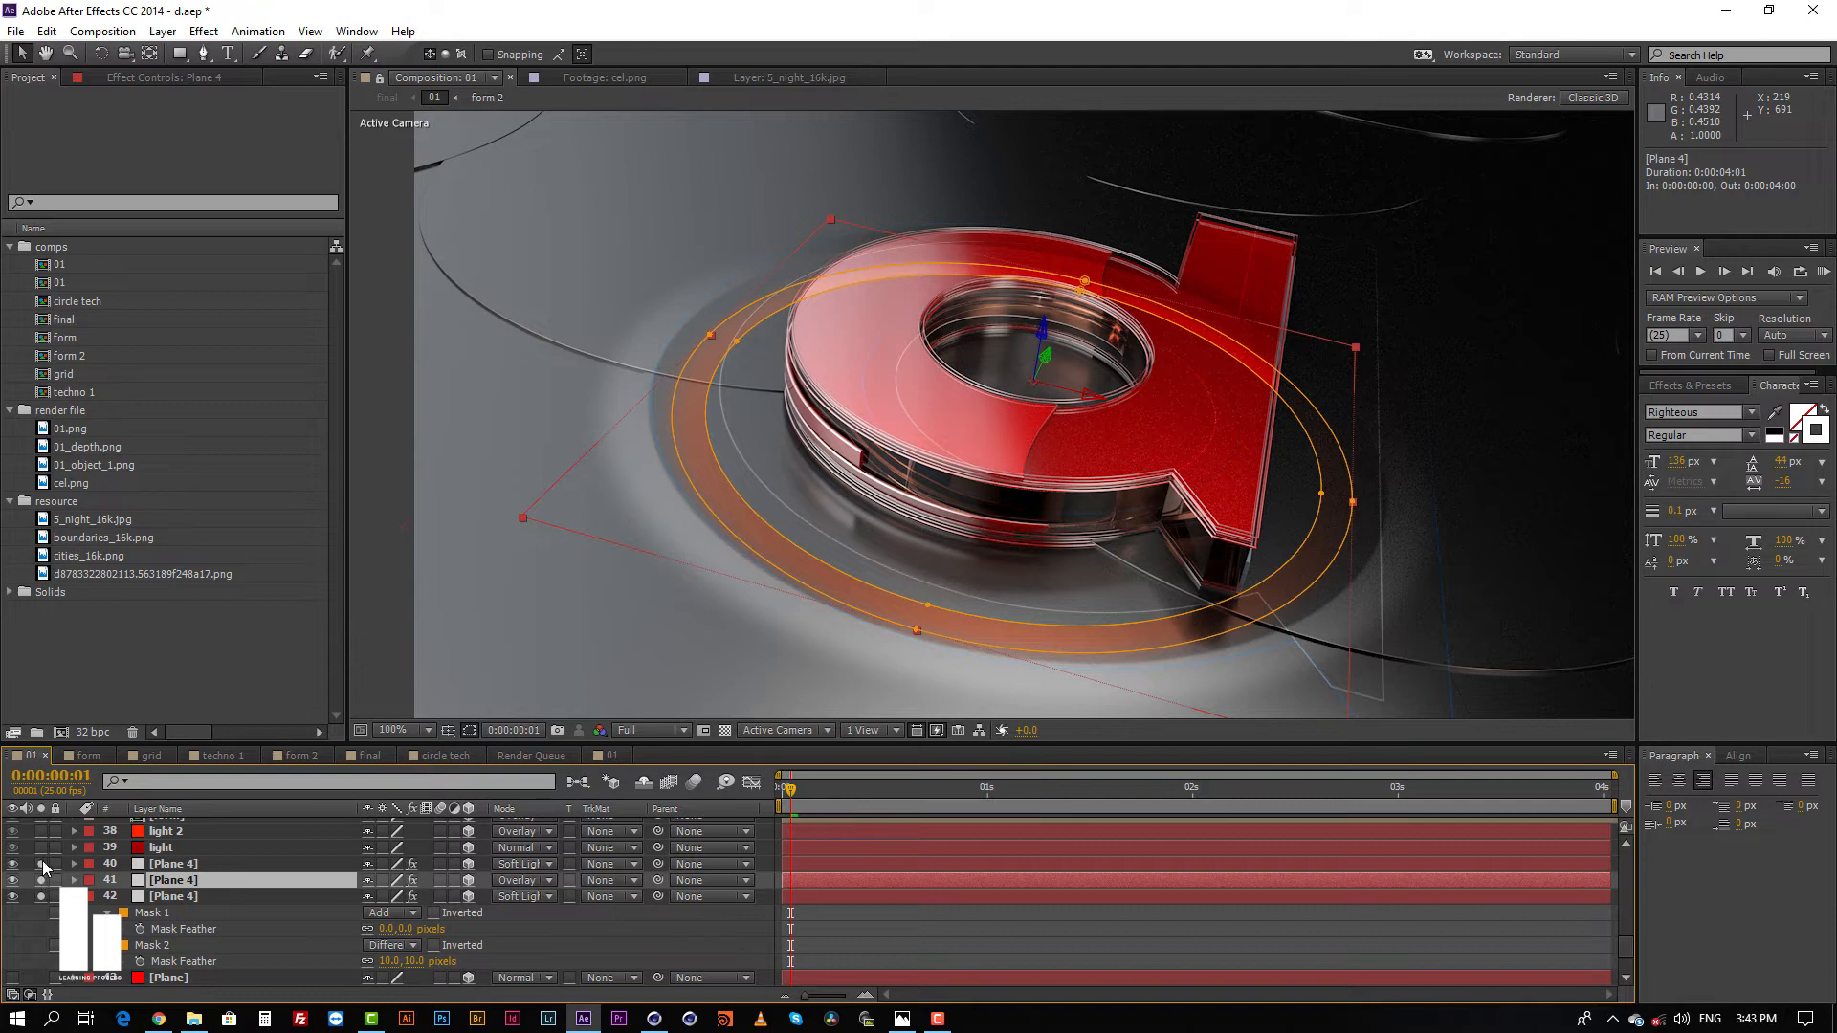
click(42, 862)
click(45, 849)
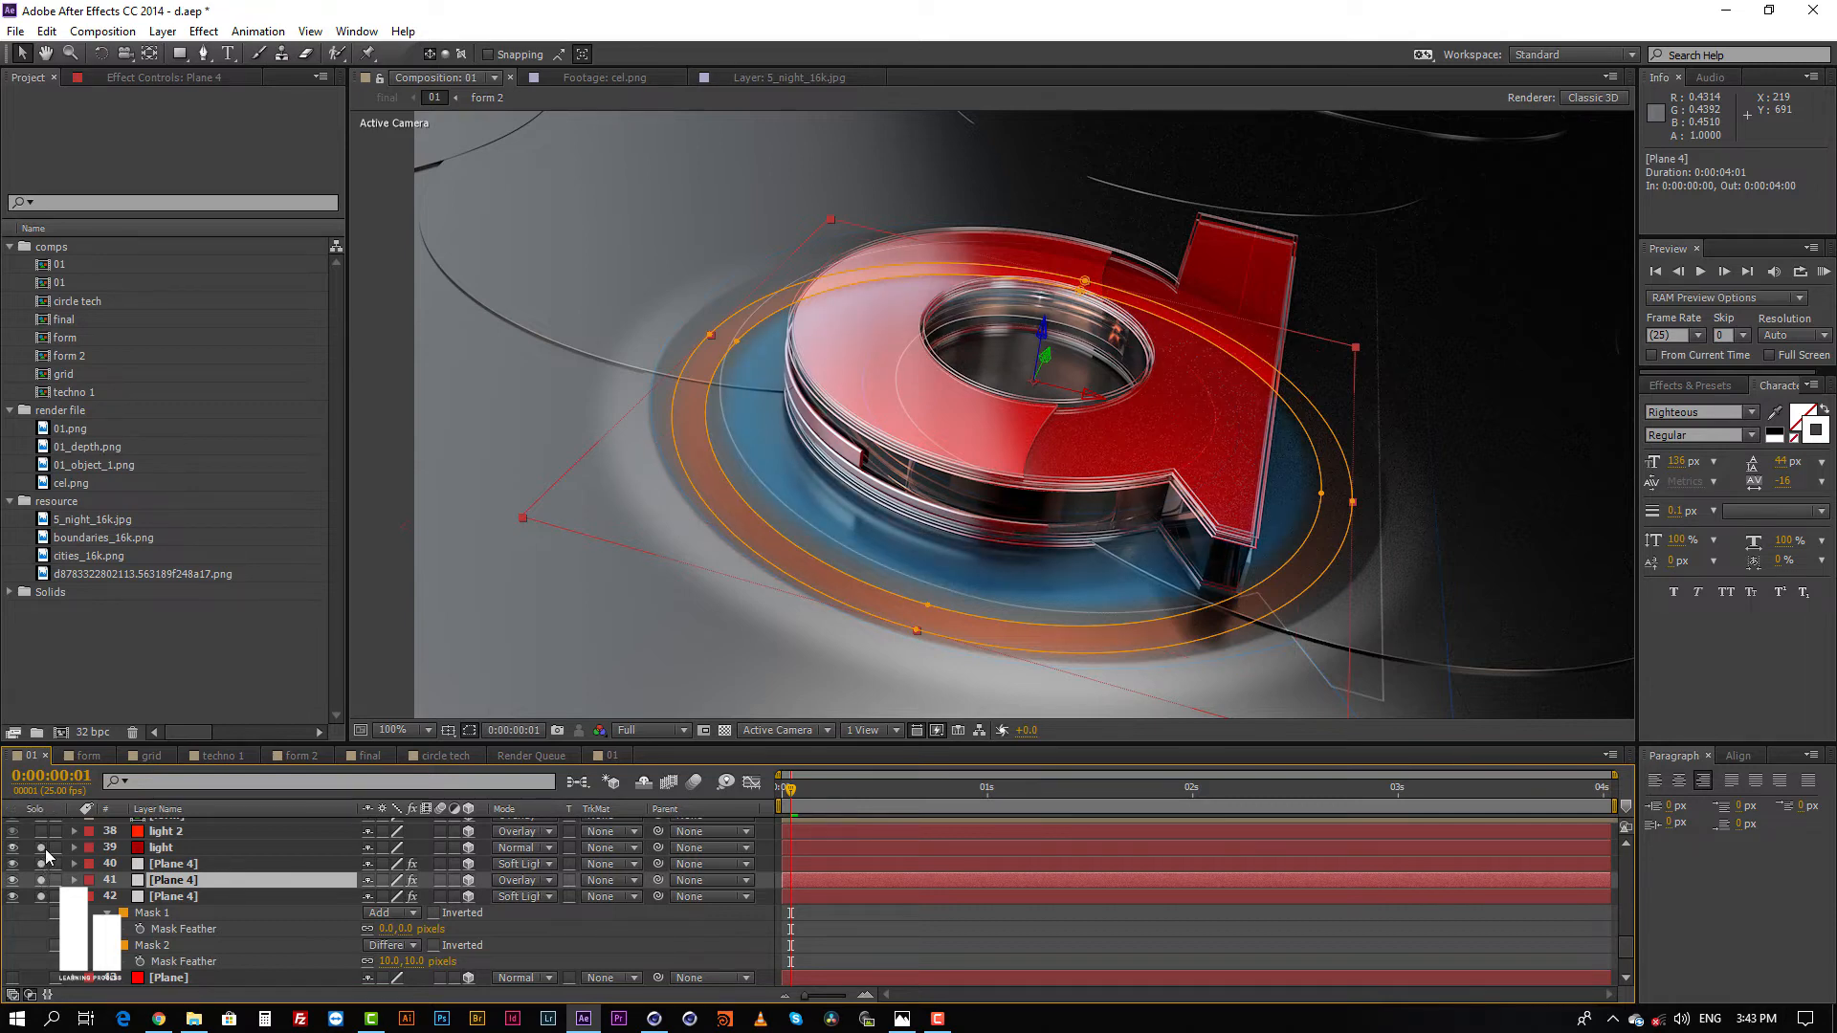
click(42, 848)
Step: Compare the mask outlines of the Plane 4 layers 40 and 41 in the composition view
click(177, 864)
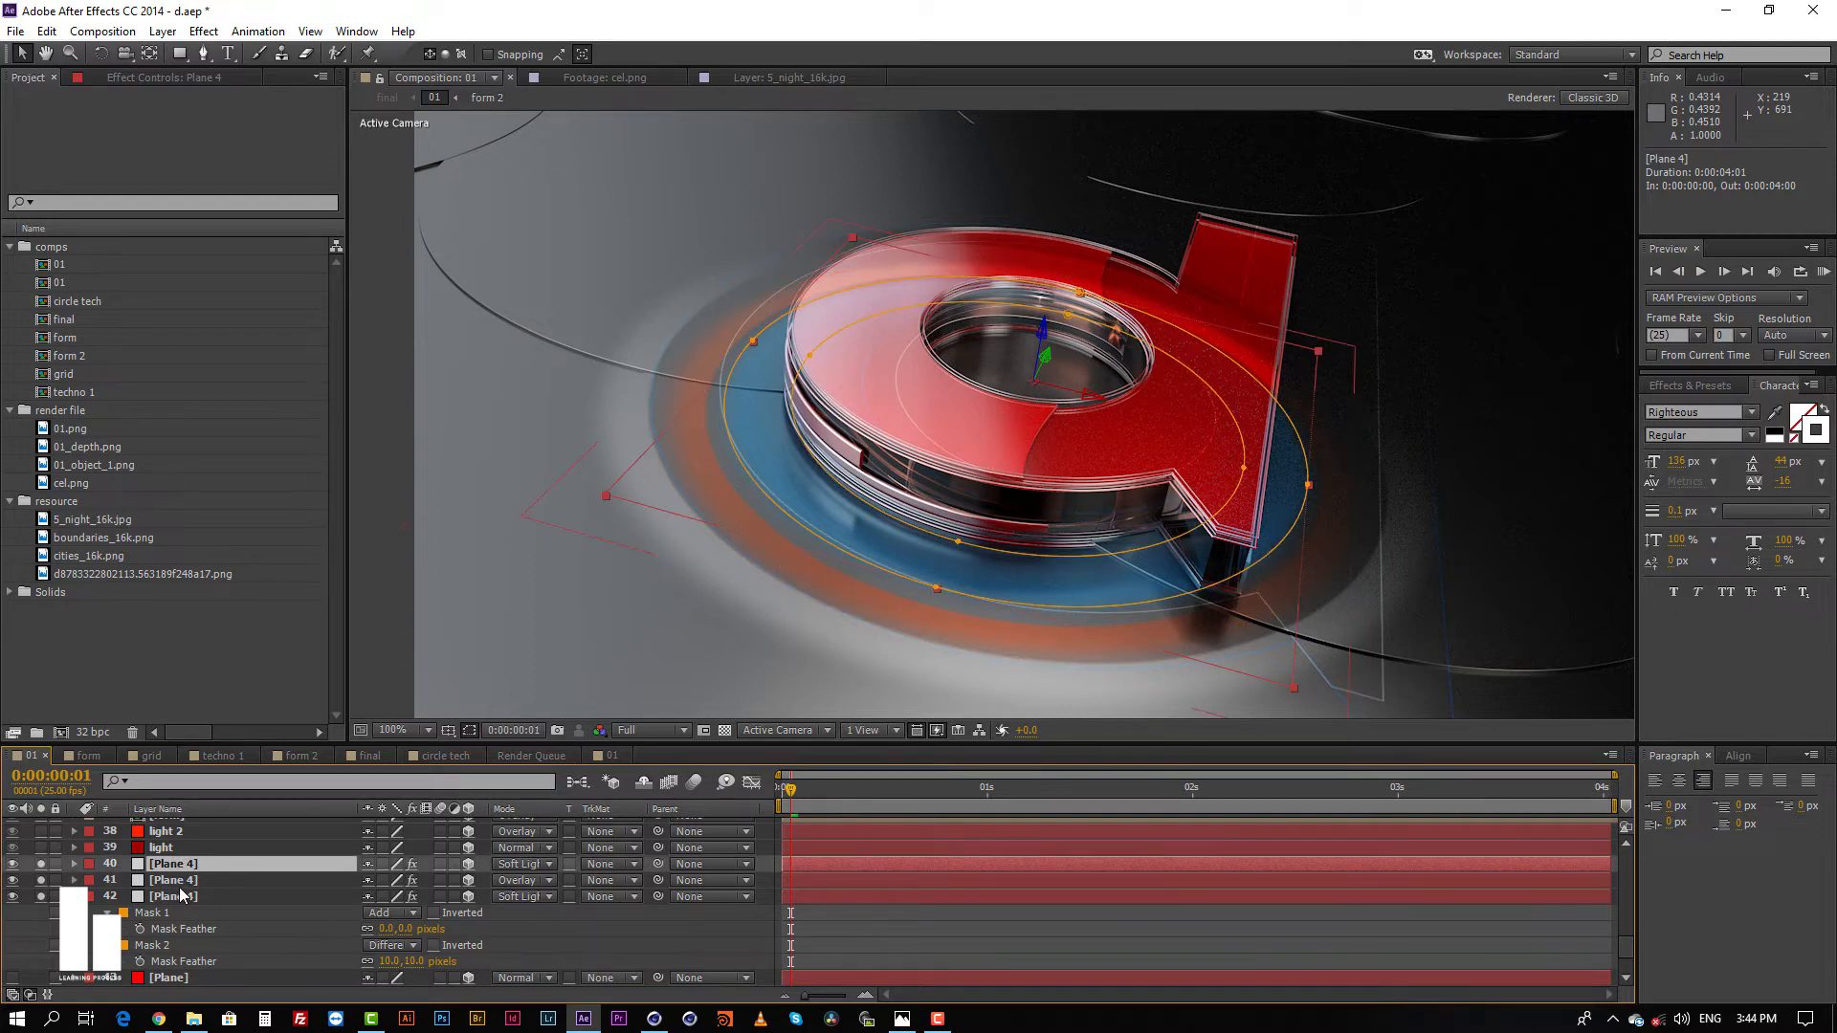
click(181, 881)
click(184, 864)
click(953, 933)
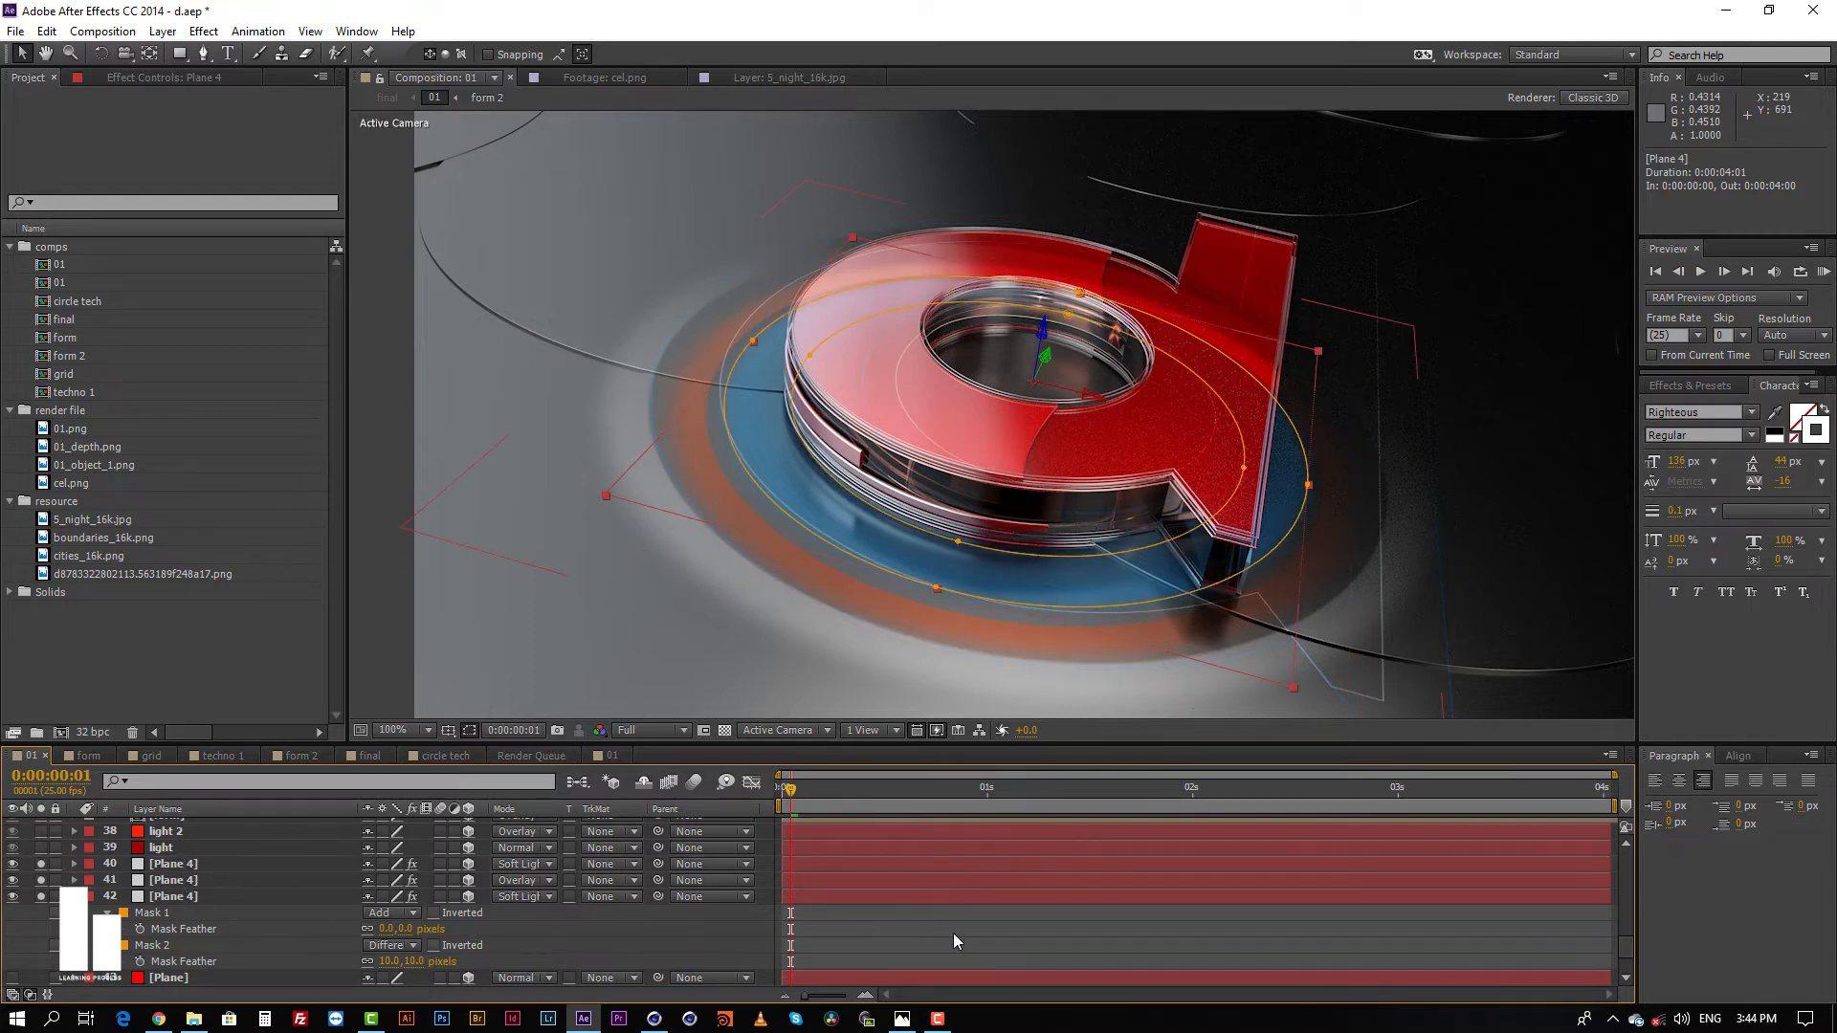
click(950, 864)
Step: Solo the form and form 2 layers above the masked planes
scroll(945, 886, up, 1)
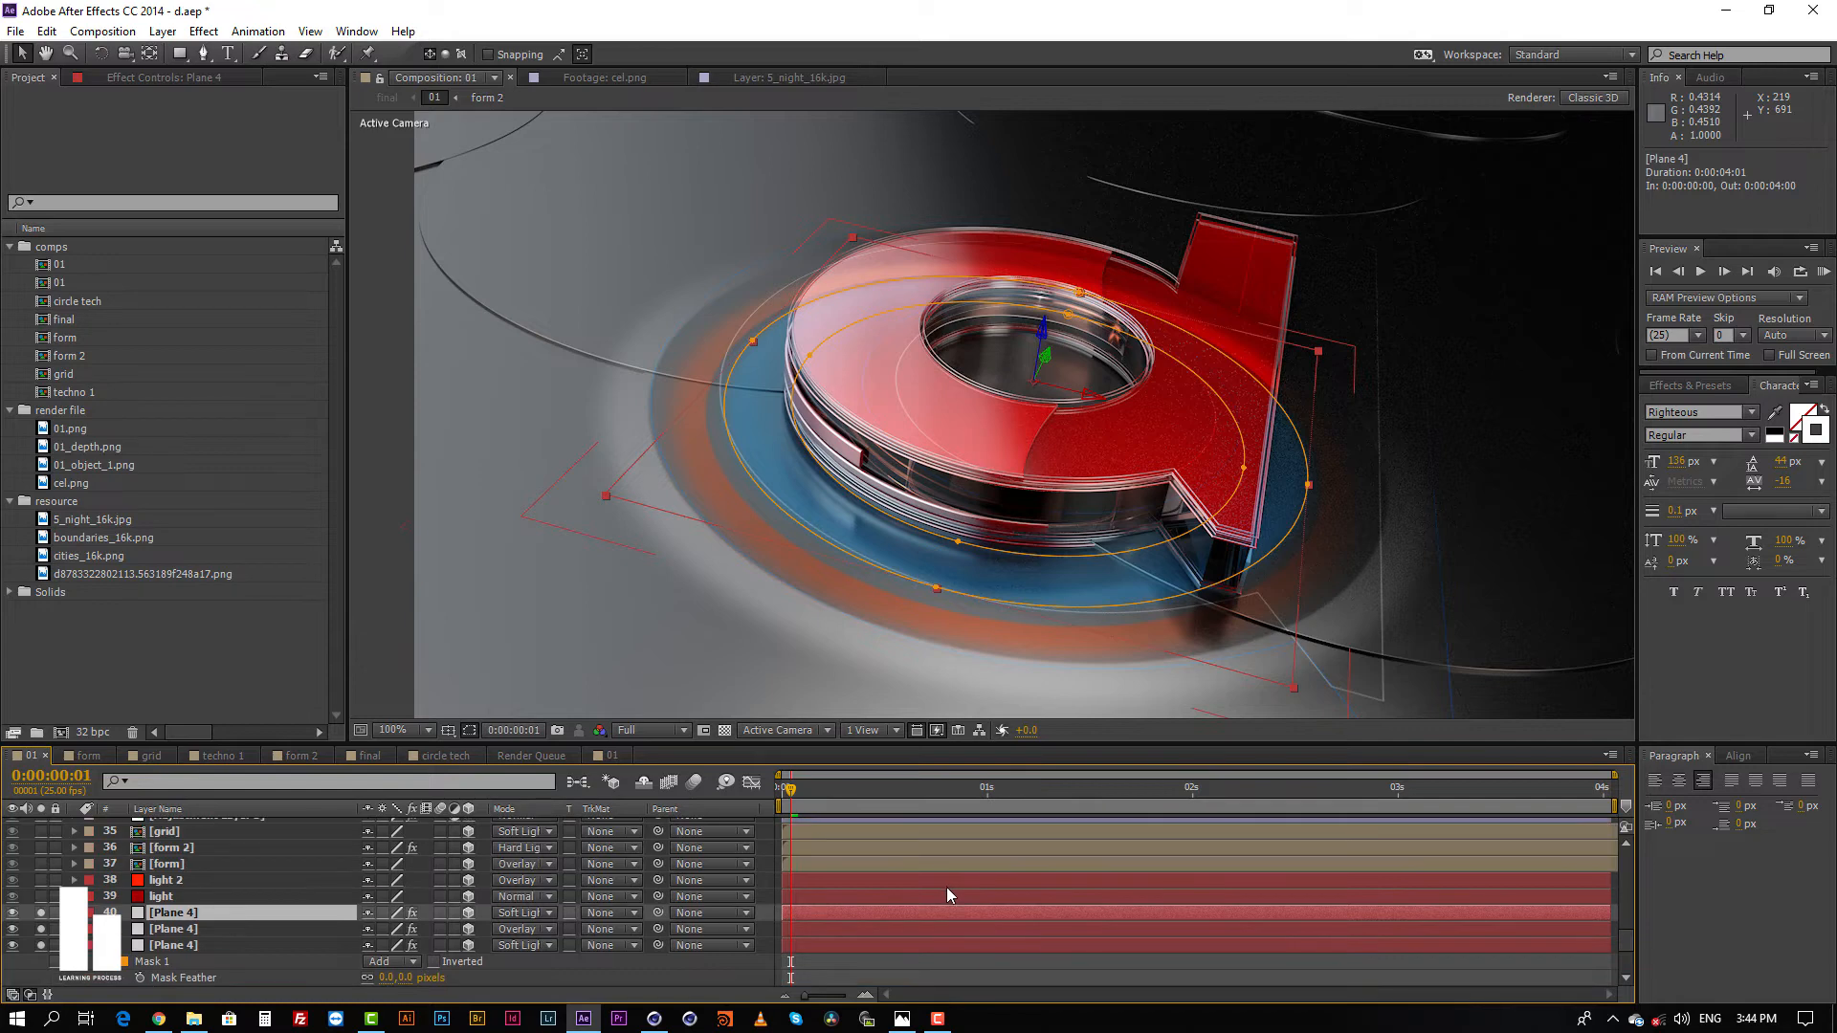
click(834, 872)
click(840, 861)
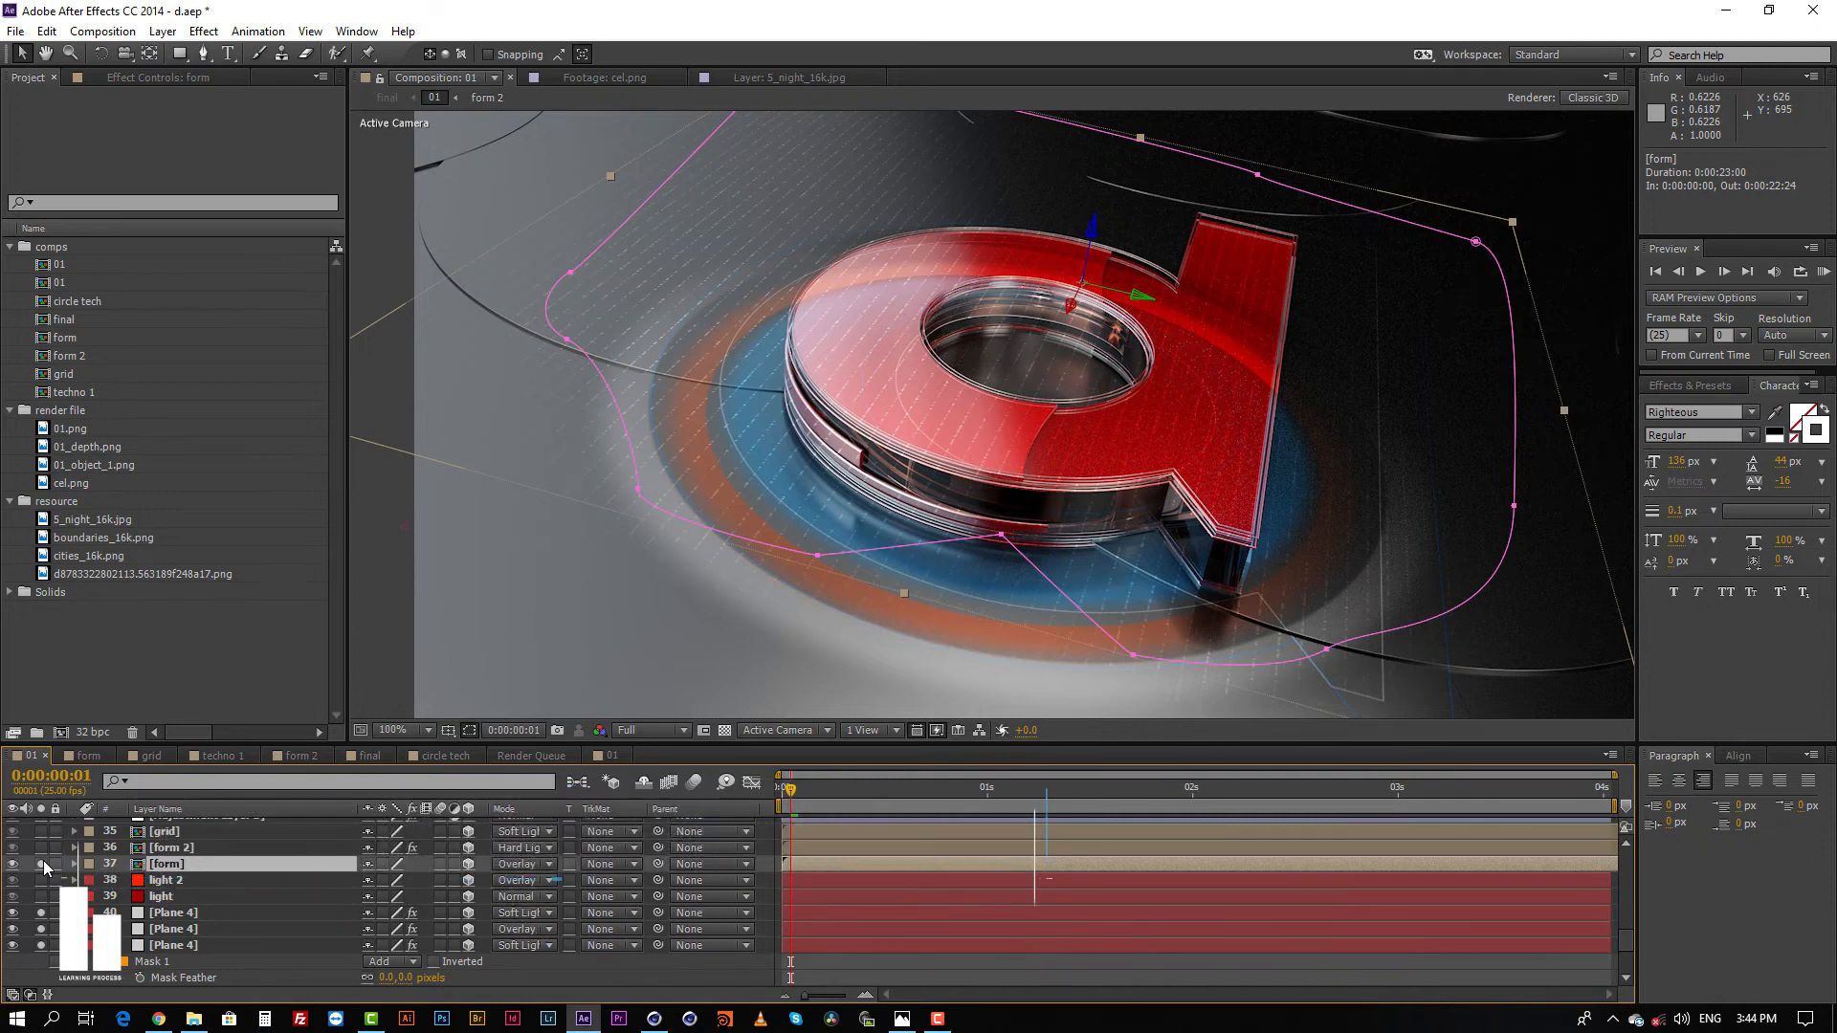
click(851, 848)
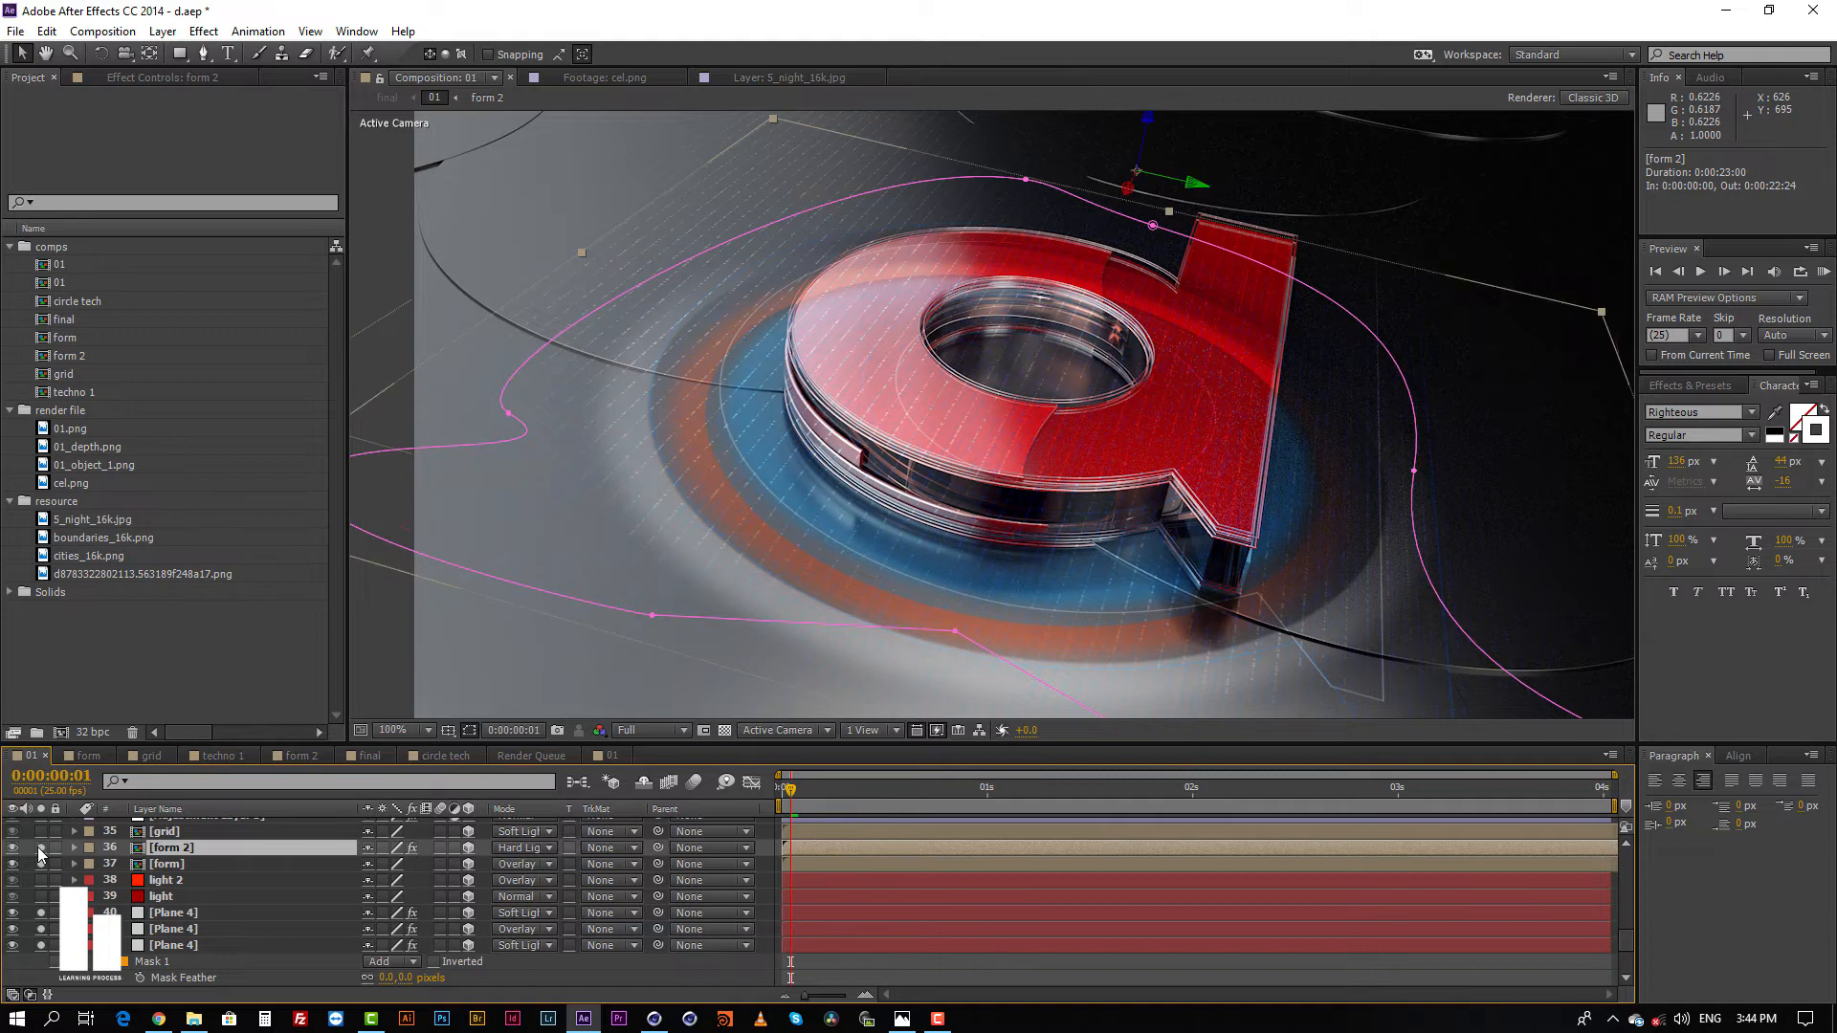
Step: Open the form precomp to examine Dark Gray Solid 3's Form effect settings, and return to composition 01 to check form 2's Glow effect
click(170, 866)
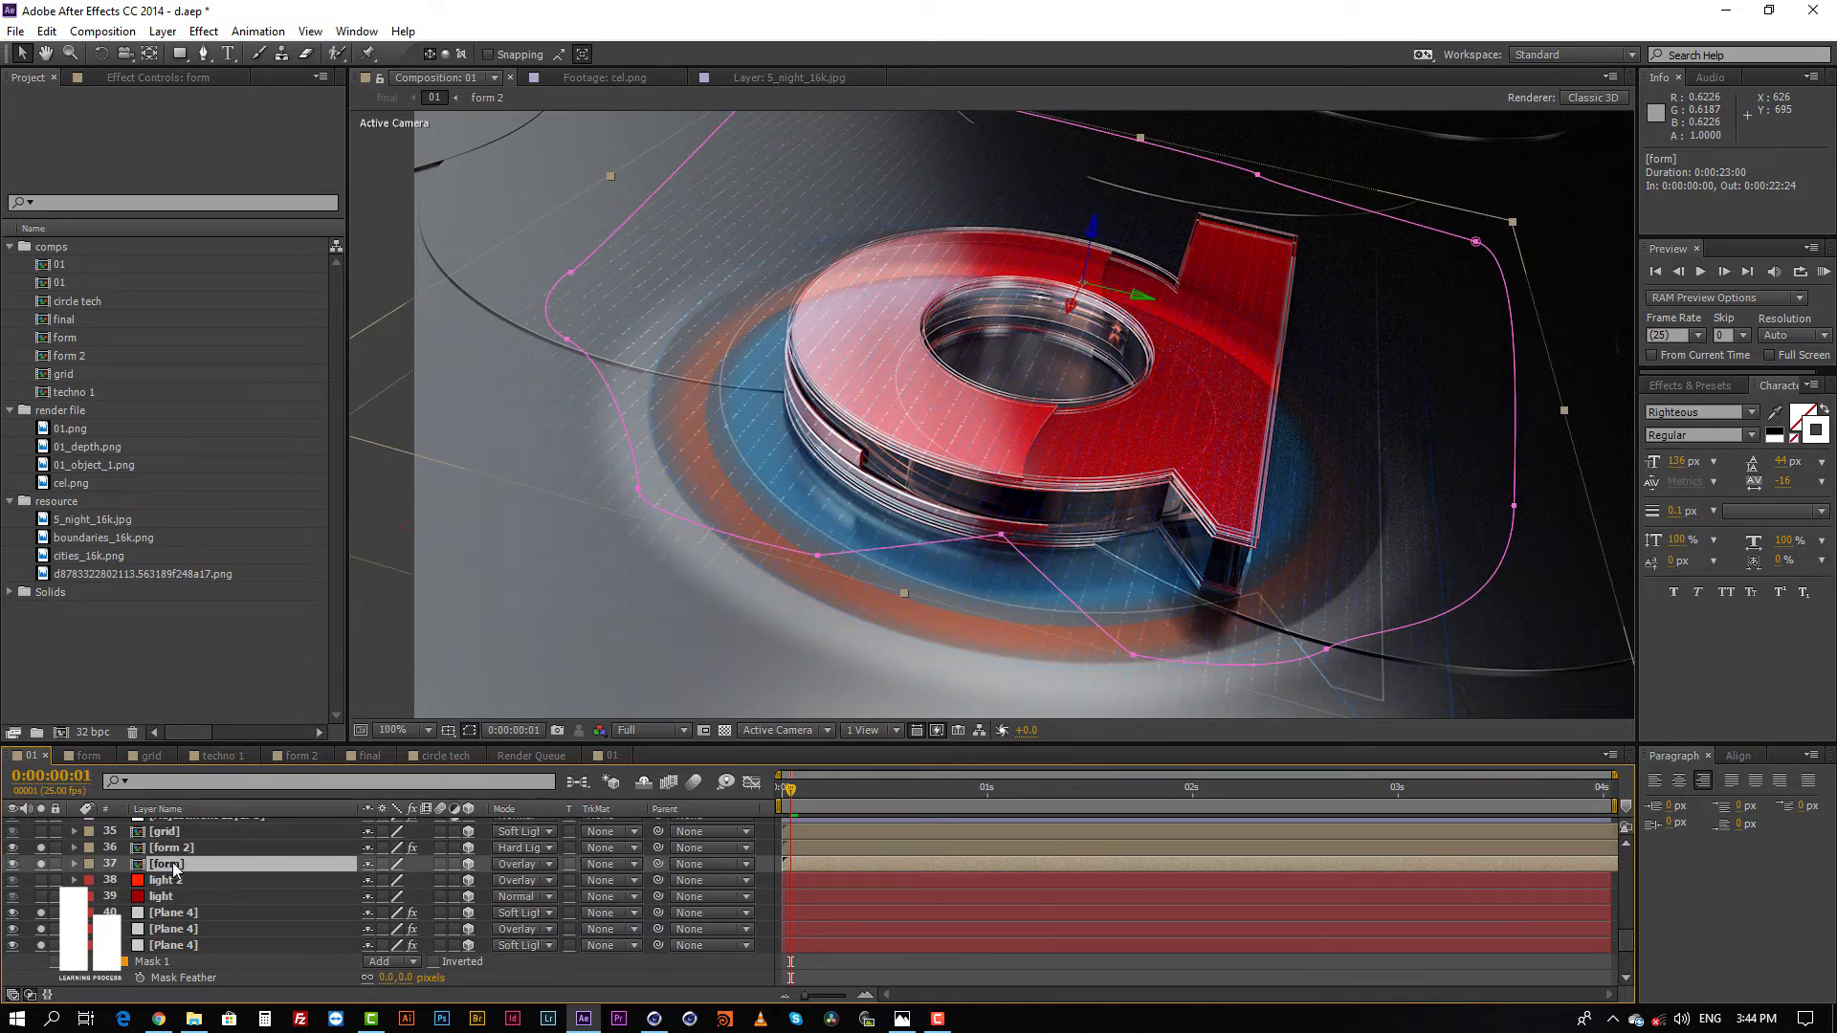
double_click(853, 865)
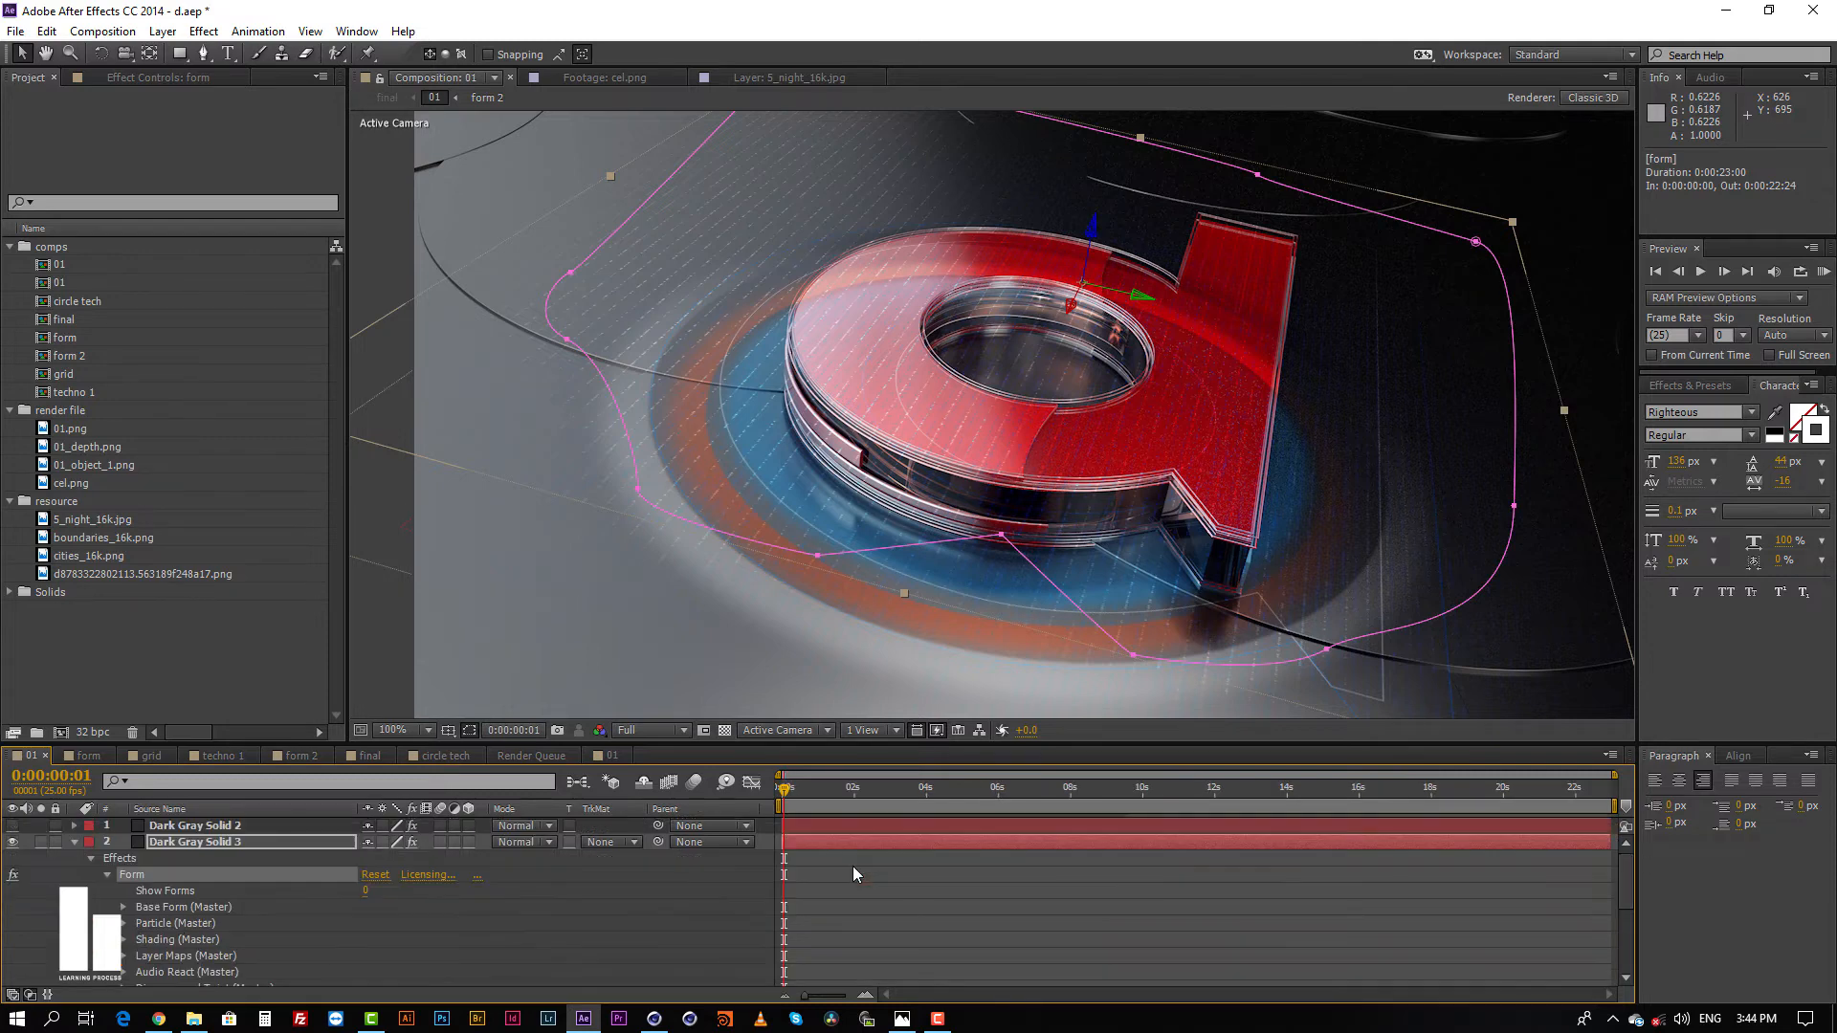
scroll(1132, 311, down, 3)
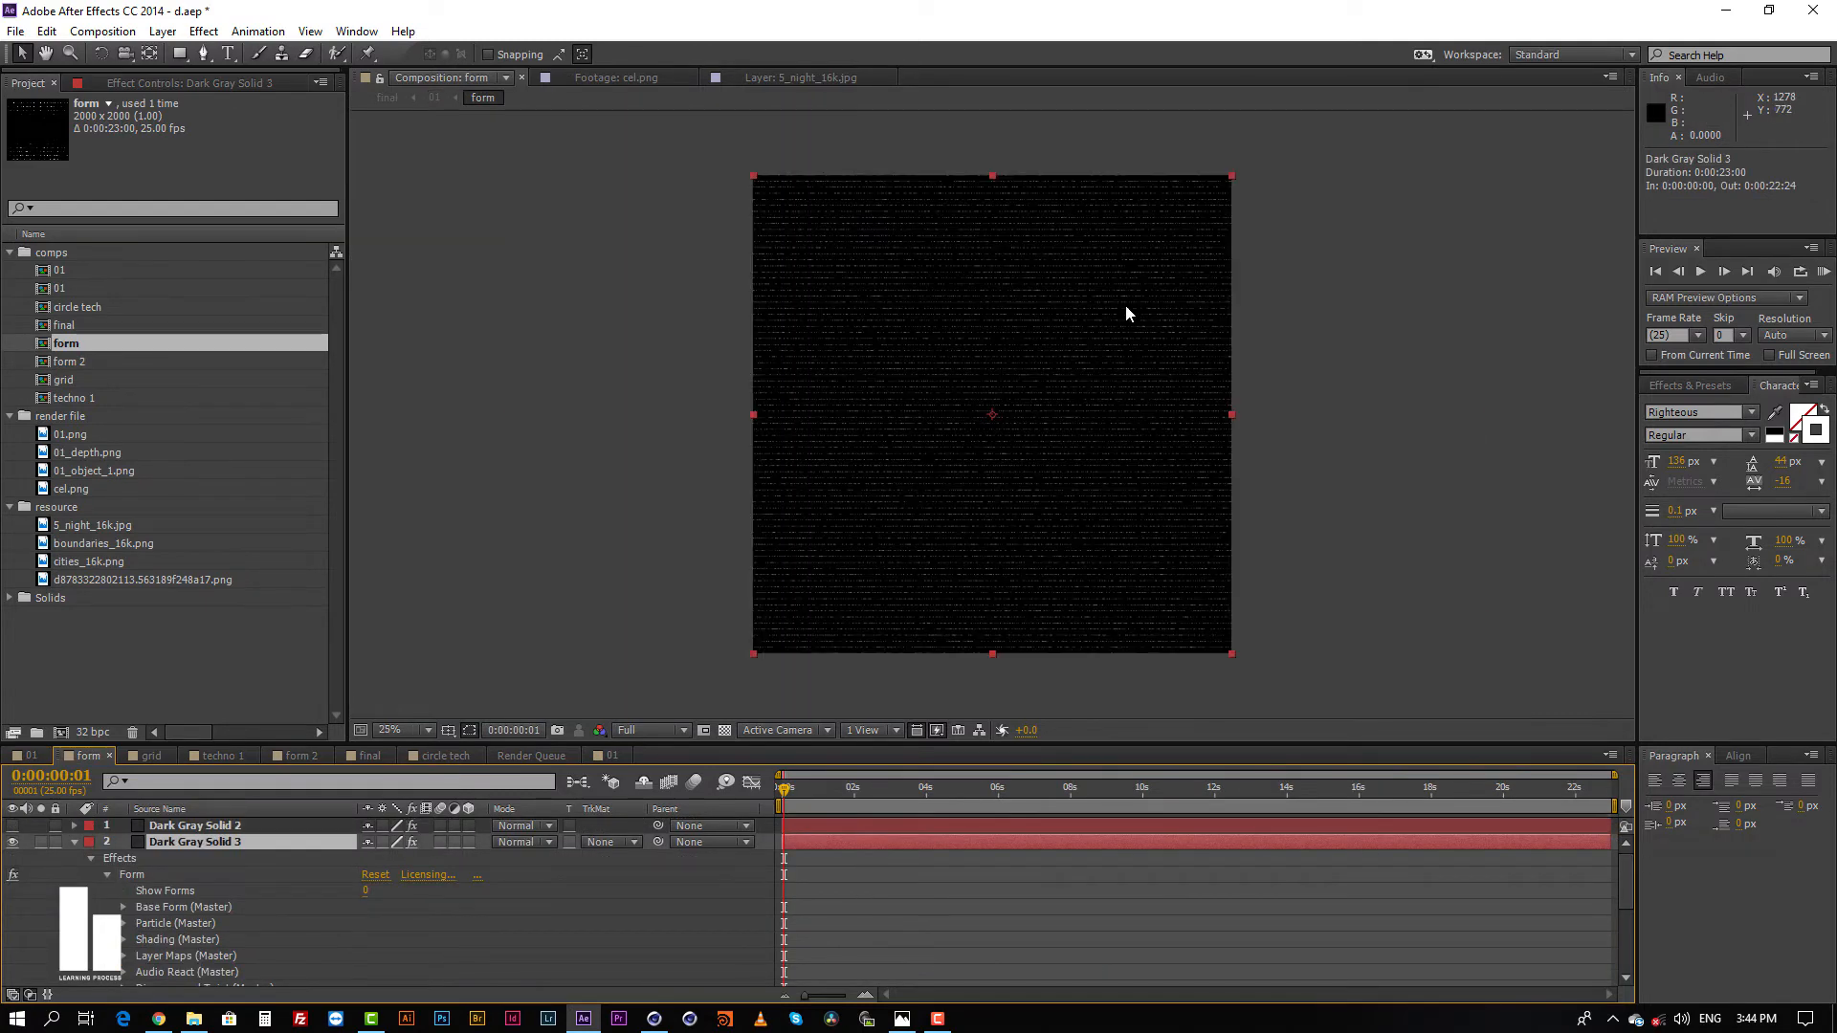
scroll(1132, 311, up, 3)
click(175, 85)
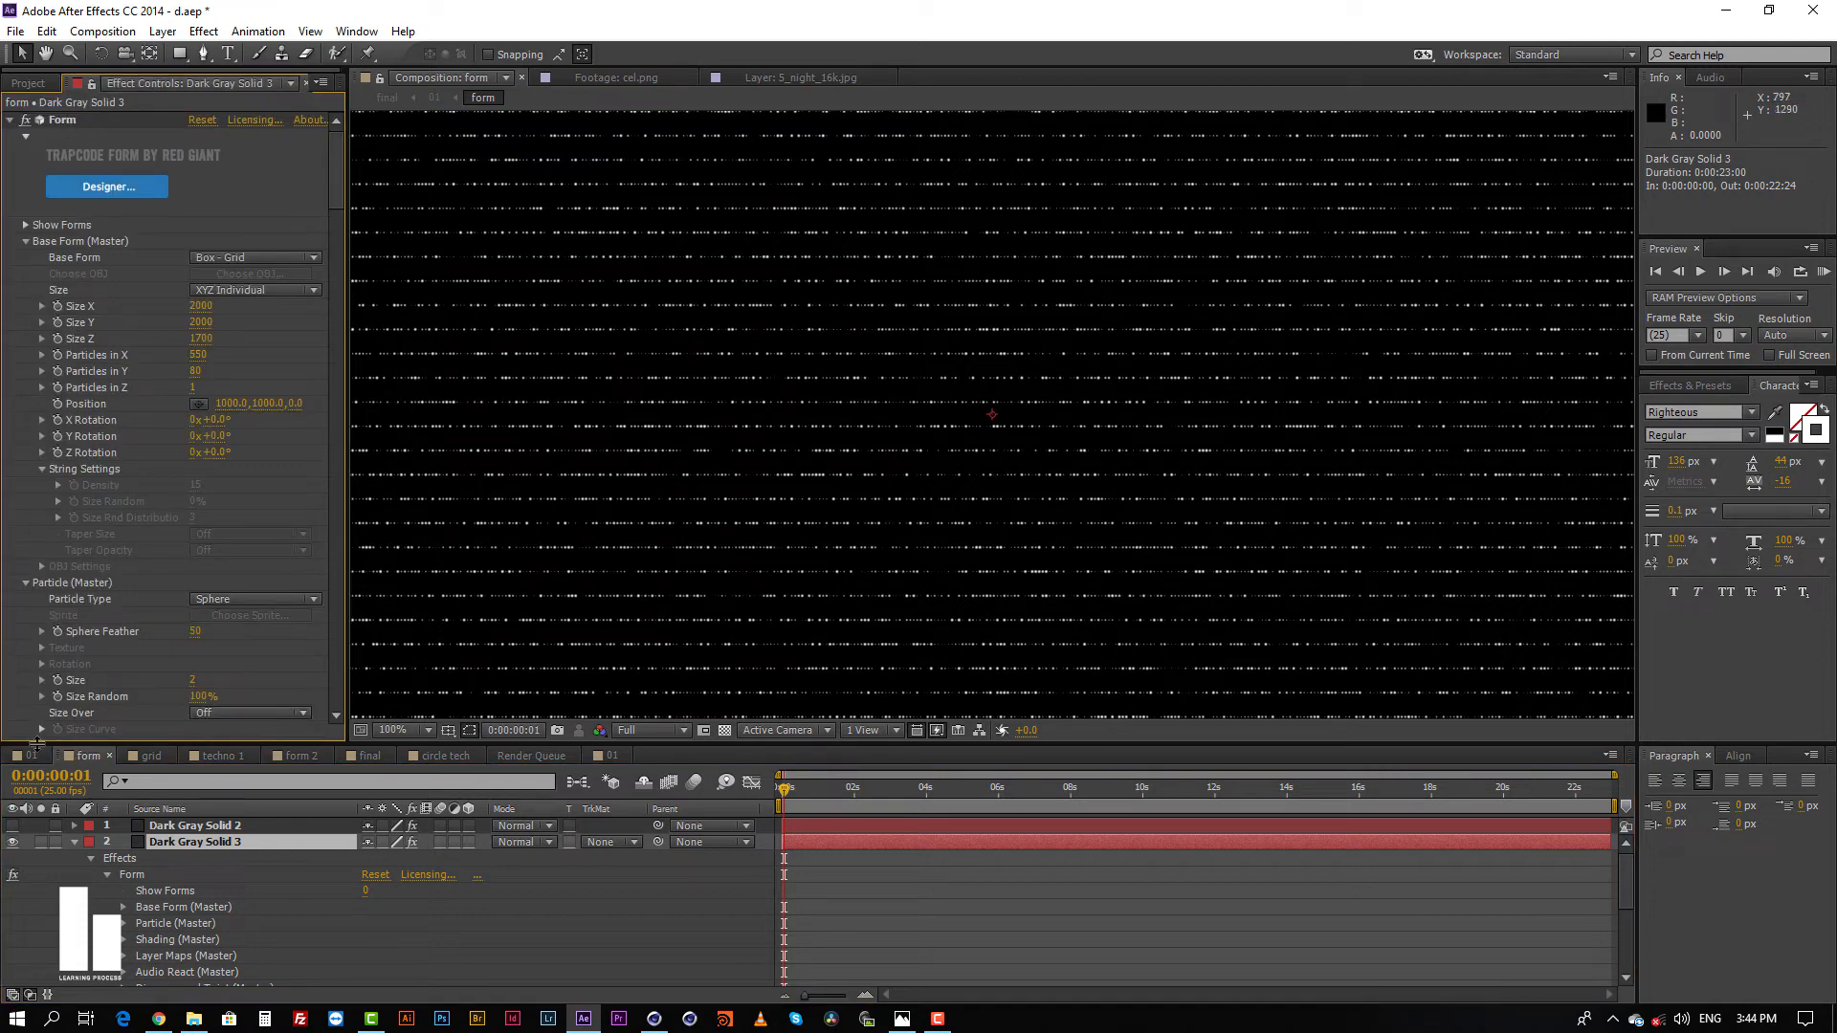
click(31, 755)
click(849, 849)
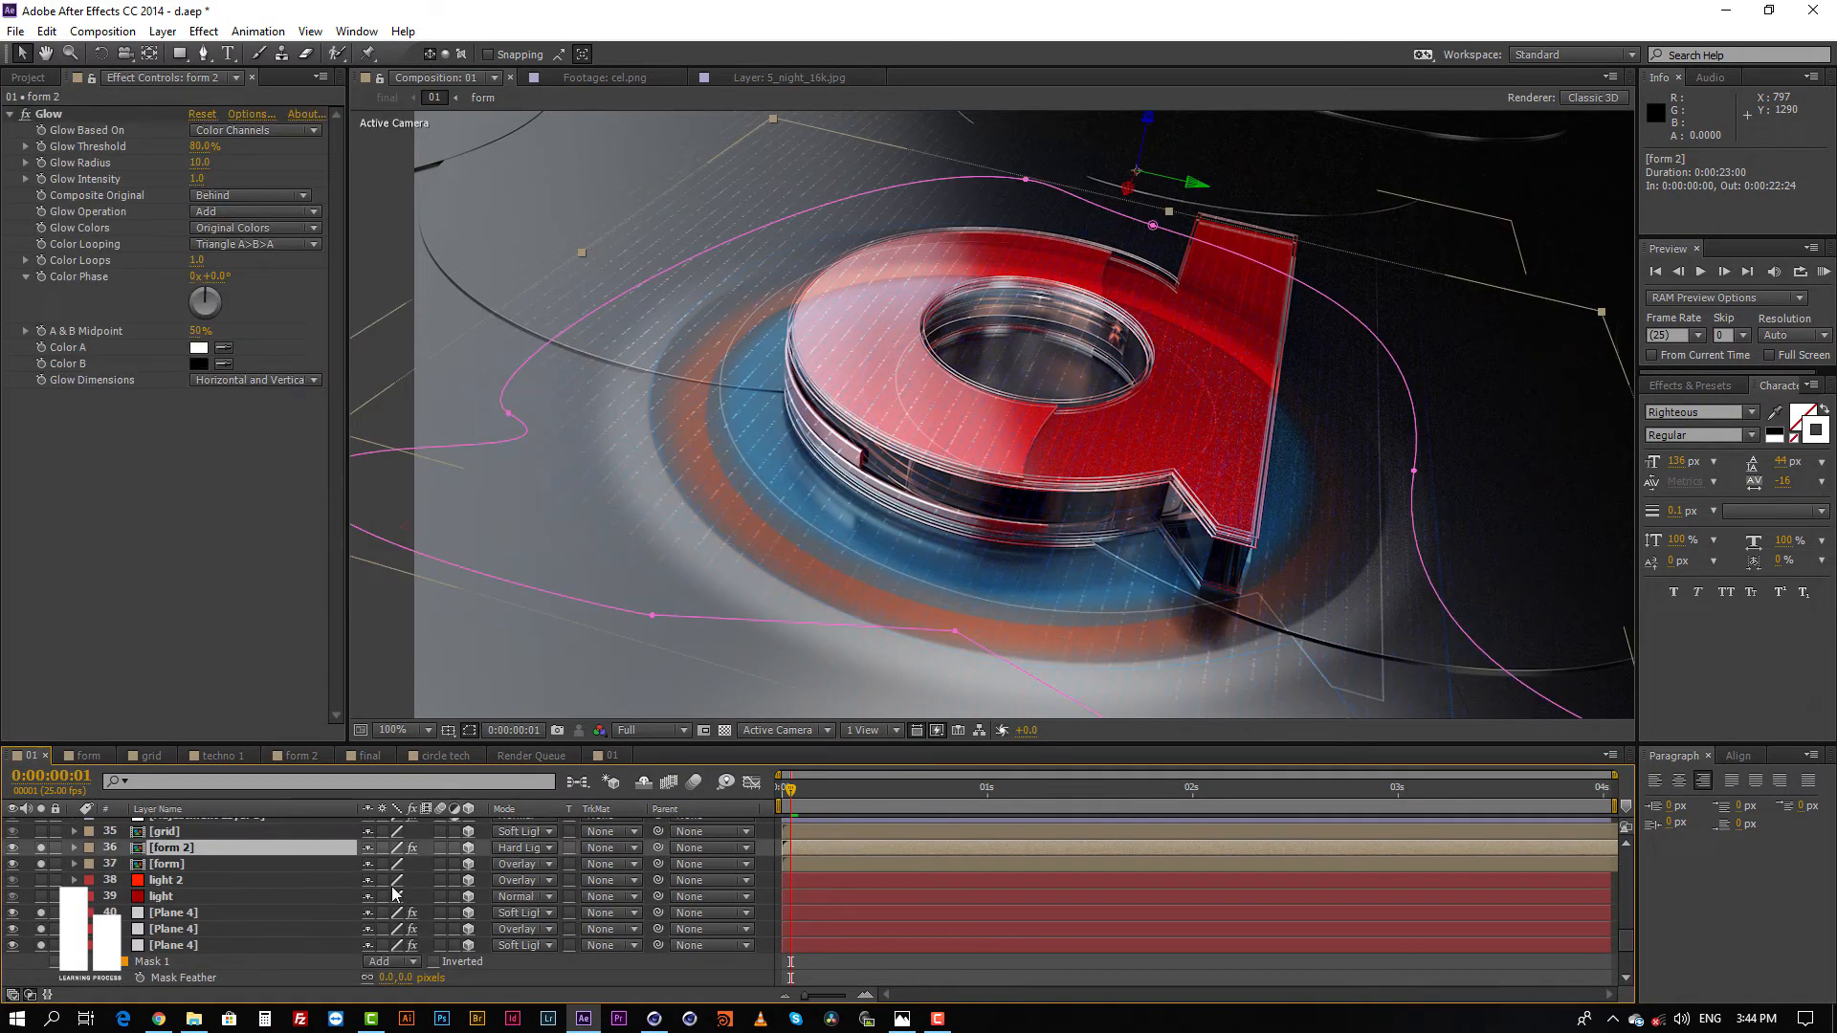
scroll(201, 855, up, 3)
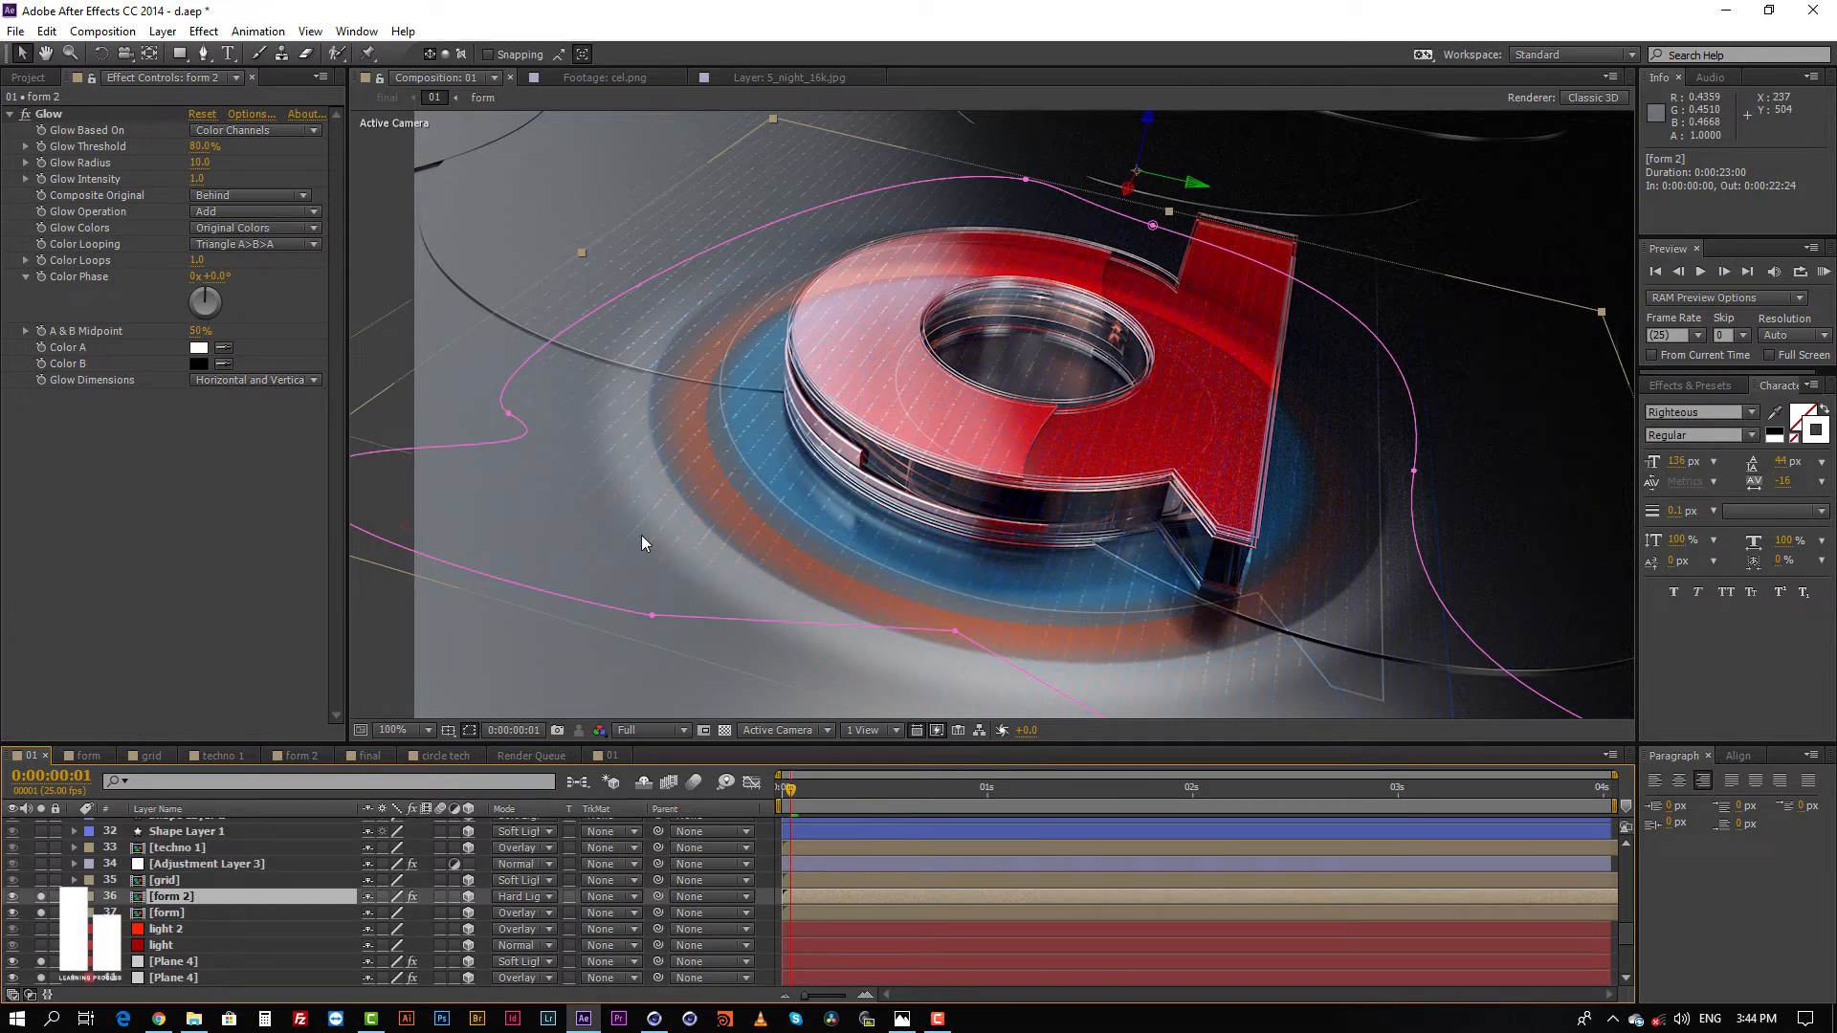
Step: Solo the grid layer, and locate the Grid effect by searching the effects for "grid" while inside its precomp, ending back in composition 01
click(833, 881)
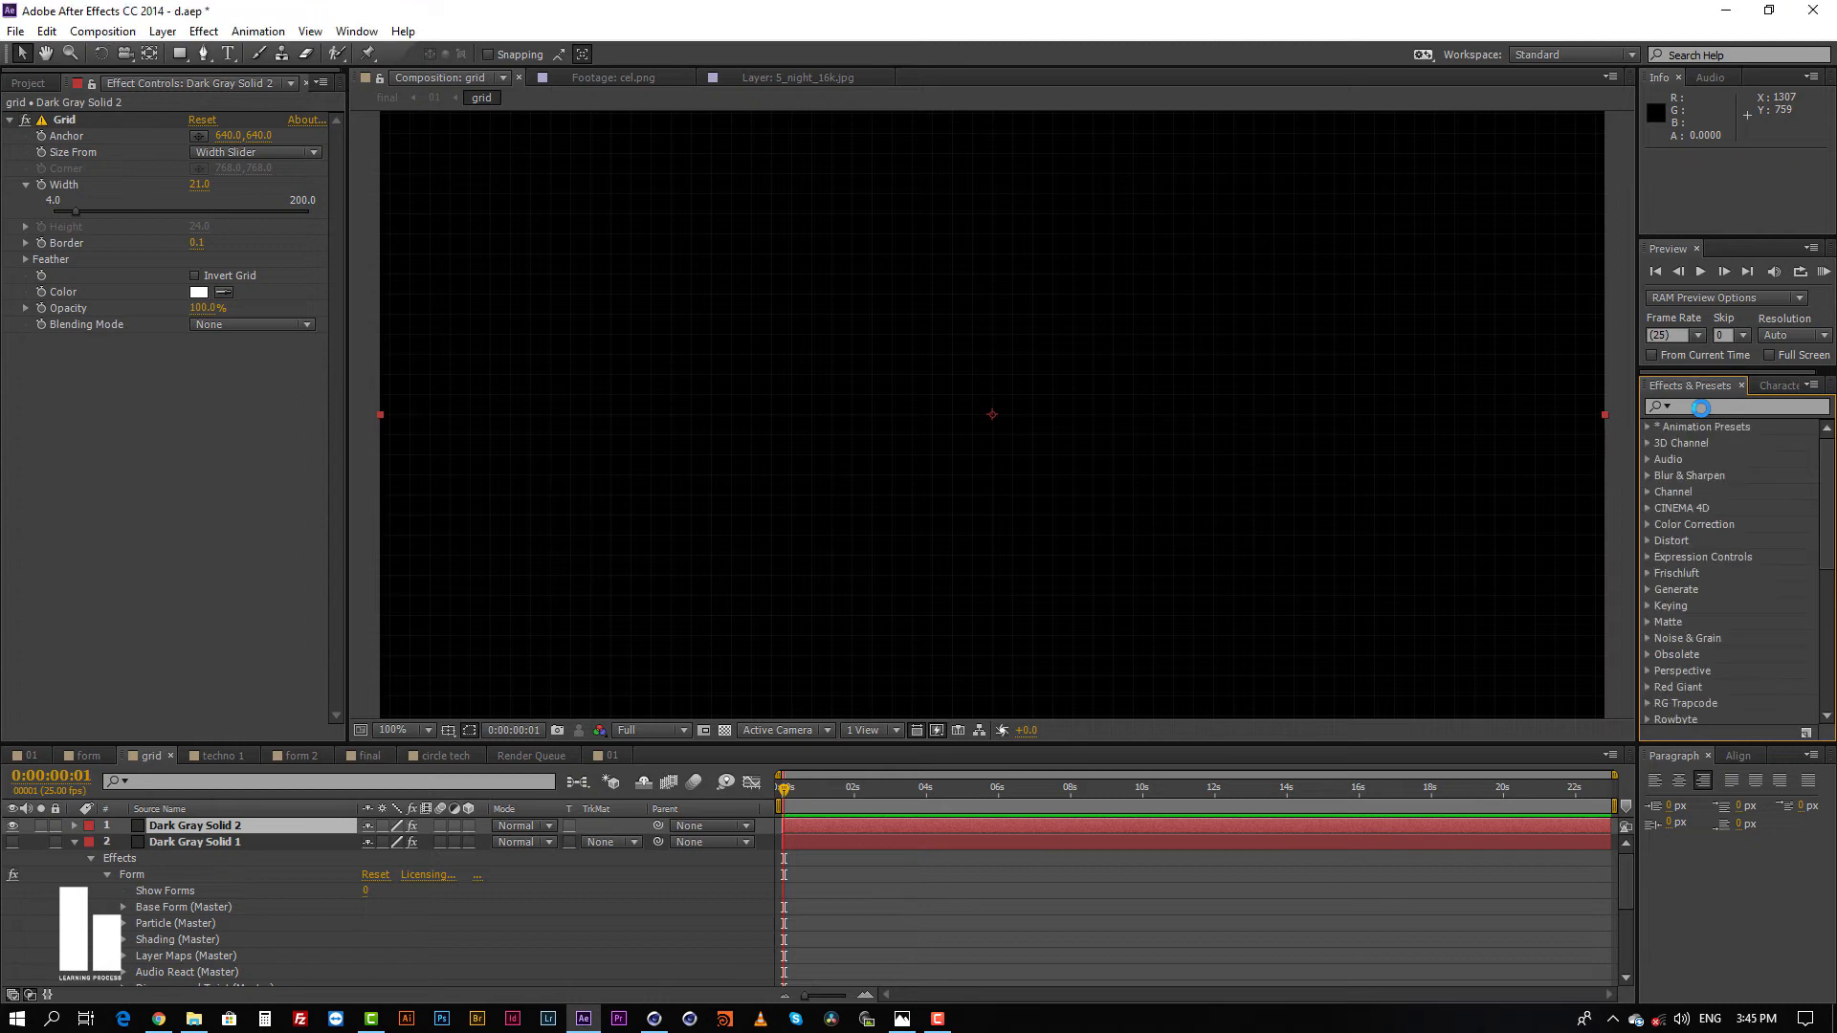
click(1702, 409)
text(grid)
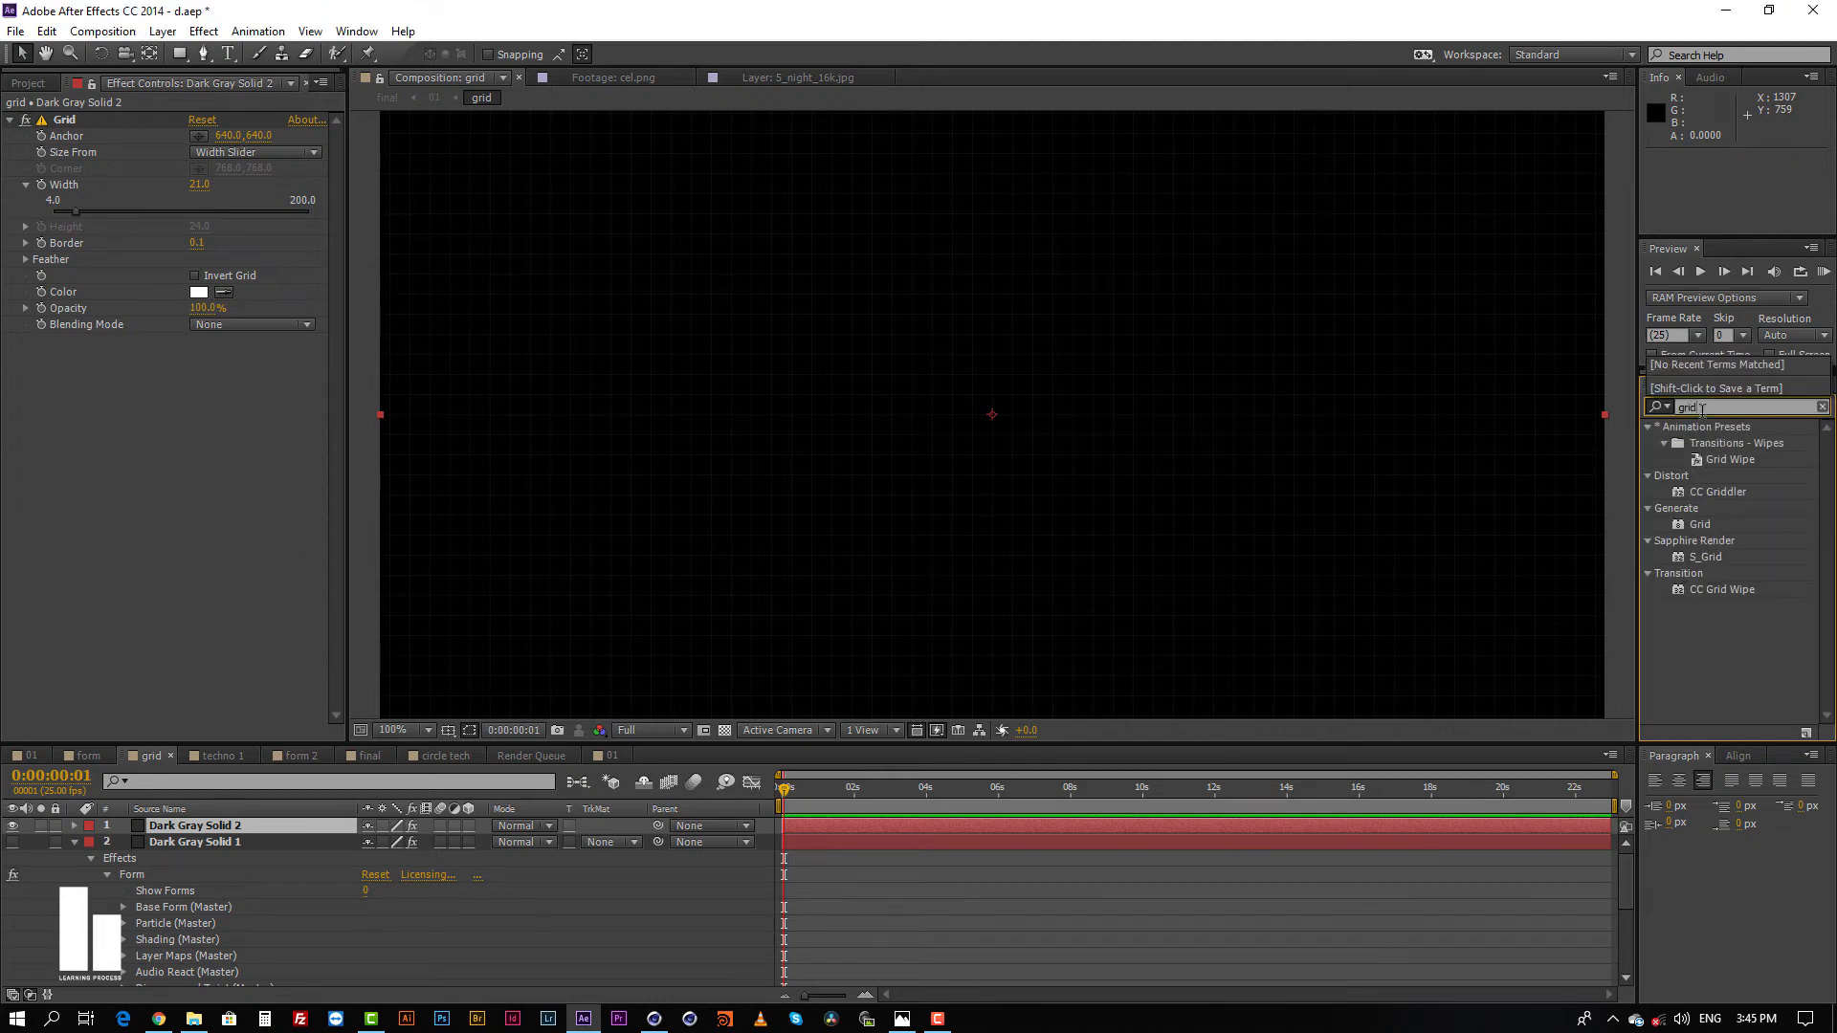
drag(1700, 526, 227, 252)
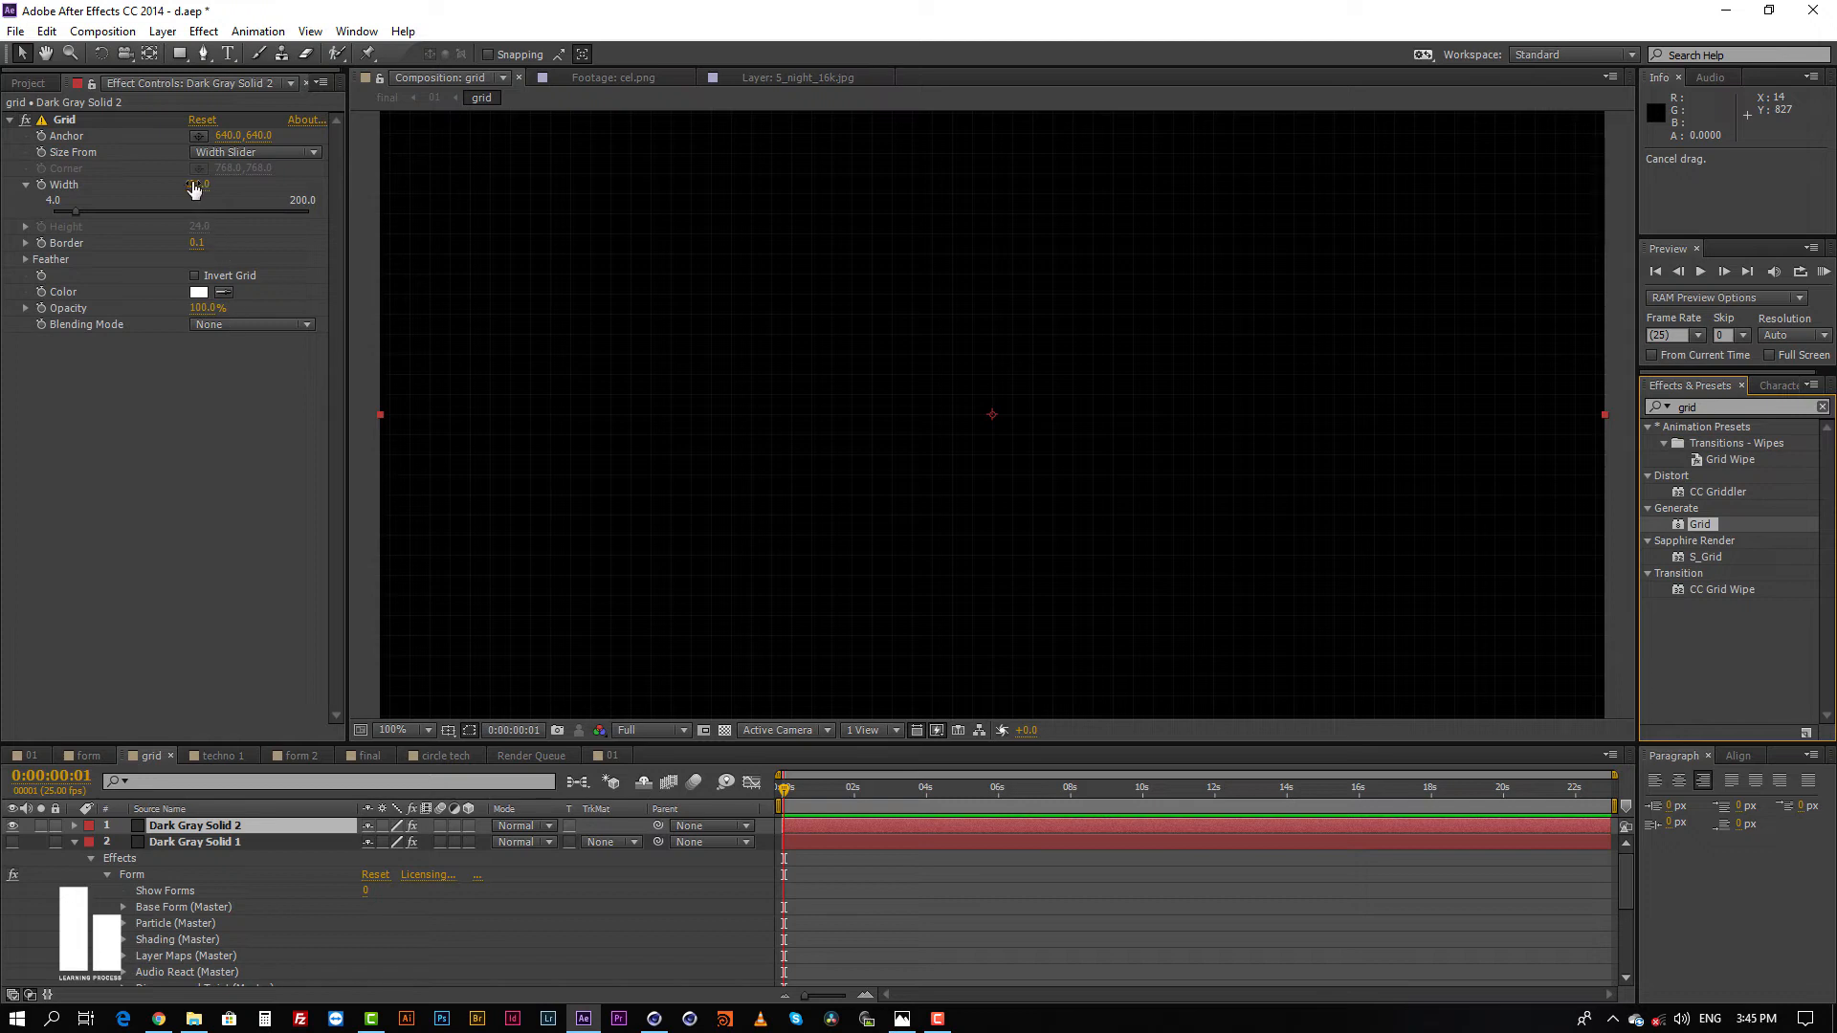
click(32, 755)
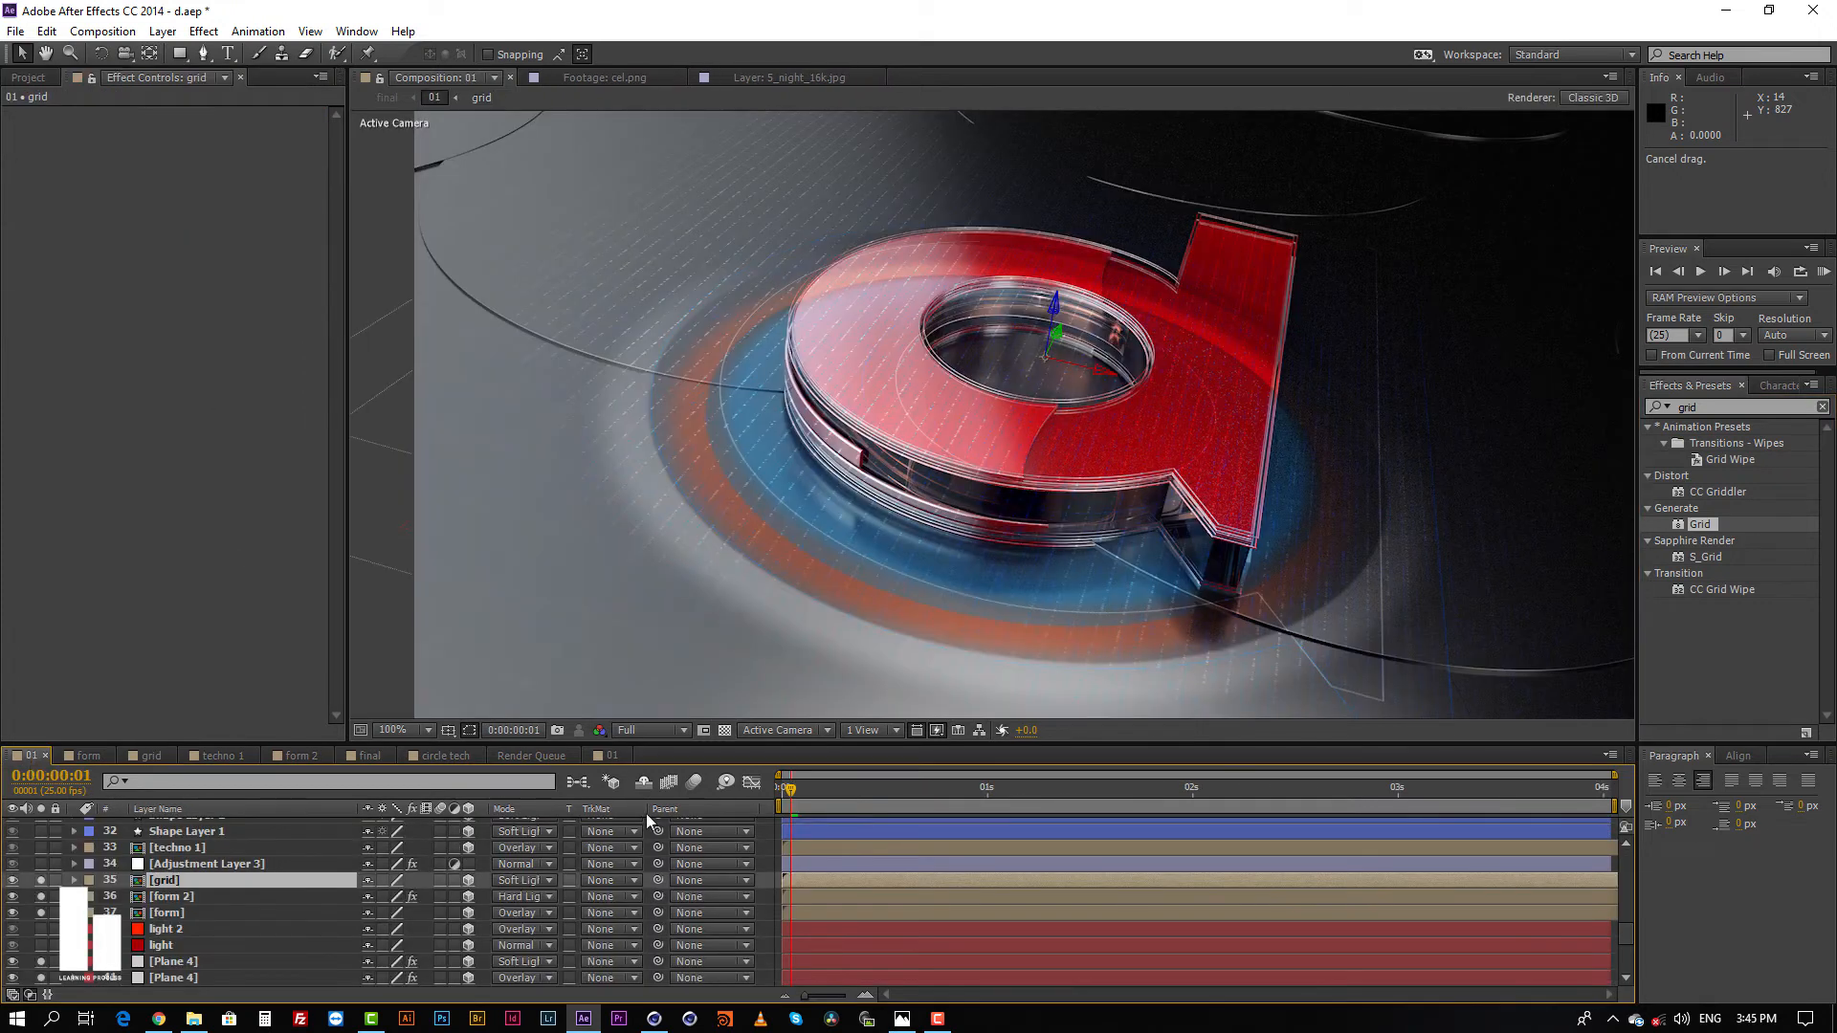
Step: Solo Adjustment Layer 3 and the techno 1 layer in composition 01
click(819, 865)
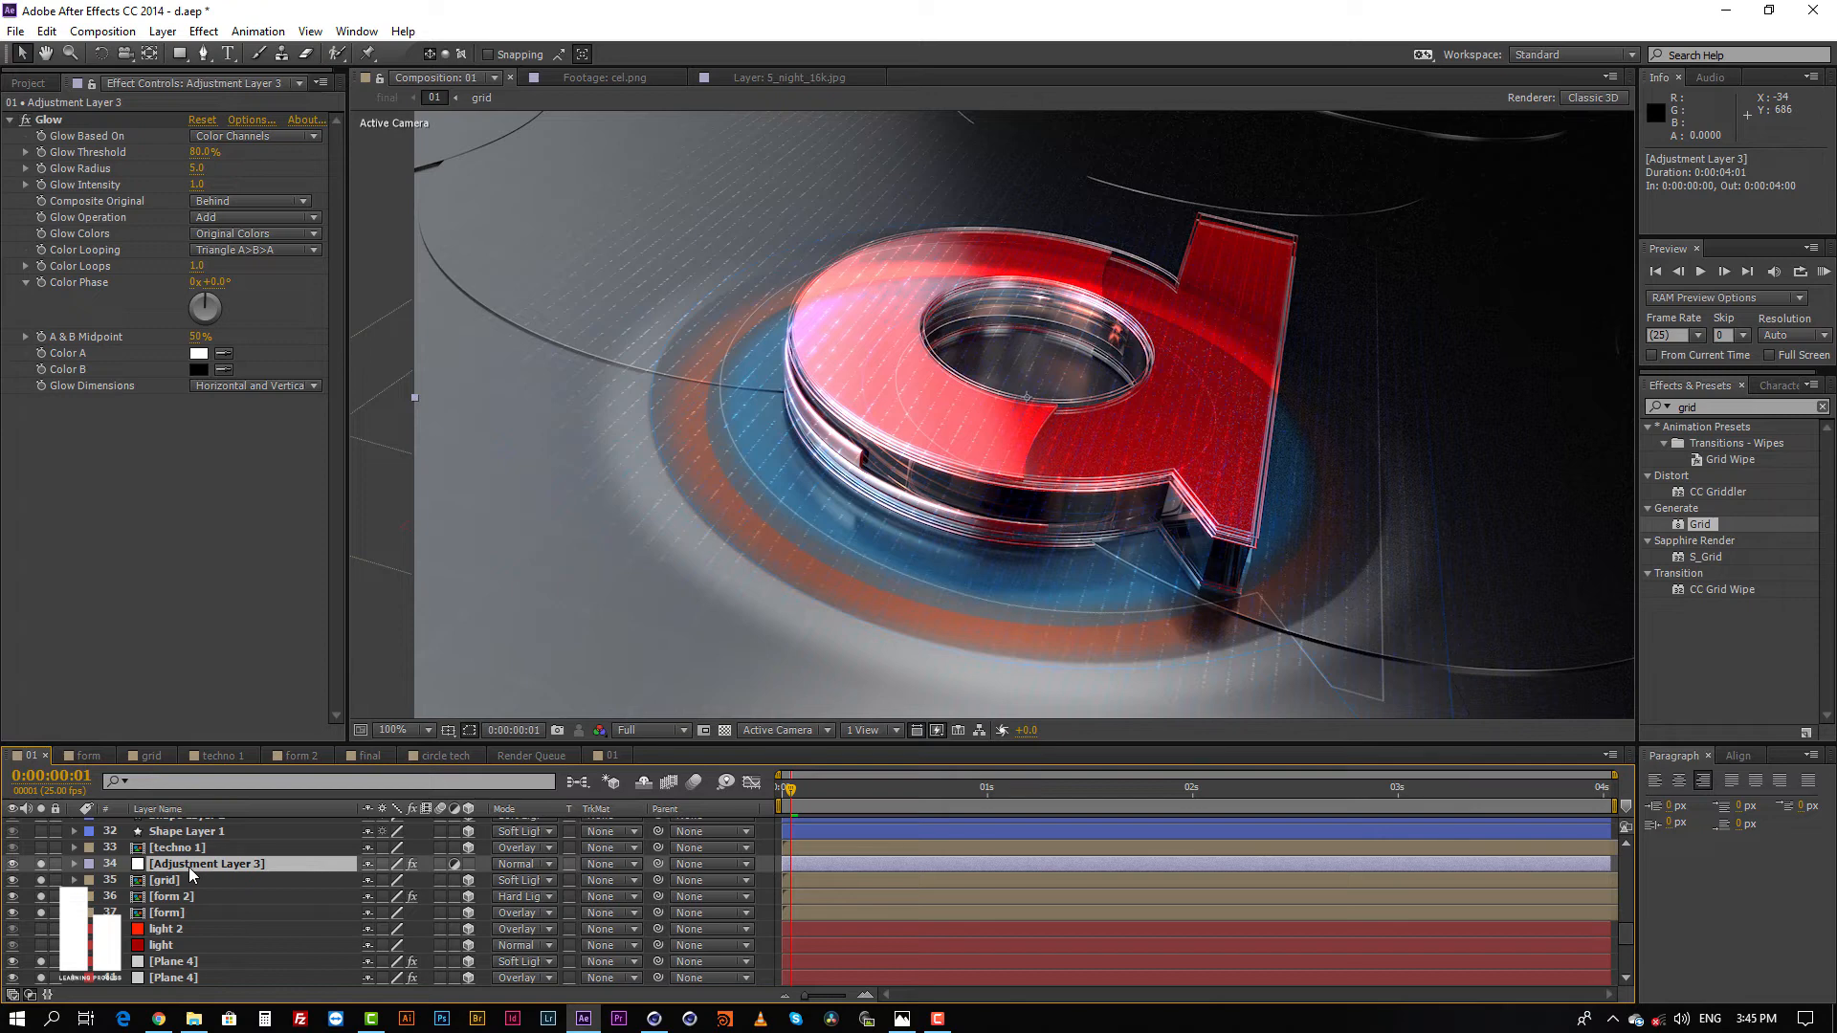
click(181, 848)
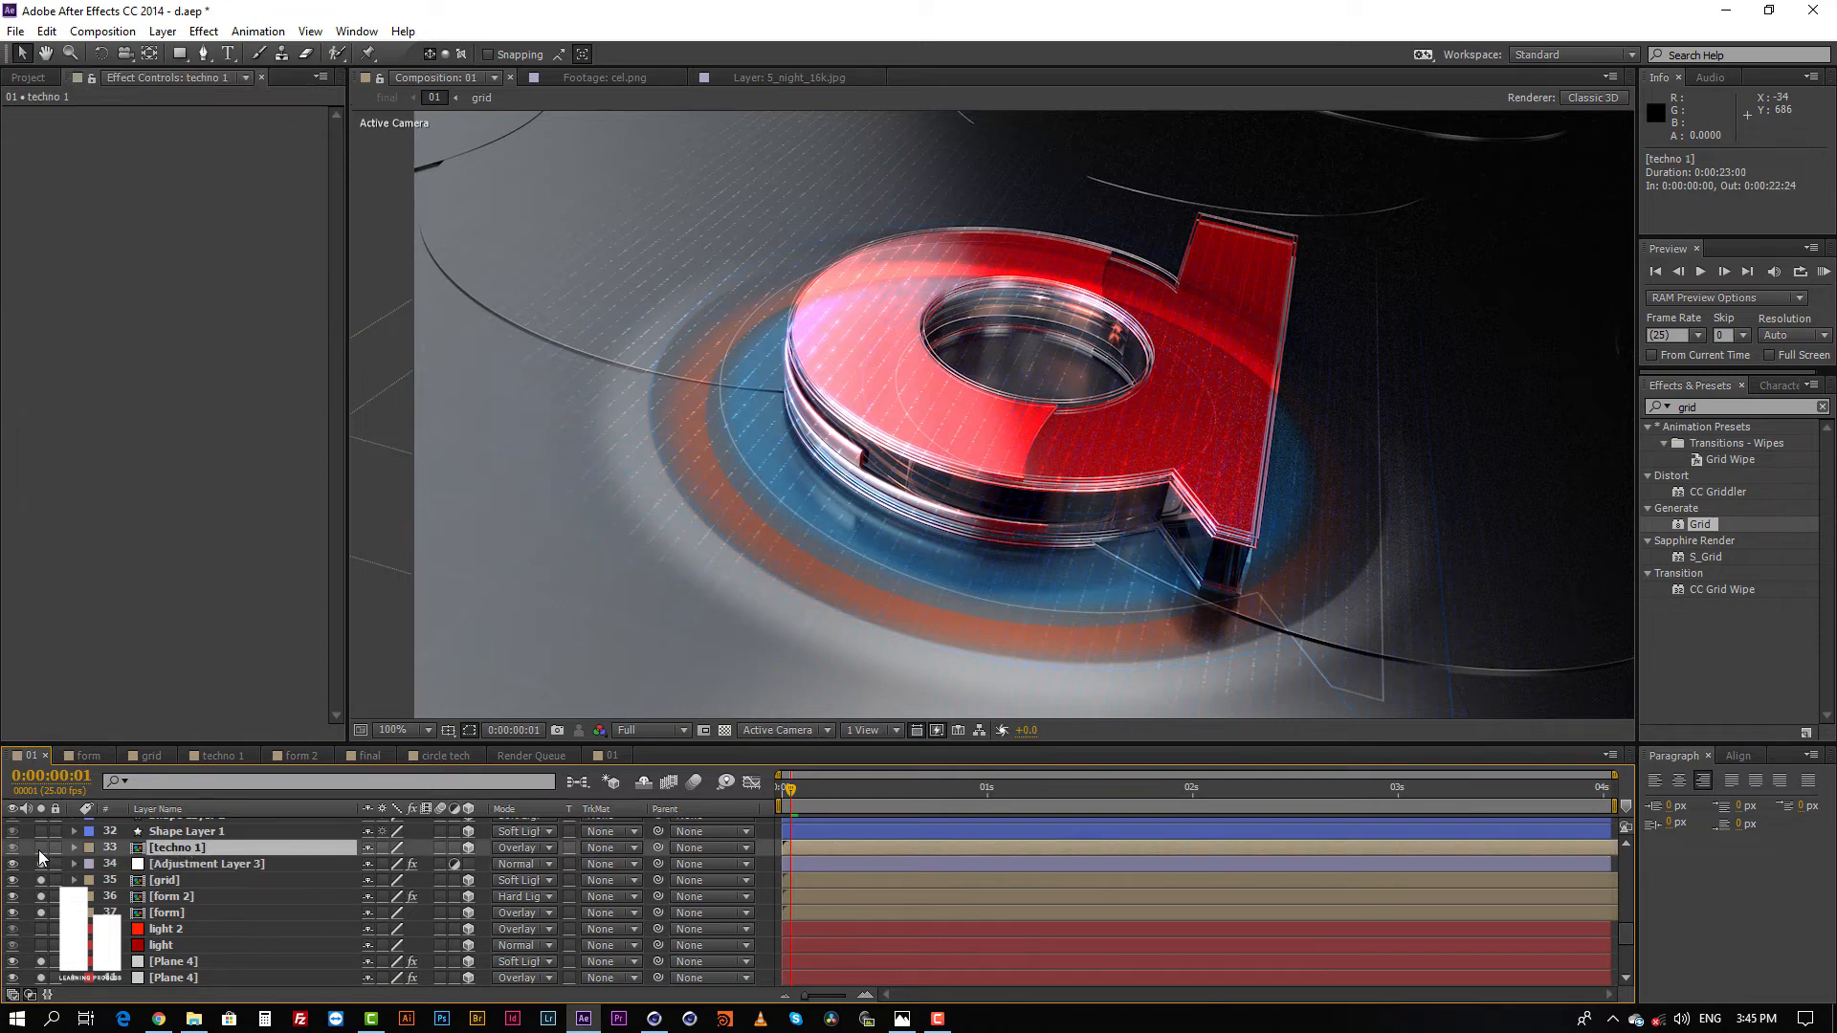
click(40, 847)
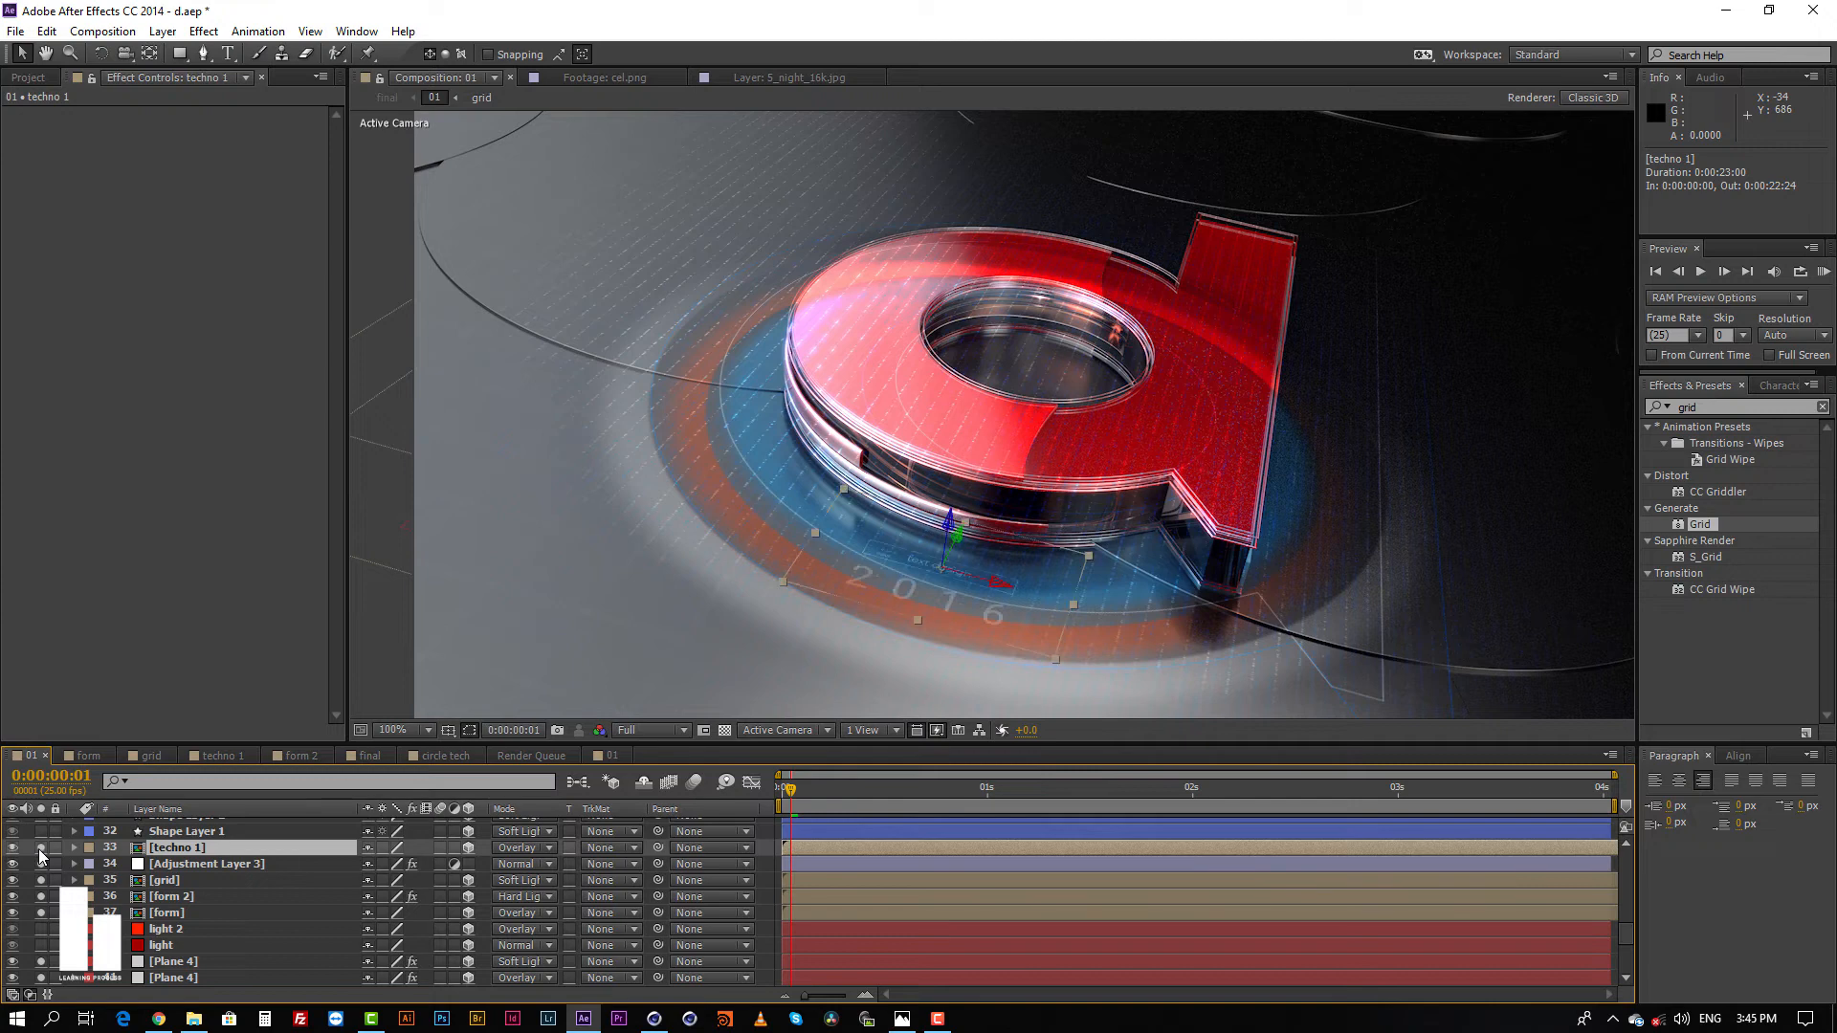
Step: Open the techno 1 precomp, examine its text and shape layers, and return to composition 01
scroll(190, 857, up, 1)
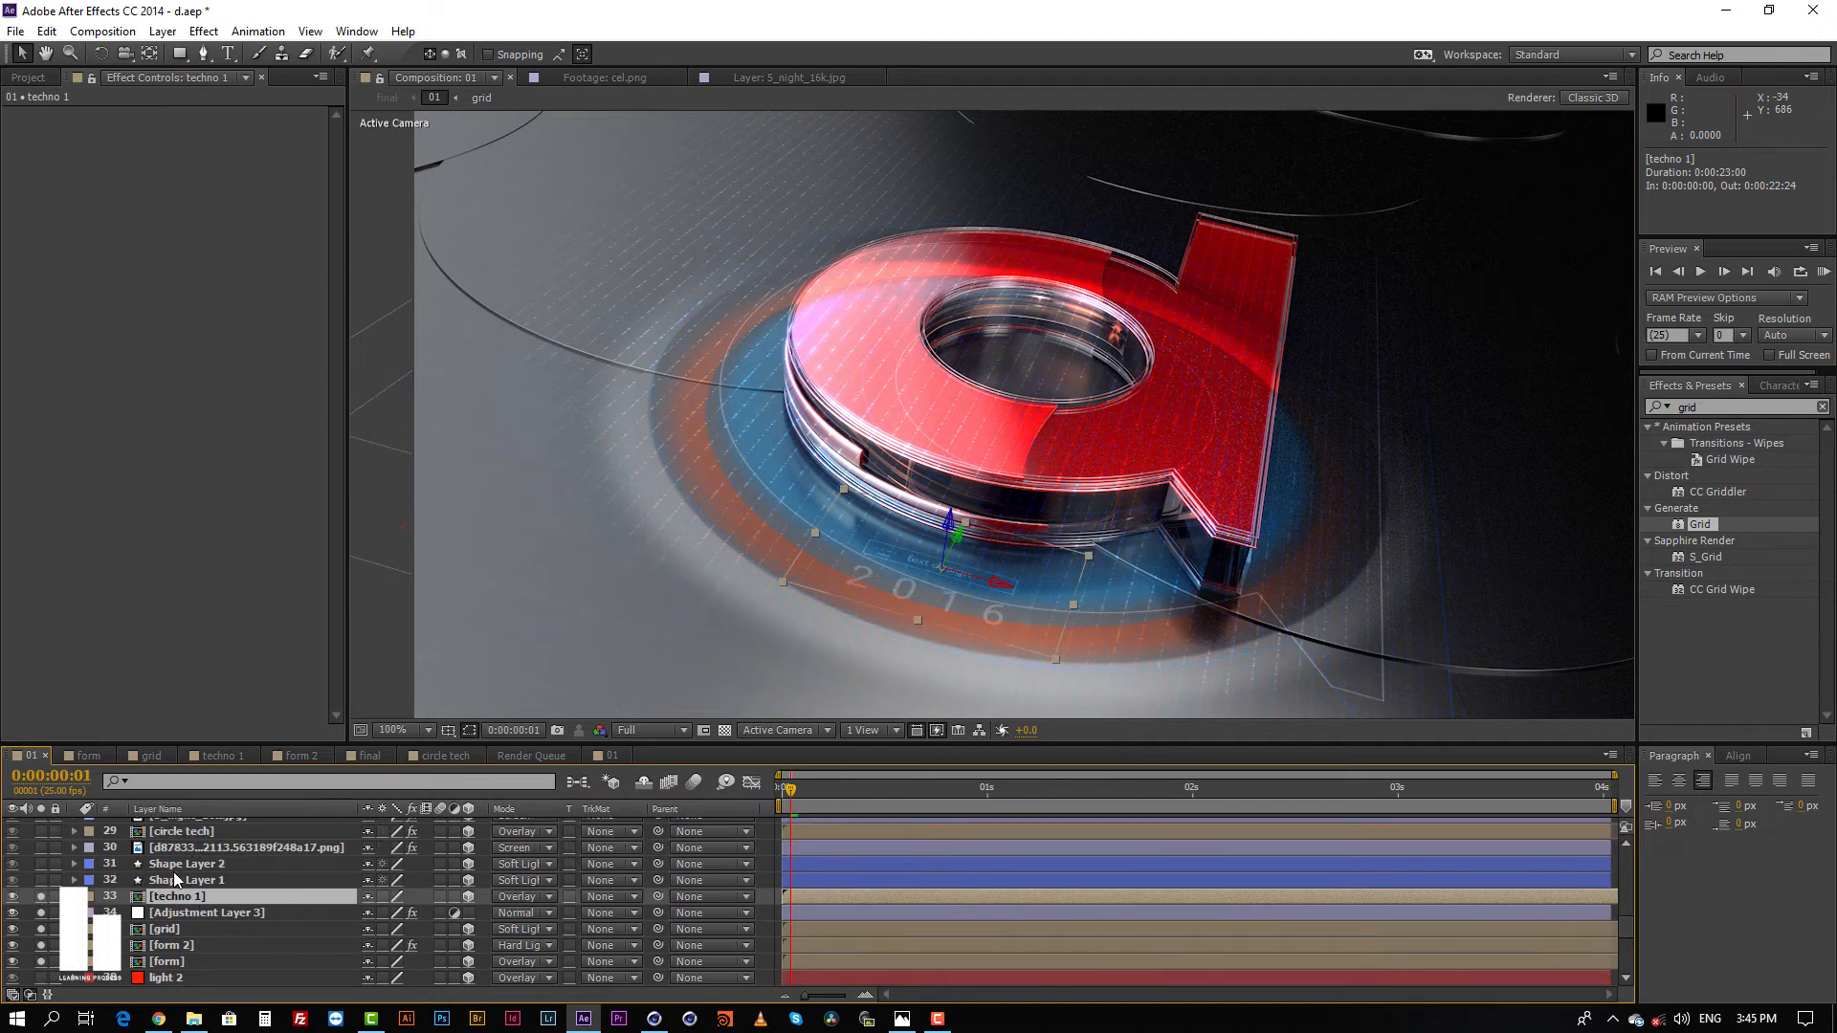
double_click(175, 898)
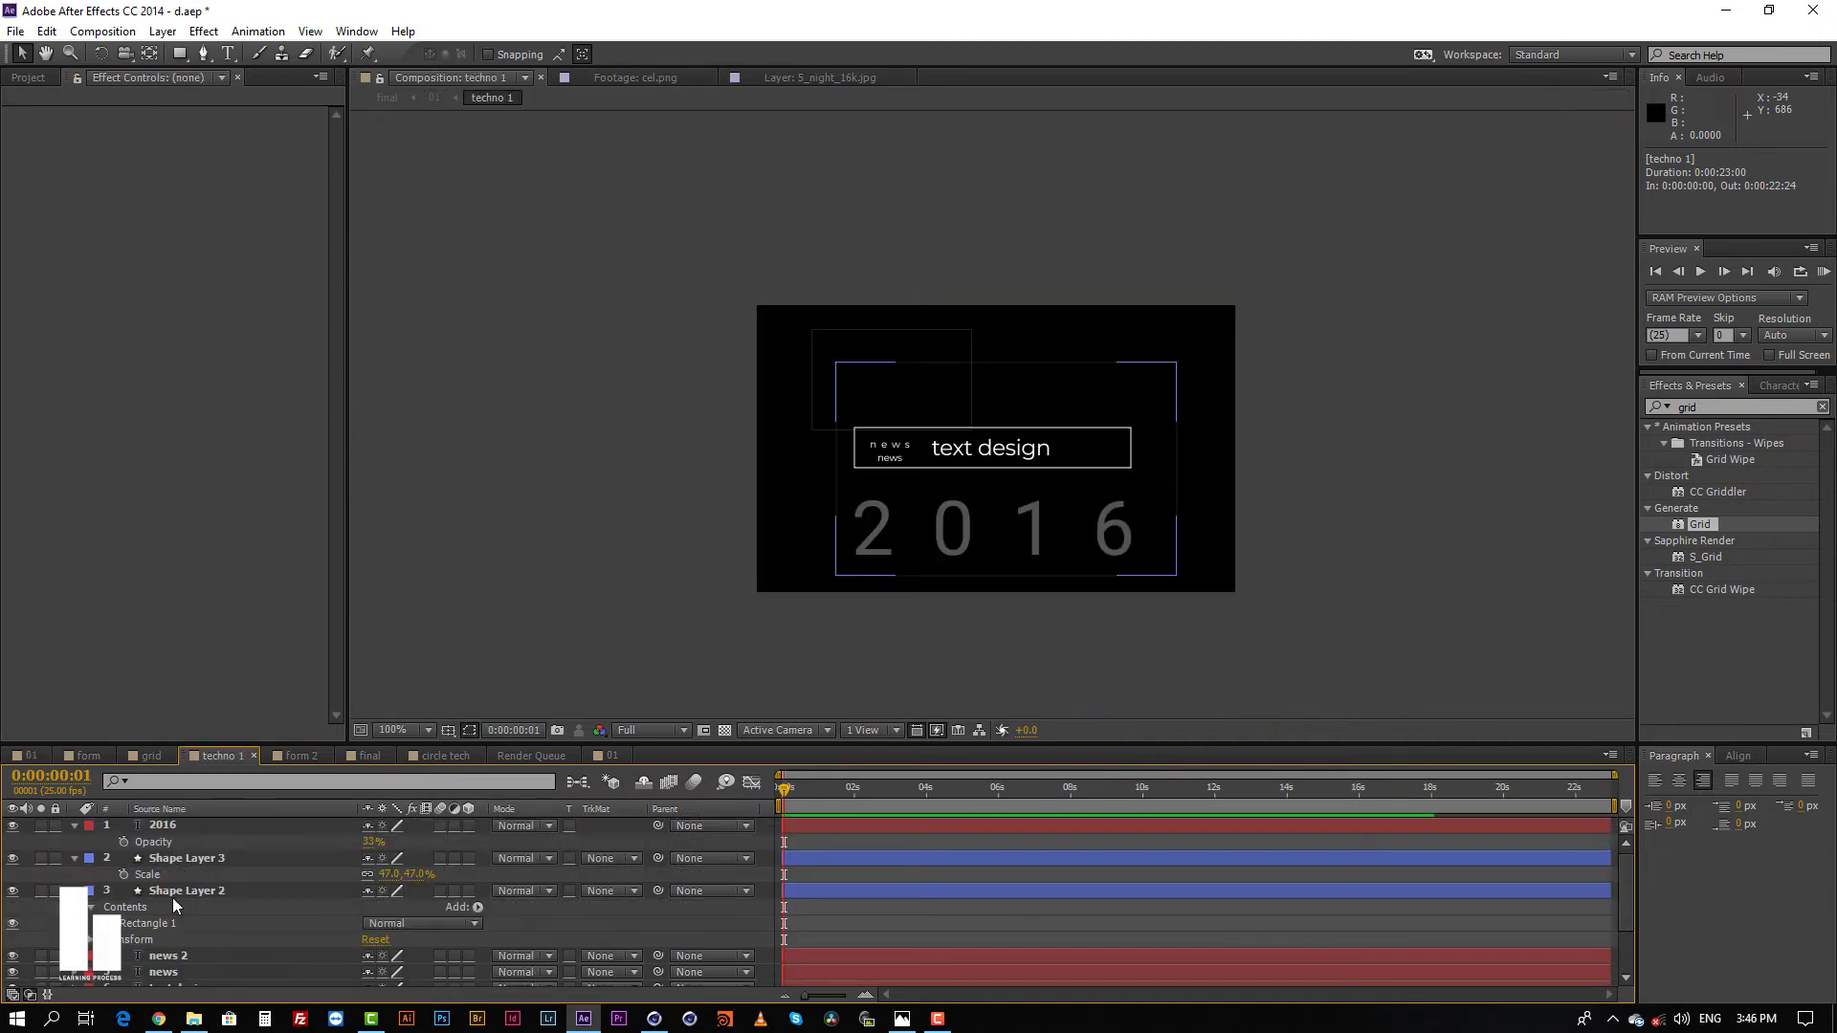
scroll(850, 943, down, 2)
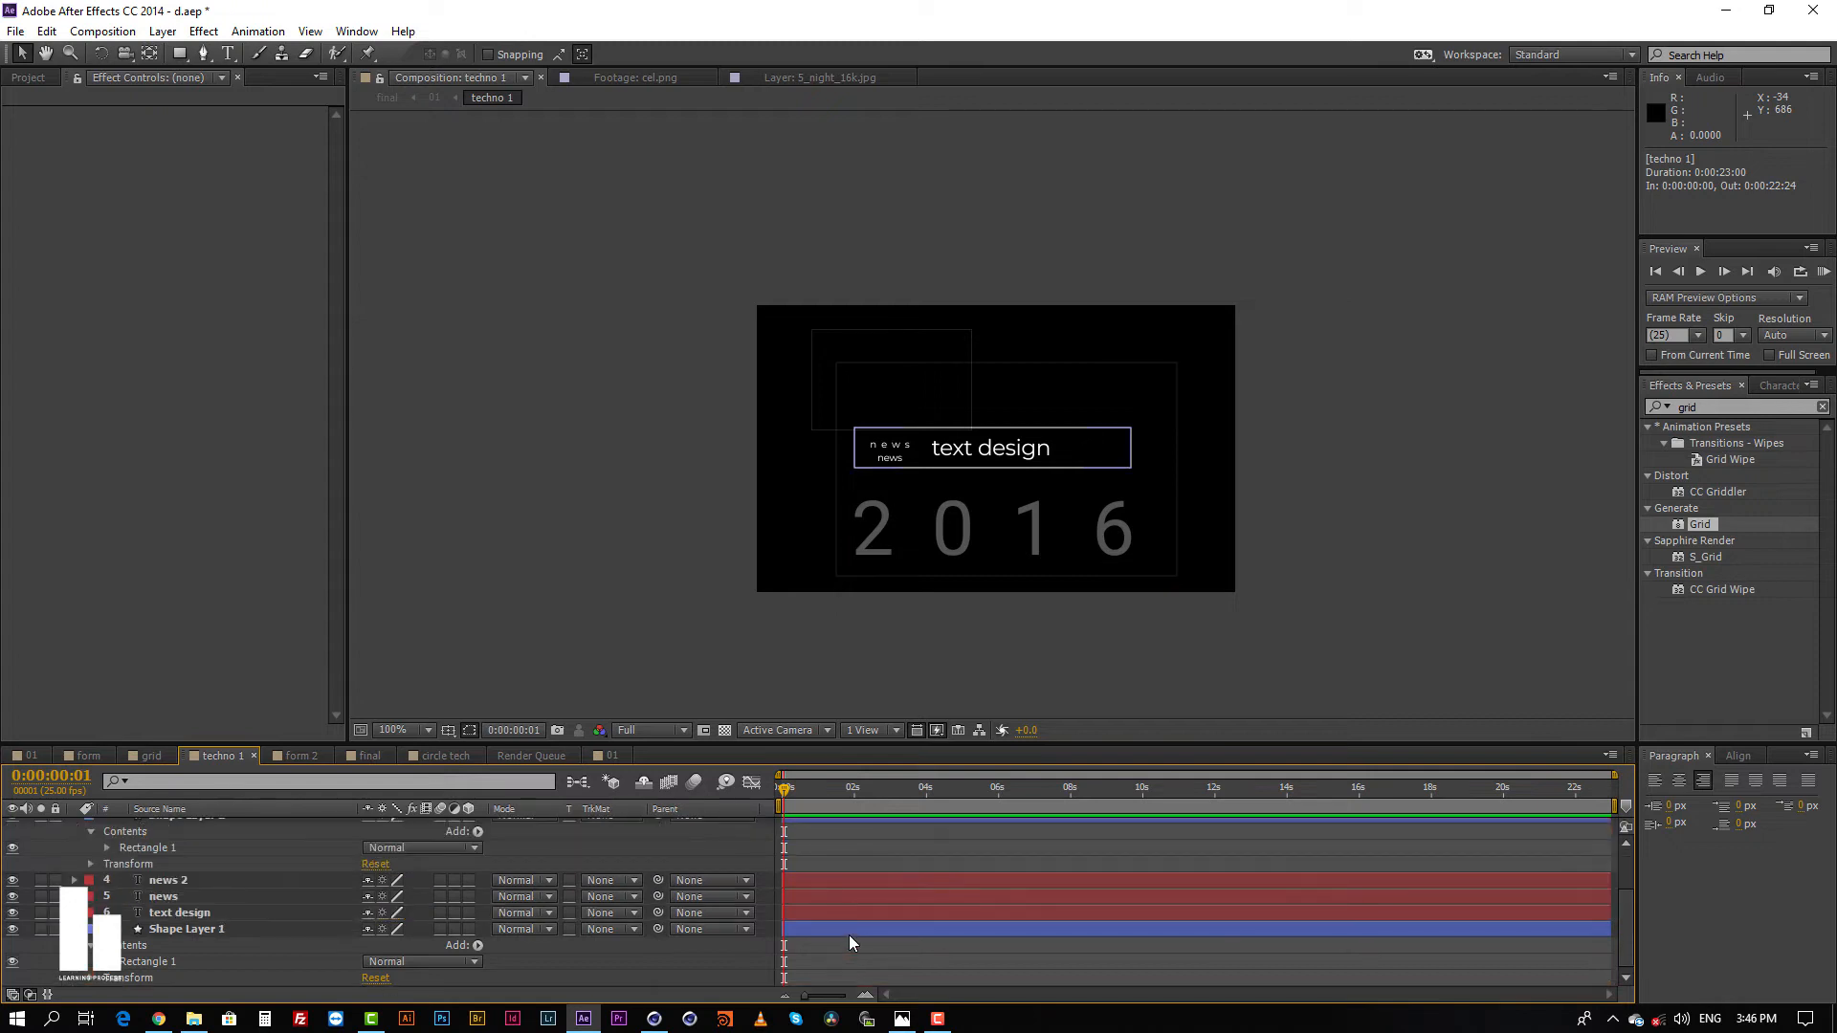
scroll(855, 936, up, 2)
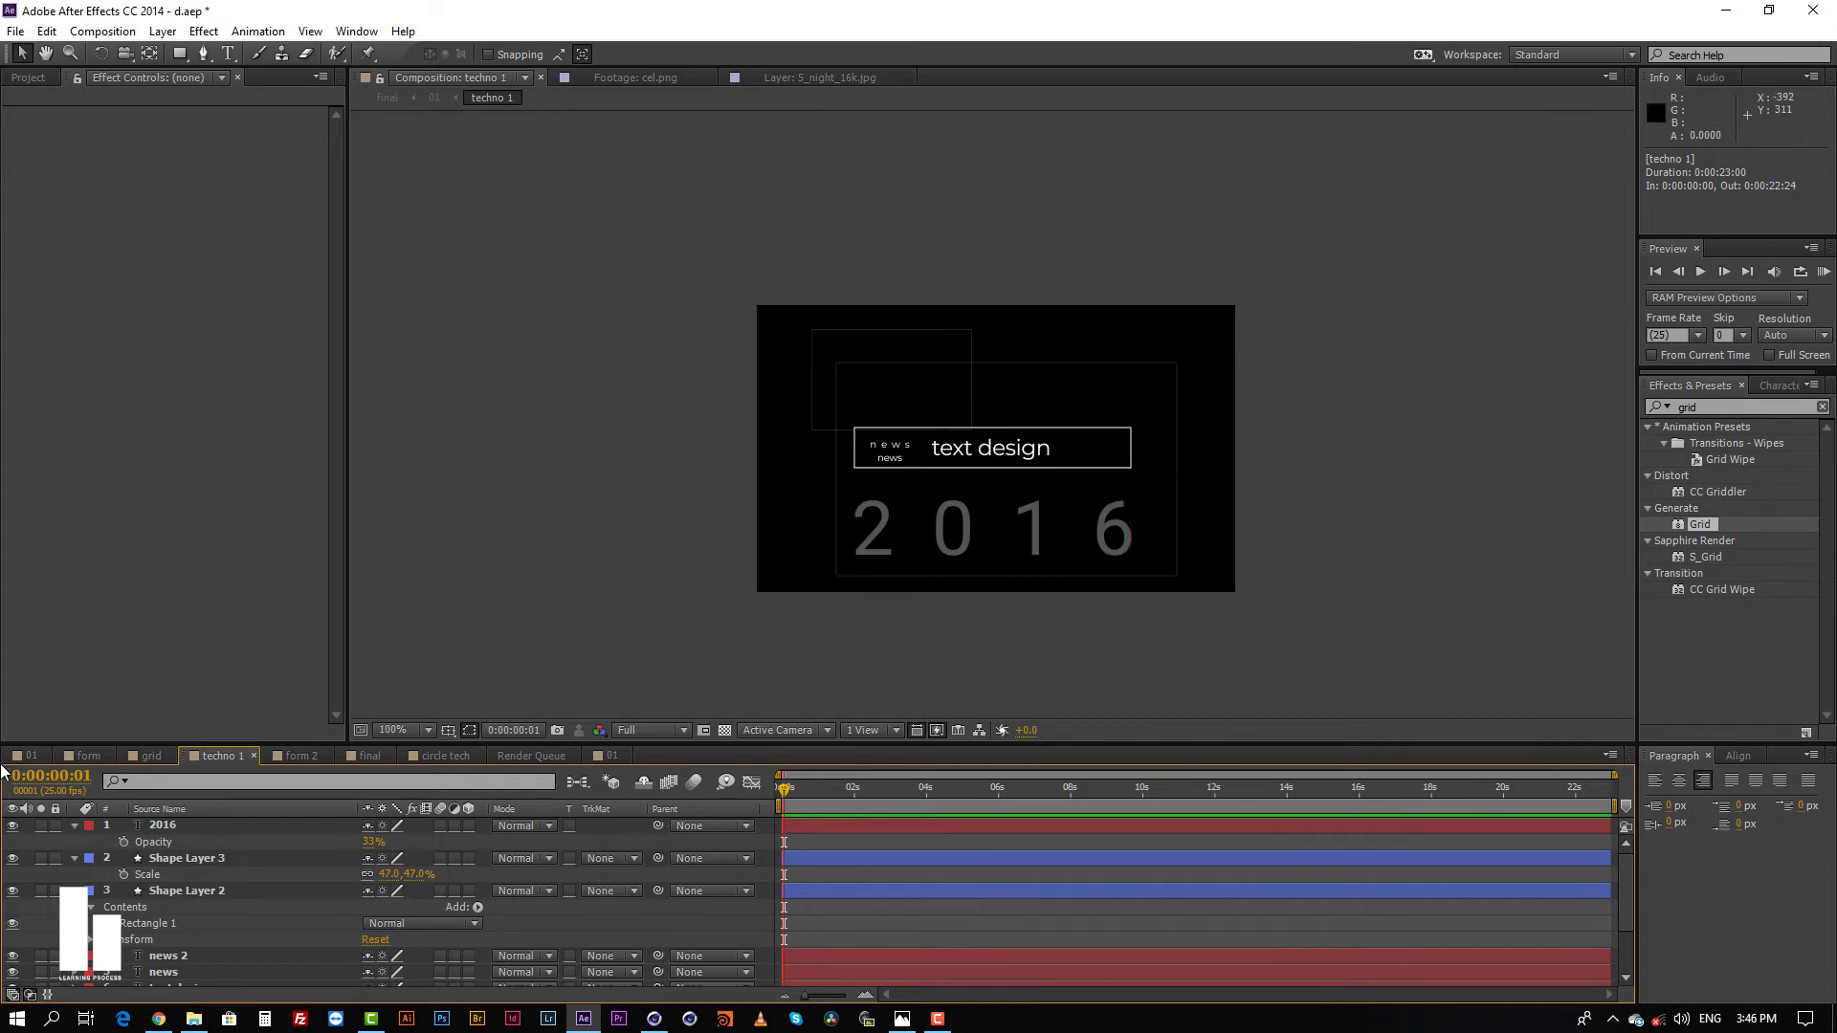
click(36, 755)
Step: Solo Shape Layer 1 and compare the composite with the finished image d 2.png in Photos
click(185, 880)
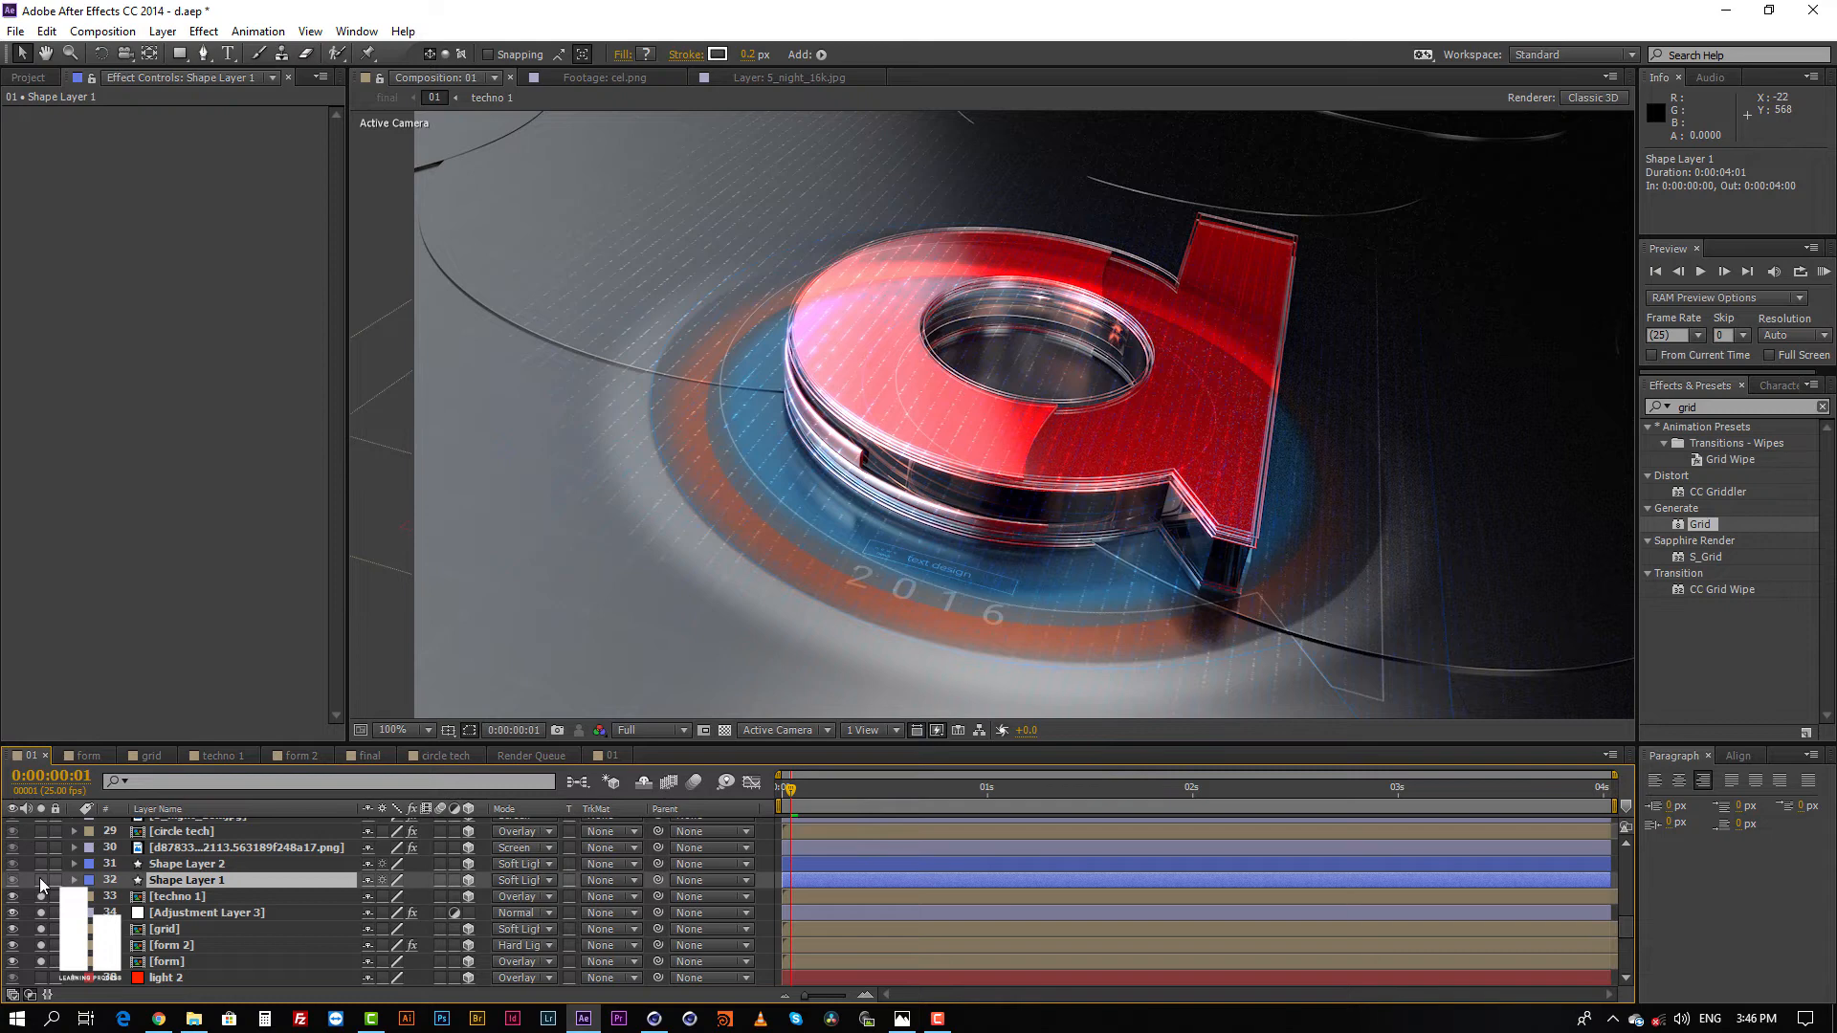
click(40, 880)
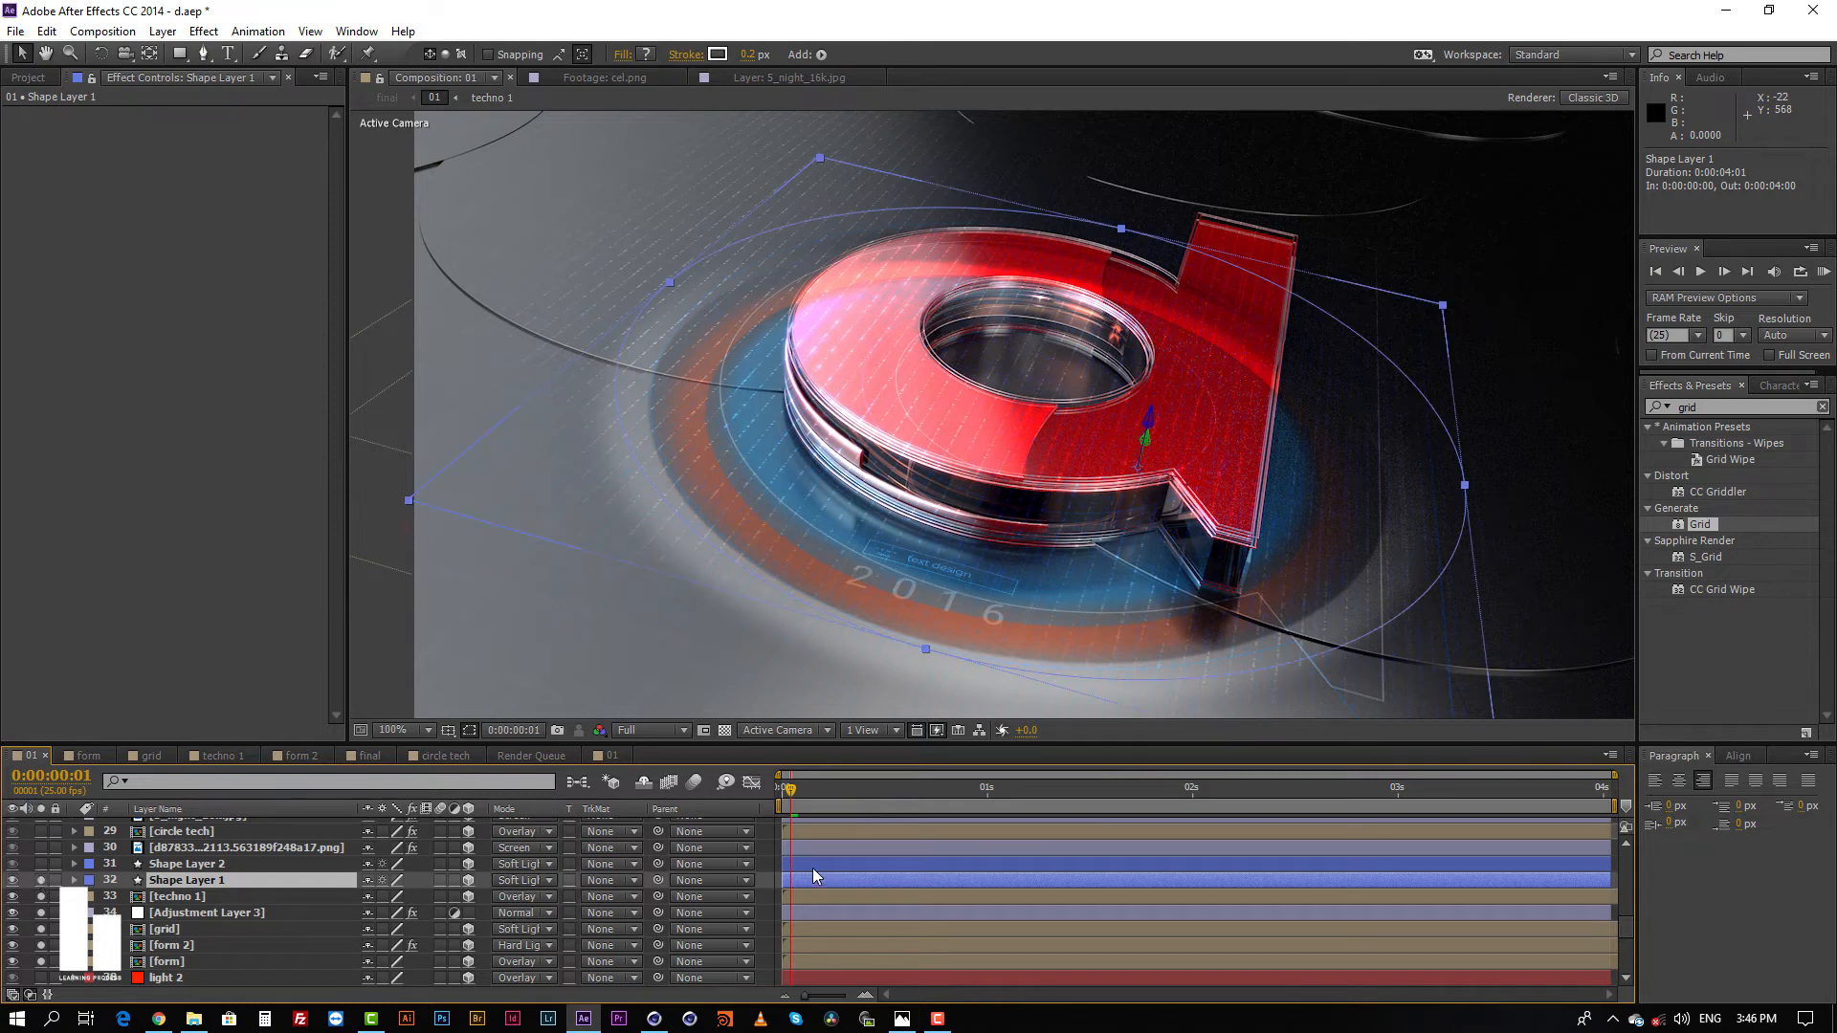
click(769, 870)
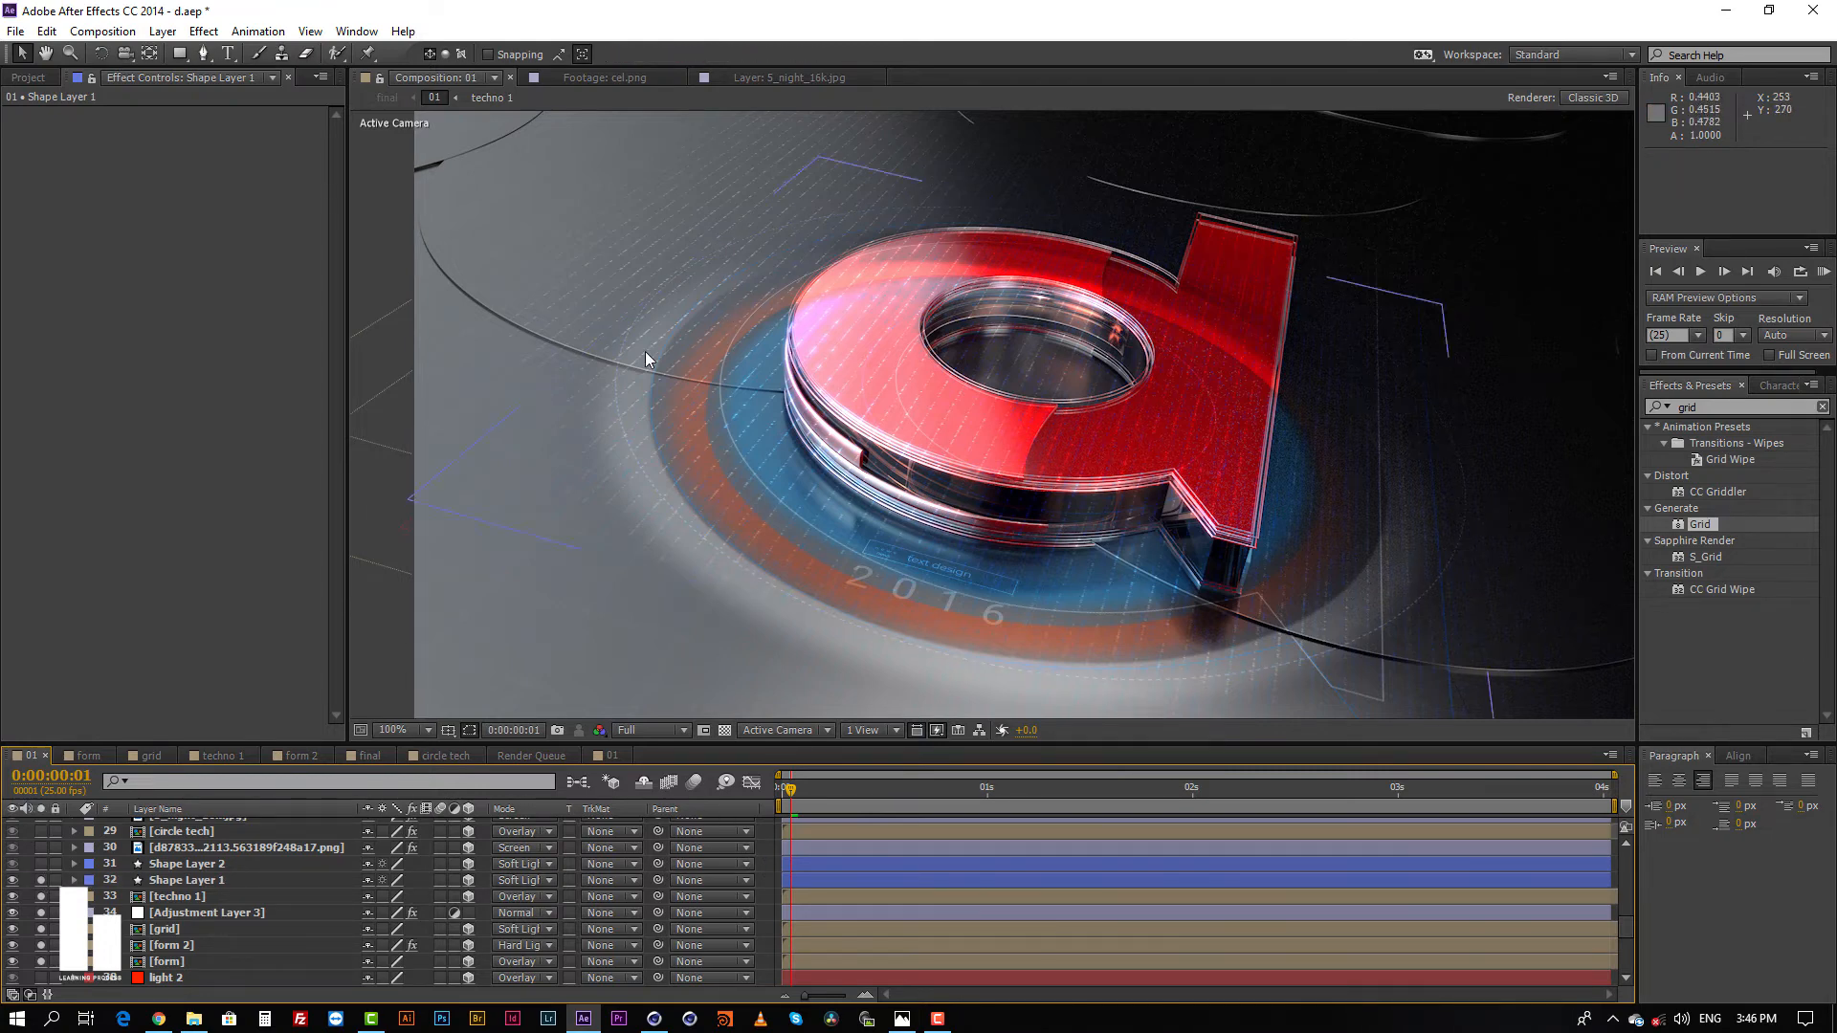
click(902, 1020)
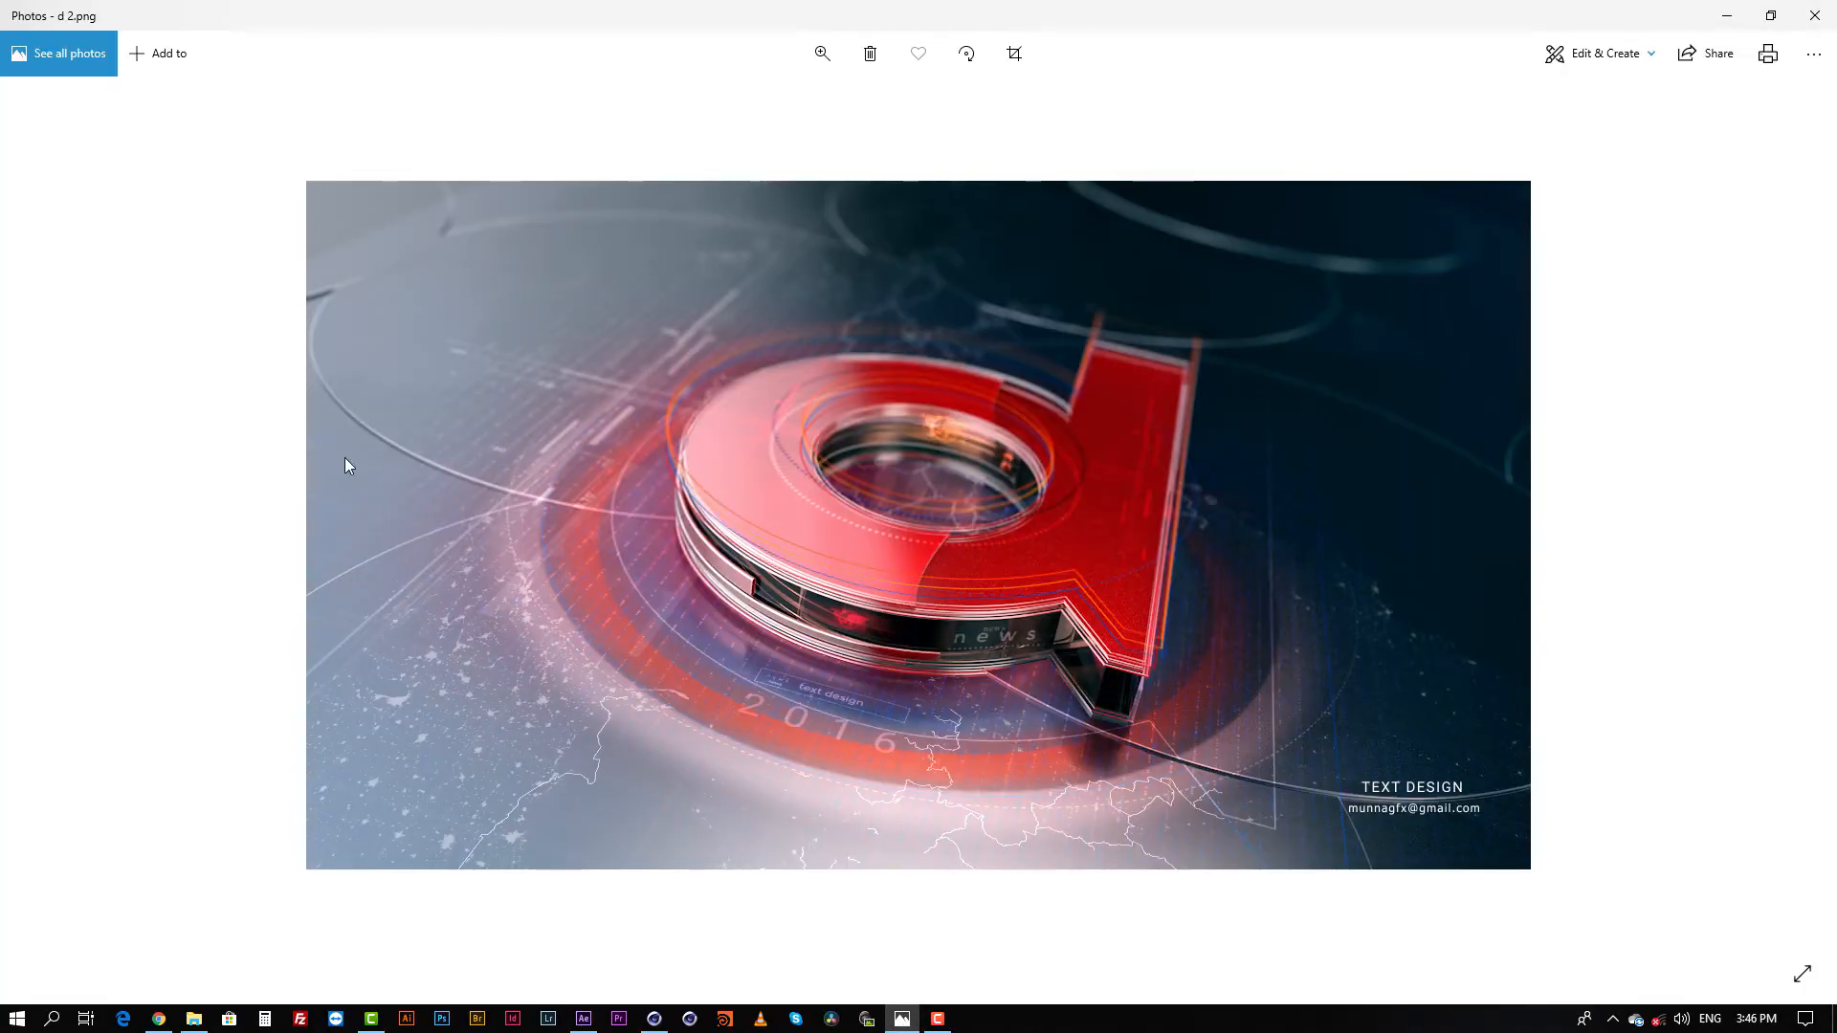
click(1725, 16)
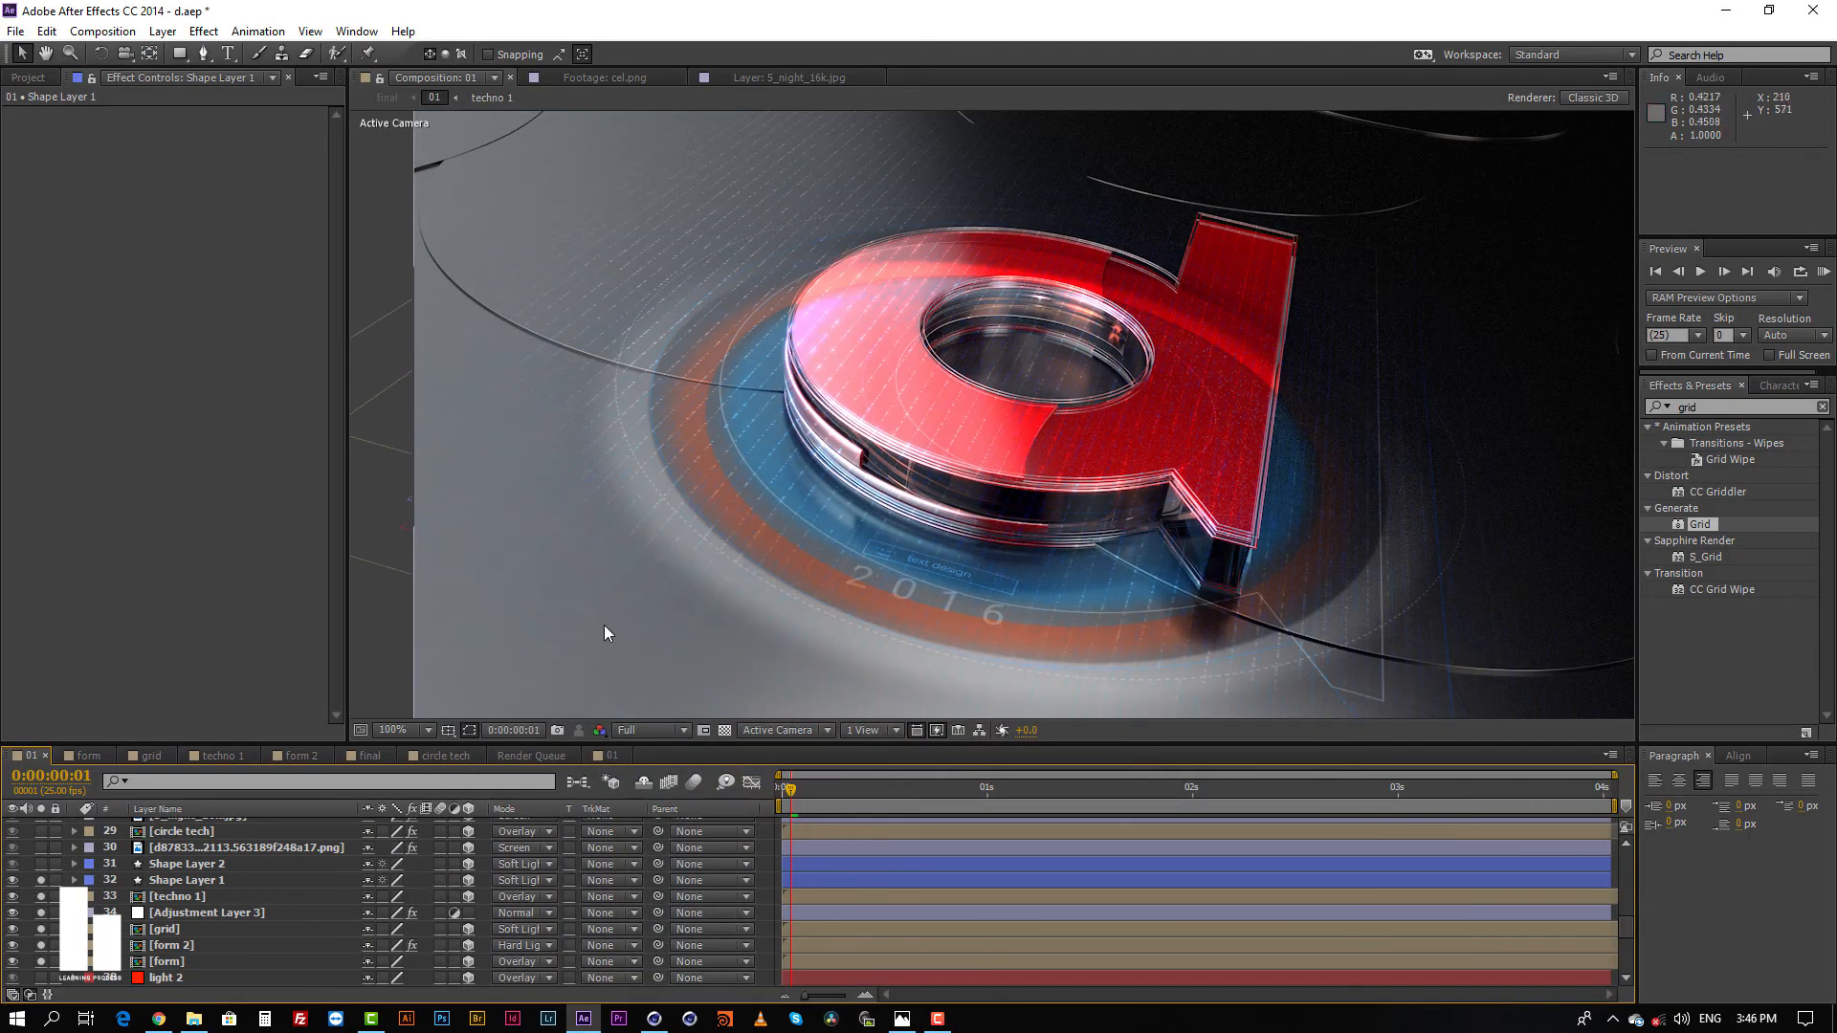
Step: Expand the contents of Shape Layer 1 down to Ellipse 1 and examine its path, stroke and transform groups
click(197, 880)
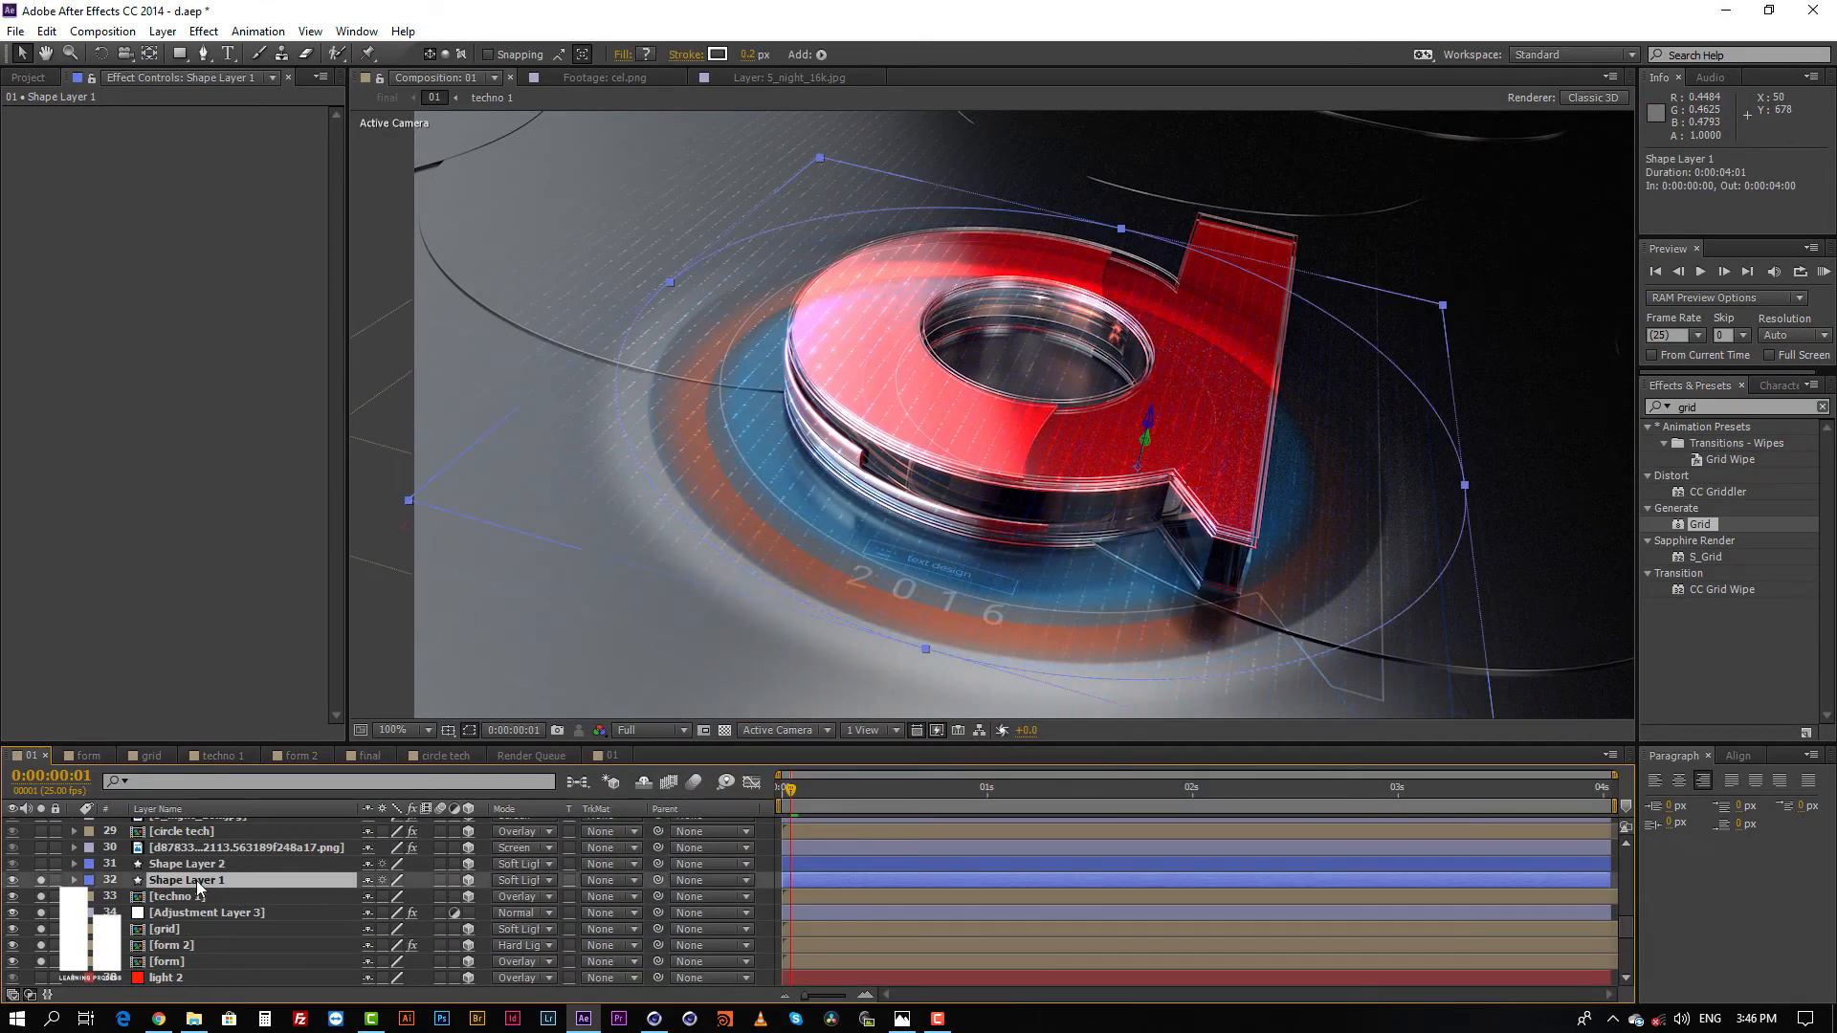
click(74, 880)
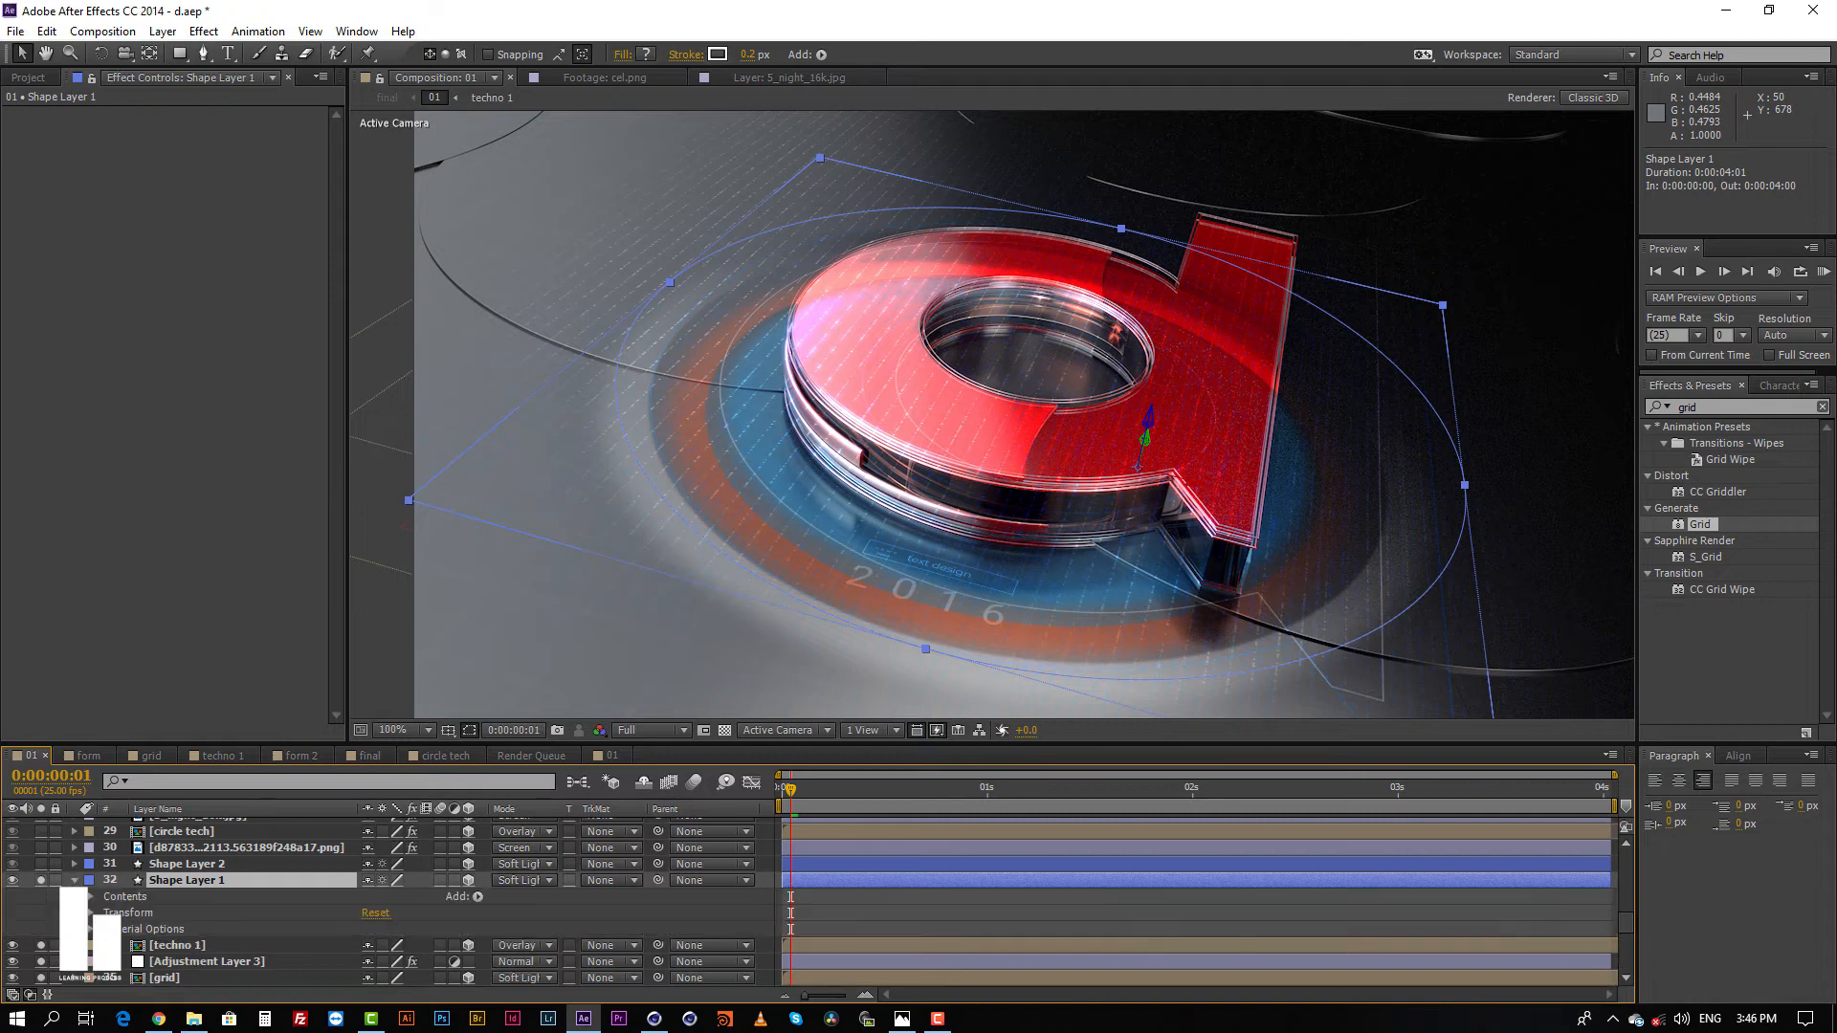
click(93, 900)
click(91, 897)
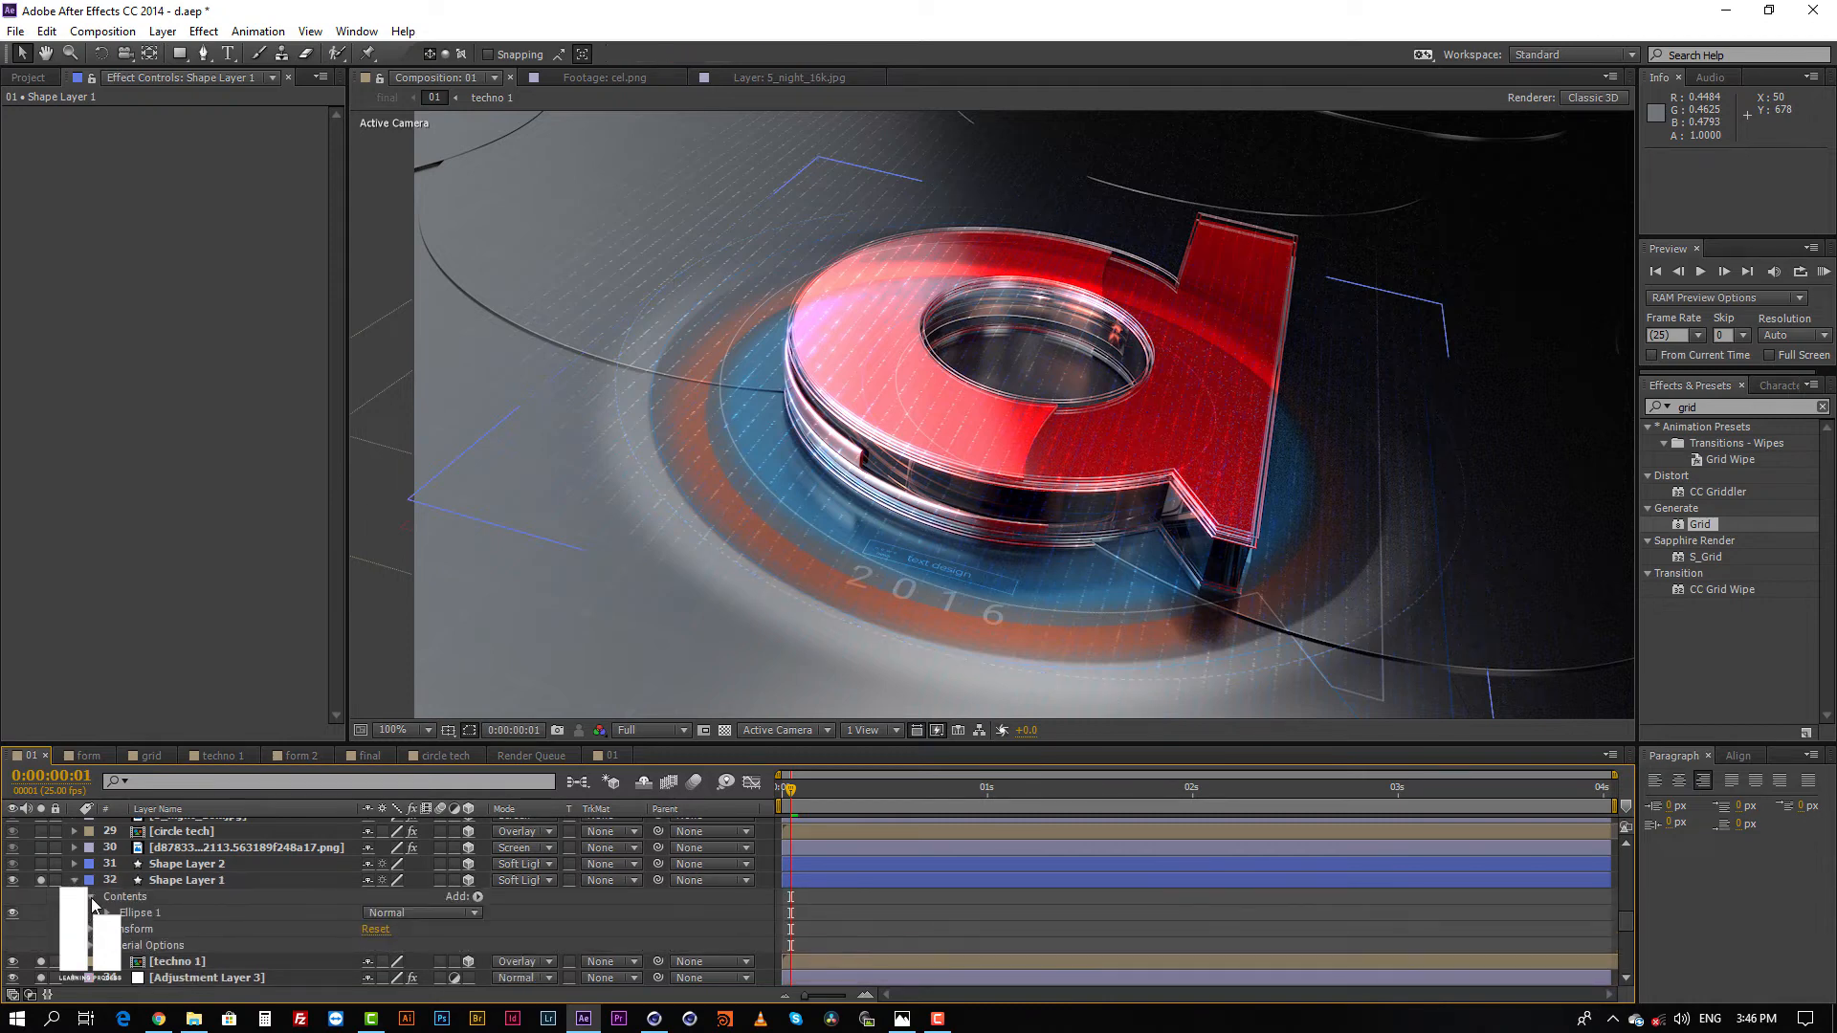
click(107, 913)
click(140, 915)
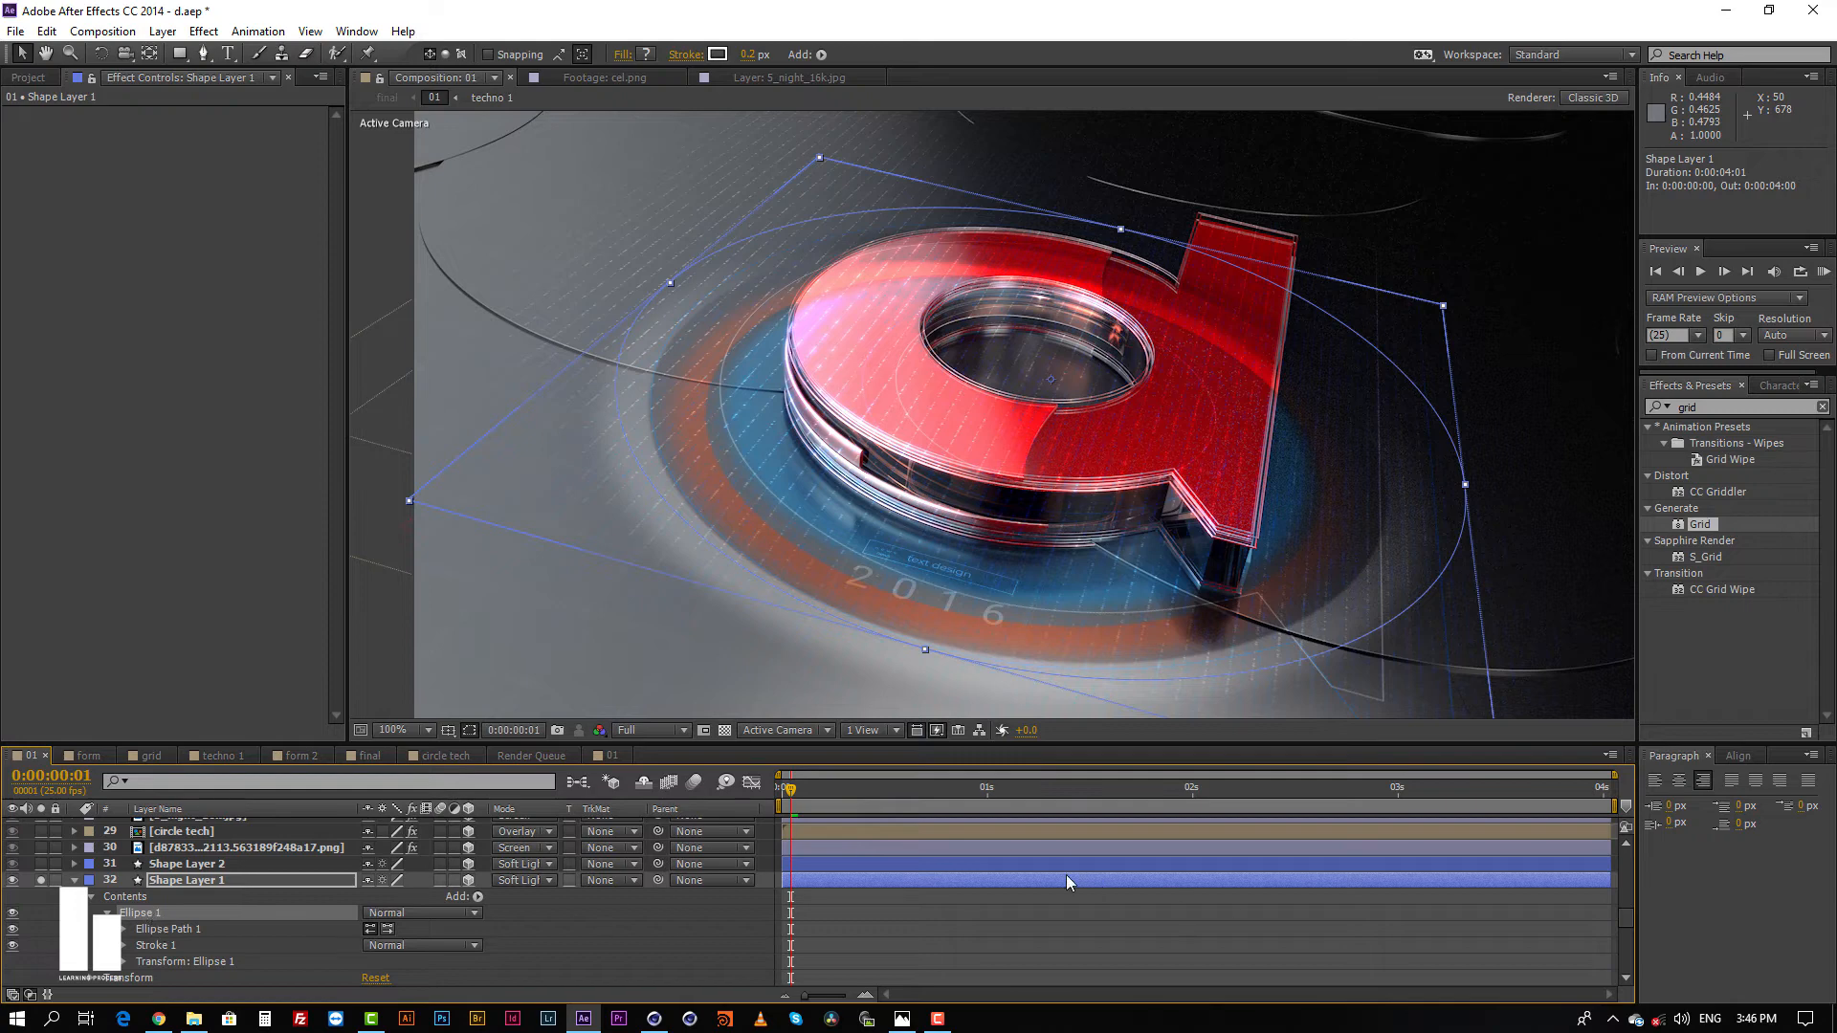
click(909, 882)
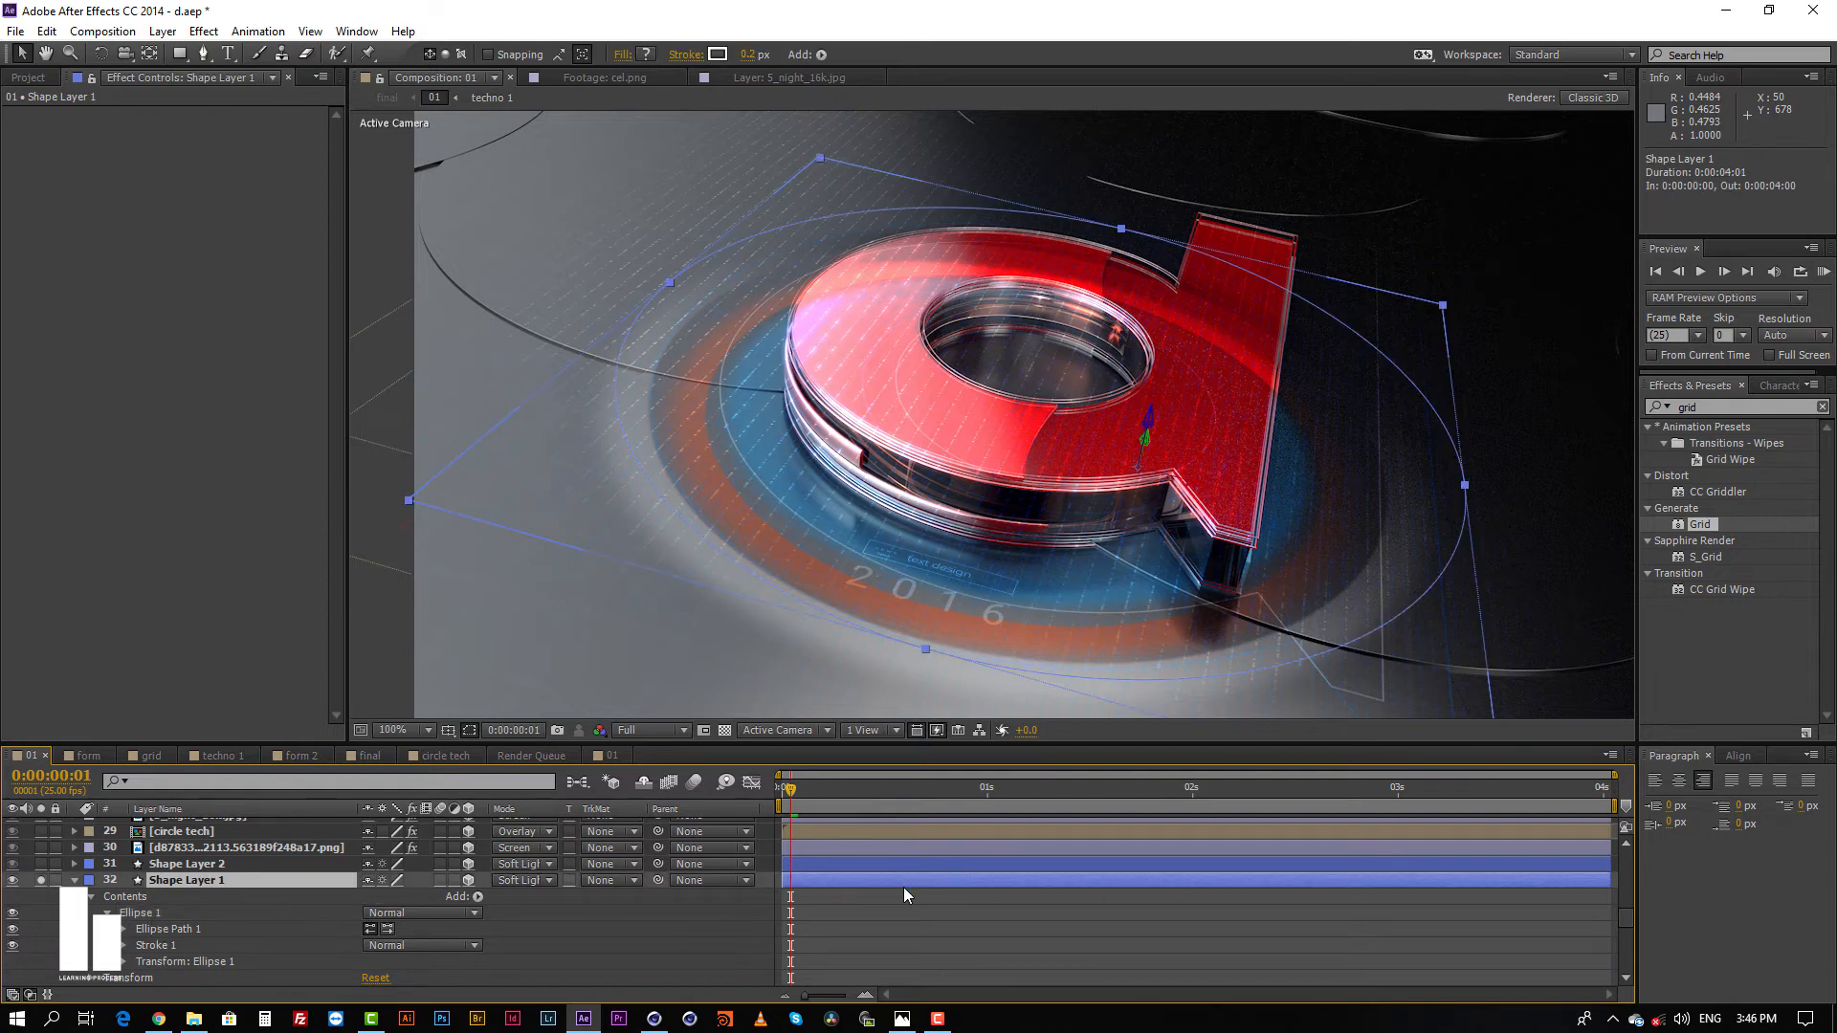
Step: Collapse Shape Layer 1 and solo Shape Layer 2 directly above it
click(74, 880)
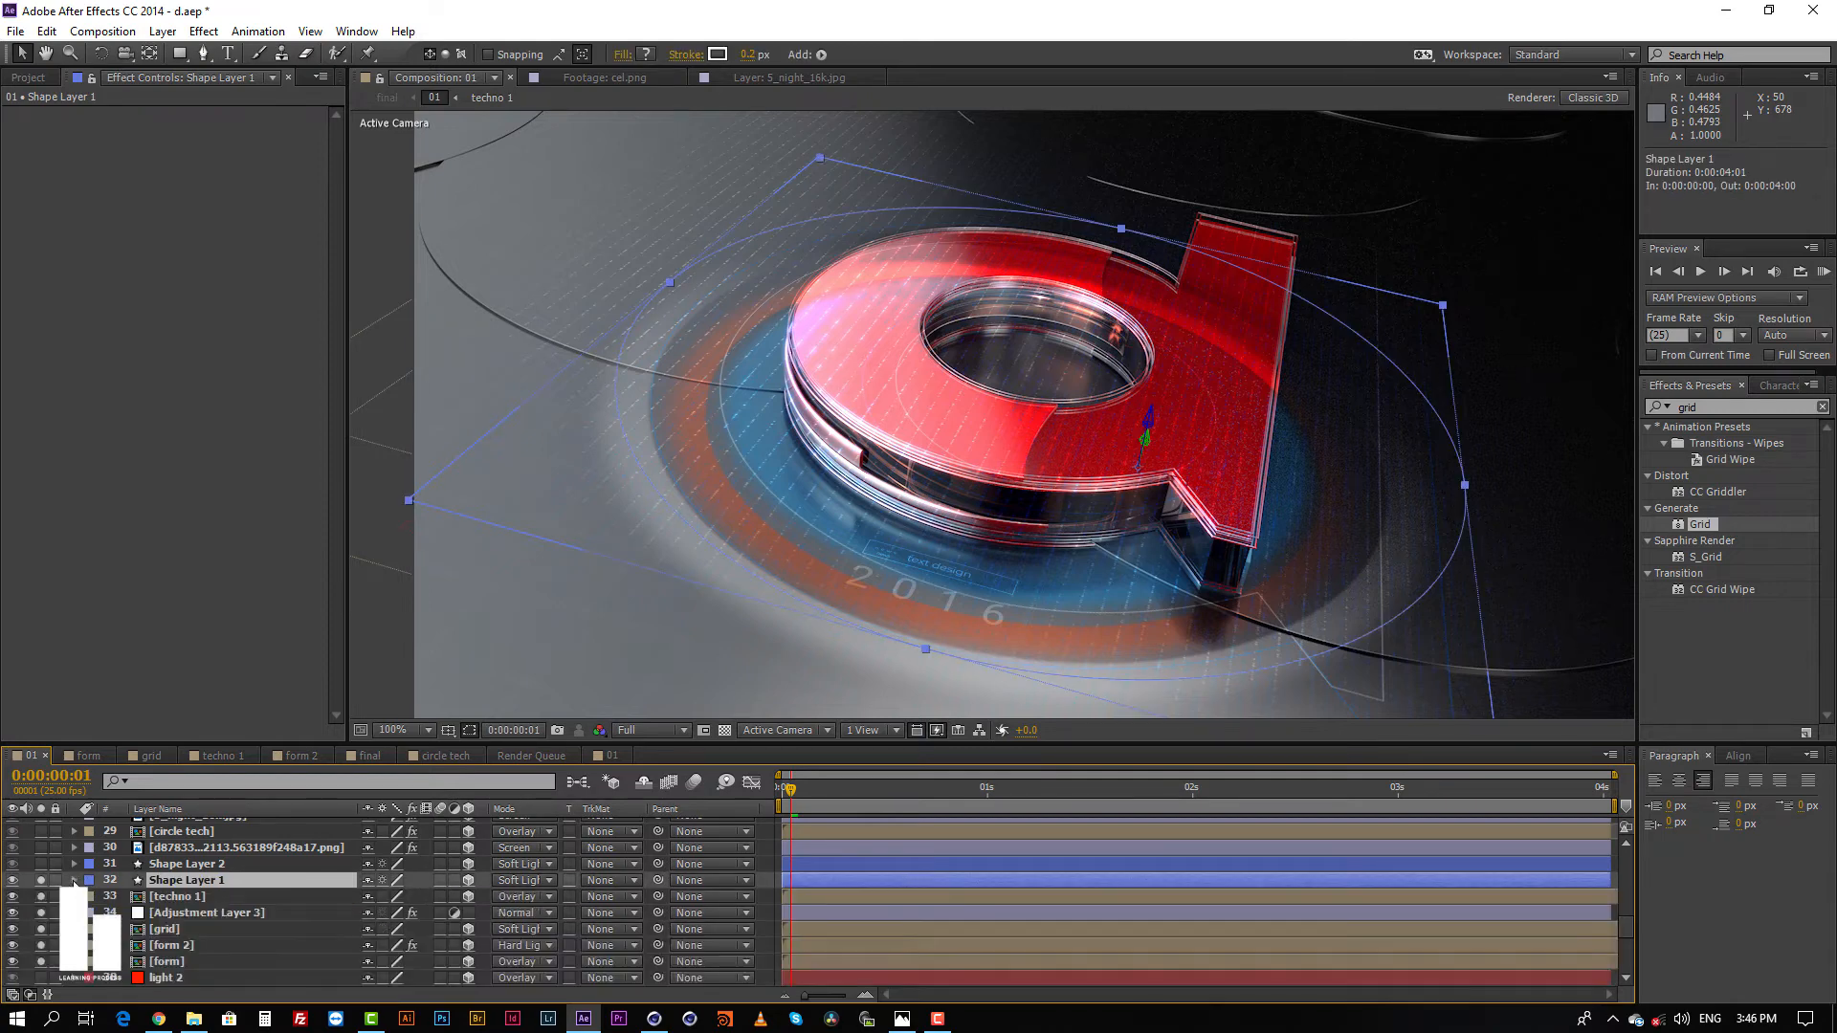
click(194, 863)
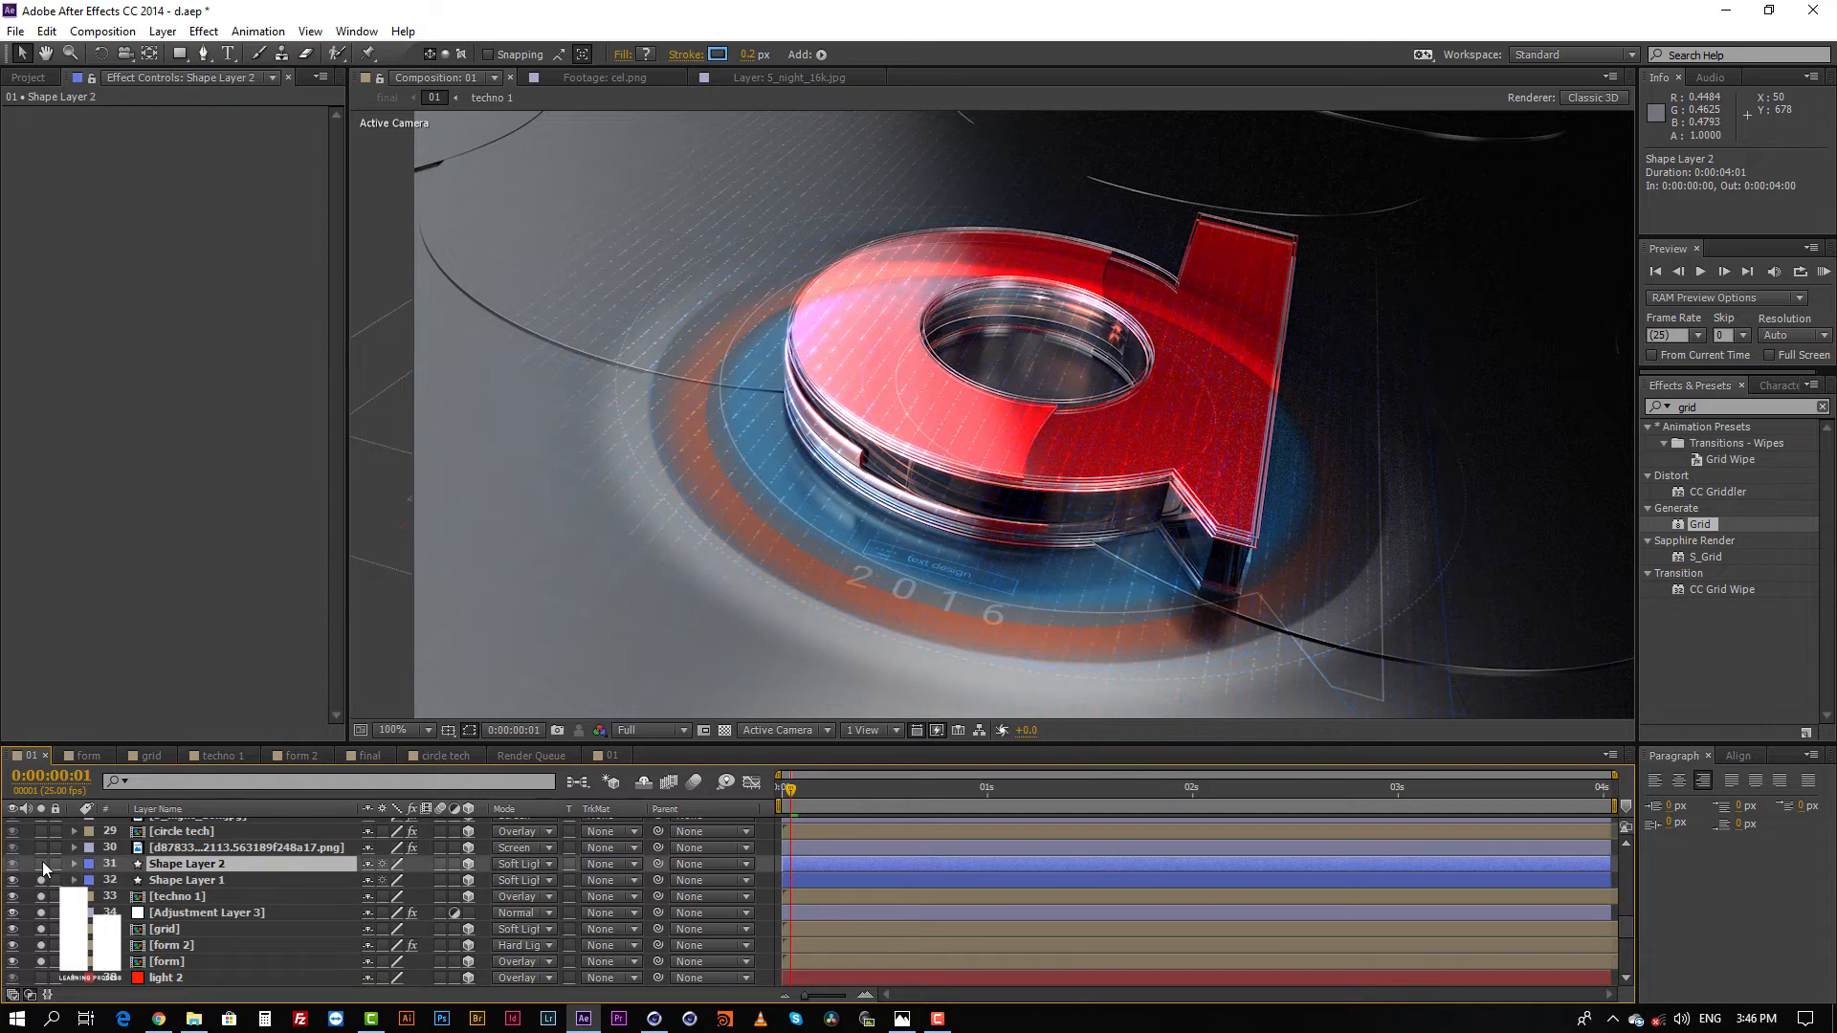
click(43, 863)
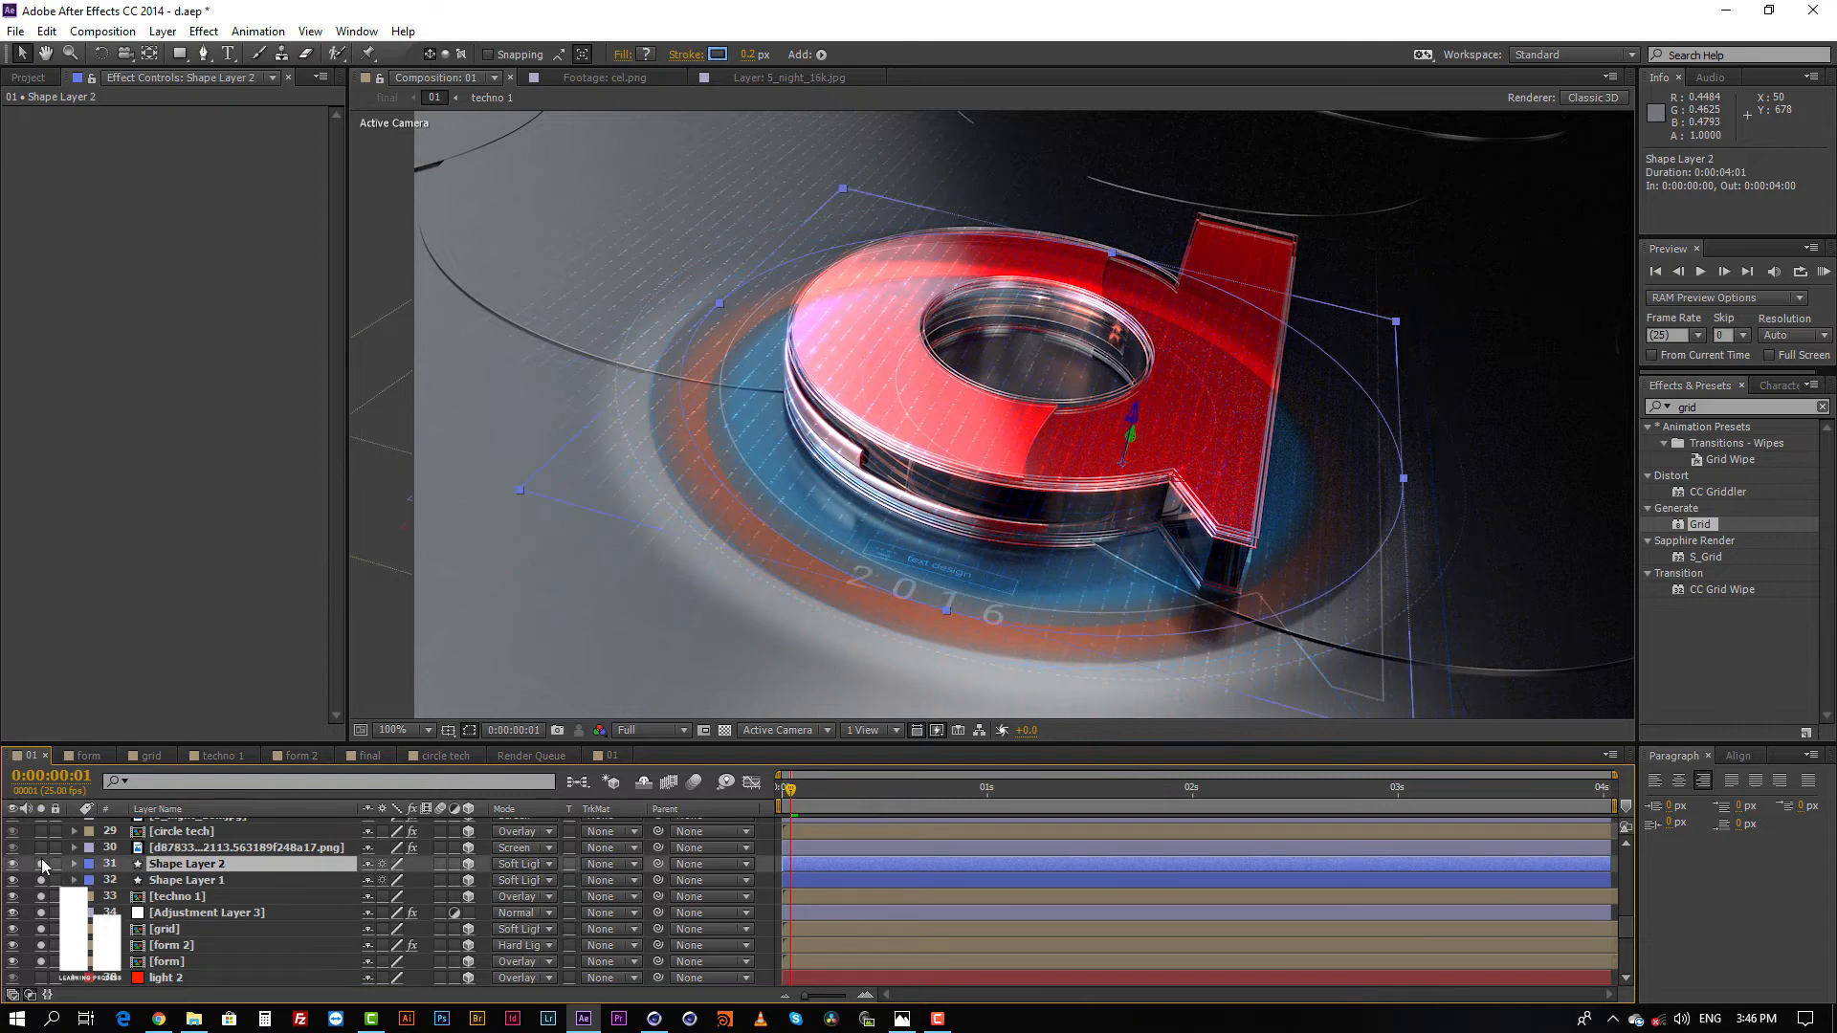
click(763, 868)
click(811, 862)
Step: Select the tinted d8783322802113.563189f248a17.png layer and toggle its solo to compare the composite, leaving it soloed
click(180, 847)
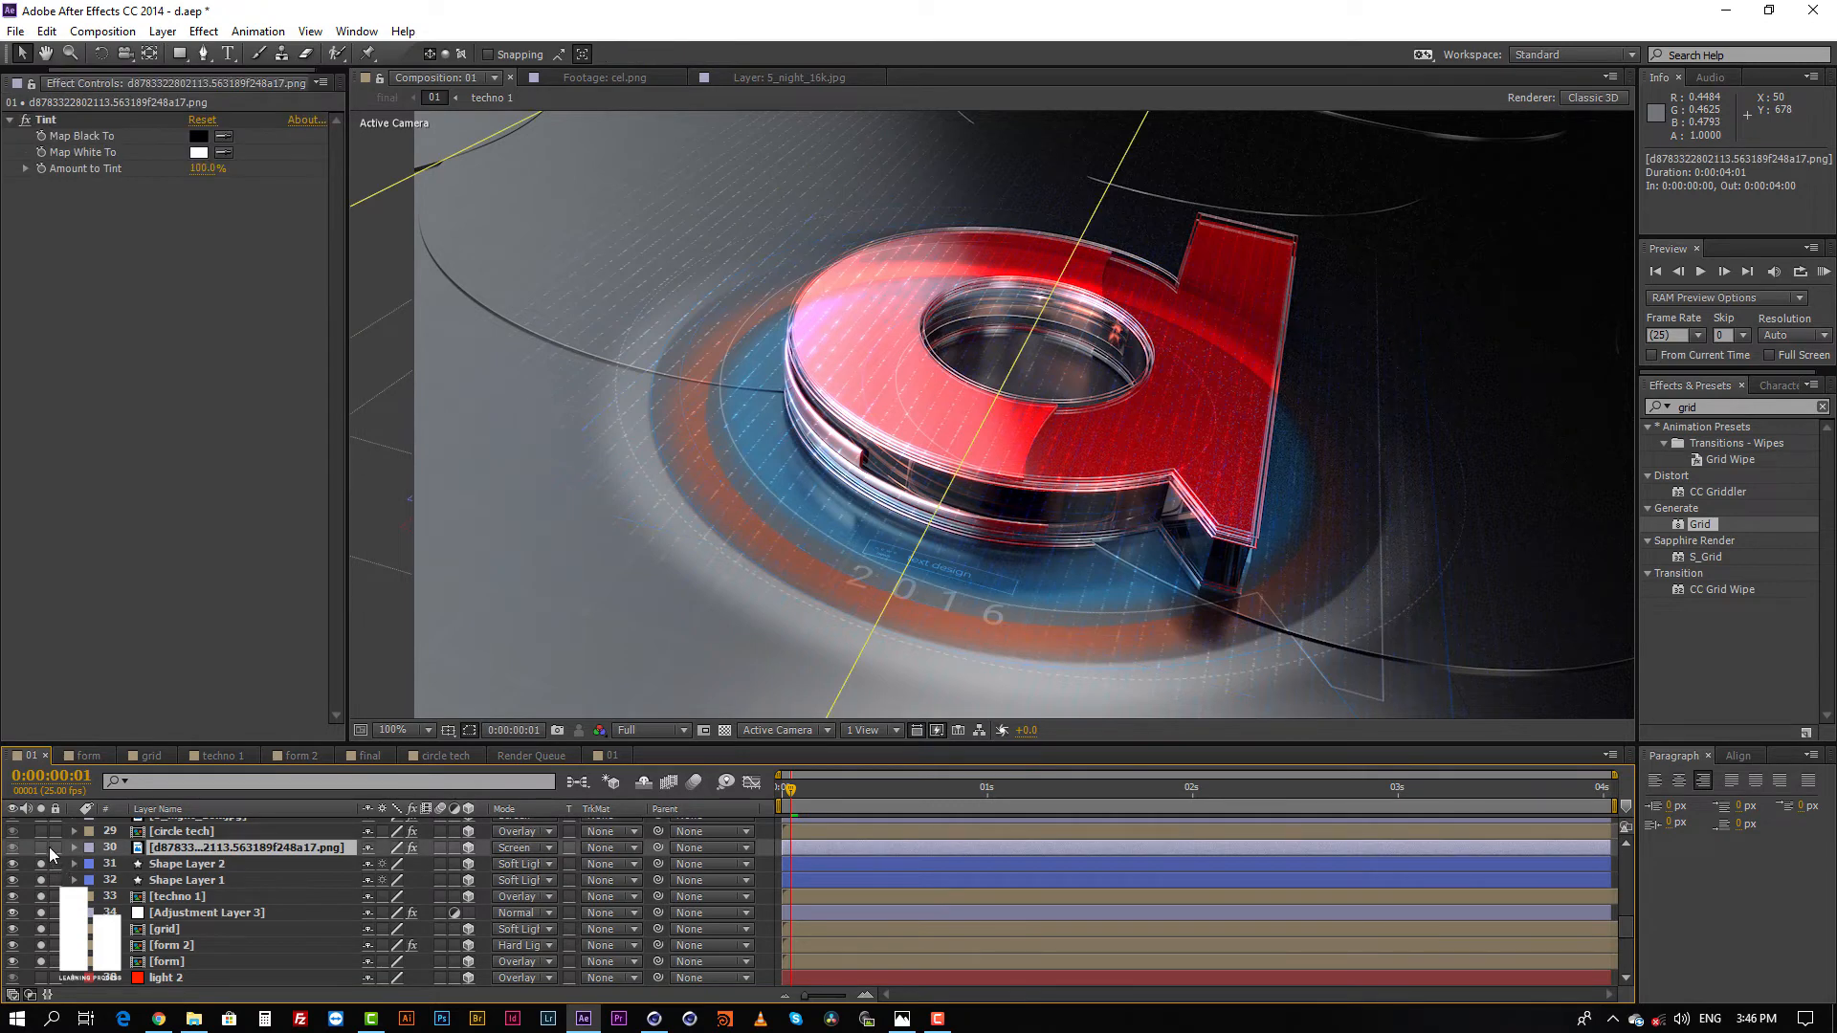
click(42, 847)
click(37, 847)
click(37, 846)
scroll(204, 866, up, 2)
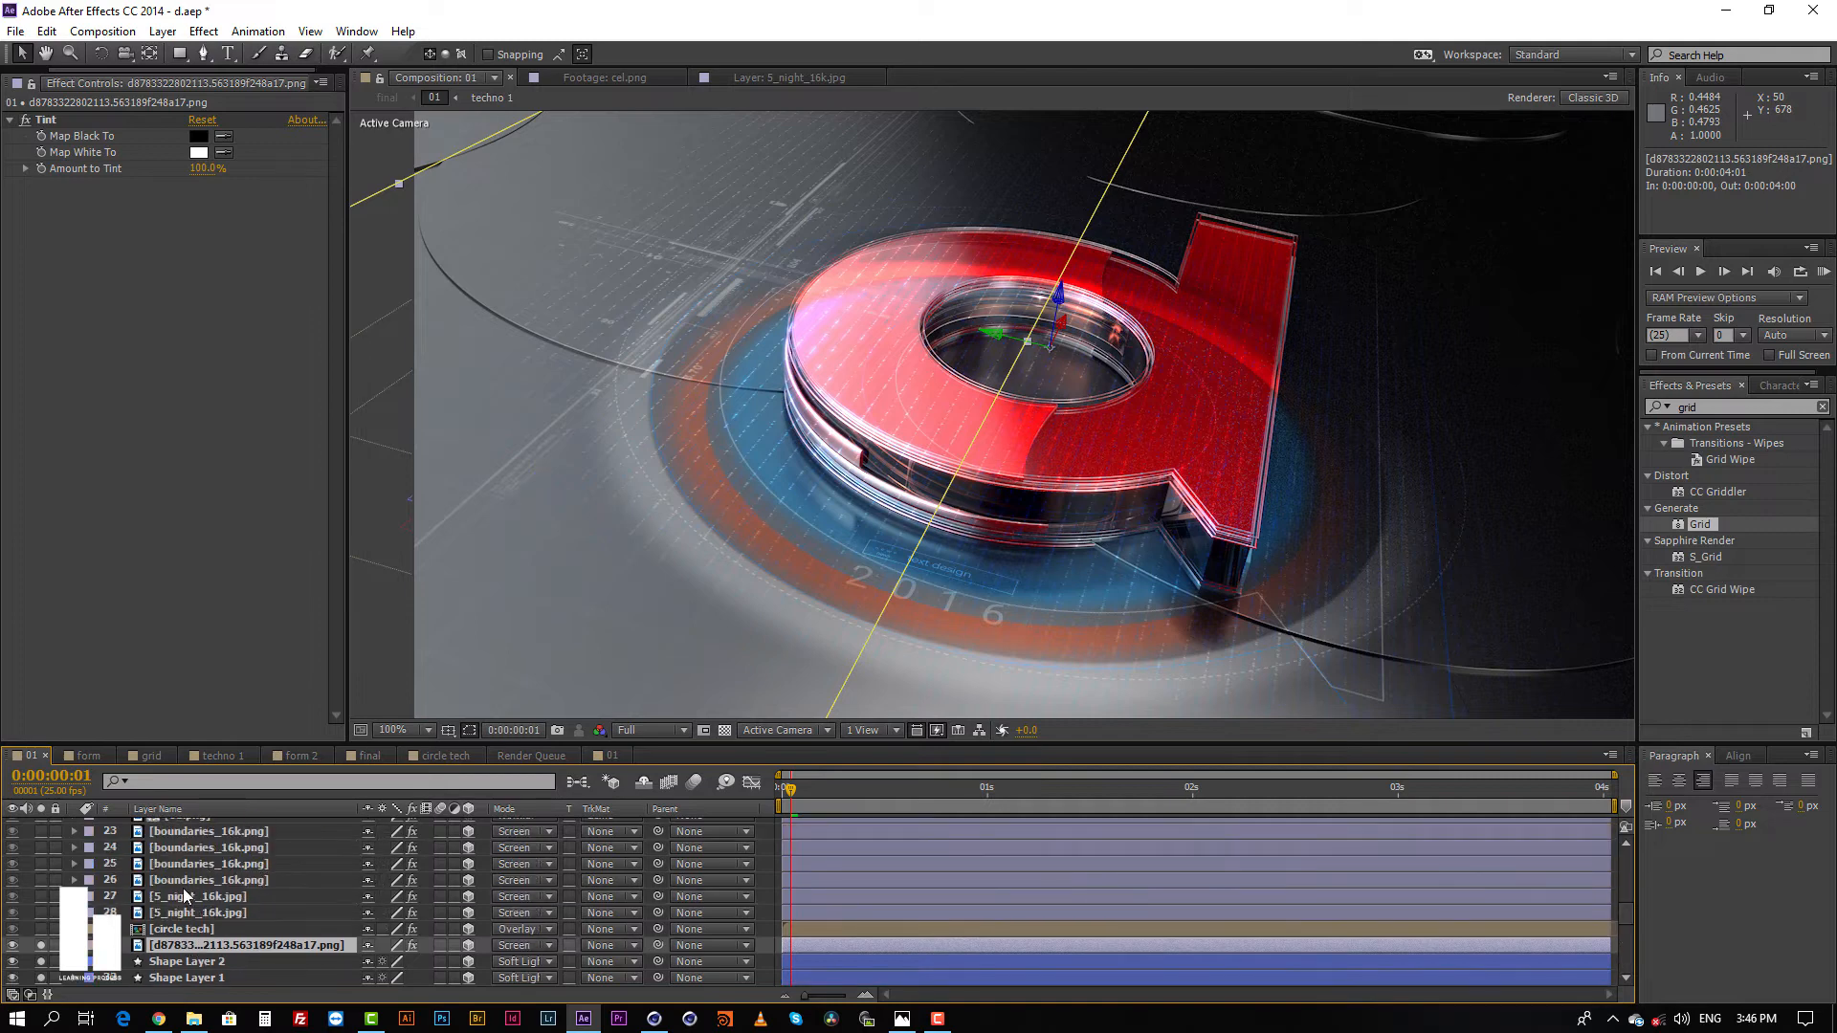
Step: Try the Normal blending mode on the d8783322802113.563189f248a17.png layer and restore Screen
click(186, 926)
click(187, 949)
click(516, 946)
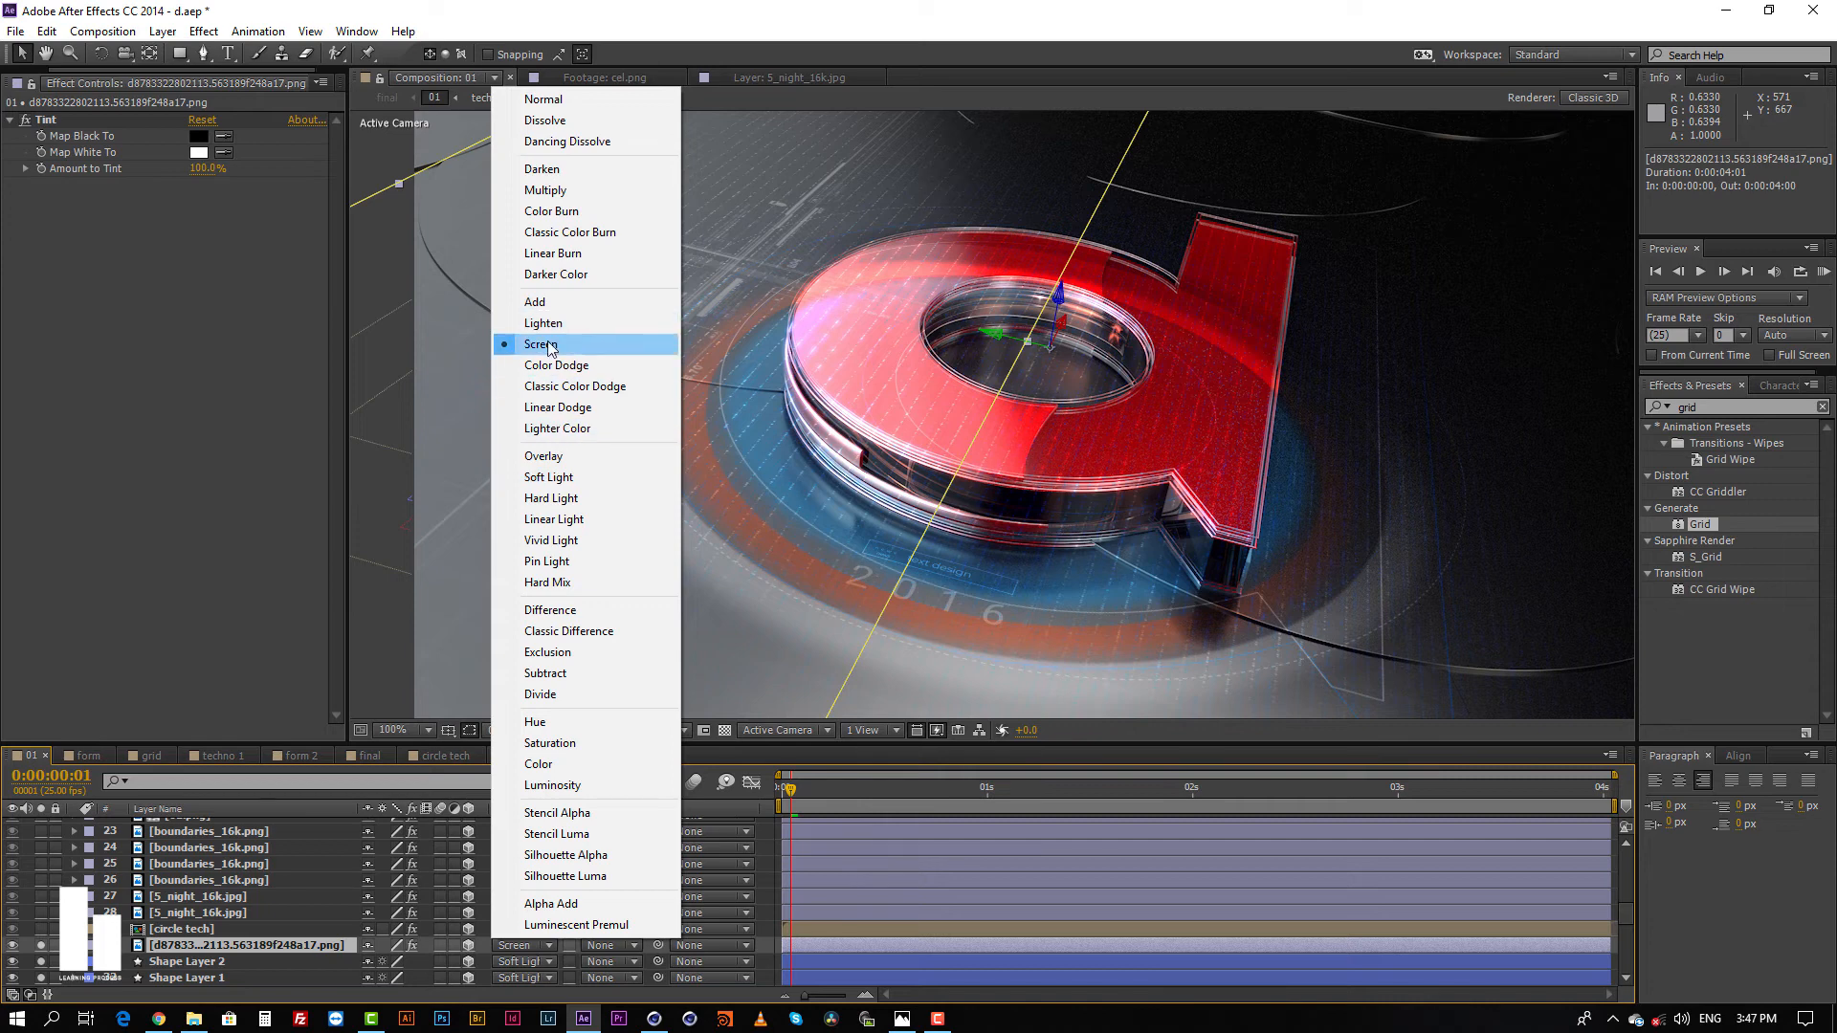
click(565, 99)
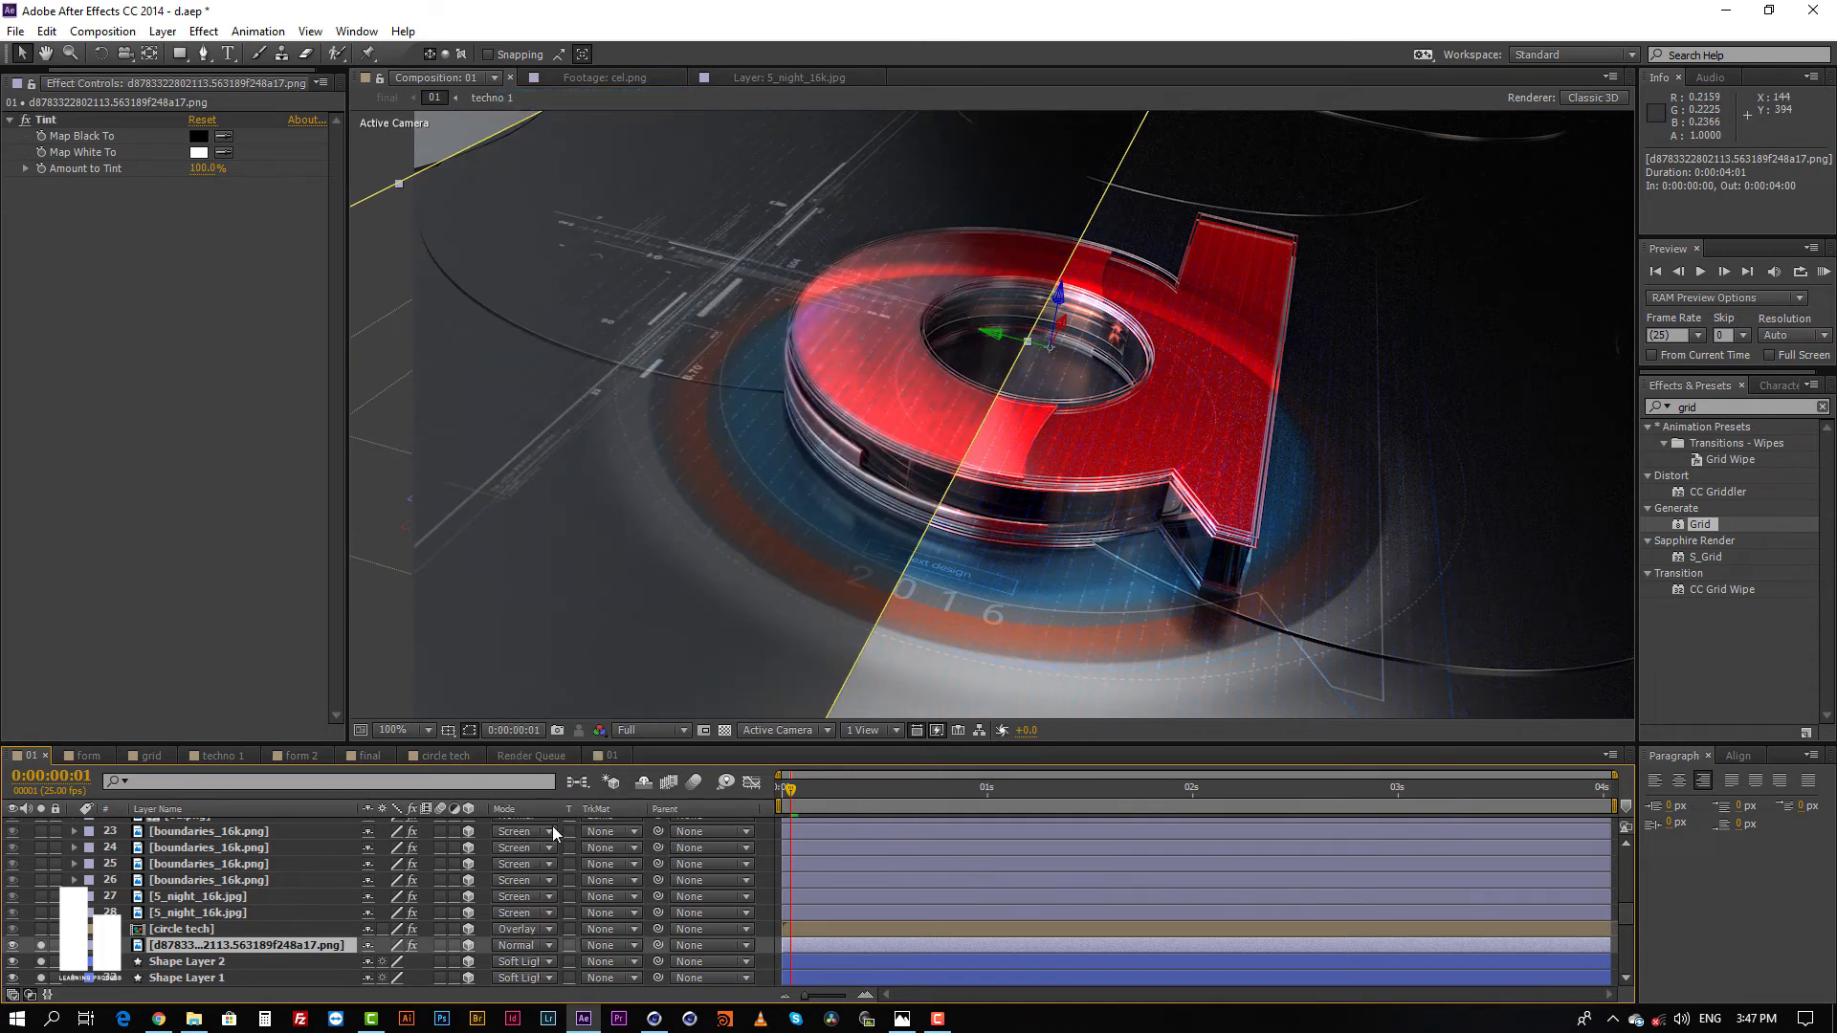
click(514, 944)
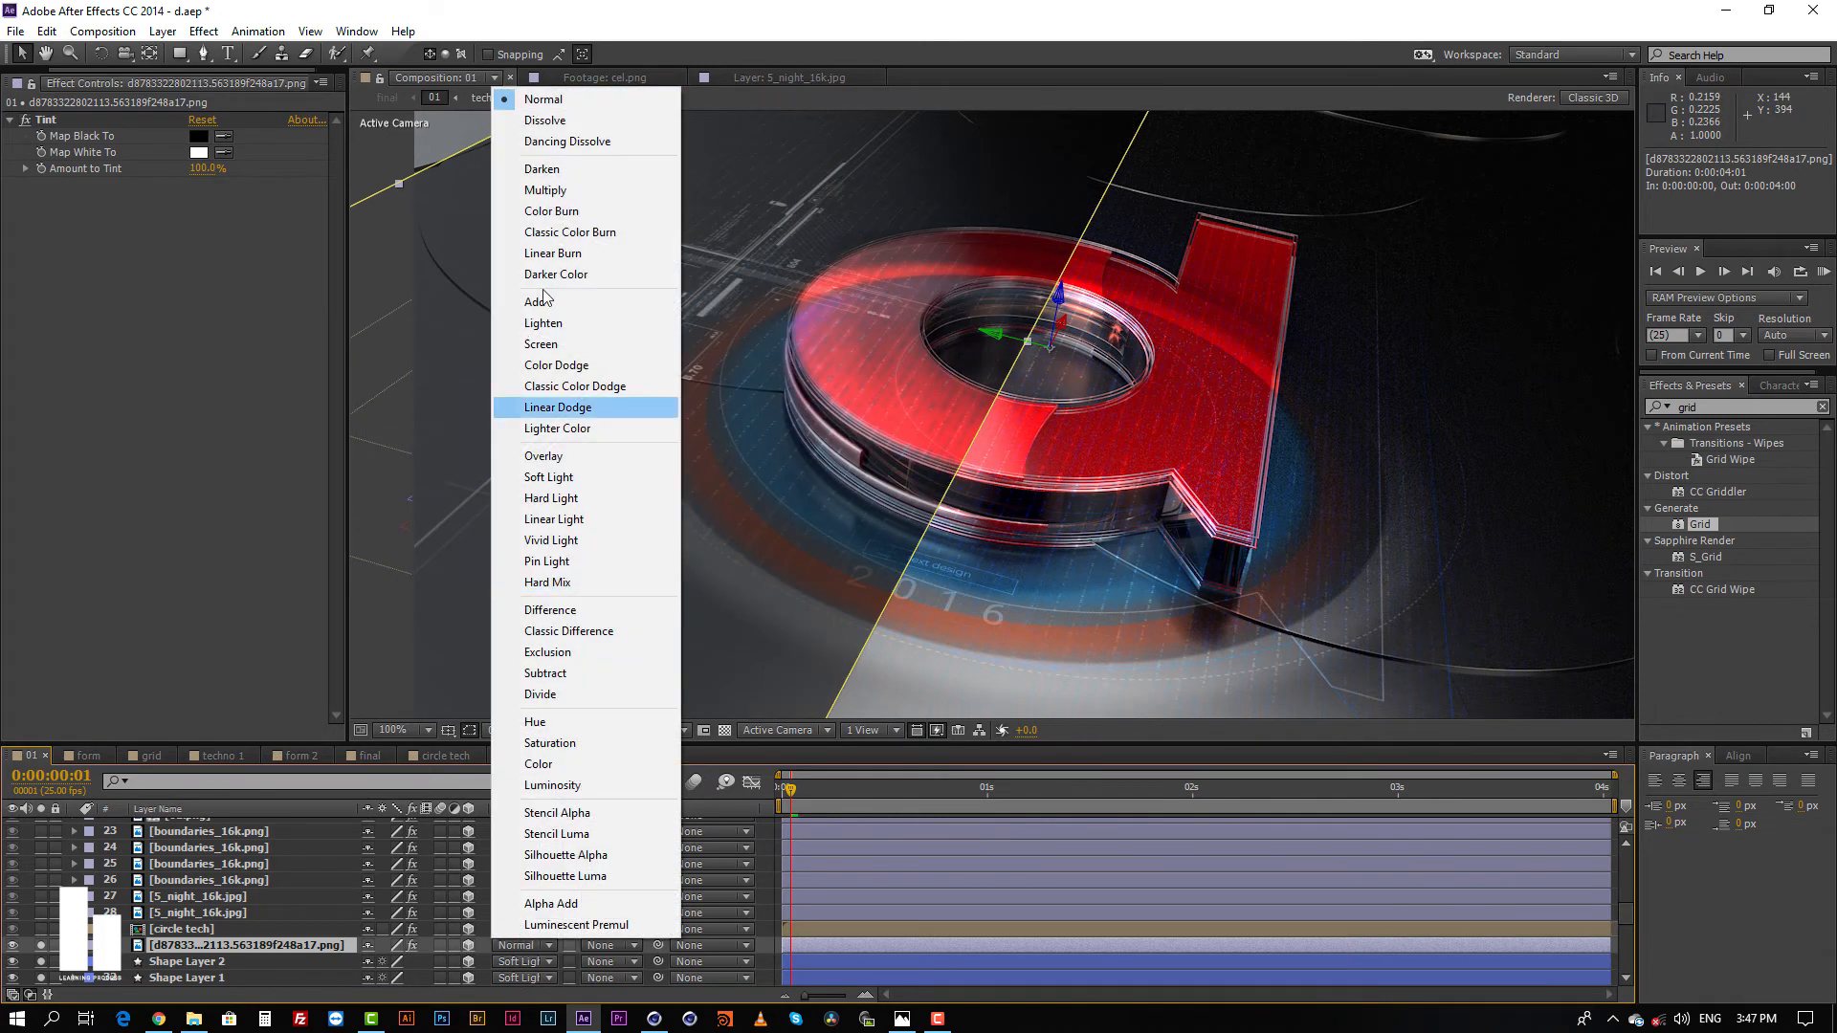
click(564, 346)
Step: Solo the lower 5_night_16k.jpg layer and toggle the solo of the circle tech layer below it
scroll(973, 924, down, 2)
click(859, 914)
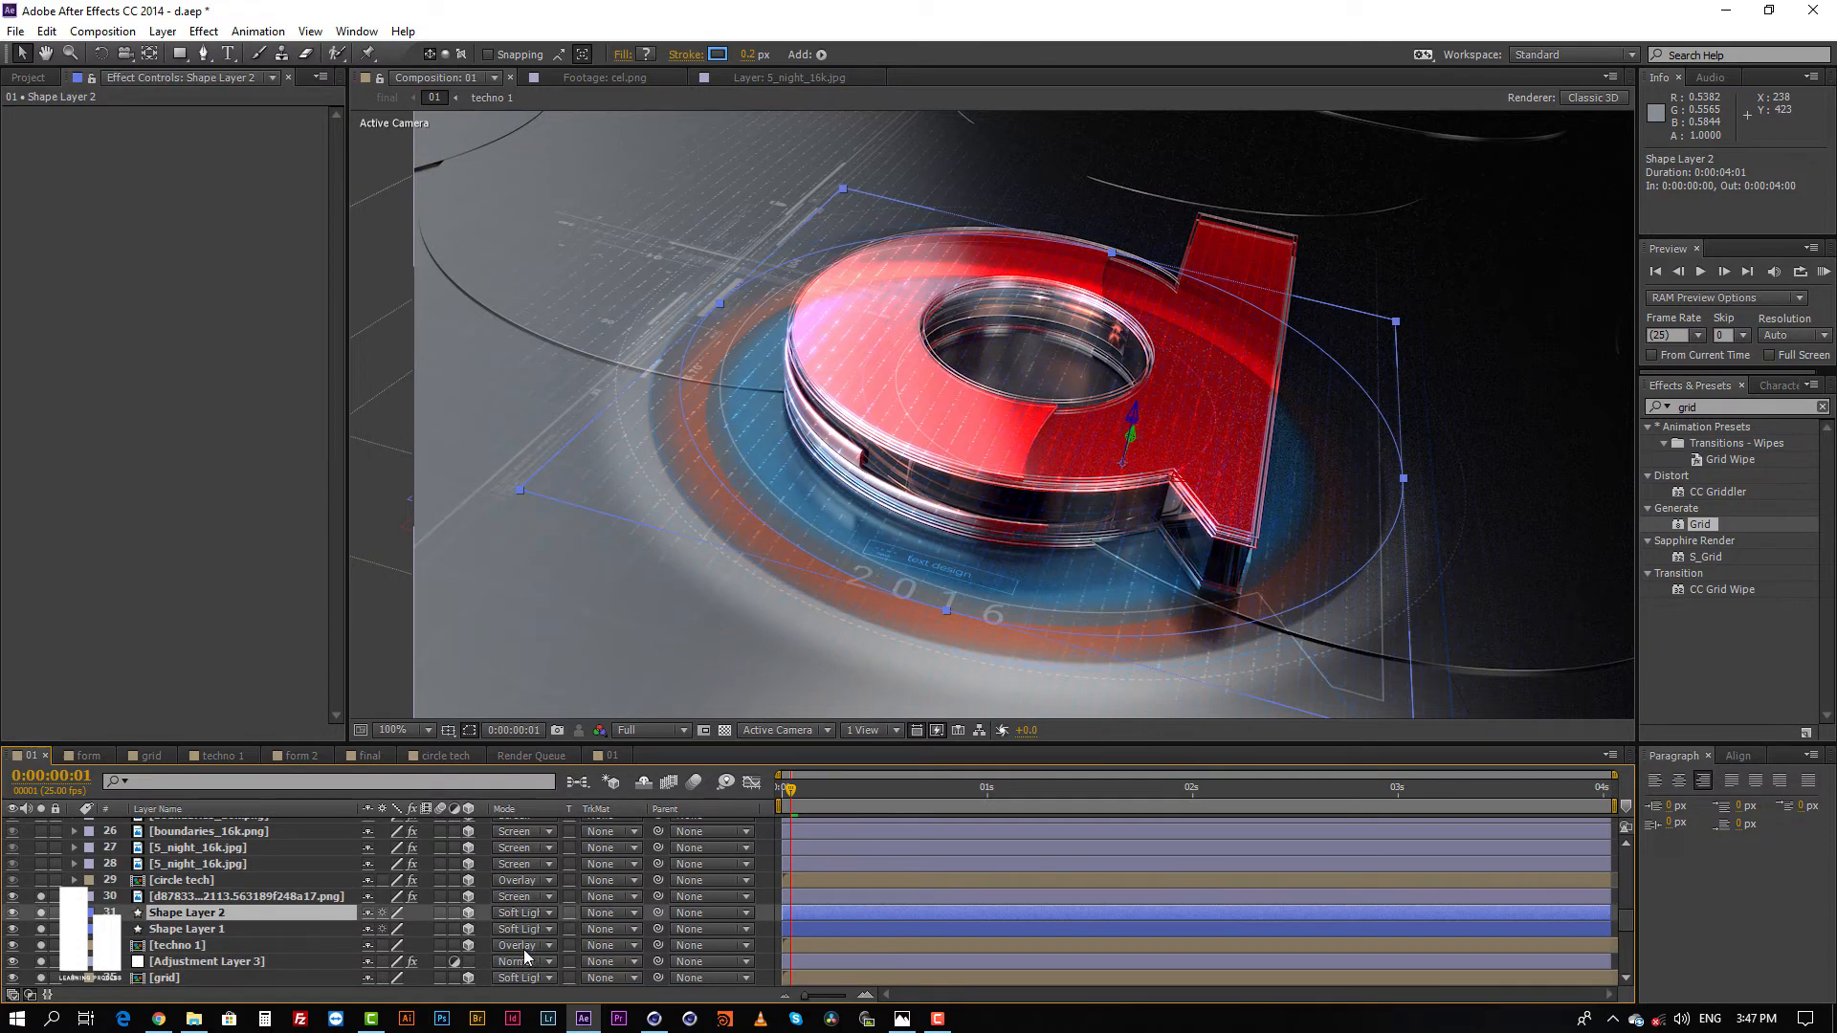
scroll(522, 949, up, 1)
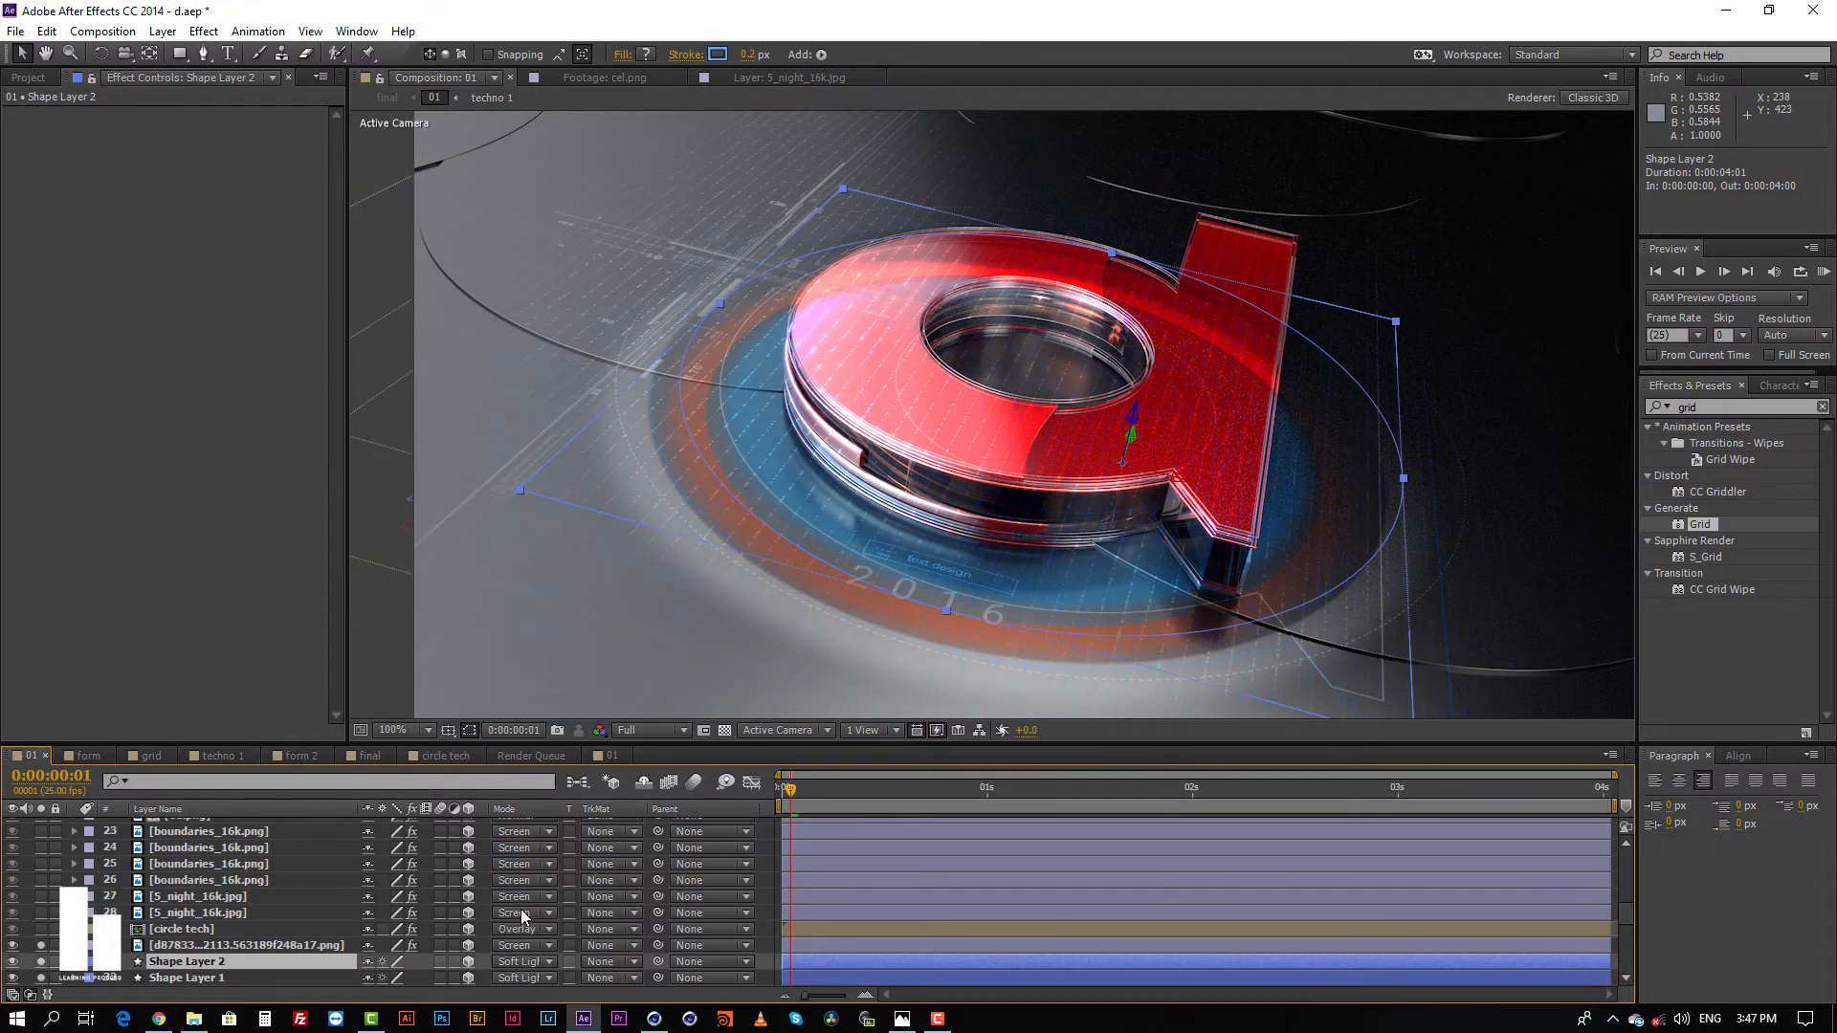
scroll(521, 914, up, 1)
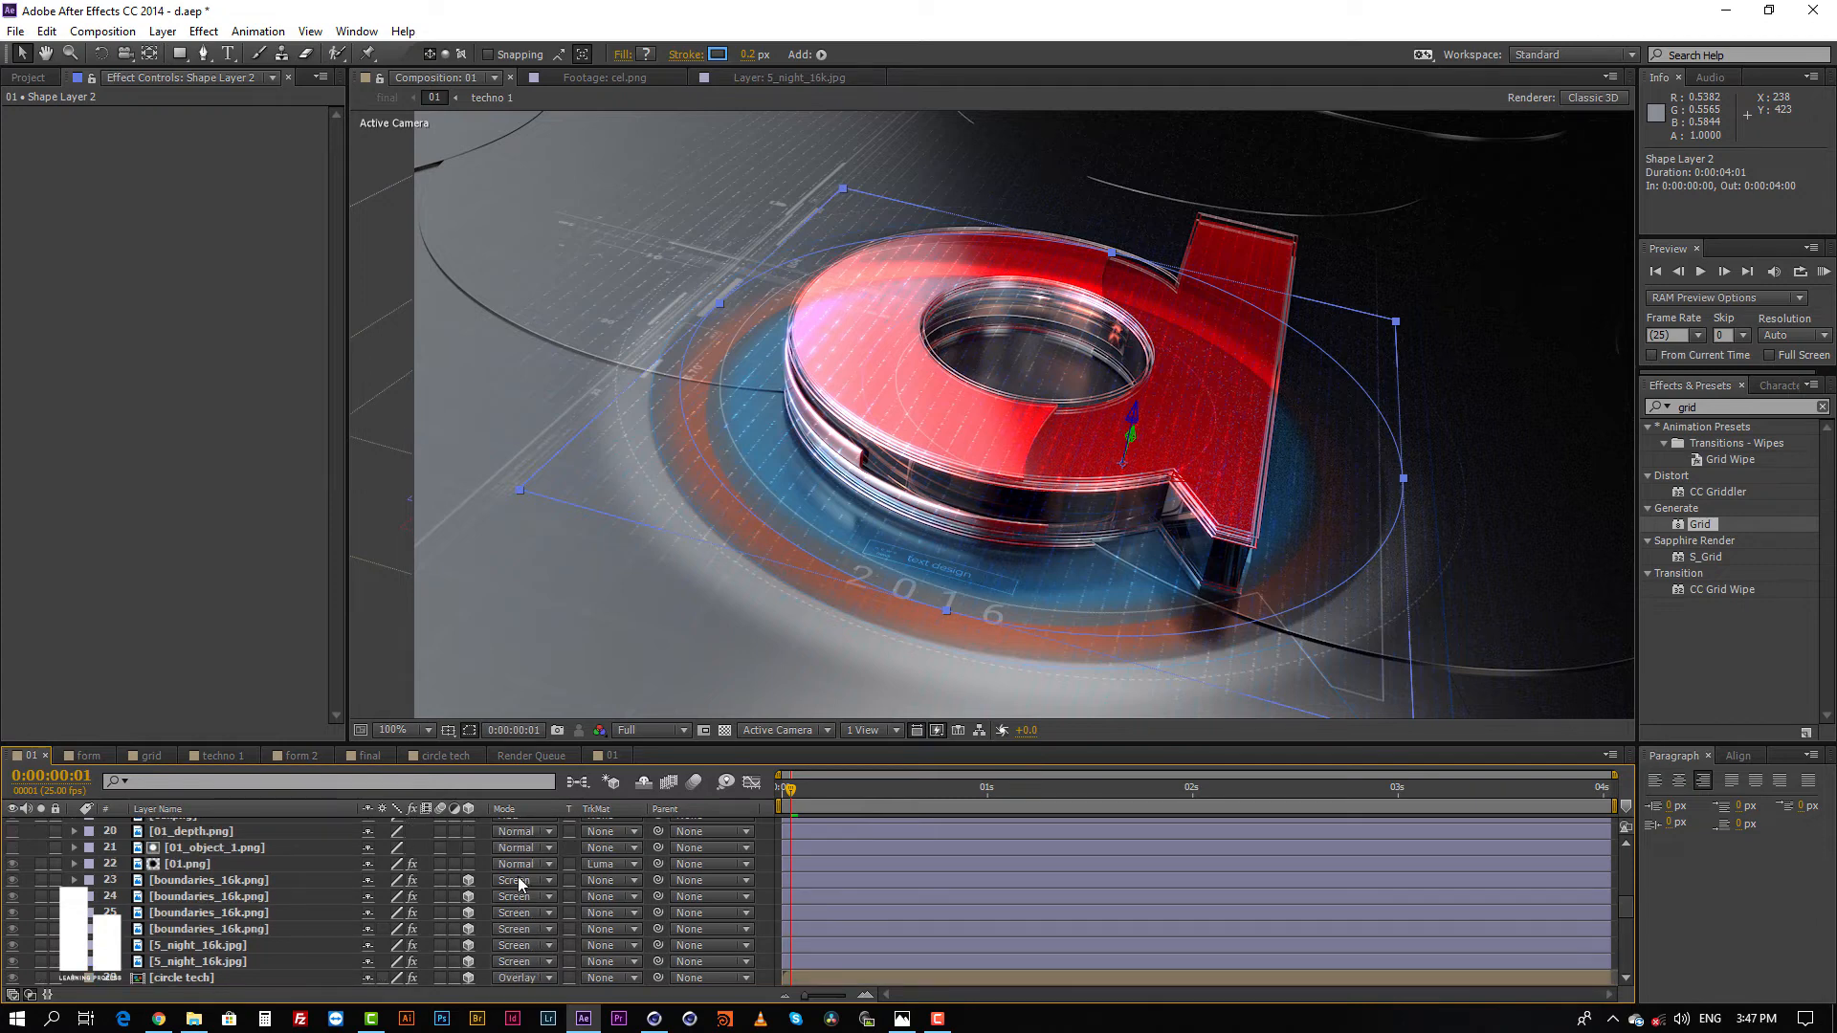
click(828, 885)
scroll(200, 905, down, 1)
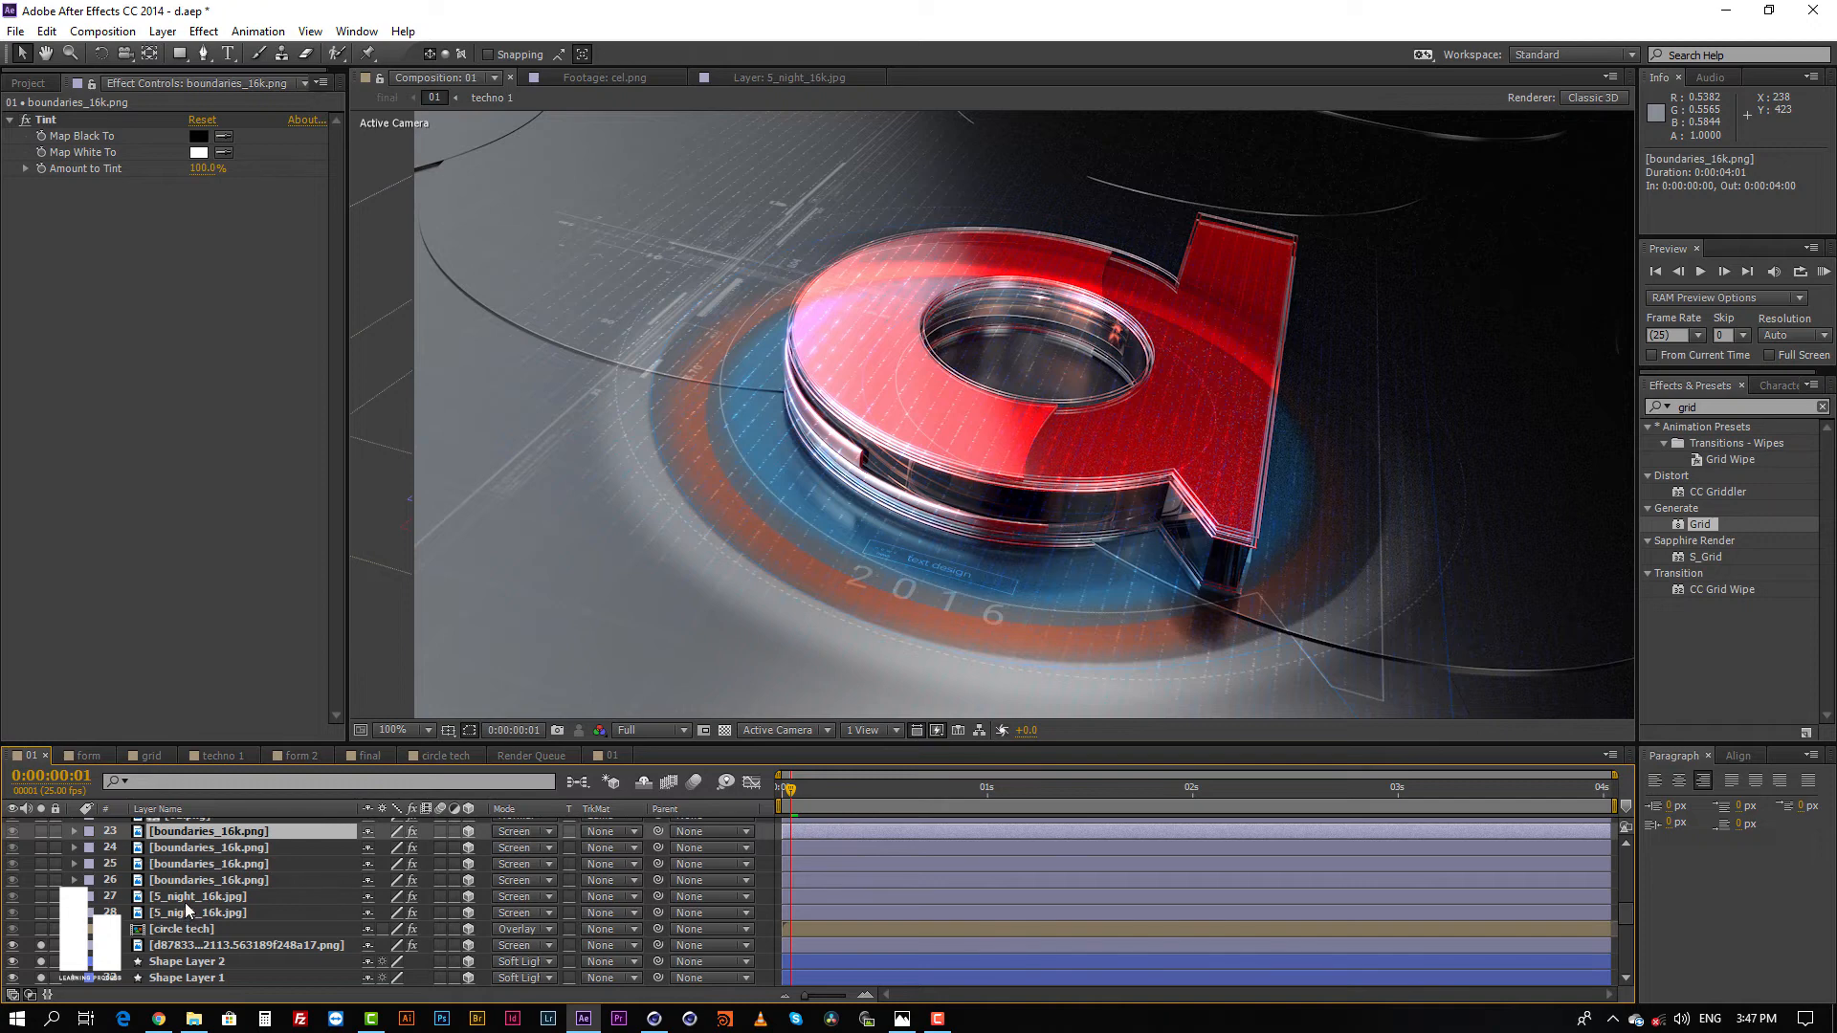
click(187, 900)
click(196, 913)
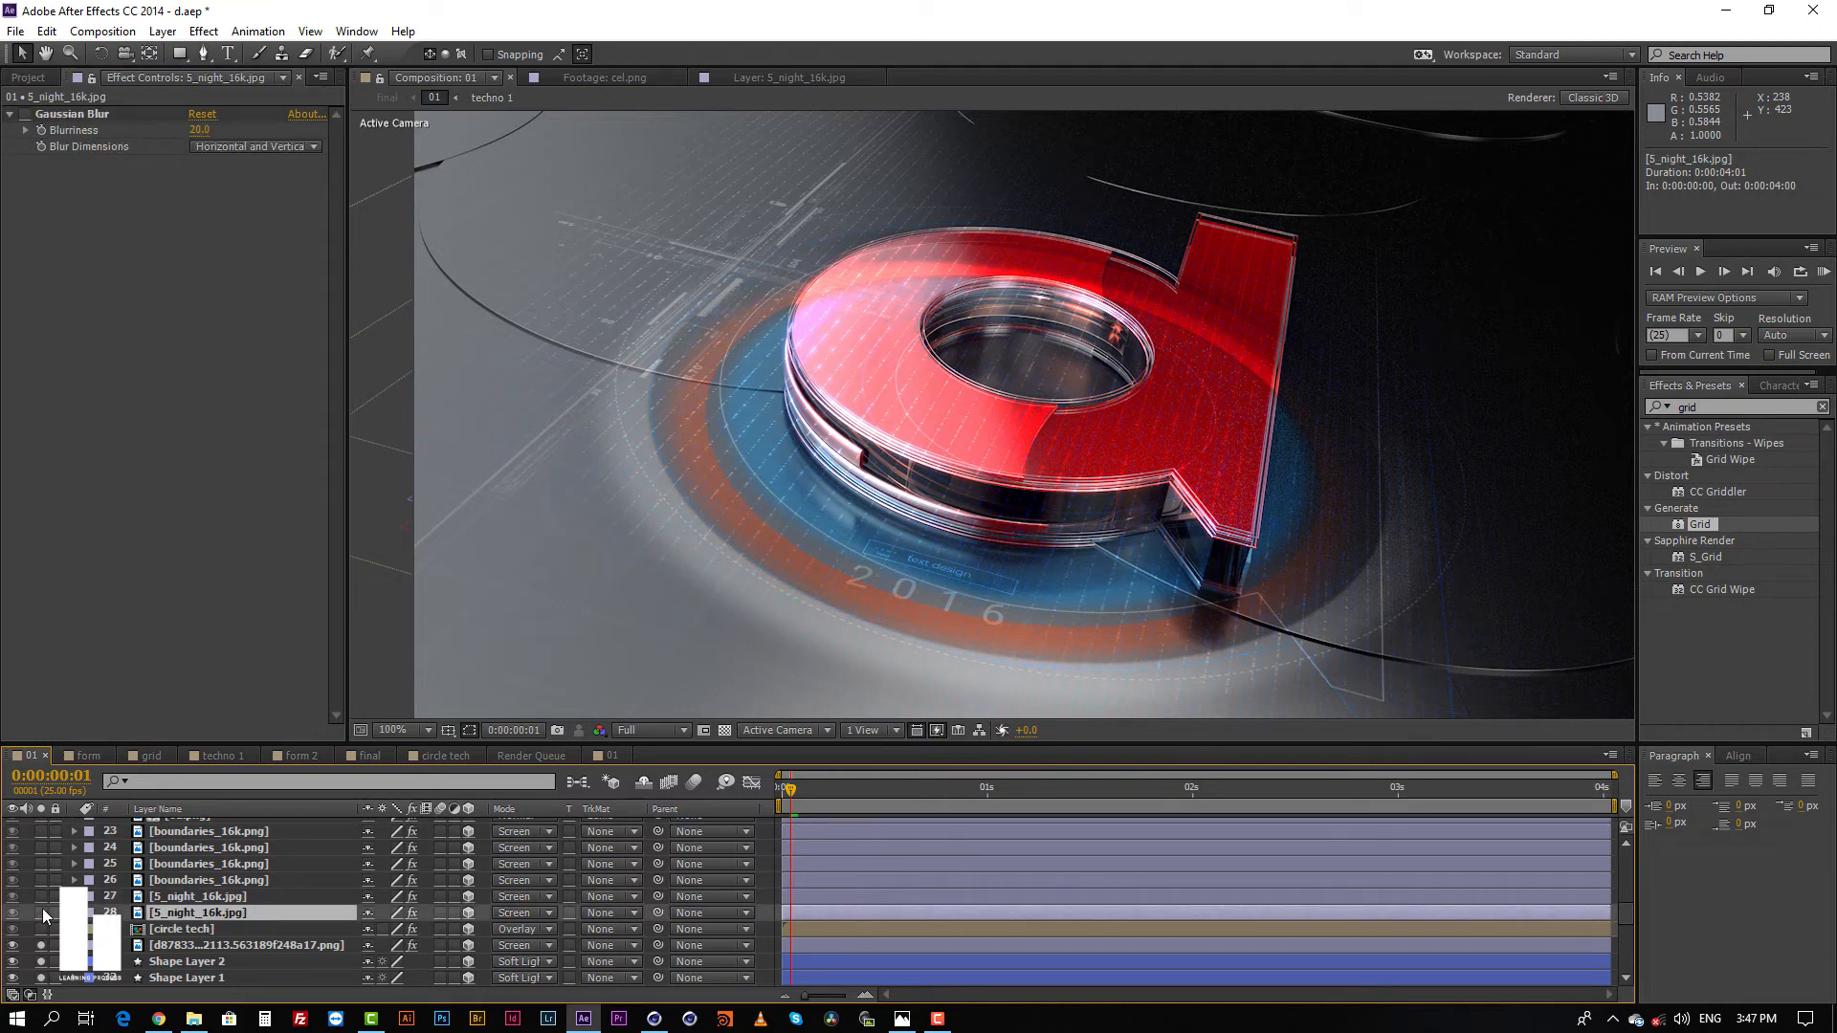
click(41, 912)
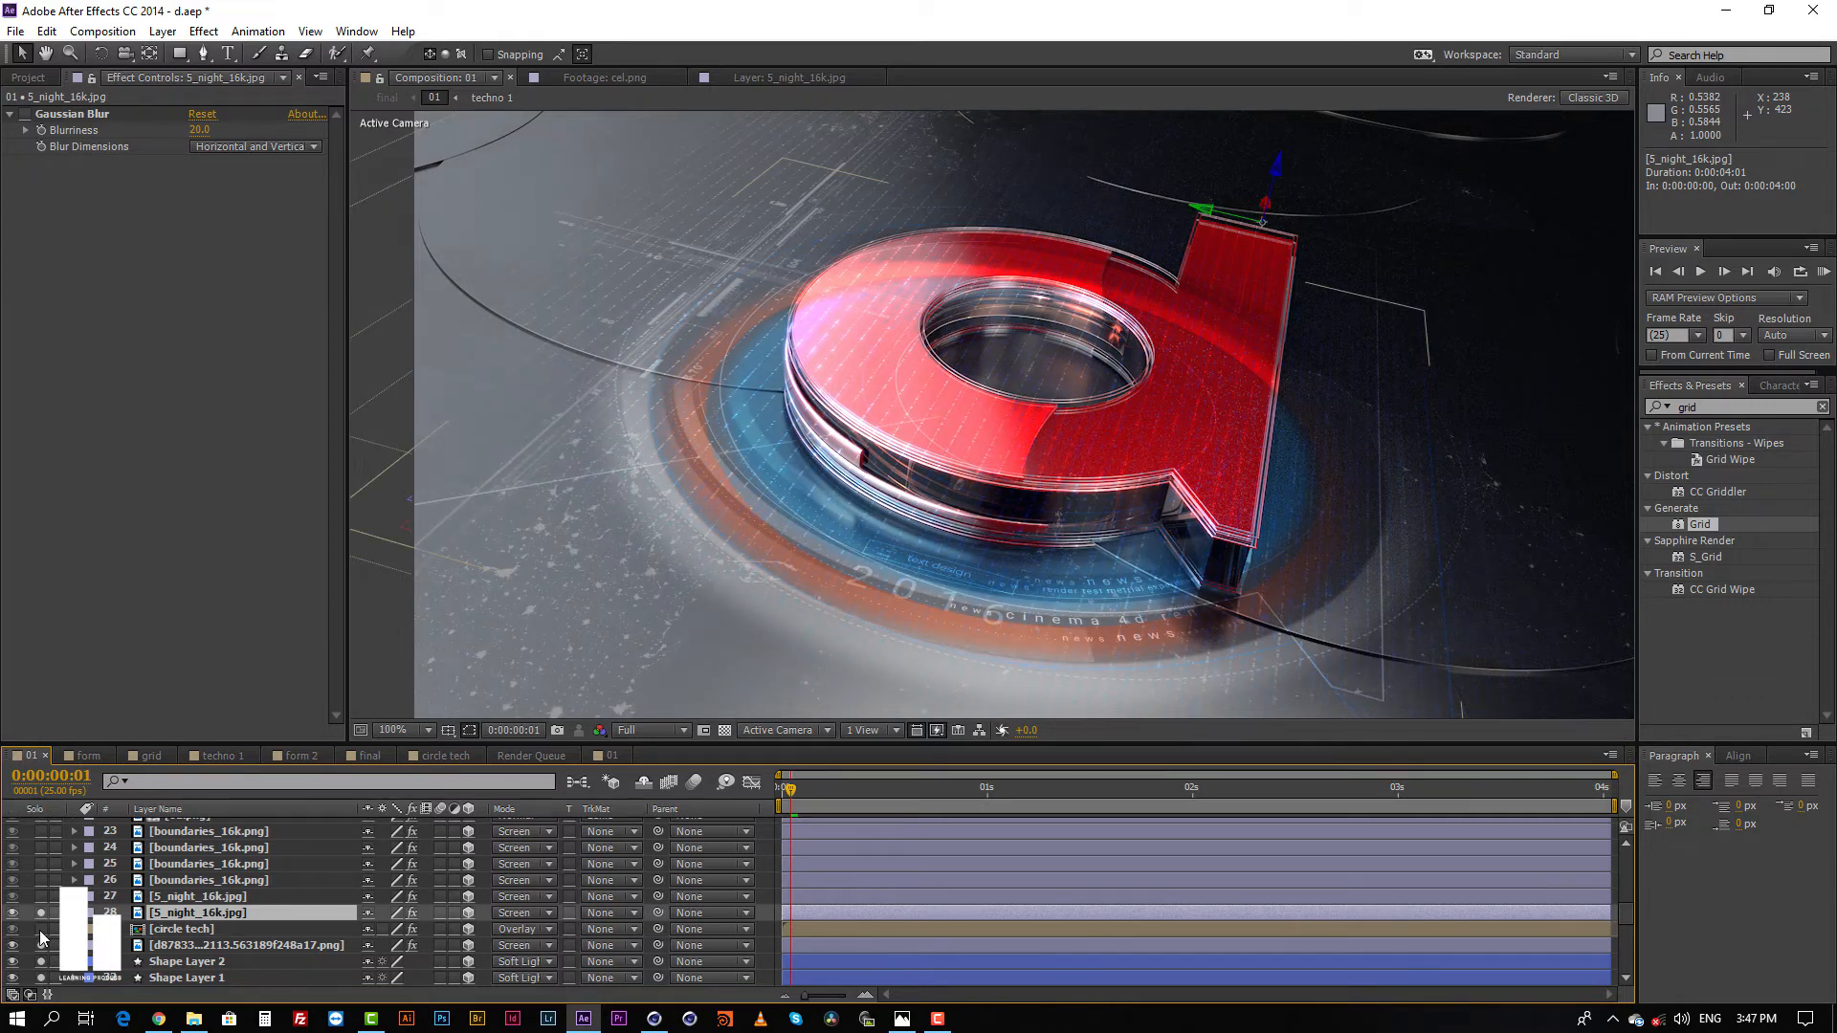
click(39, 930)
Step: Open the circle tech precomp, examine its ring and curved text layers, and return to composition 01 with no layer selected
click(186, 930)
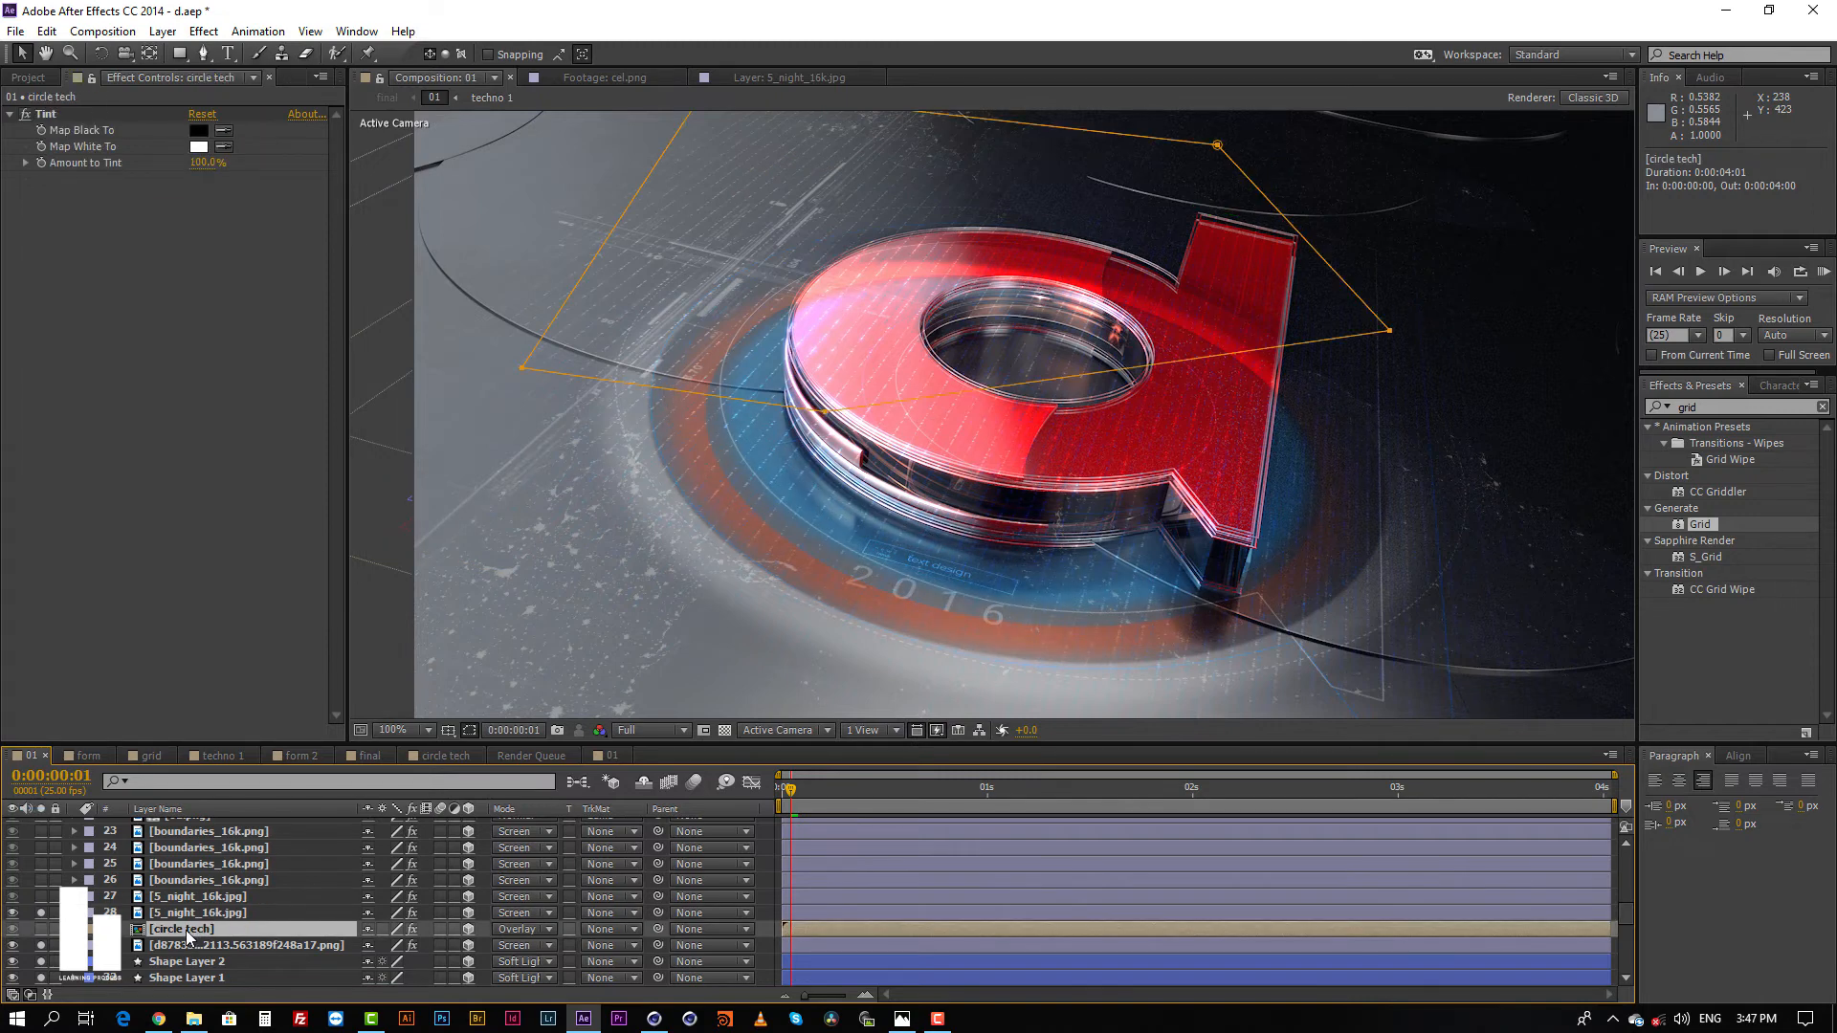
double_click(186, 928)
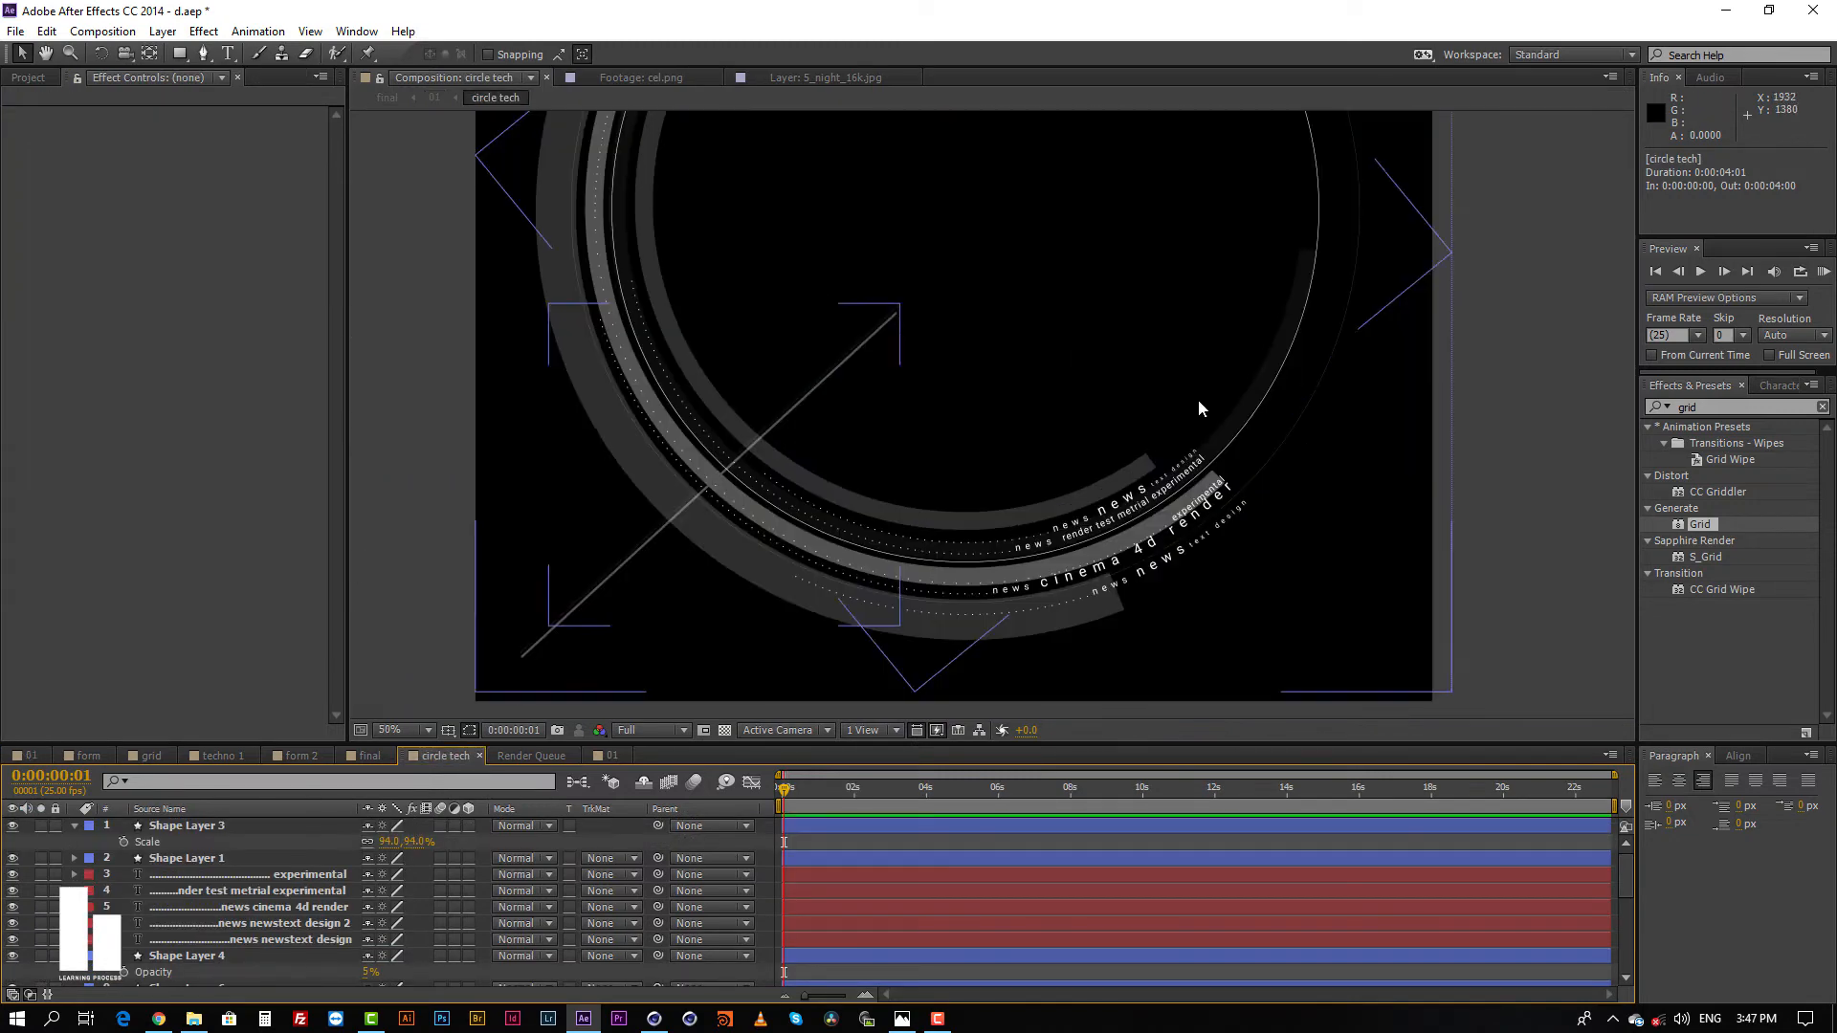
key(grave)
drag(1152, 410, 1259, 416)
key(grave)
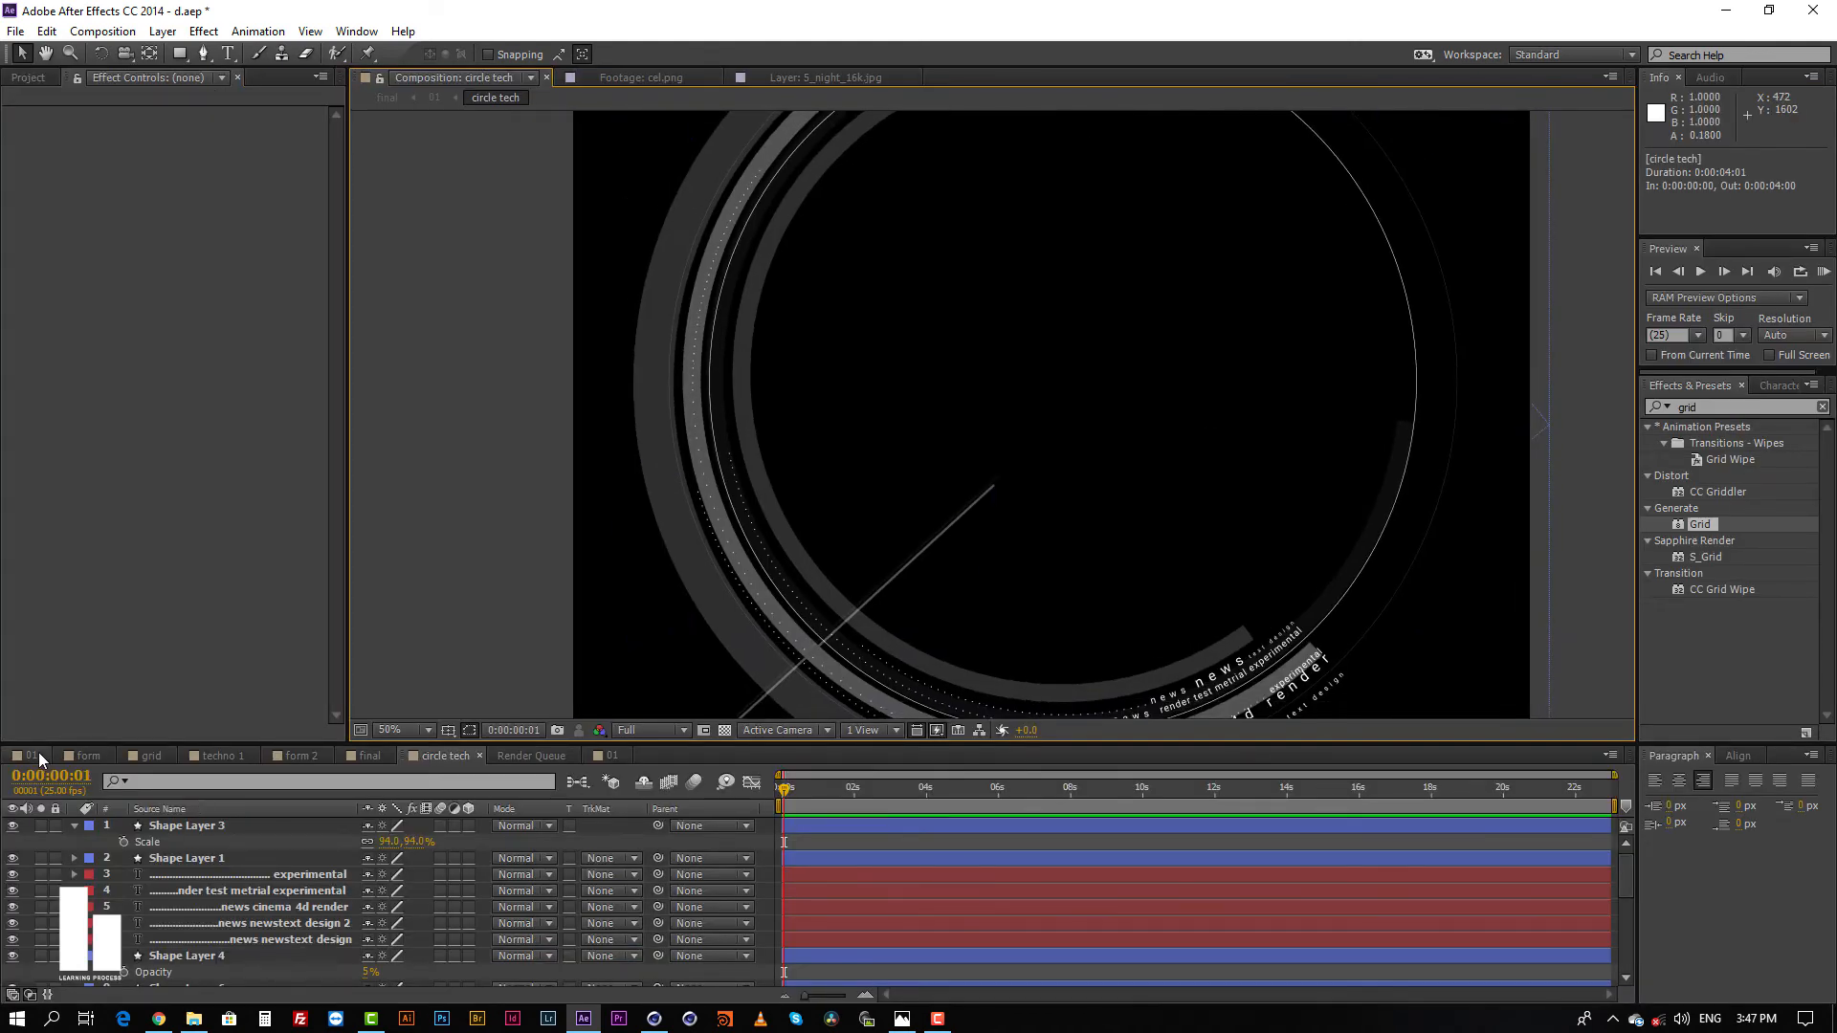
click(31, 755)
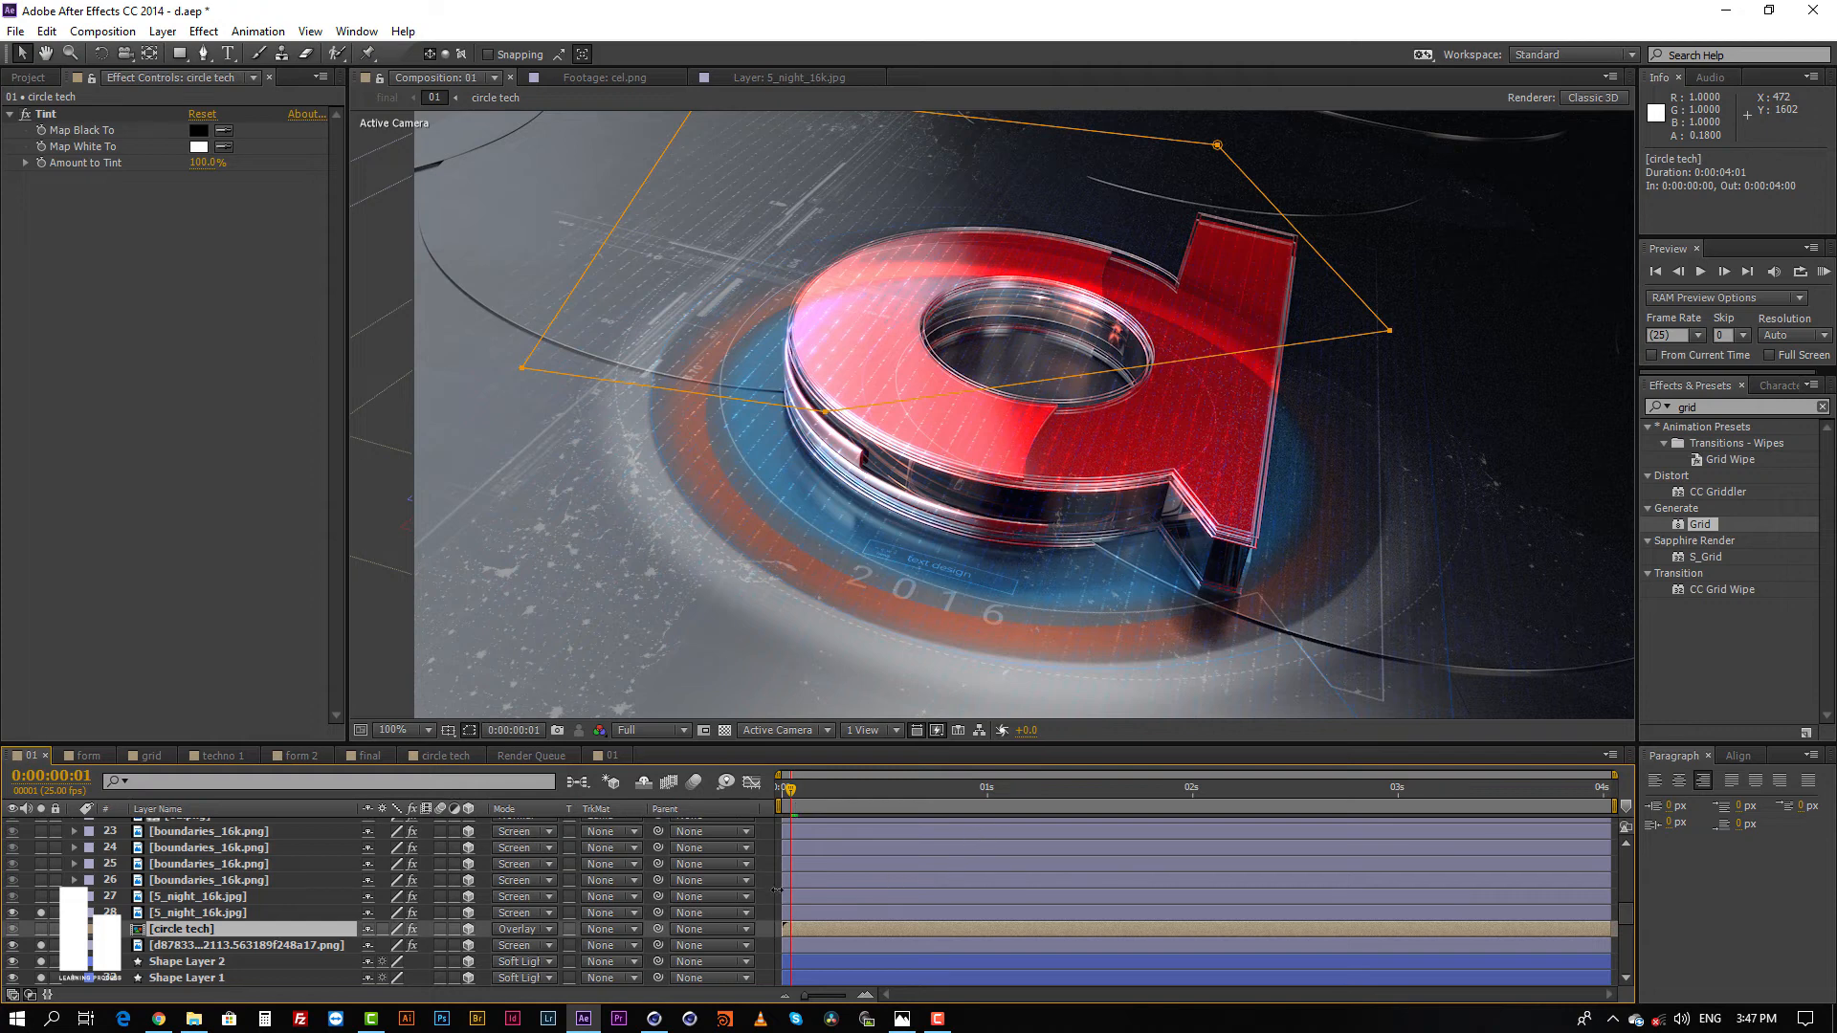
key(ctrl+shift+a)
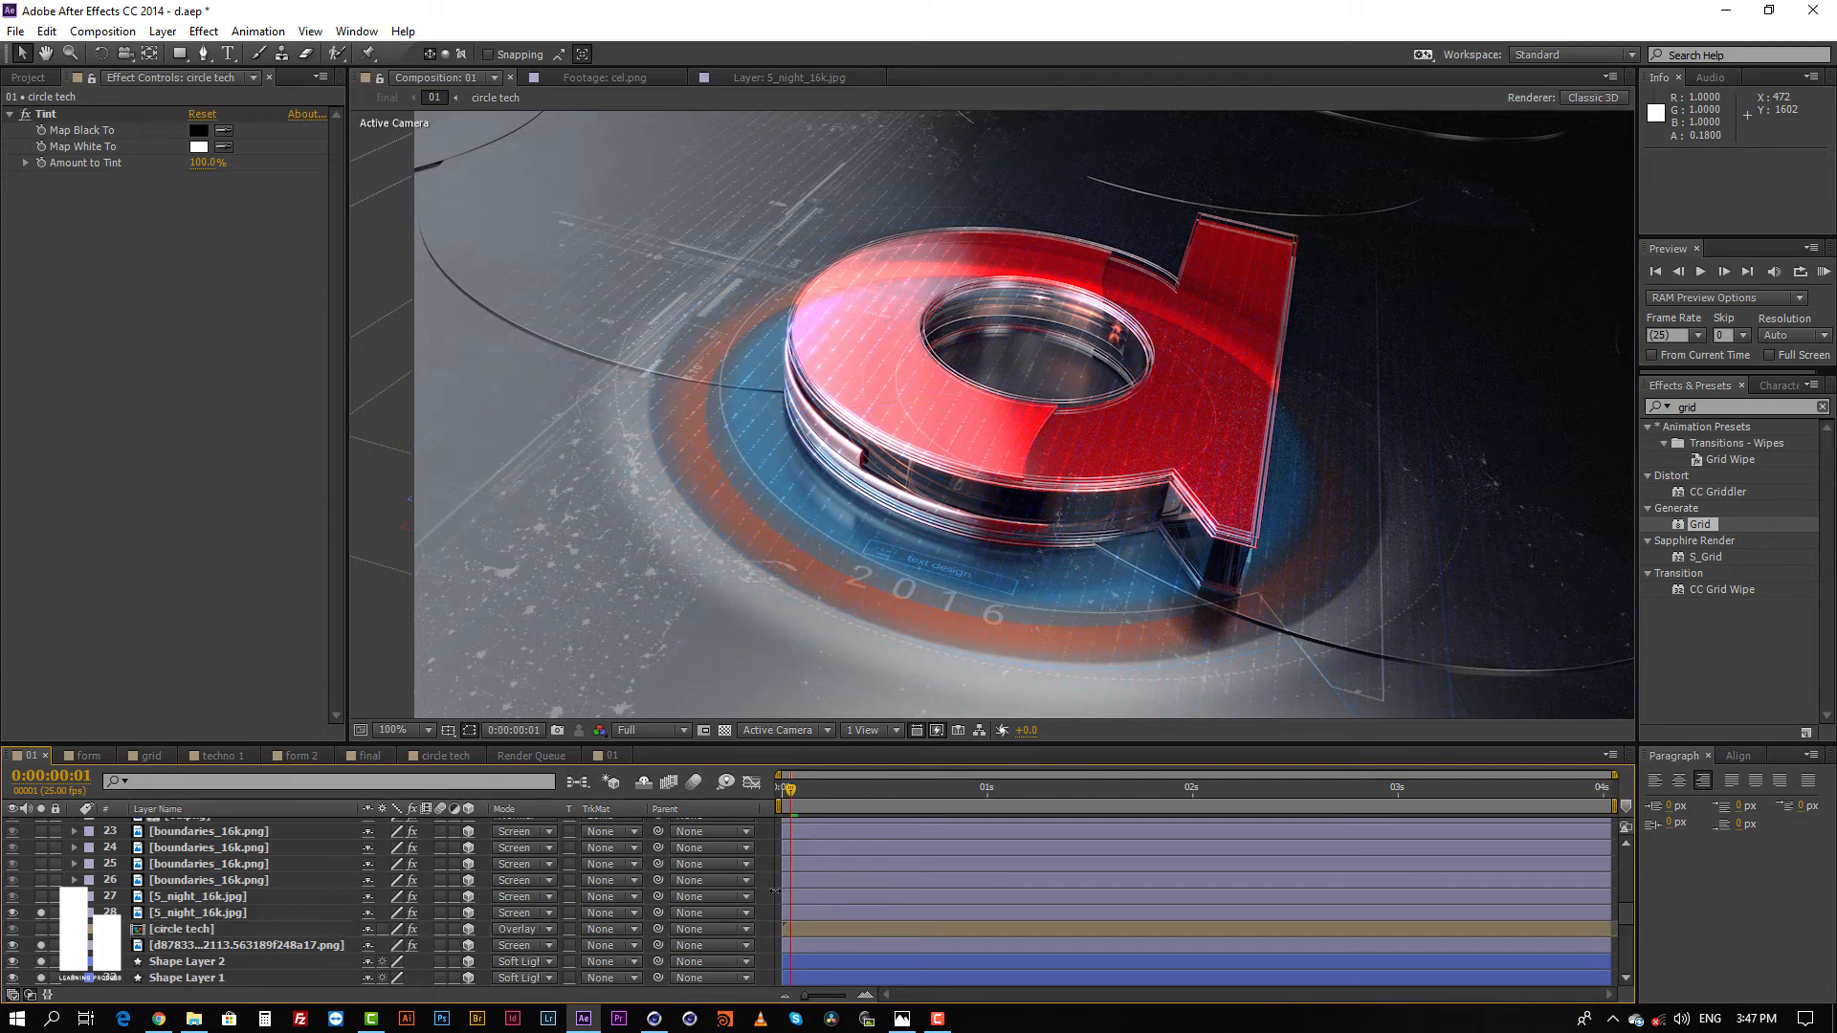
Step: Select the circle tech layer and move the left vertex of its Mask 1 slightly upward
click(823, 930)
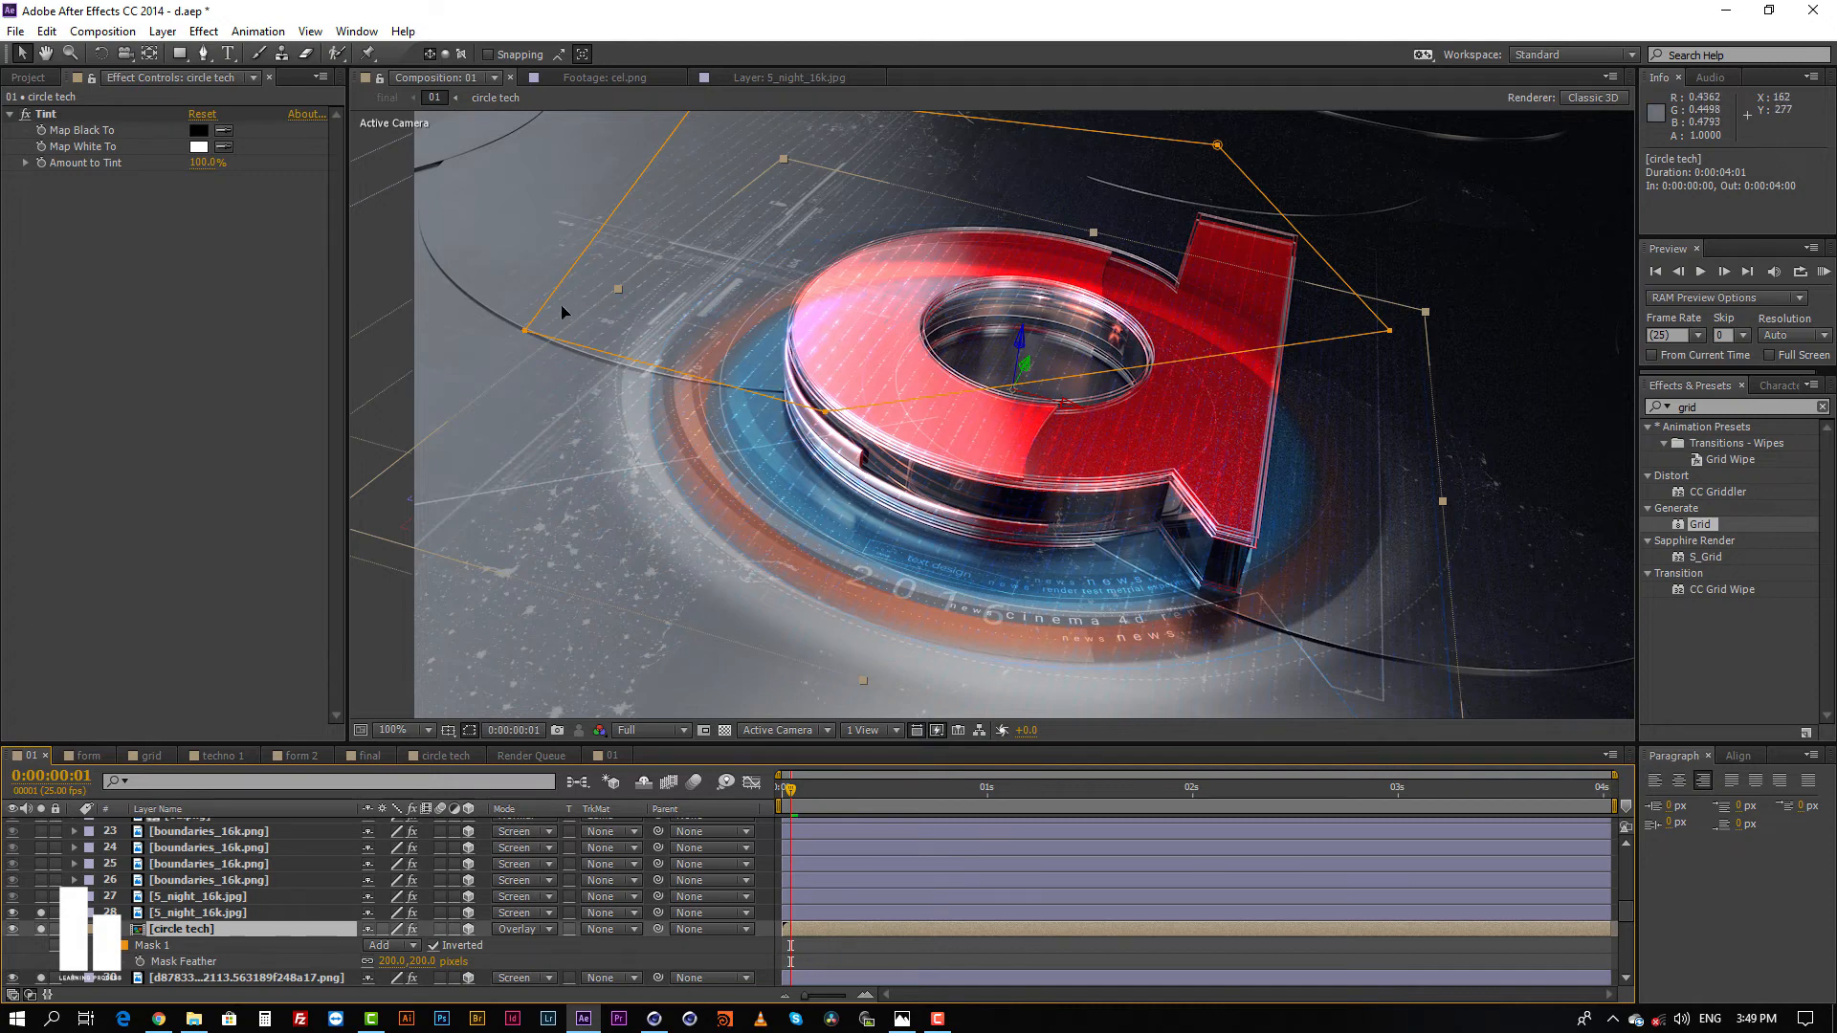
mouse_move(525, 331)
mouse_down()
mouse_move(525, 251)
mouse_move(517, 298)
mouse_up()
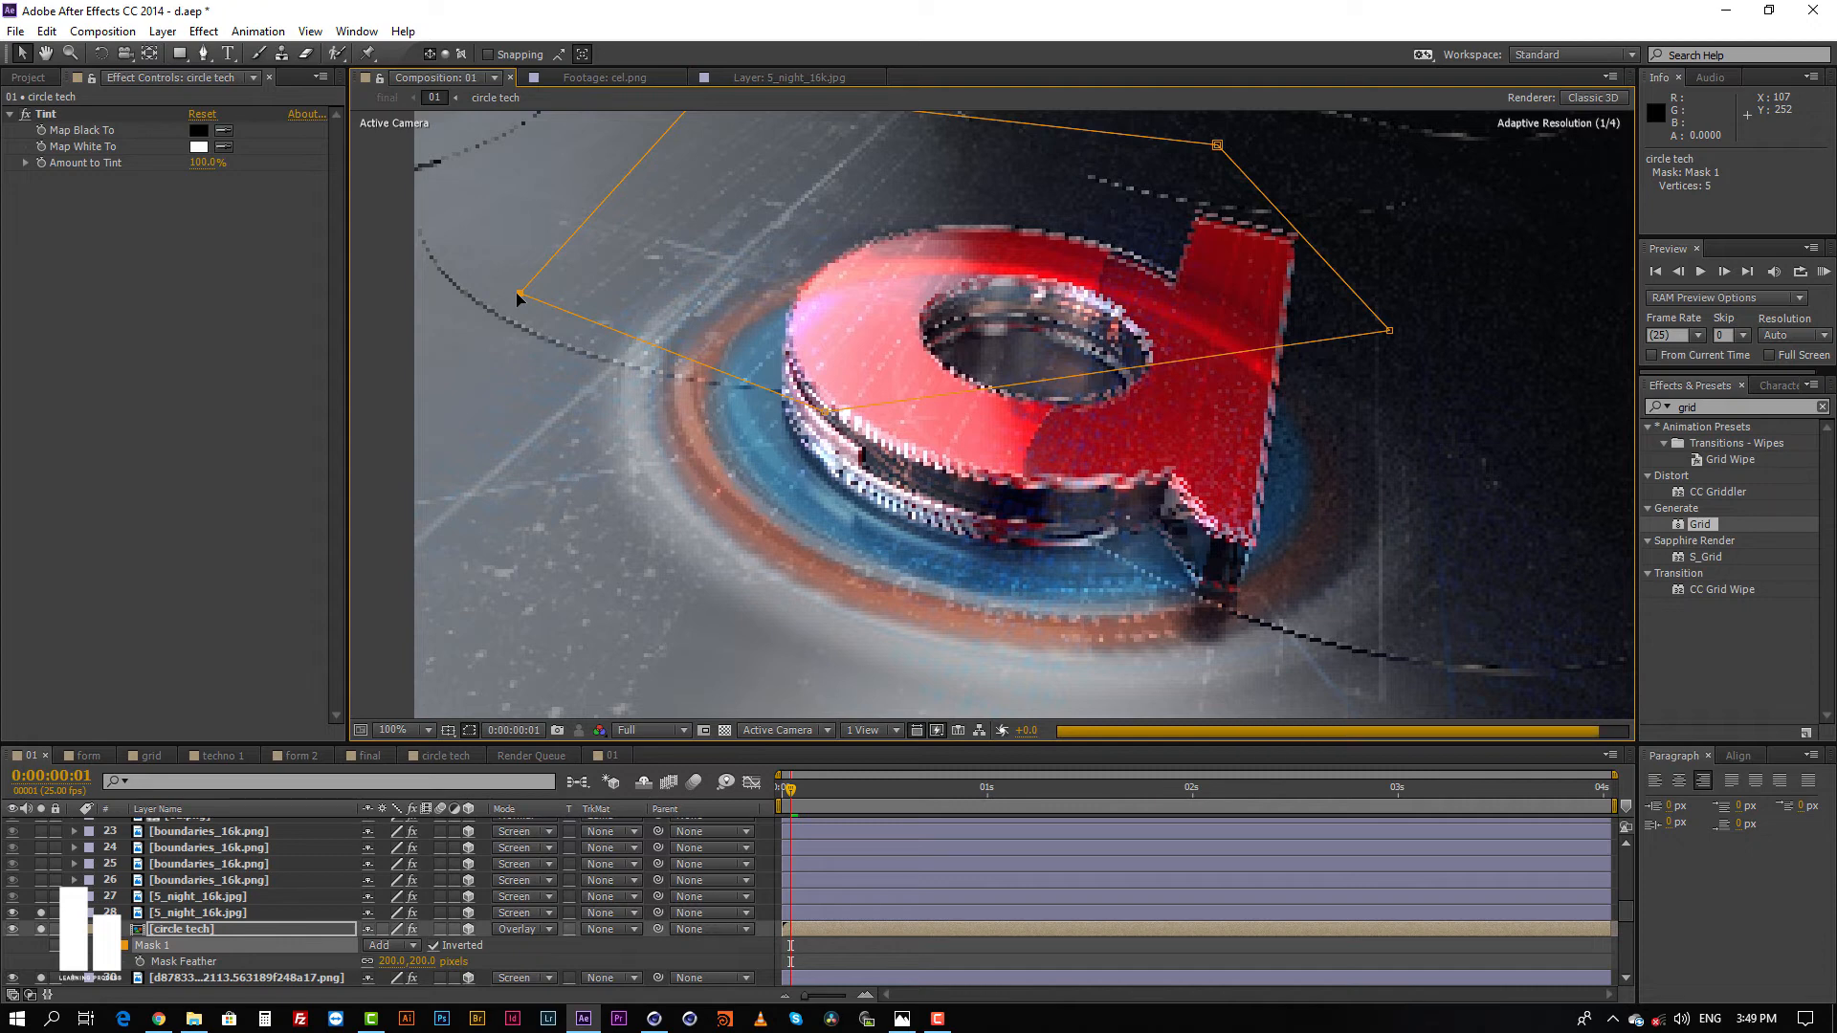
Step: Compare circle tech's Mask 1 with mode None, restore Add, and set its Mask Feather to 293 pixels
click(381, 945)
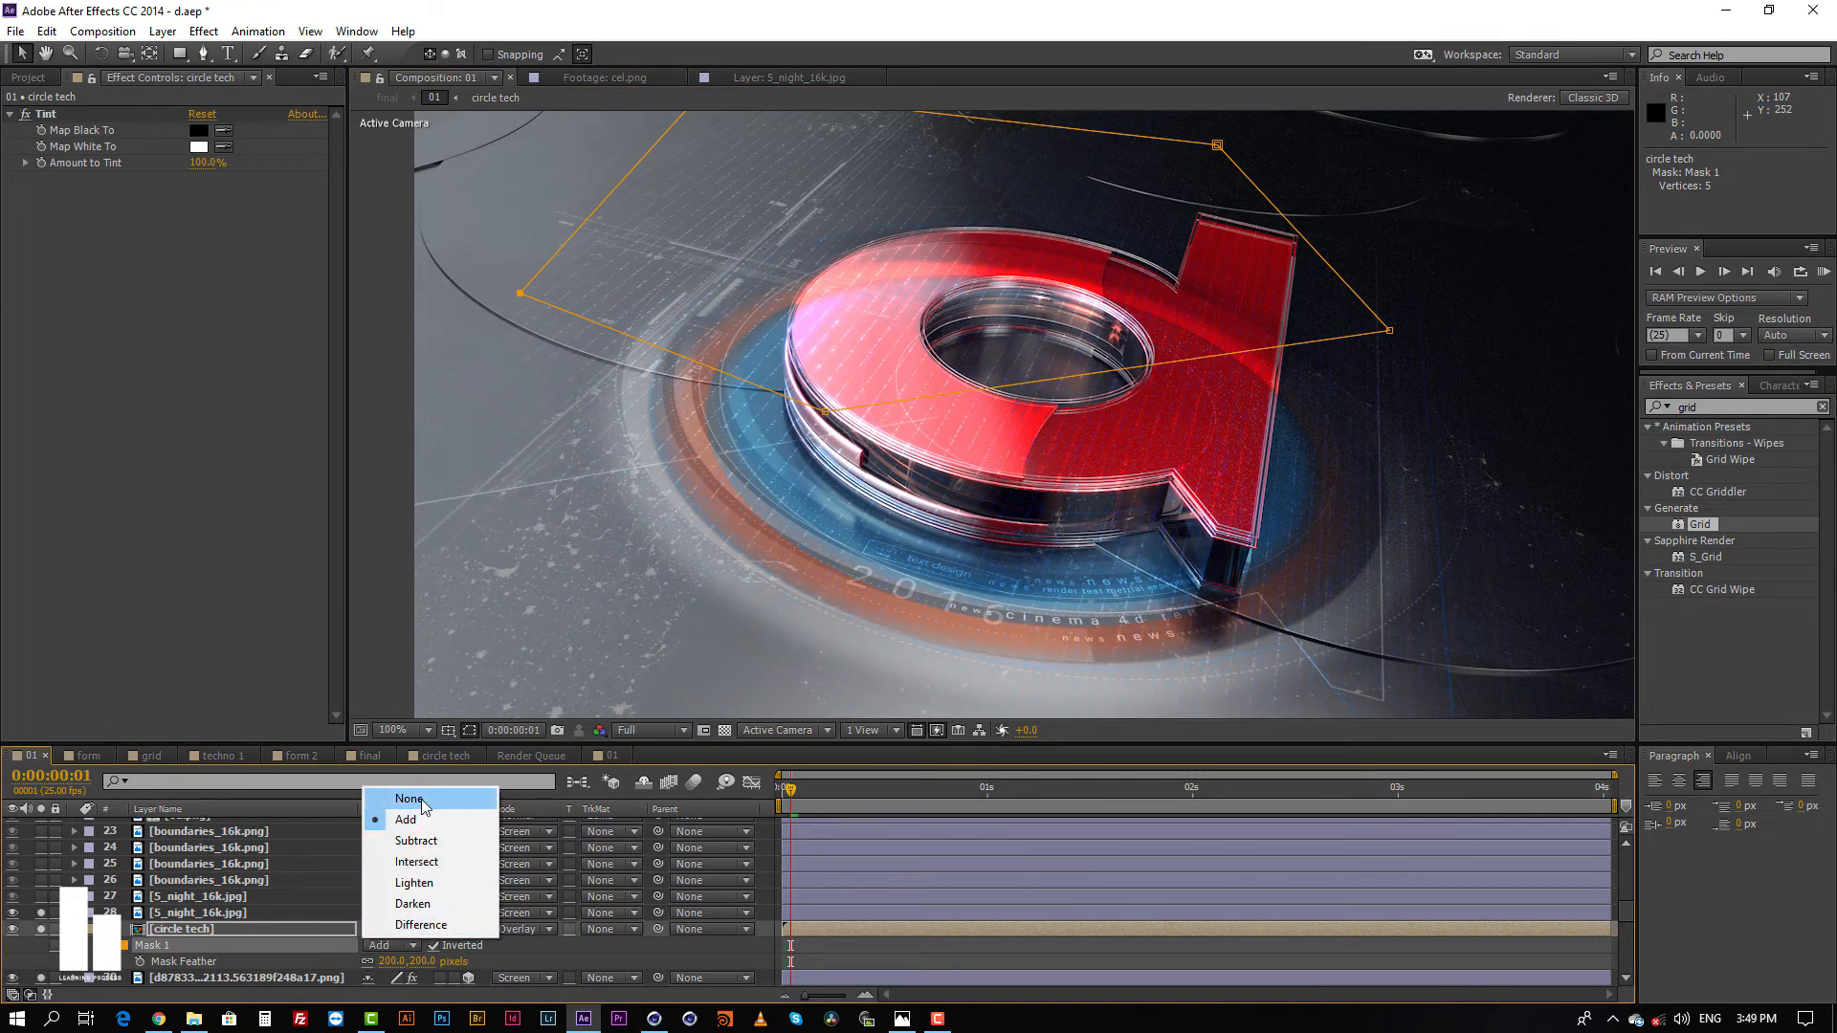
click(421, 804)
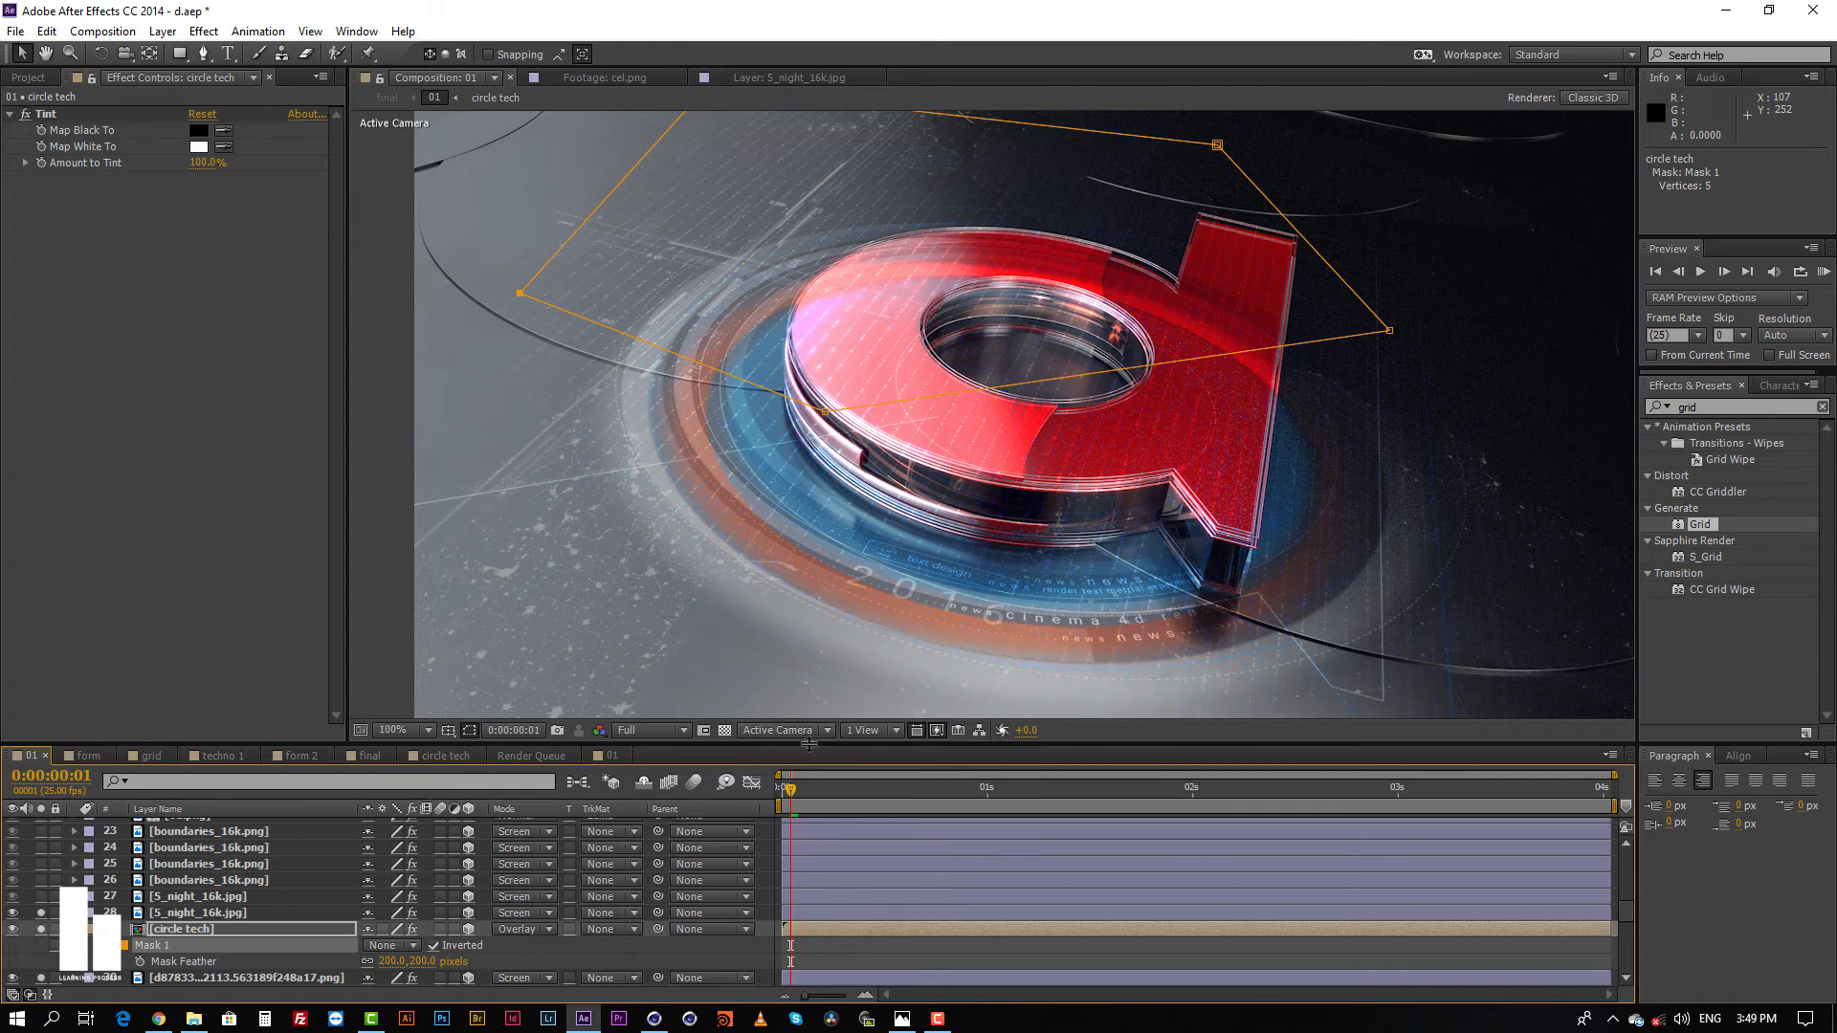
click(390, 946)
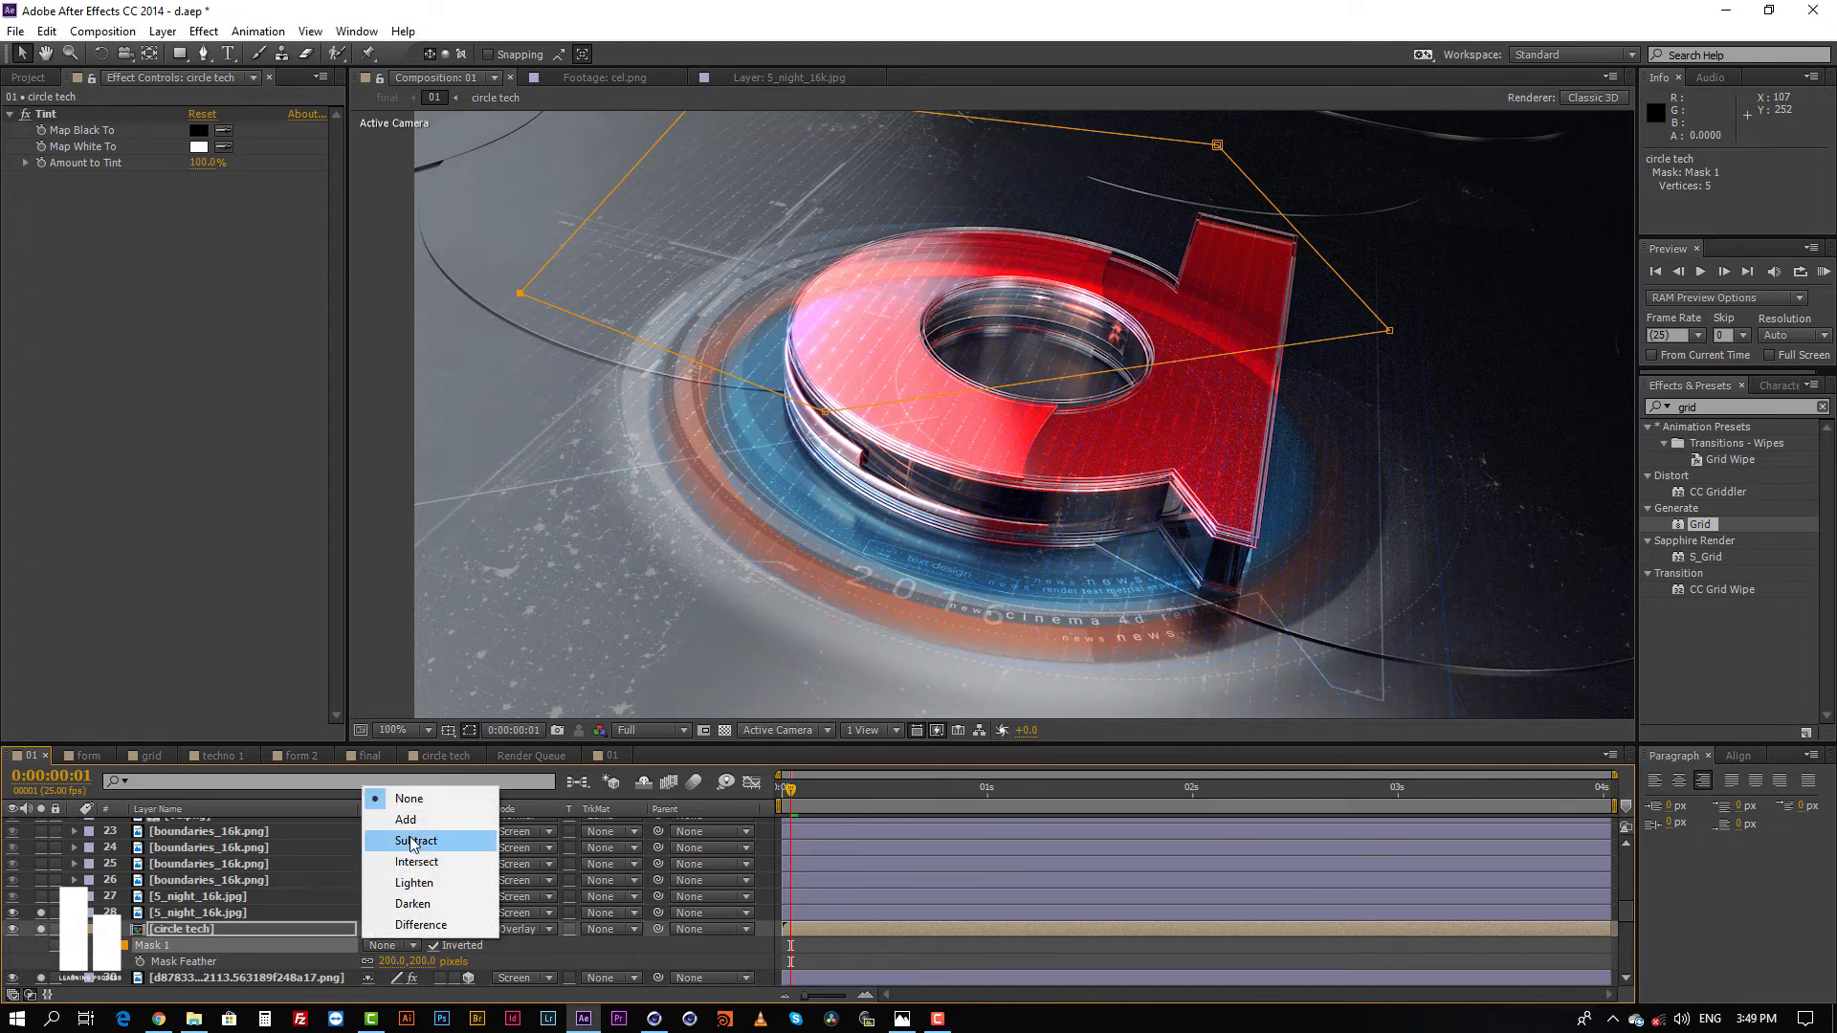
click(420, 820)
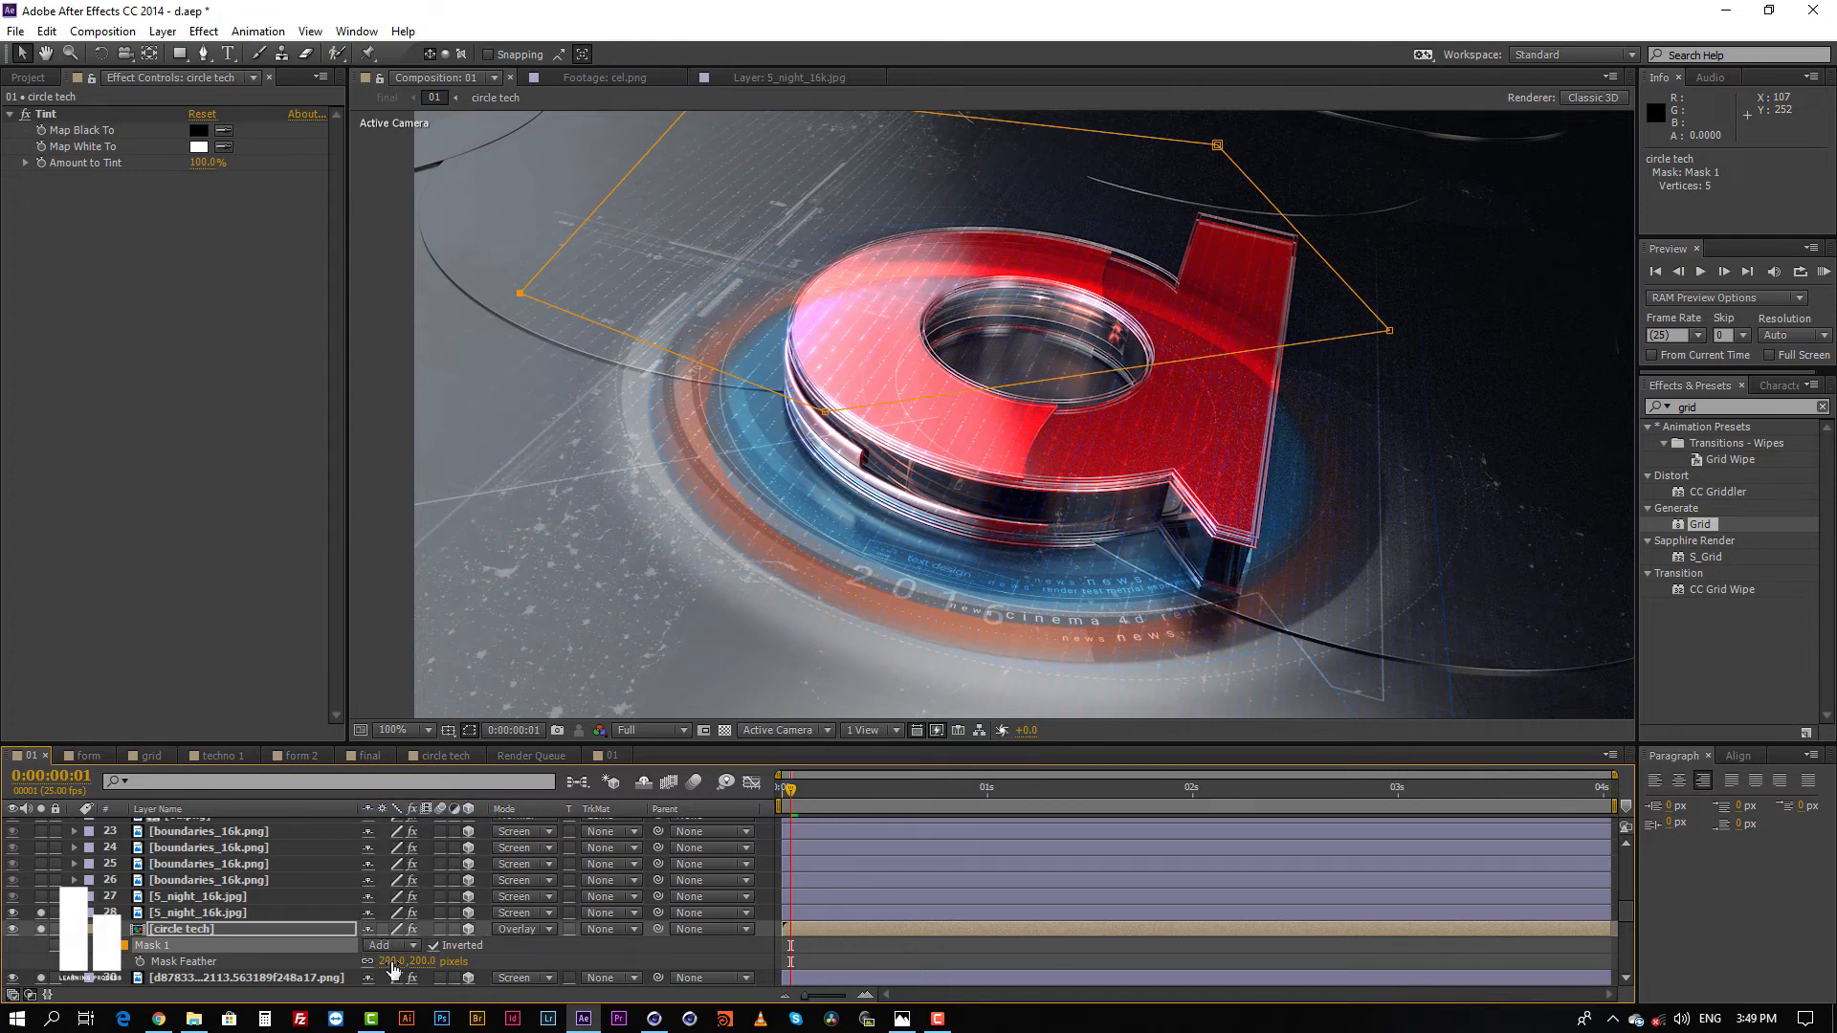
drag(395, 955, 496, 943)
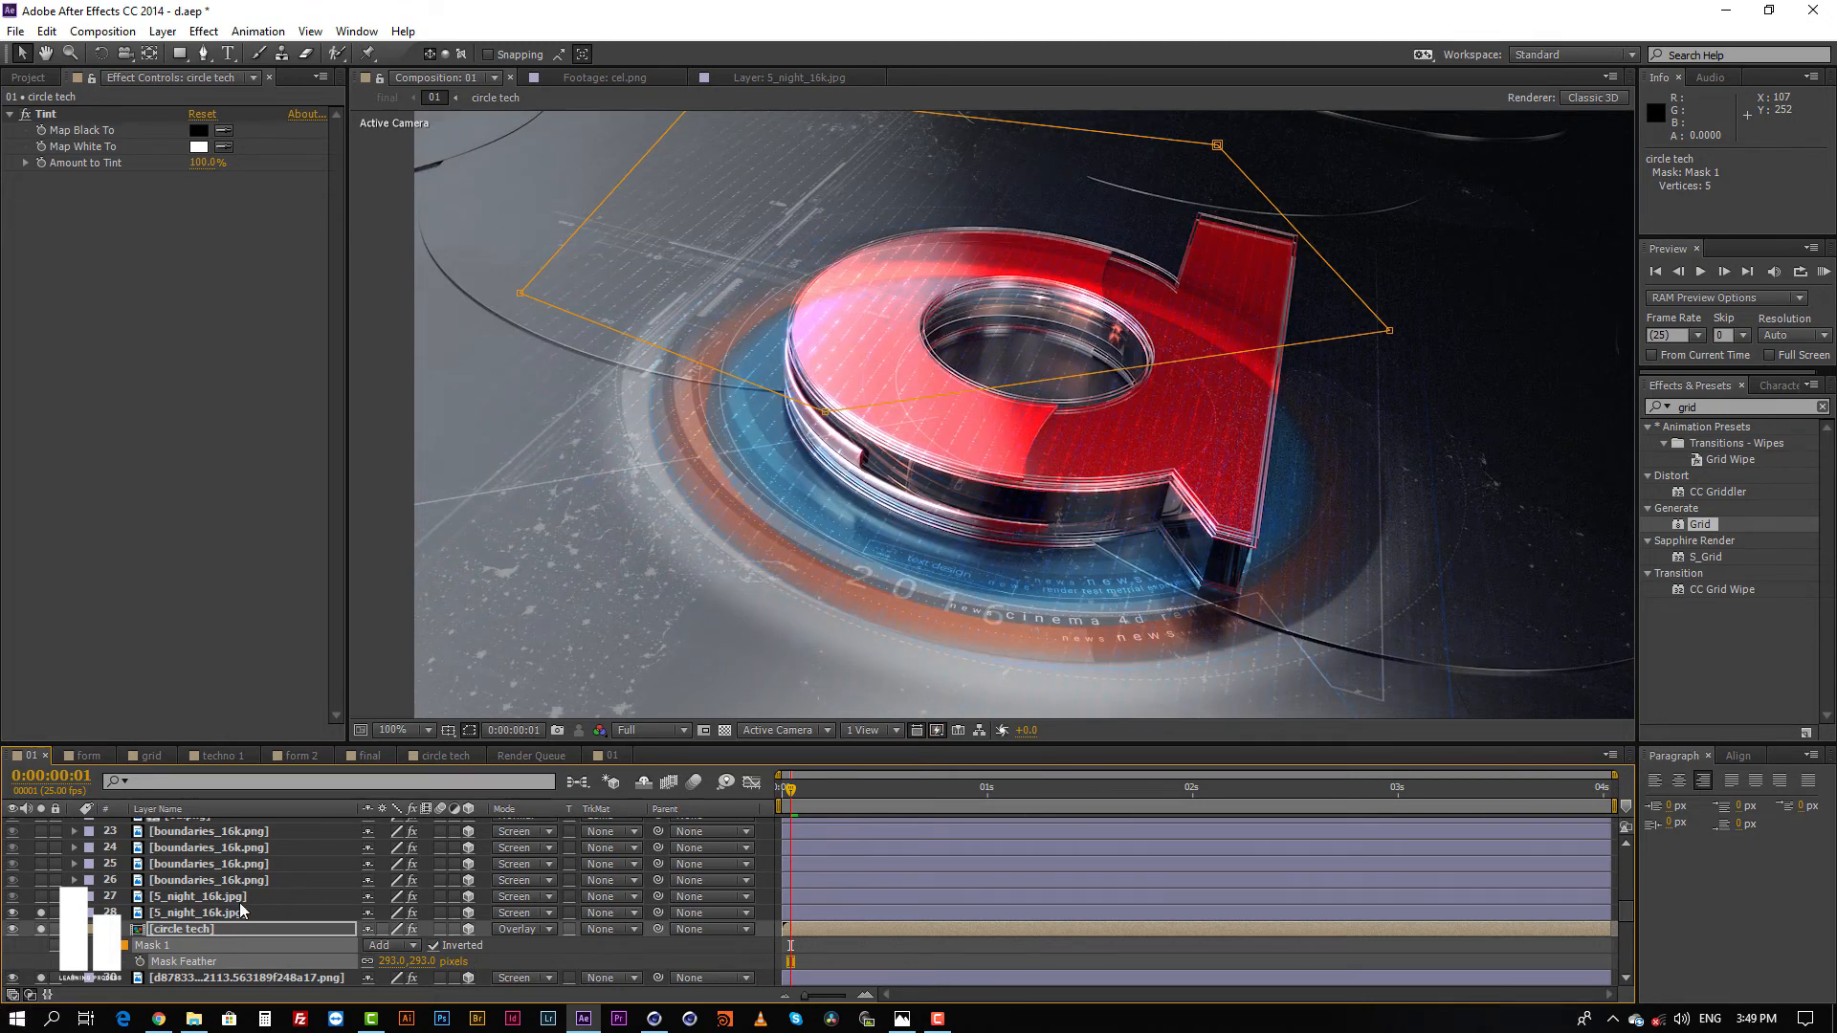
Step: Solo the two 5_night_16k.jpg layers and the boundaries_16k.png layers above them
click(198, 913)
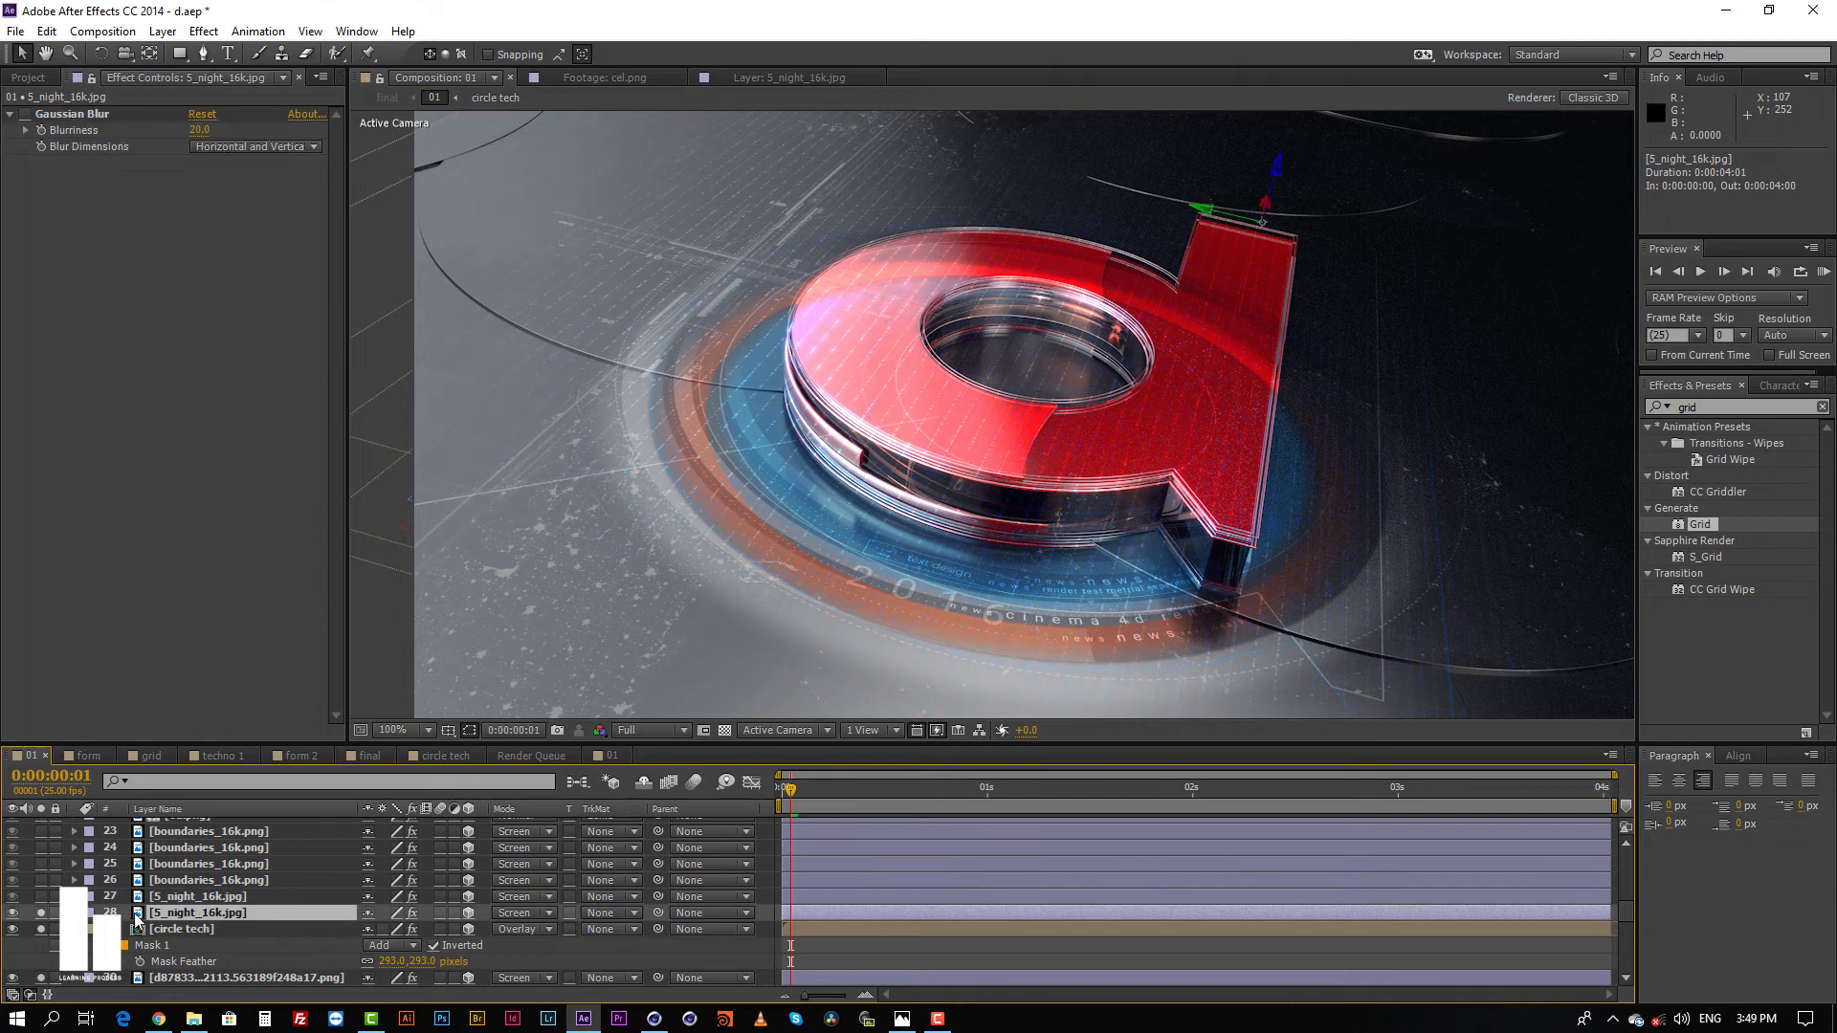
click(40, 914)
click(161, 897)
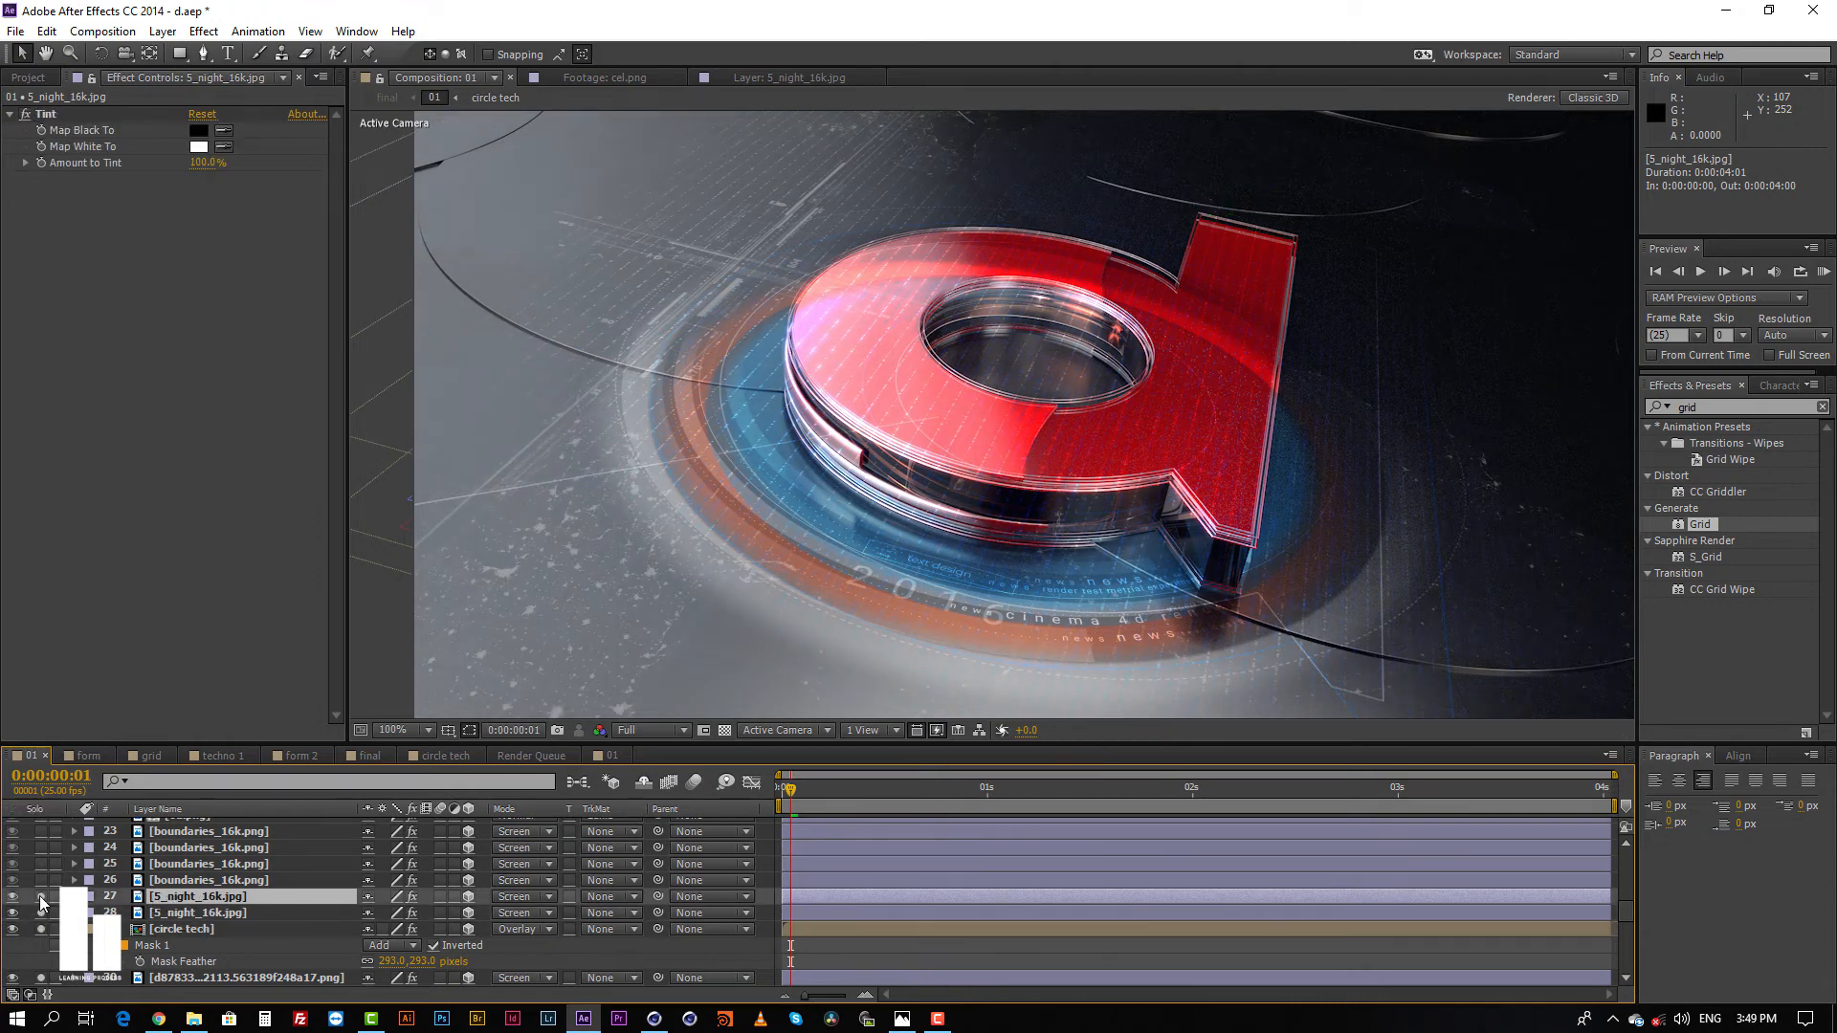
click(40, 897)
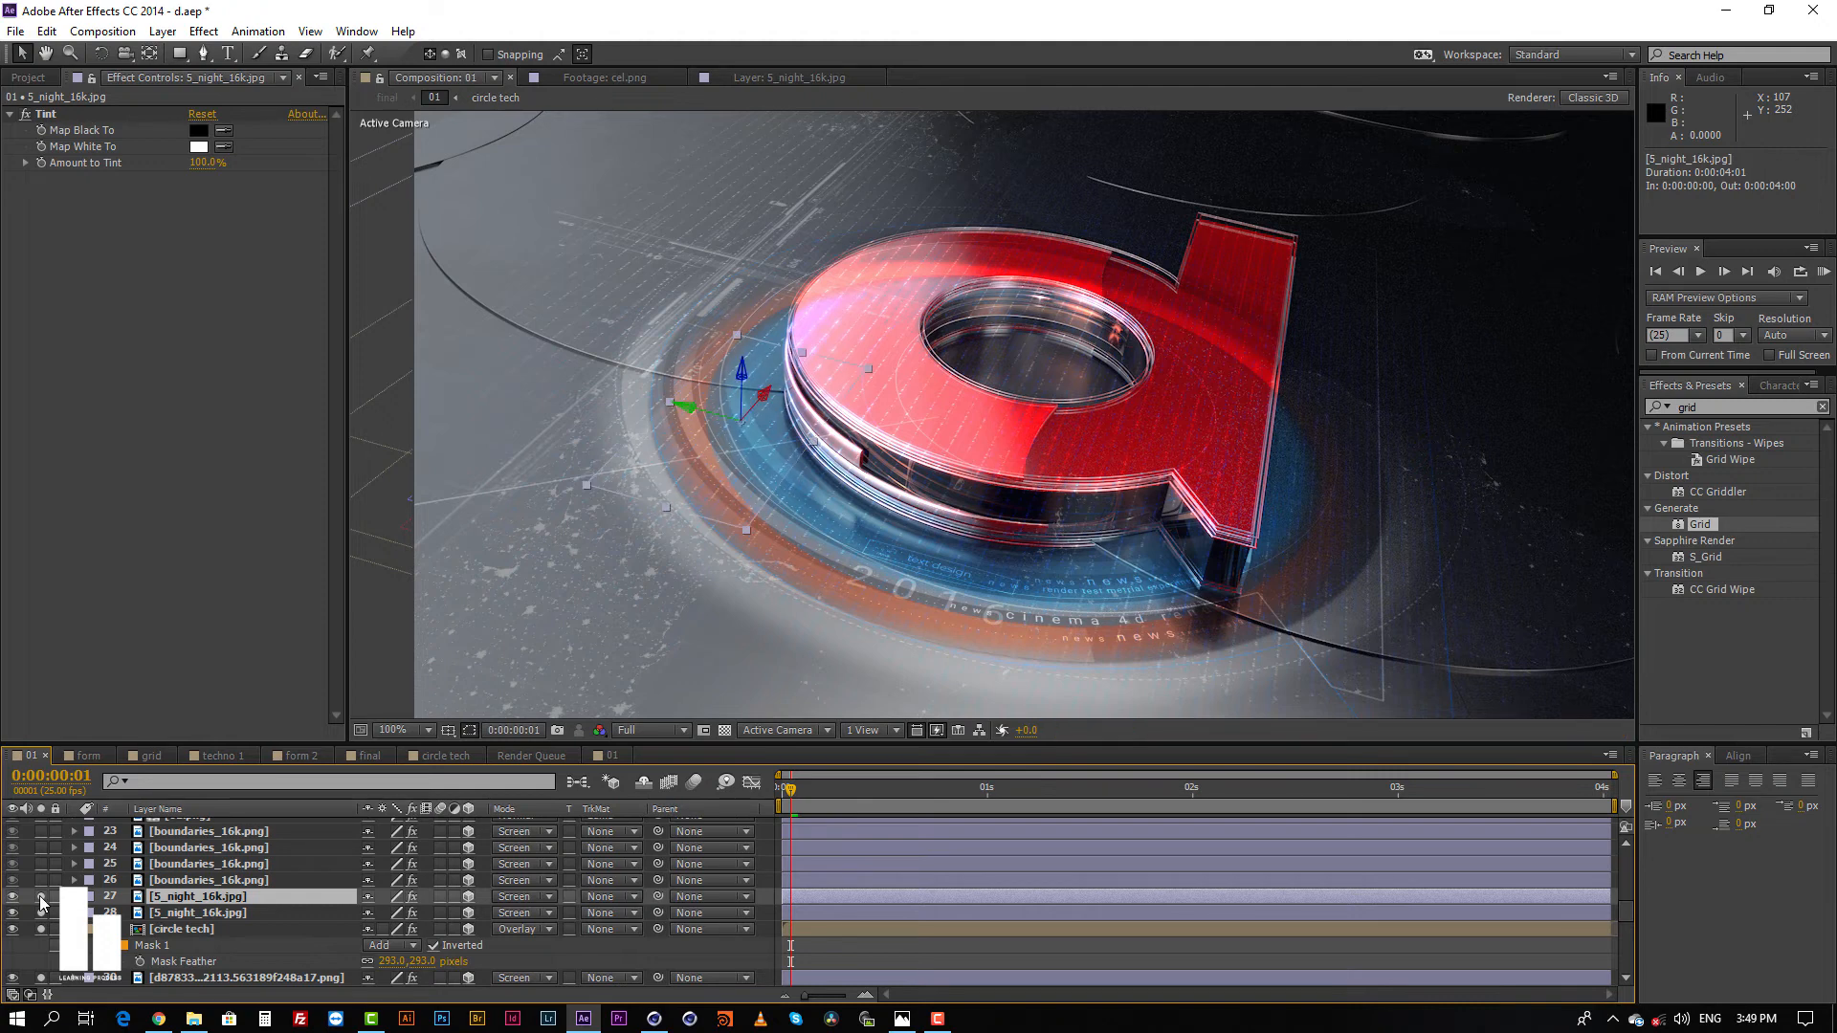
click(205, 880)
click(40, 880)
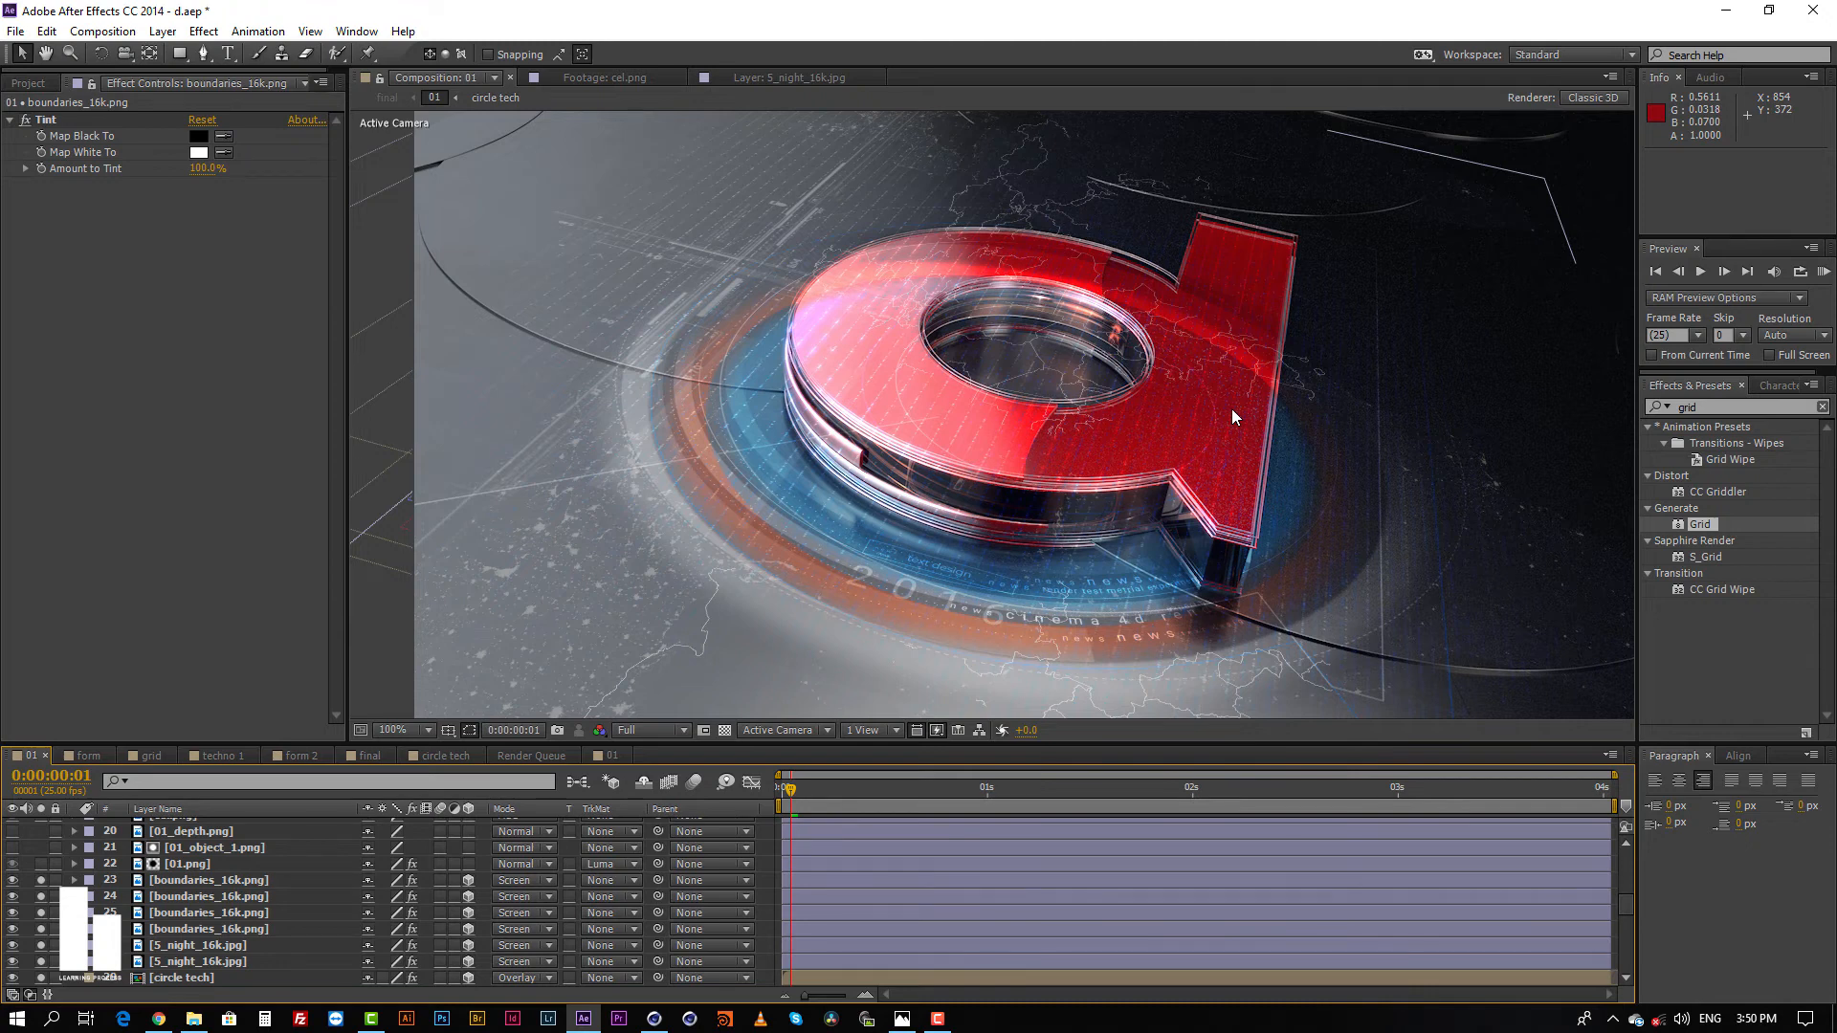
Step: Inspect the 01.png render in its own layer view and examine the 01_object_1.png matte in composition 01
click(199, 864)
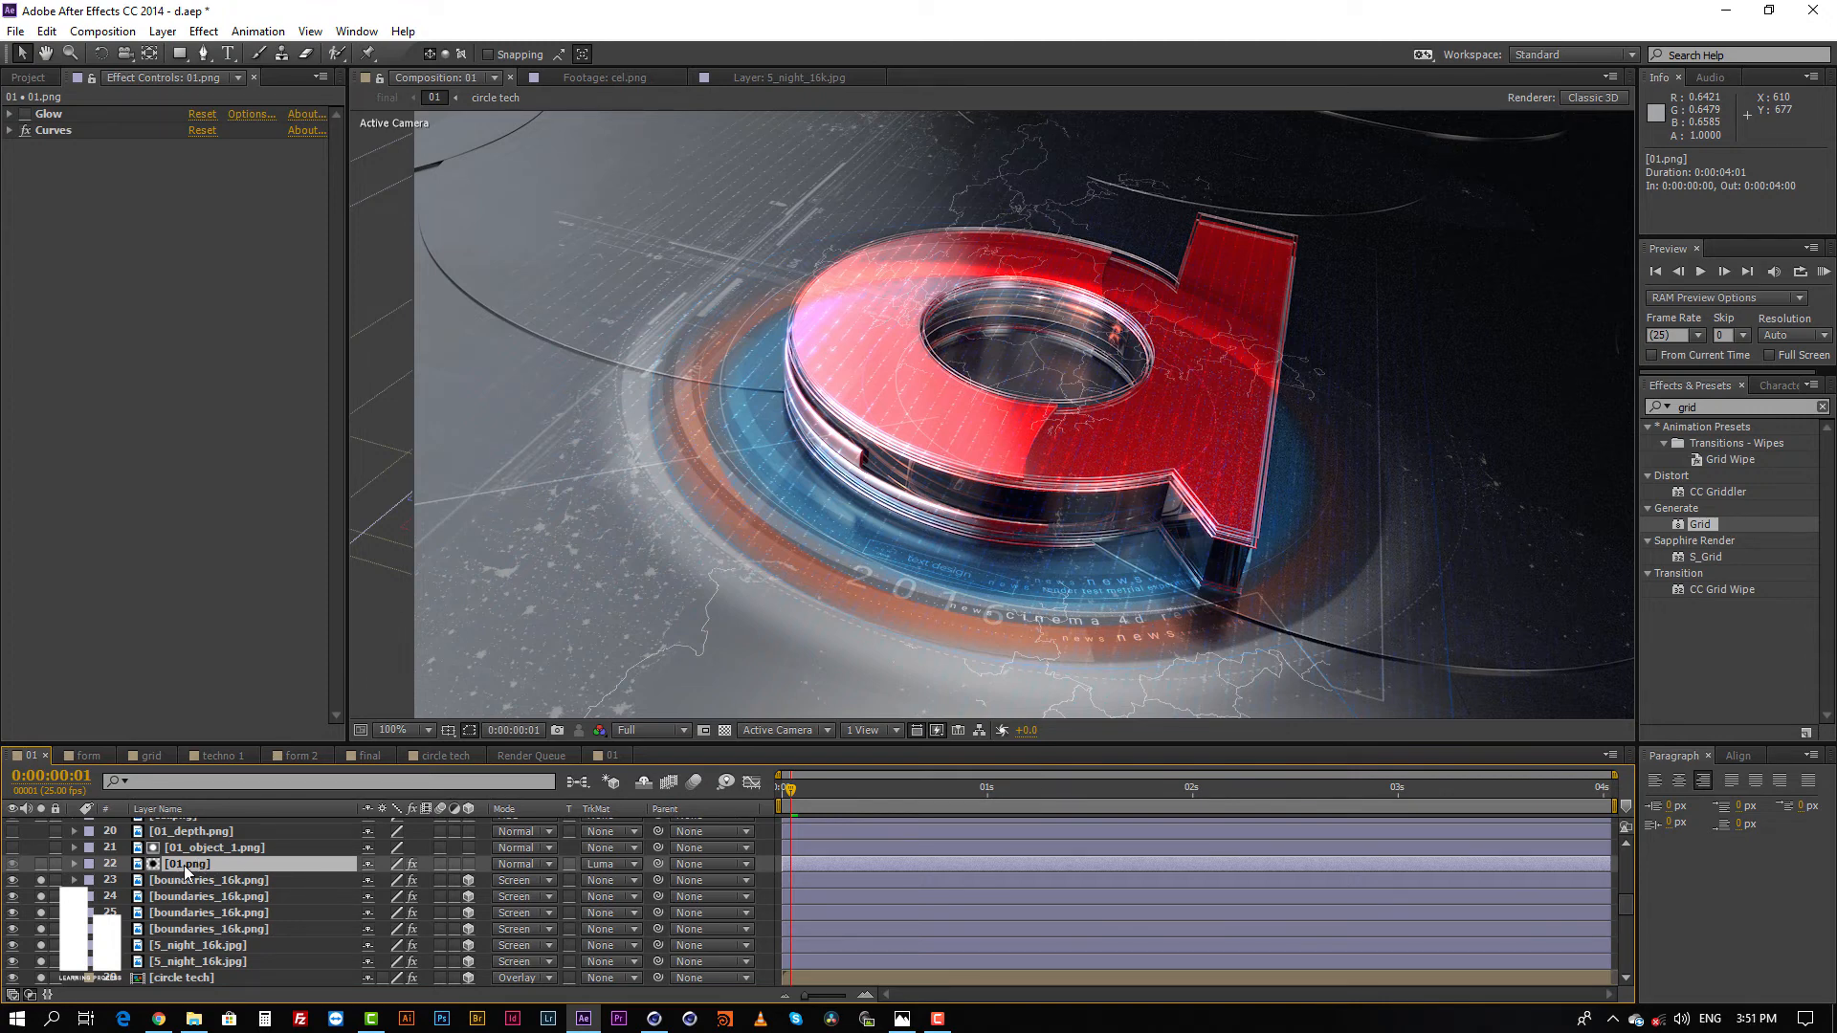
double_click(184, 864)
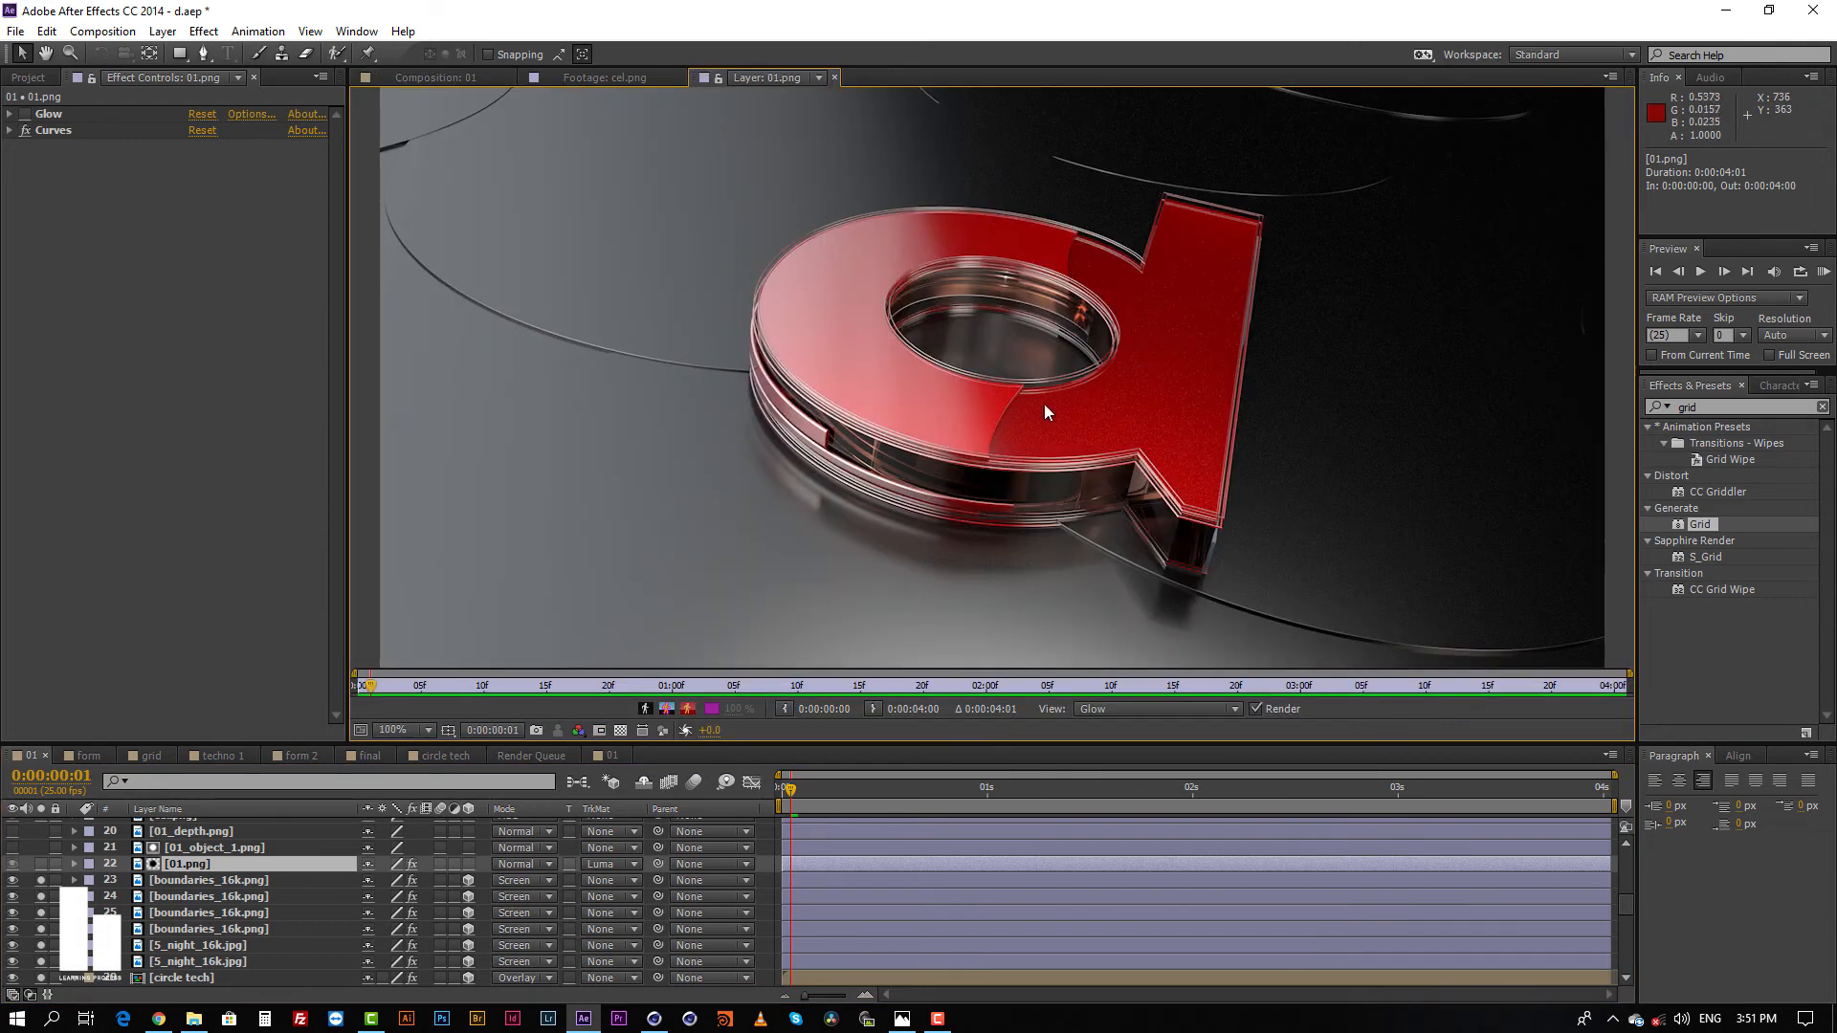
click(209, 849)
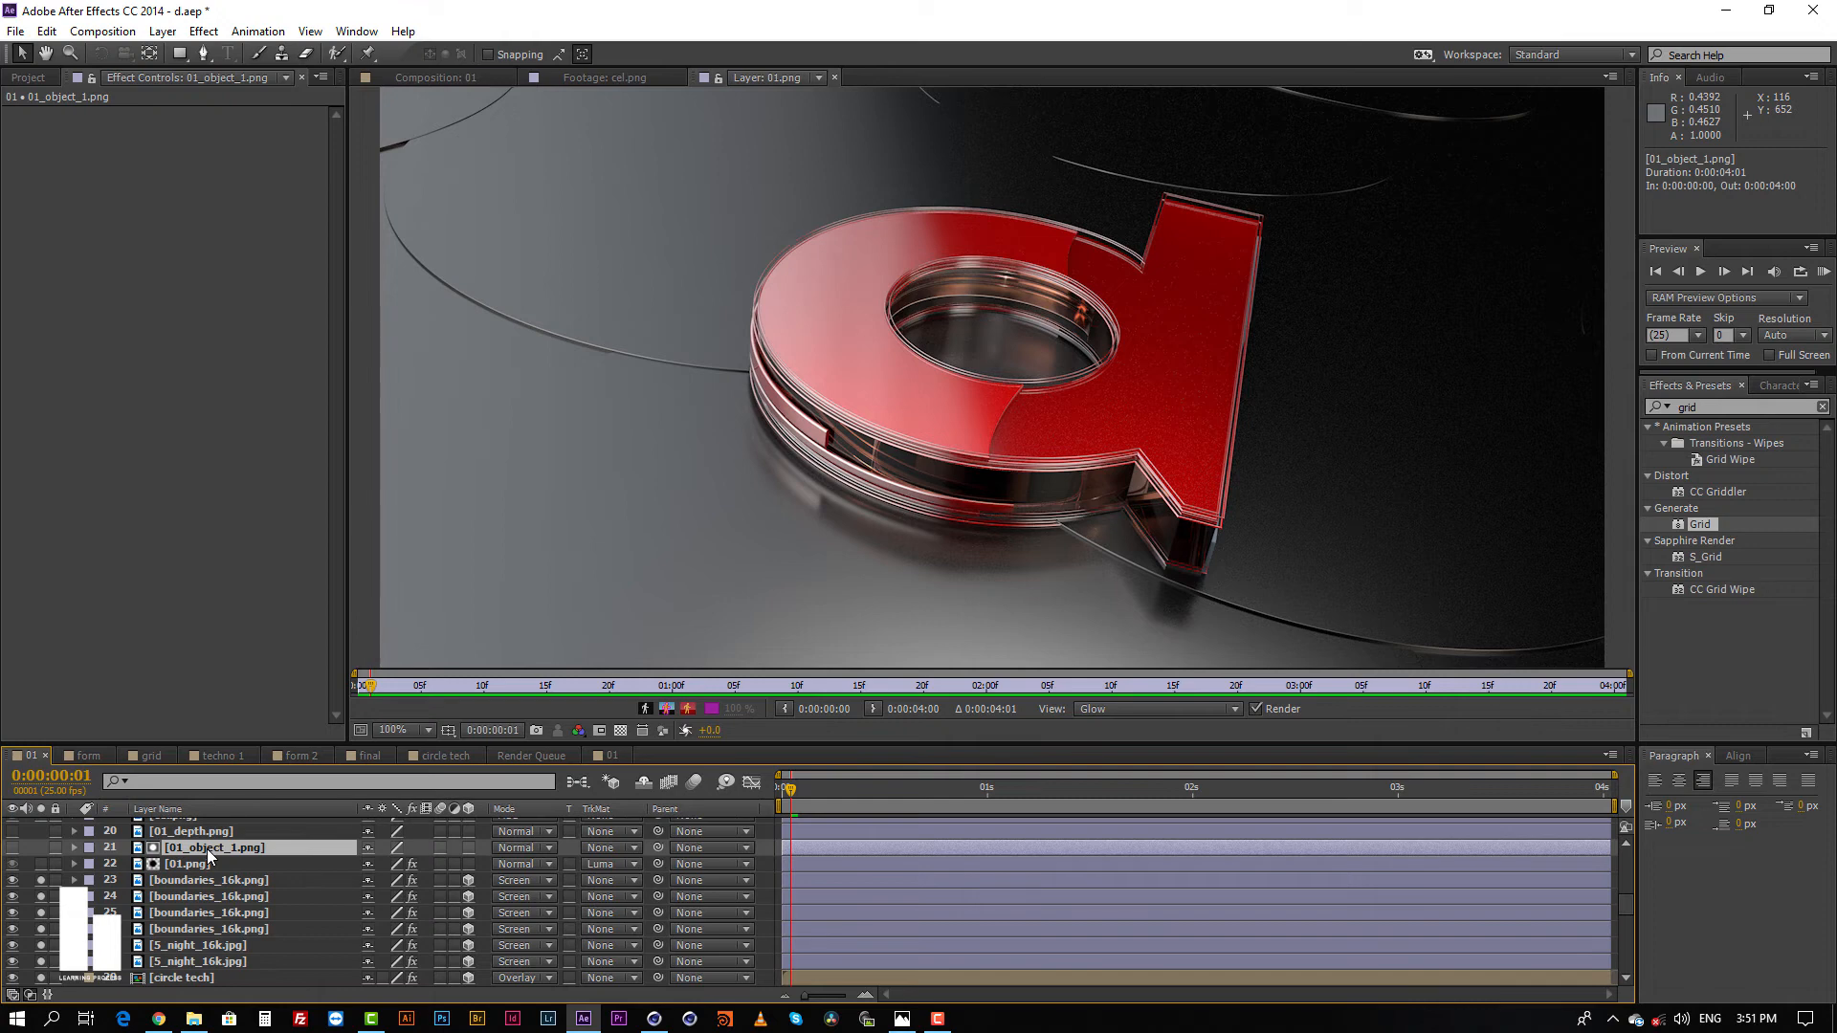
click(13, 847)
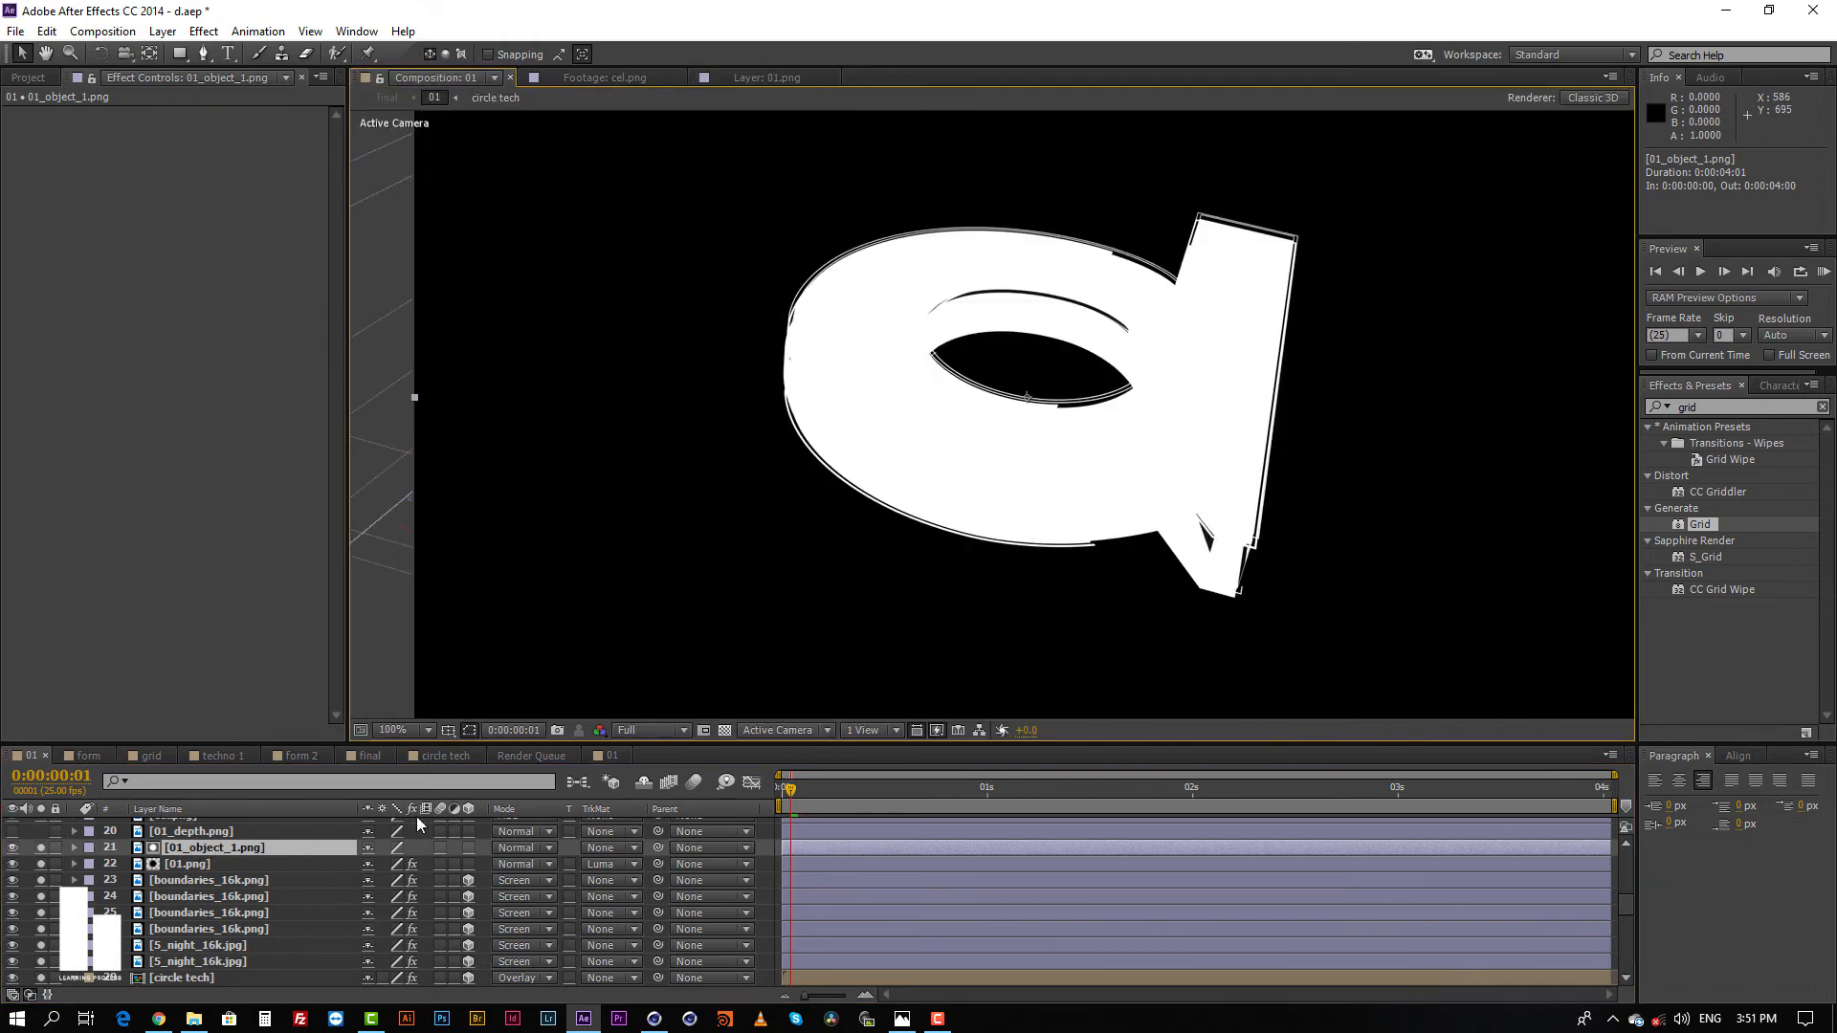
click(41, 847)
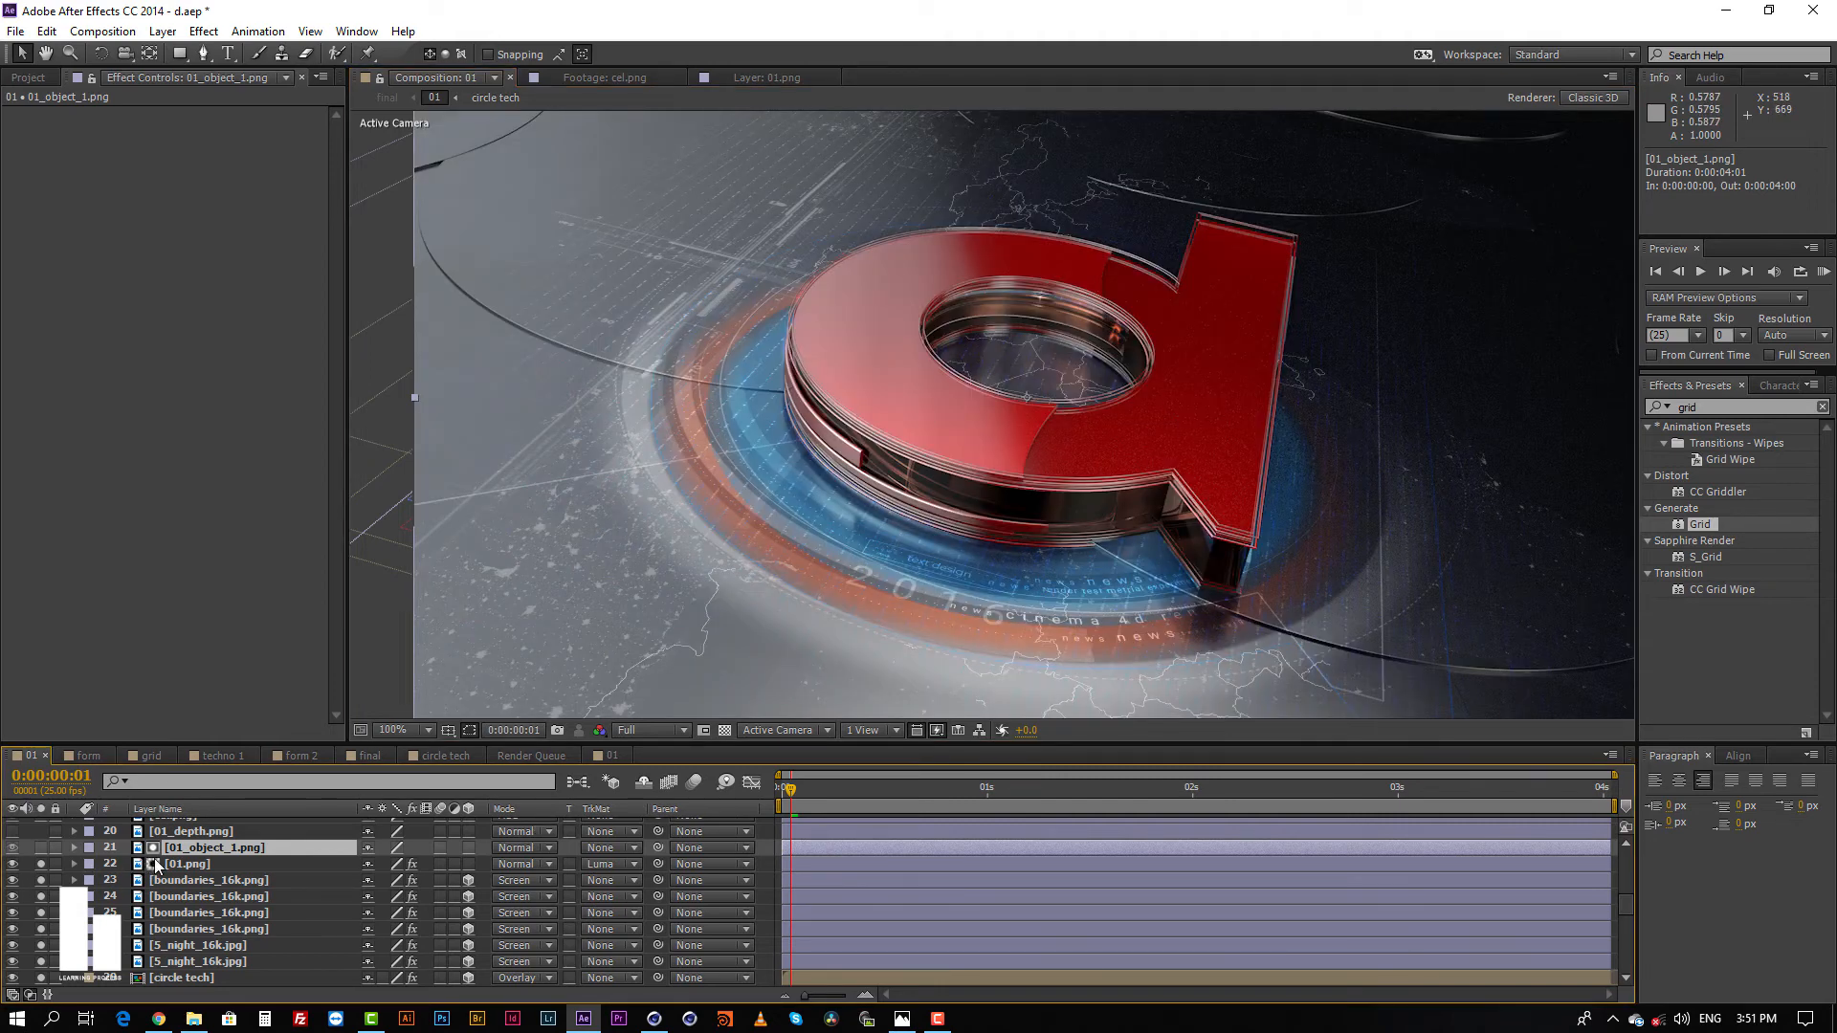
Step: Compare the 01.png layer with its track matte set to none, and restore the Luma Matte "[01_object_1.png]"
click(37, 863)
click(37, 863)
click(39, 863)
click(39, 863)
click(185, 863)
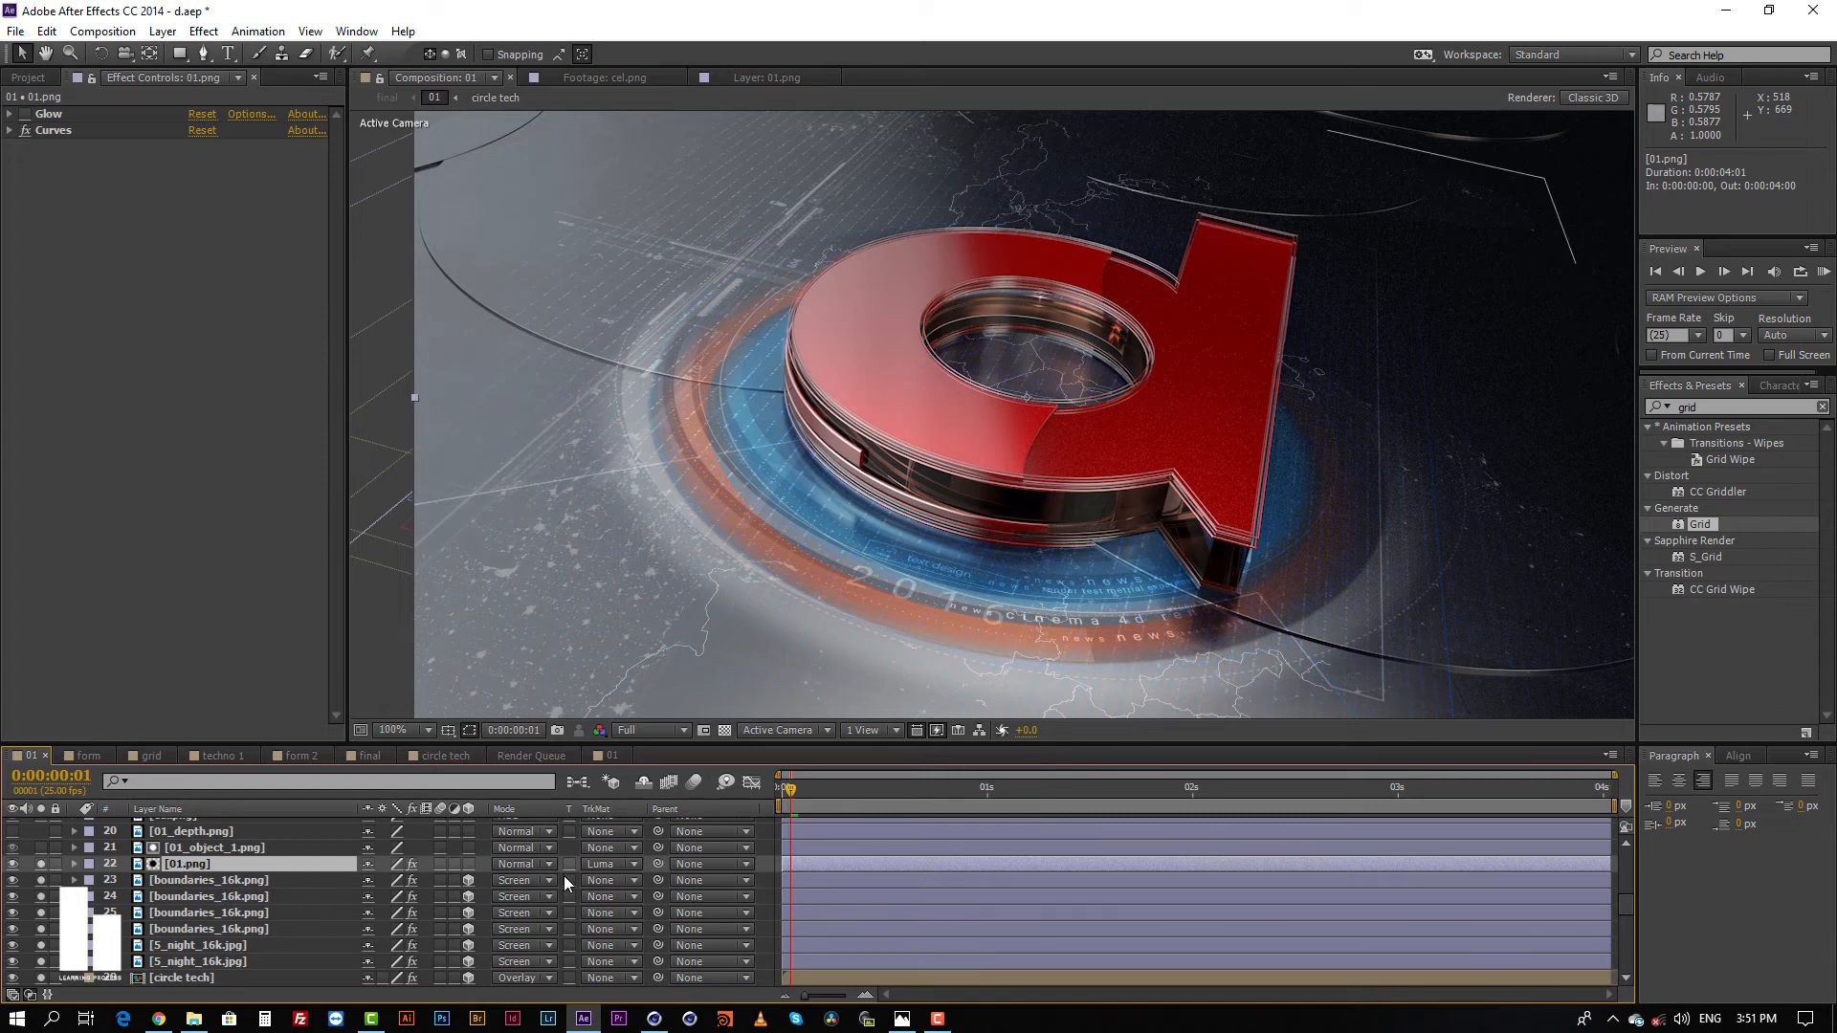
click(609, 864)
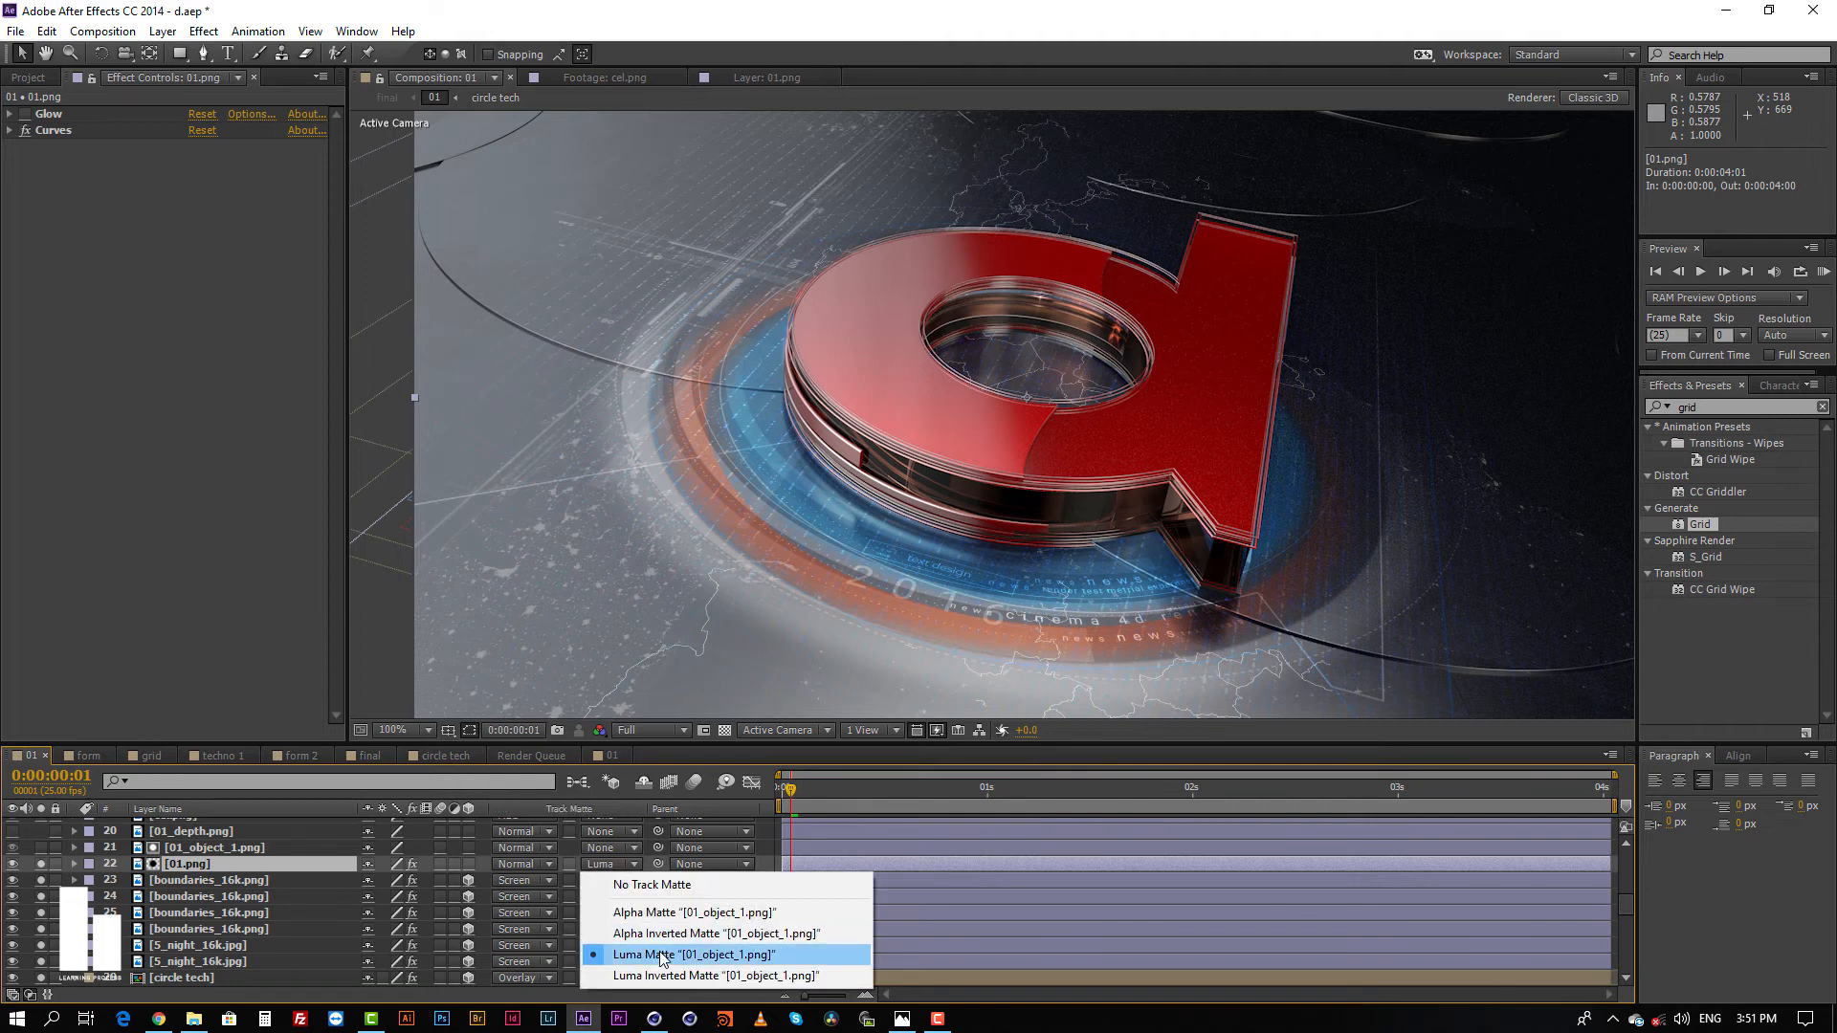
click(630, 882)
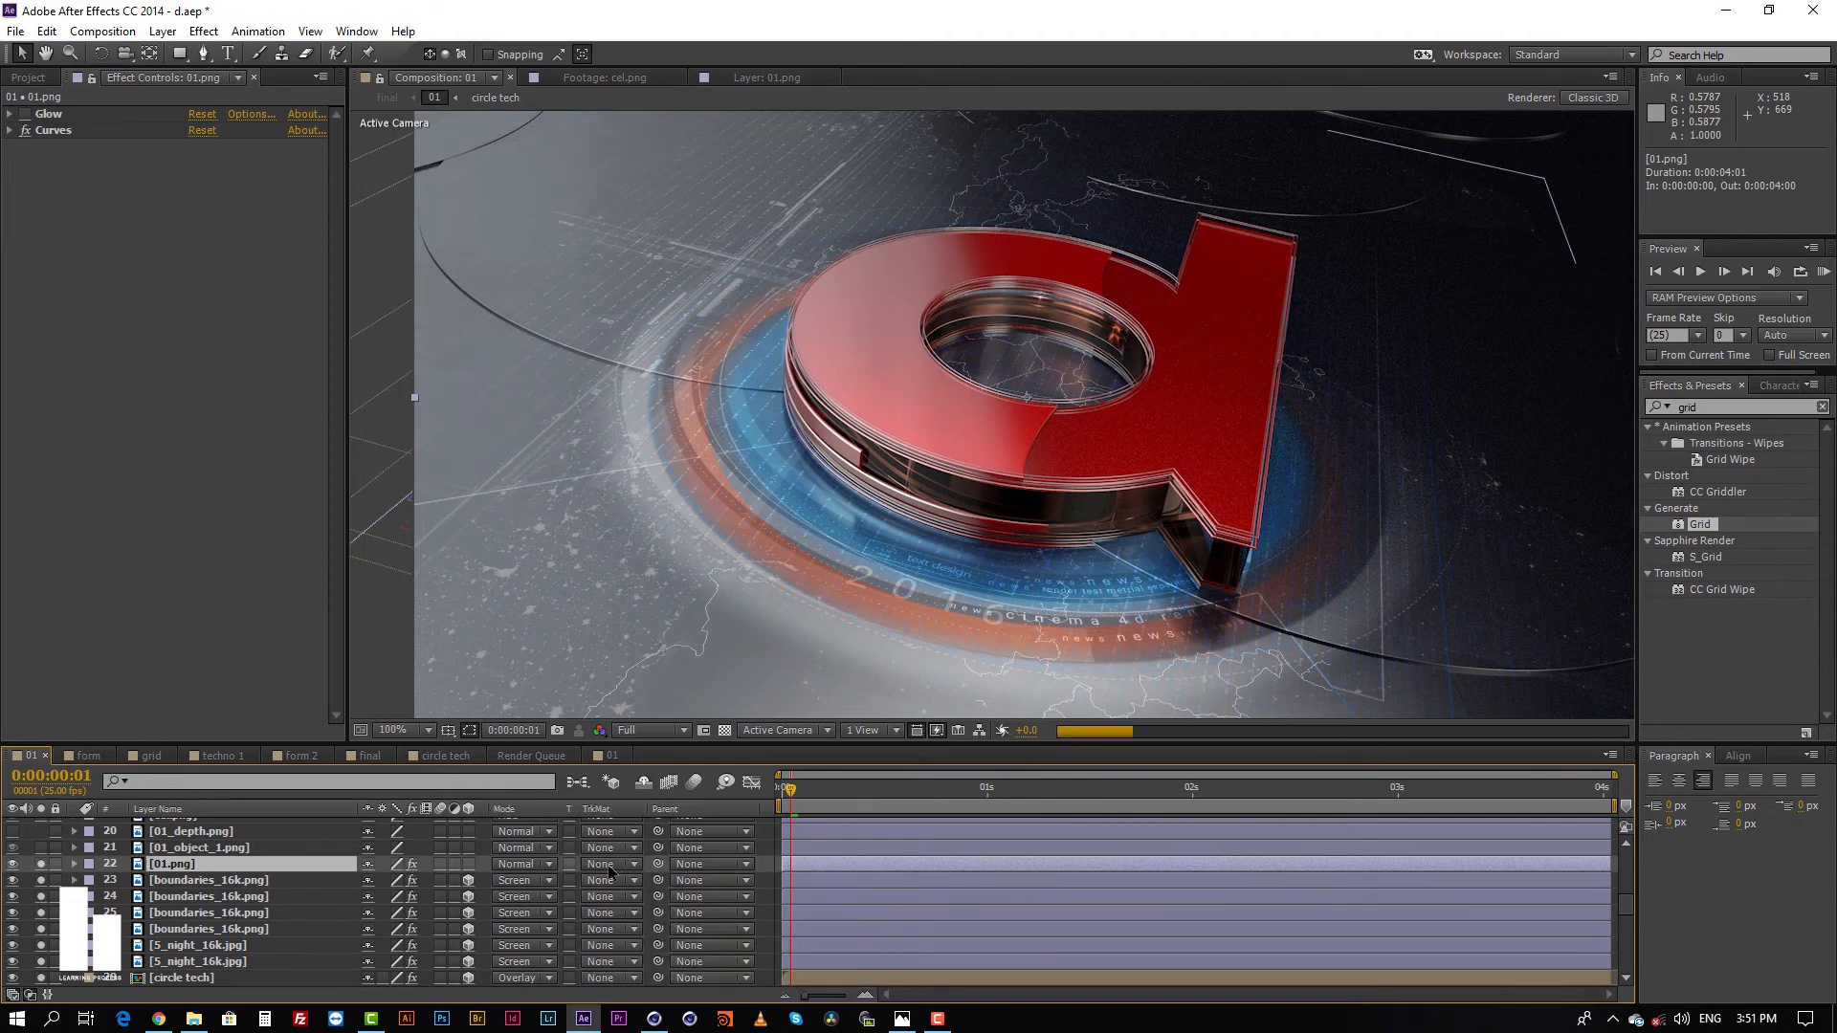
click(628, 880)
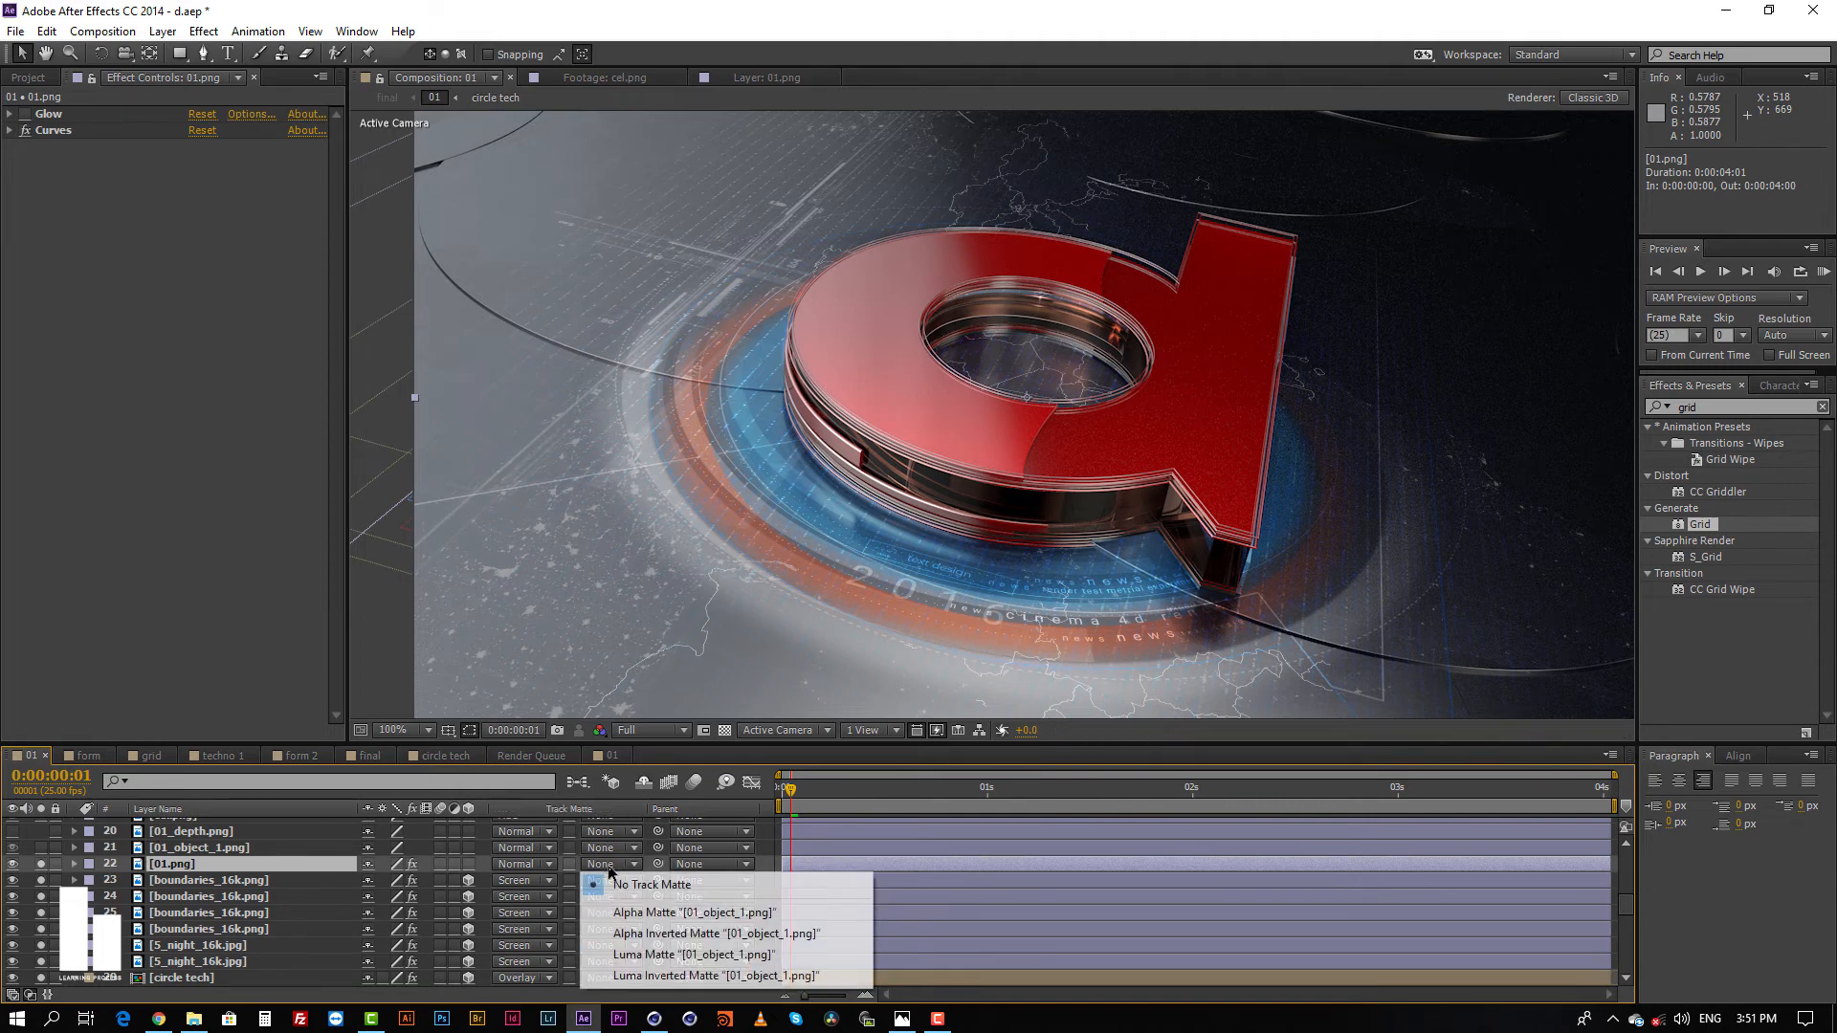
click(641, 954)
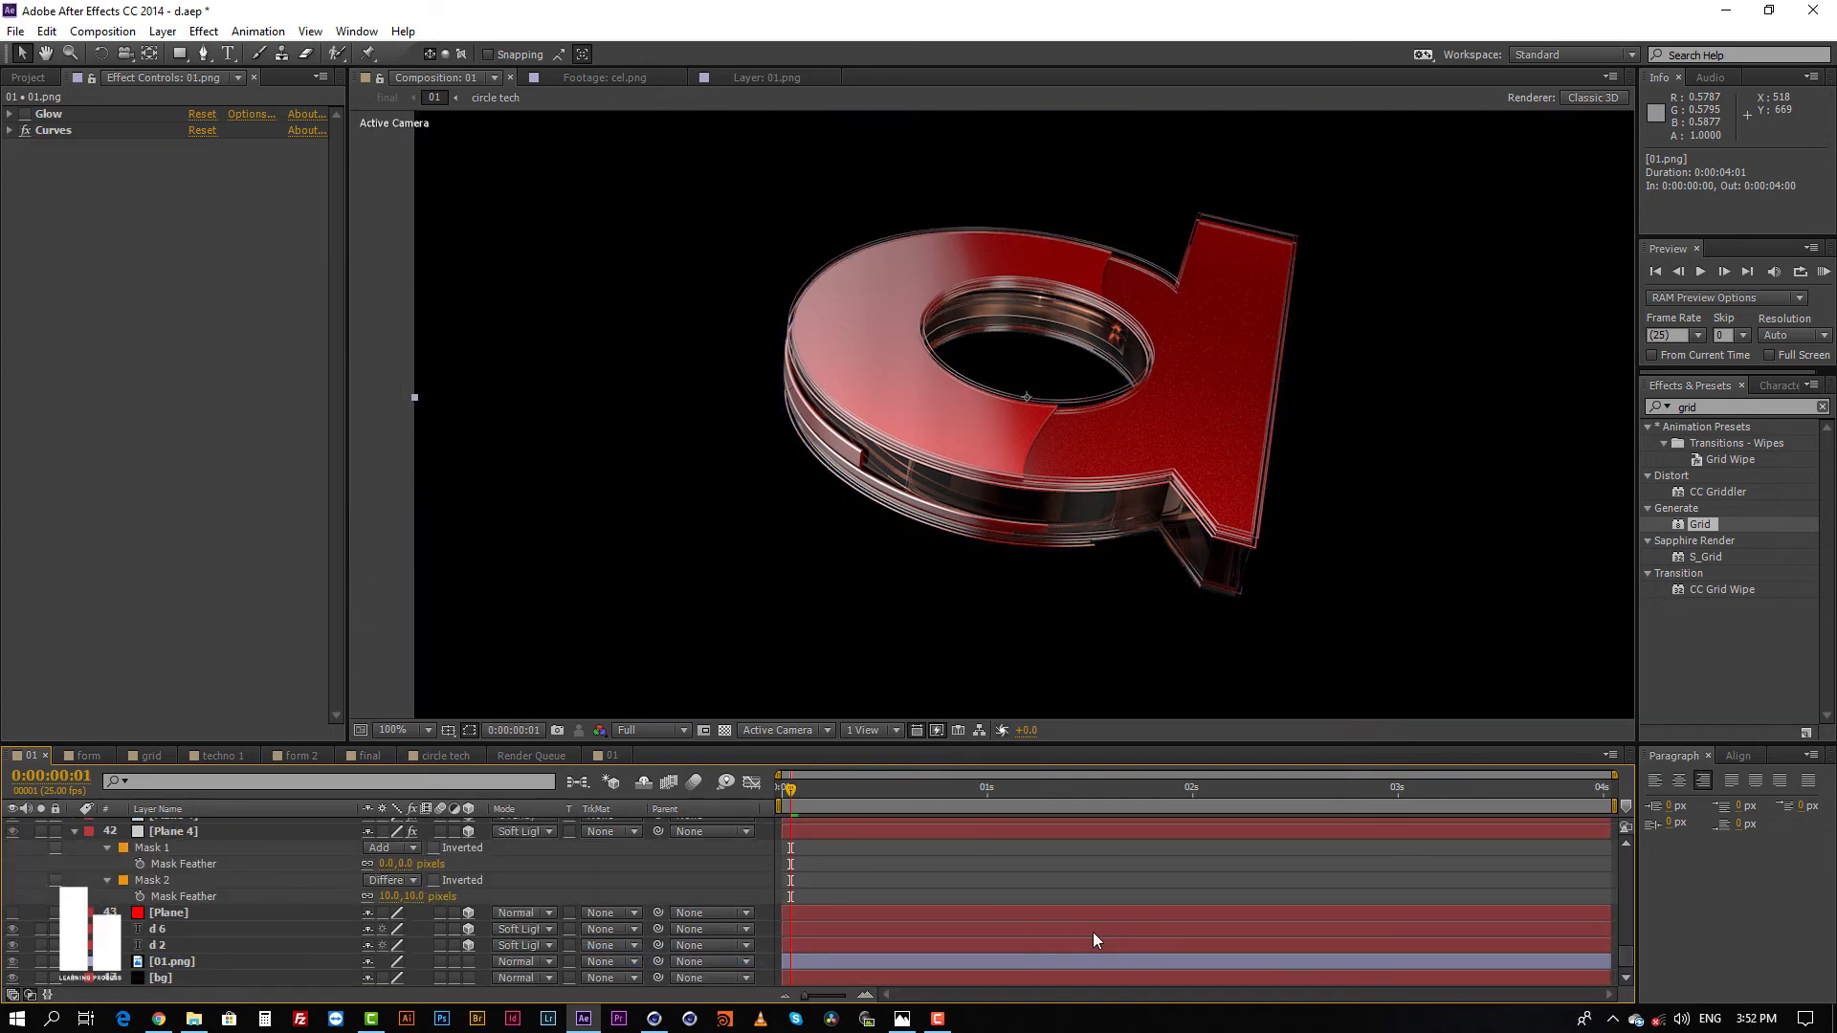
Step: Make the 01_depth.png layer visible in composition 01 to examine the depth pass
scroll(1093, 932, up, 10)
scroll(1094, 928, down, 10)
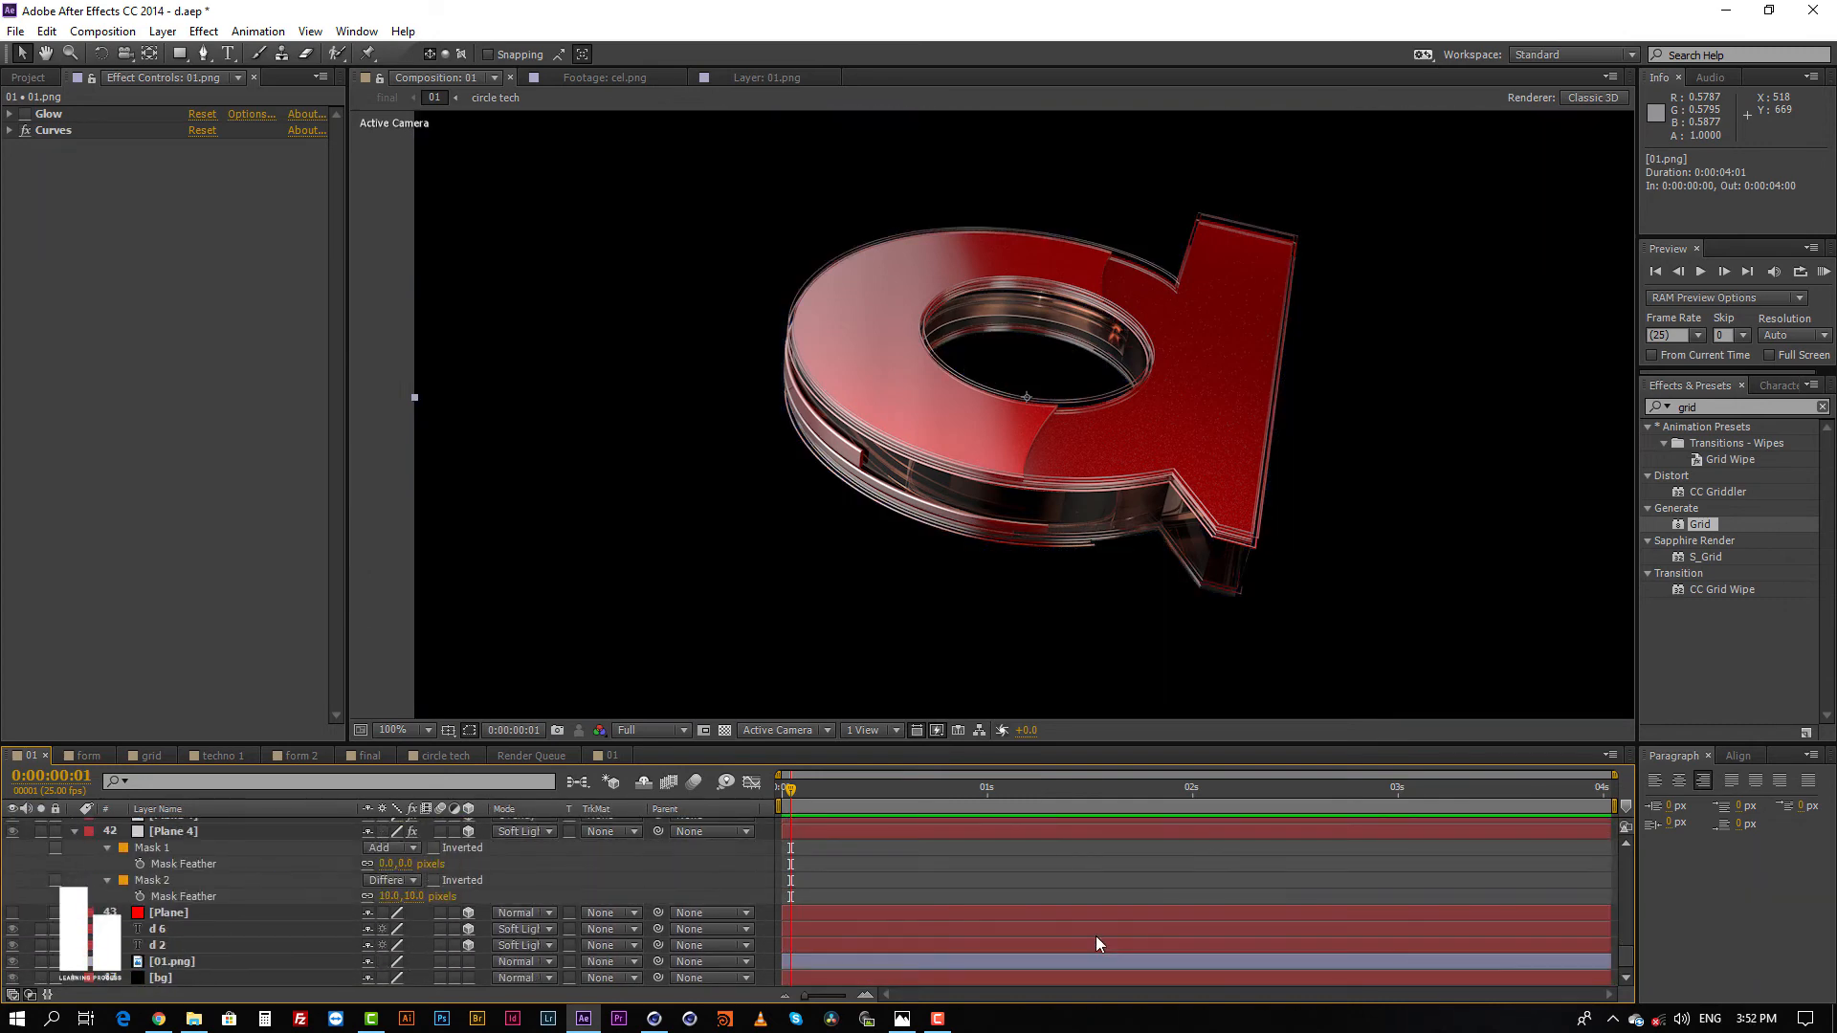
scroll(1093, 937, up, 5)
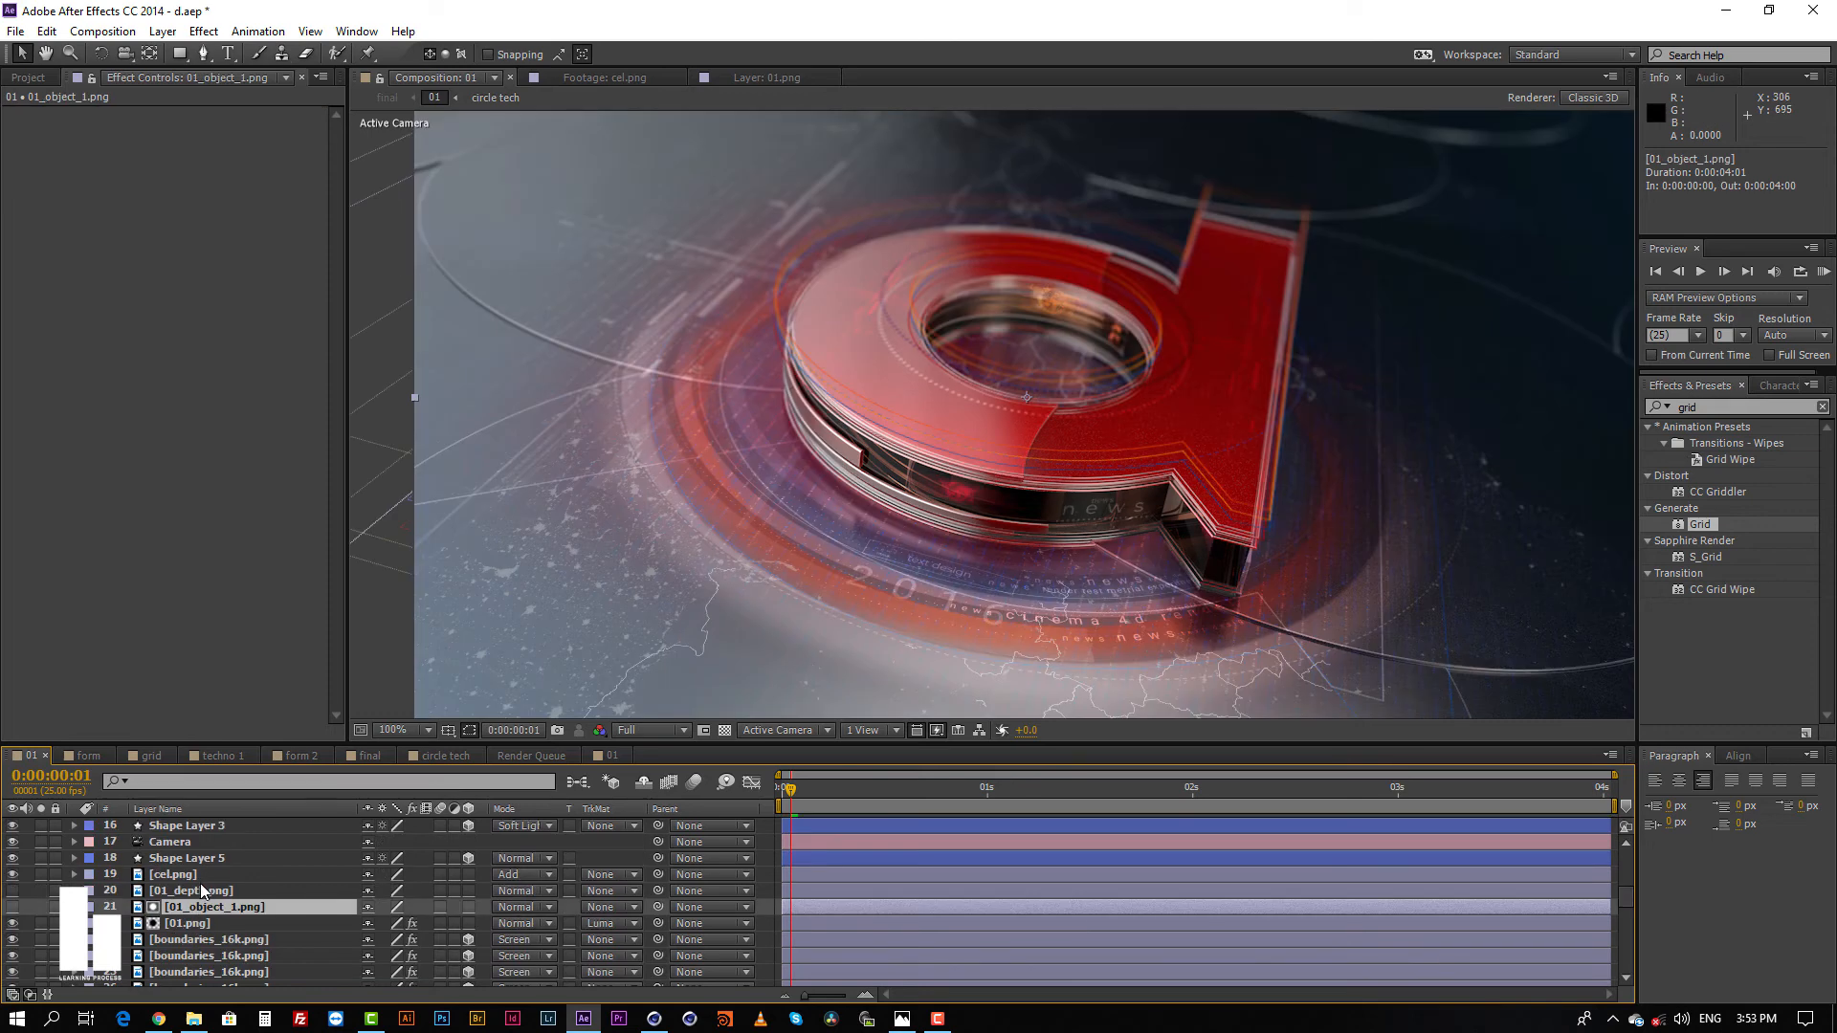
click(191, 890)
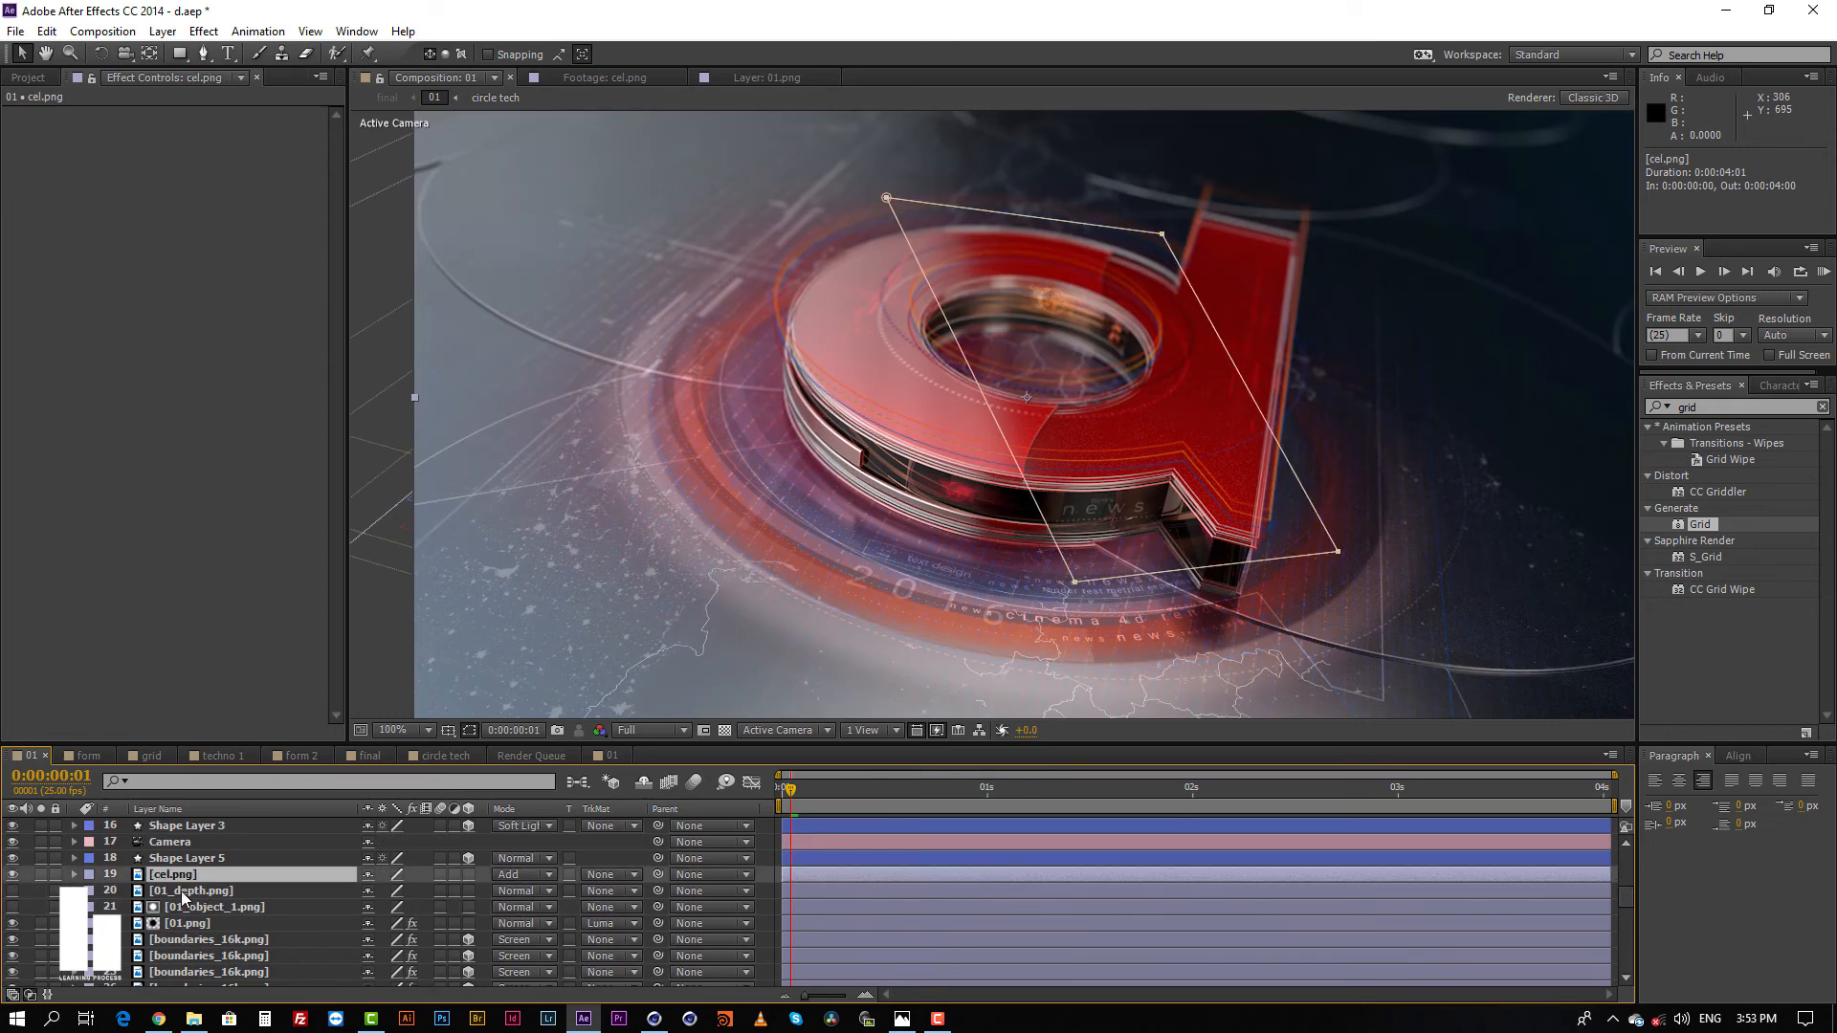
click(12, 892)
click(12, 906)
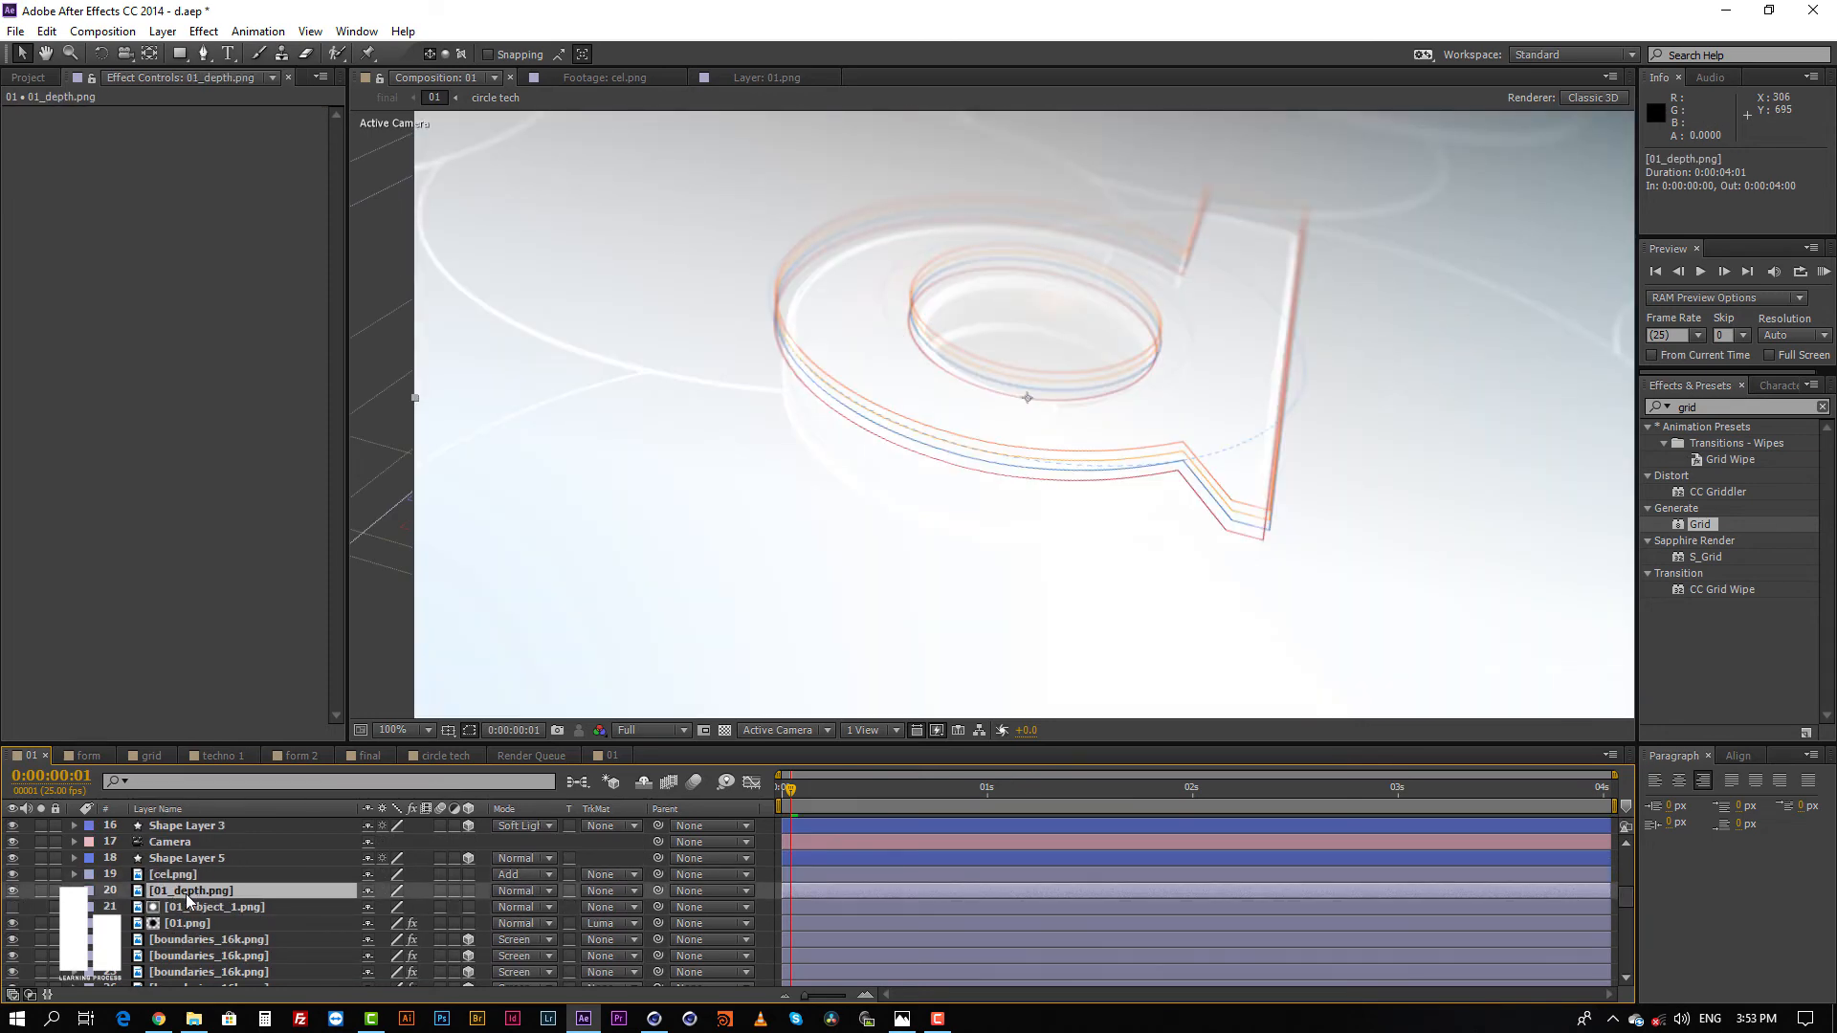
drag(195, 891, 176, 152)
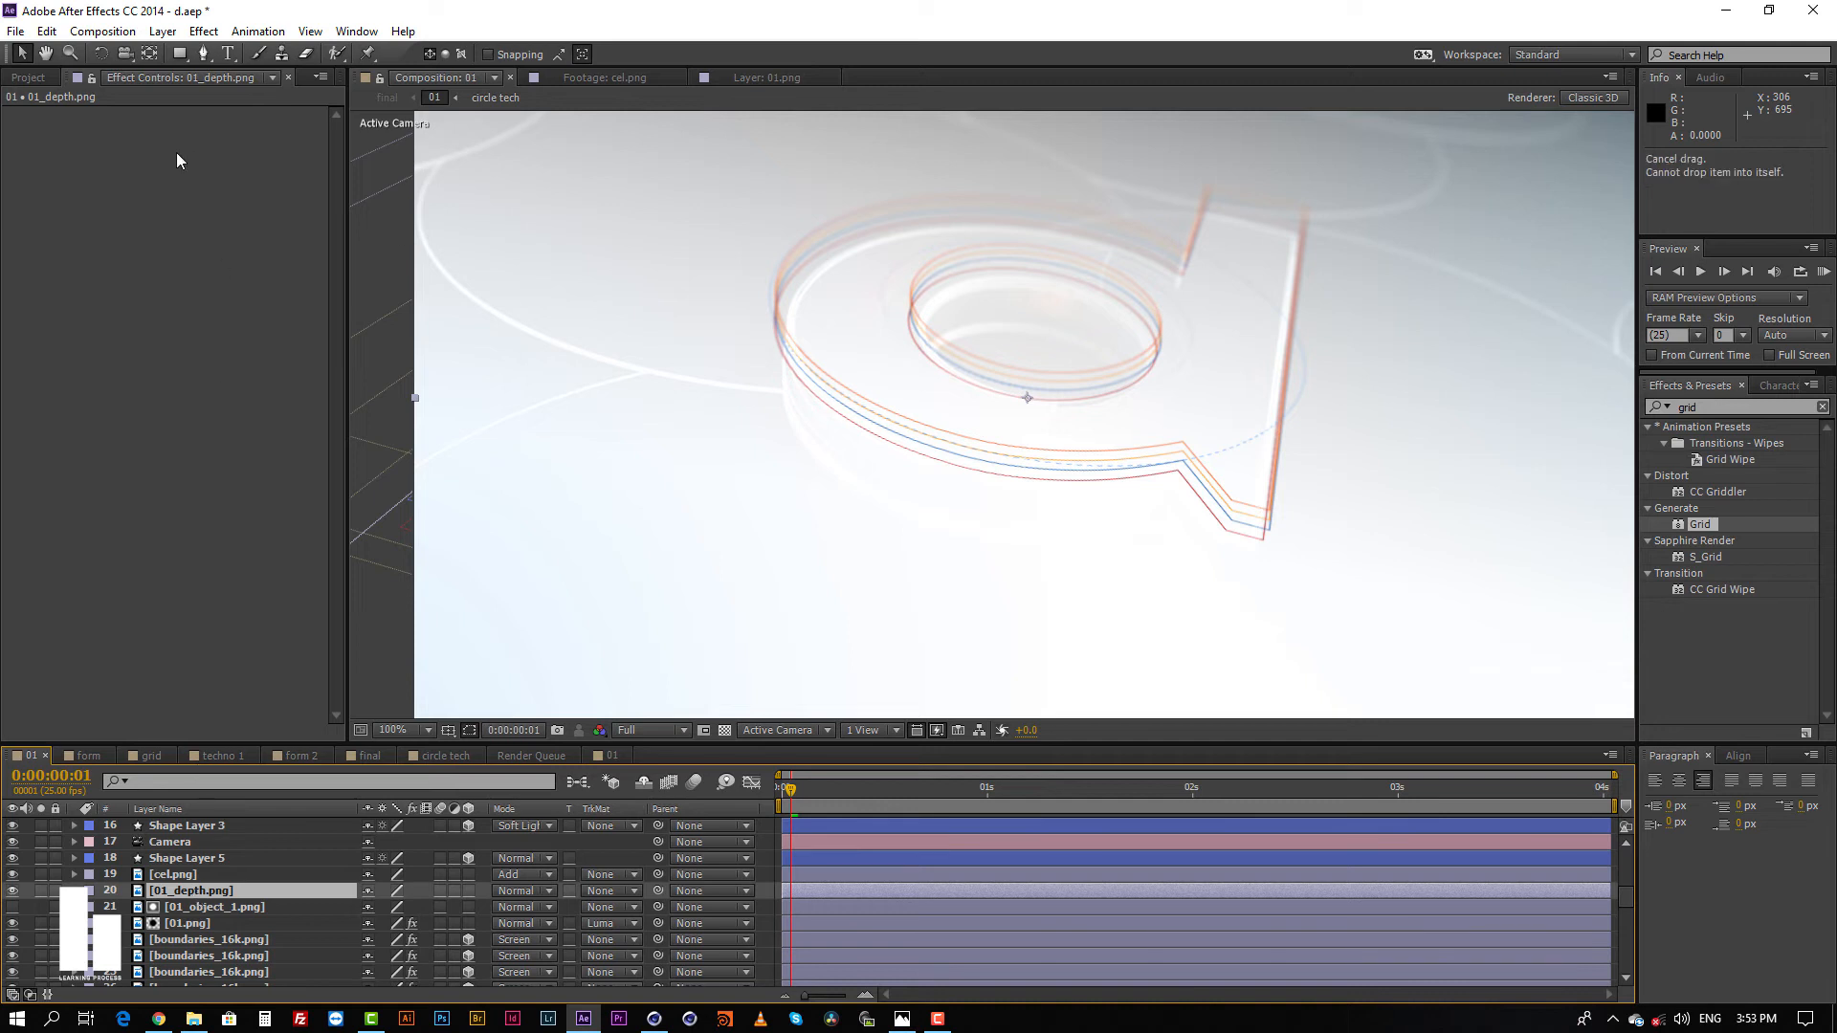
Step: Examine the FL Depth Of Field effect on the depth adjustment layer and locate it among the Frischluft effects
scroll(207, 869, up, 2)
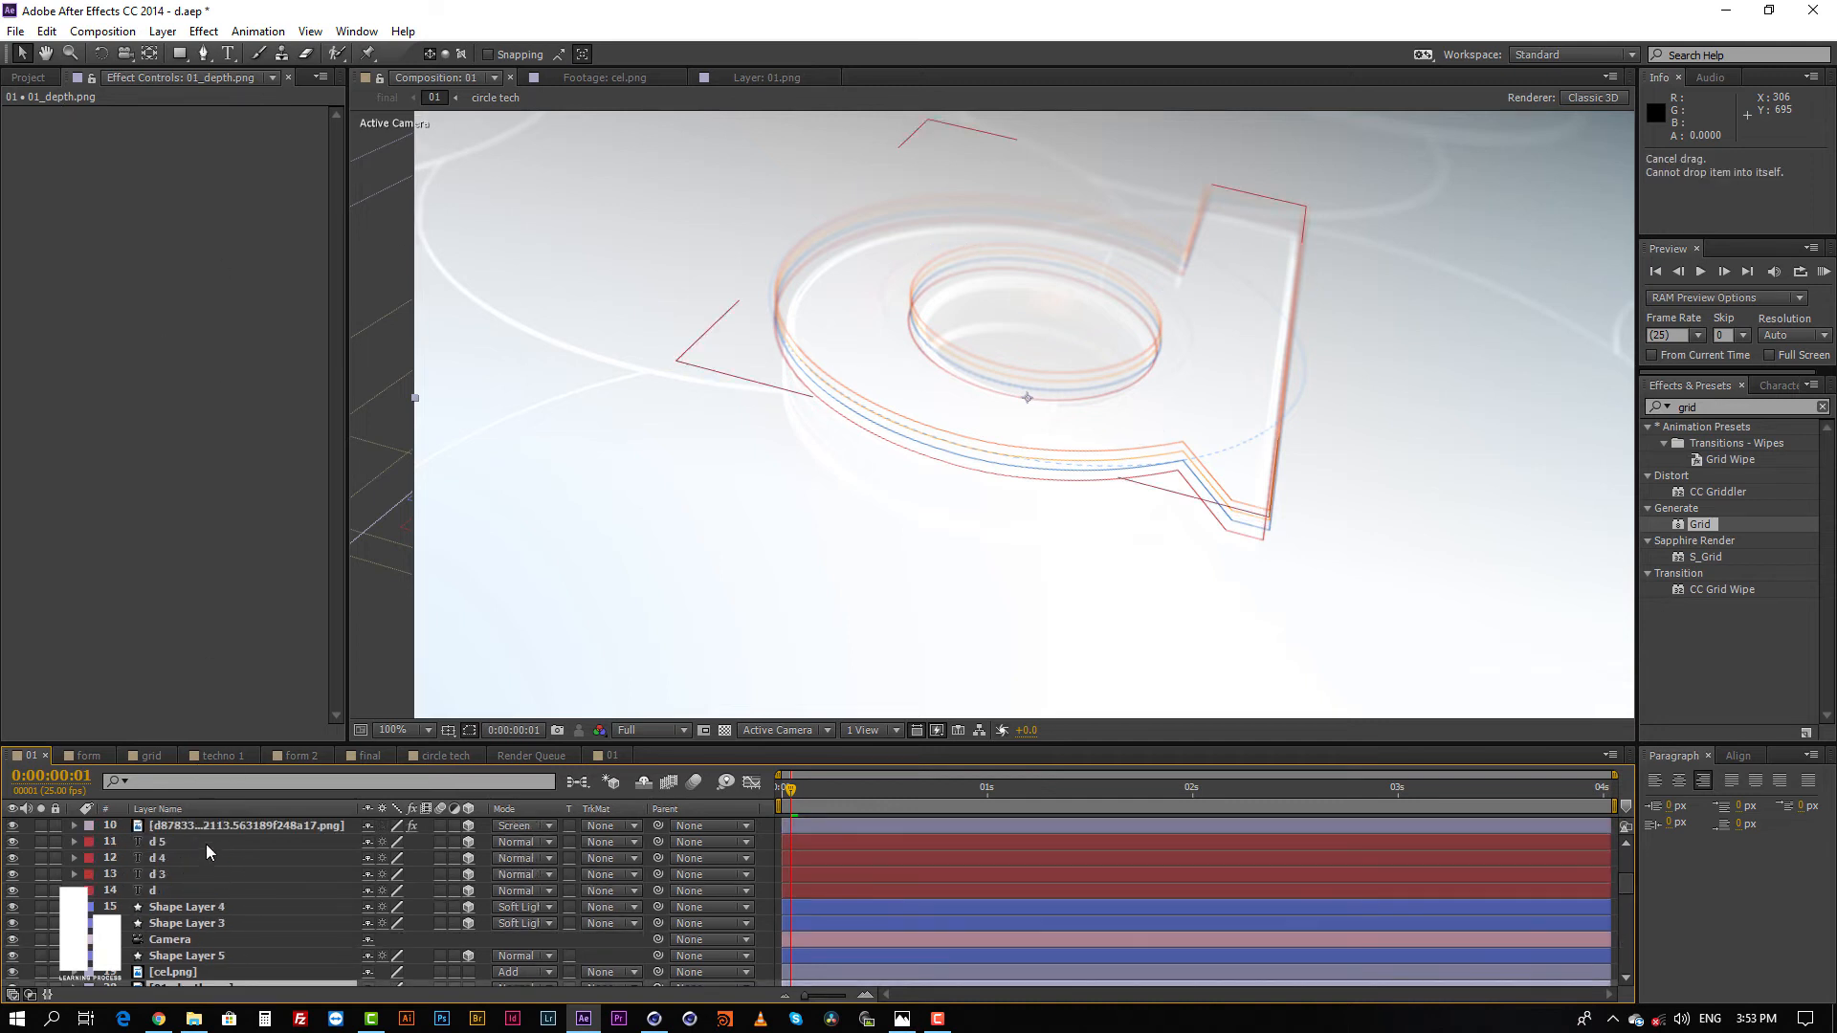
scroll(210, 858, up, 3)
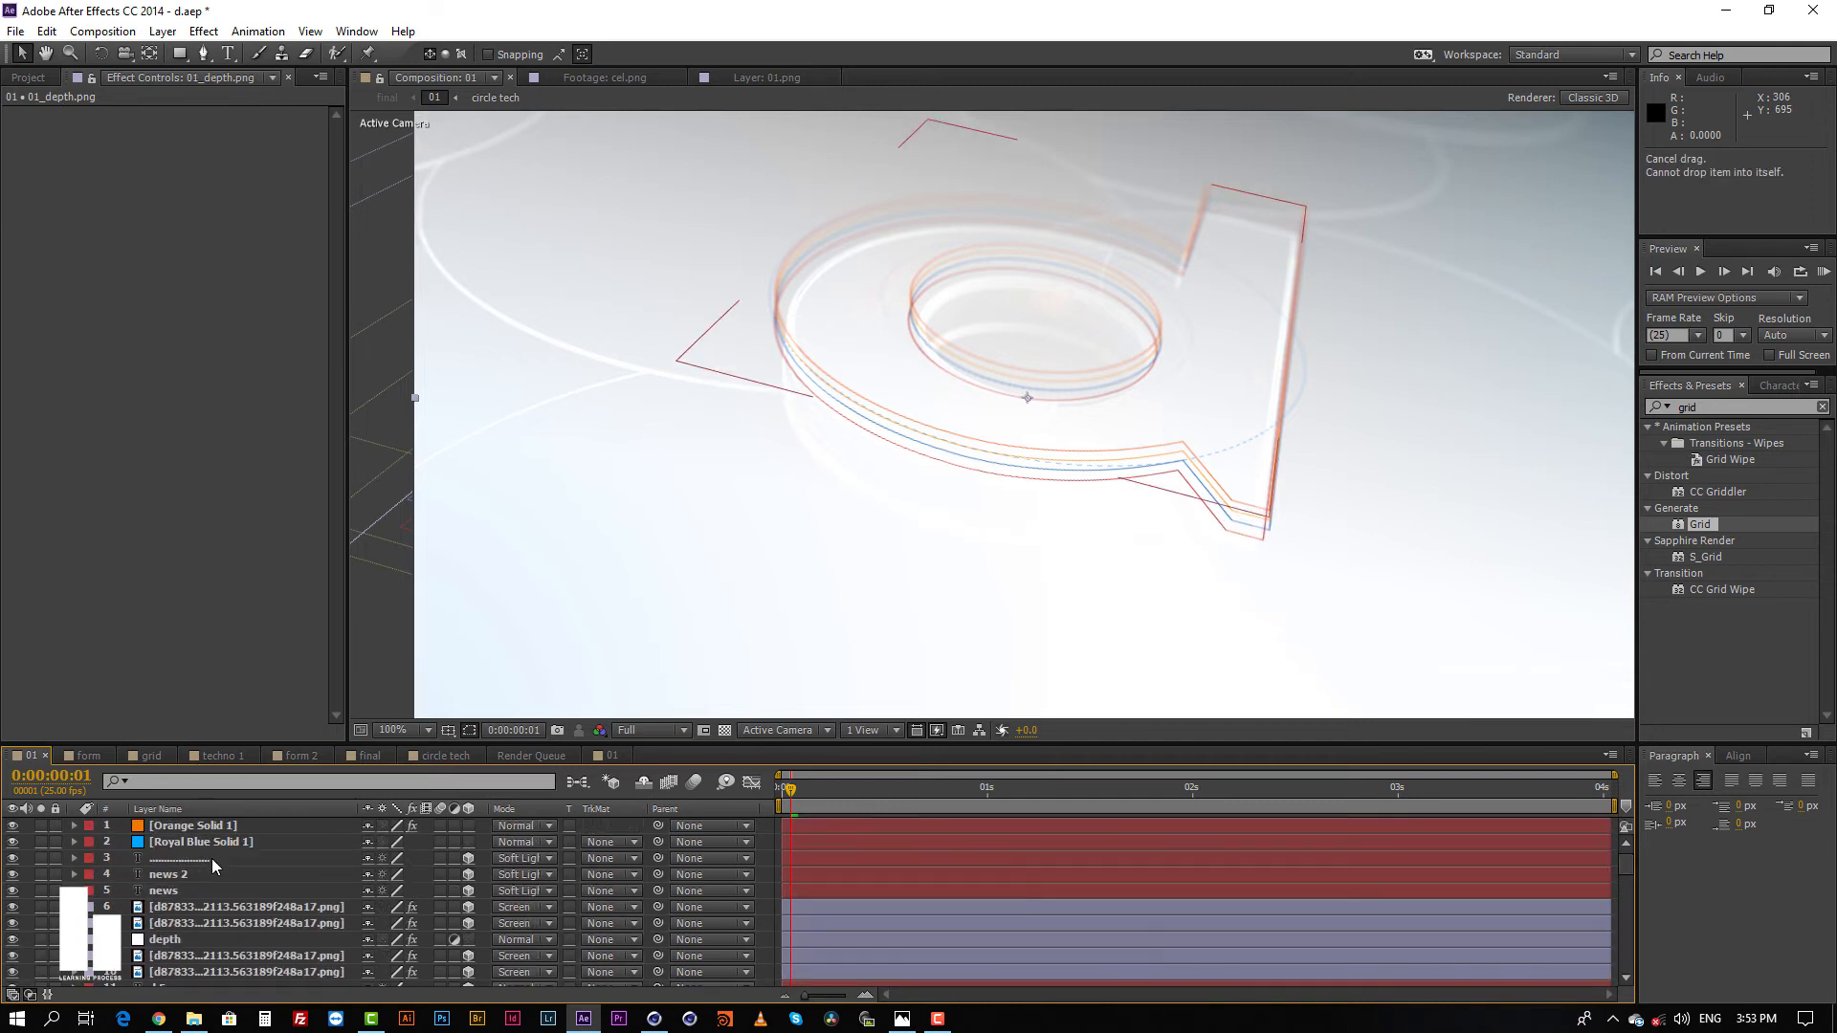
click(183, 940)
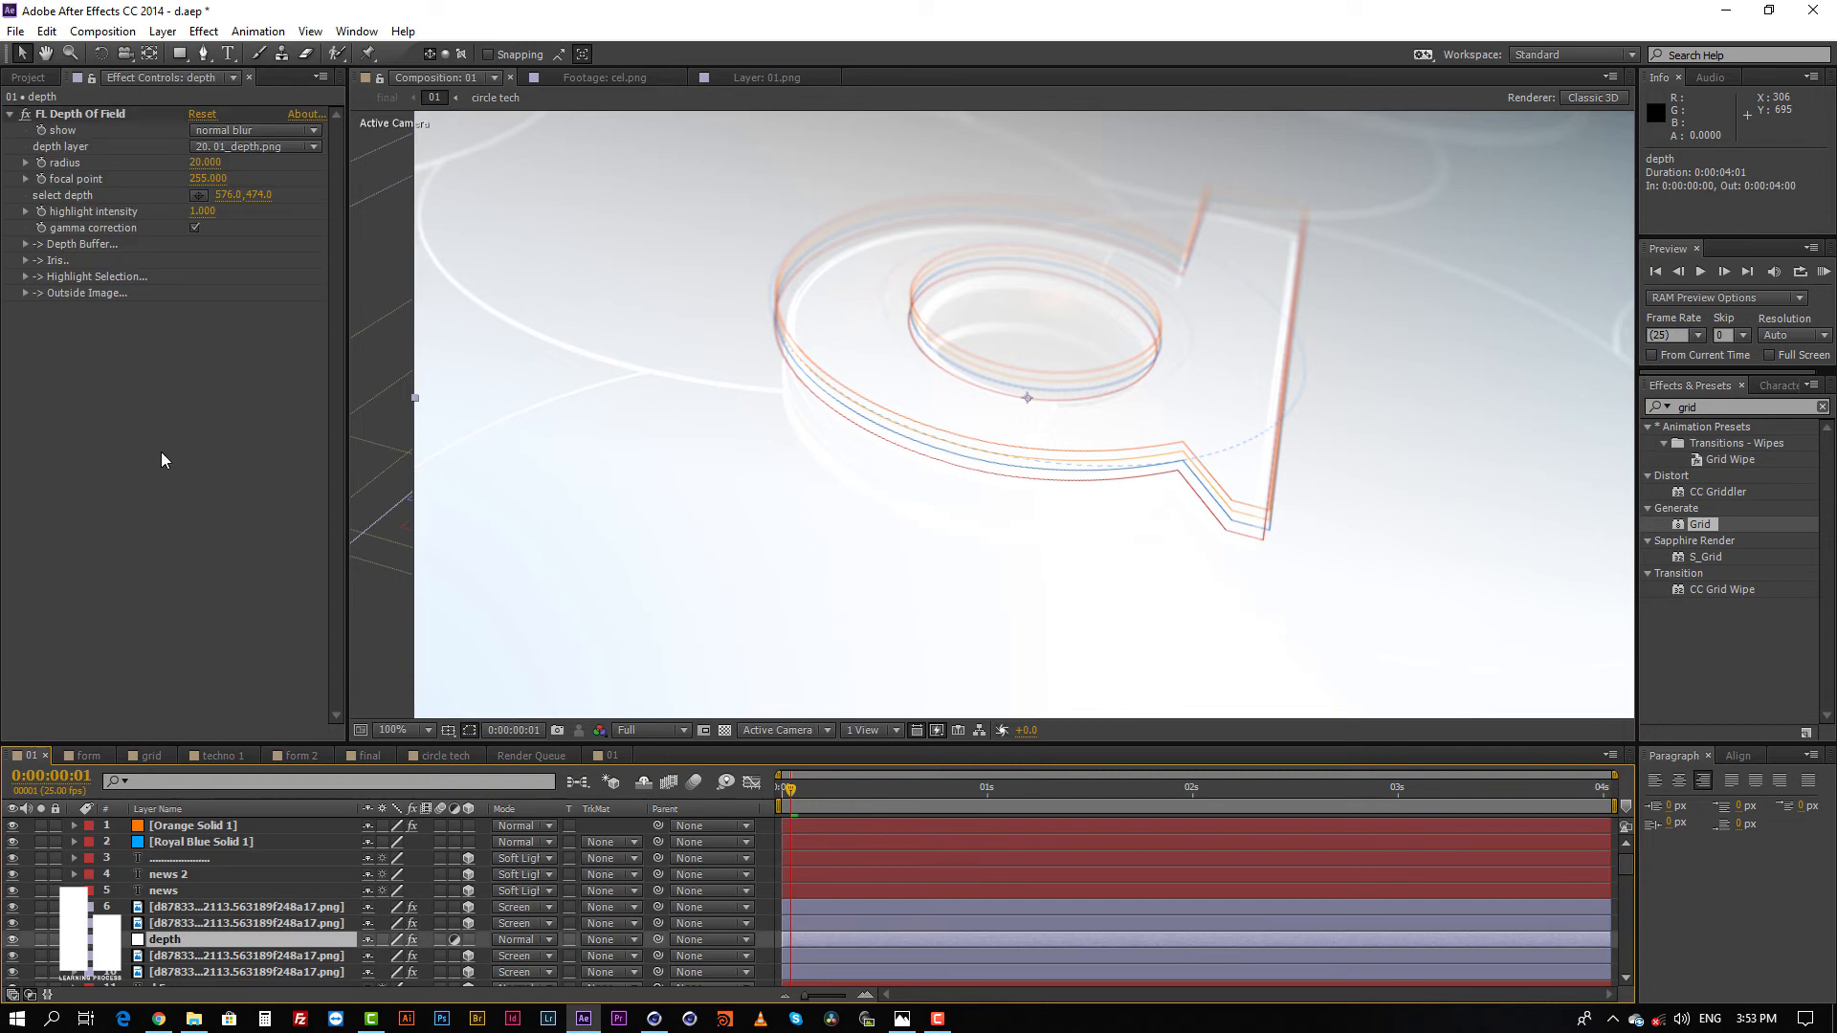
click(83, 115)
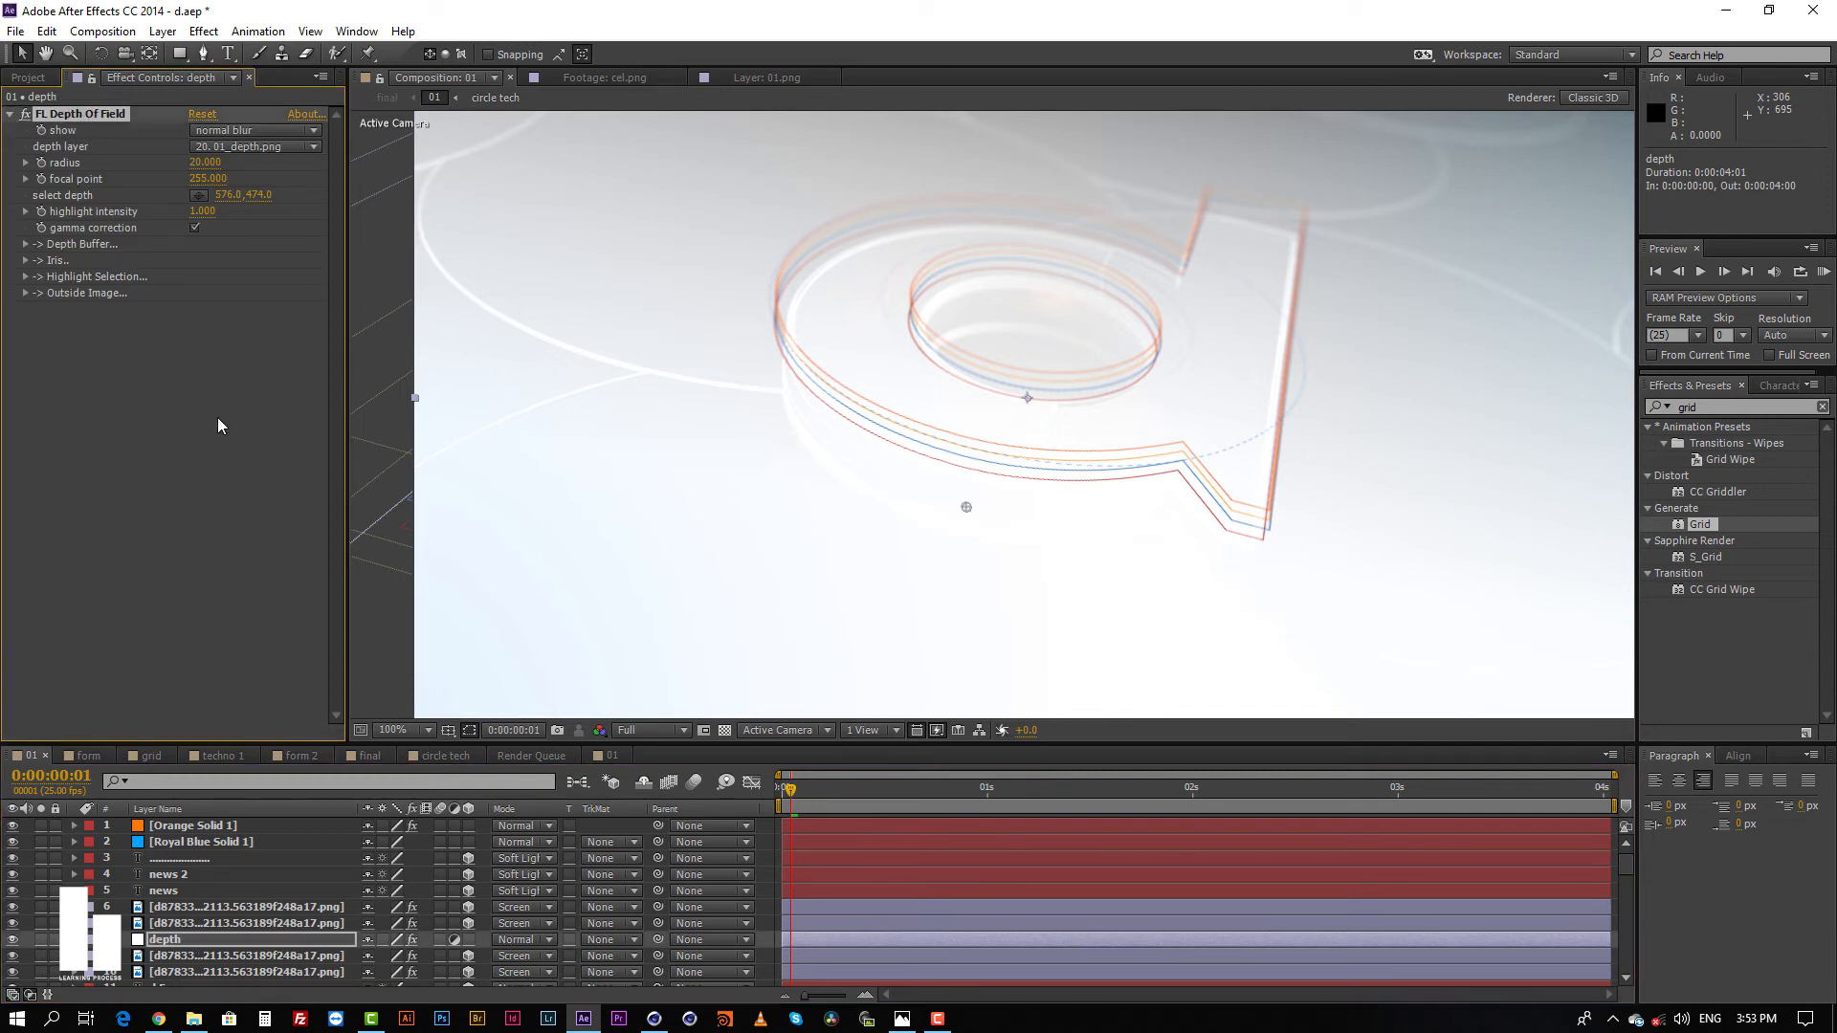
right_click(140, 502)
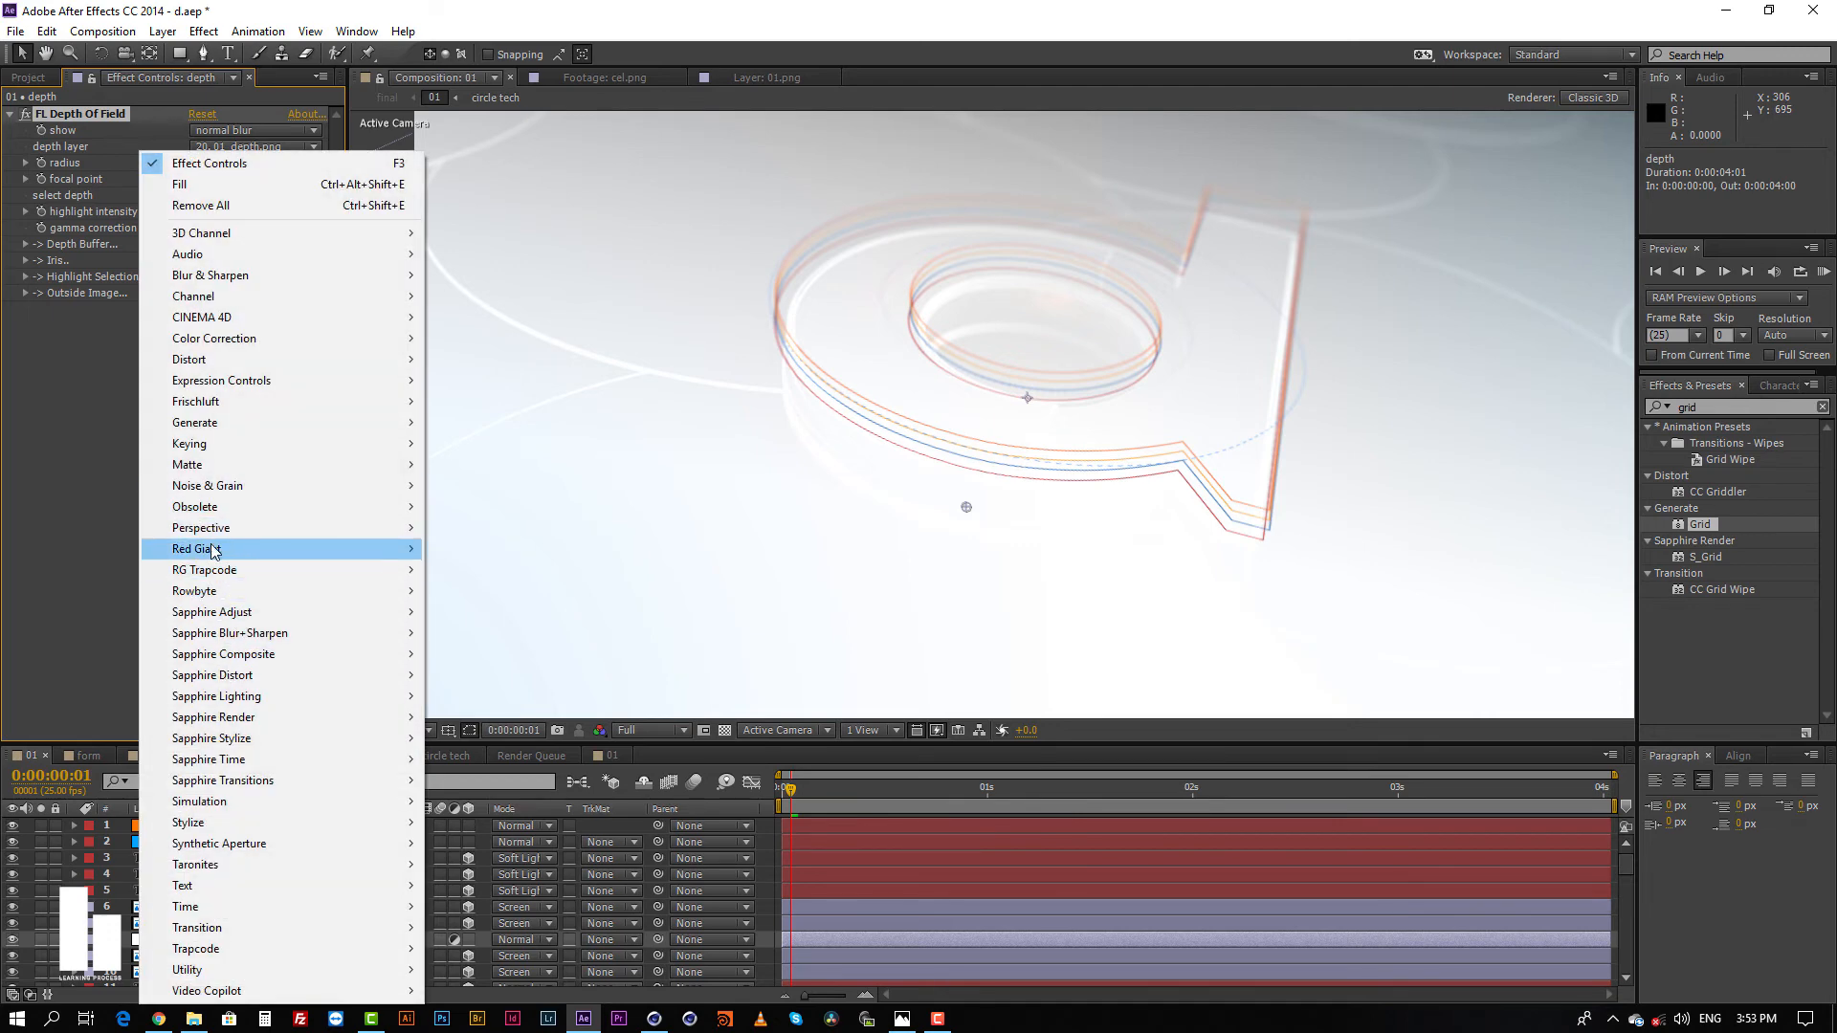
mouse_move(212, 549)
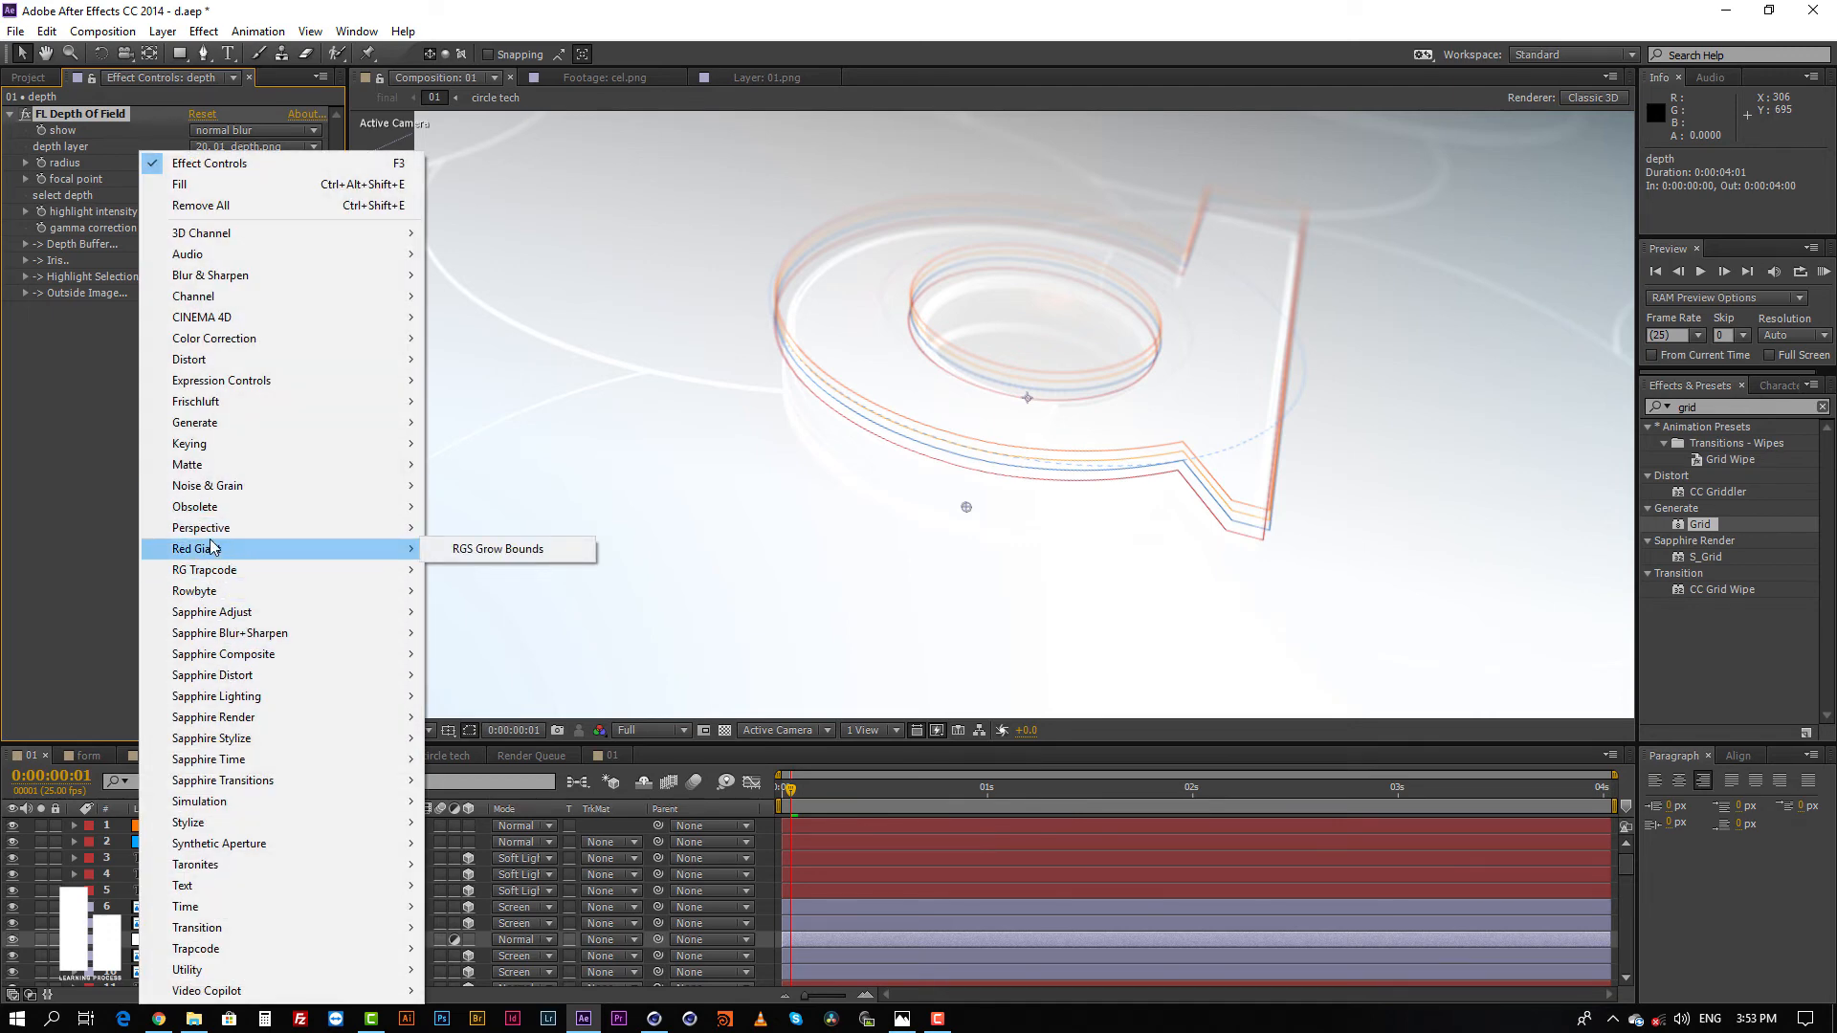
mouse_move(234, 400)
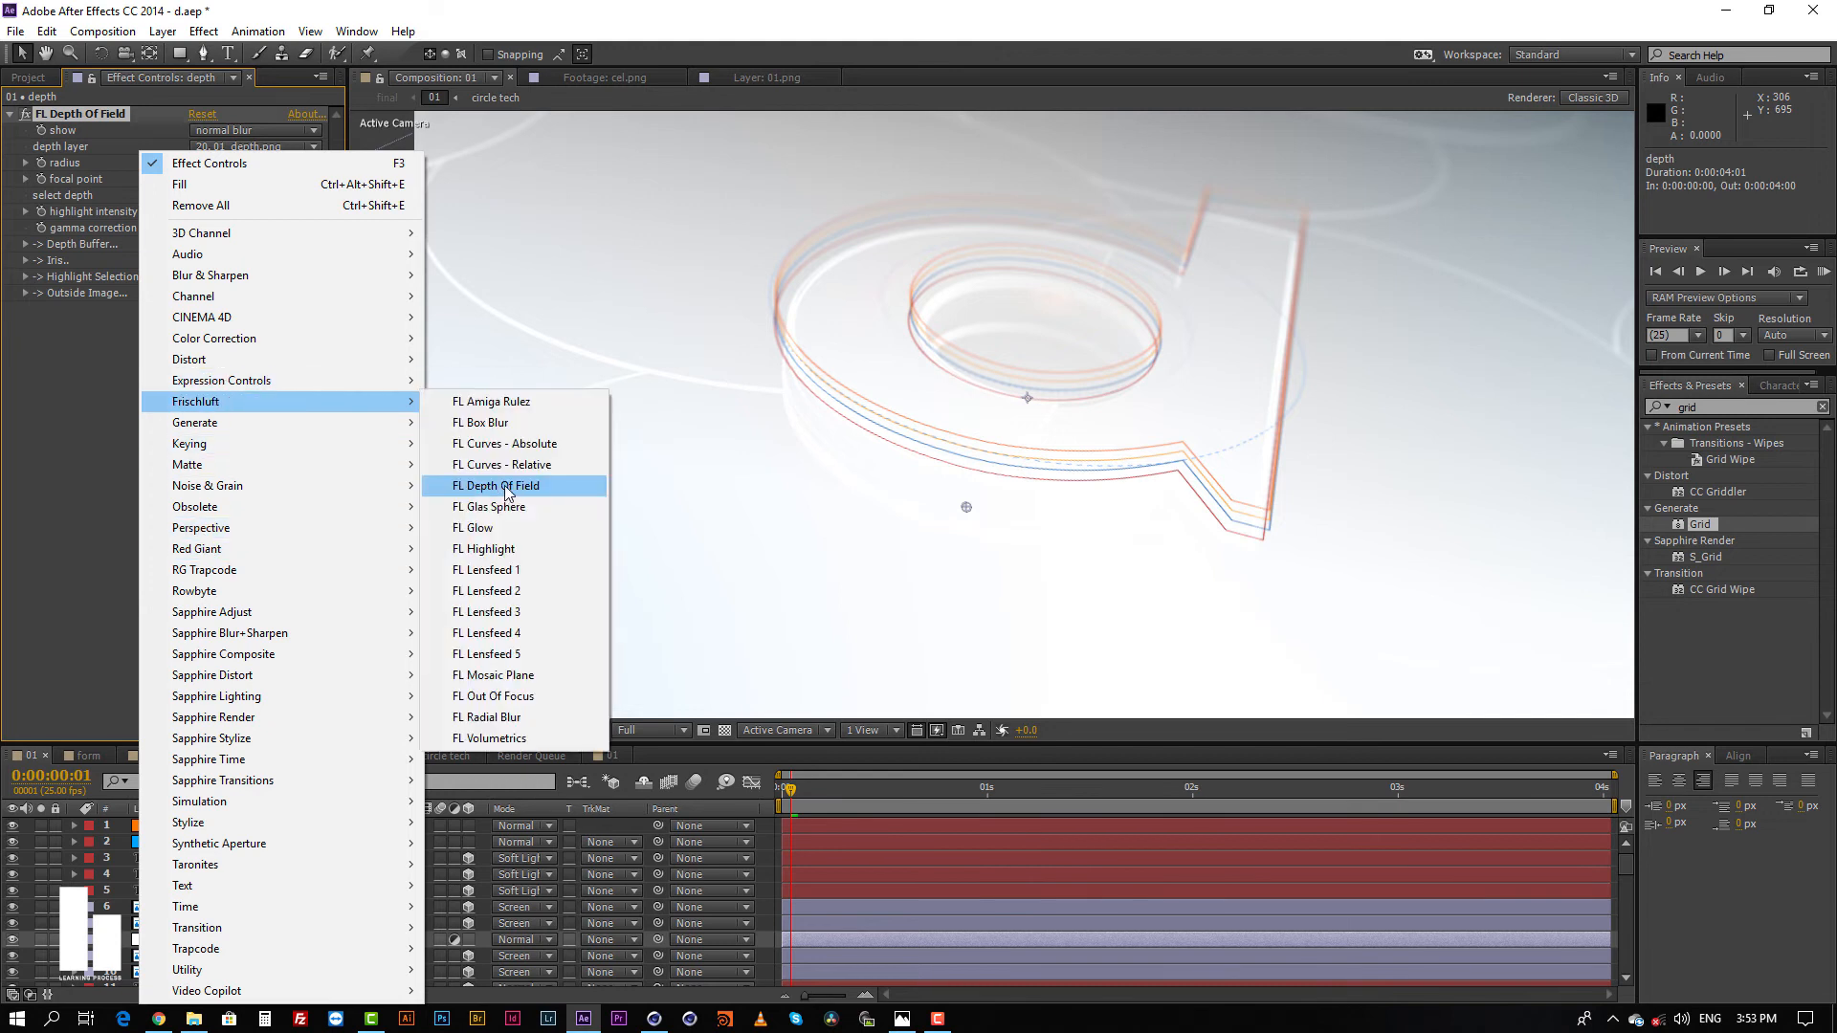
click(508, 488)
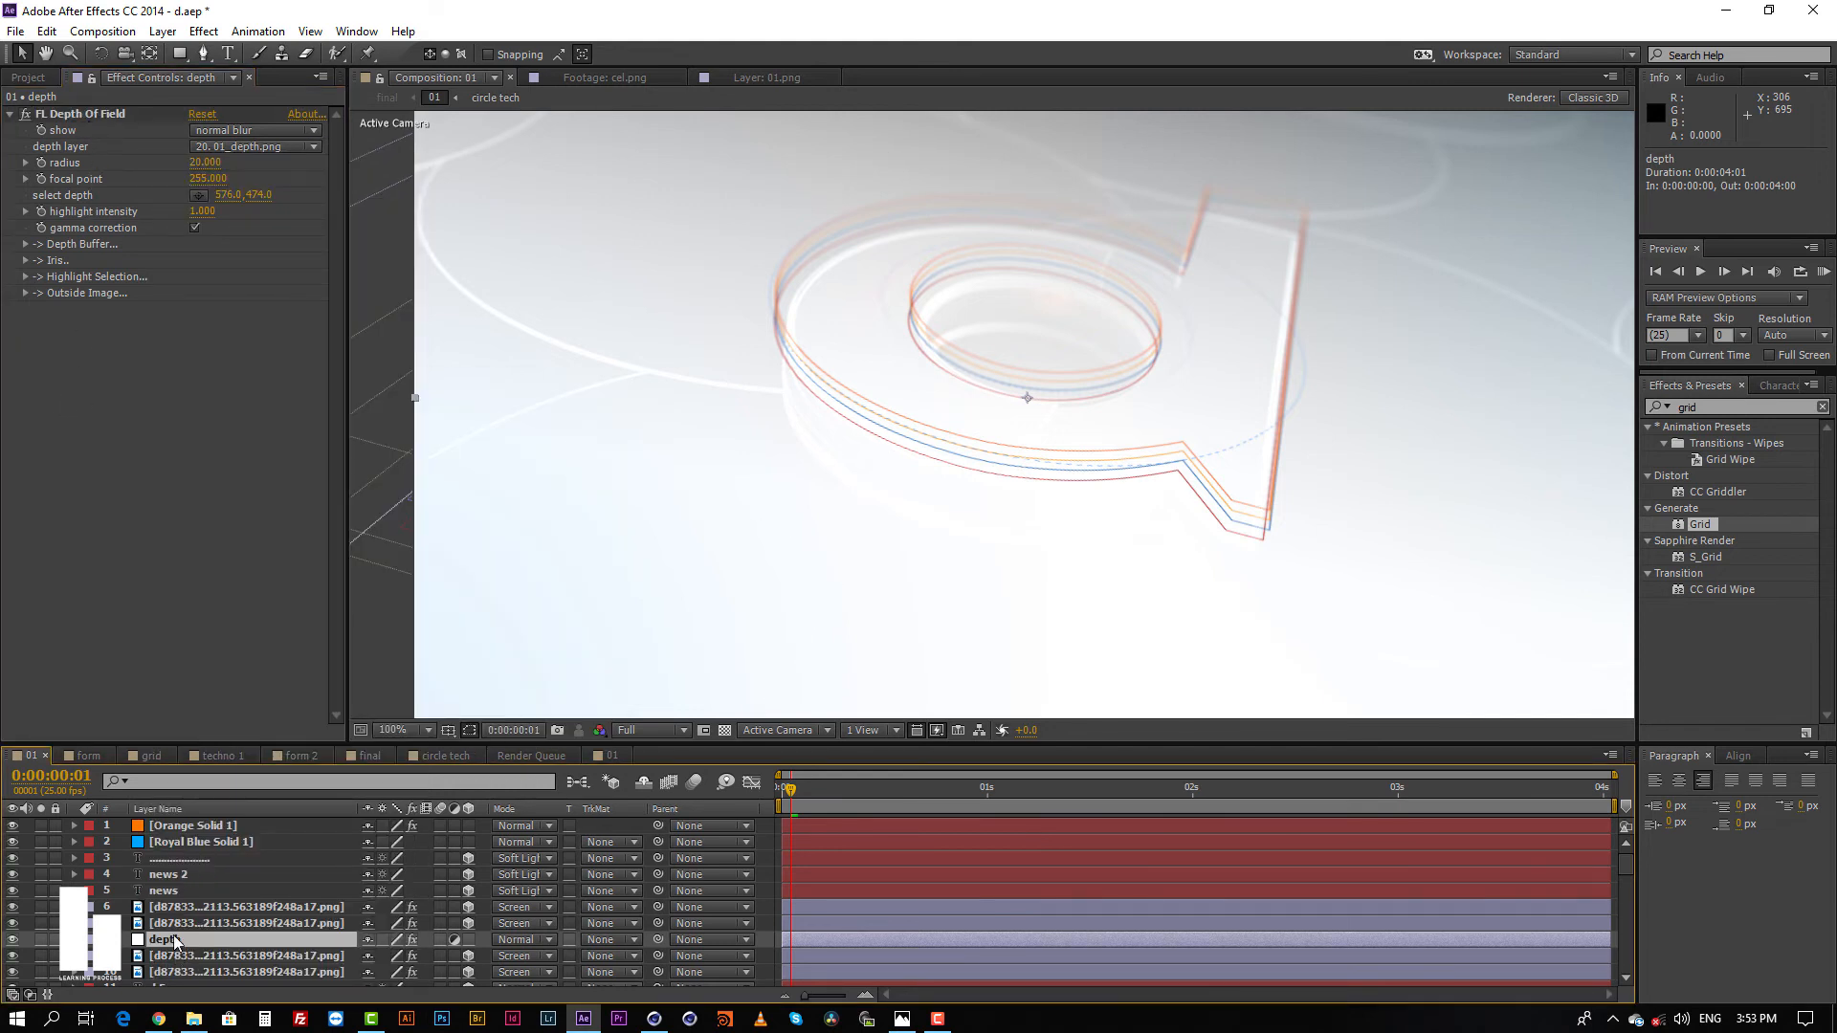
Step: Select the 01_depth.png layer and hide it again
scroll(175, 943, down, 1)
scroll(170, 919, down, 3)
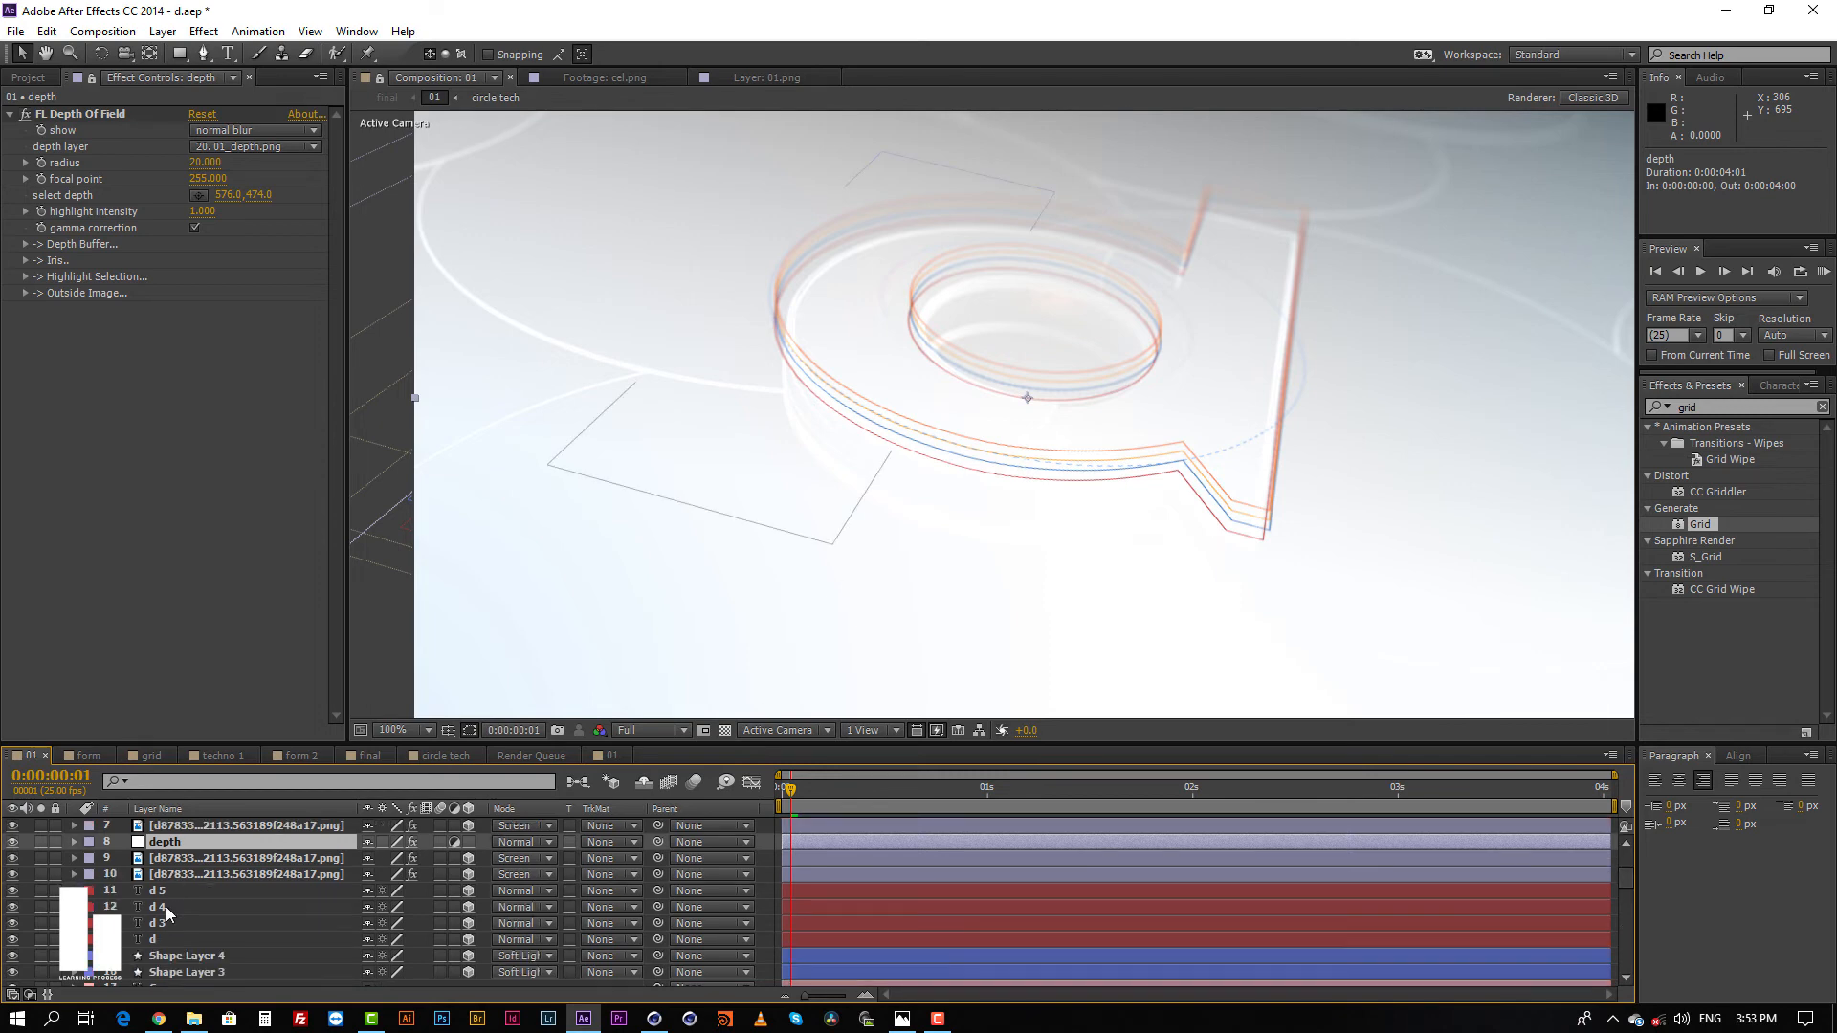
click(177, 941)
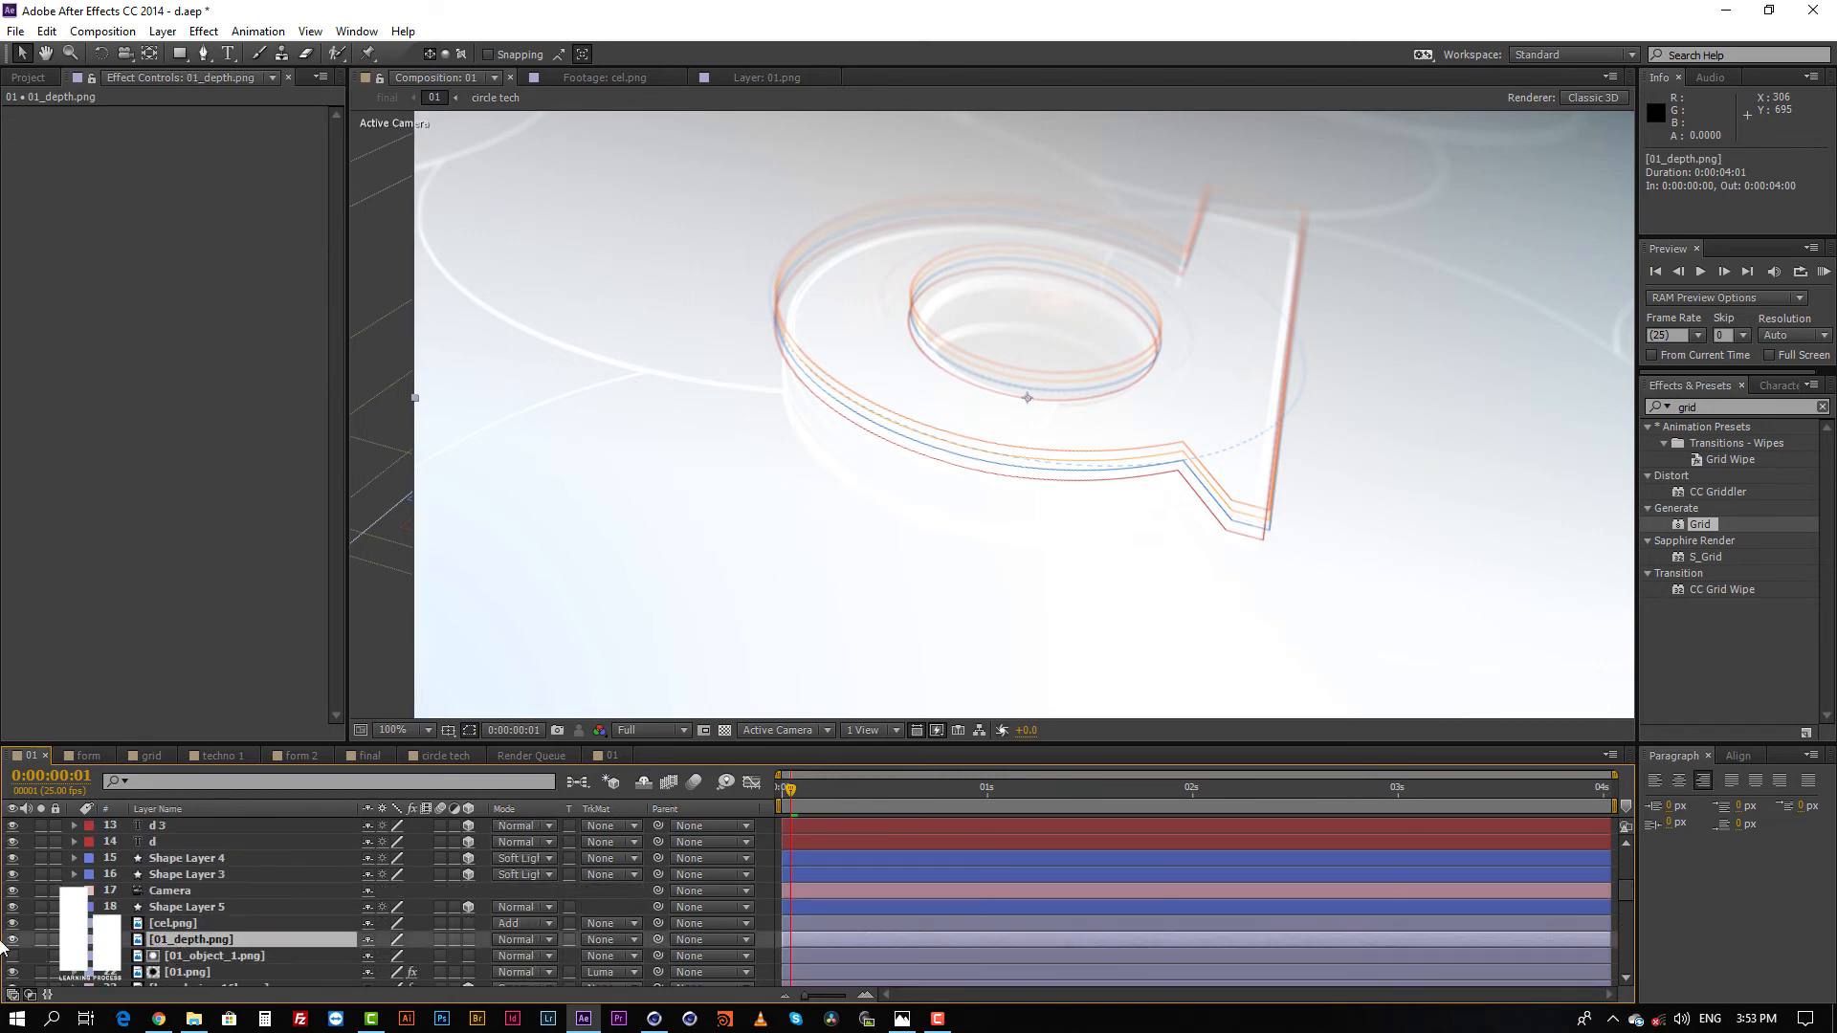
click(13, 940)
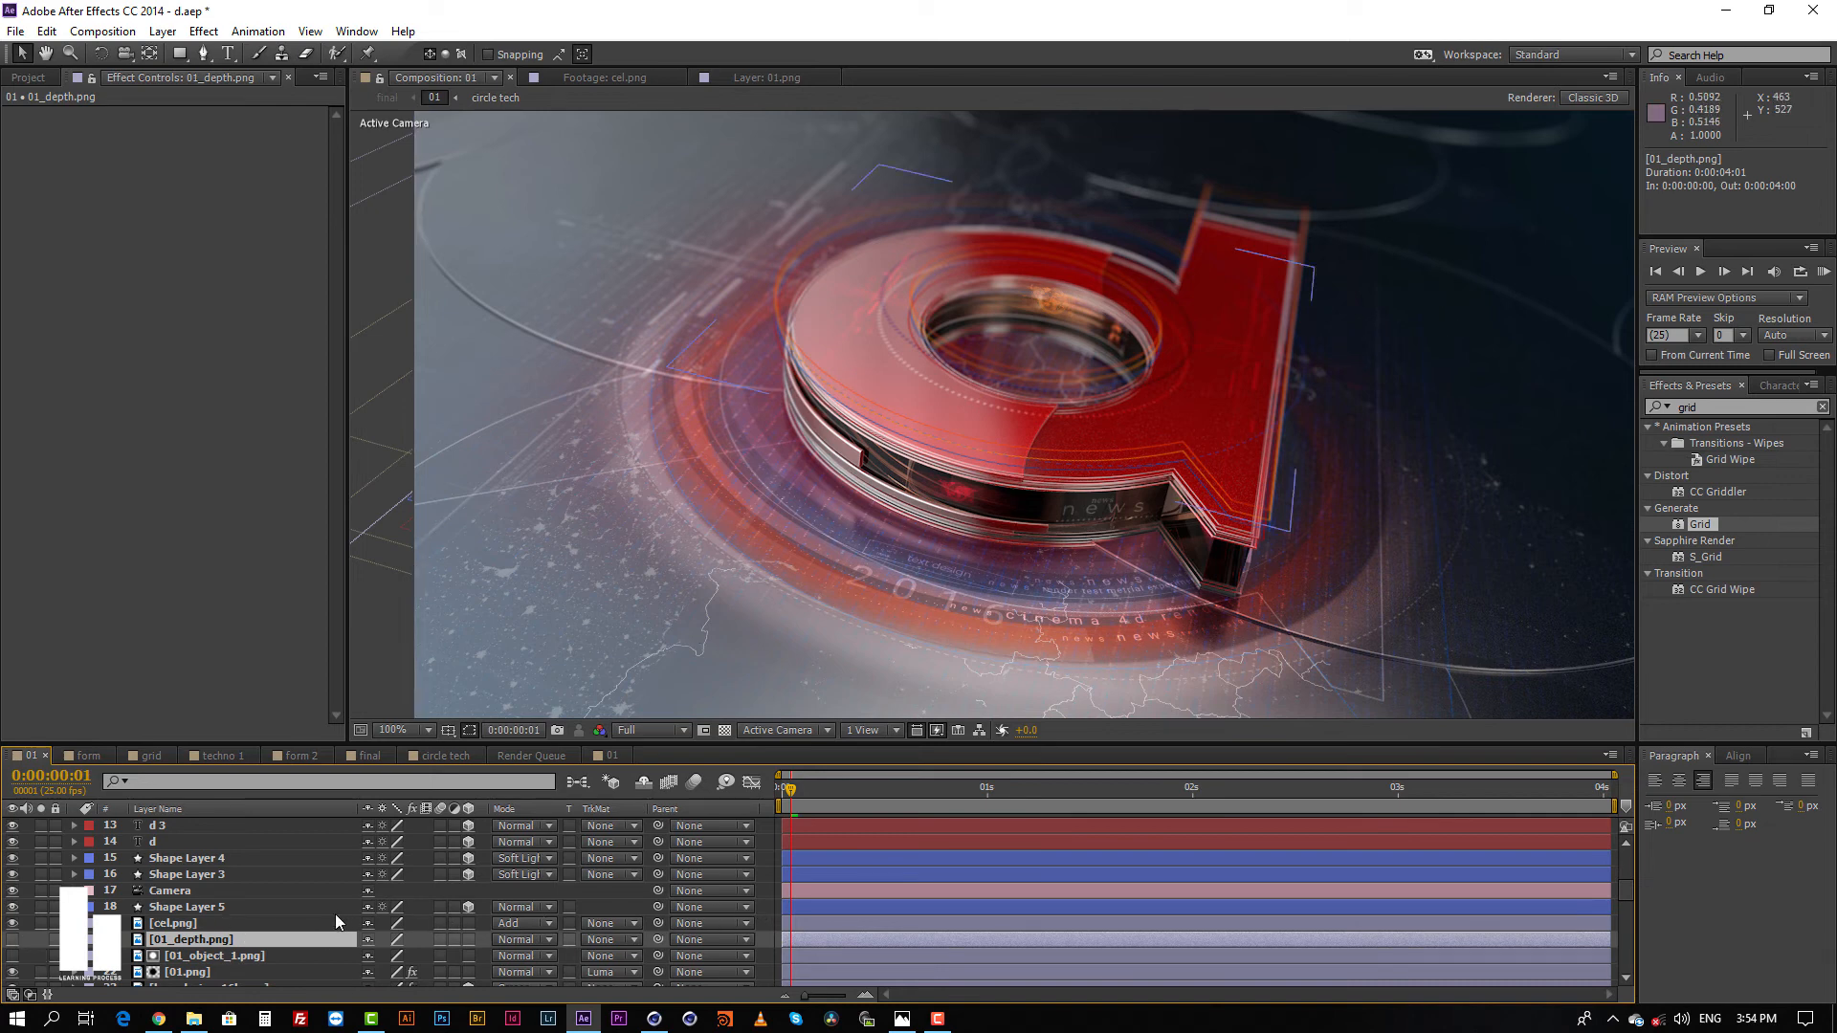
Step: Compare the composite with cel.png hidden and shown, and set that layer's blending mode to Add
click(169, 923)
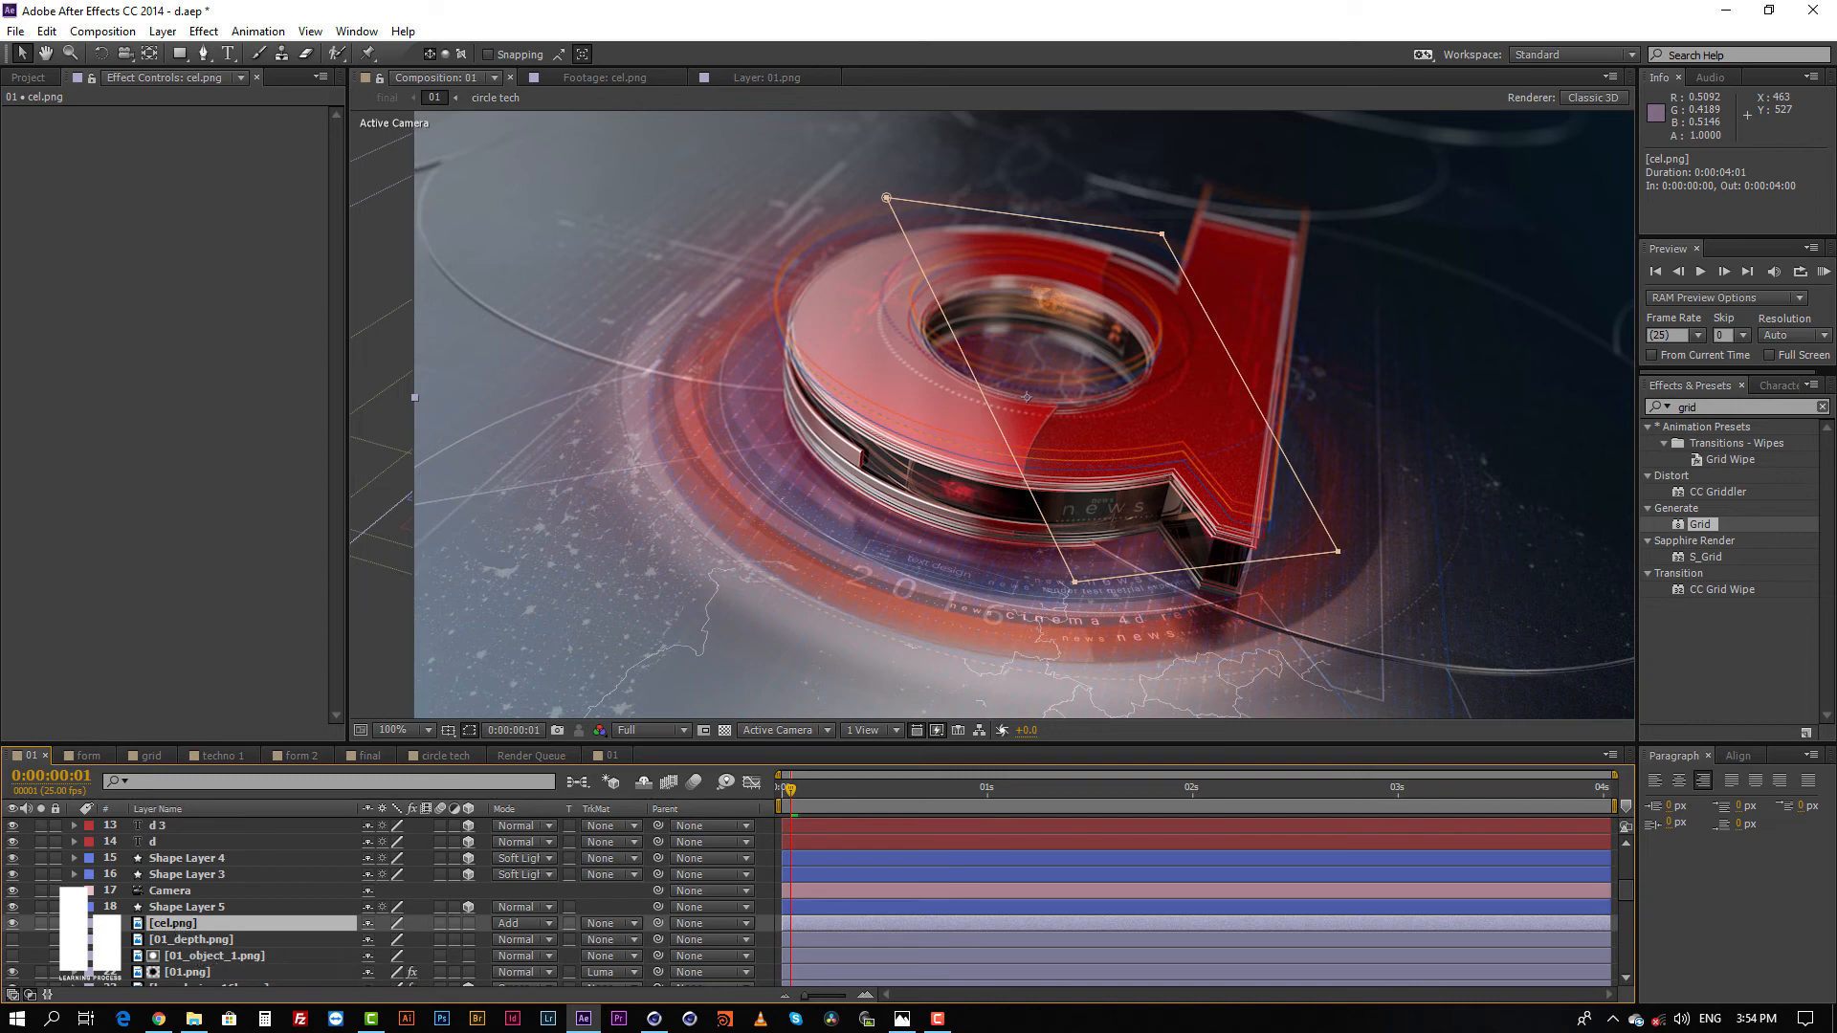
click(14, 924)
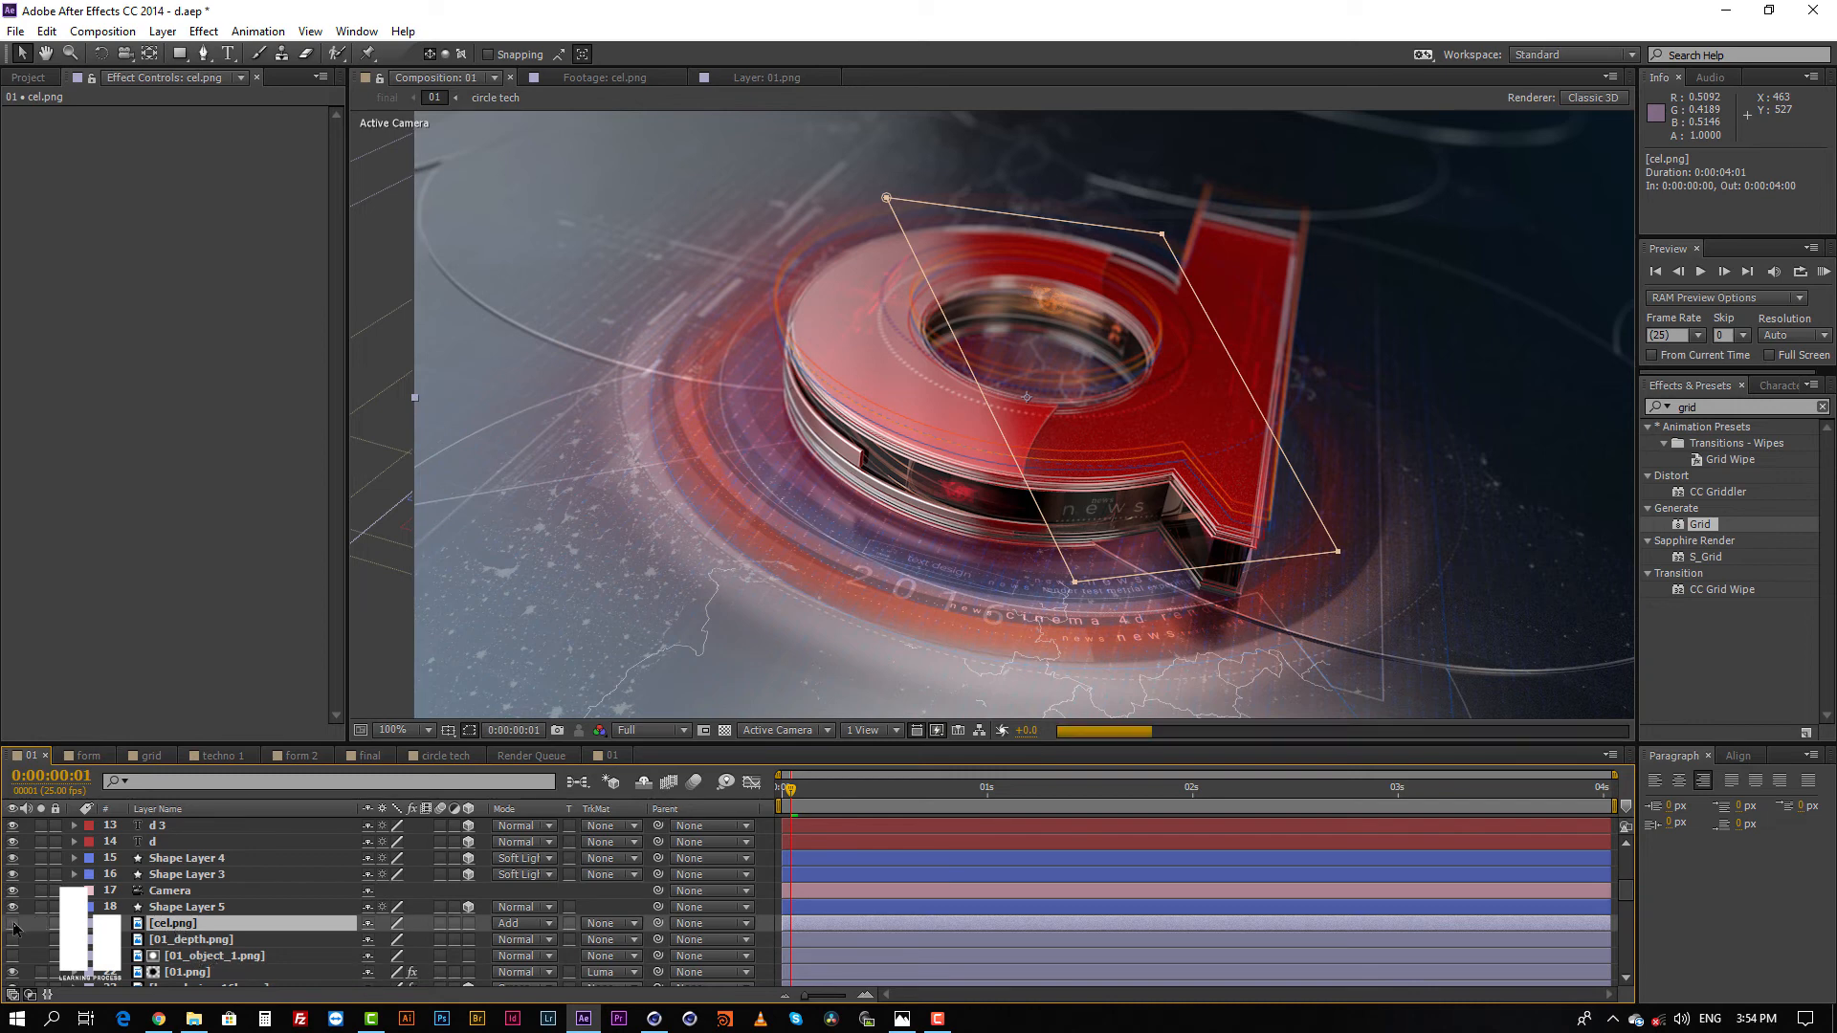
click(12, 924)
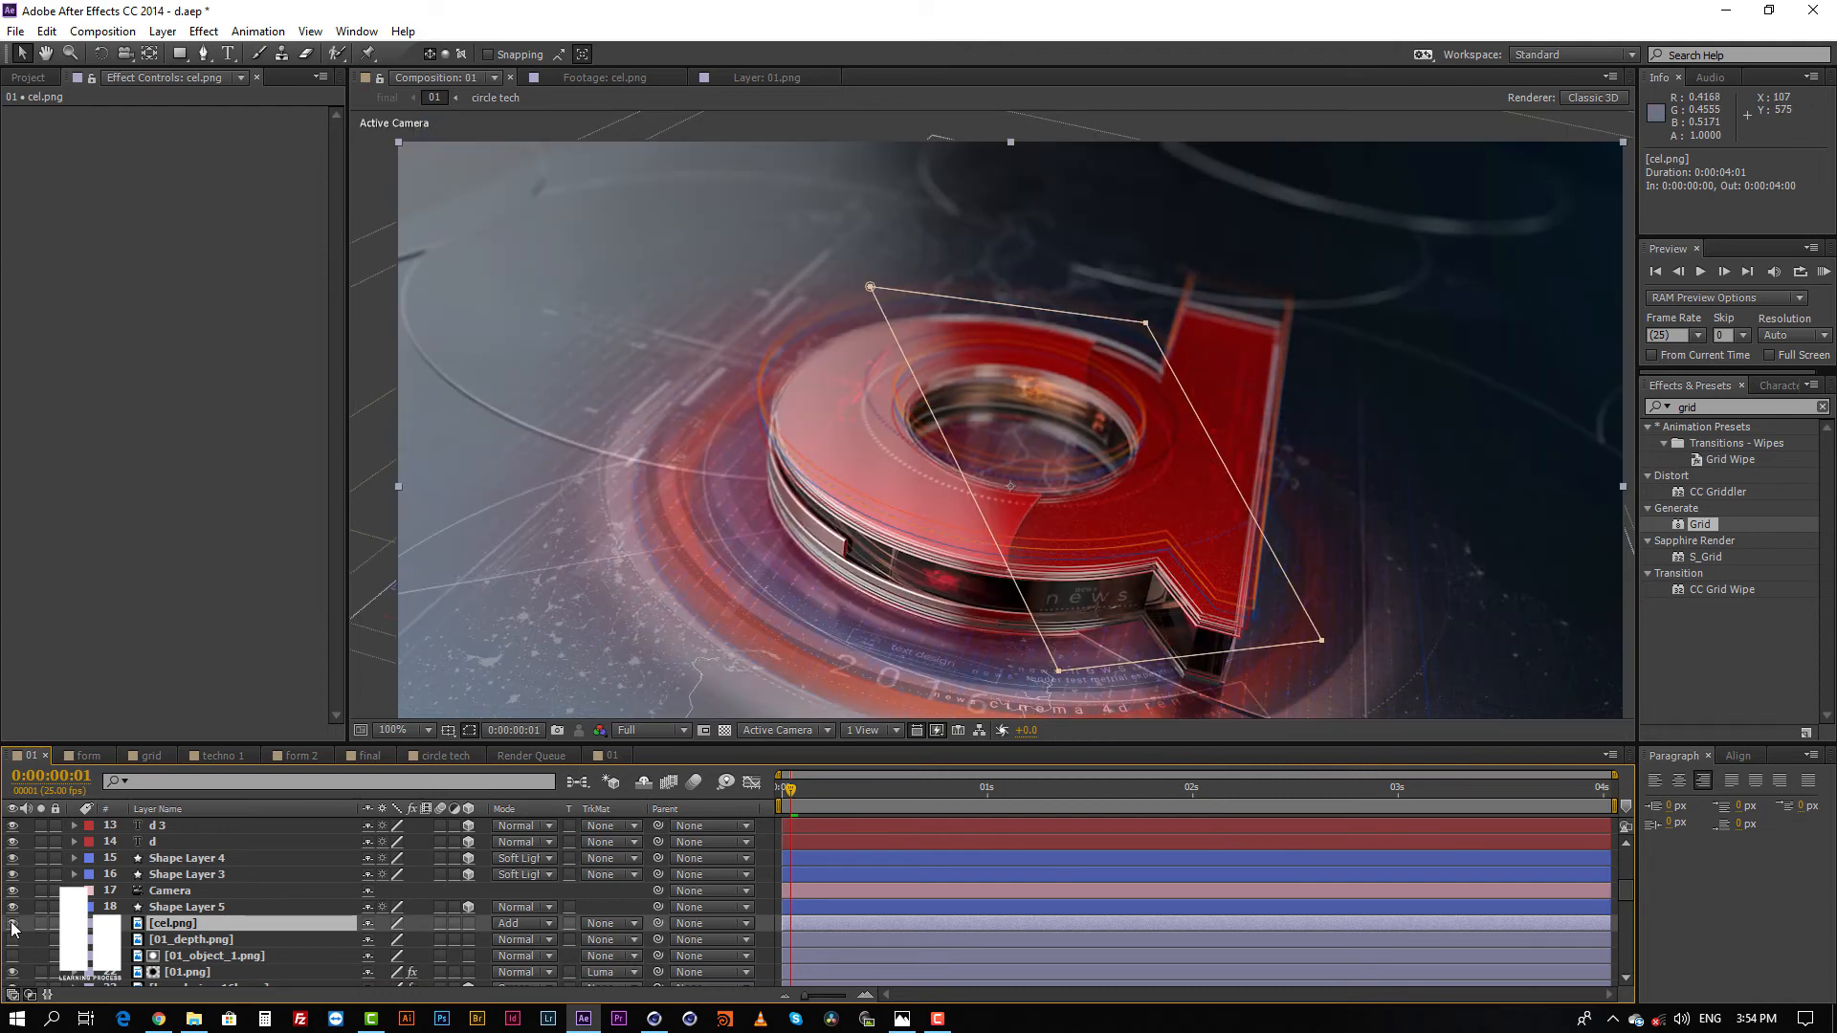
click(13, 925)
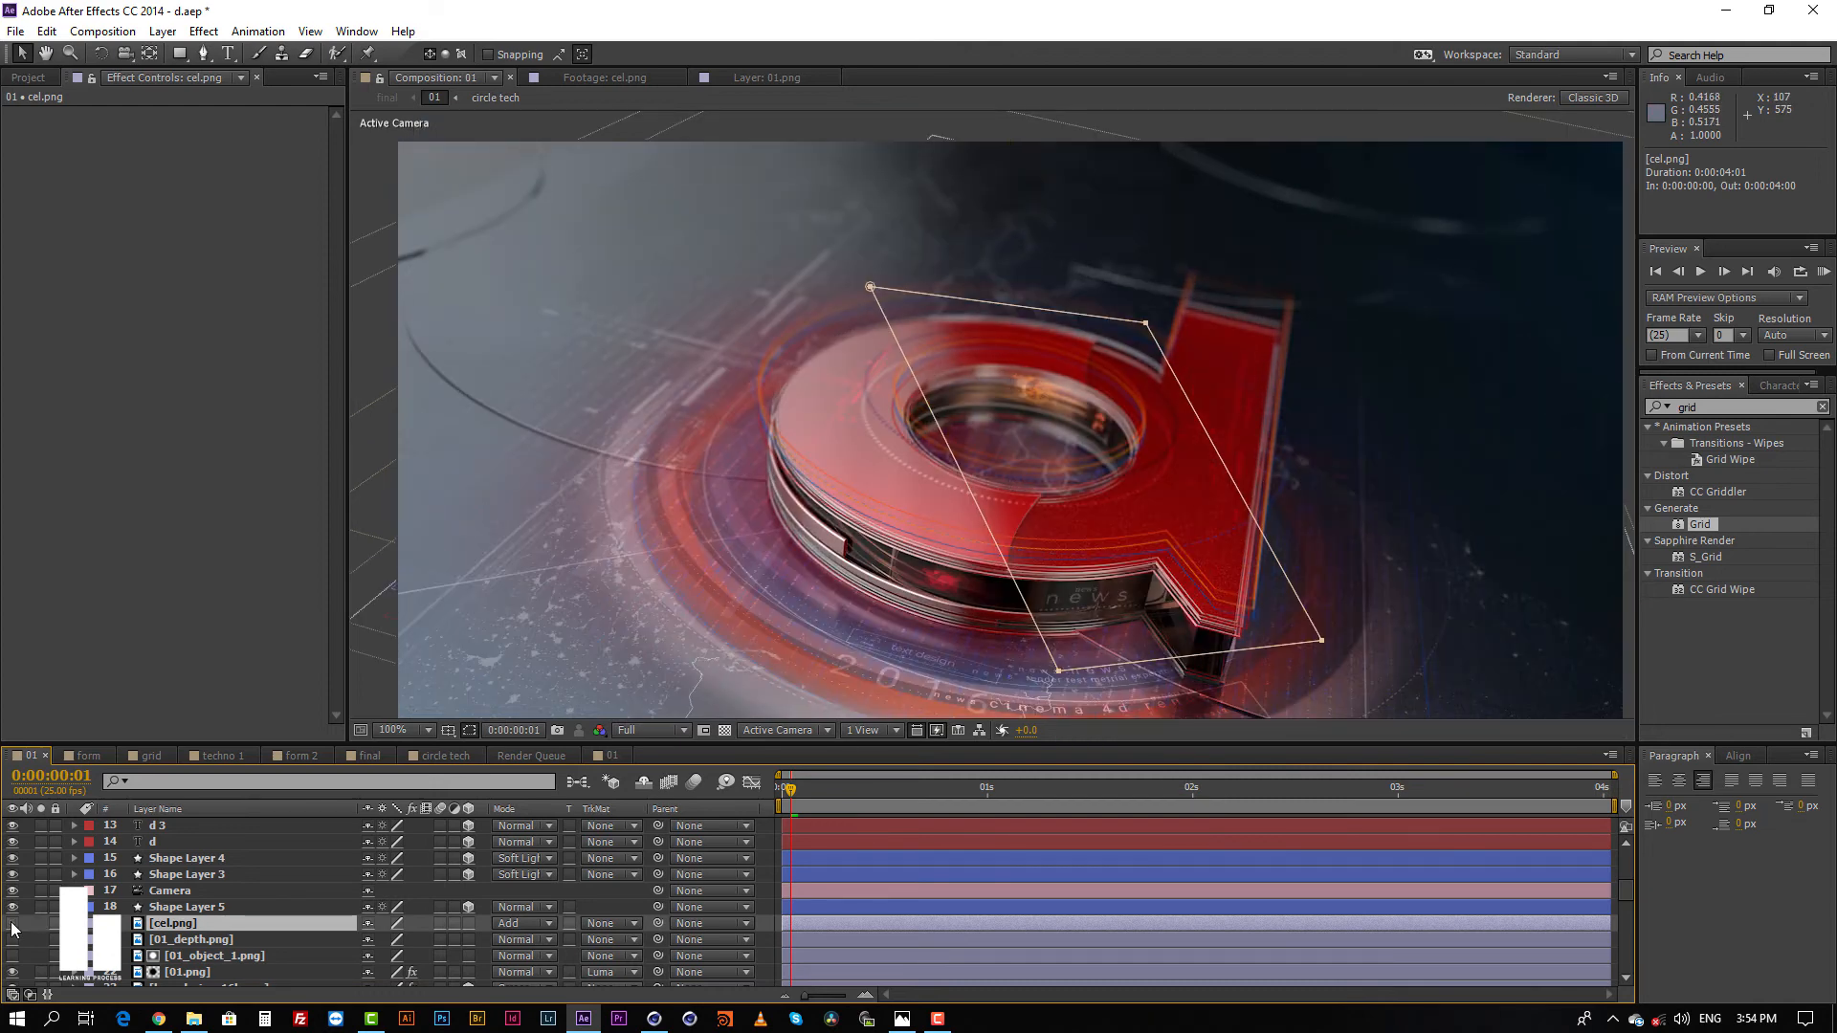
click(12, 924)
click(12, 924)
click(12, 924)
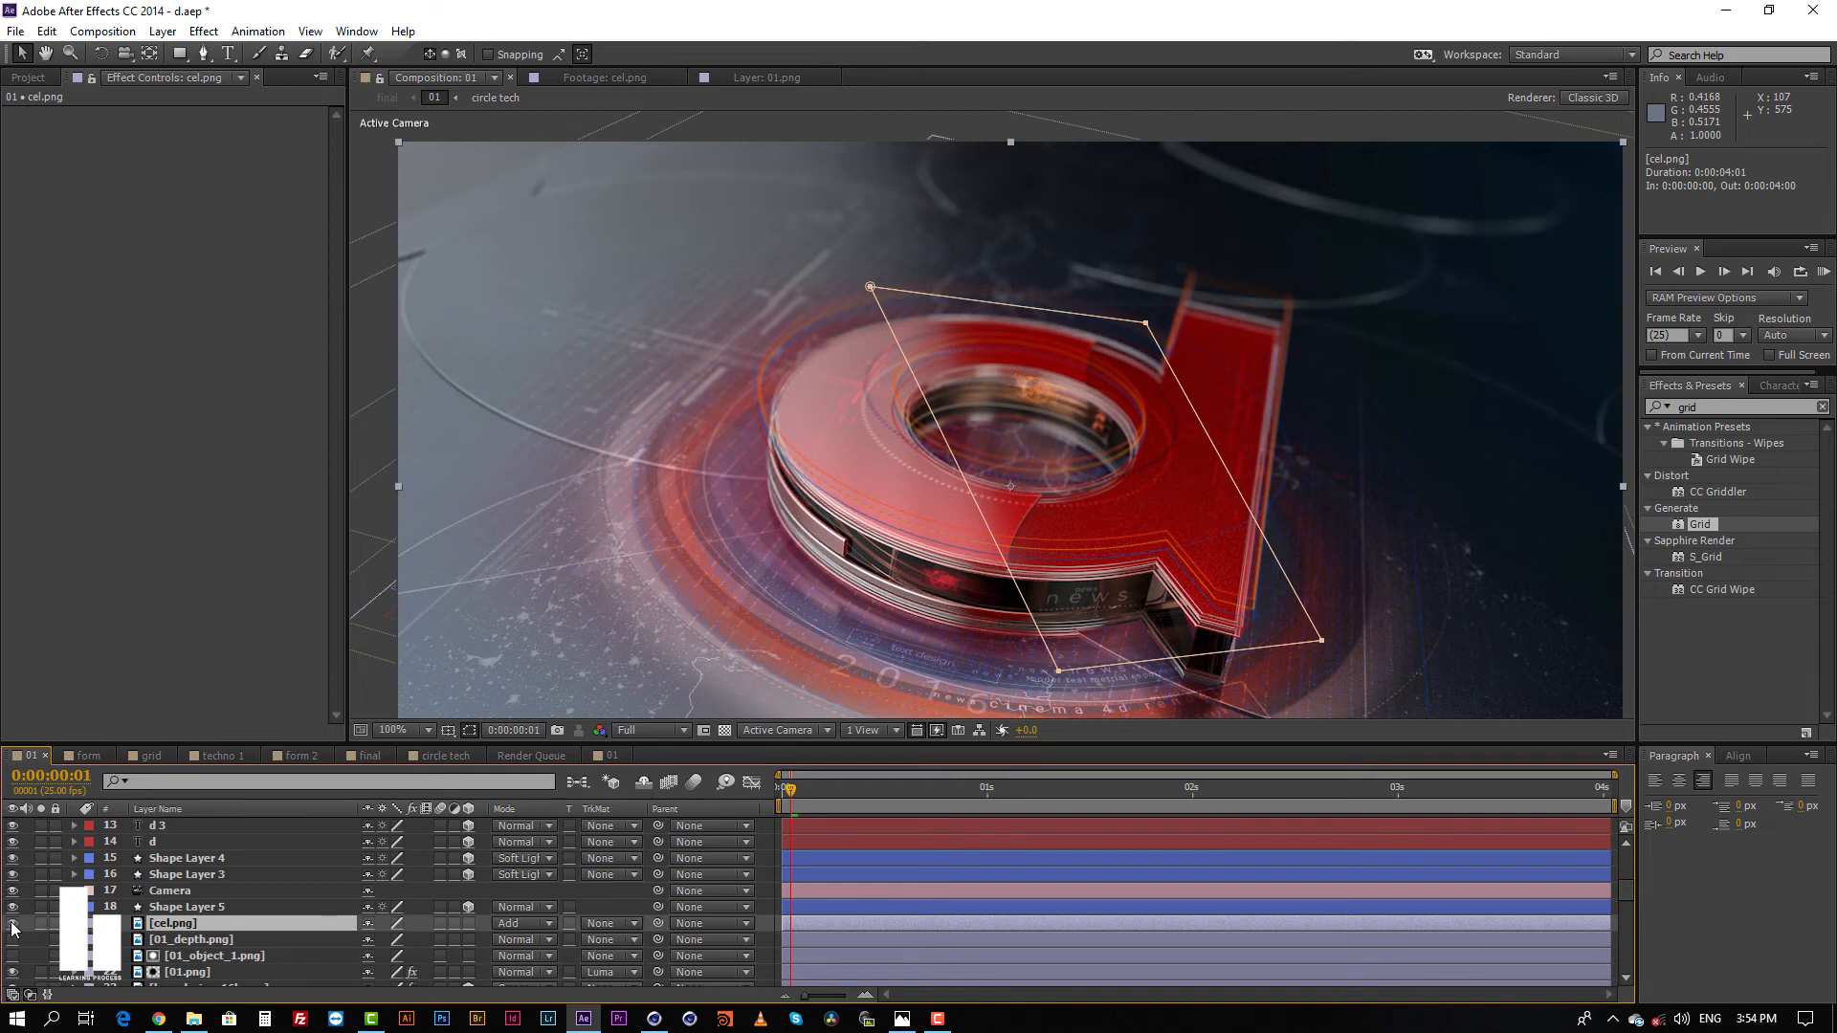
click(13, 924)
click(13, 924)
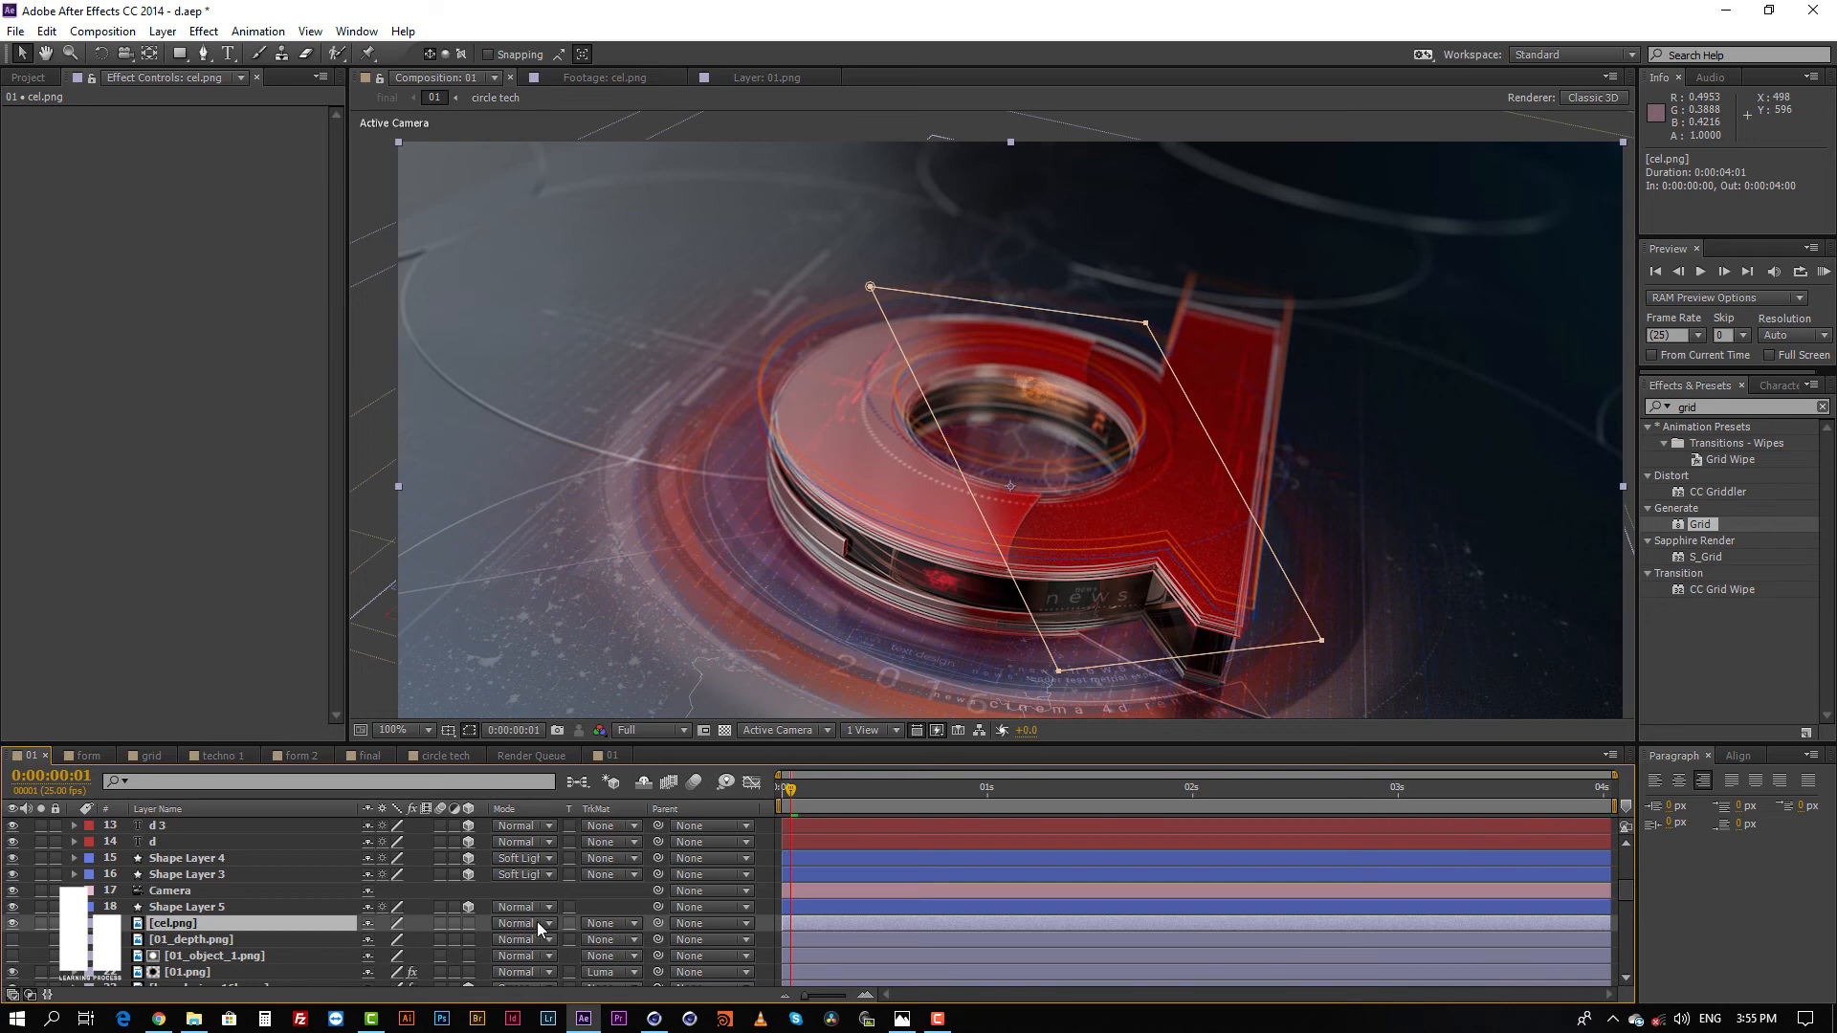
click(536, 923)
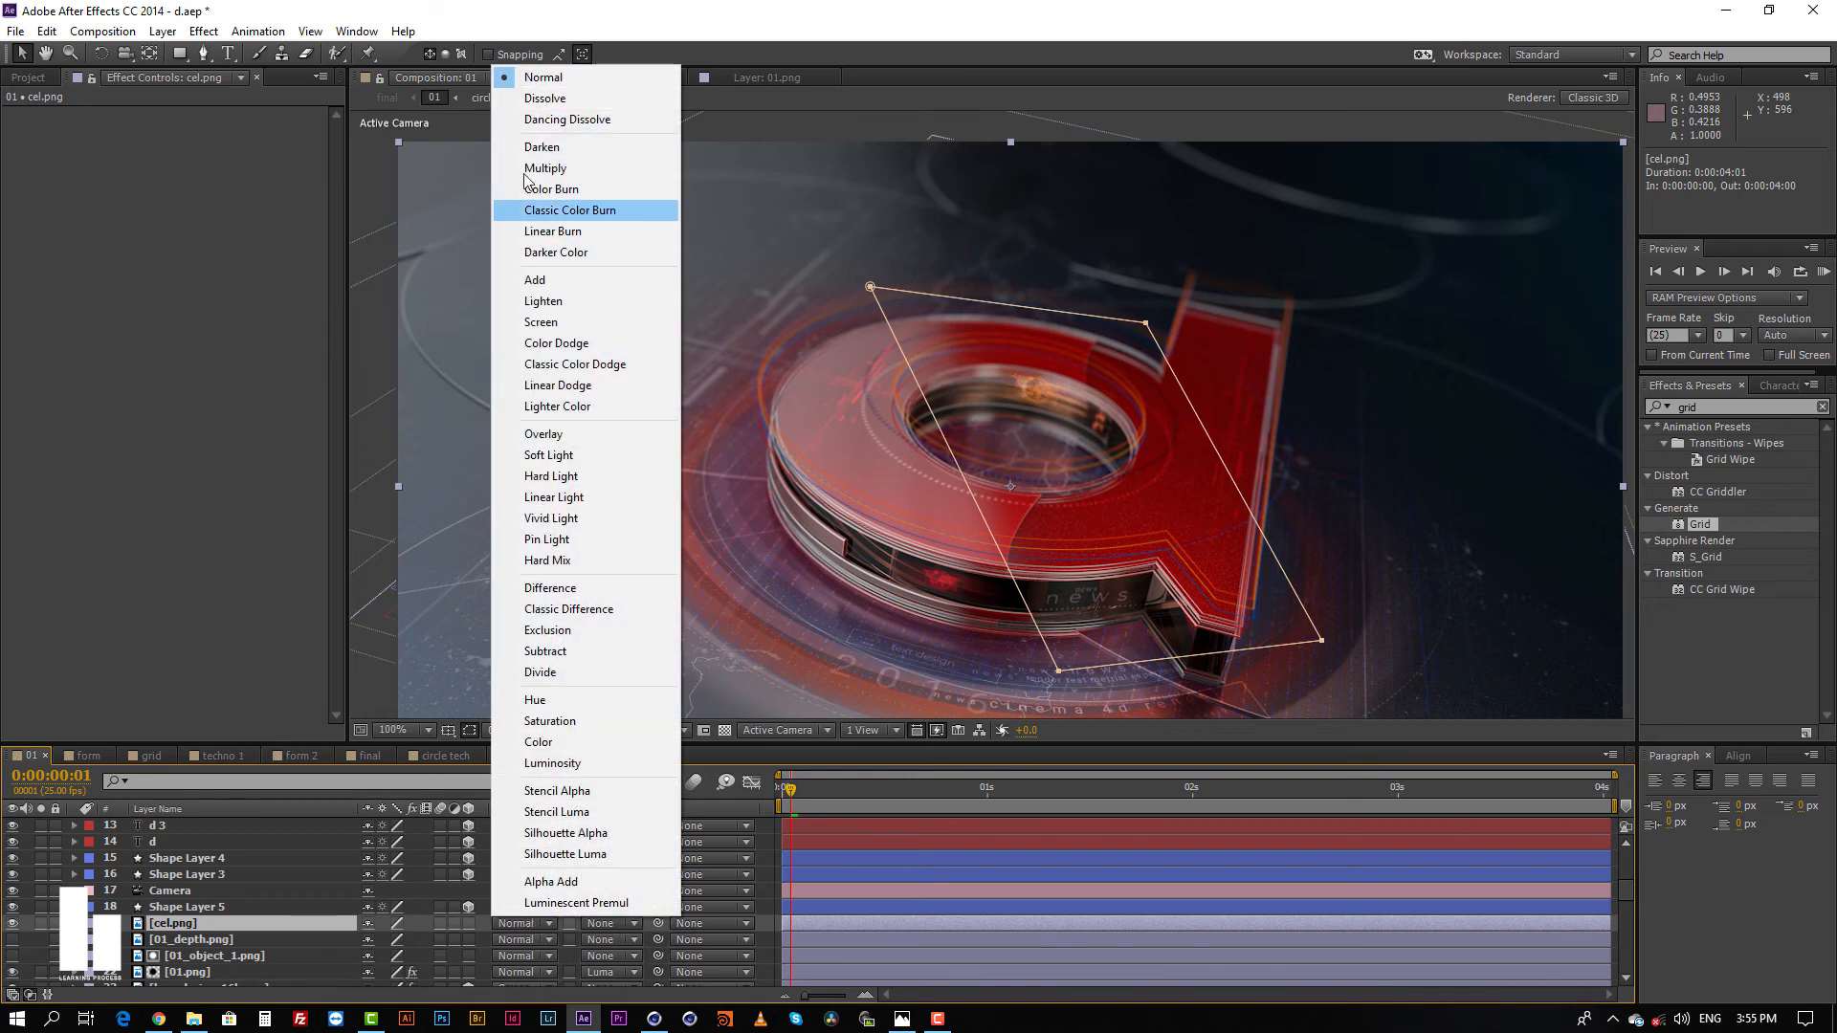
click(548, 282)
Step: Select Shape Layer 5, Shape Layer 3 and the d text layers one by one to inspect their outlines
click(825, 907)
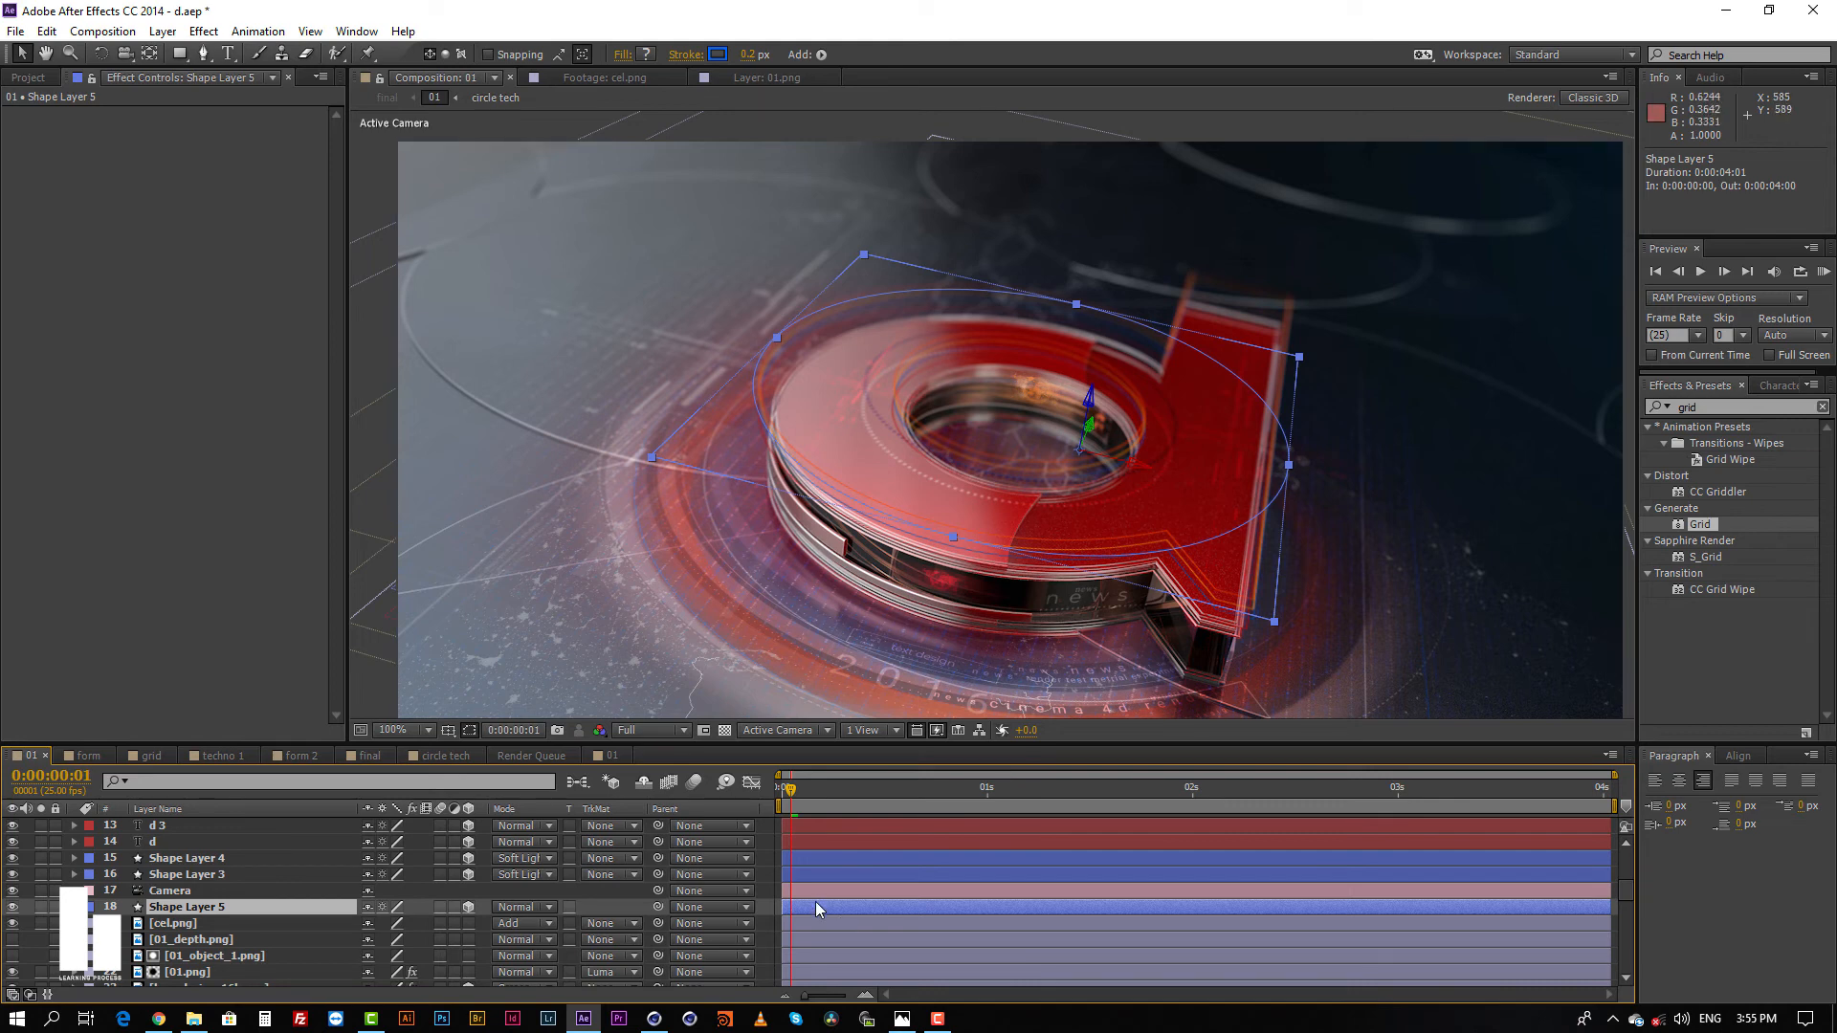
click(815, 874)
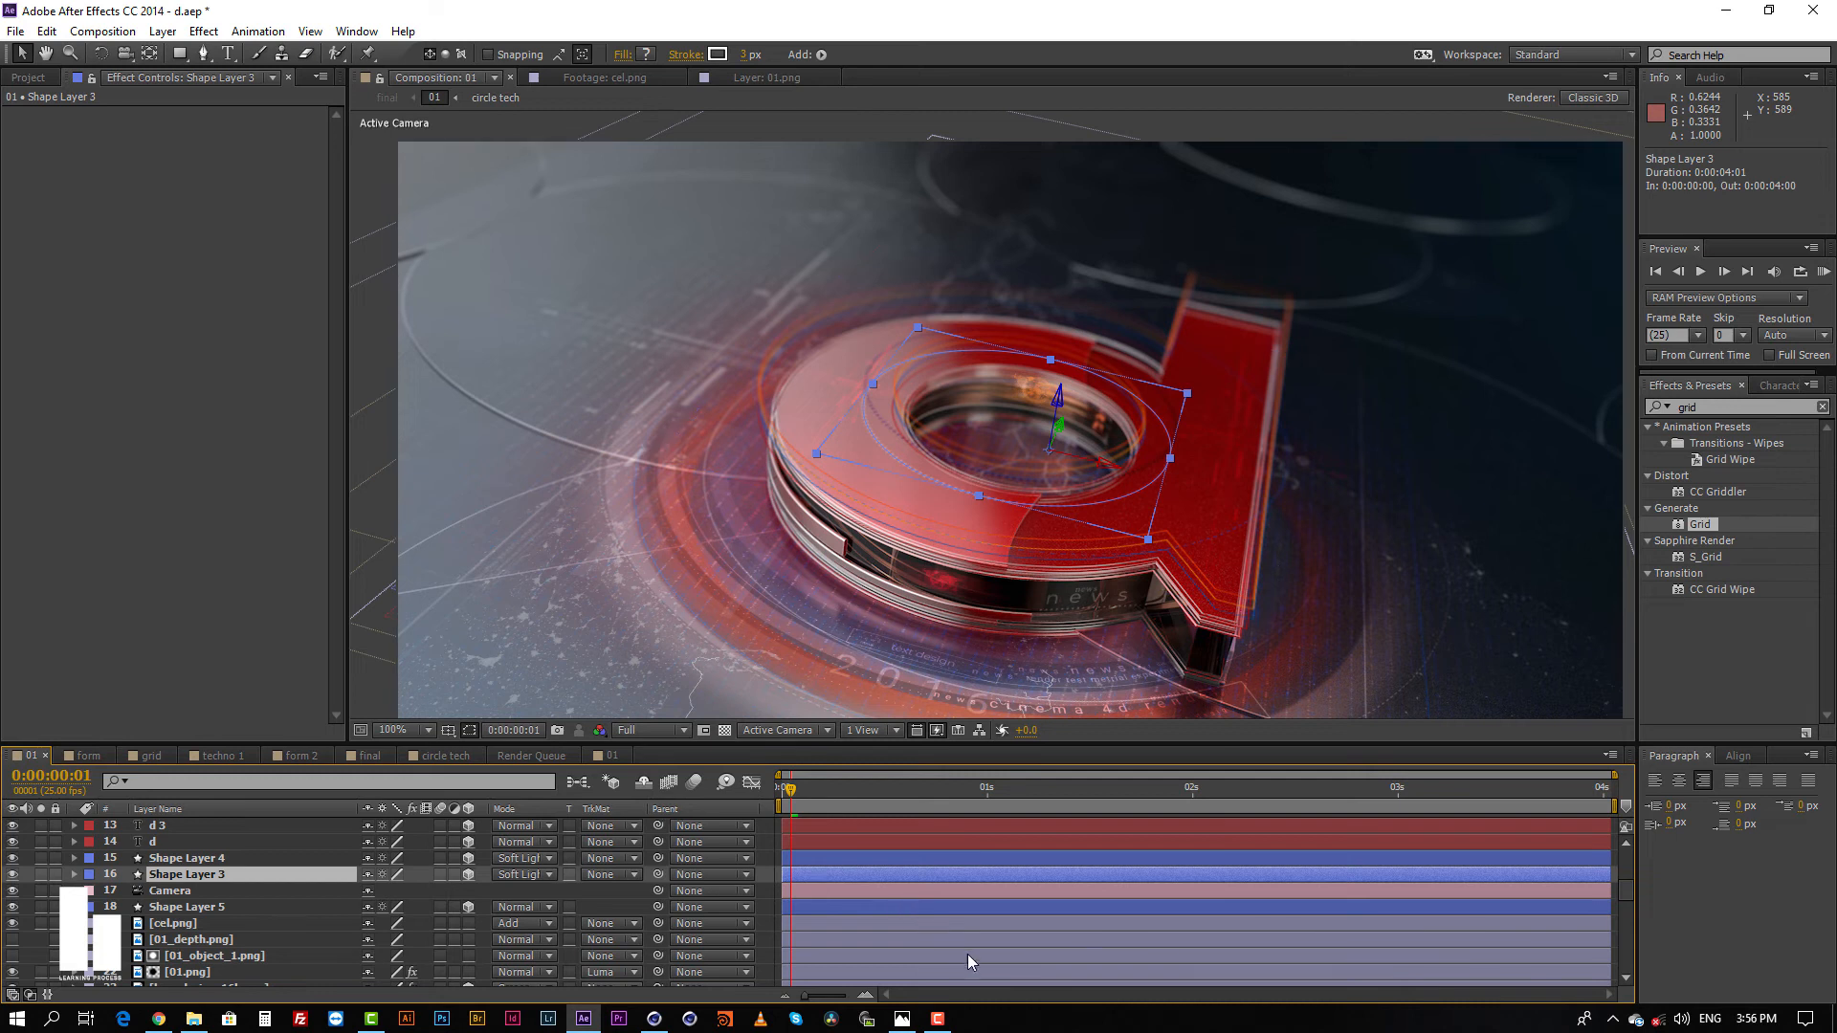
scroll(840, 861, up, 1)
click(840, 857)
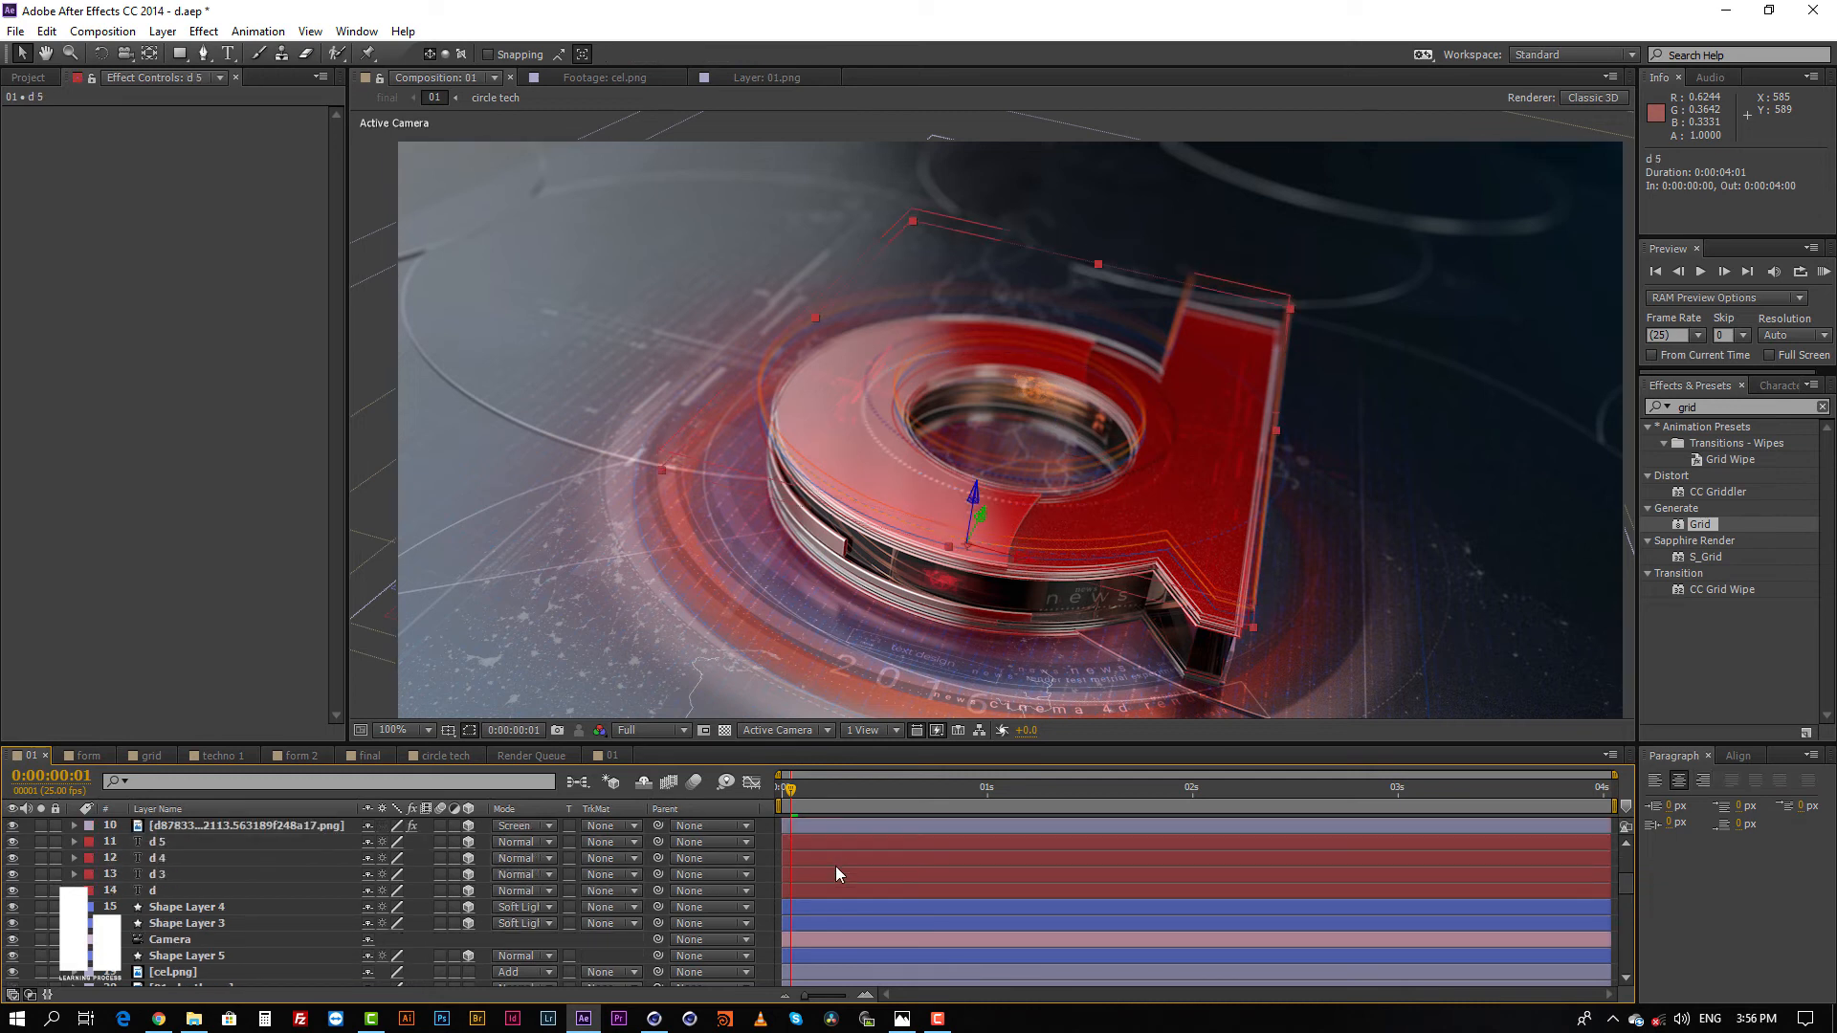
click(833, 877)
click(825, 894)
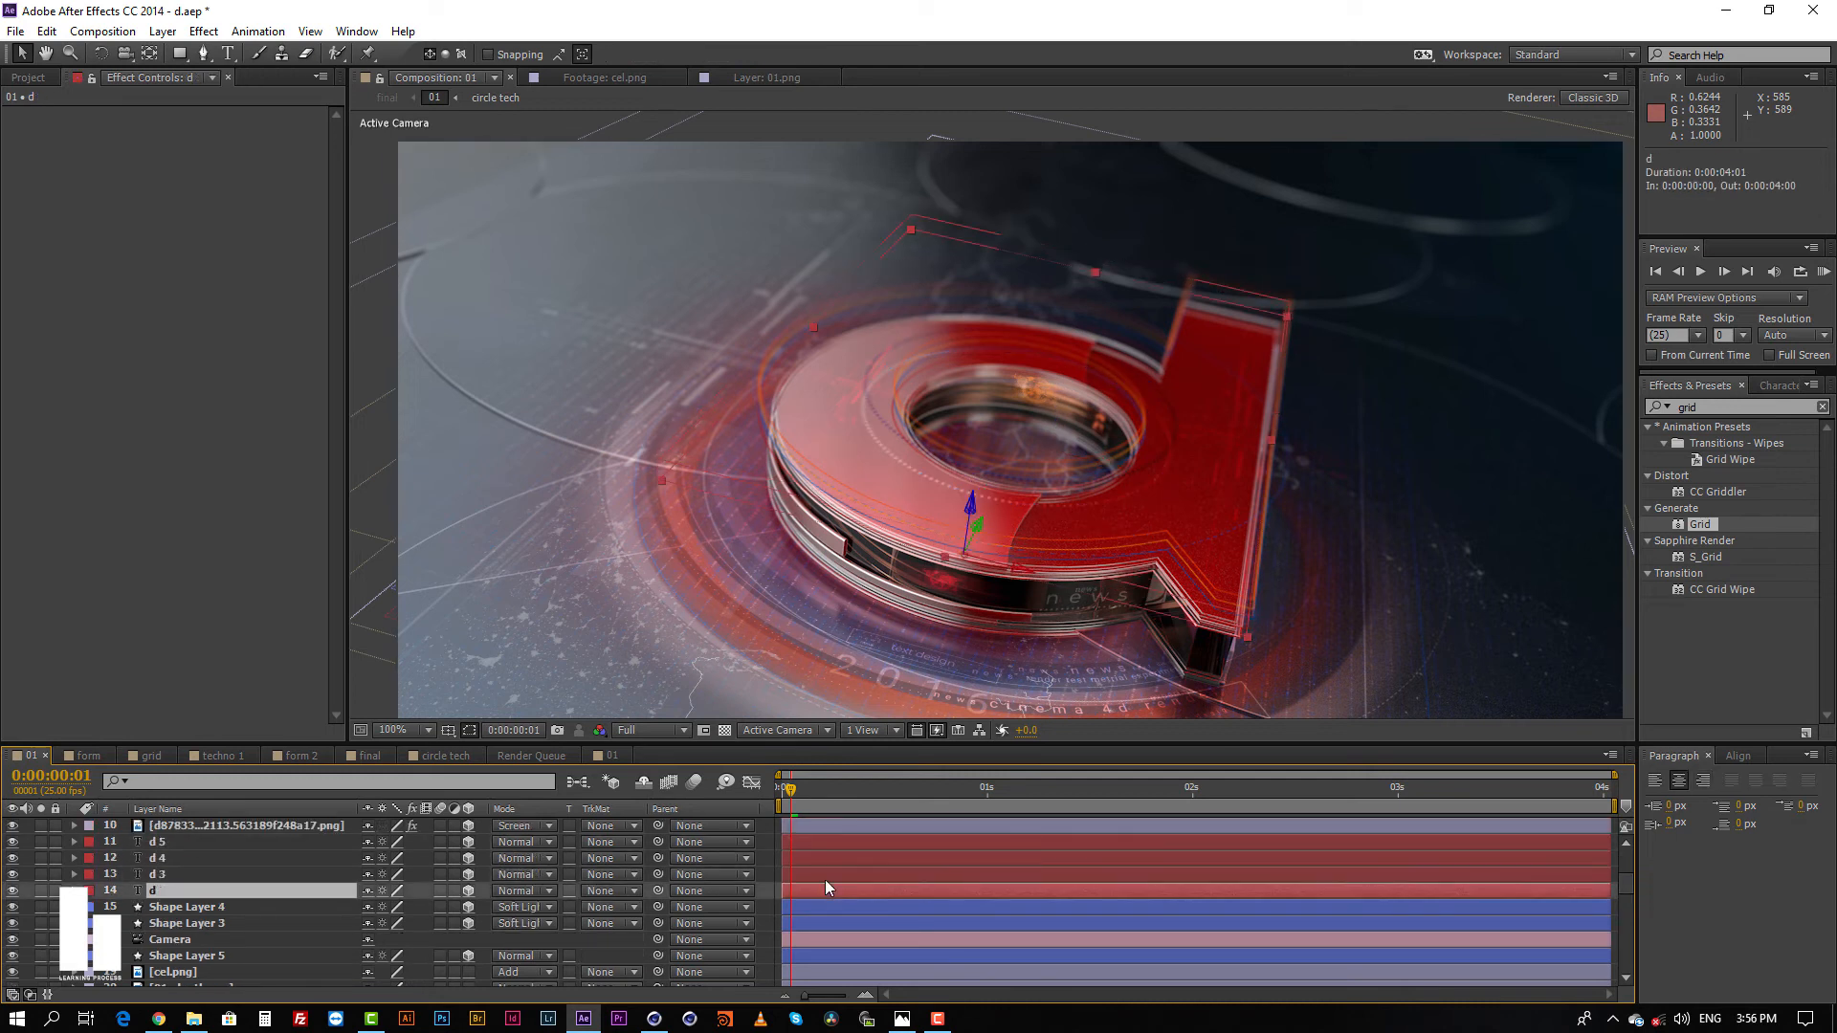
Step: Try shifting text layer d 3 slightly along its depth axis, undo the move, and view its character settings
click(825, 878)
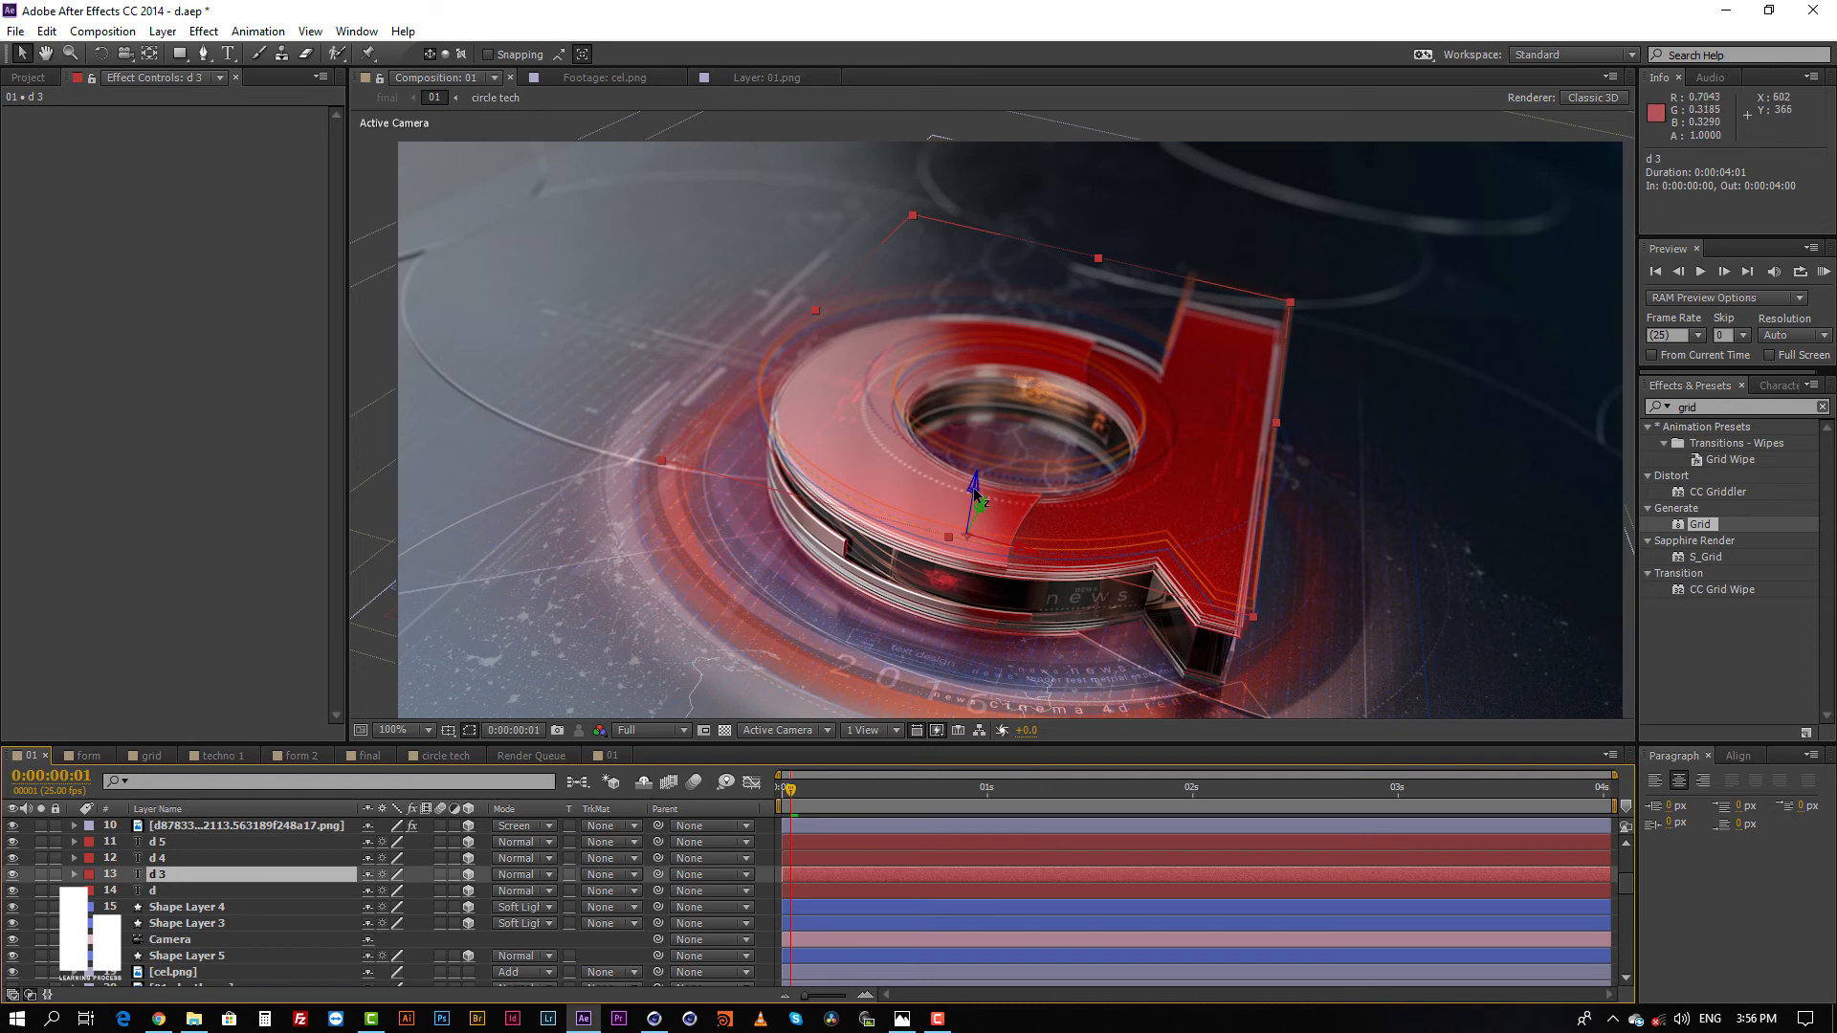
drag(975, 491, 971, 498)
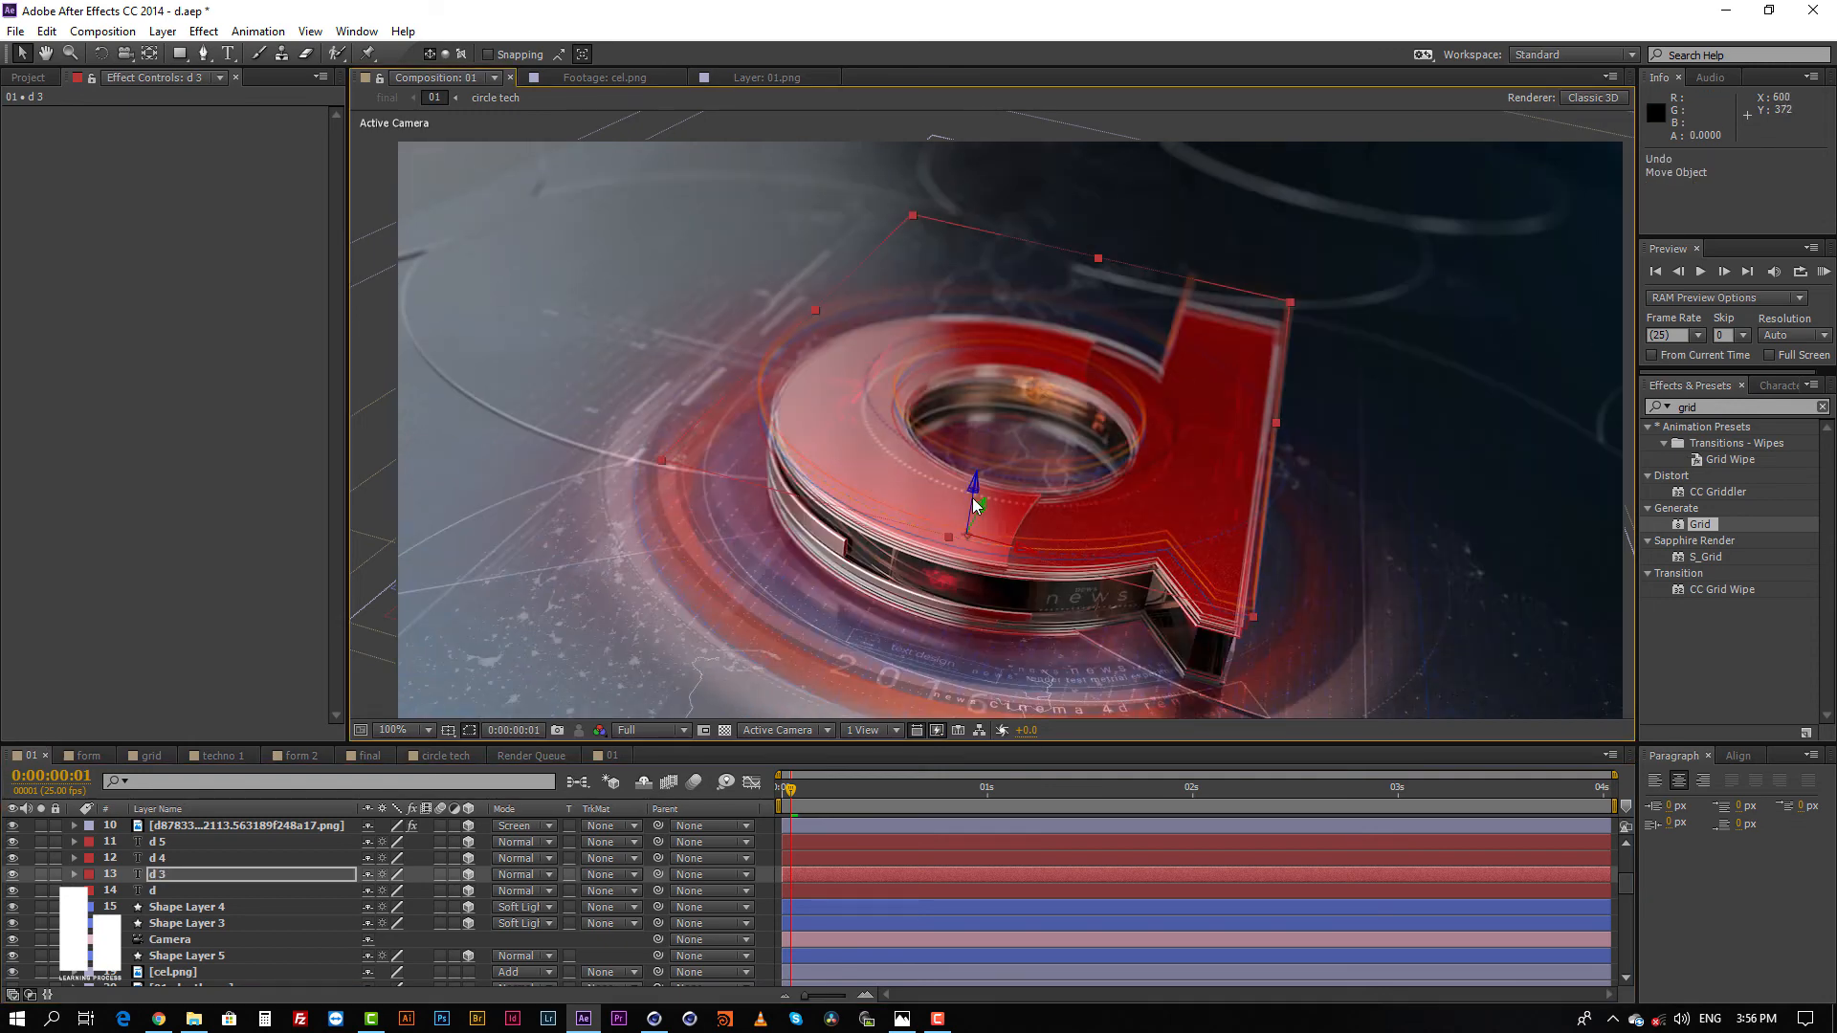
click(1777, 385)
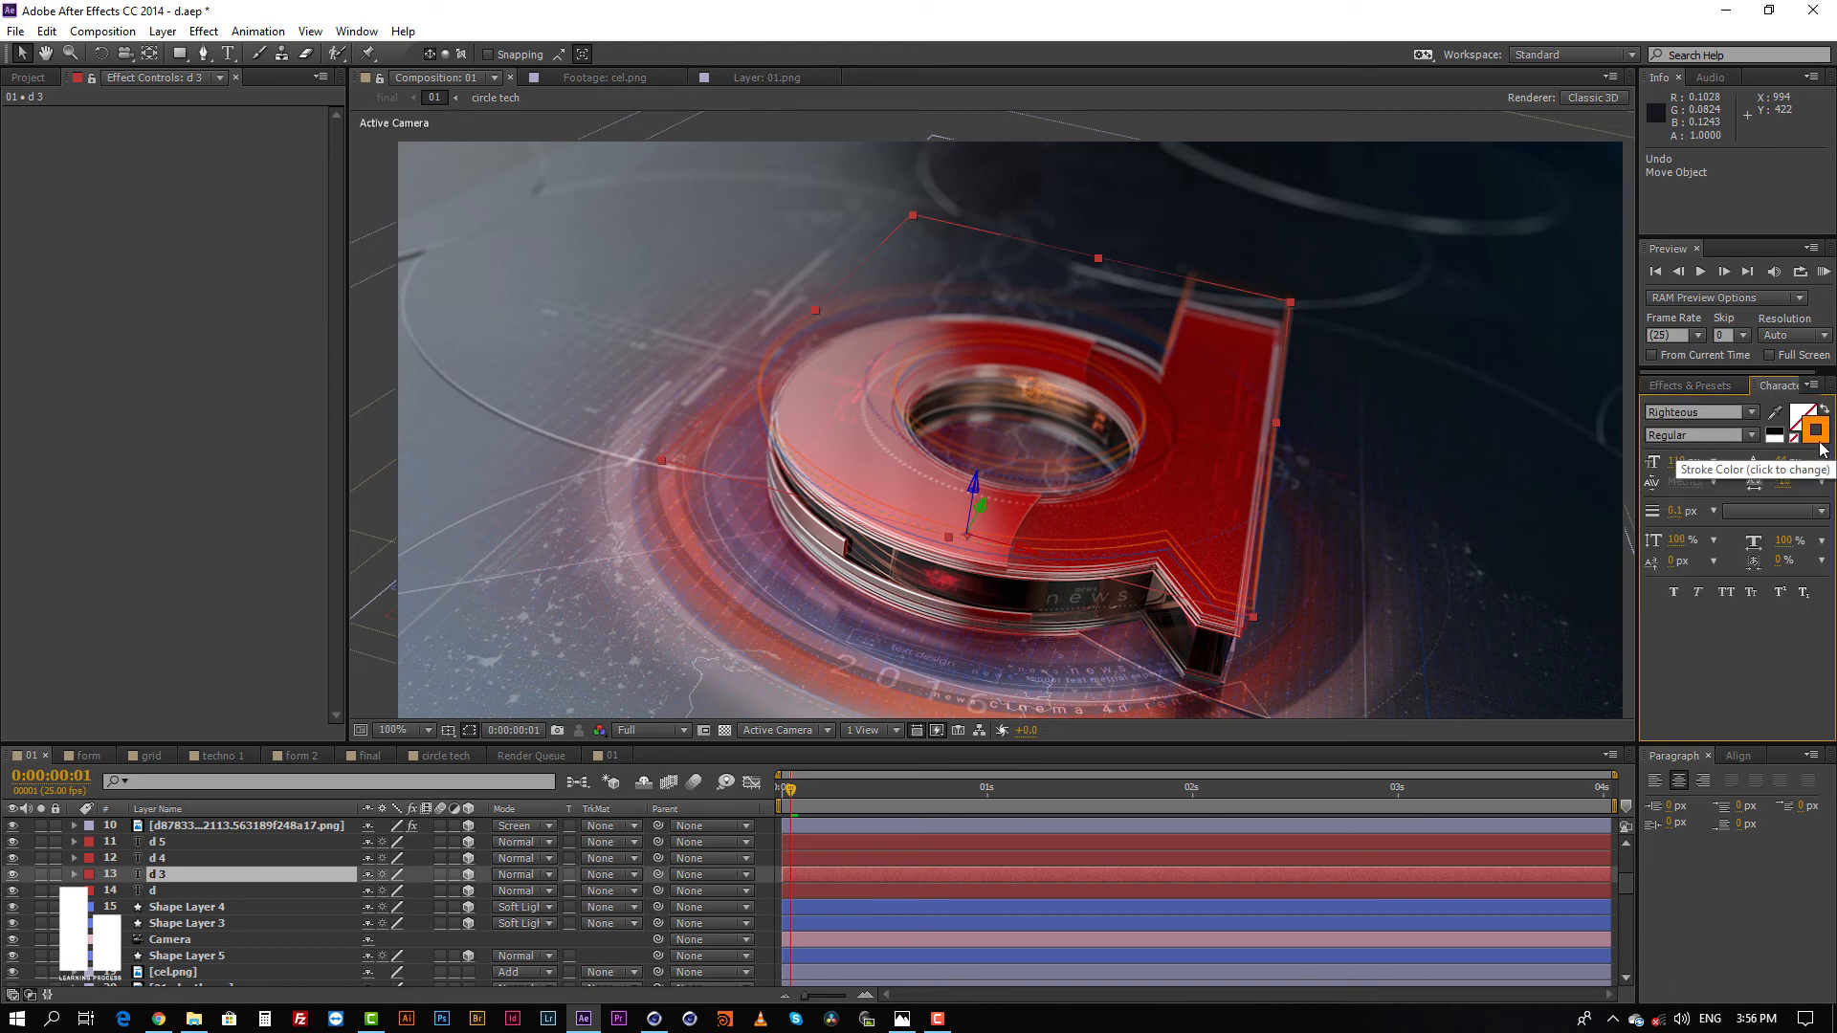
Step: Select the PNG image layer directly above text layer d 5 to examine its Color Balance (HLS) effect
scroll(813, 875, up, 3)
click(814, 874)
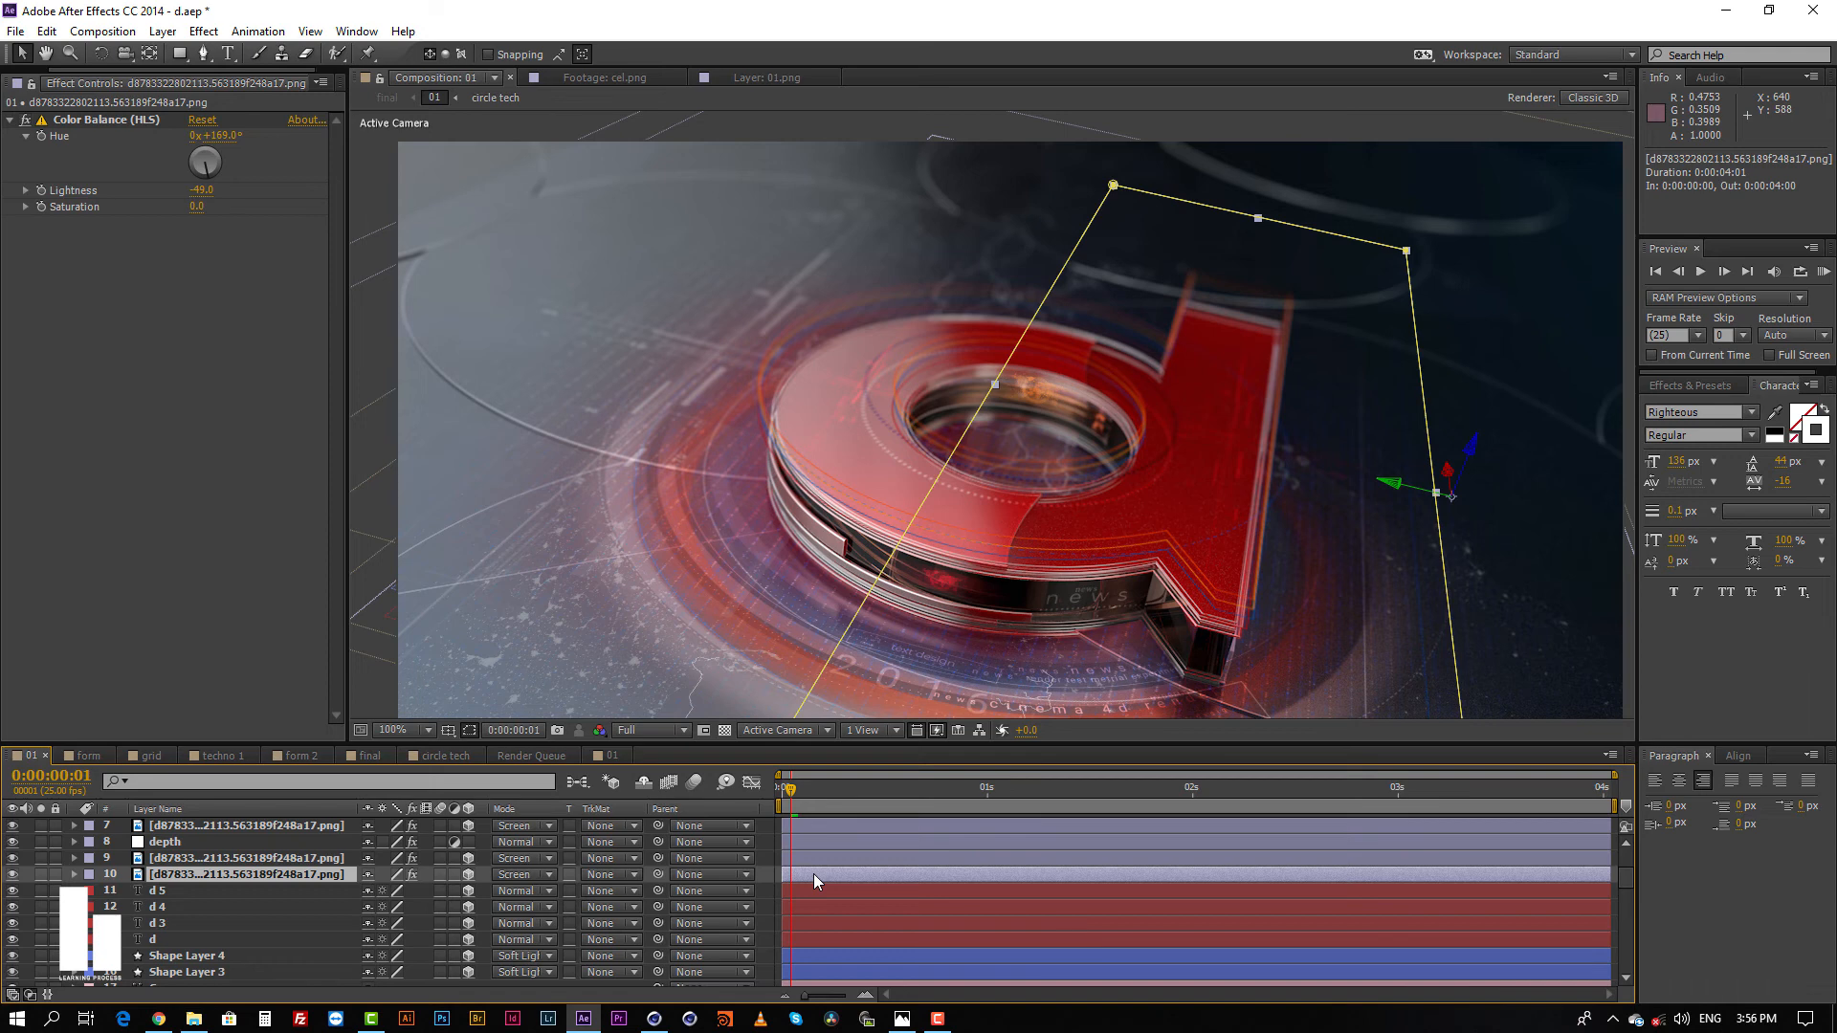
Step: Select the layers above text layer d 5 one by one, from the PNG images and depth to Orange Solid 1, the line text and news layers
scroll(813, 874, up, 2)
click(814, 874)
click(822, 859)
click(824, 840)
click(823, 831)
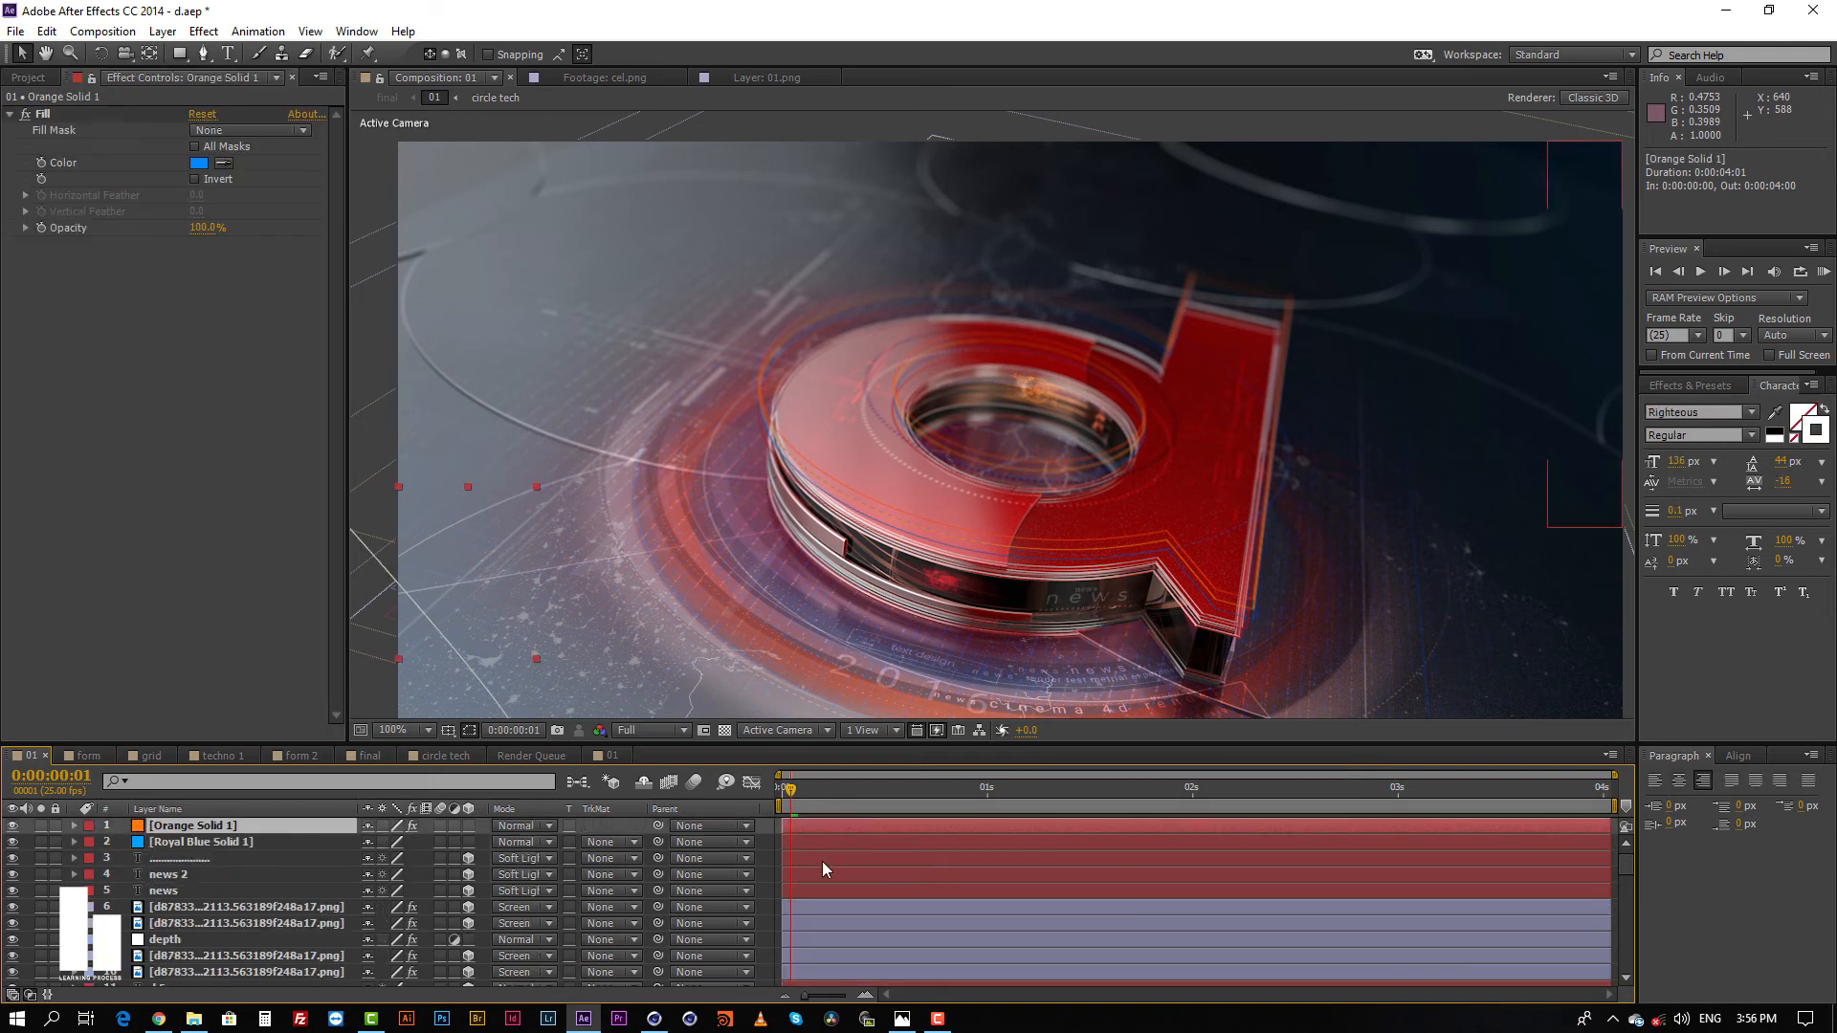
click(822, 859)
click(820, 878)
click(819, 892)
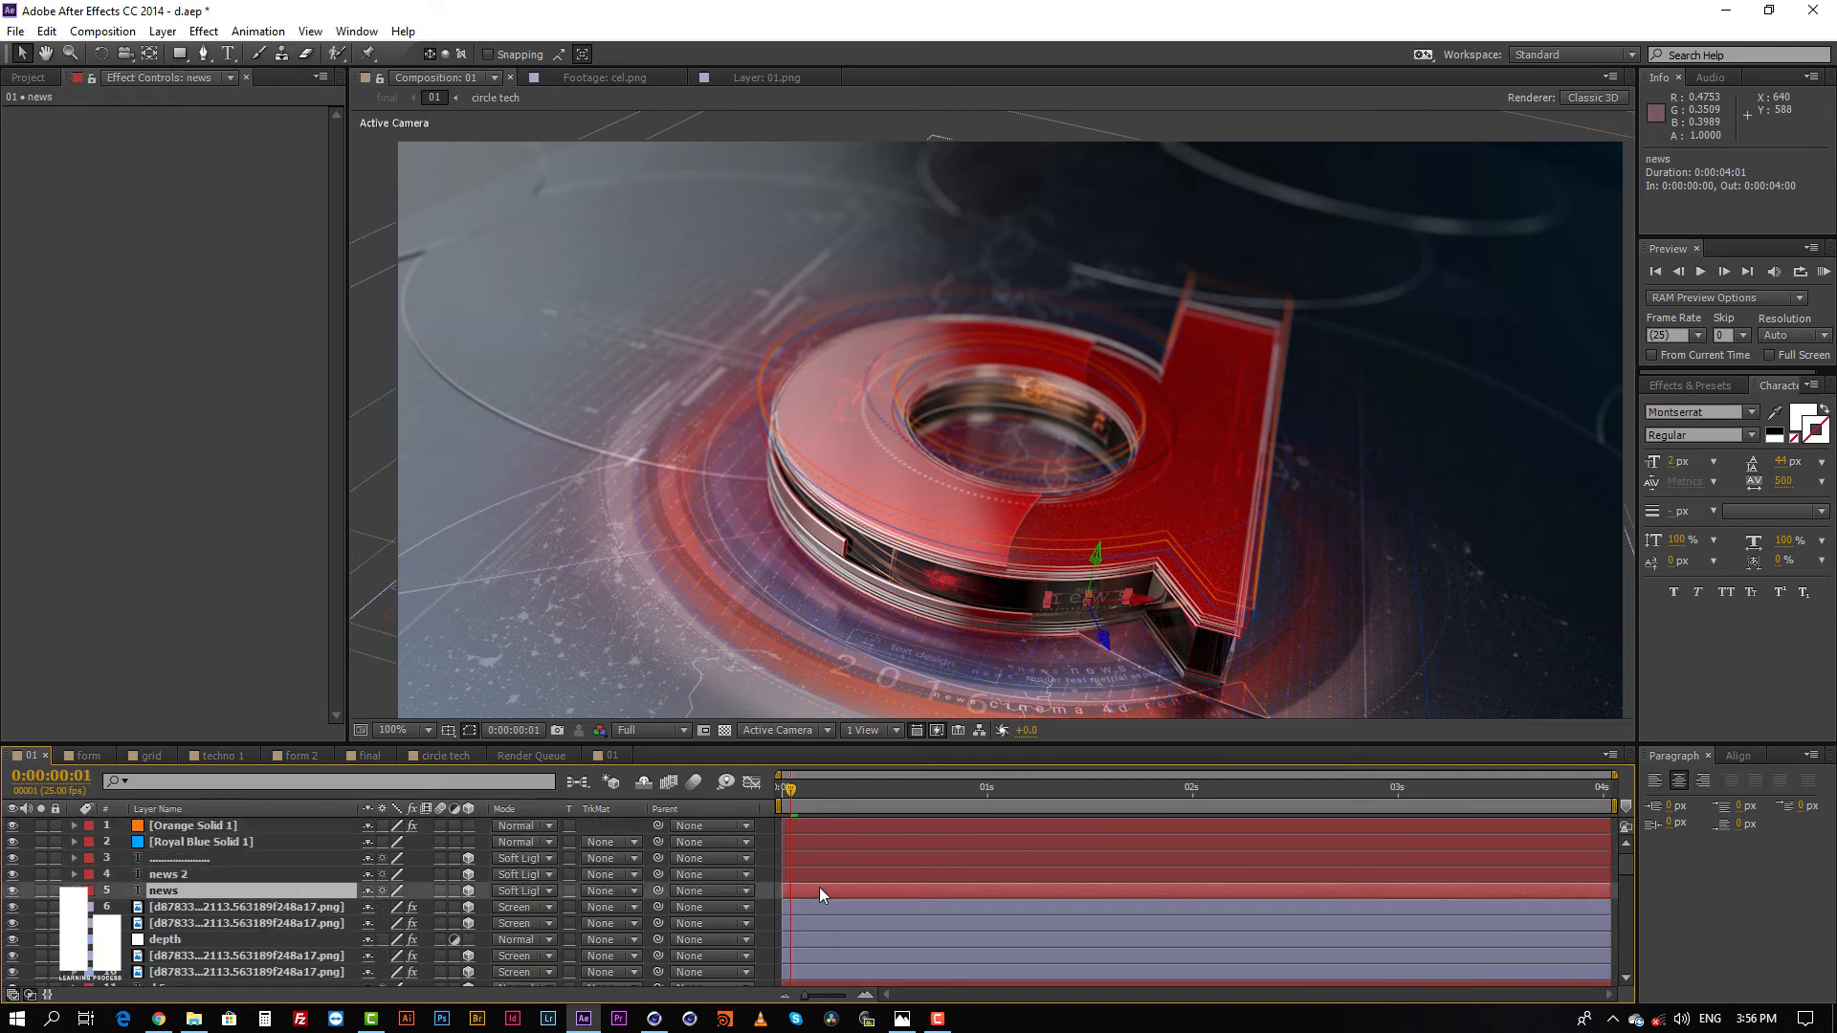
Step: Try shifting the news, news 2 and line text layers slightly beside the letter's side face, undoing each move
drag(1144, 603, 1132, 615)
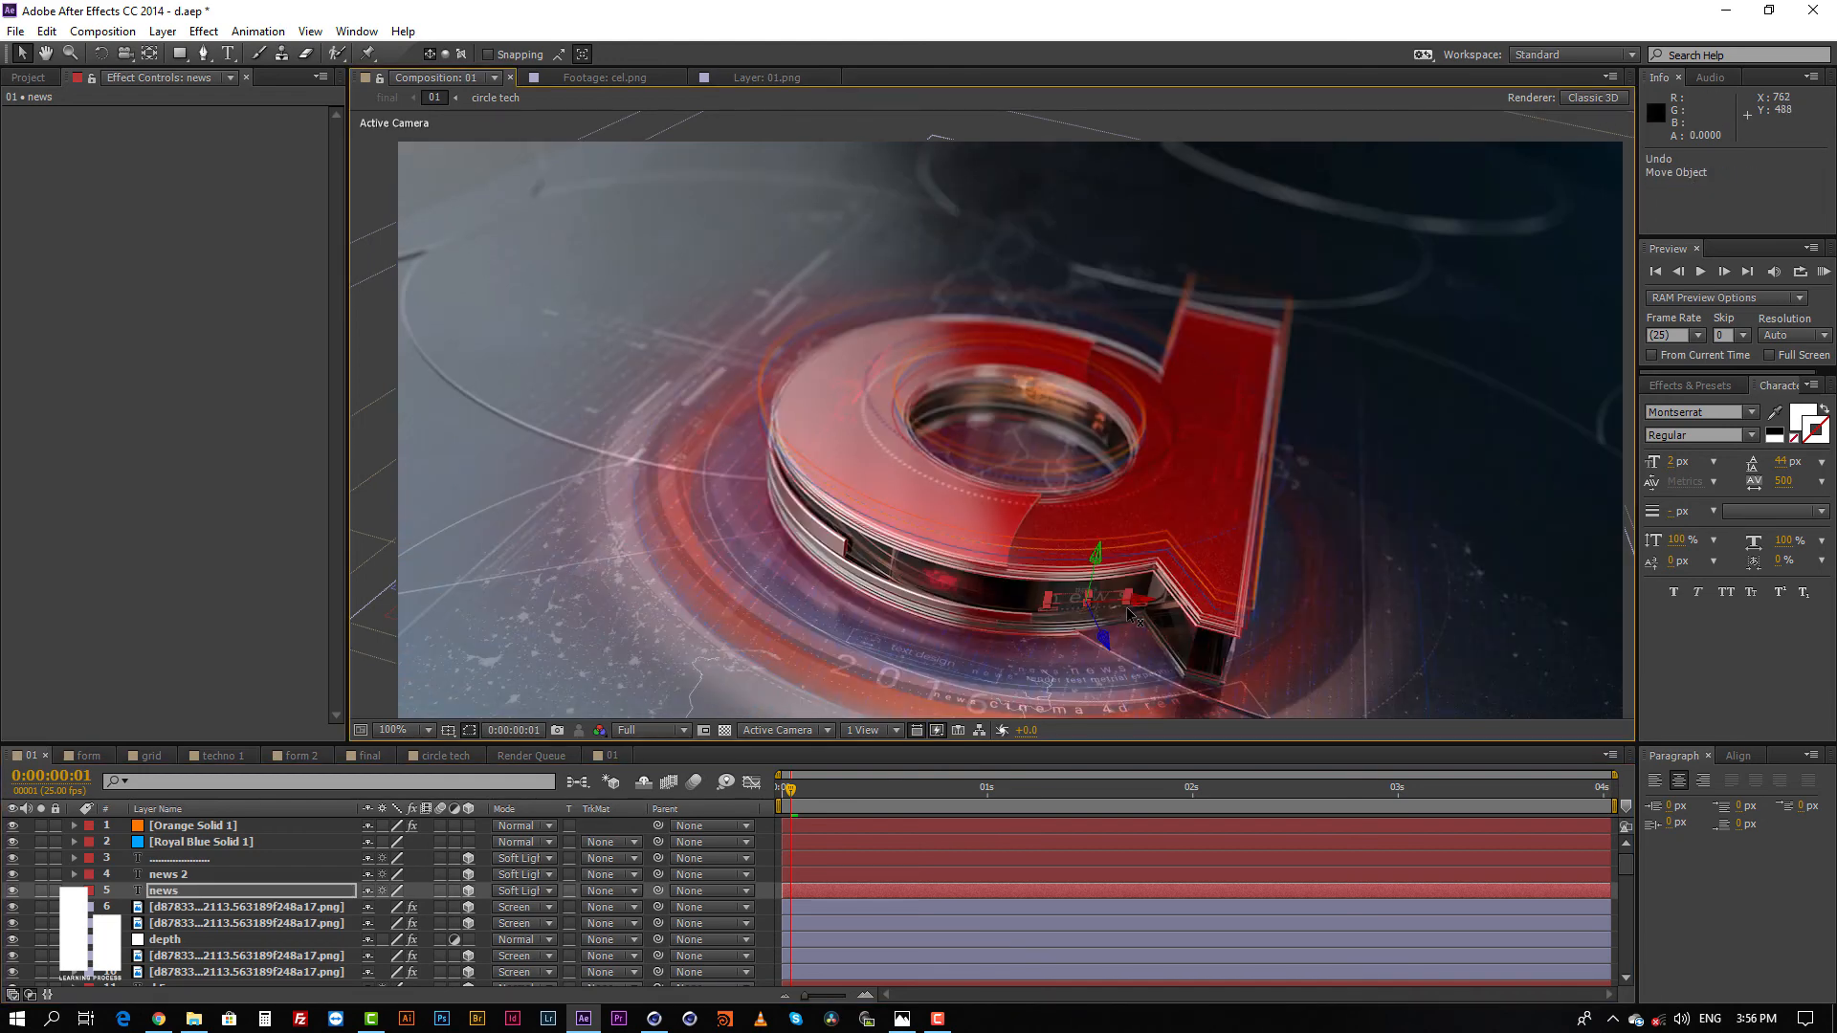
click(844, 876)
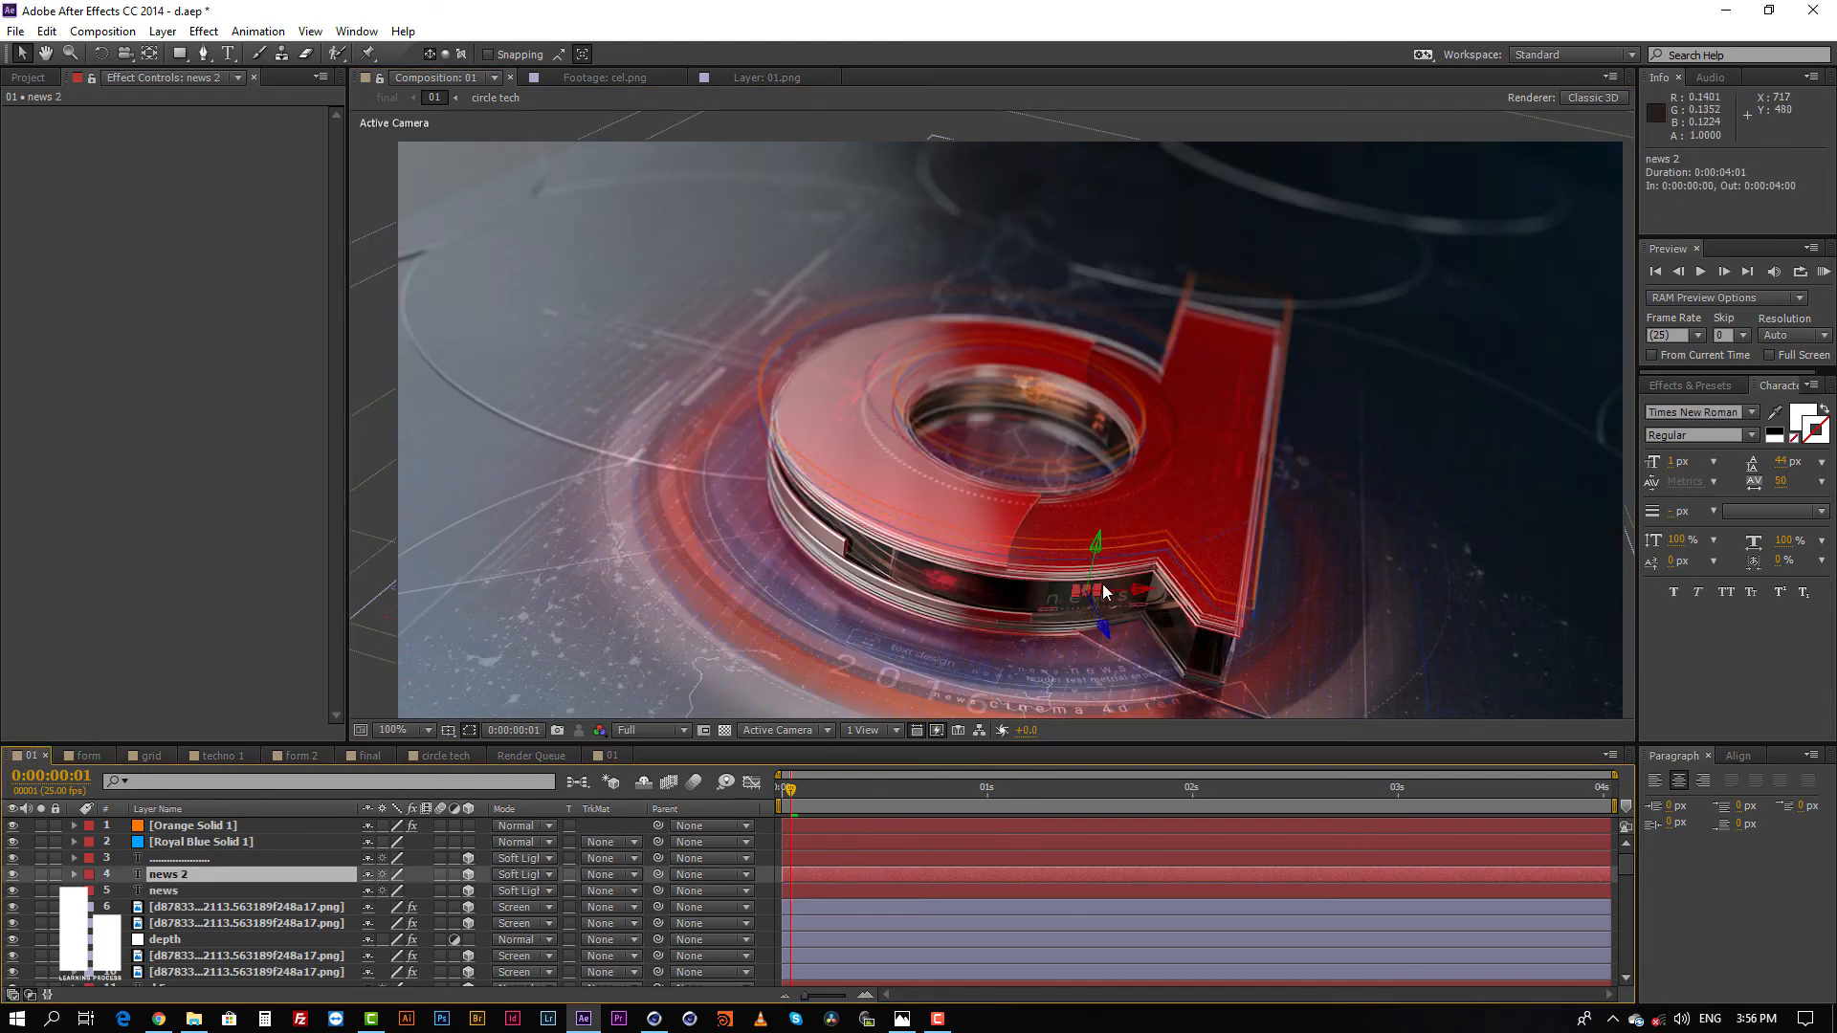
drag(1139, 587, 1124, 595)
click(876, 860)
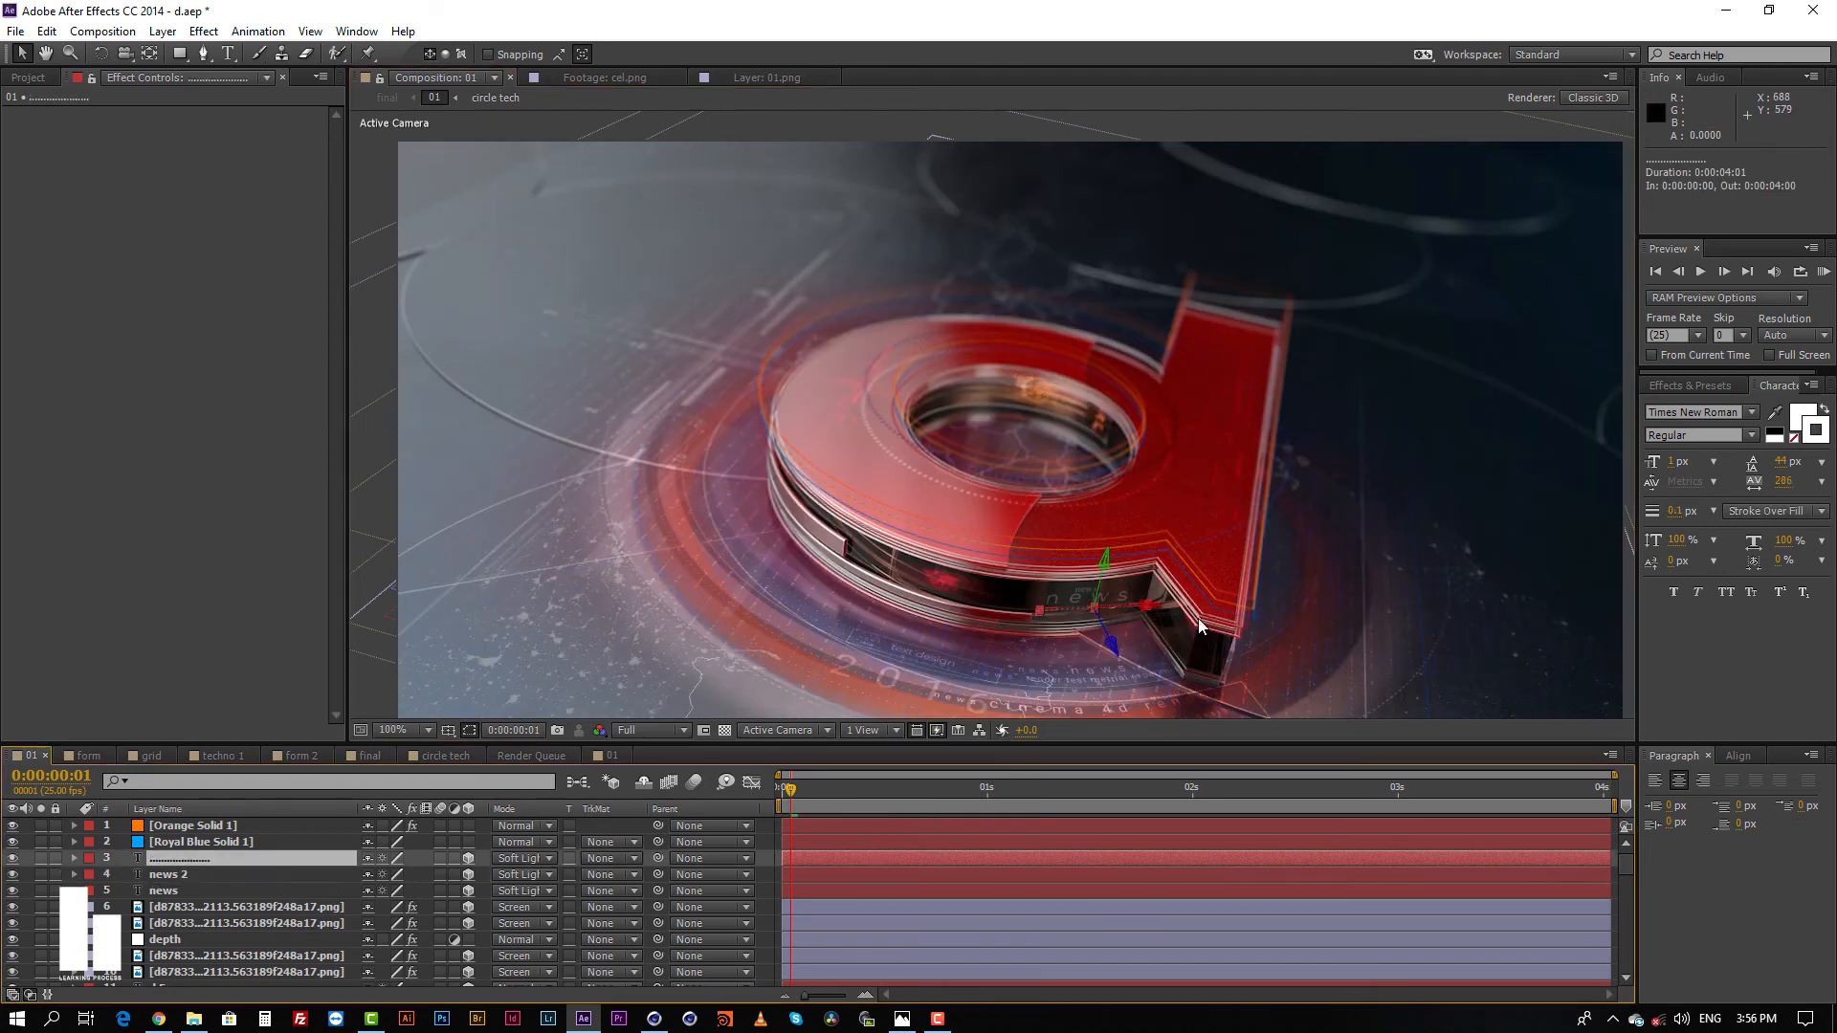
drag(1147, 612, 1141, 611)
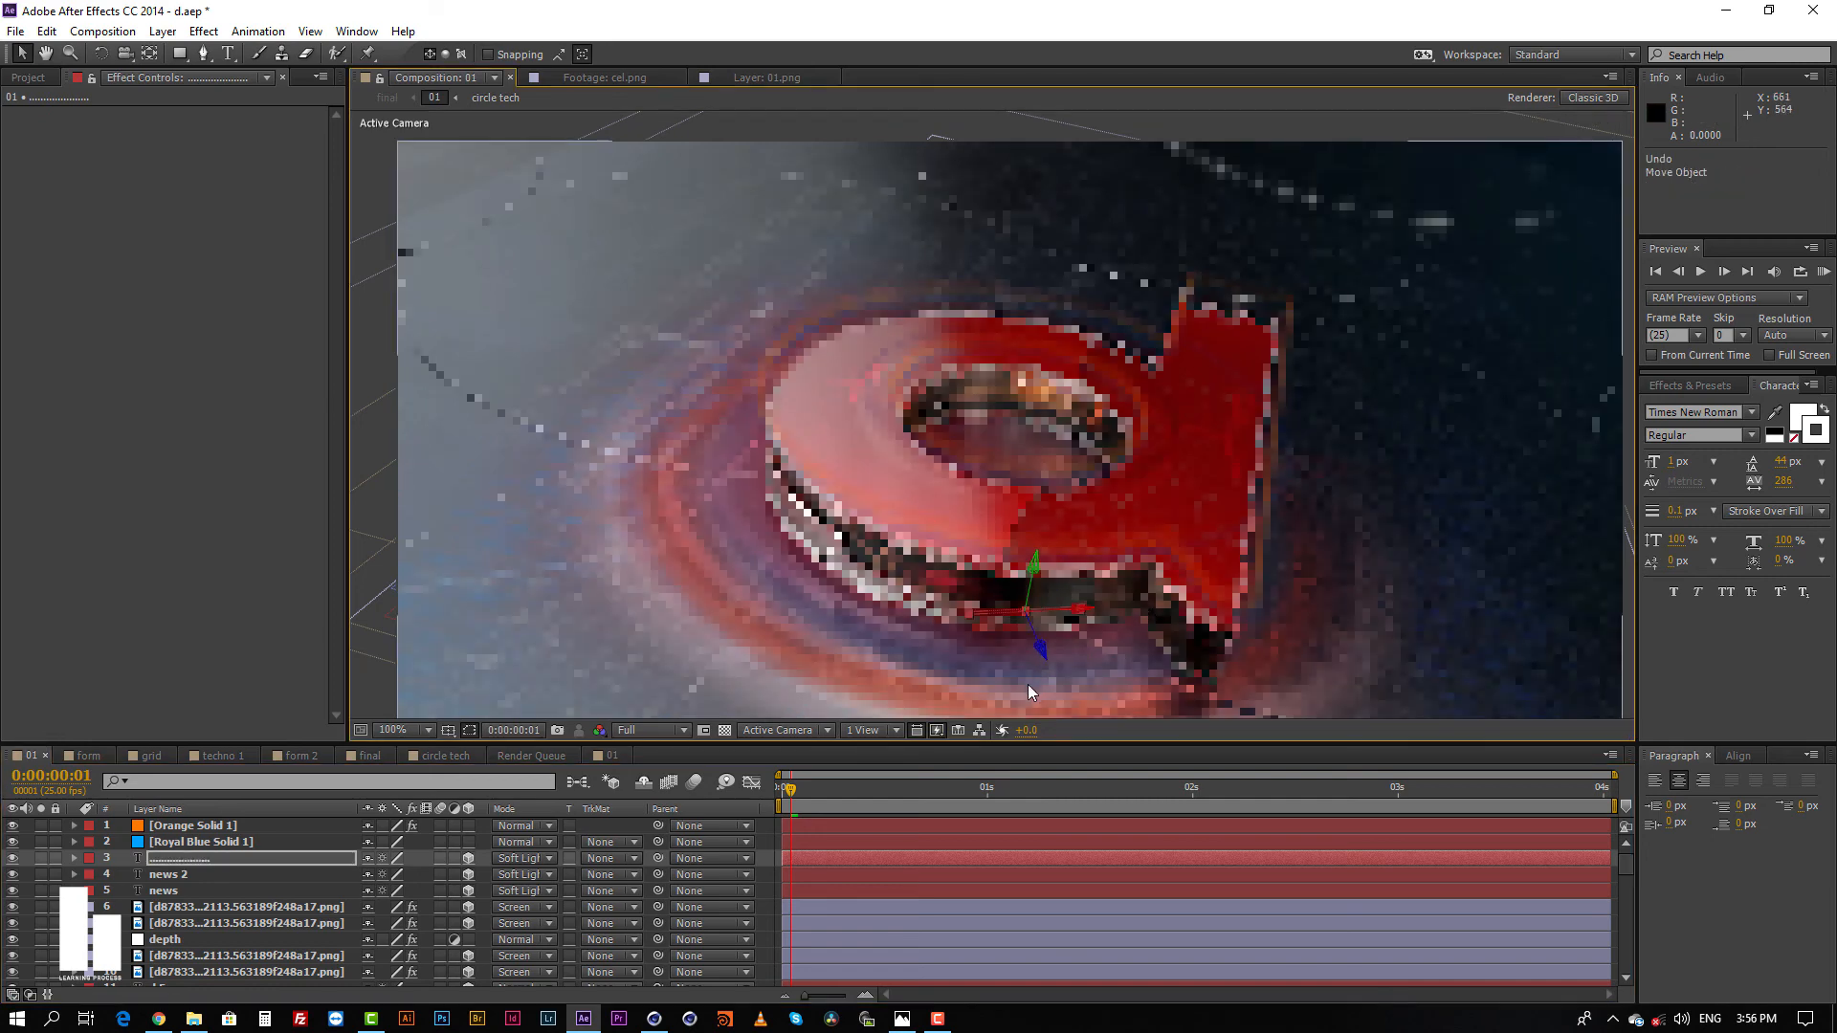
click(769, 841)
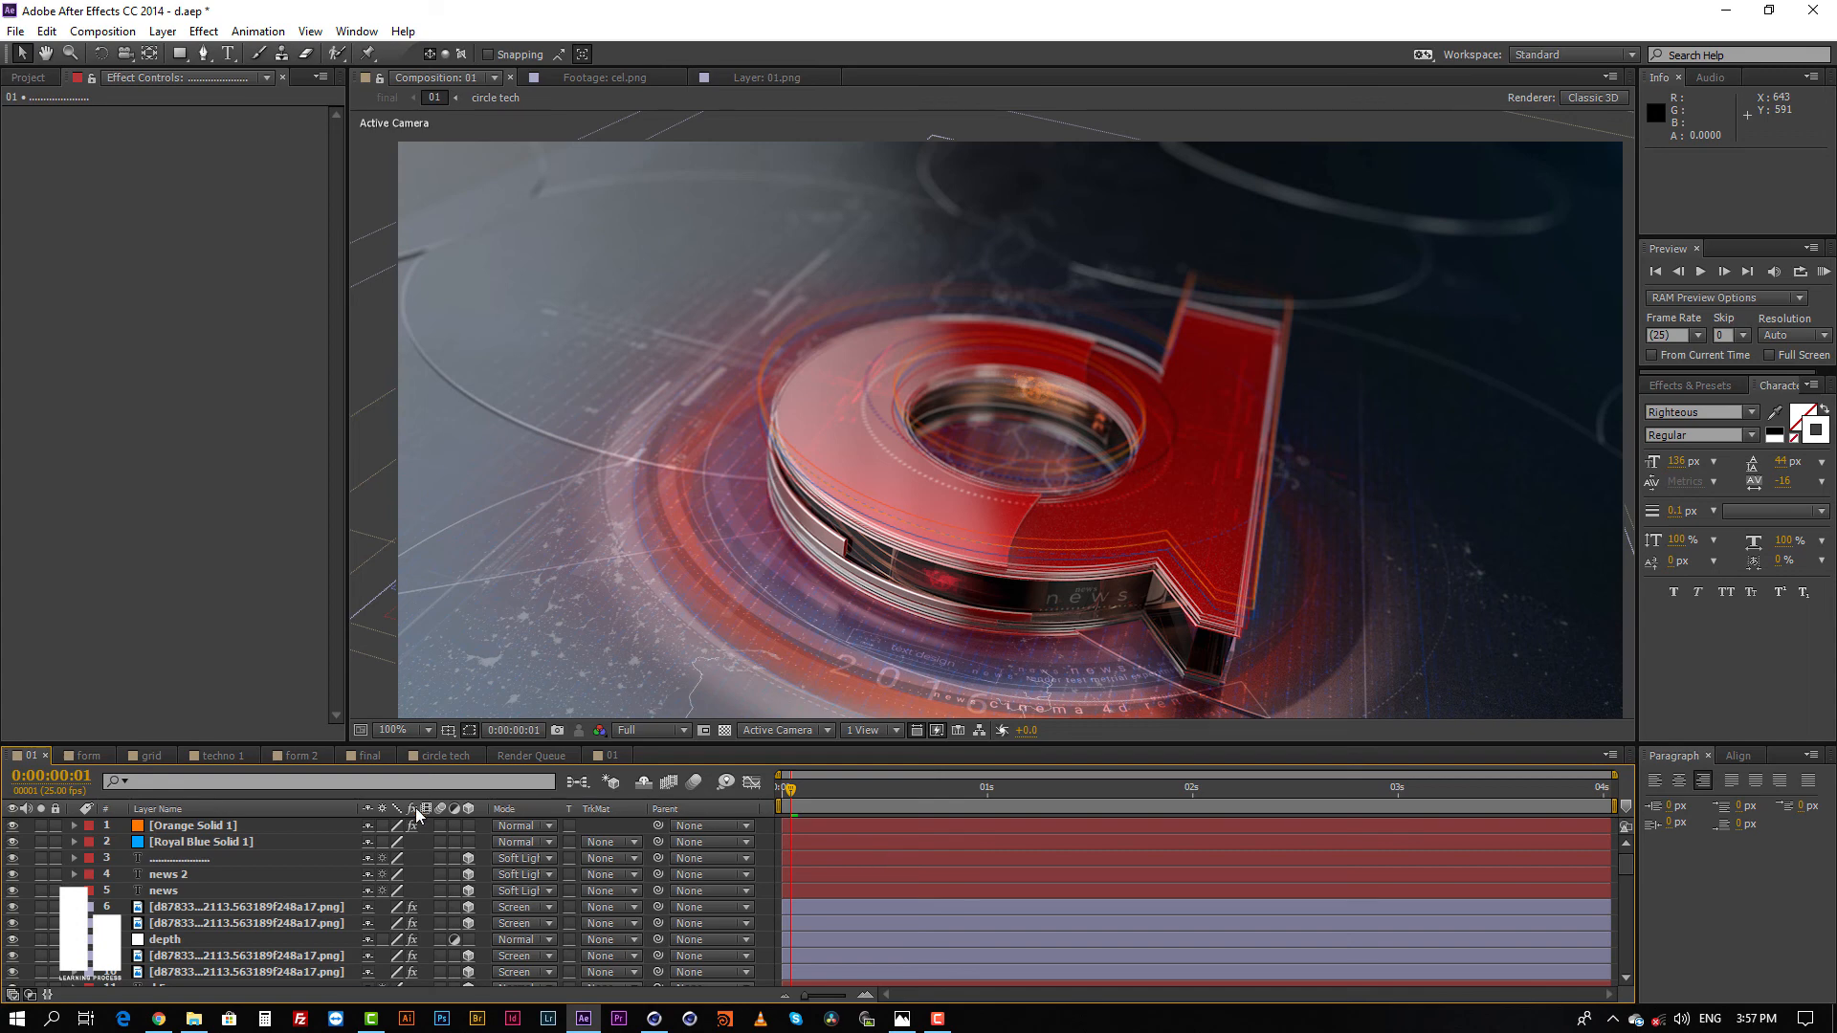
Step: Open the final composition, enlarge its preview area, and select Adjustment Layer 2 to view its effects
click(369, 755)
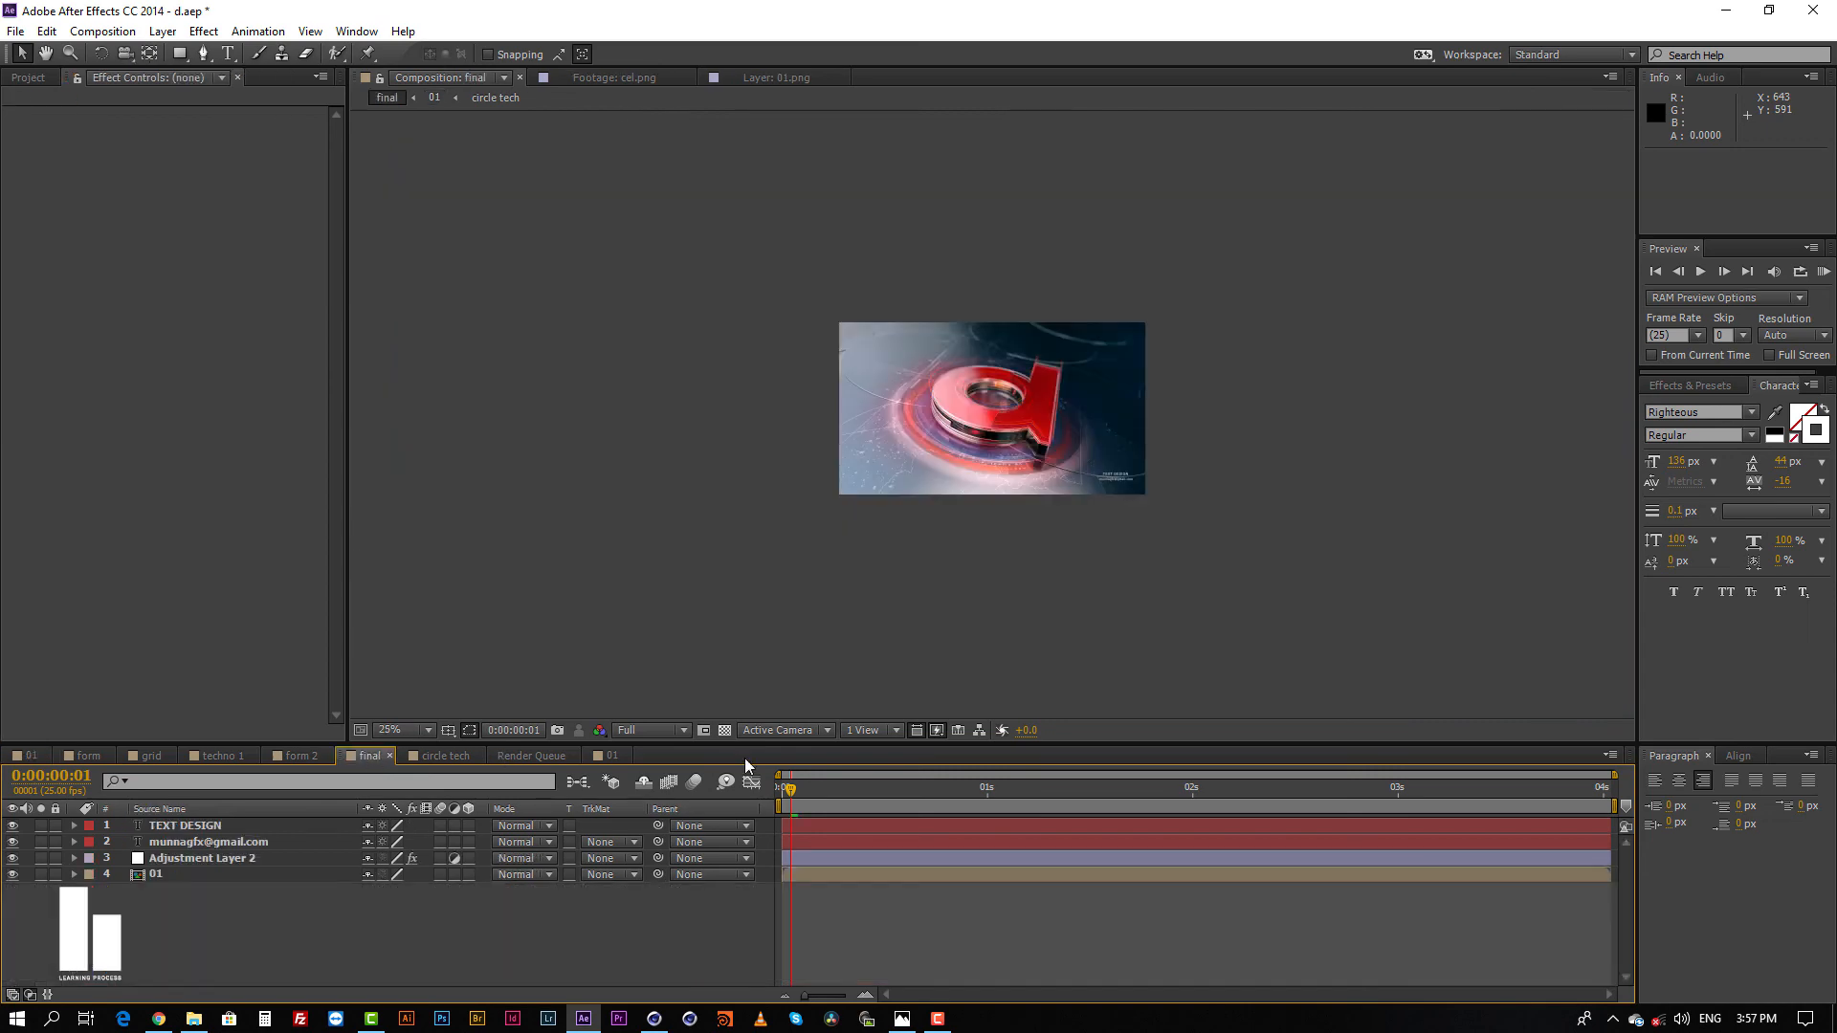
scroll(991, 382, up, 4)
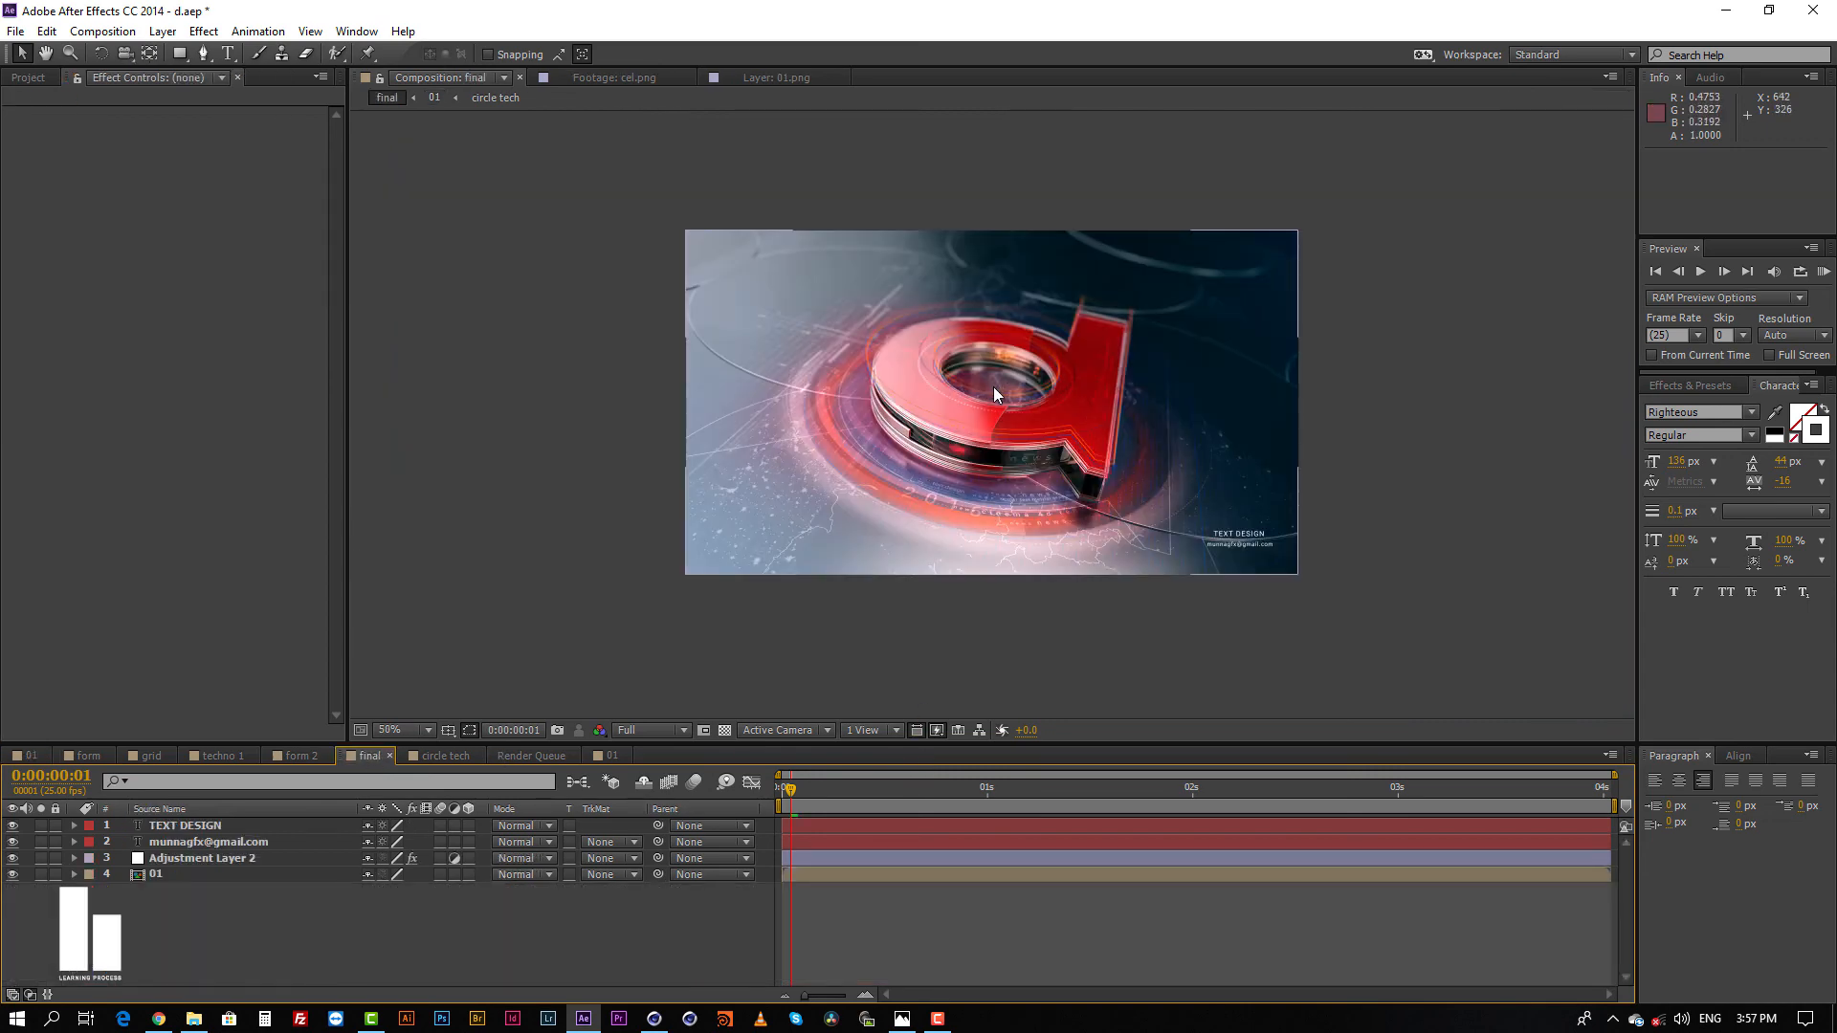
mouse_move(1021, 387)
middle_down()
mouse_move(1060, 425)
mouse_move(1044, 415)
middle_up()
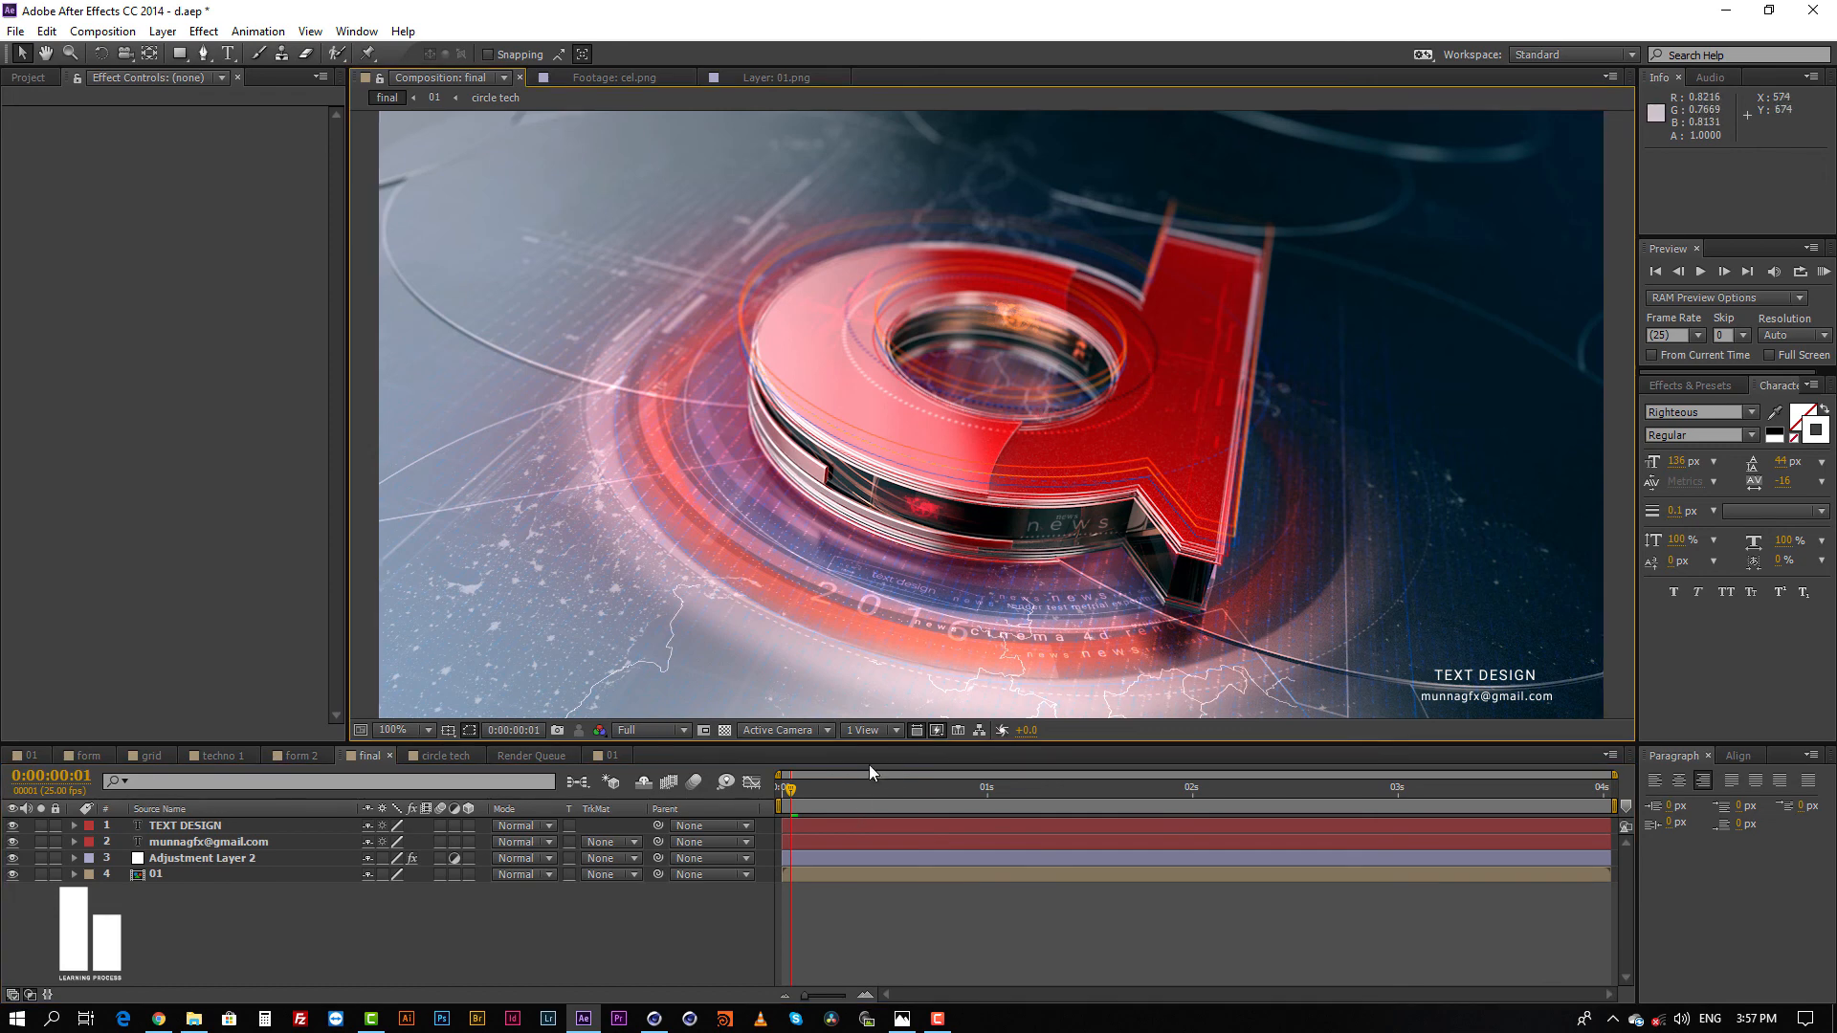
drag(876, 741, 877, 781)
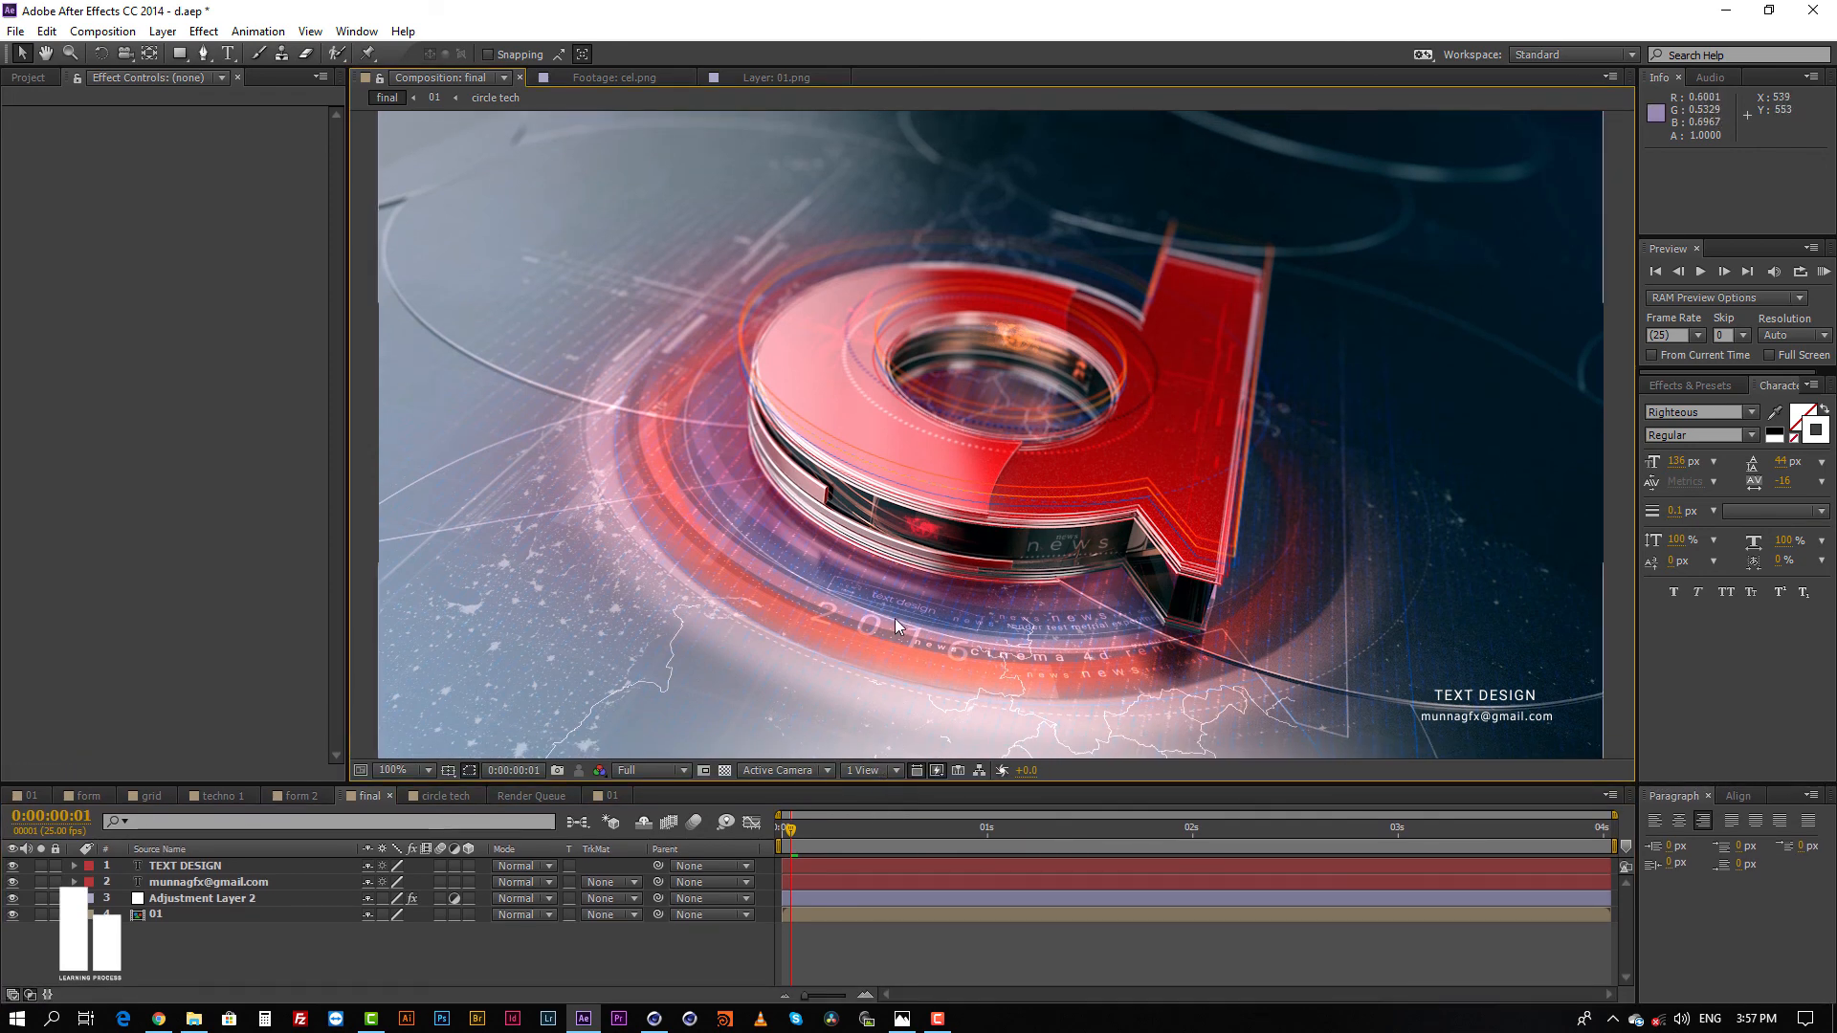
click(220, 899)
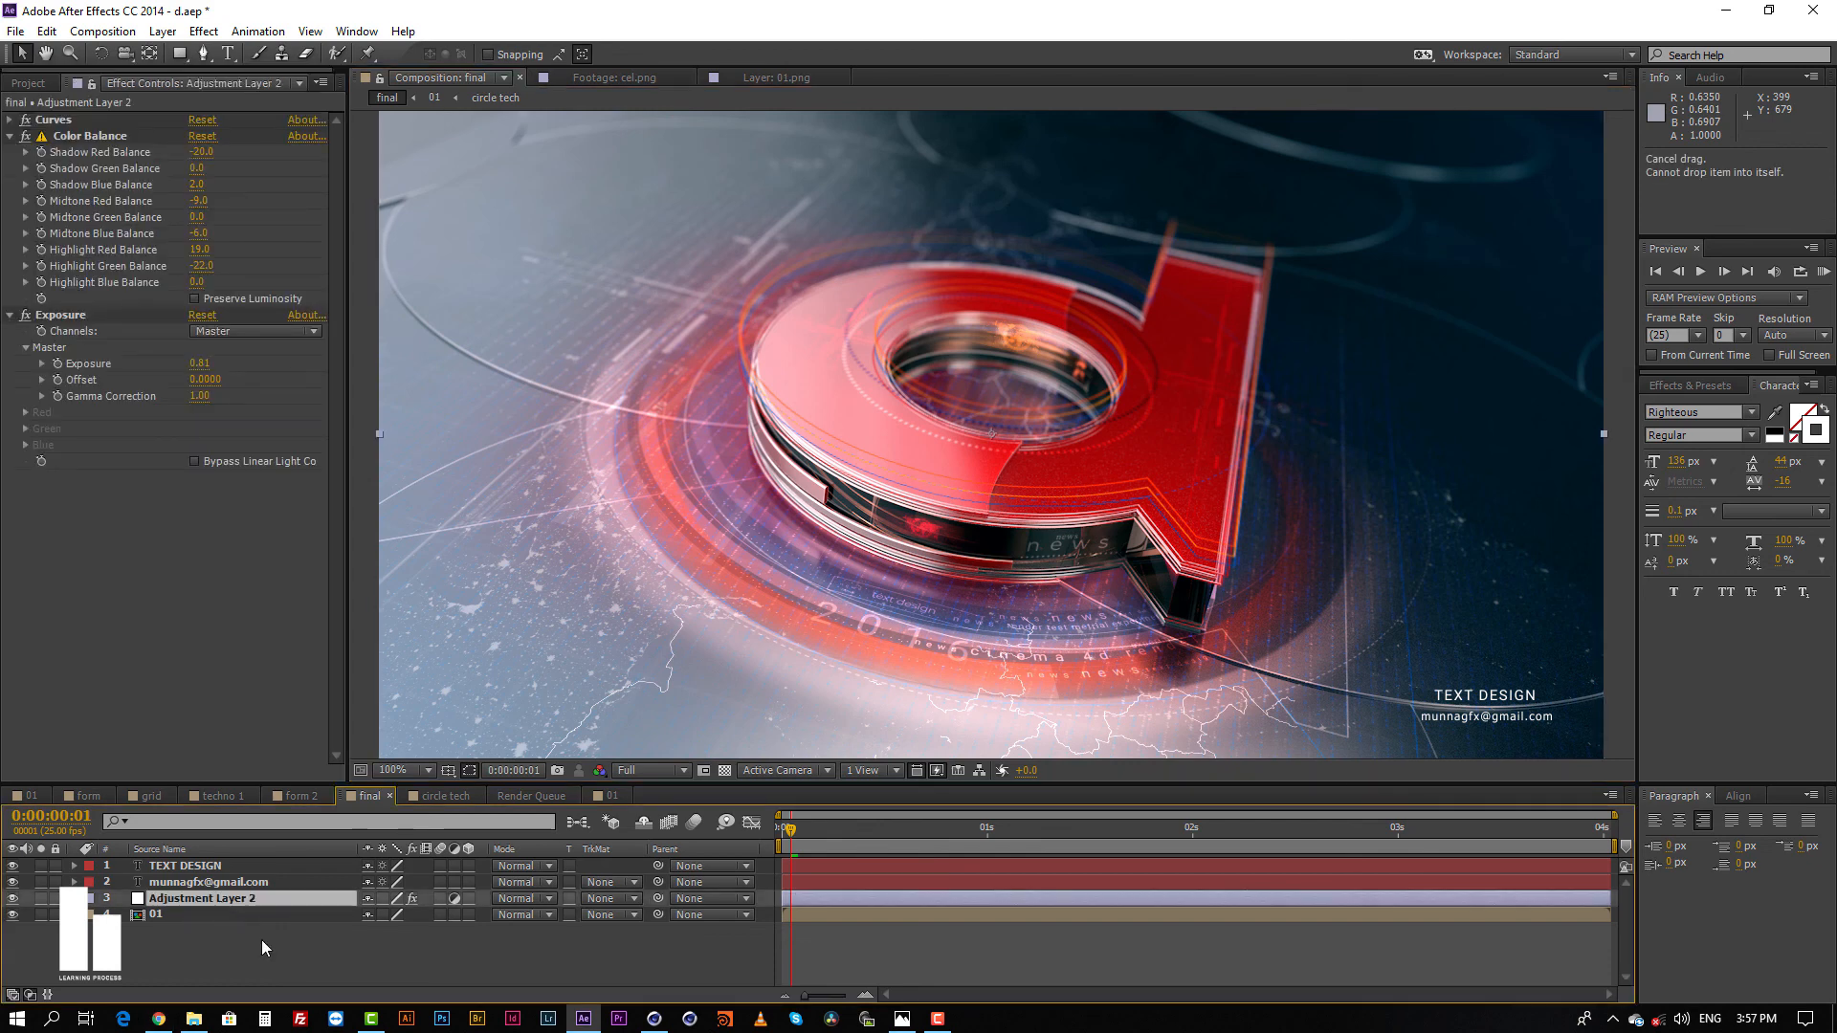
Step: Compare the image with Adjustment Layer 2's Curves, Color Balance and Exposure switched off and on, and show the effects and presets library
click(26, 119)
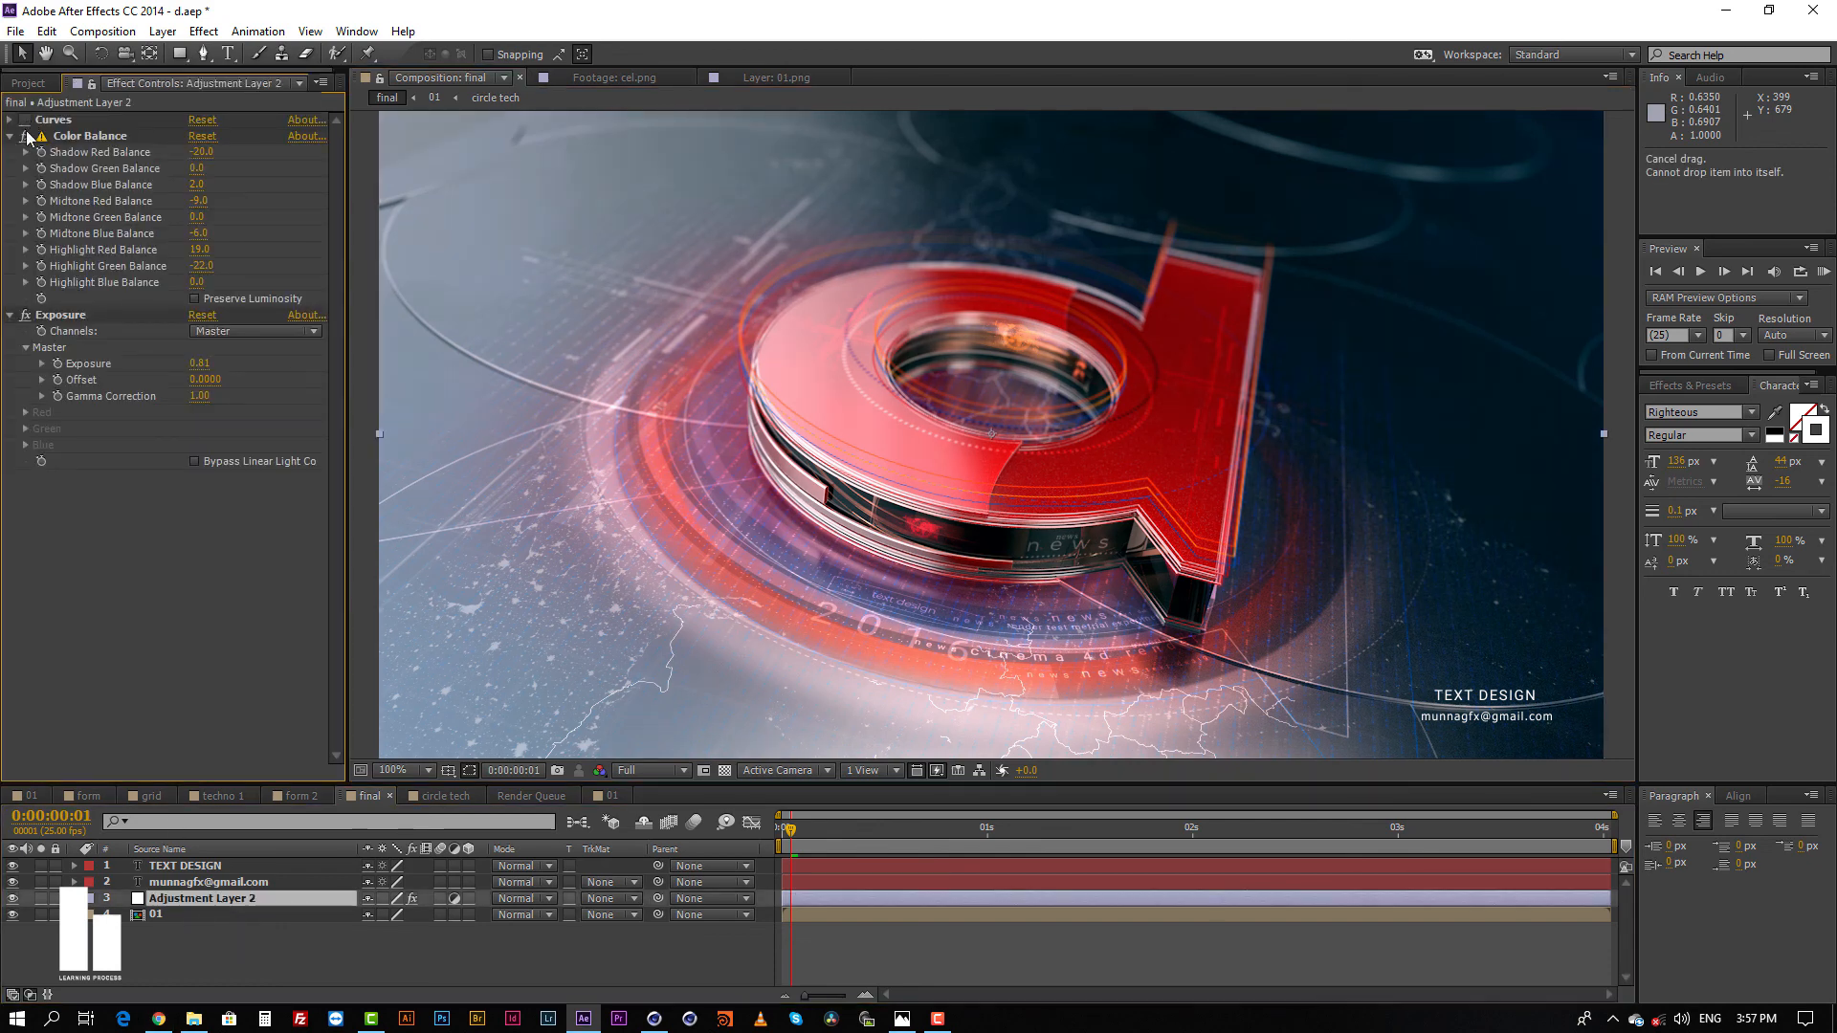
click(26, 136)
click(26, 315)
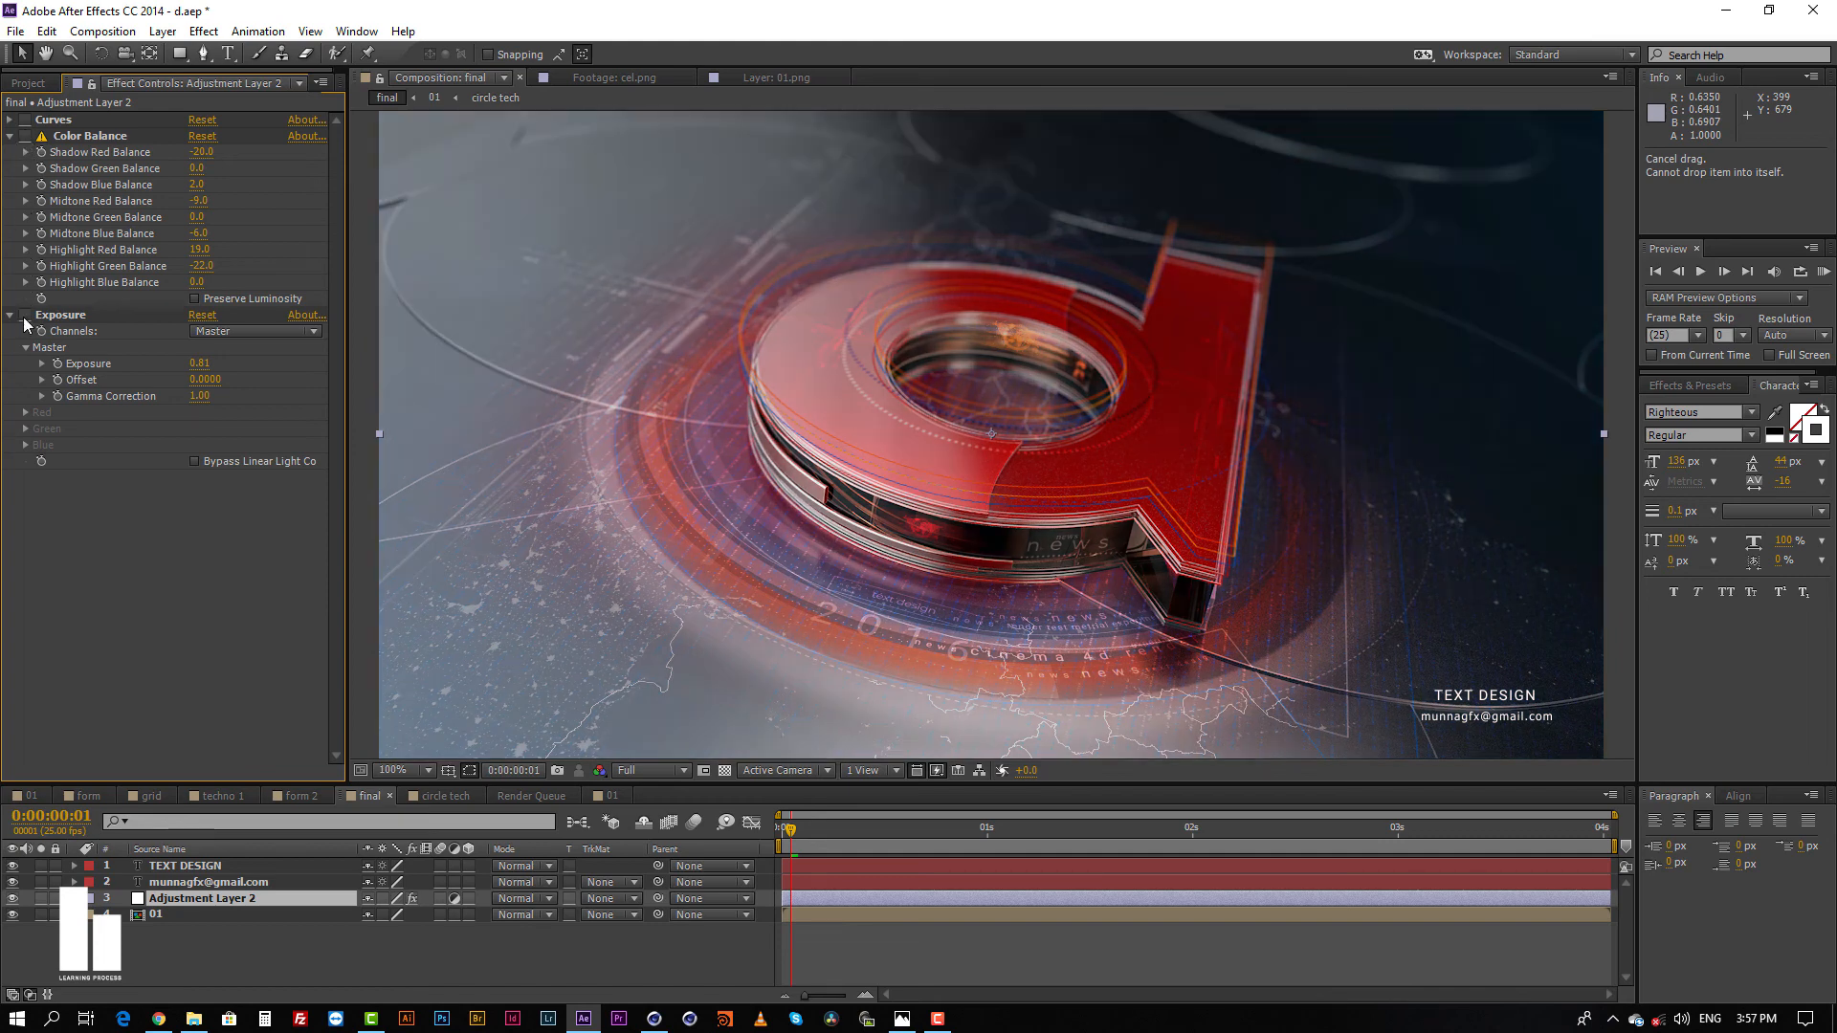
click(25, 316)
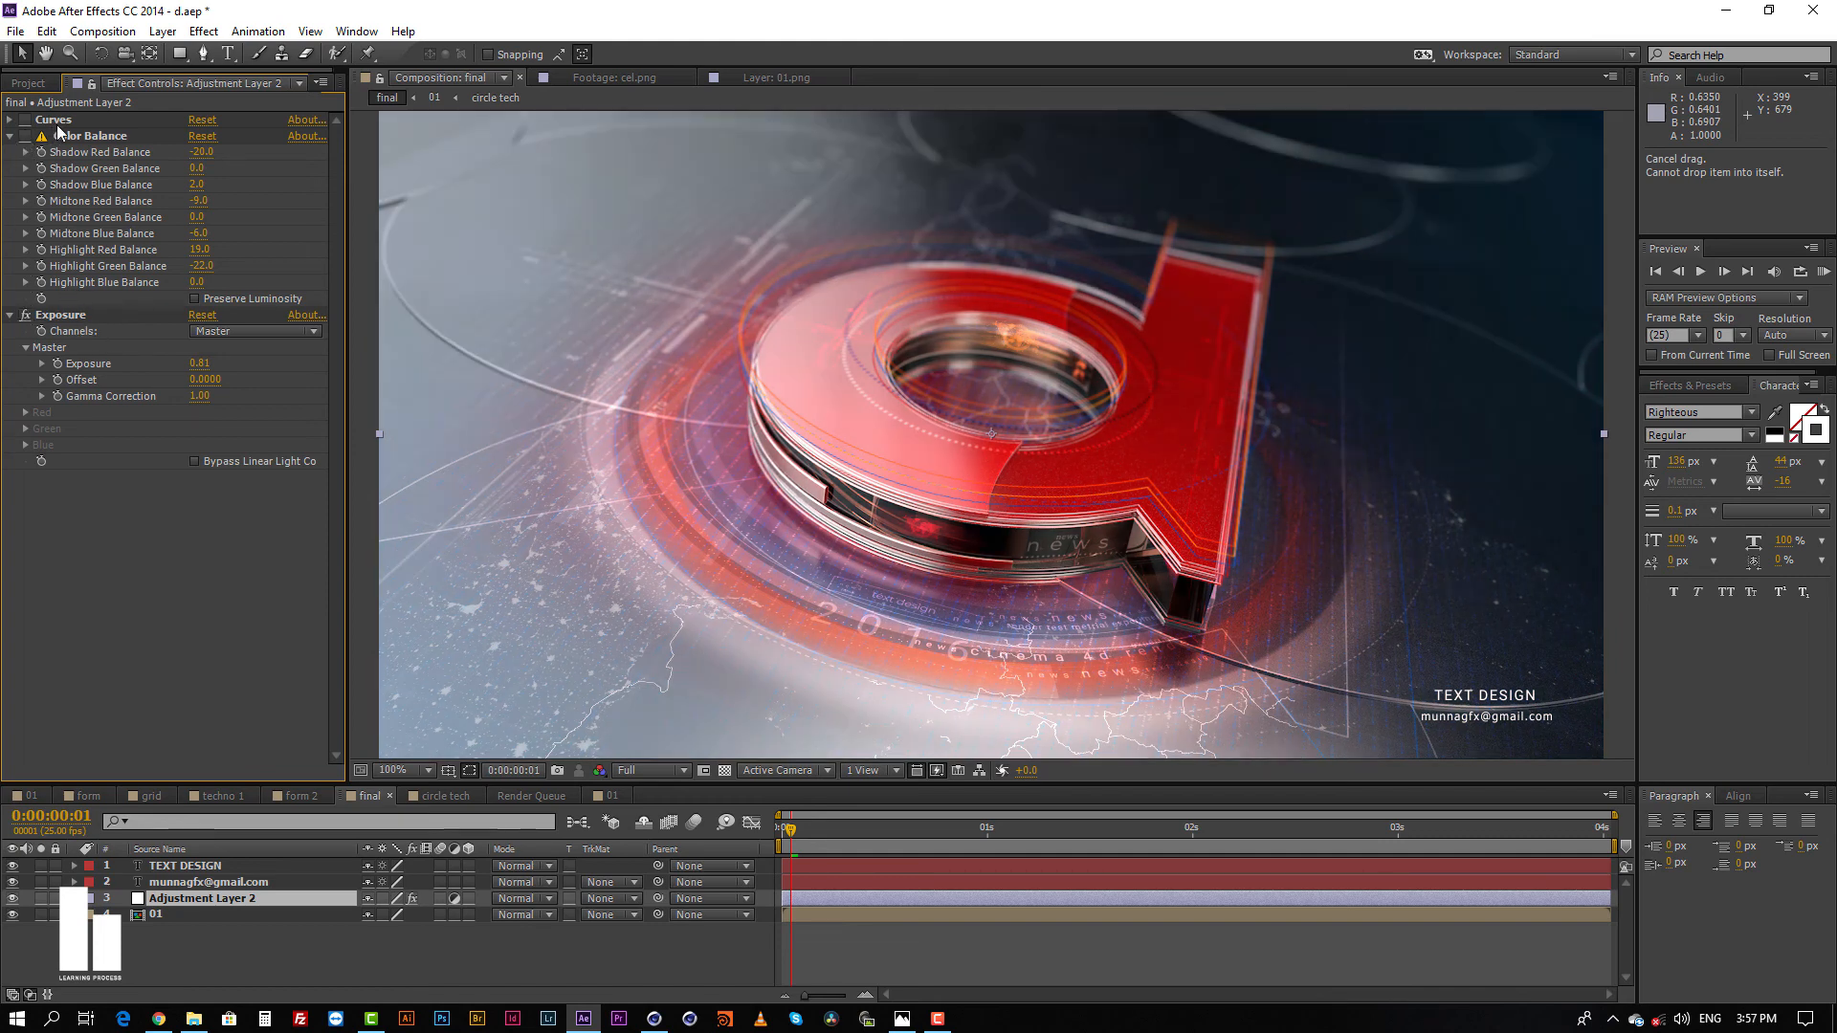
click(26, 120)
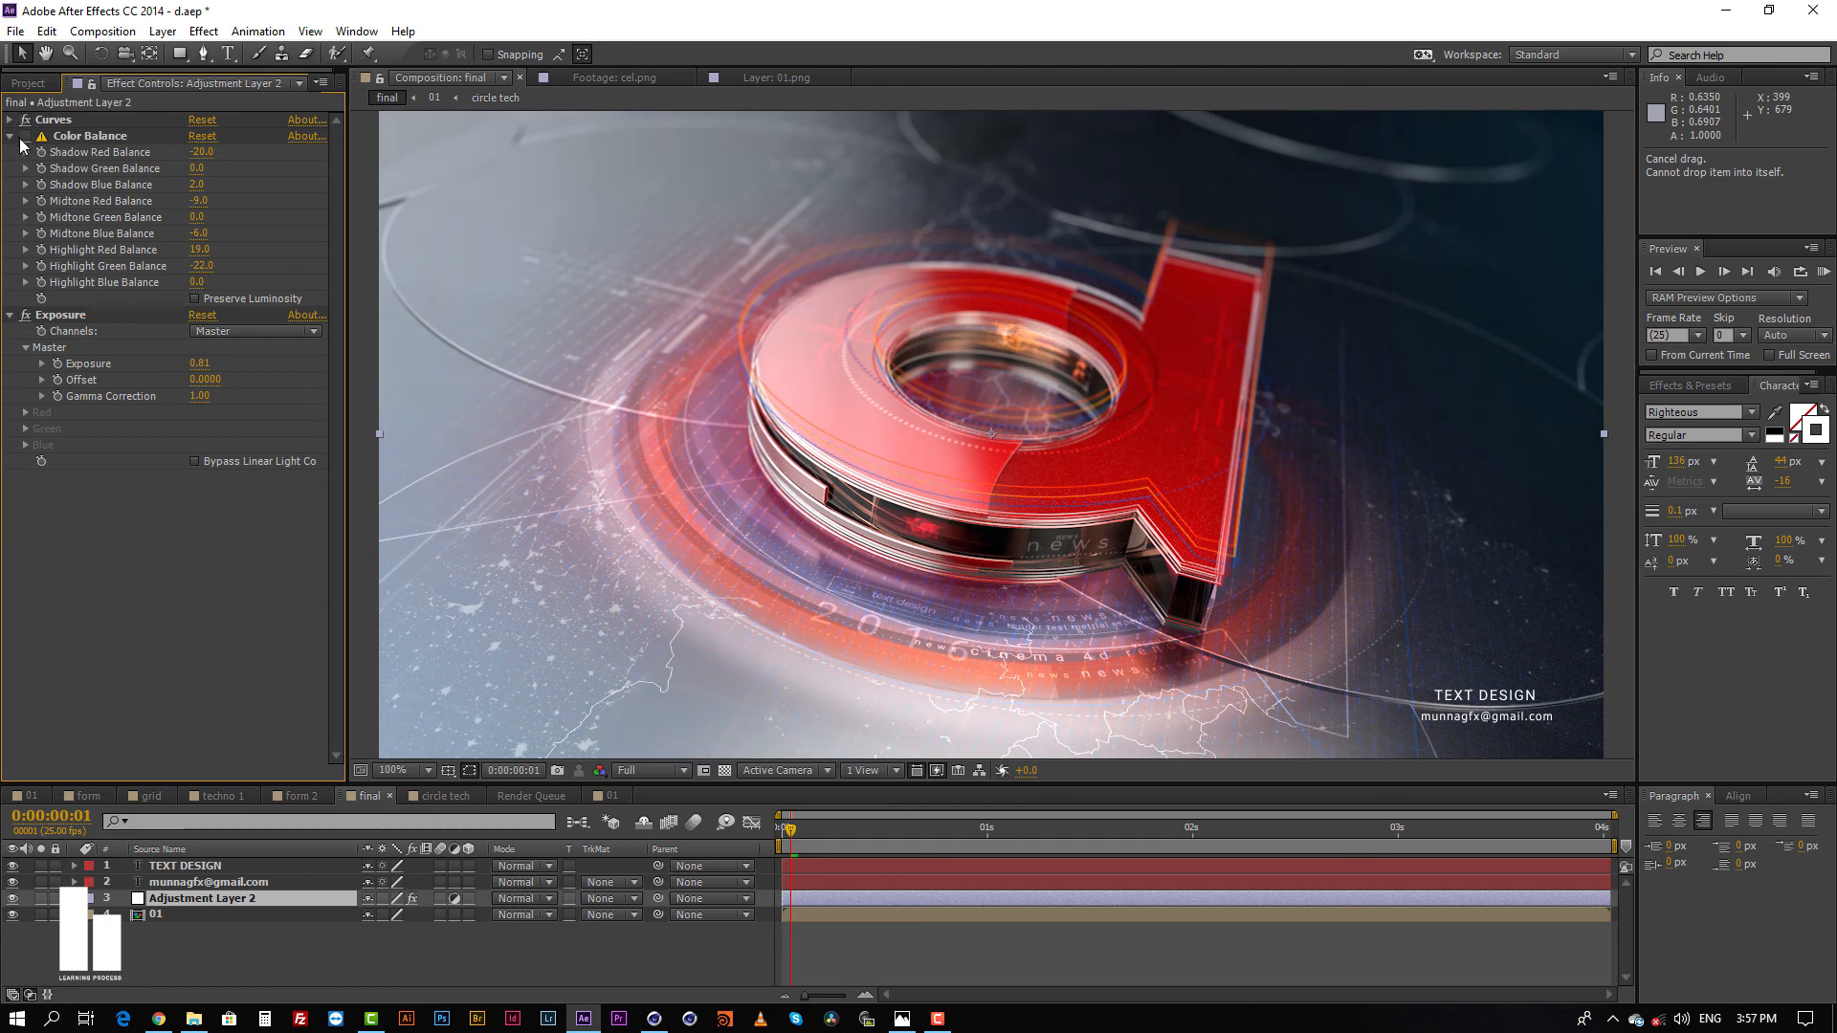
click(26, 136)
click(1689, 385)
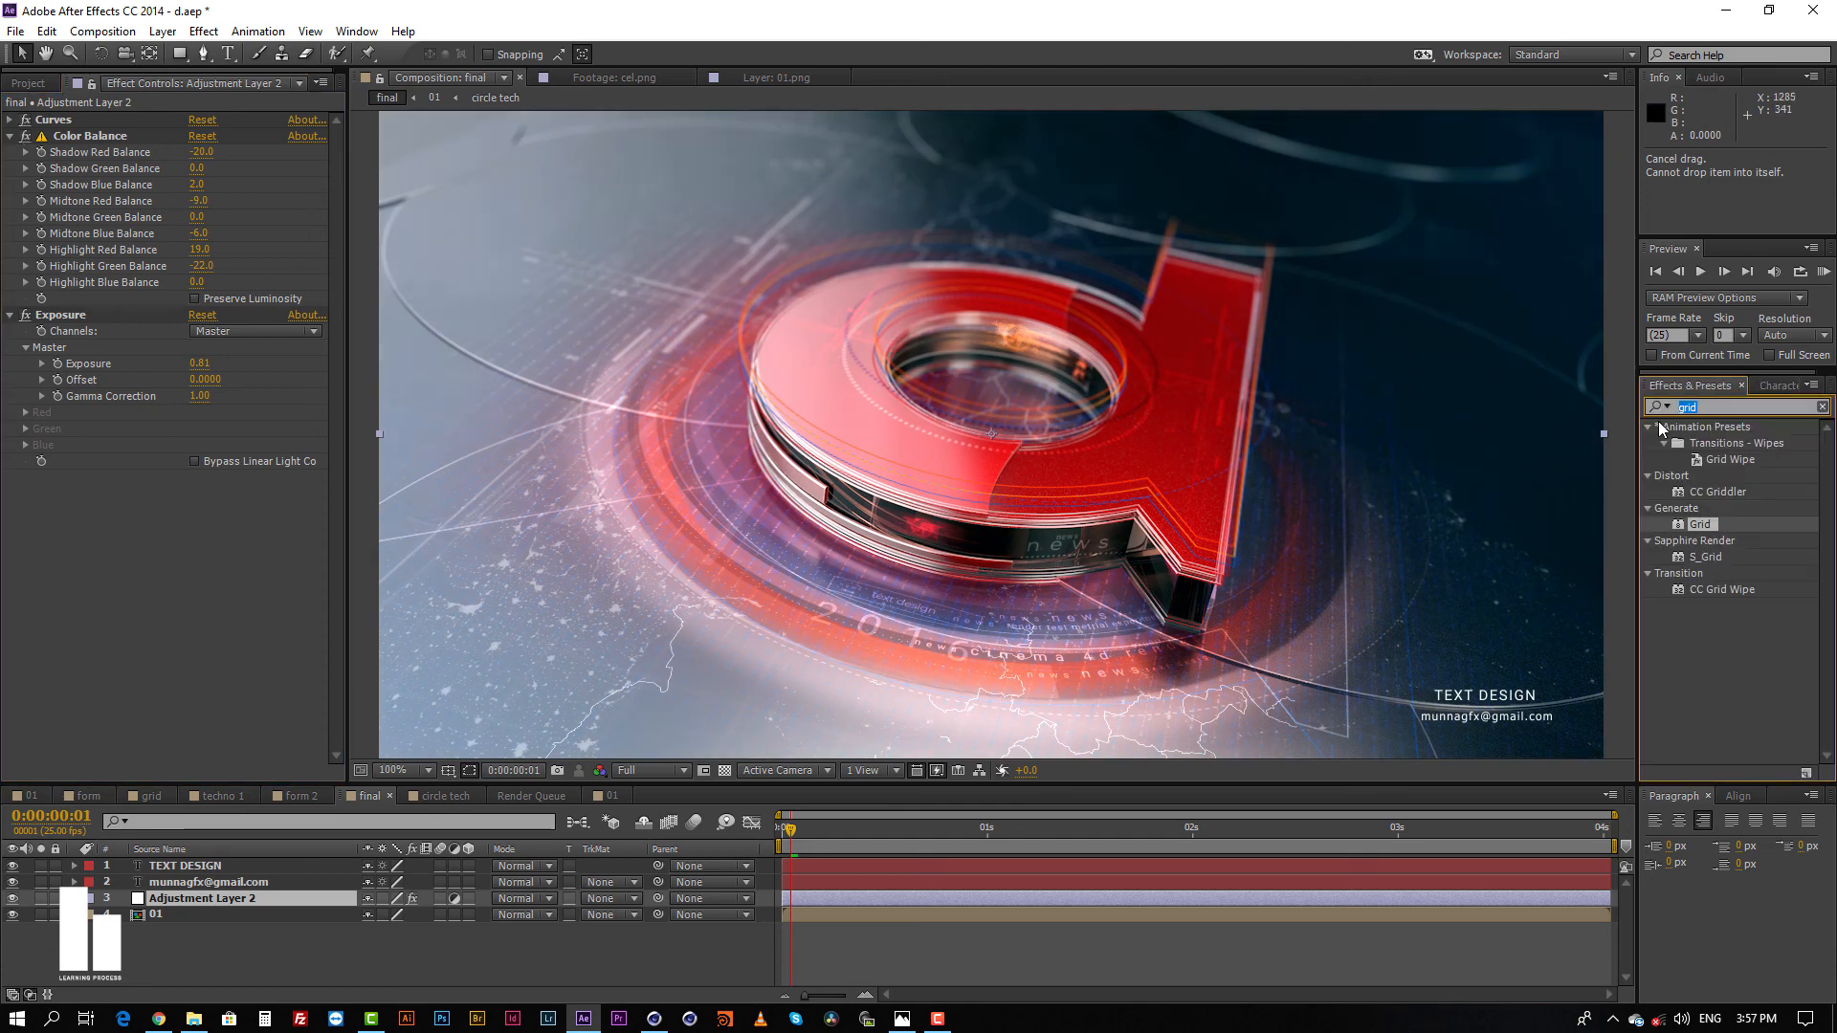
click(243, 639)
Step: Disable Curves, Color Balance and Exposure on Adjustment Layer 2 and compare the final composition with composition 01
click(26, 119)
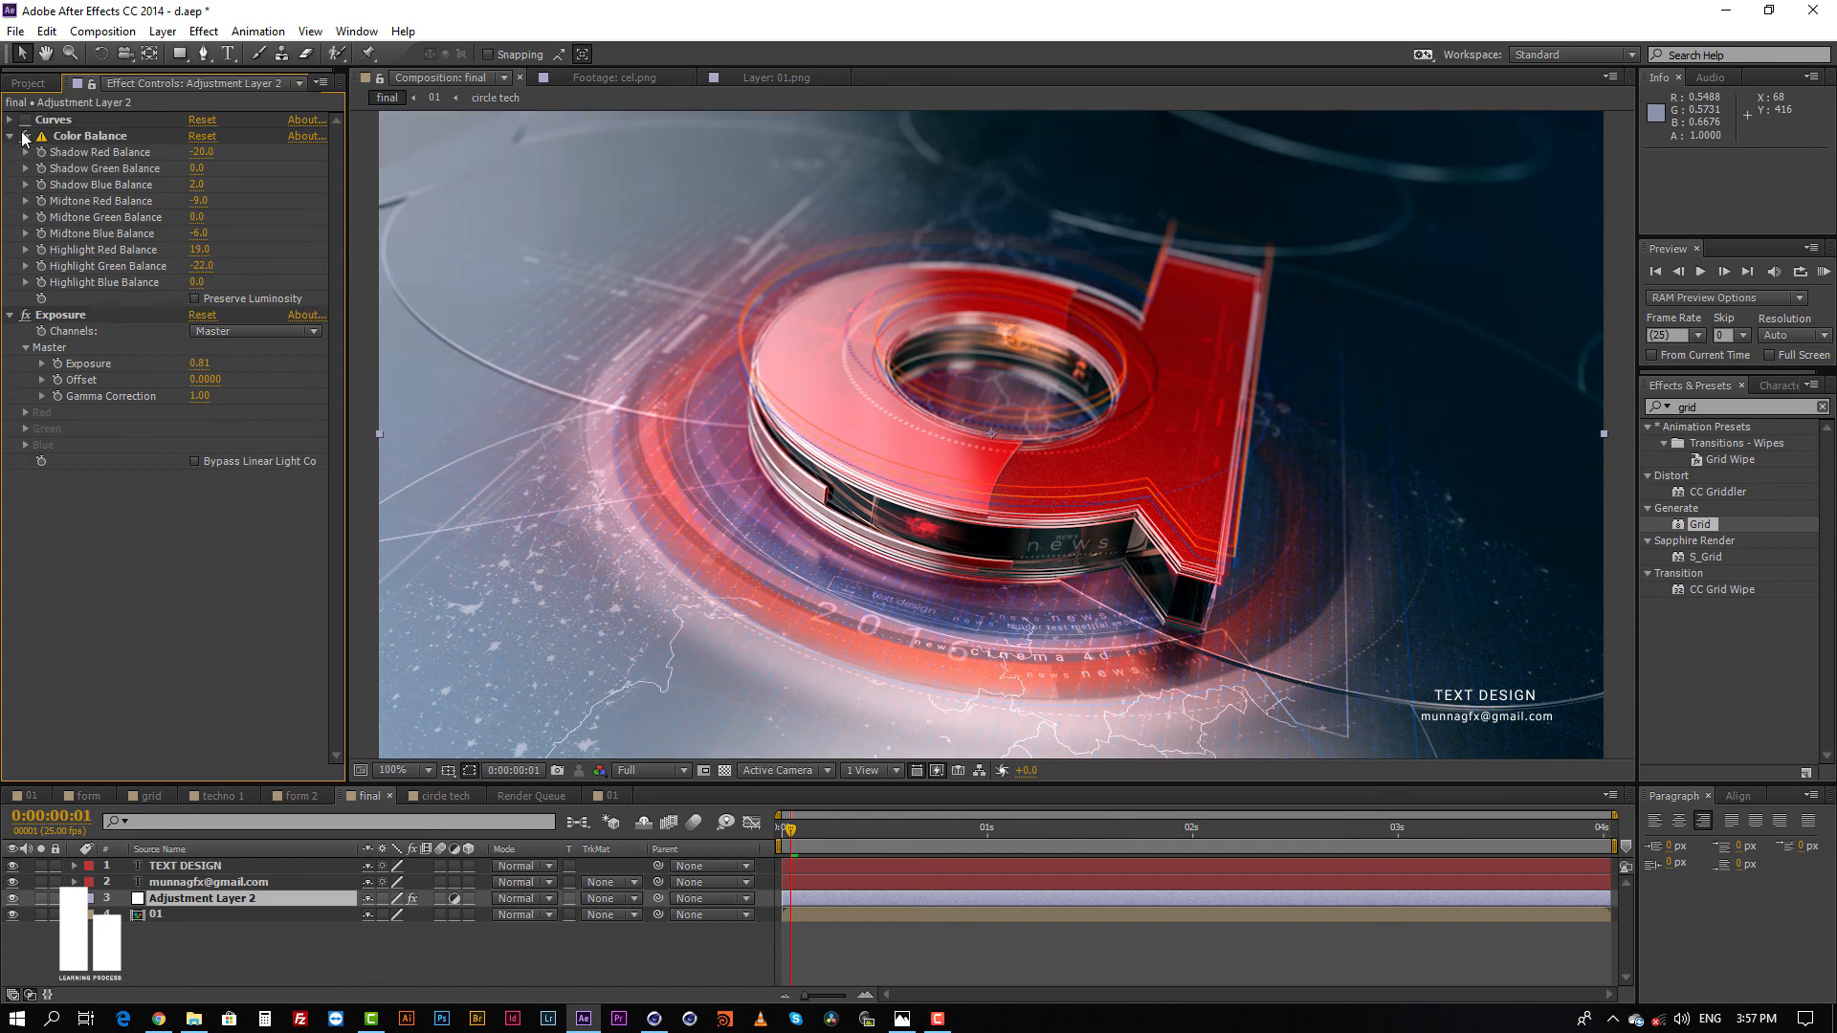
click(26, 136)
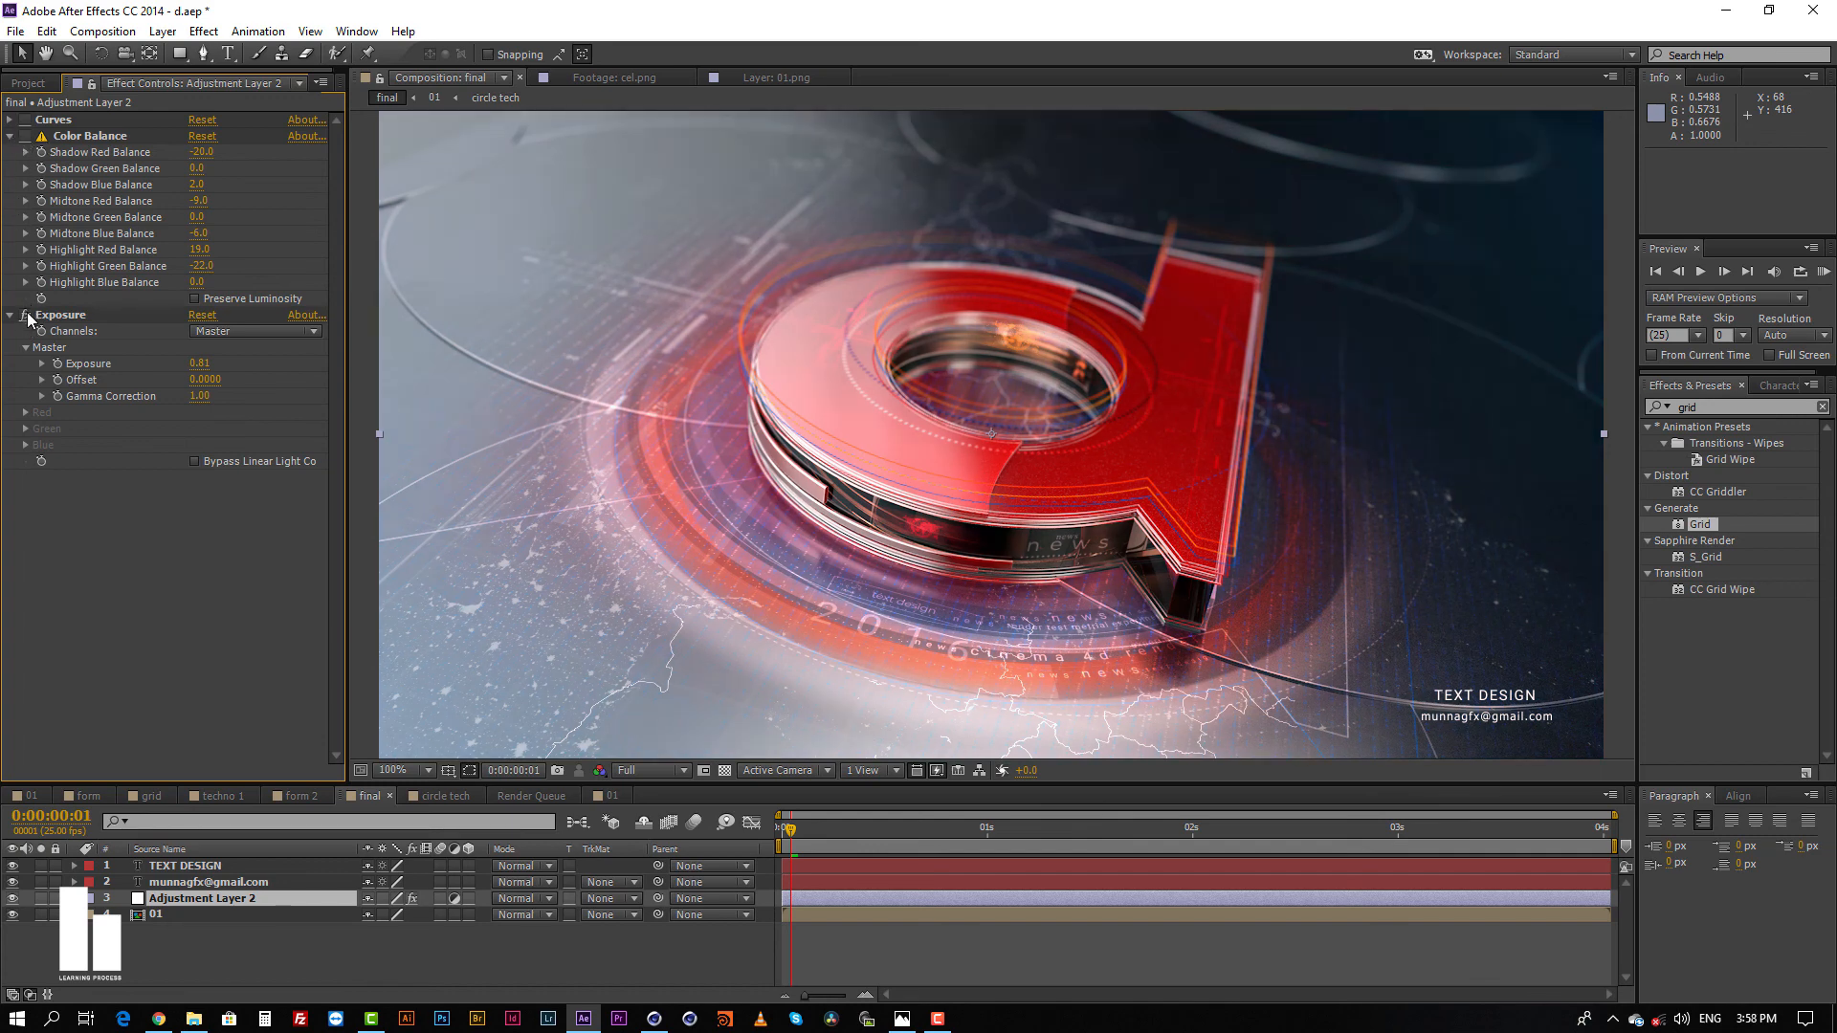
click(25, 315)
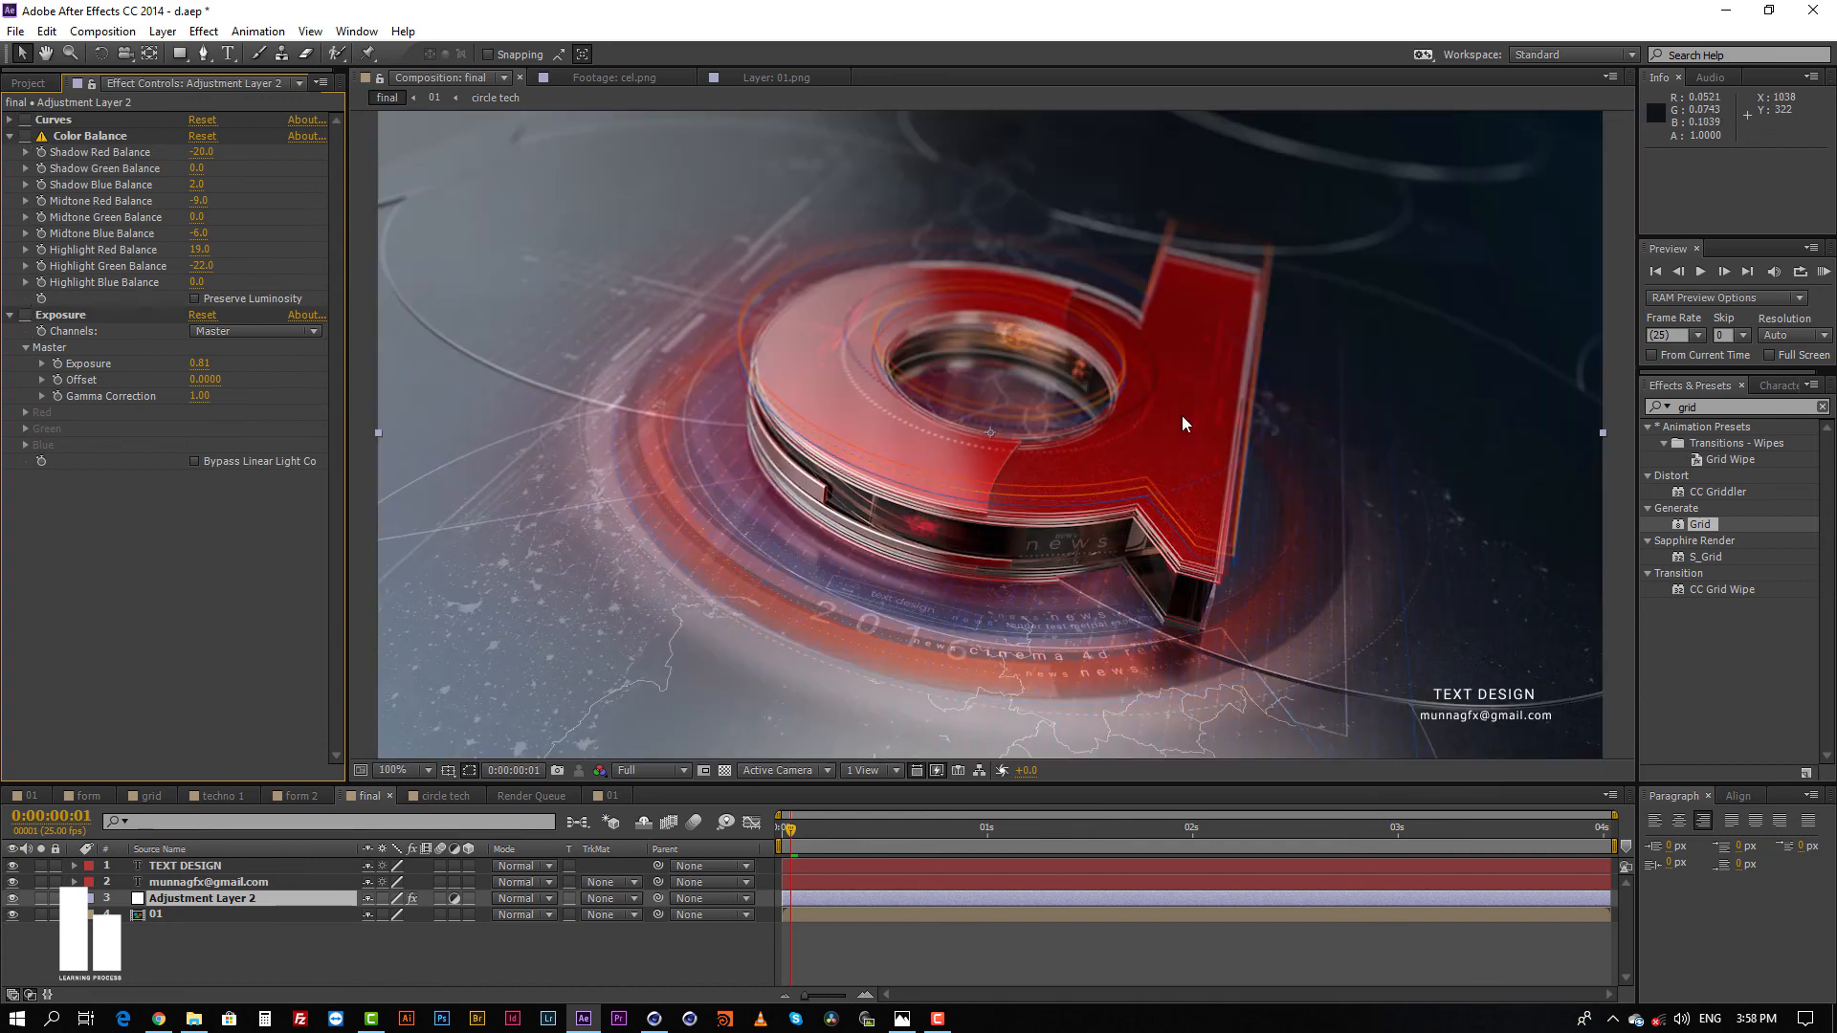
middle_drag(1181, 417, 1160, 458)
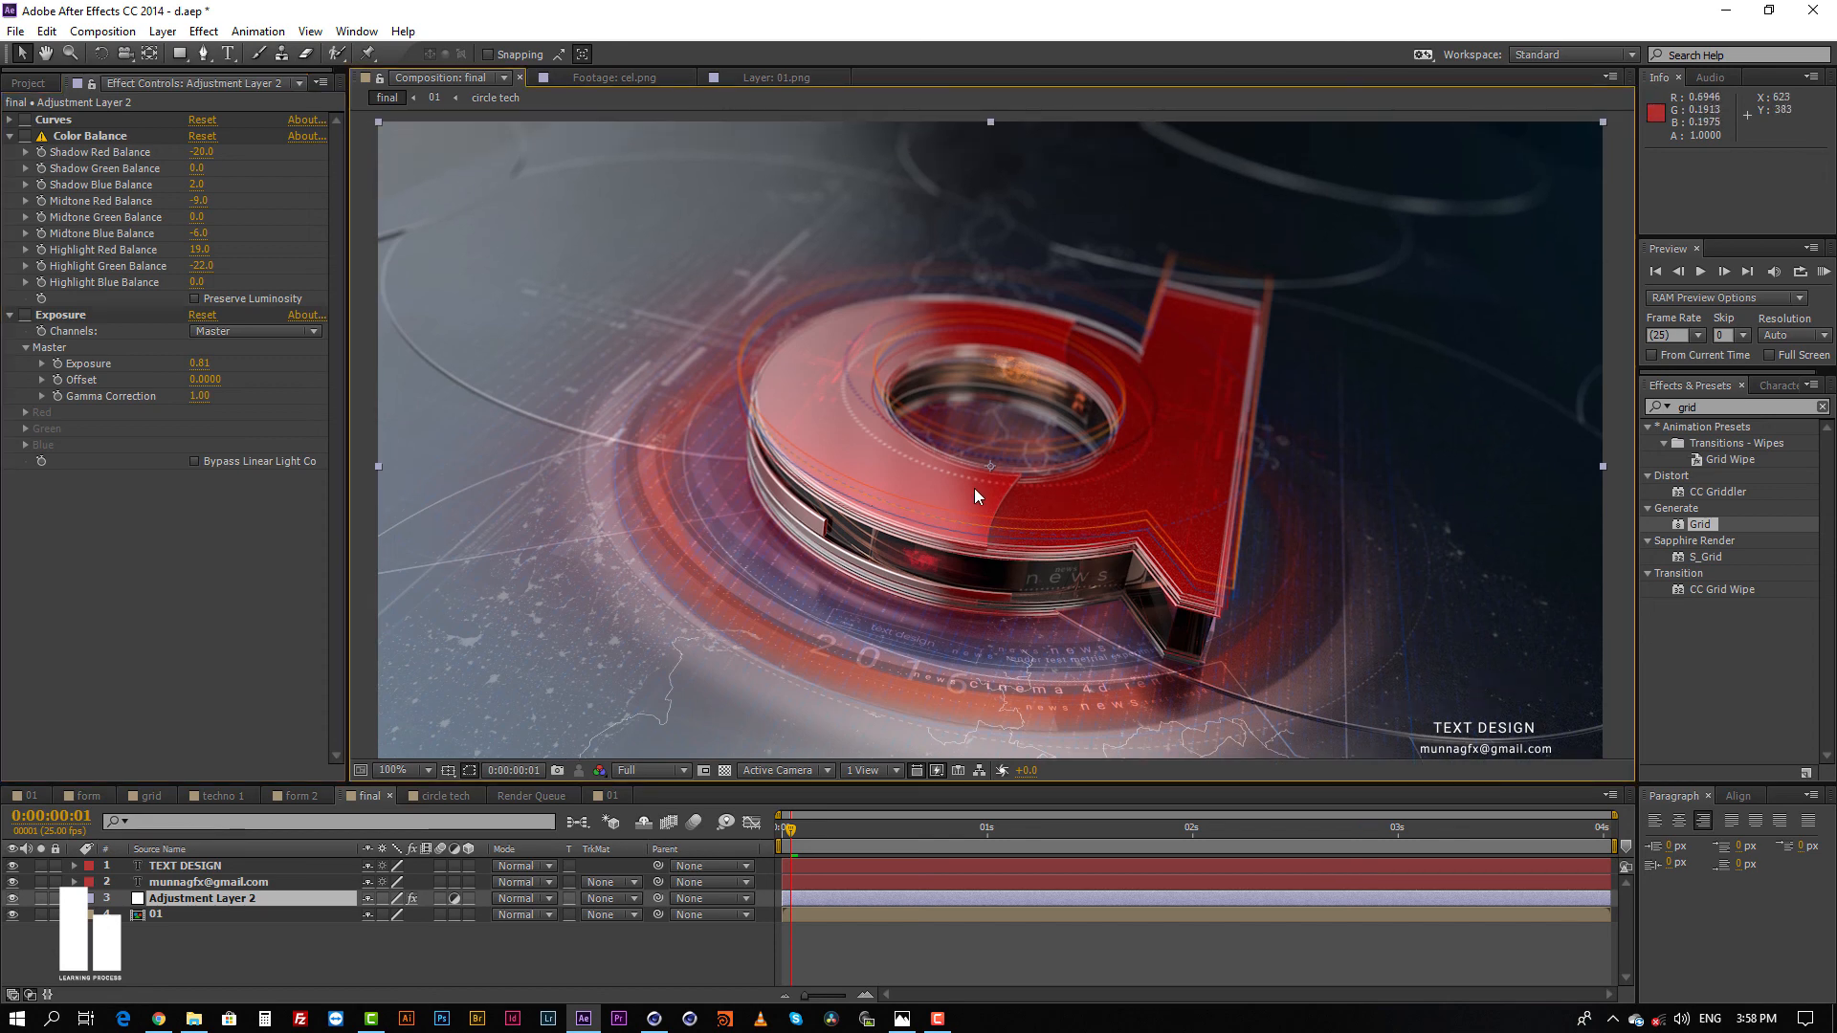
click(24, 797)
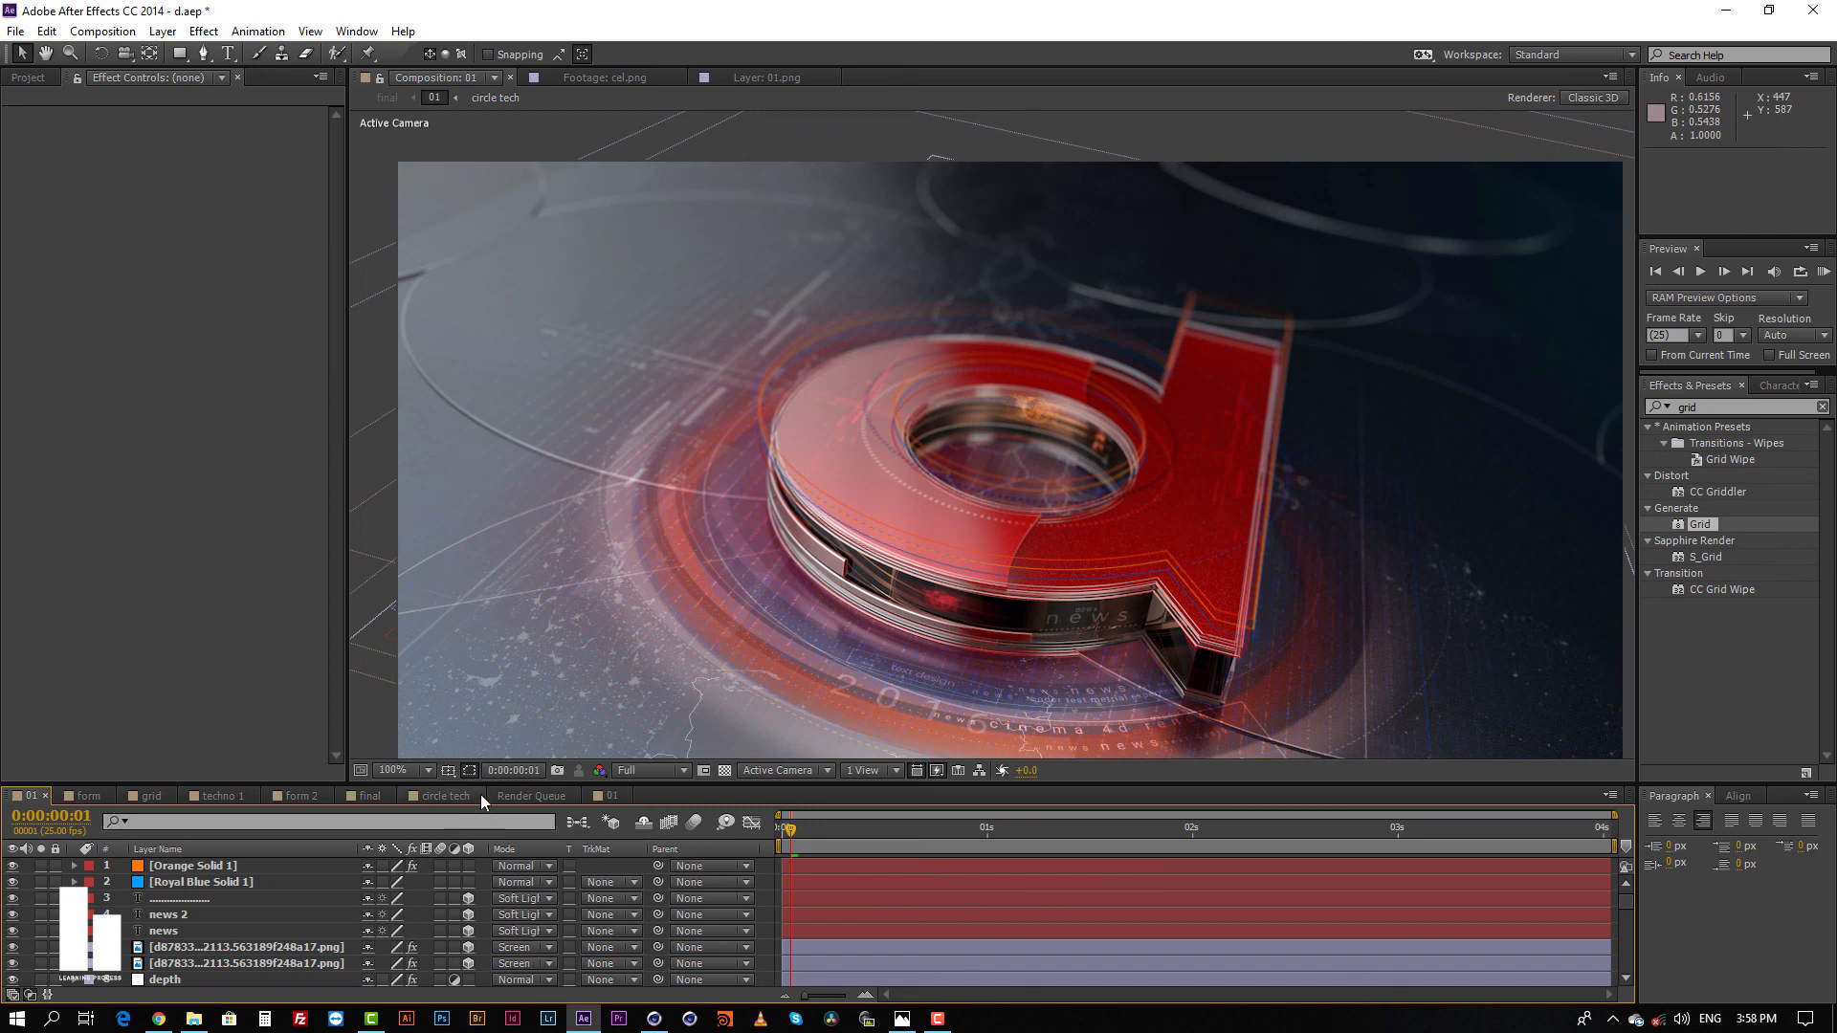
click(365, 798)
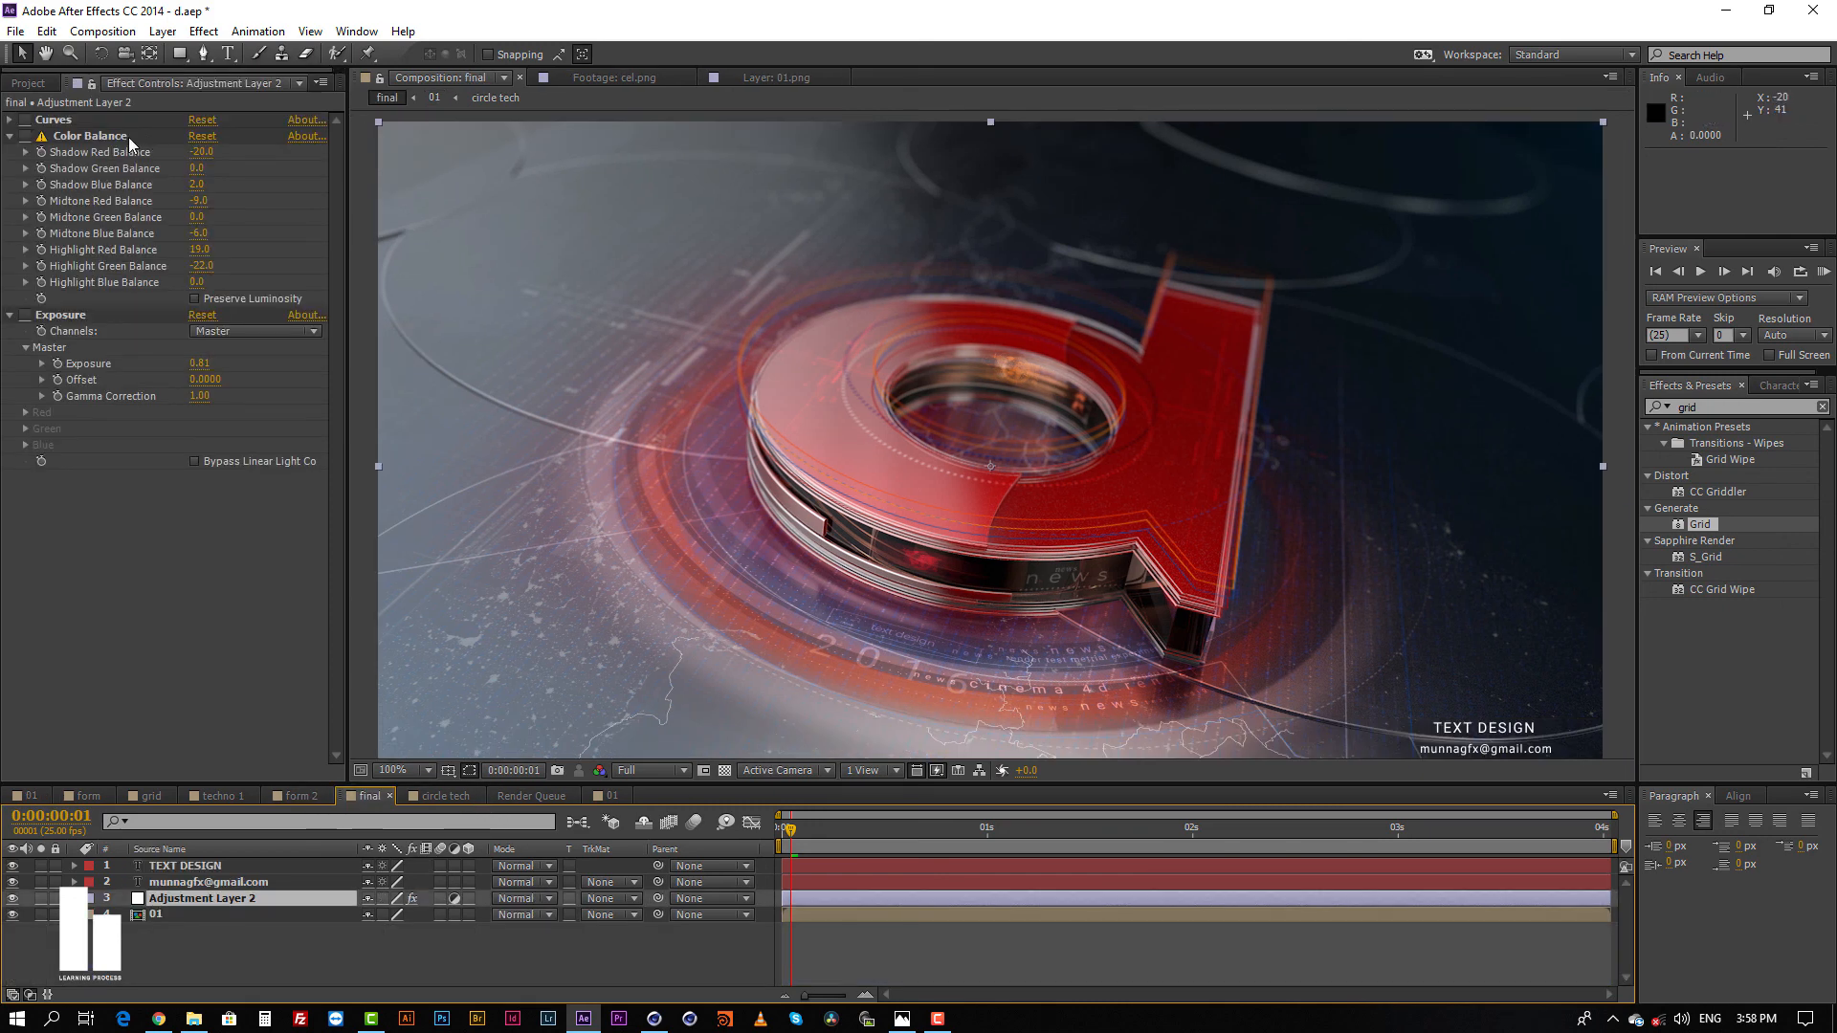
Step: Re-enable Curves, Color Balance and Exposure on Adjustment Layer 2 and keep that layer selected
click(25, 121)
click(25, 136)
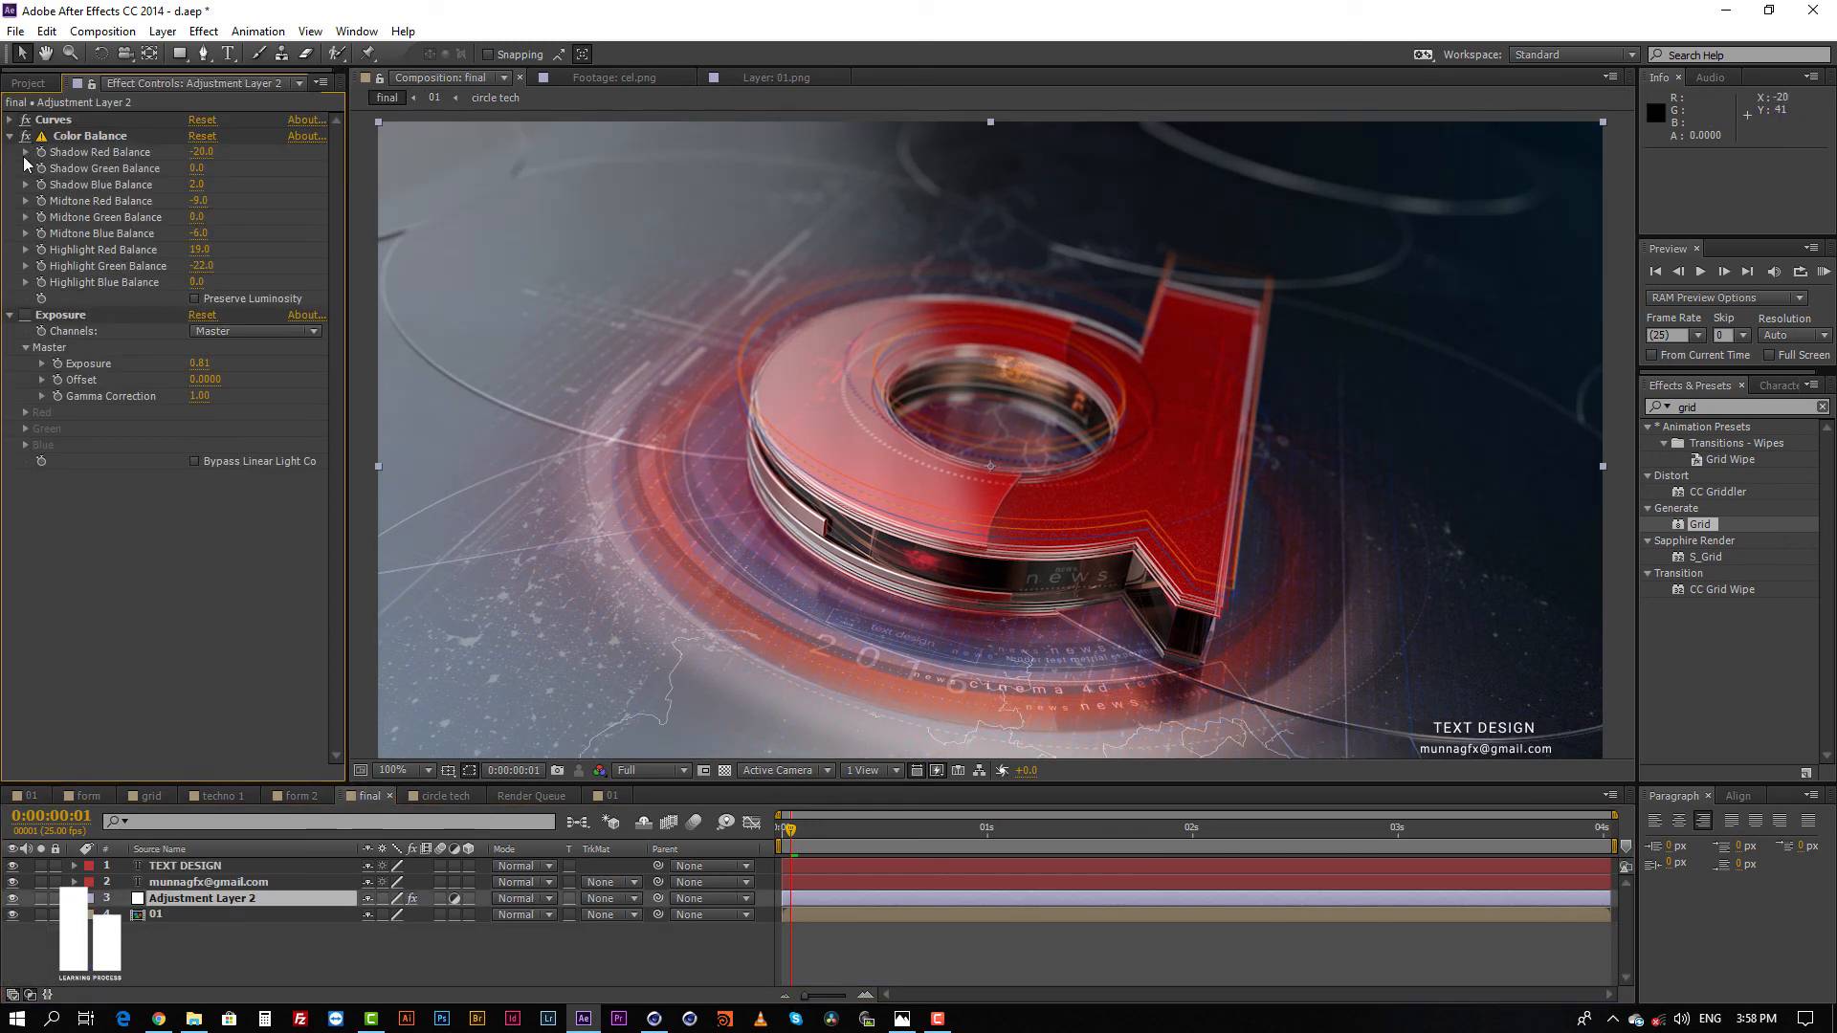
click(24, 315)
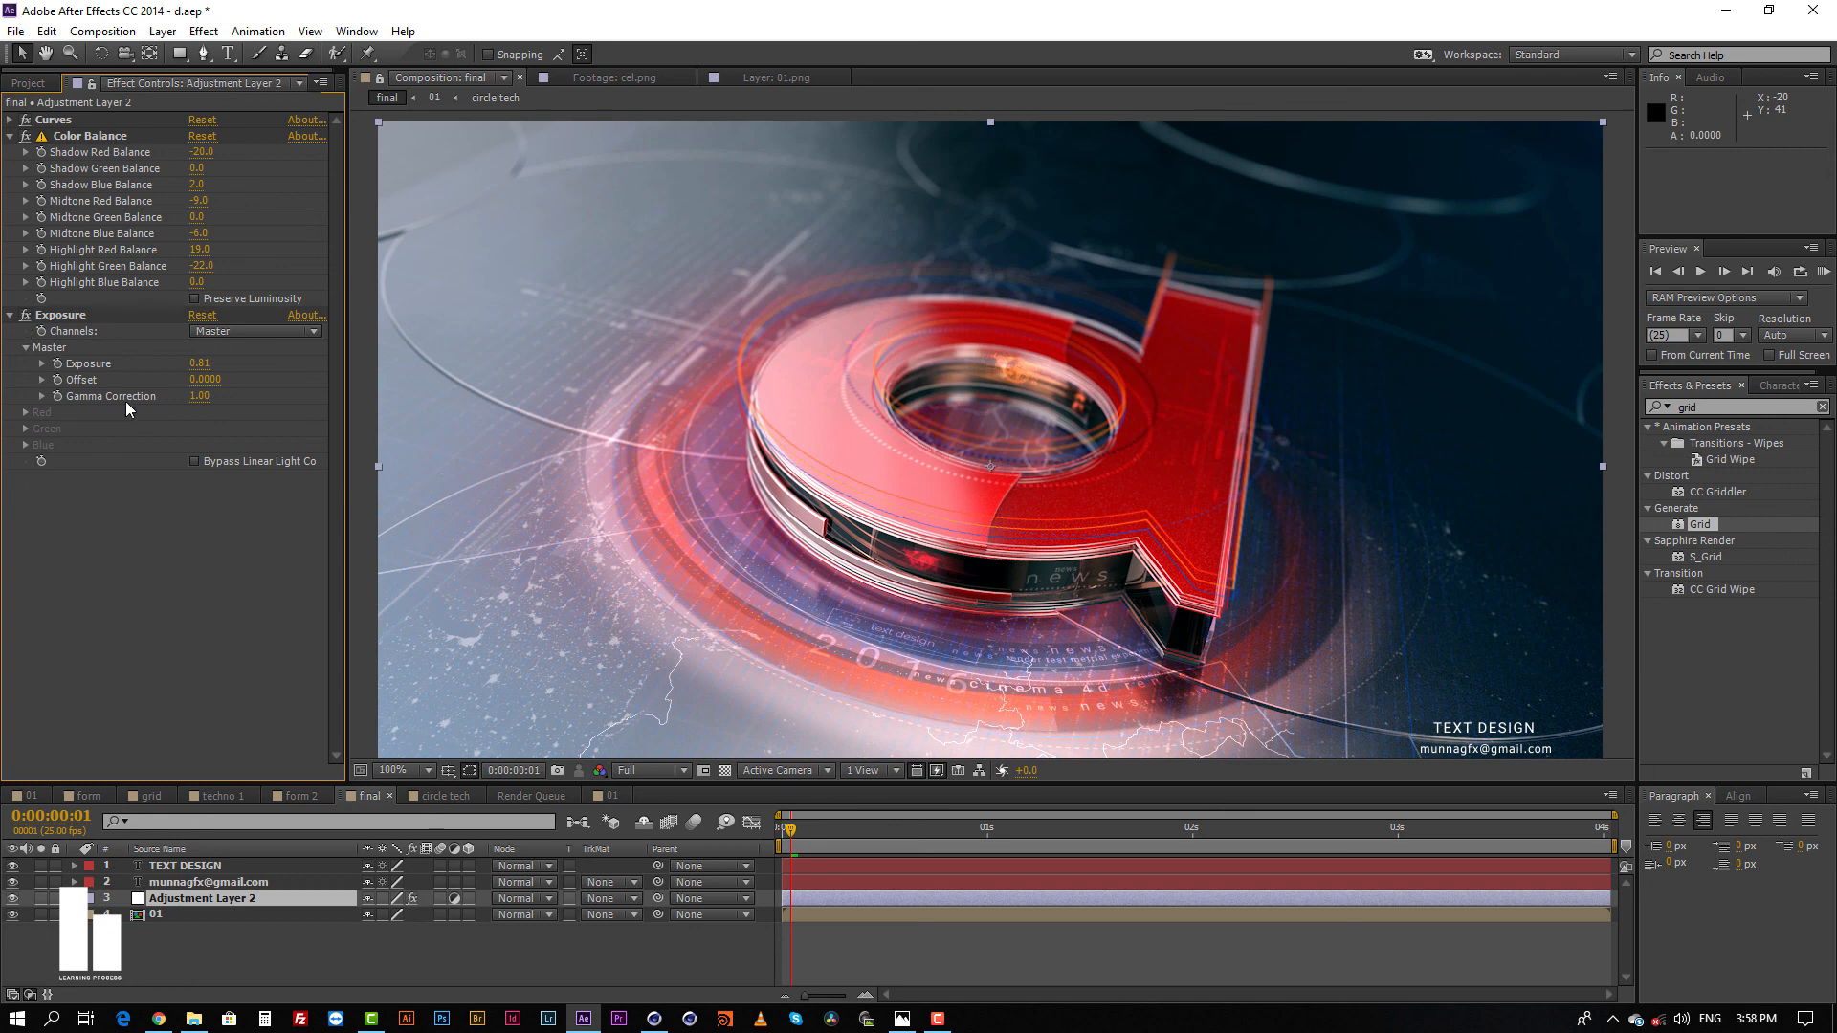
click(944, 955)
click(904, 902)
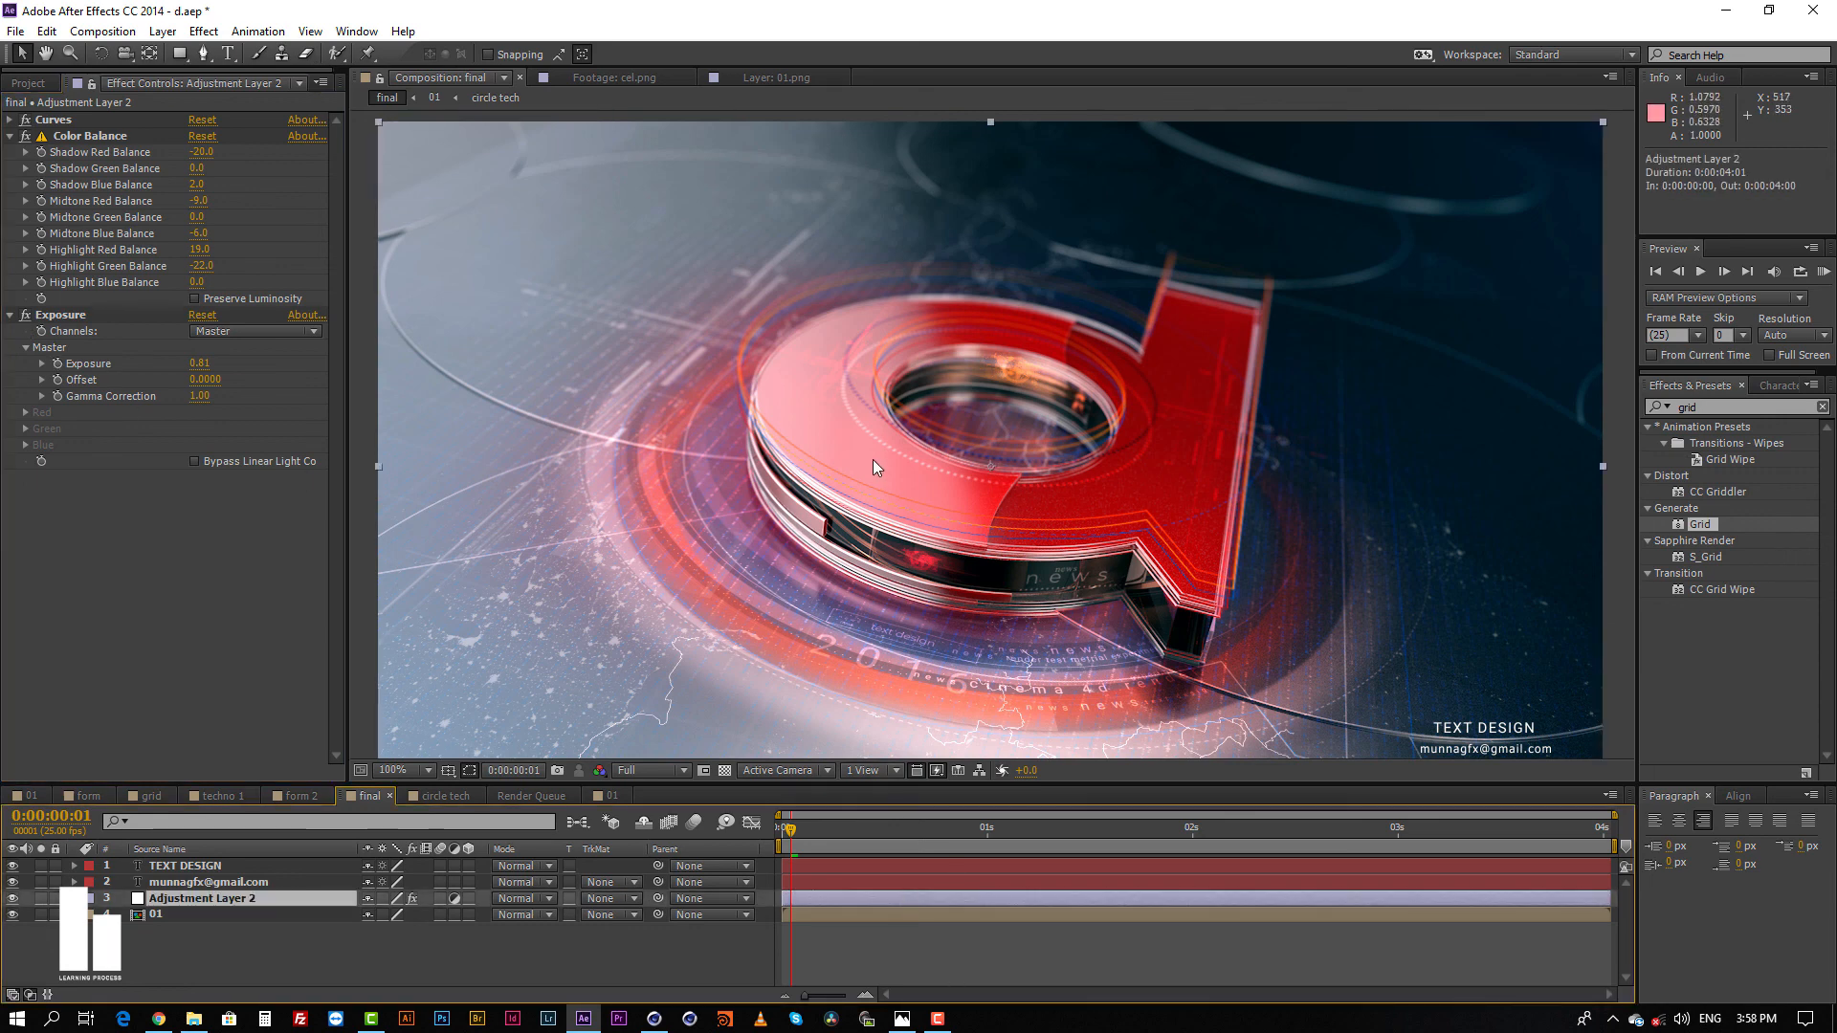